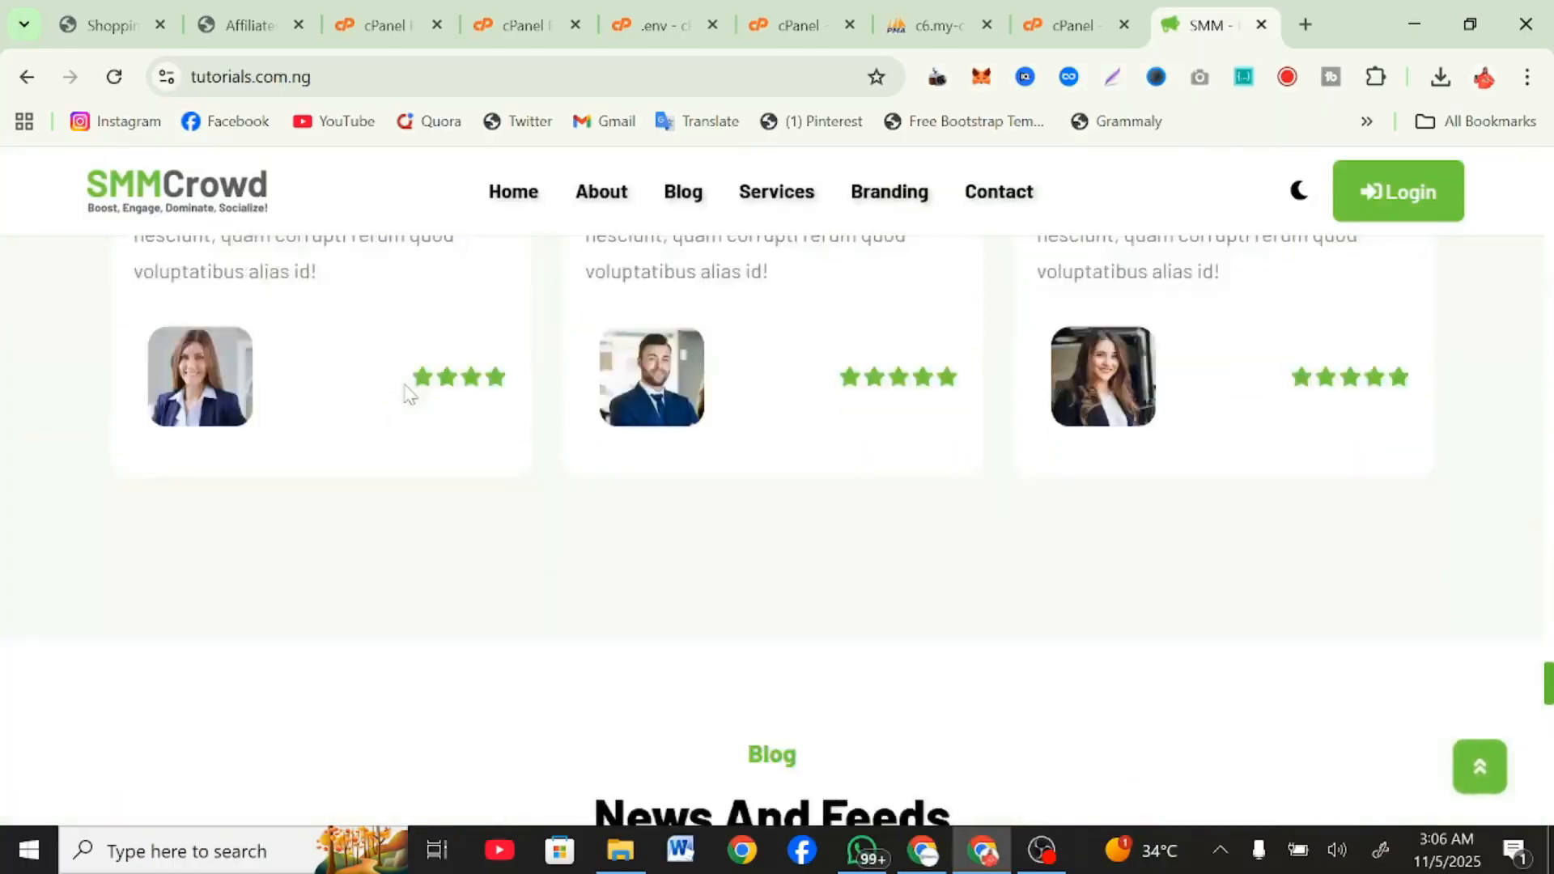
Look through the home page, including its statistics, social platform, testimonial, blog and newsletter sections.
scroll(407, 394, up, 3)
scroll(409, 395, up, 15)
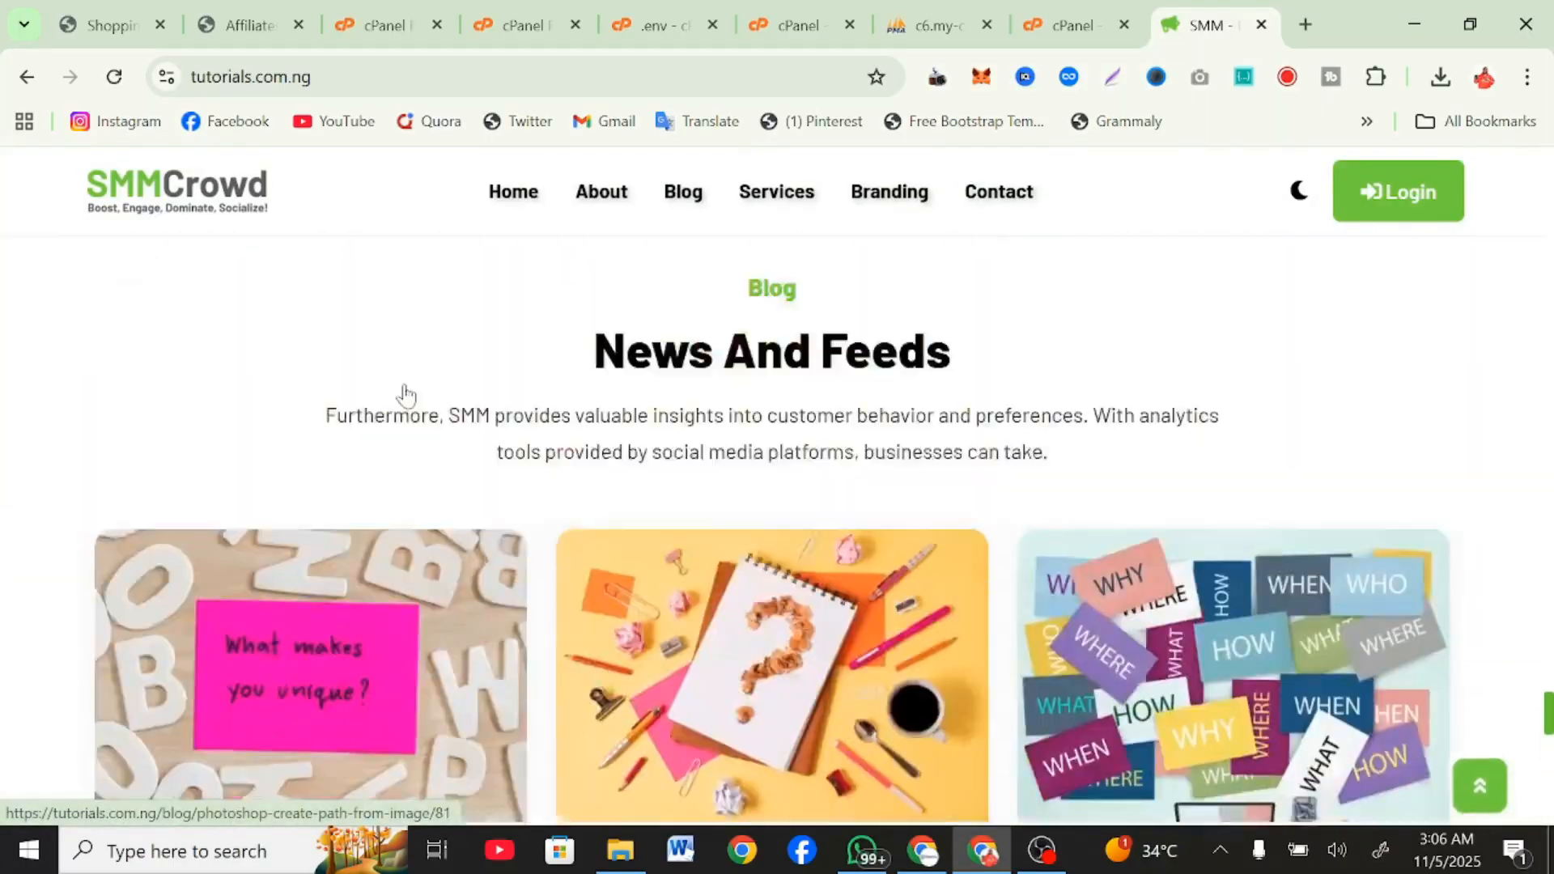
scroll(409, 395, up, 10)
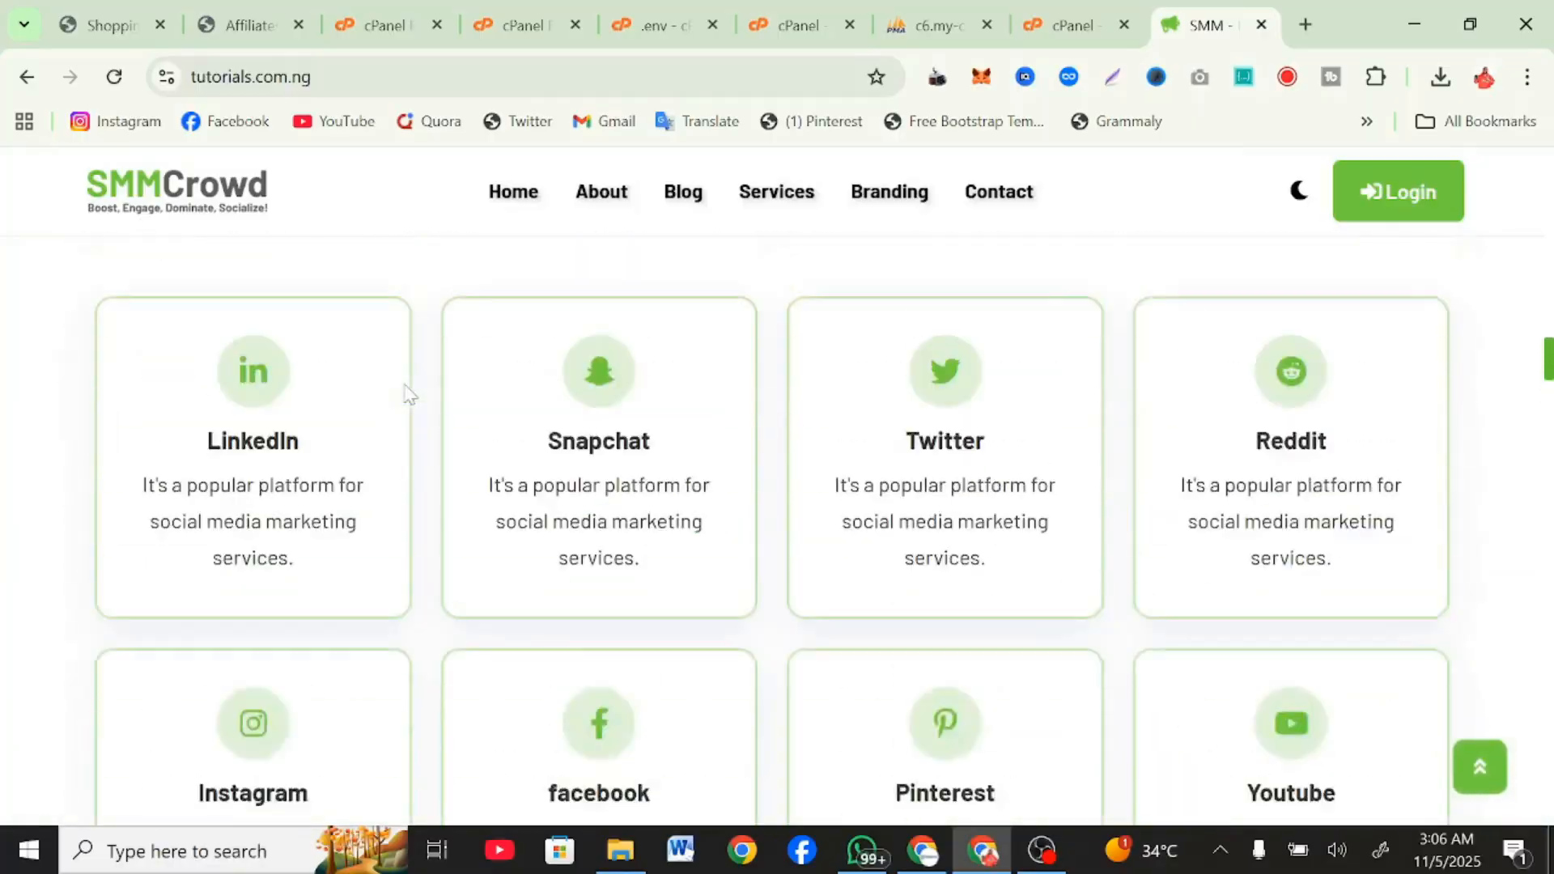
scroll(409, 395, down, 3)
scroll(409, 395, up, 8)
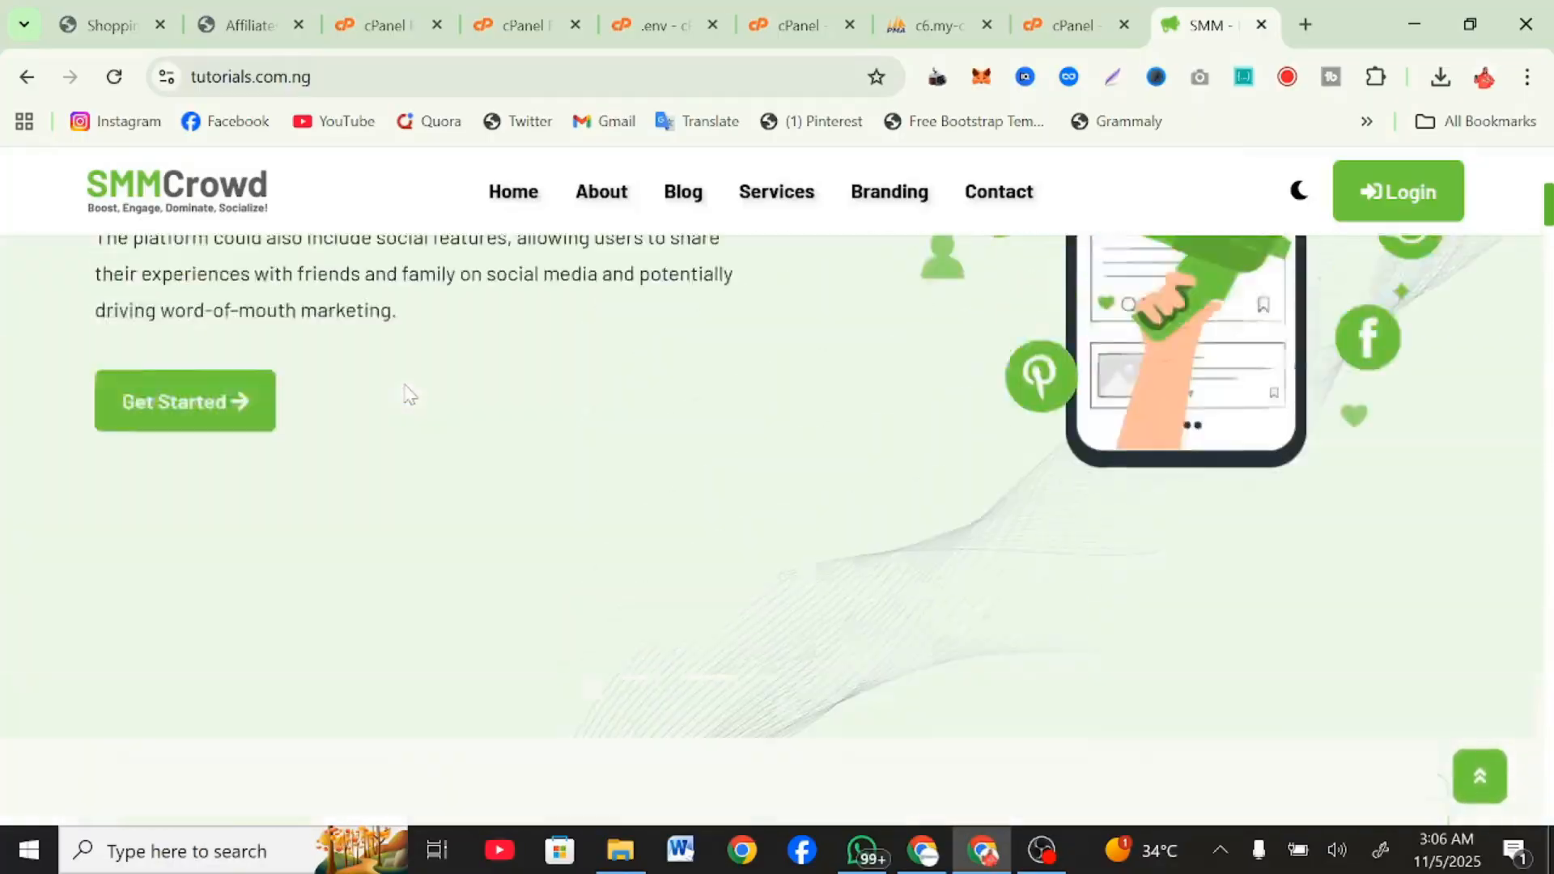
scroll(409, 395, down, 3)
scroll(409, 395, down, 12)
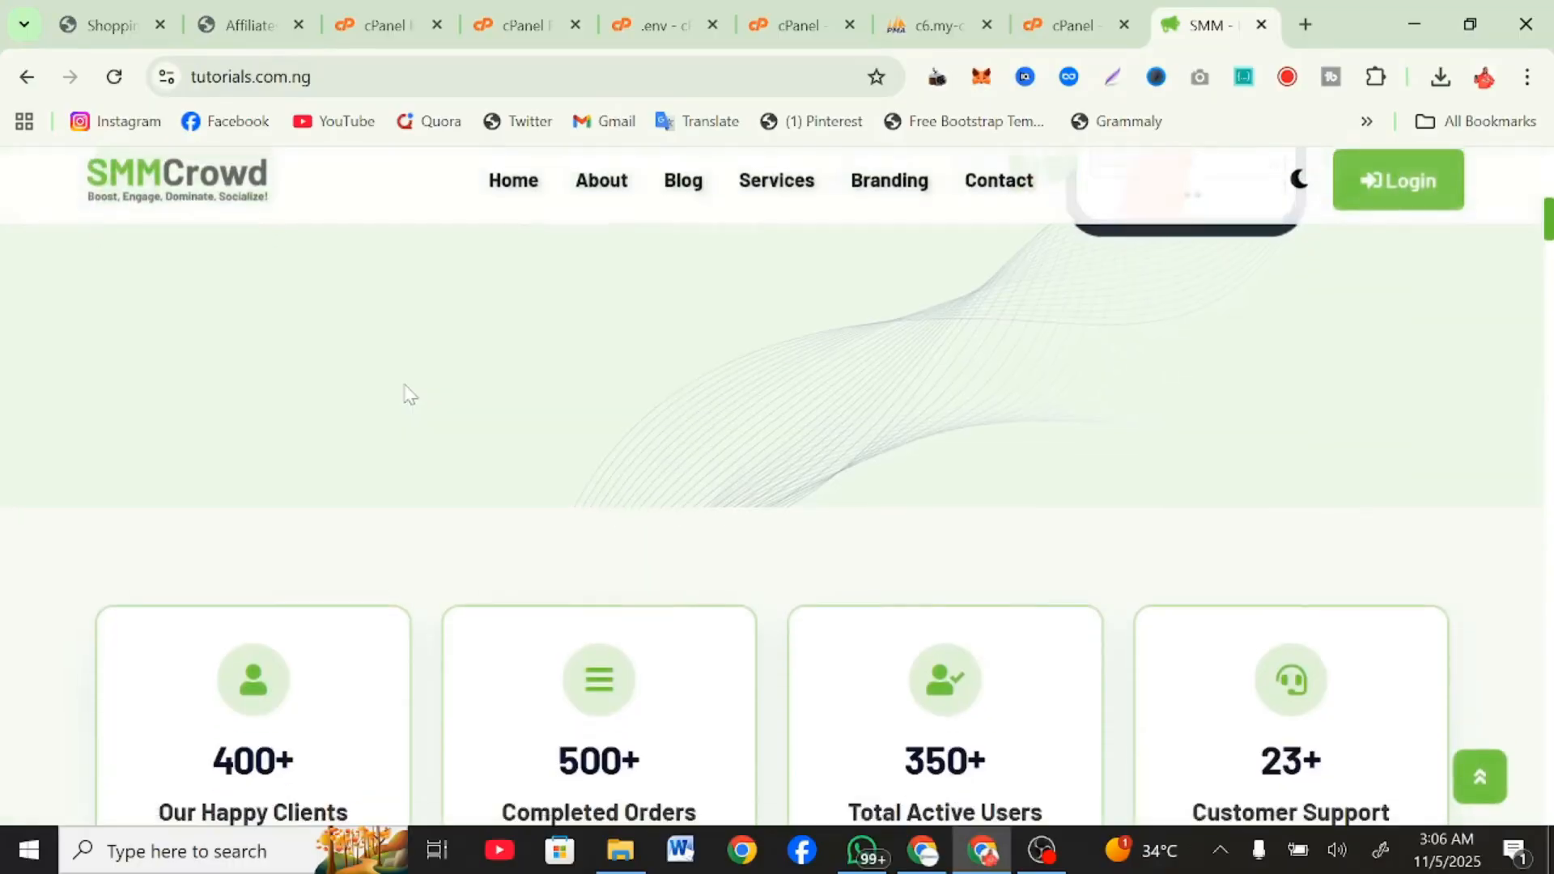
scroll(408, 395, down, 12)
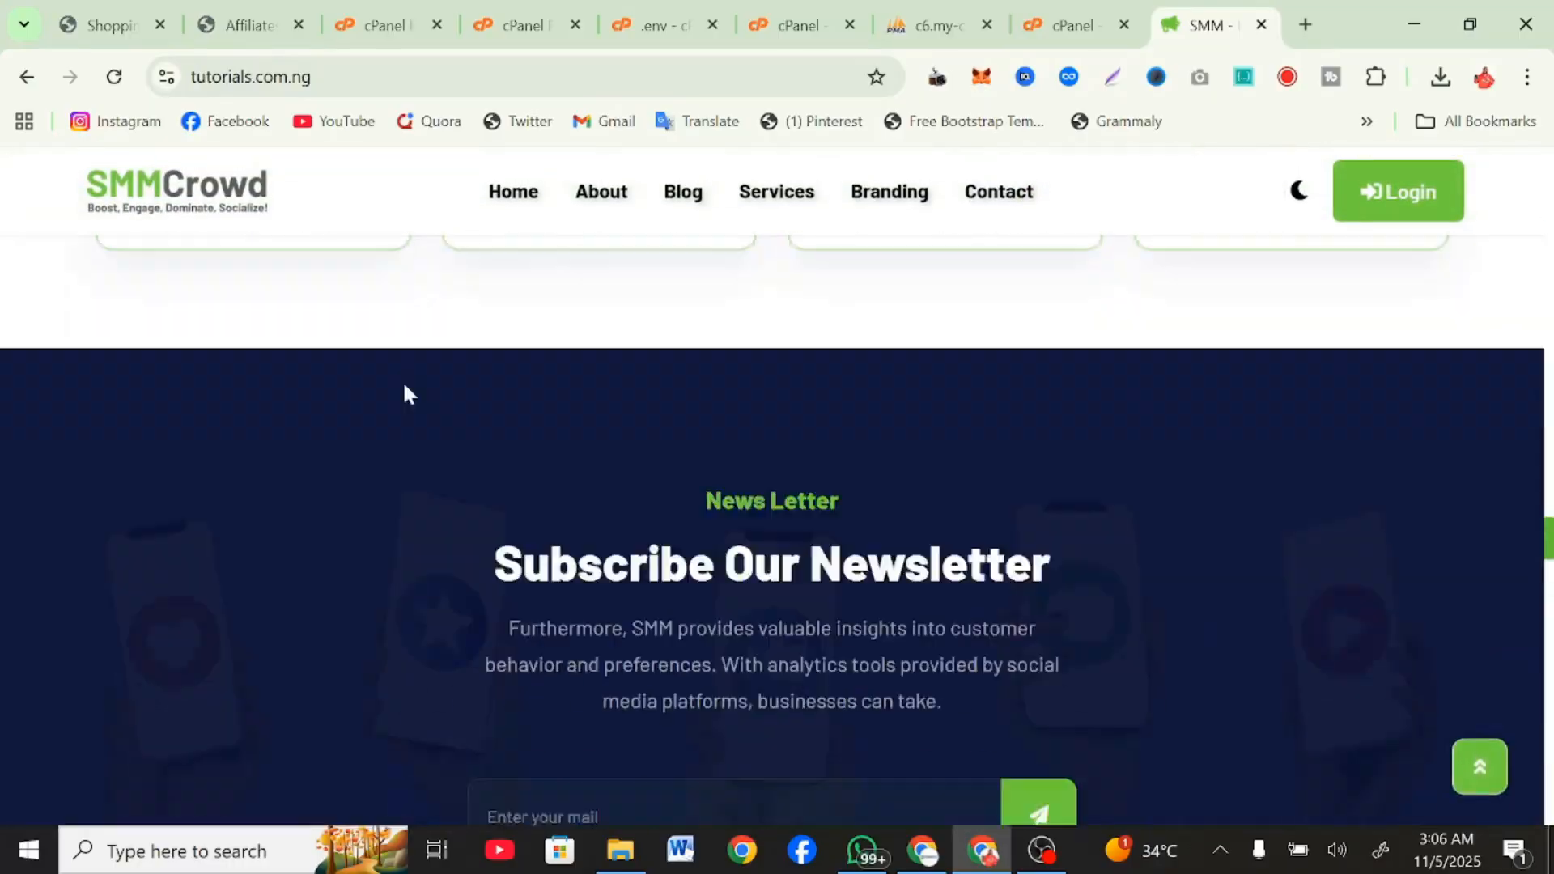
scroll(402, 392, up, 5)
scroll(409, 392, up, 12)
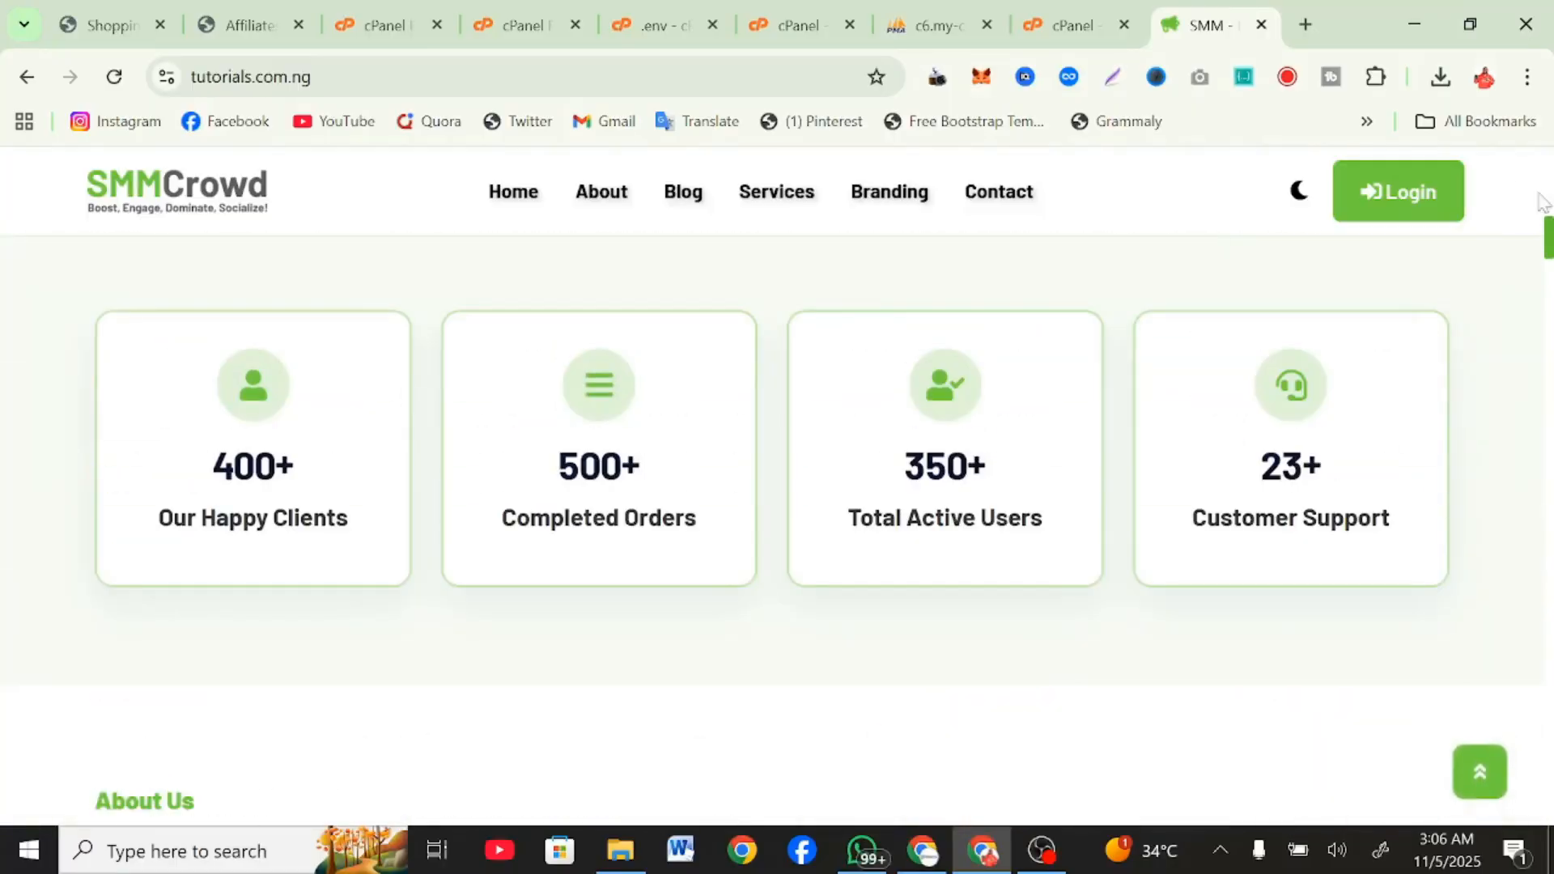
Open the site's login page and go from there to the account registration form.
click(1404, 213)
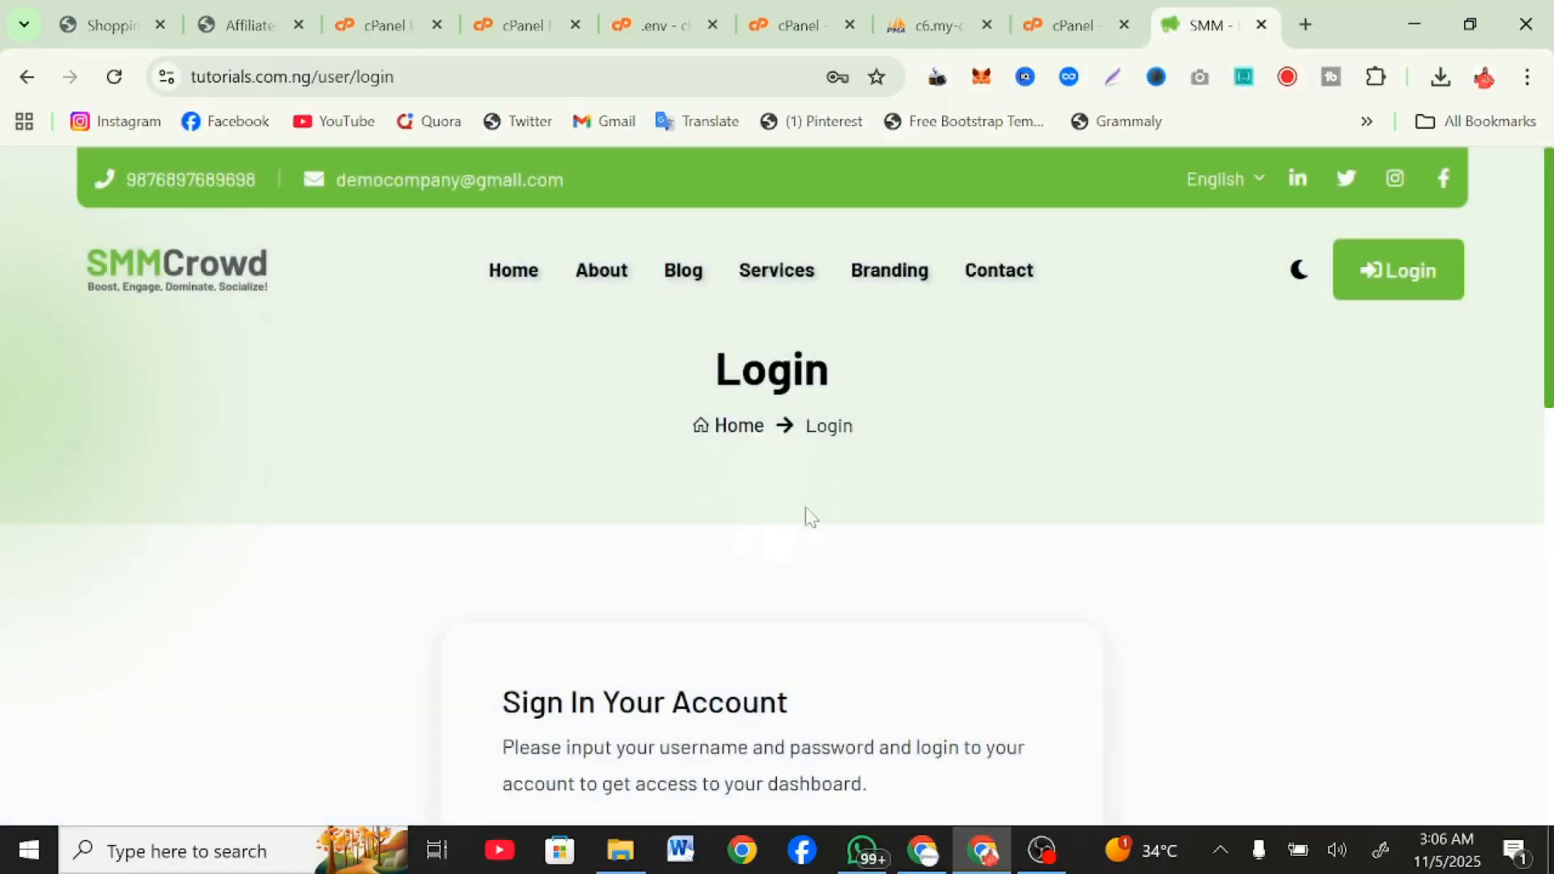
scroll(802, 516, down, 4)
scroll(919, 715, down, 4)
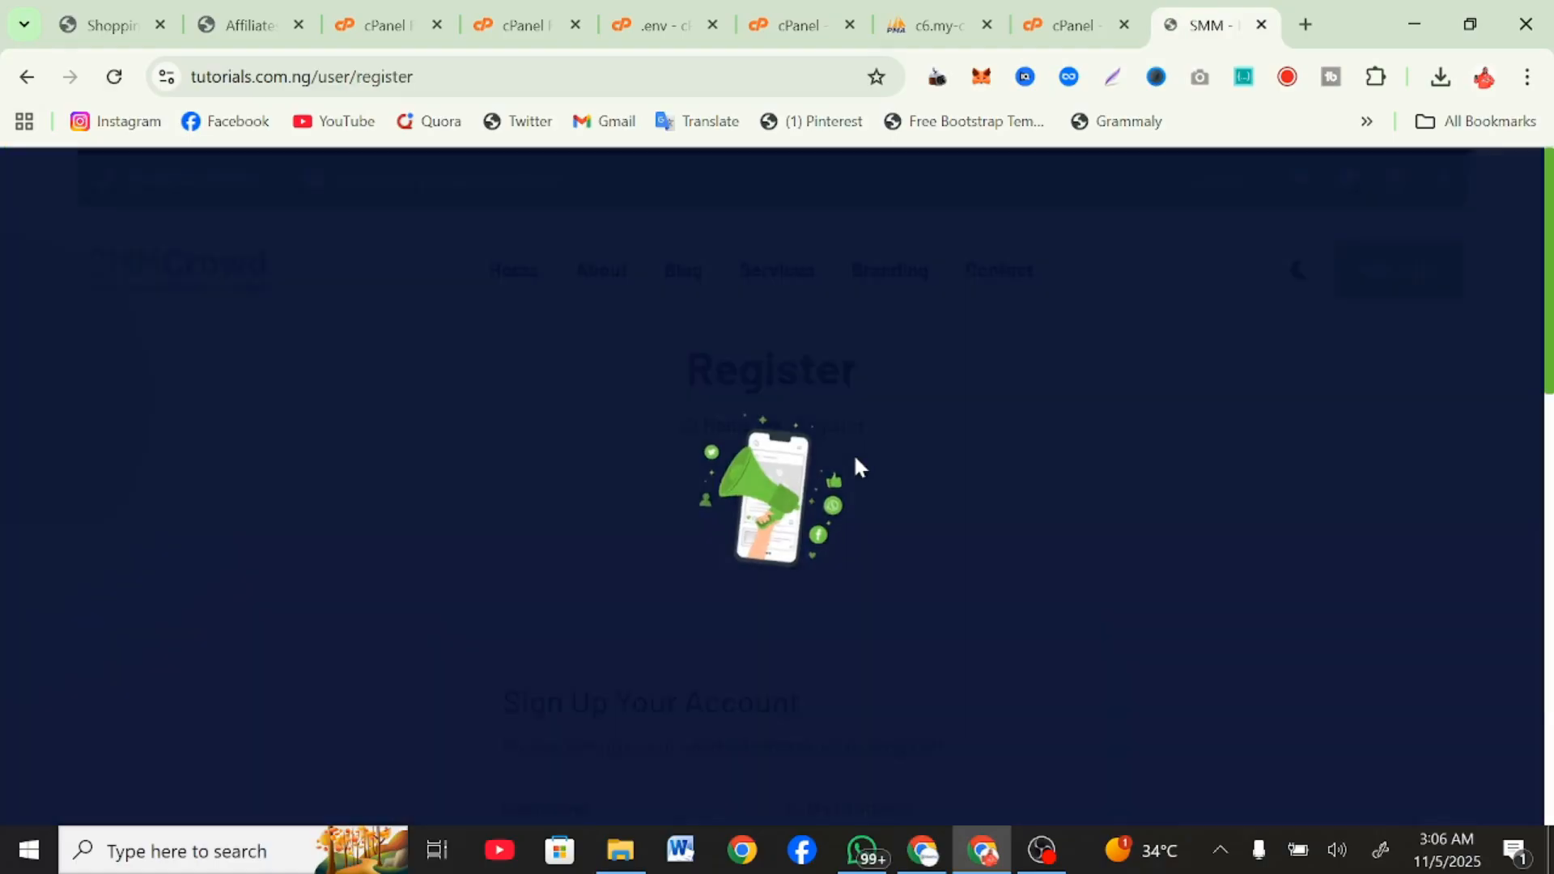
scroll(738, 495, down, 4)
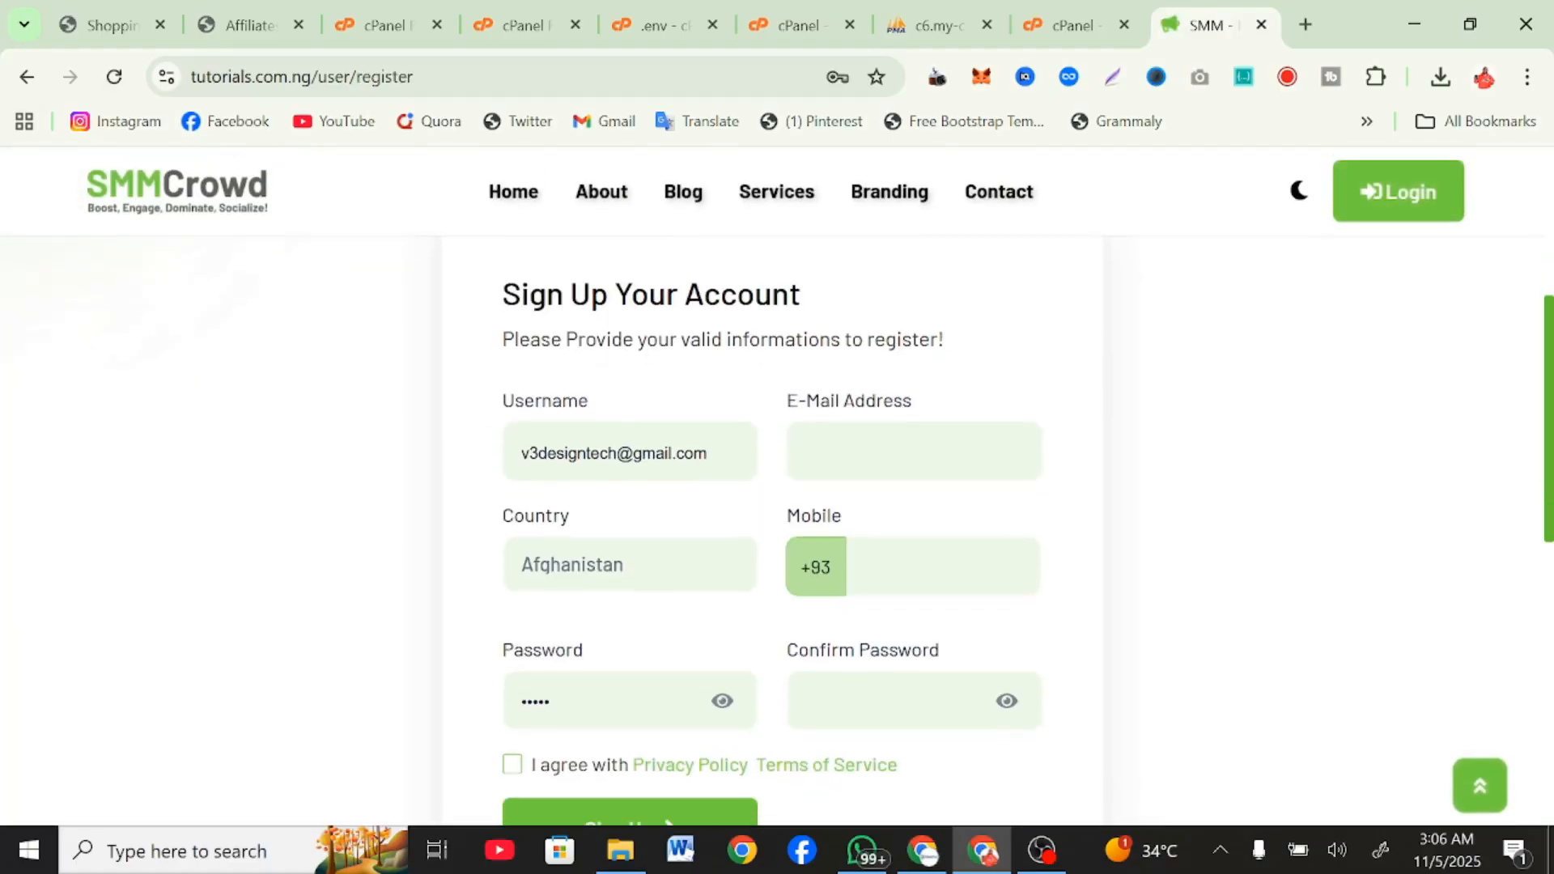
Fill in the e-mail address and country Nigeria from the saved address, and shorten the username to a plain account name.
click(939, 457)
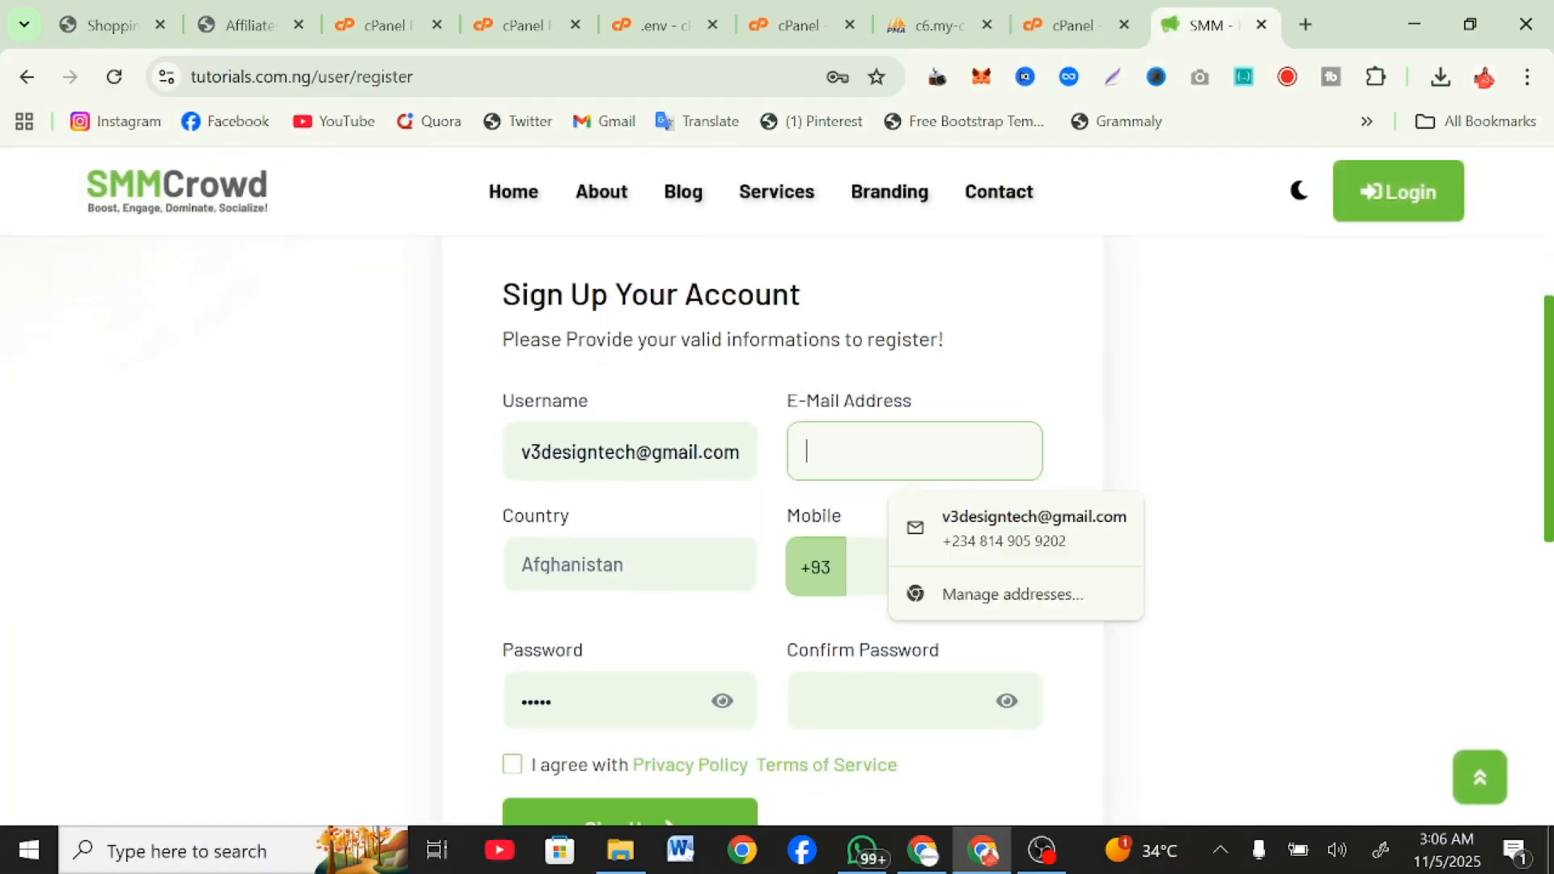
click(957, 534)
drag(626, 453, 893, 461)
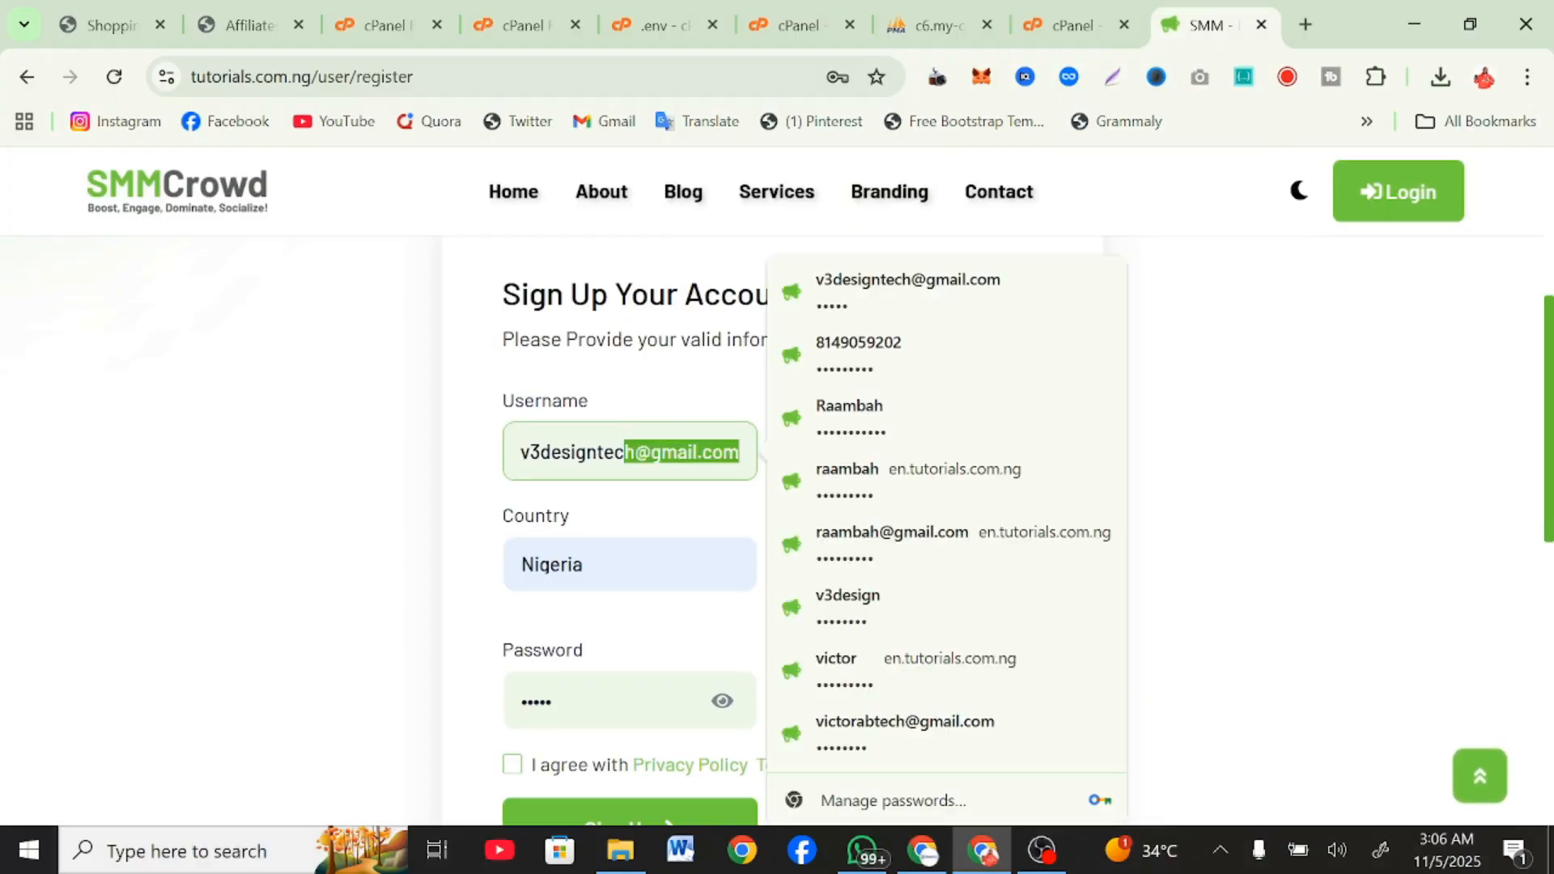
key(BackSpace)
key(BackSpace)
key(BackSpace)
key(BackSpace)
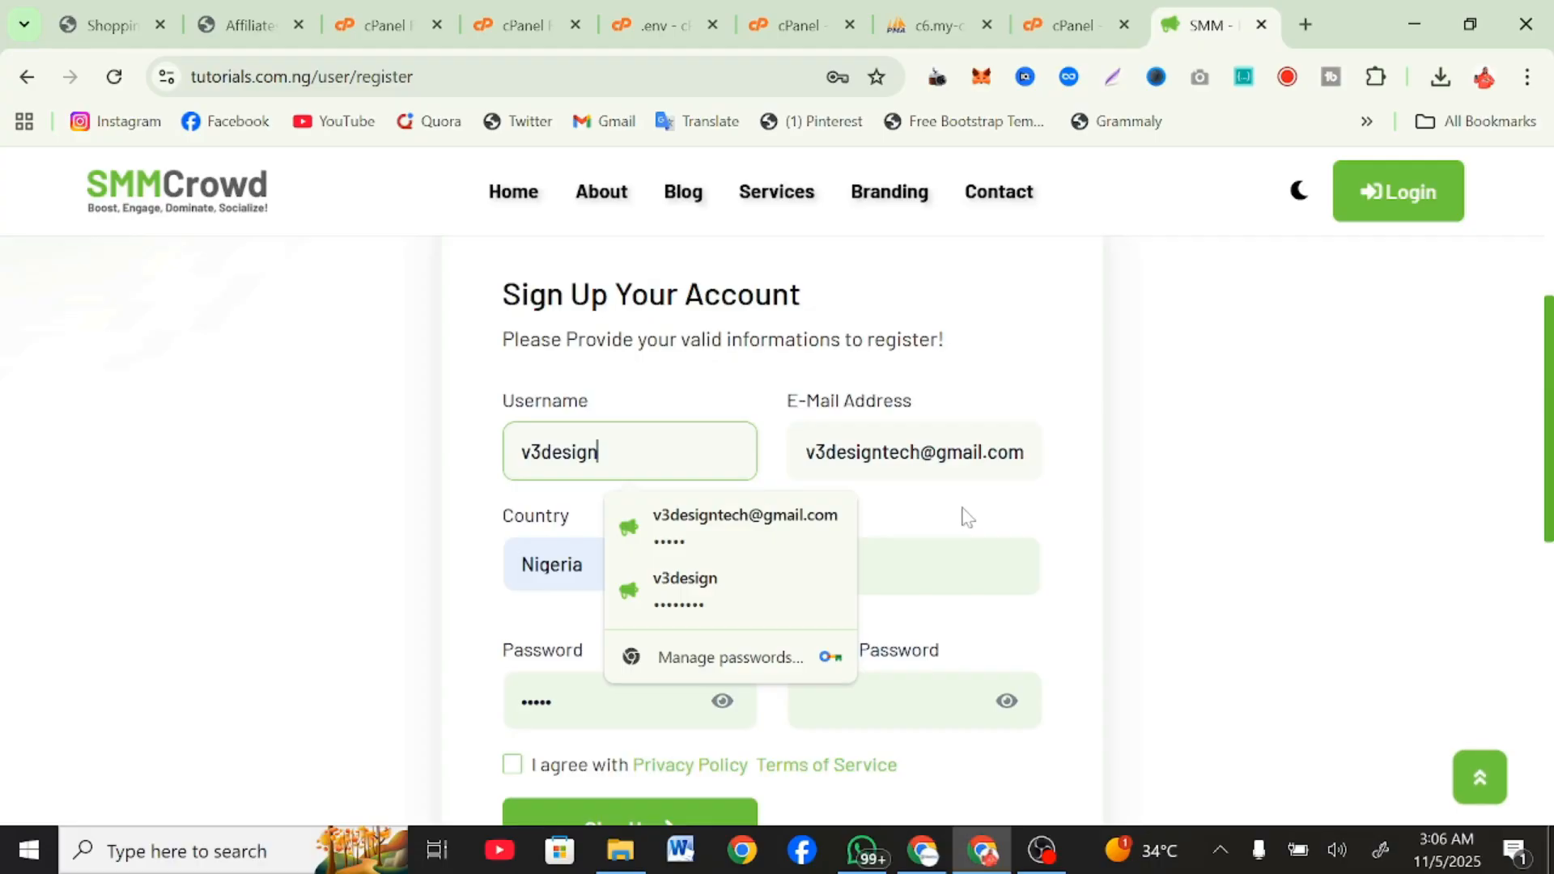
Replace the prefilled account password with a new one and repeat it as the password confirmation.
click(943, 568)
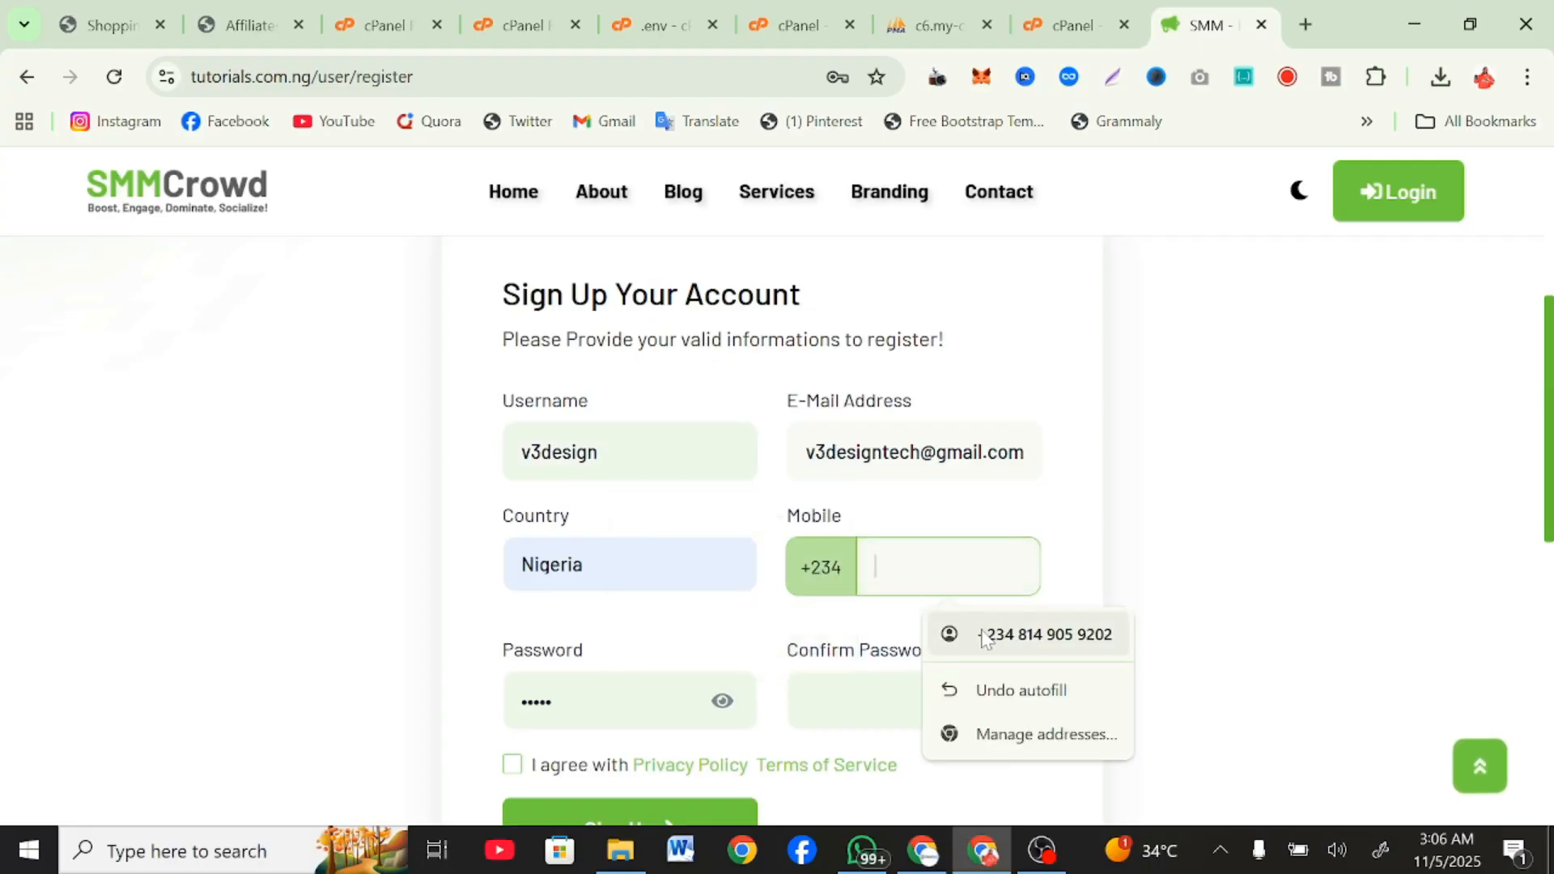
scroll(982, 640, down, 3)
key(Tab)
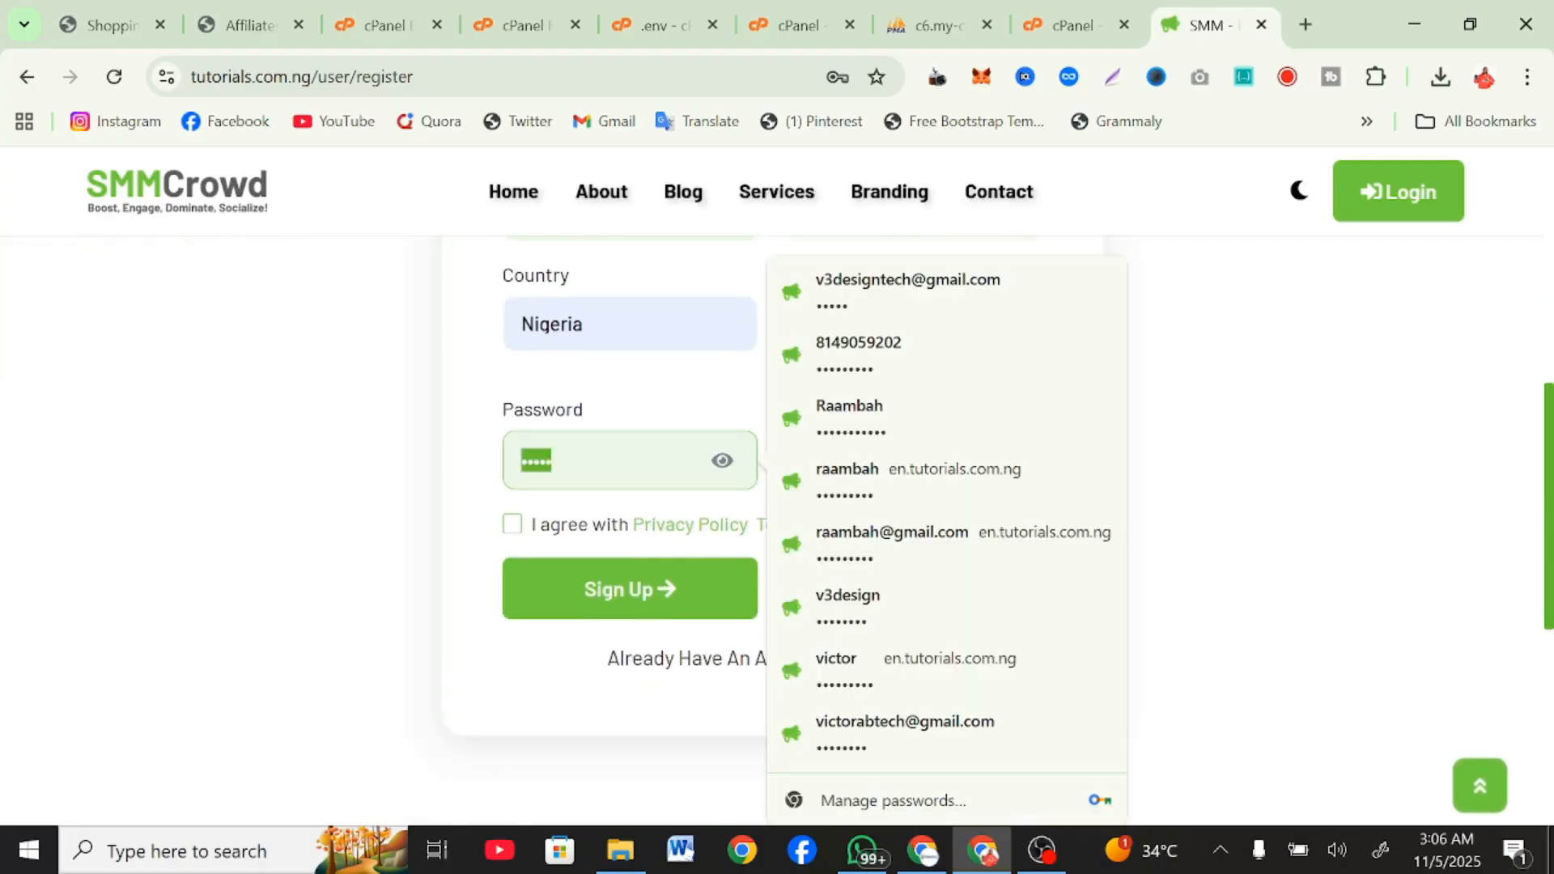
text(•••••)
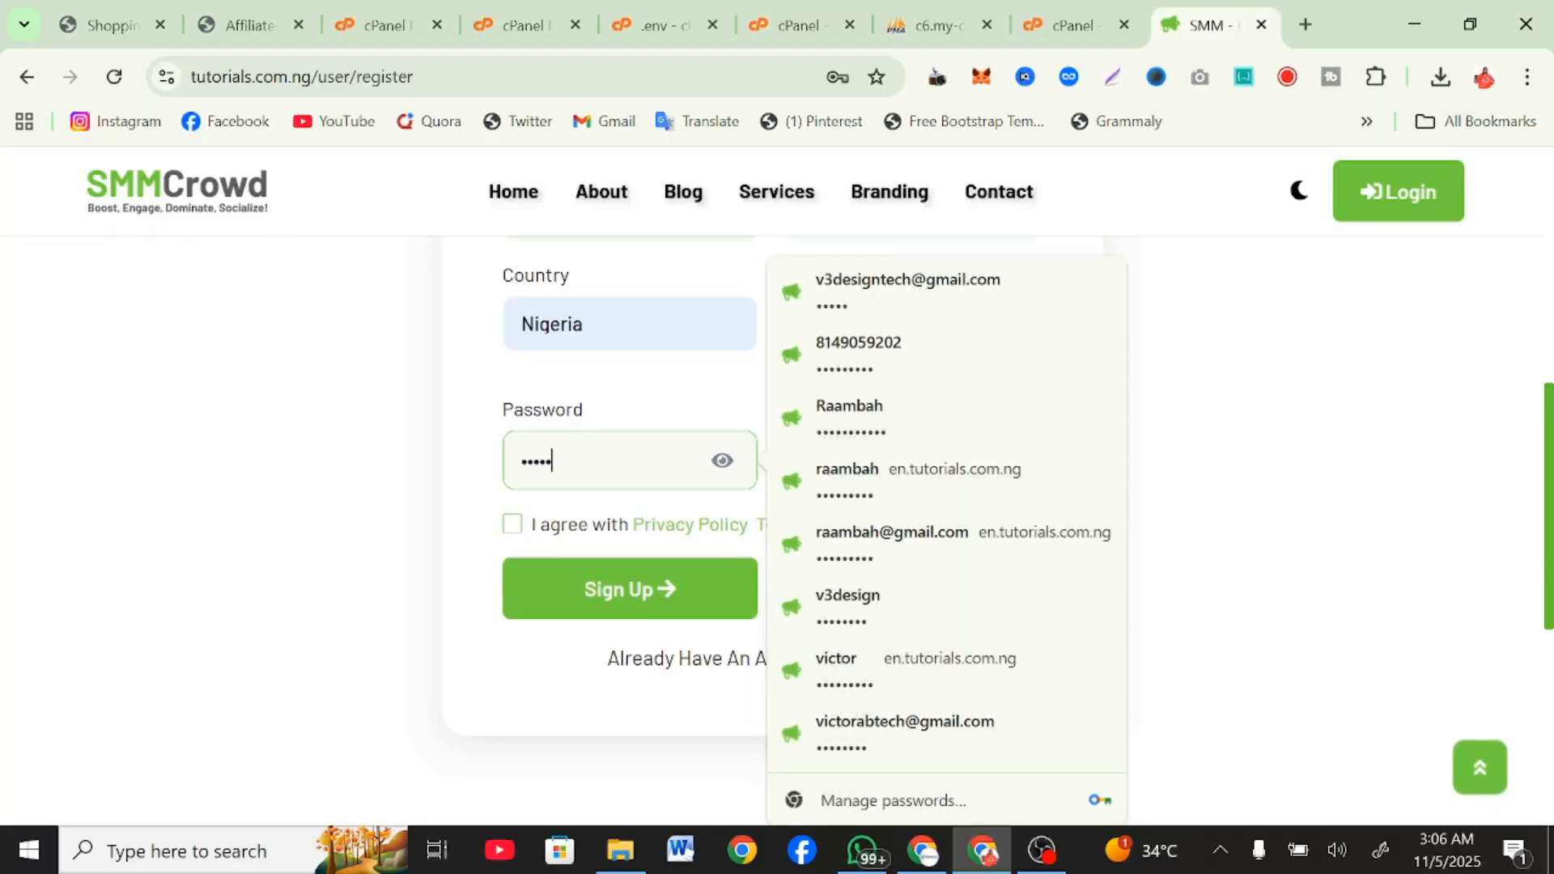
click(723, 413)
click(890, 461)
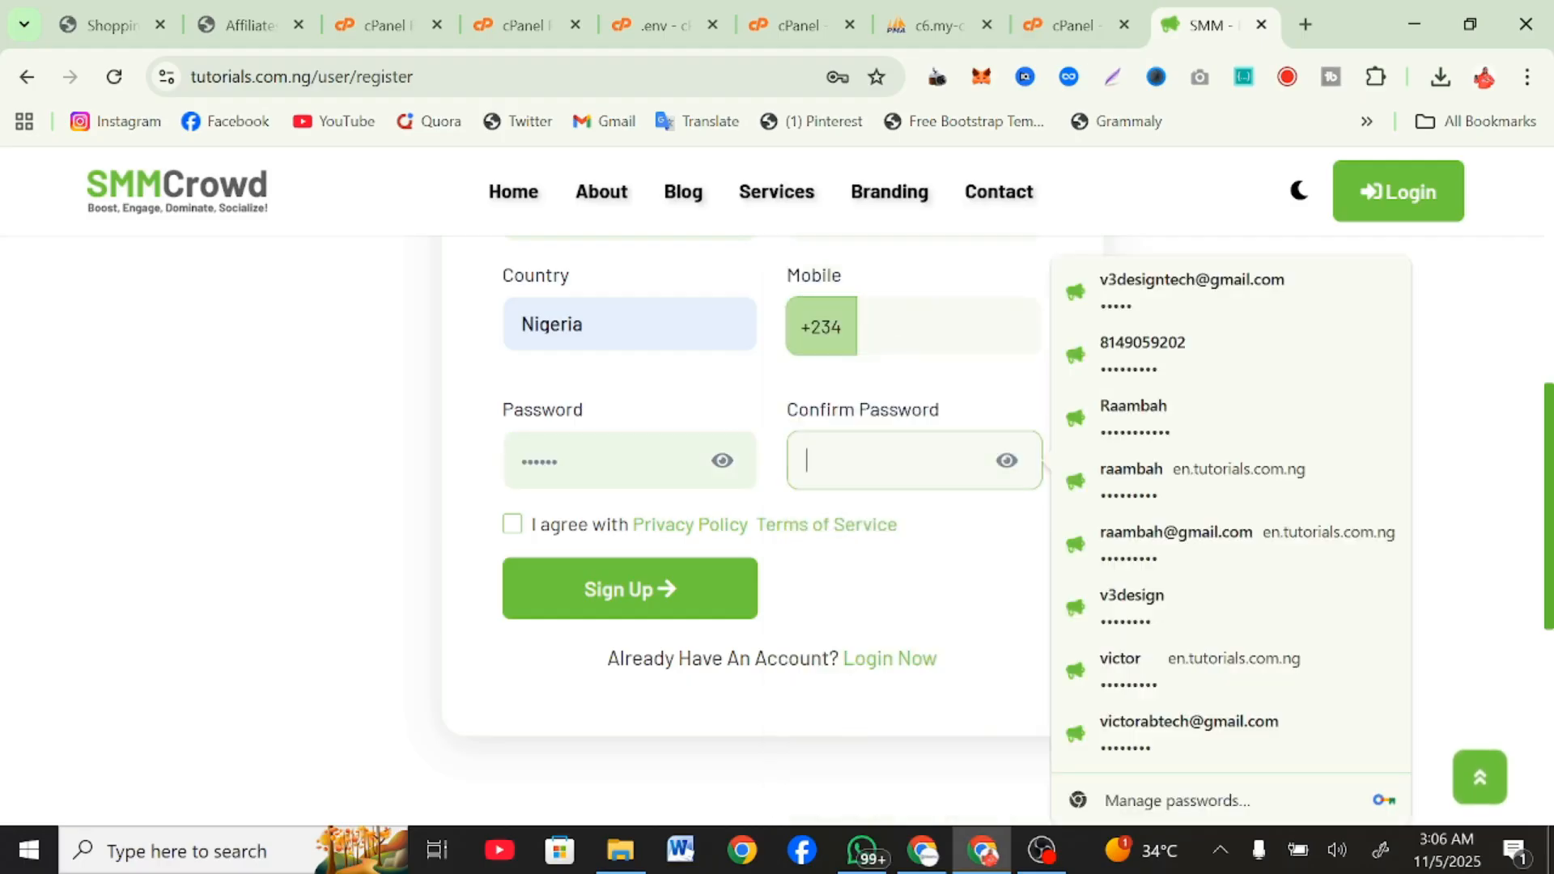
text(••••)
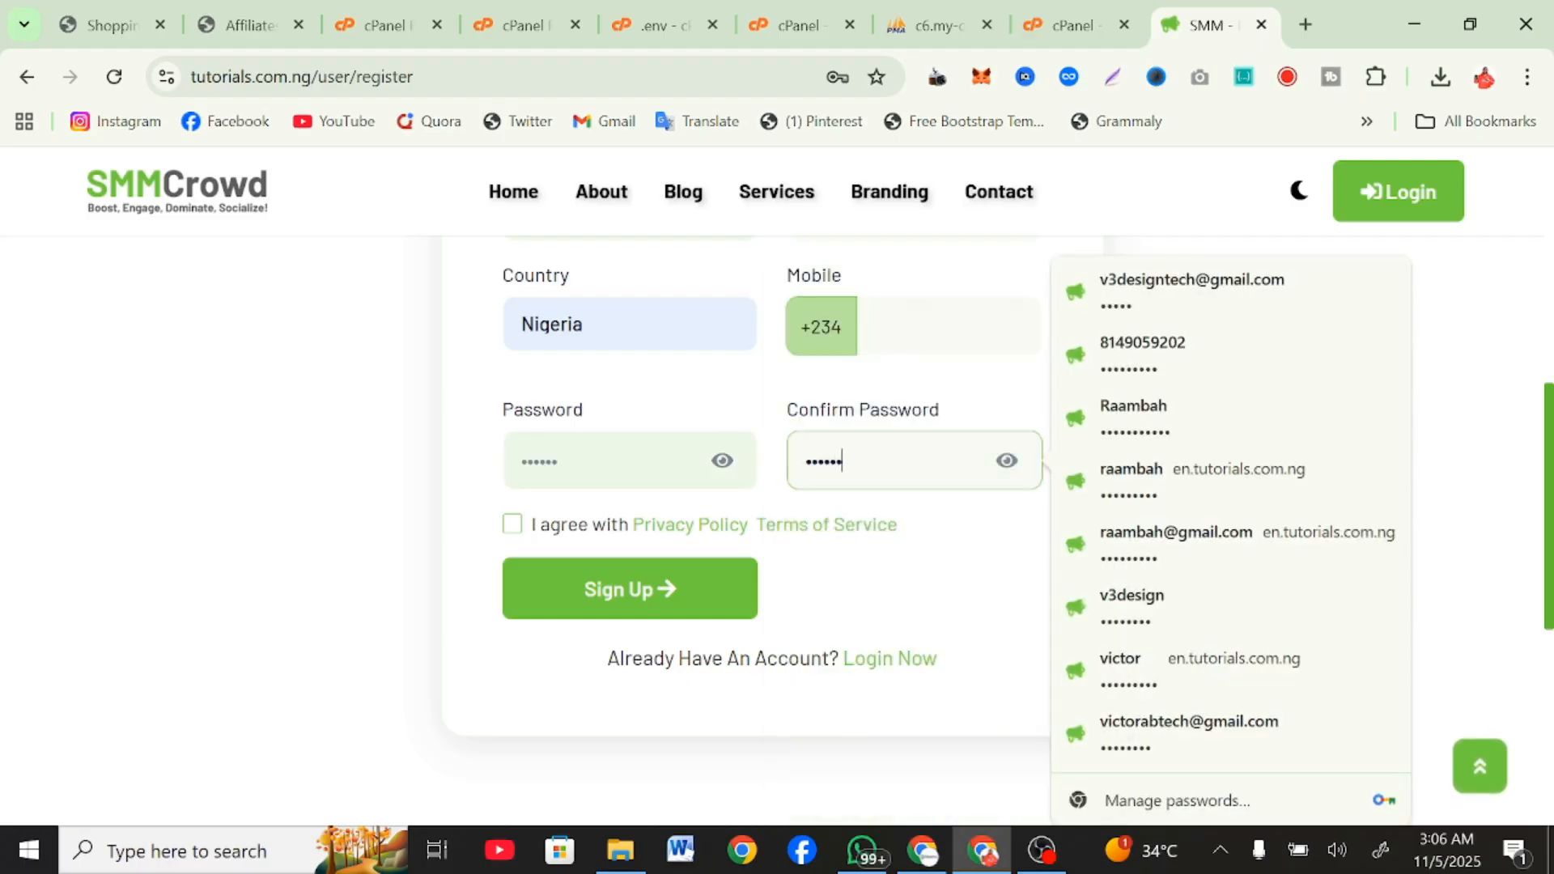
click(761, 409)
Enter the account holder's mobile number in the sign-up form.
scroll(760, 409, up, 4)
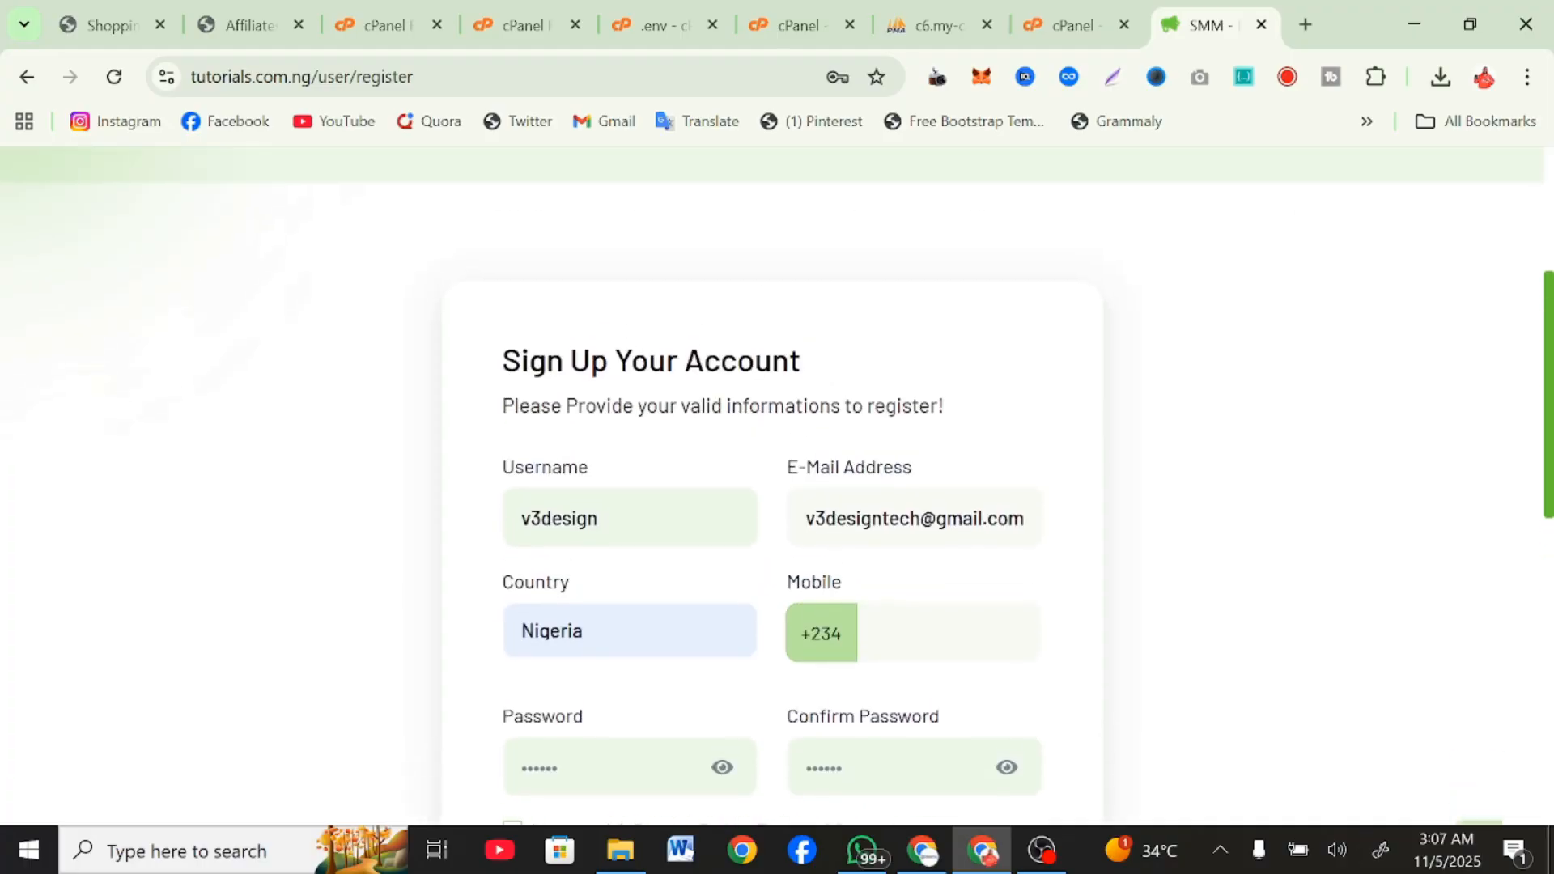
click(948, 633)
click(1009, 701)
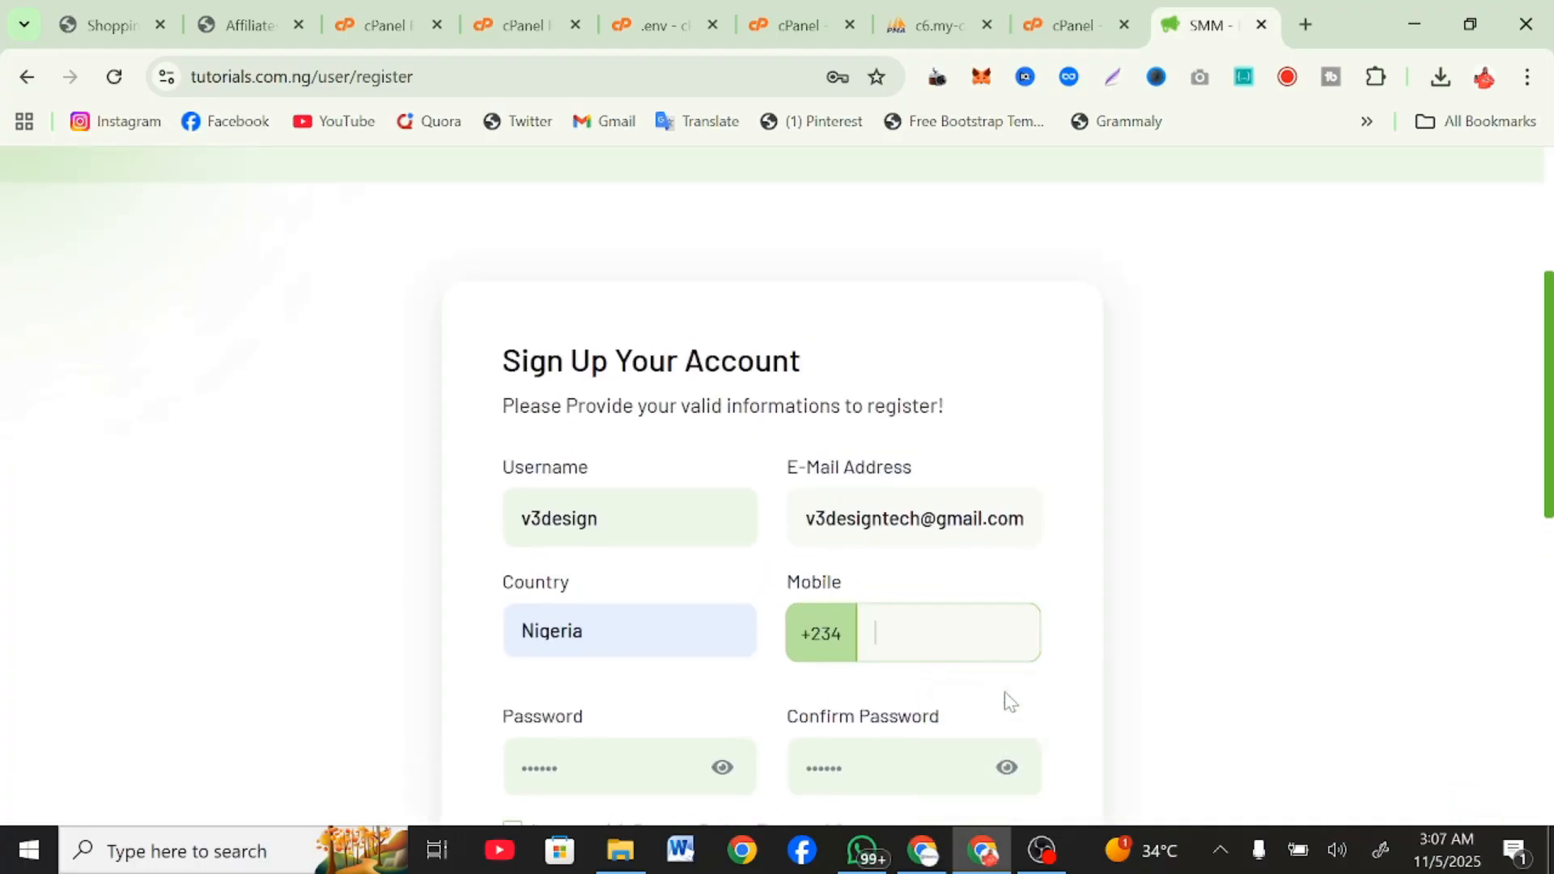
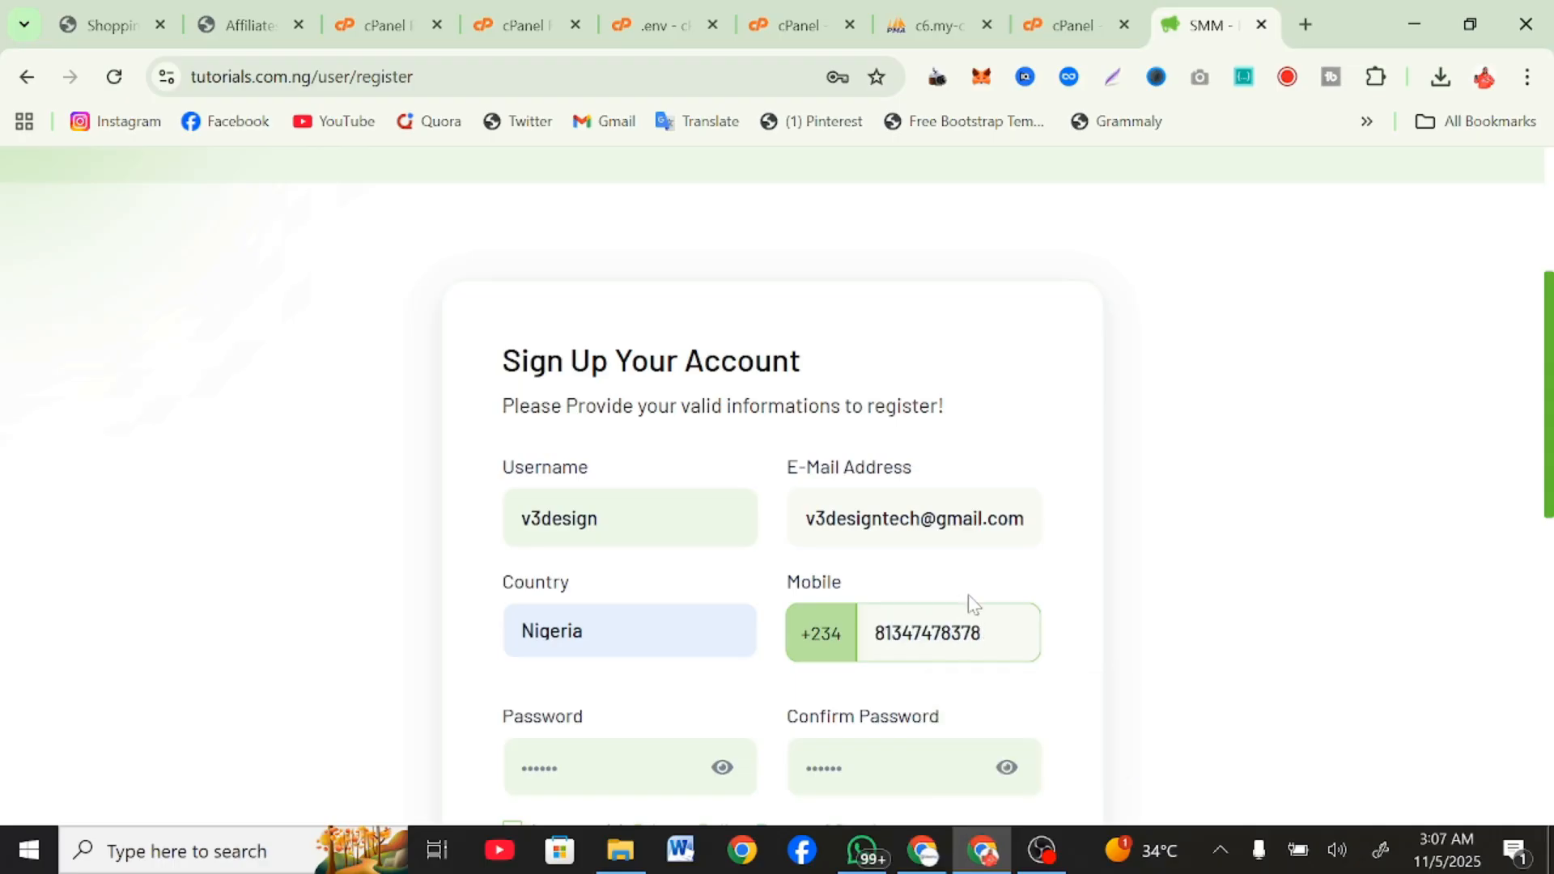
Agree to the Privacy Policy and Terms of Service, and submit the sign-up form.
scroll(968, 602, down, 5)
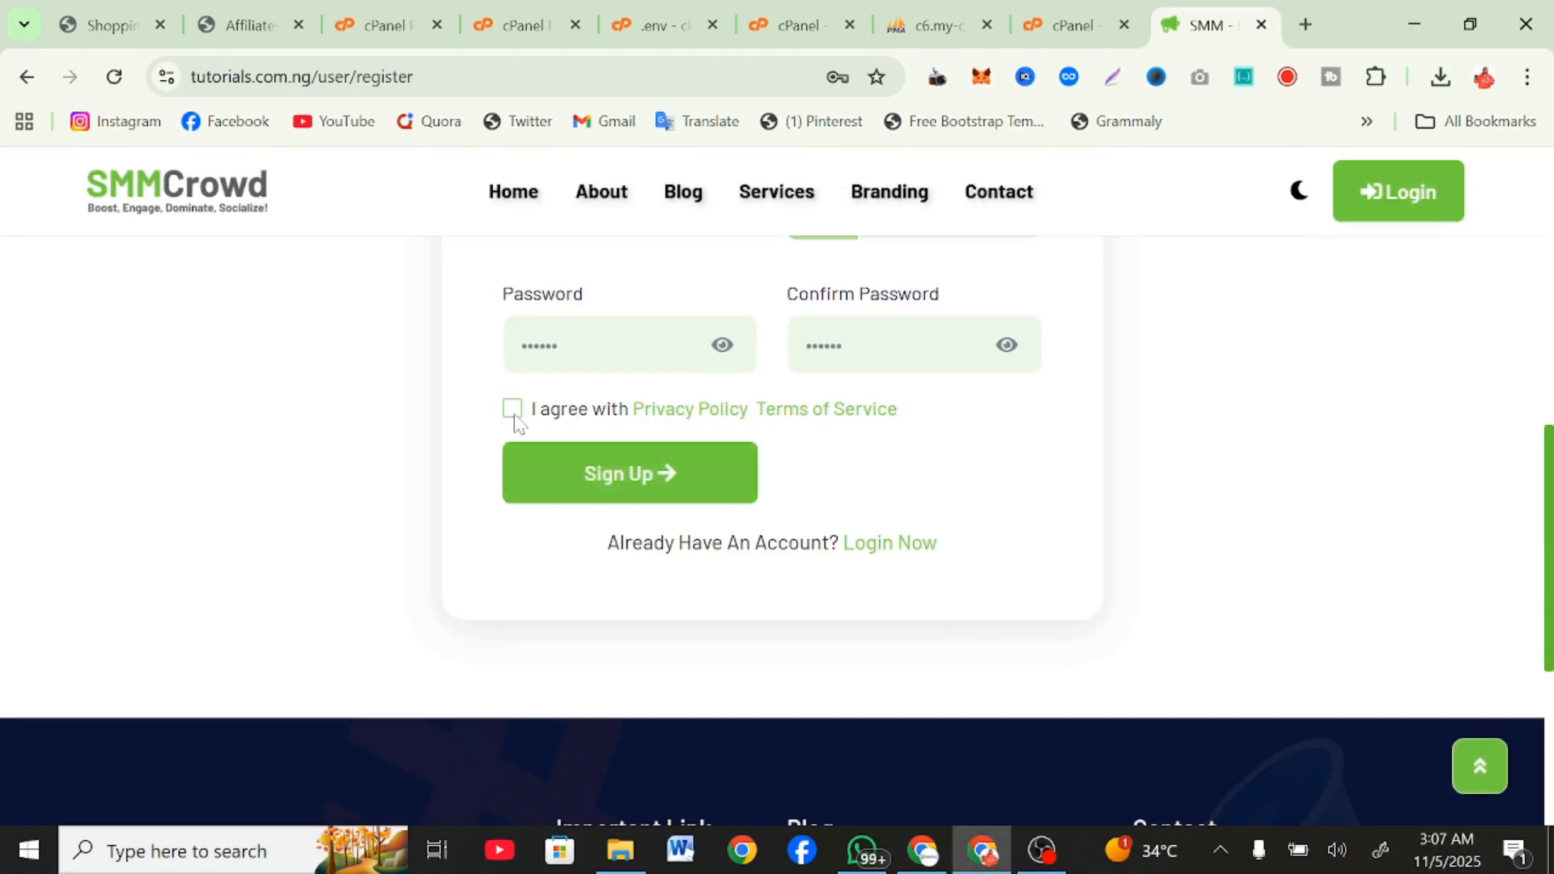
click(564, 476)
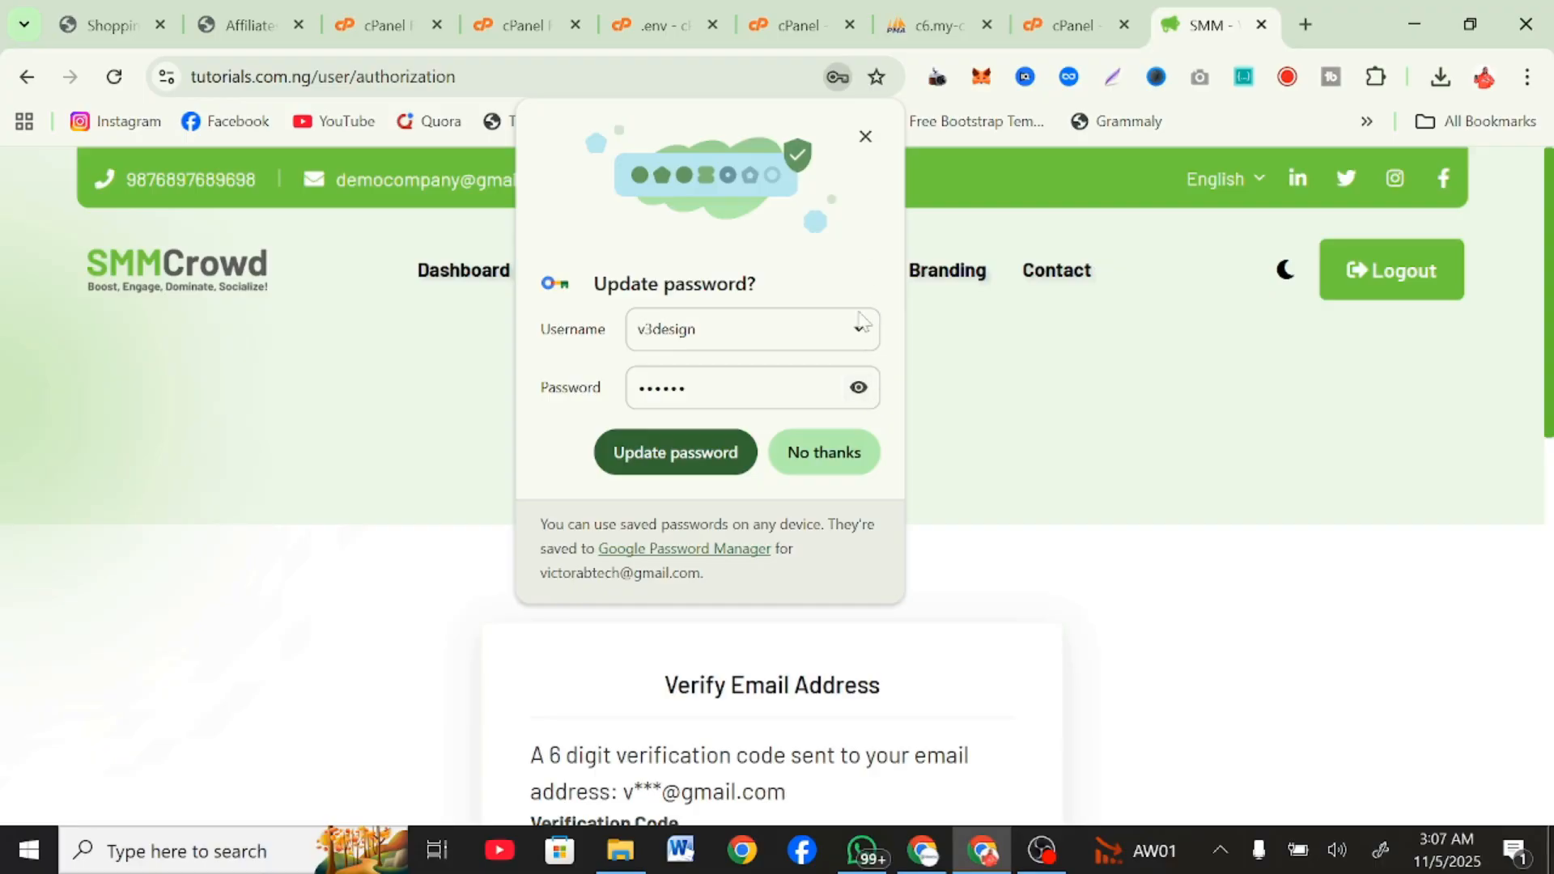
click(866, 134)
scroll(885, 437, down, 5)
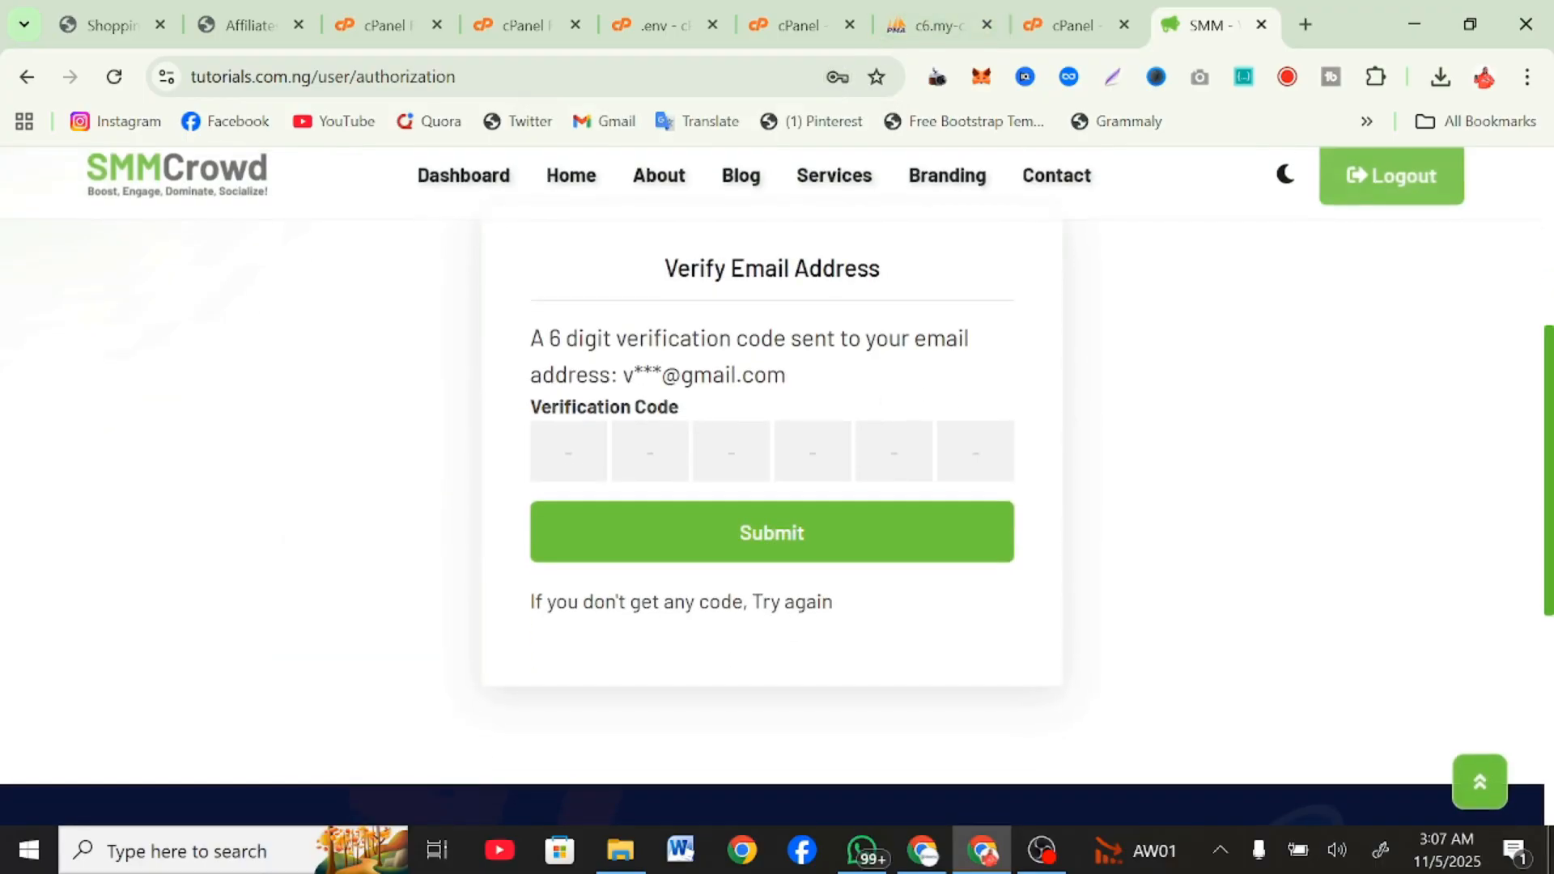
Switch to phpMyAdmin, browse the users table of the certifi3_smmcrowd database and open the new user's ver_code value.
click(891, 40)
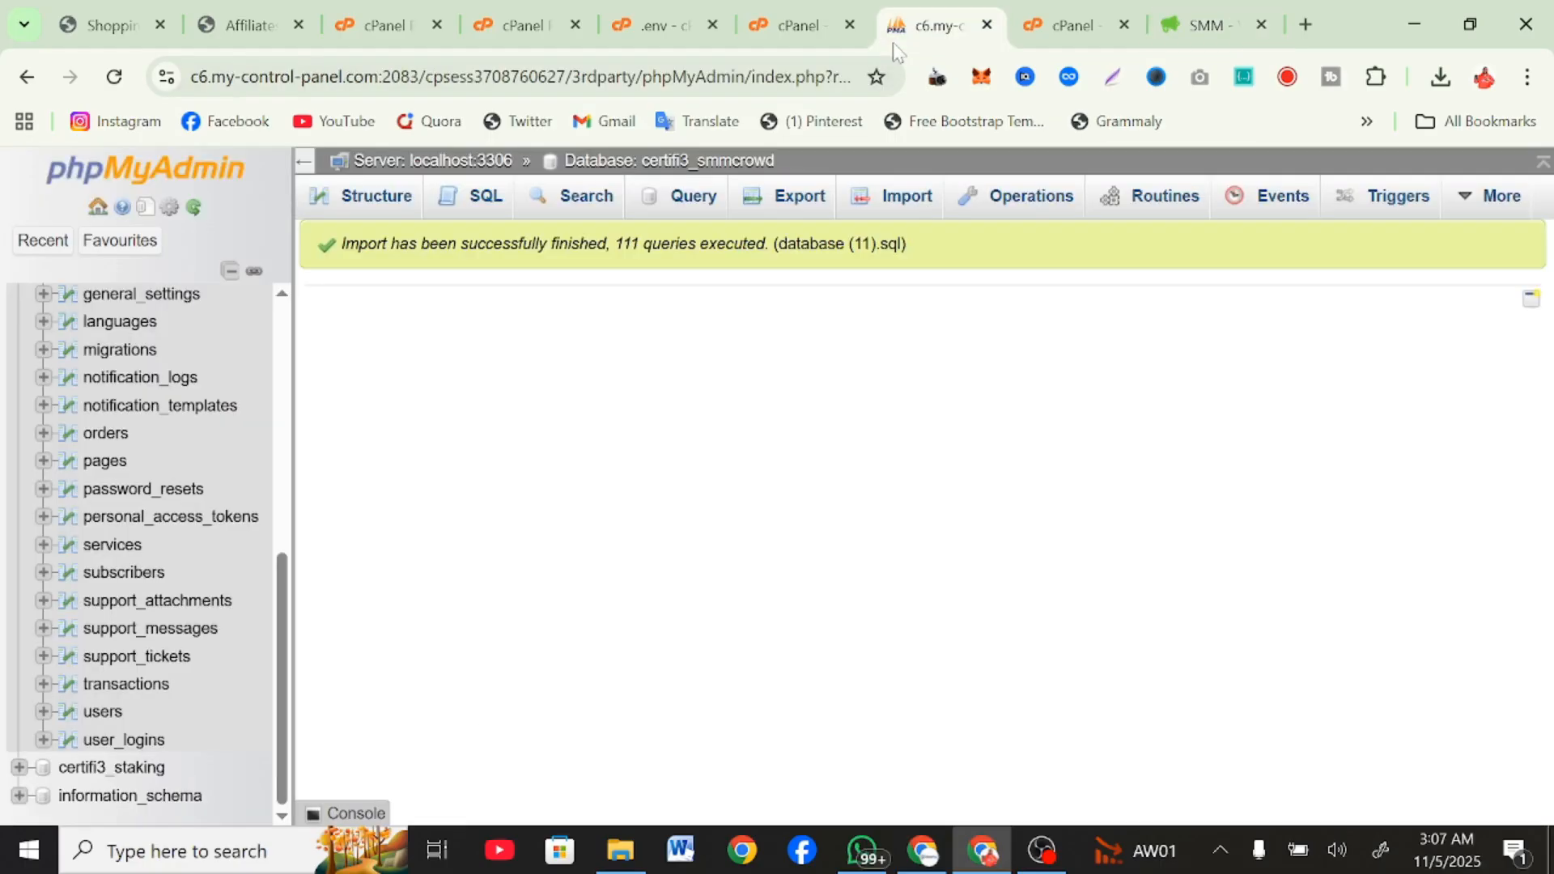
scroll(114, 541, up, 3)
scroll(138, 537, down, 3)
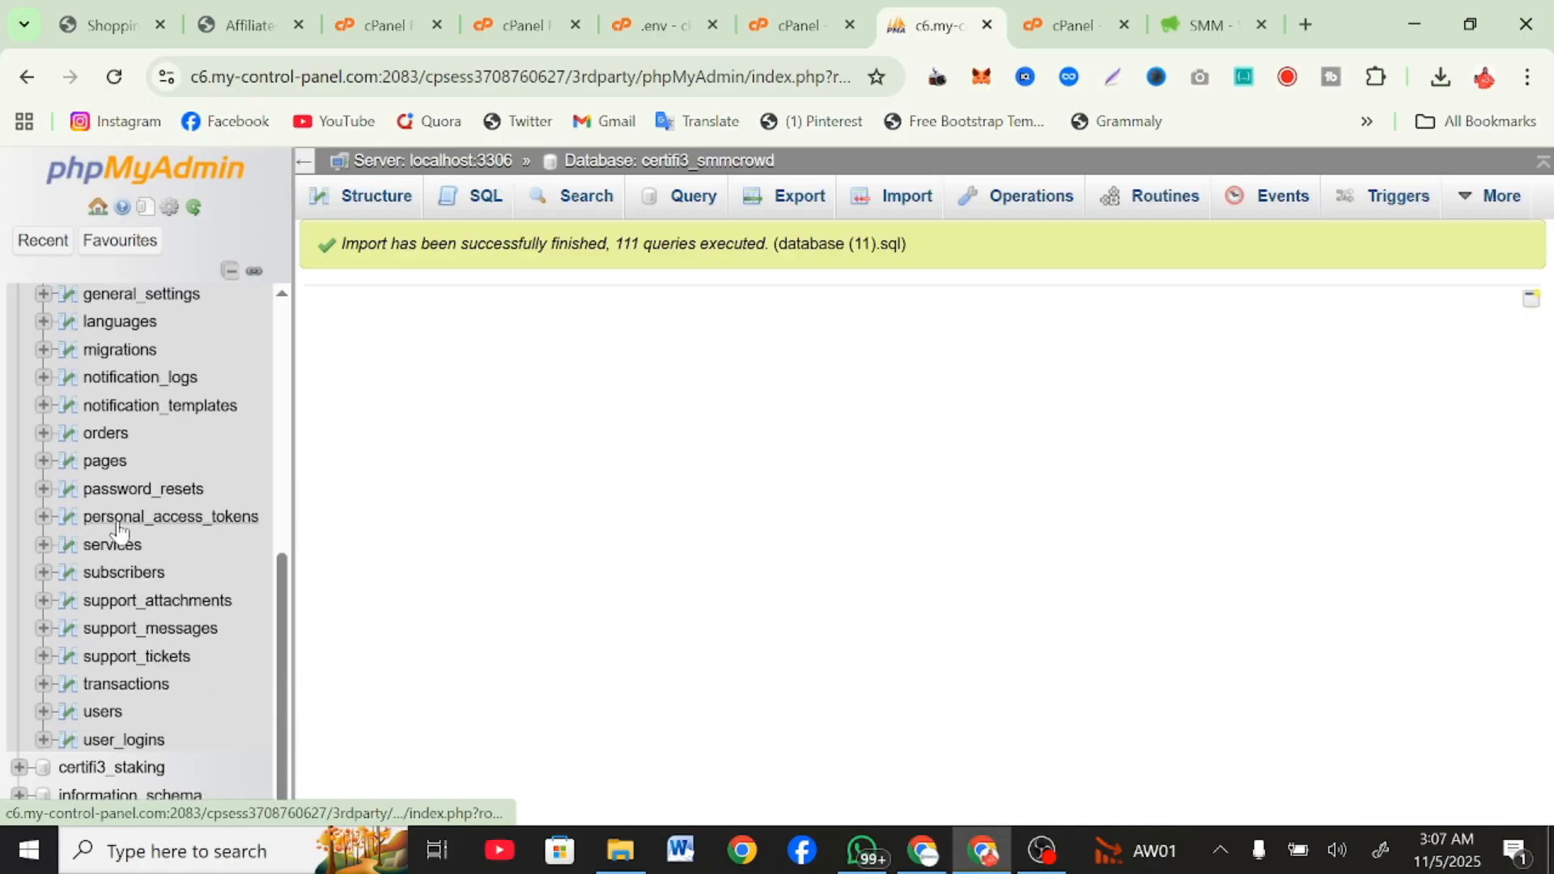
click(100, 721)
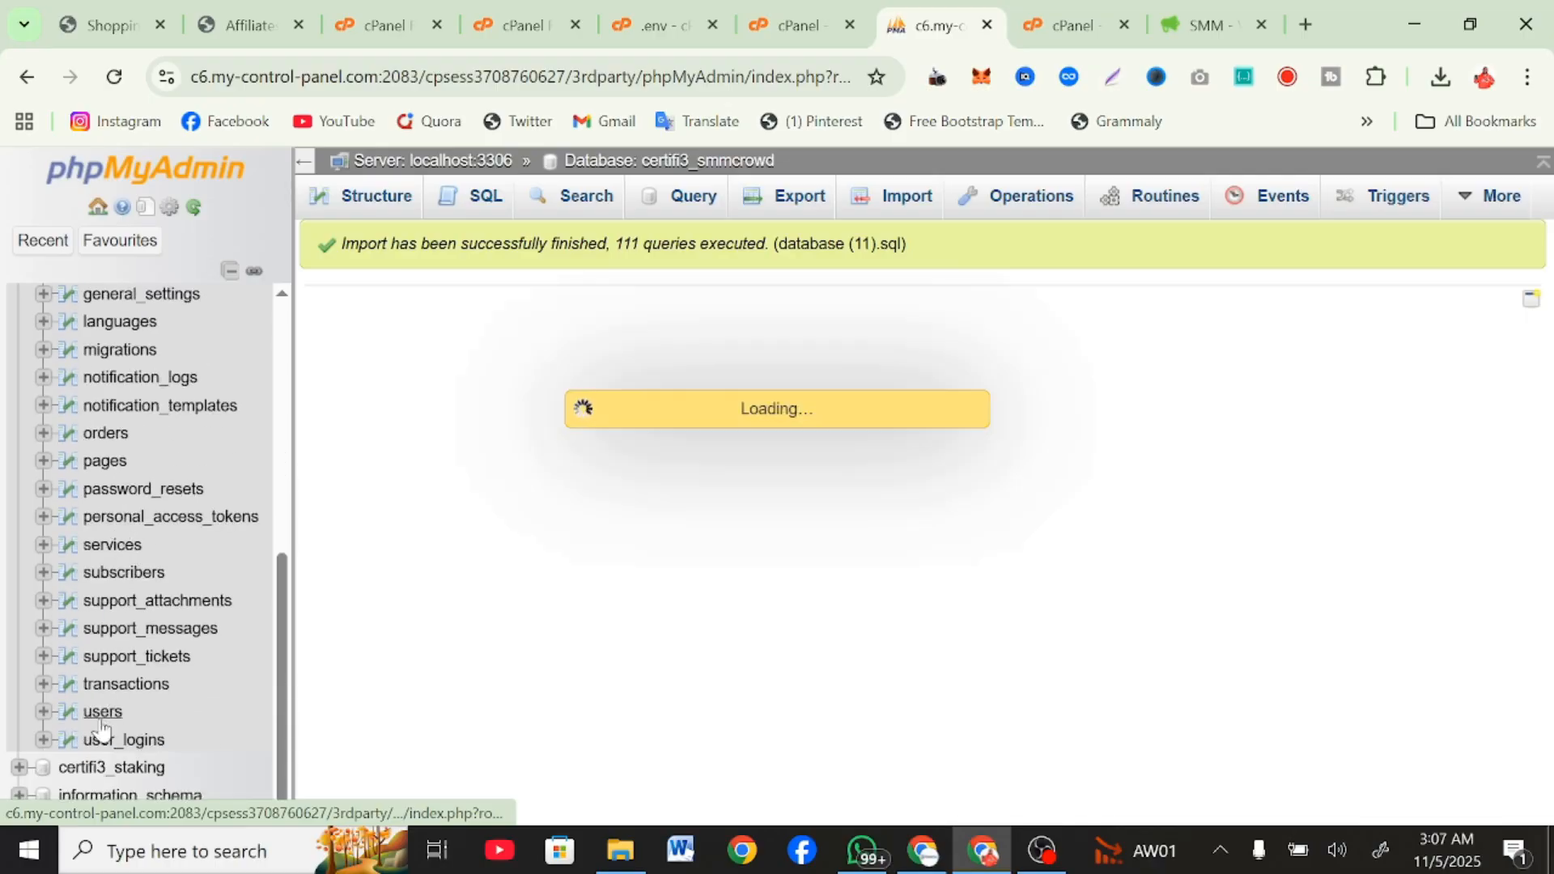
scroll(1188, 669, right, 7)
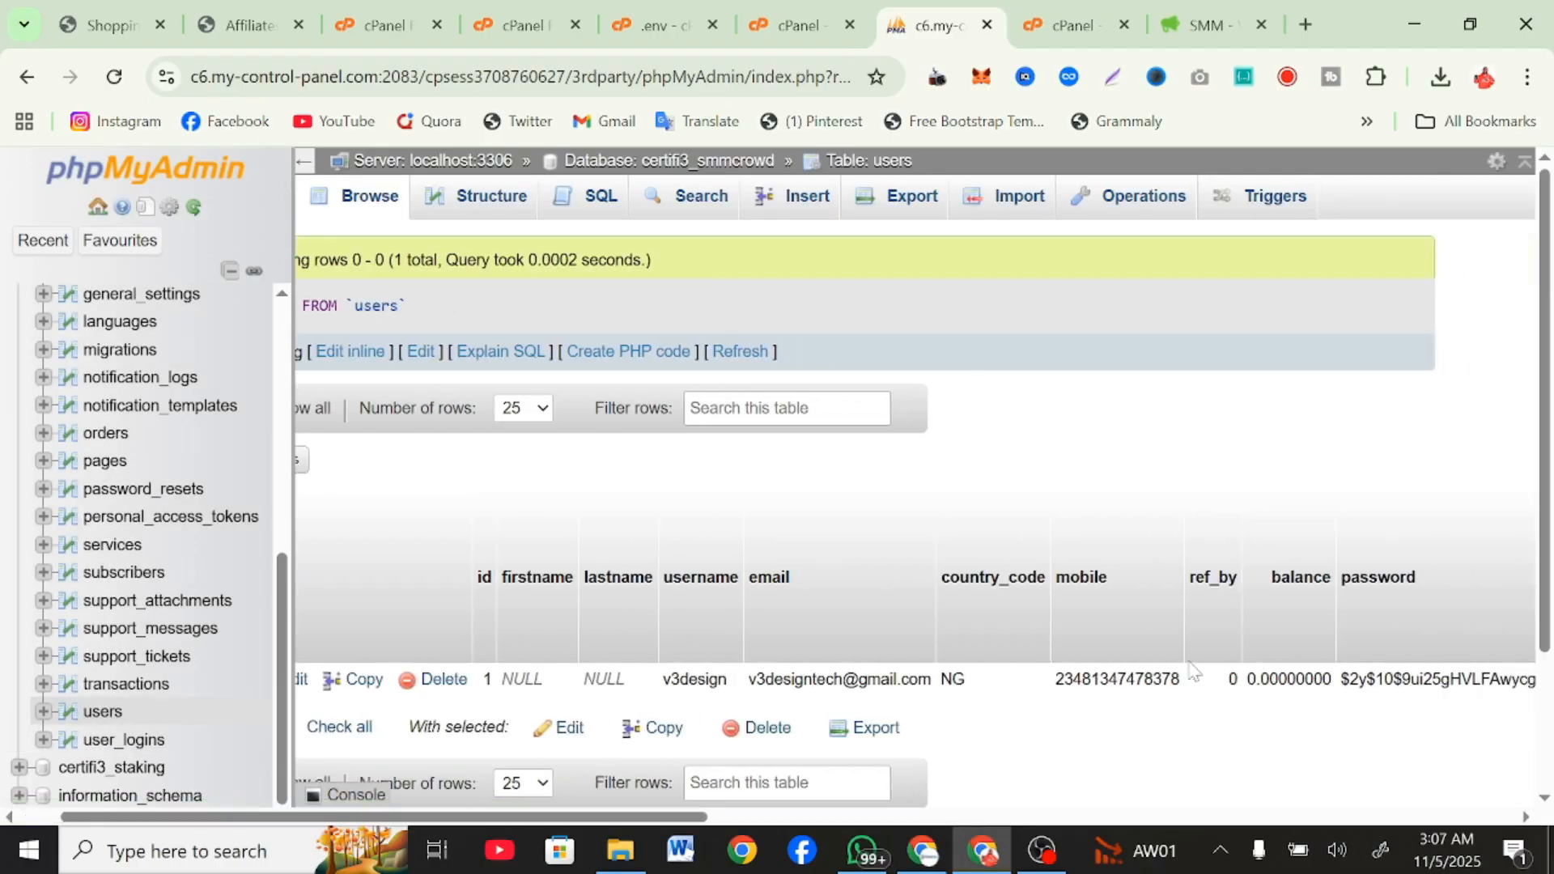
scroll(1188, 669, right, 12)
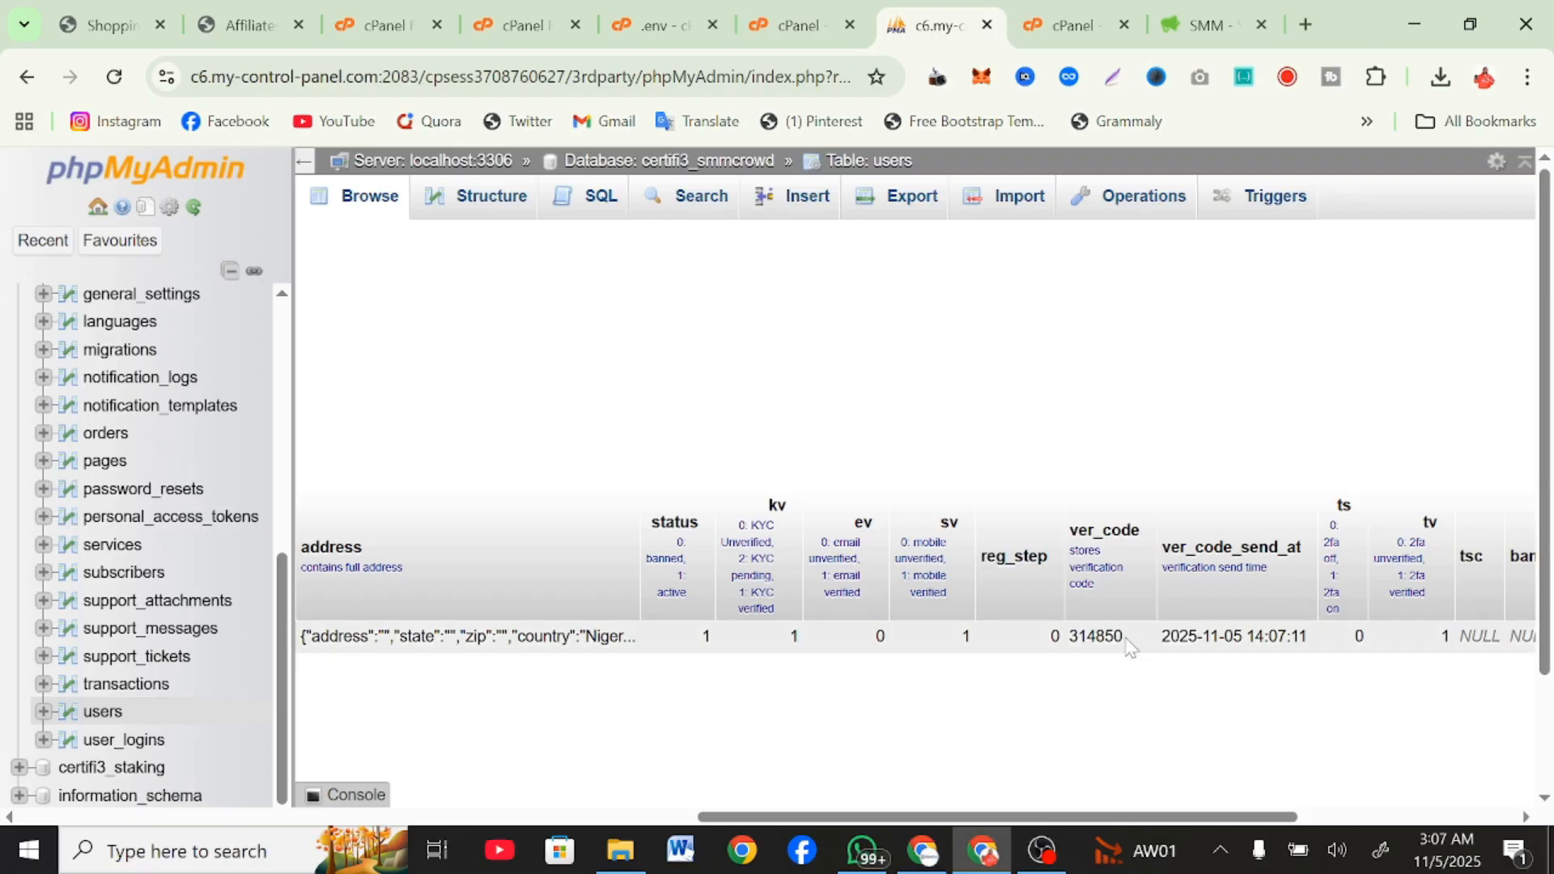
double_click(1127, 644)
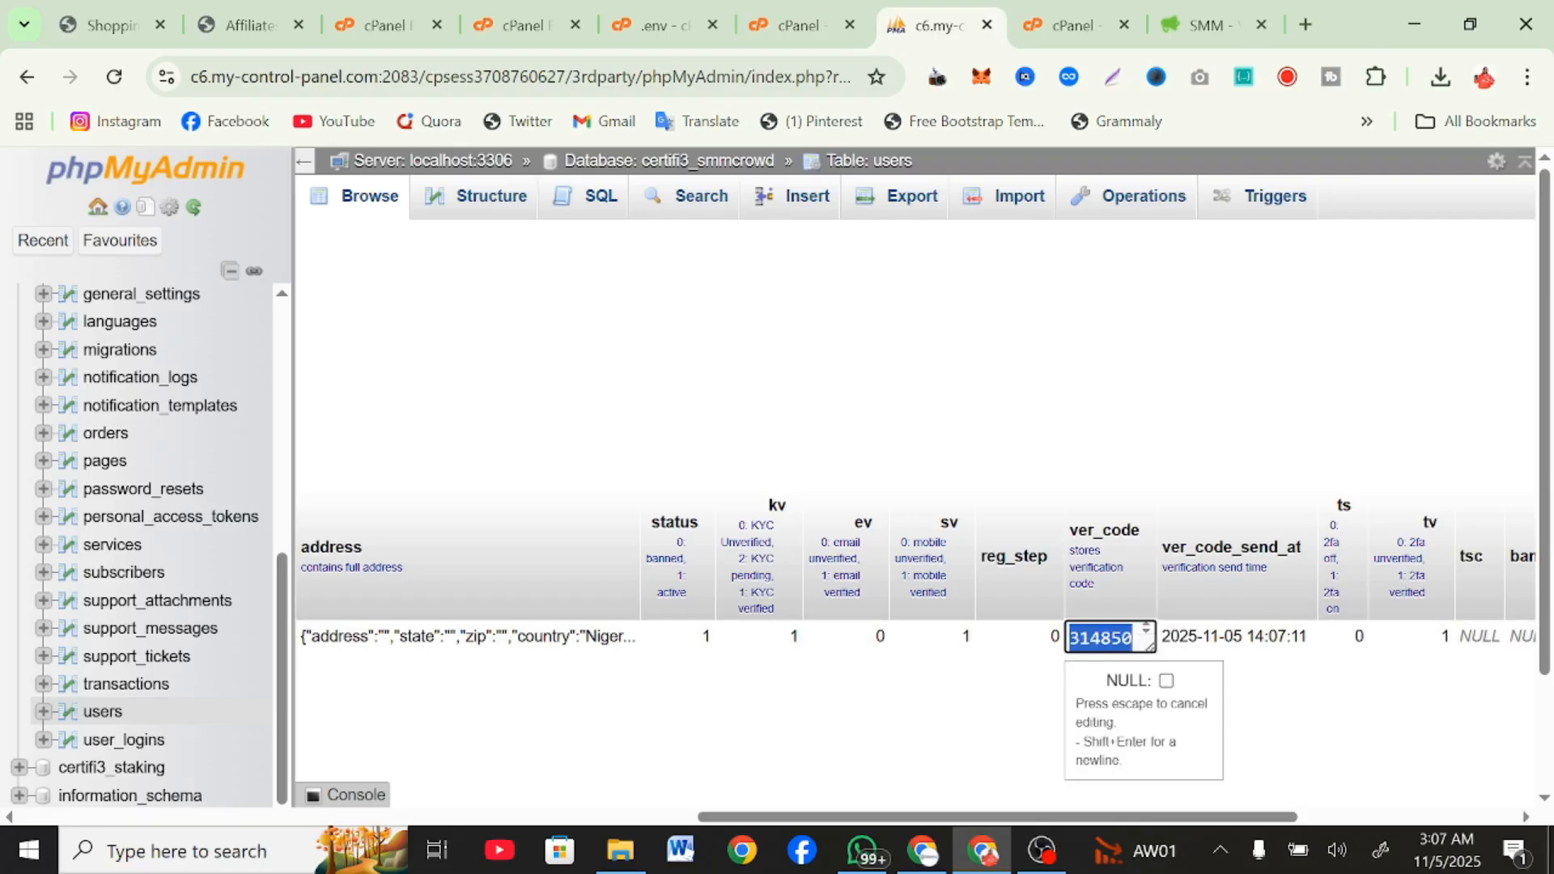
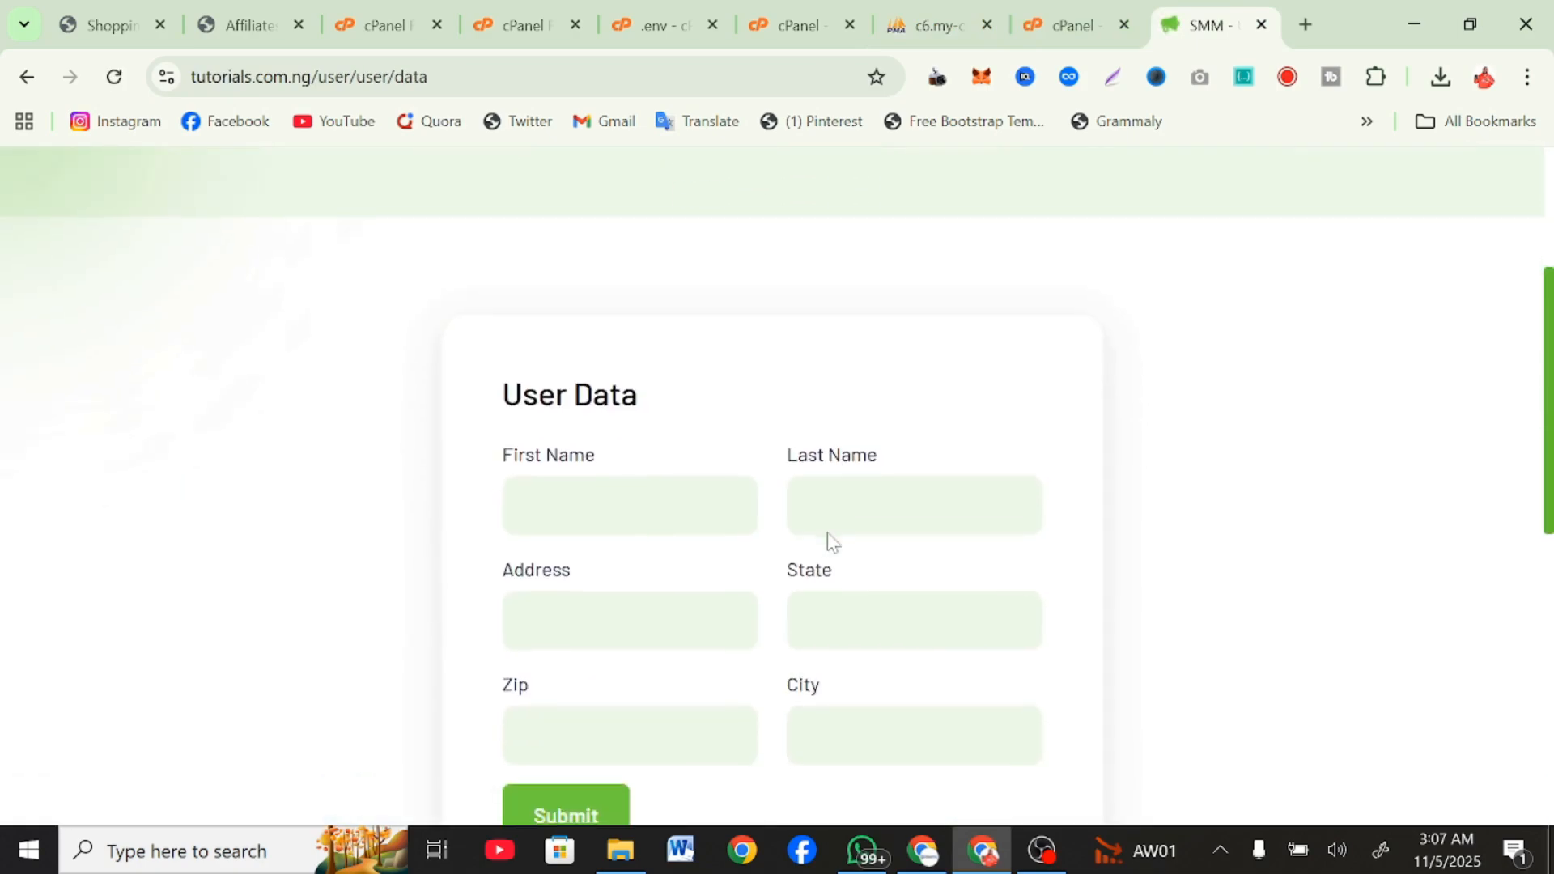
Fill the User Data form with the saved V3 address profile, submit it, and dismiss the offer to save the address.
click(619, 483)
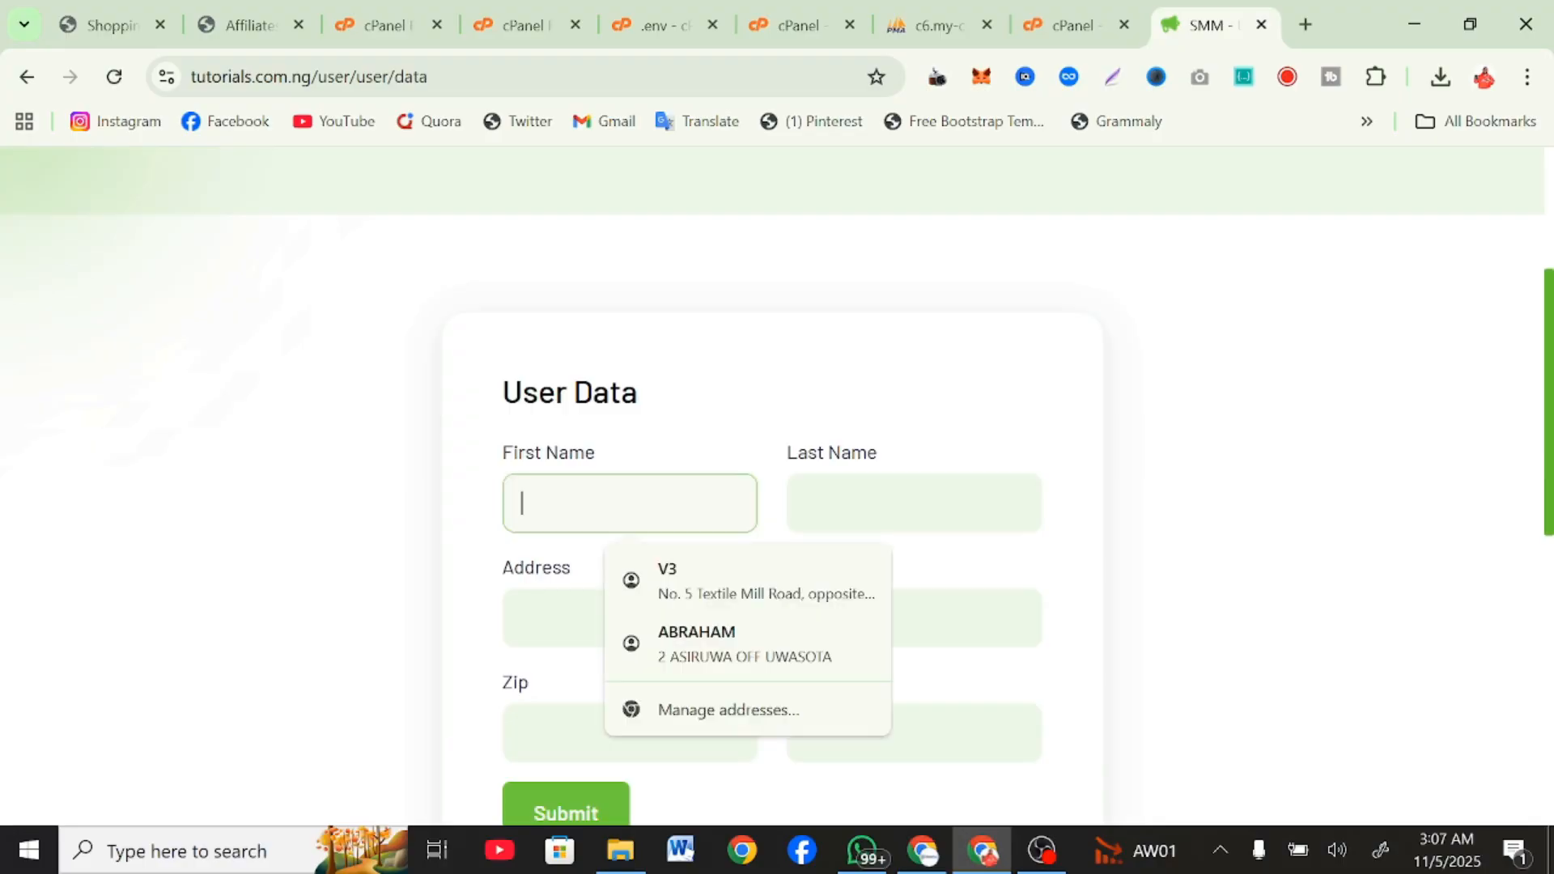
click(680, 597)
scroll(618, 579, down, 3)
click(593, 545)
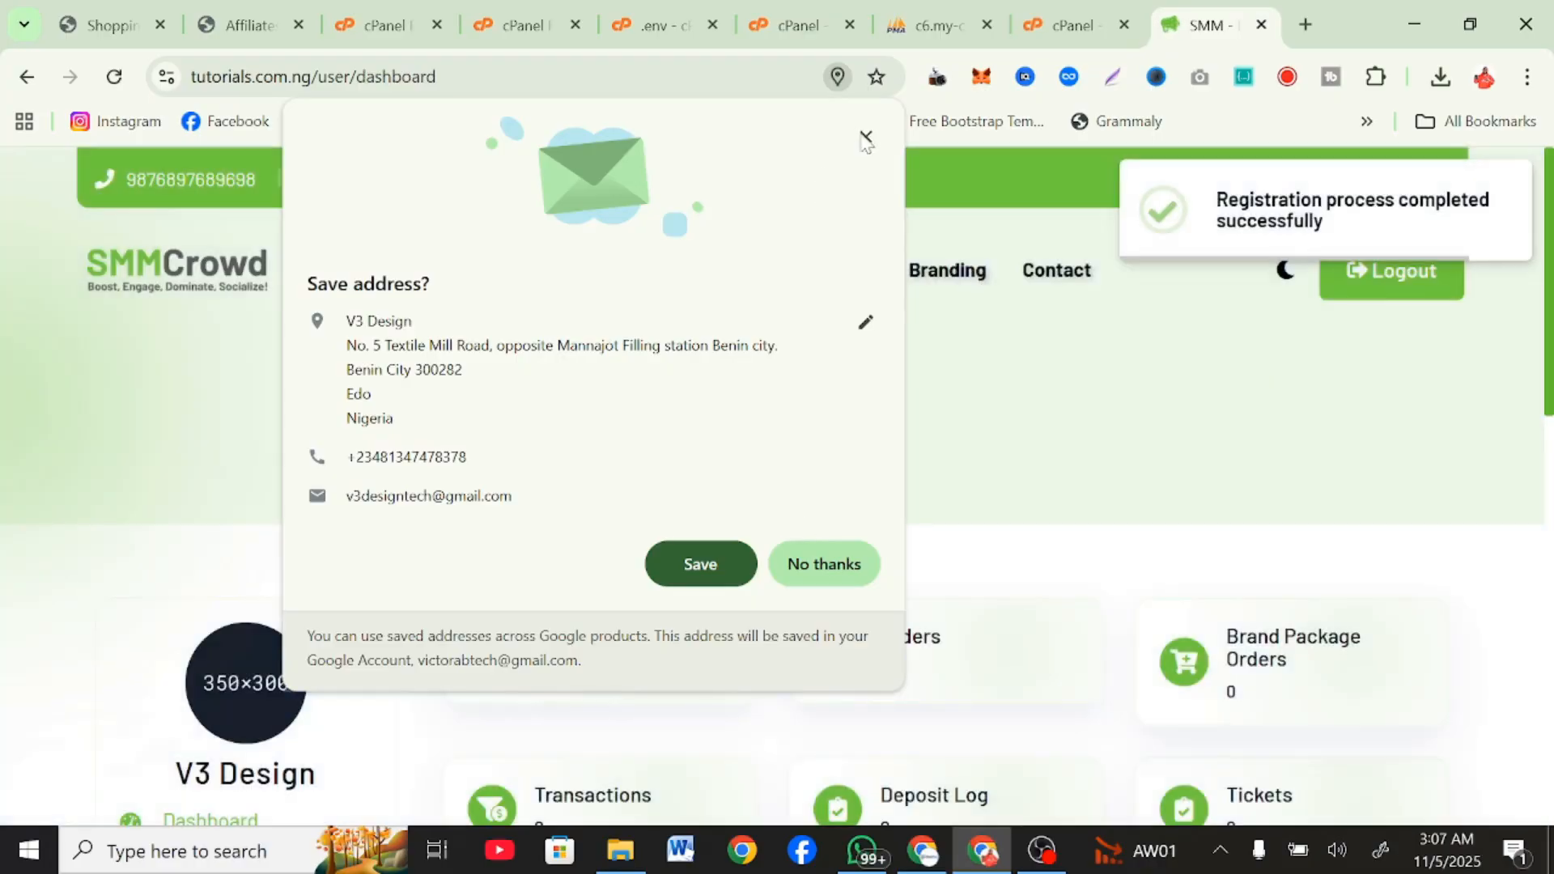
click(865, 136)
Look over the new user's dashboard, from the balance and order cards to the account options and footer.
scroll(928, 393, down, 5)
scroll(923, 391, up, 4)
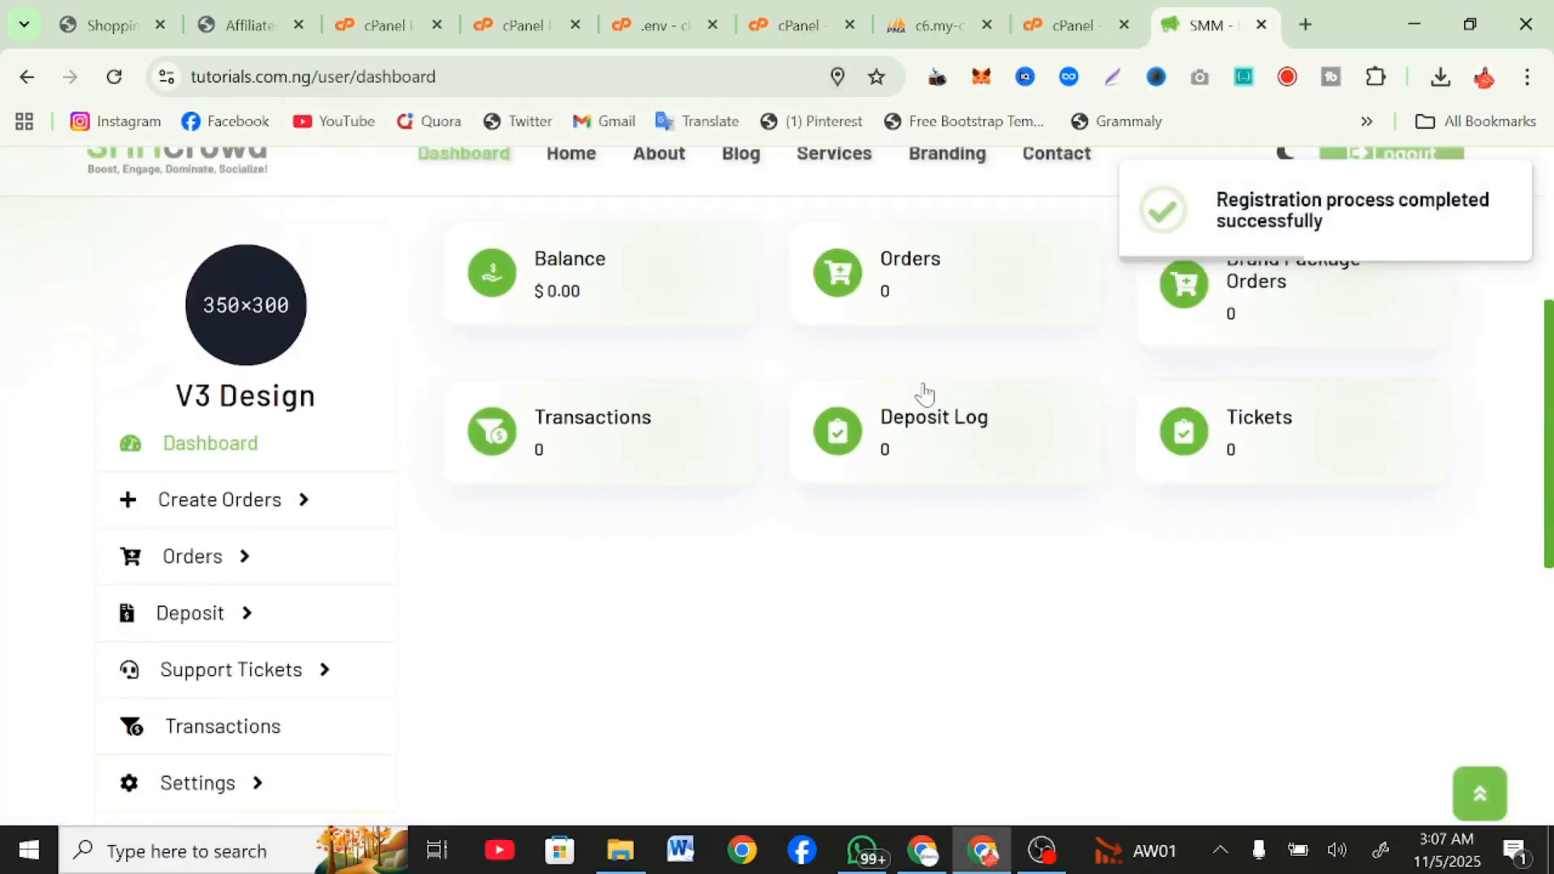
scroll(1236, 337, up, 2)
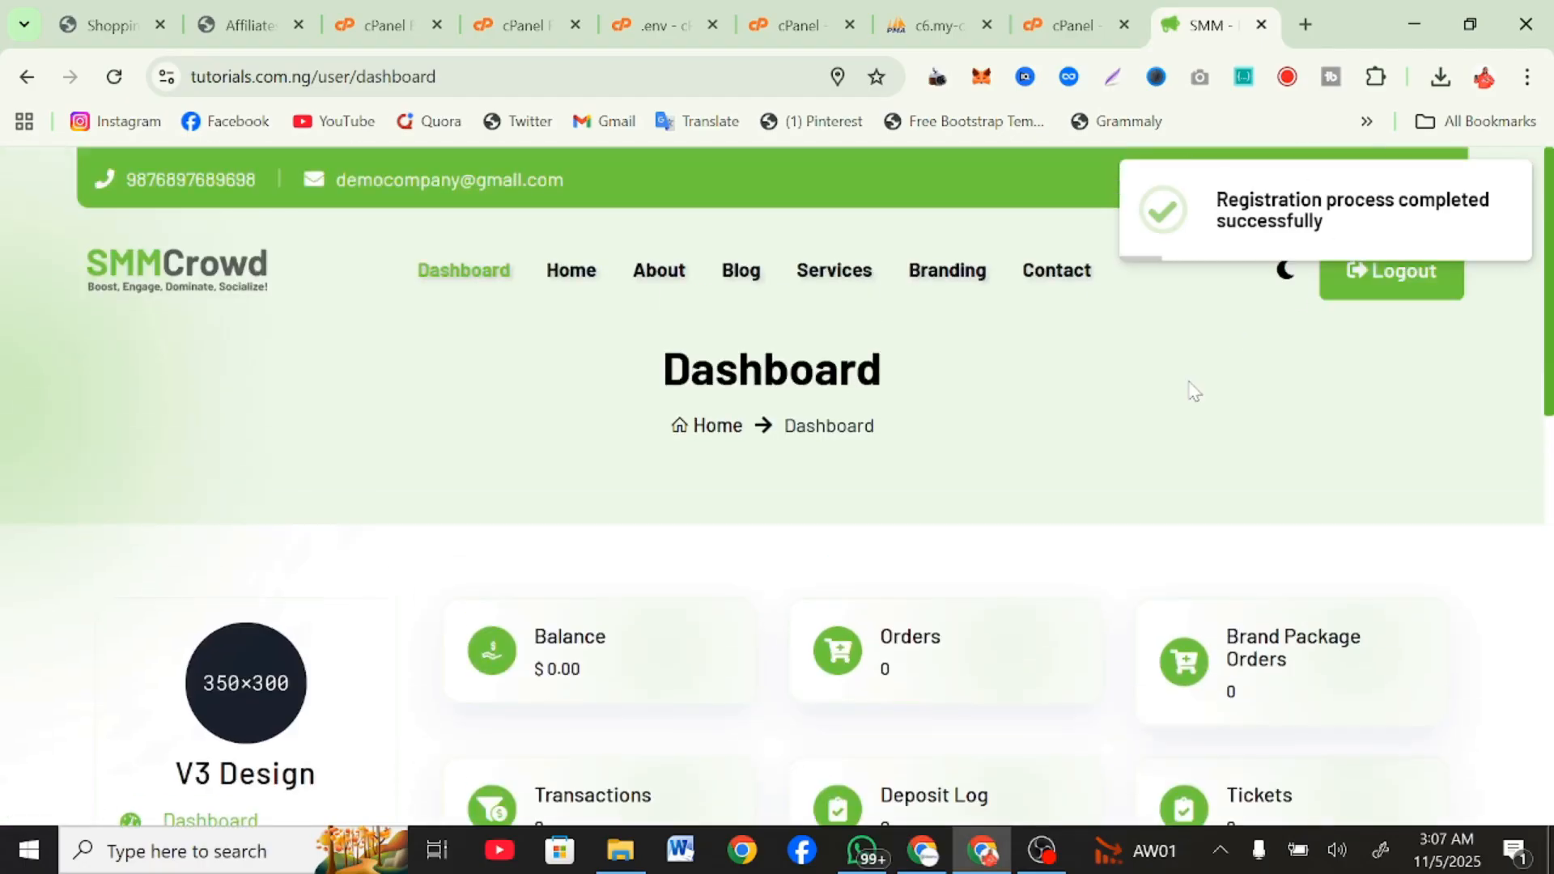
scroll(1193, 391, down, 8)
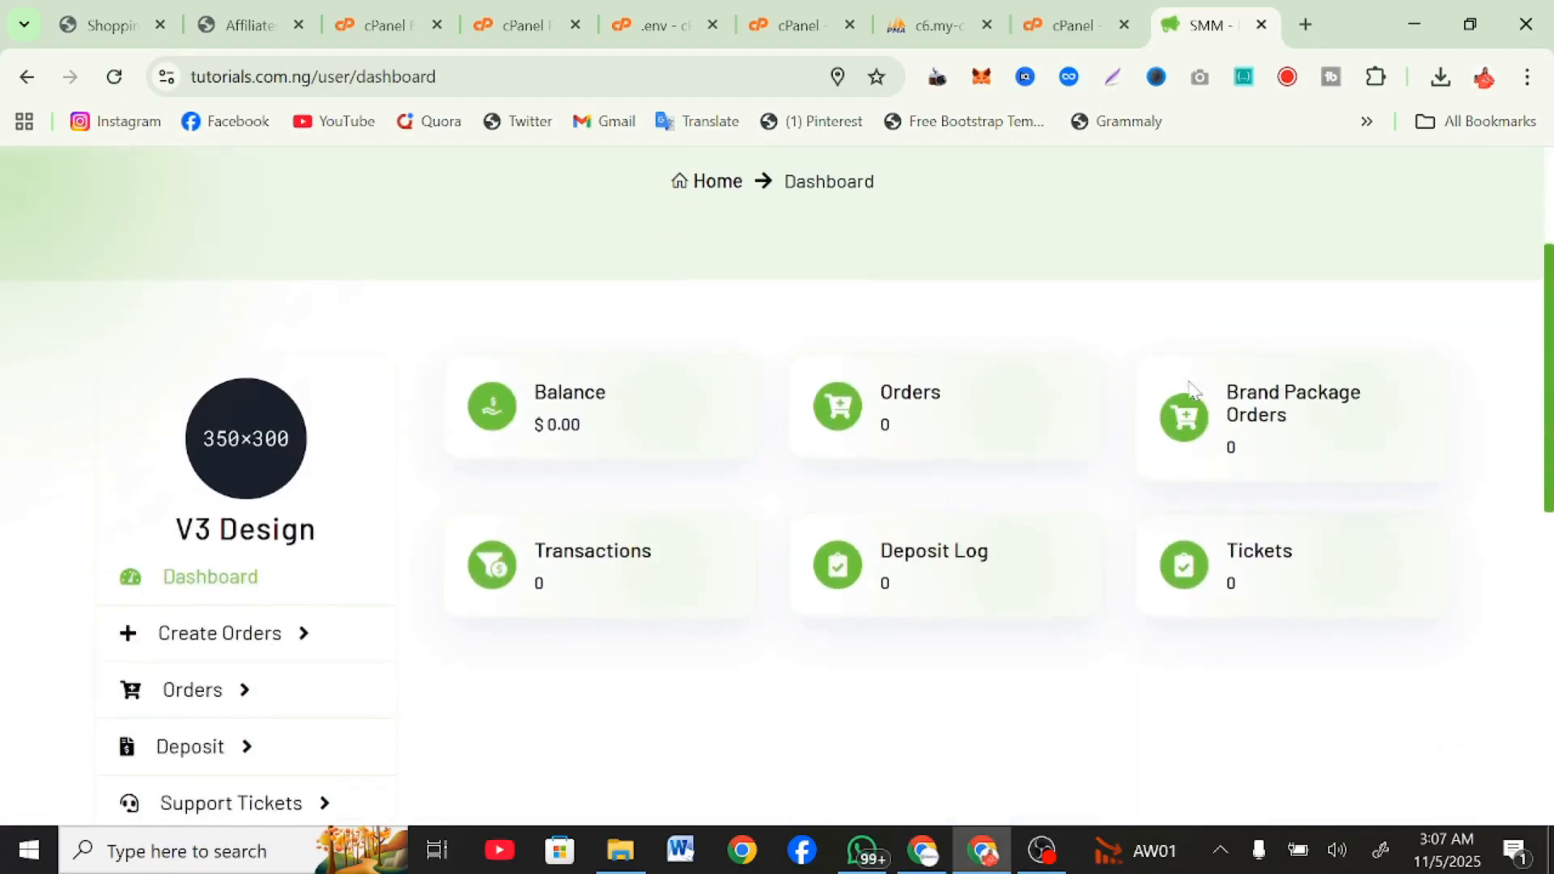
scroll(1193, 391, down, 3)
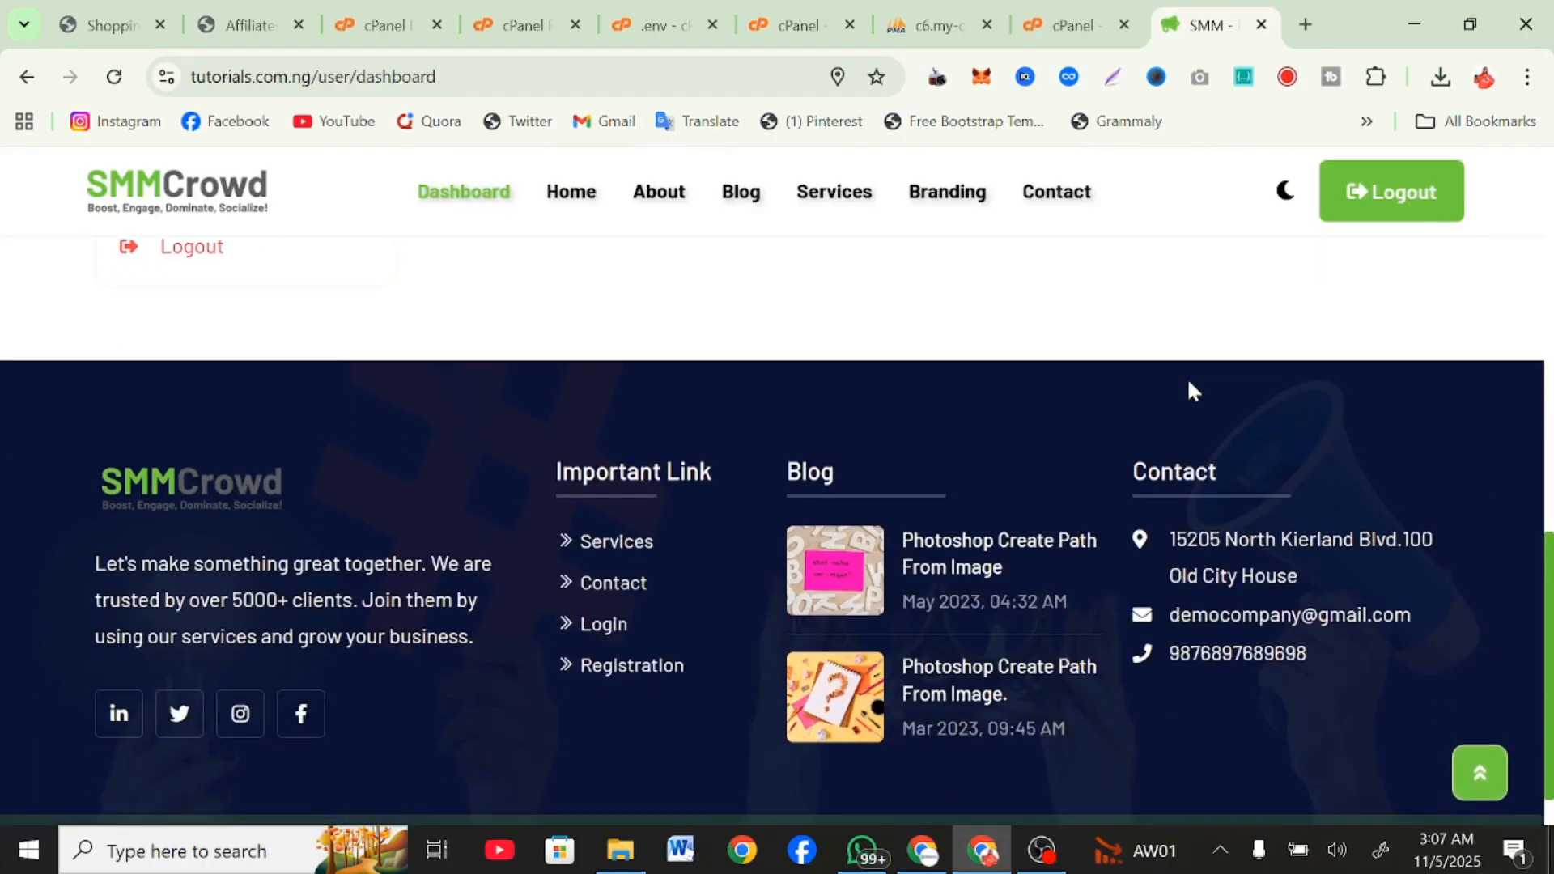
scroll(1190, 390, up, 10)
scroll(1189, 391, down, 5)
scroll(1190, 391, down, 5)
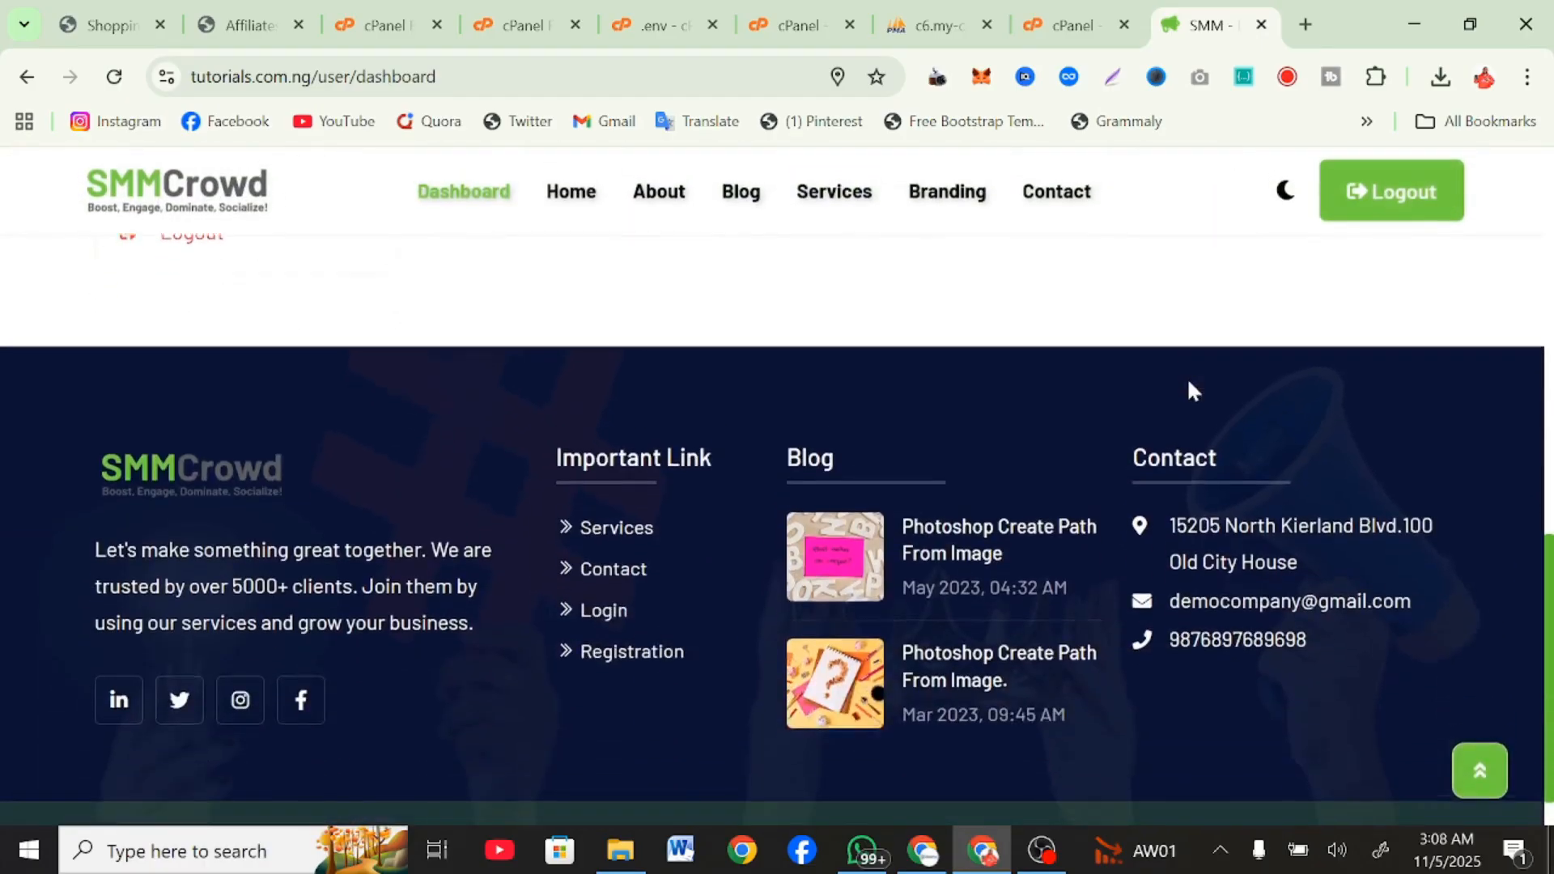
scroll(1189, 390, up, 10)
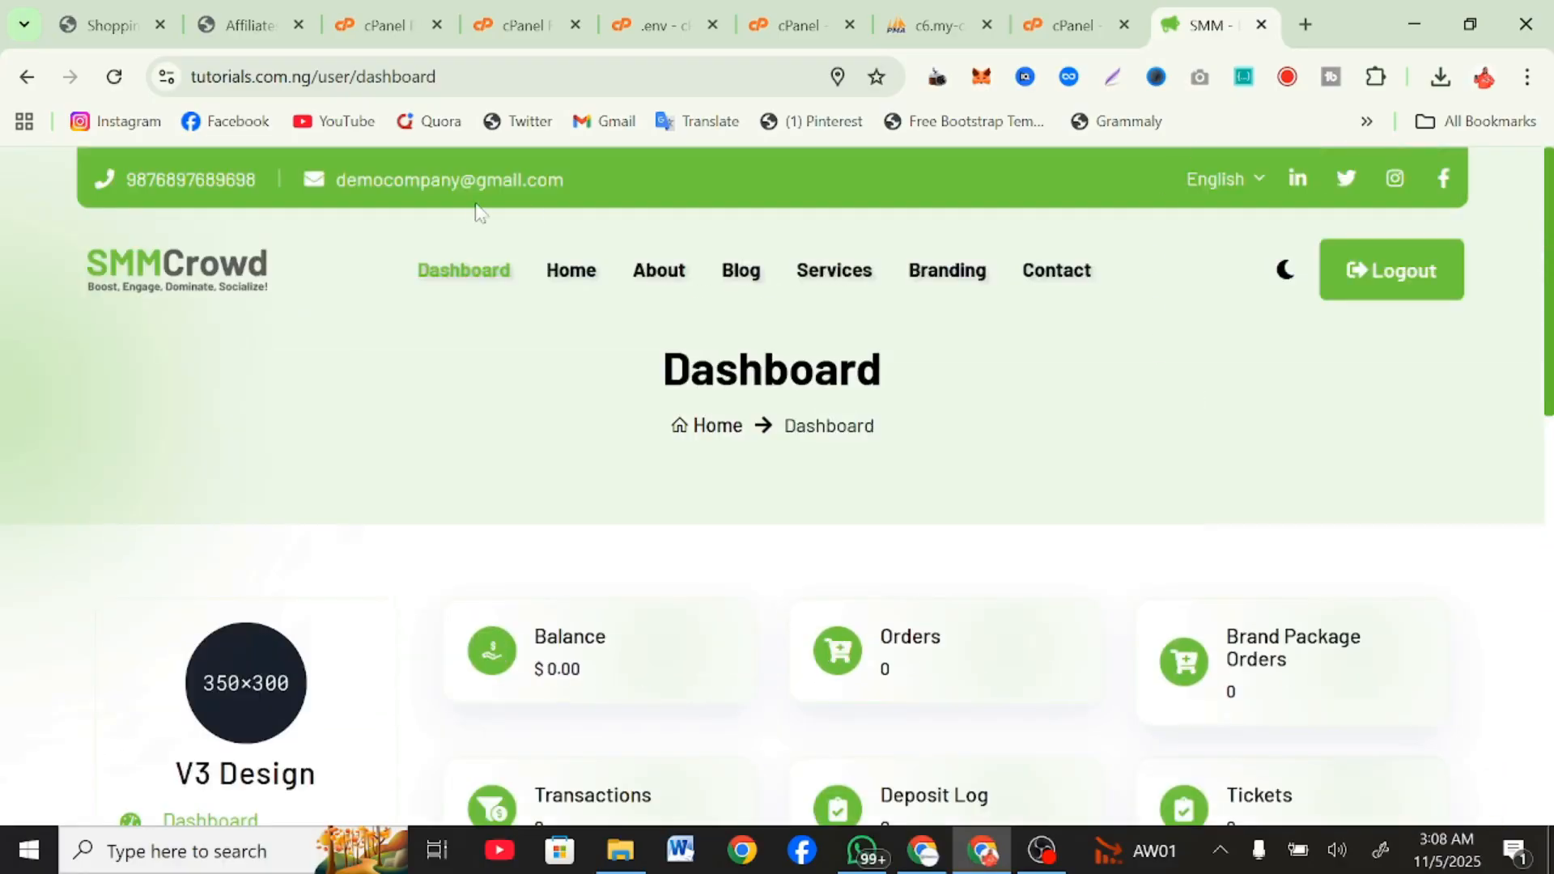
scroll(447, 520, down, 2)
scroll(448, 520, up, 2)
click(1527, 78)
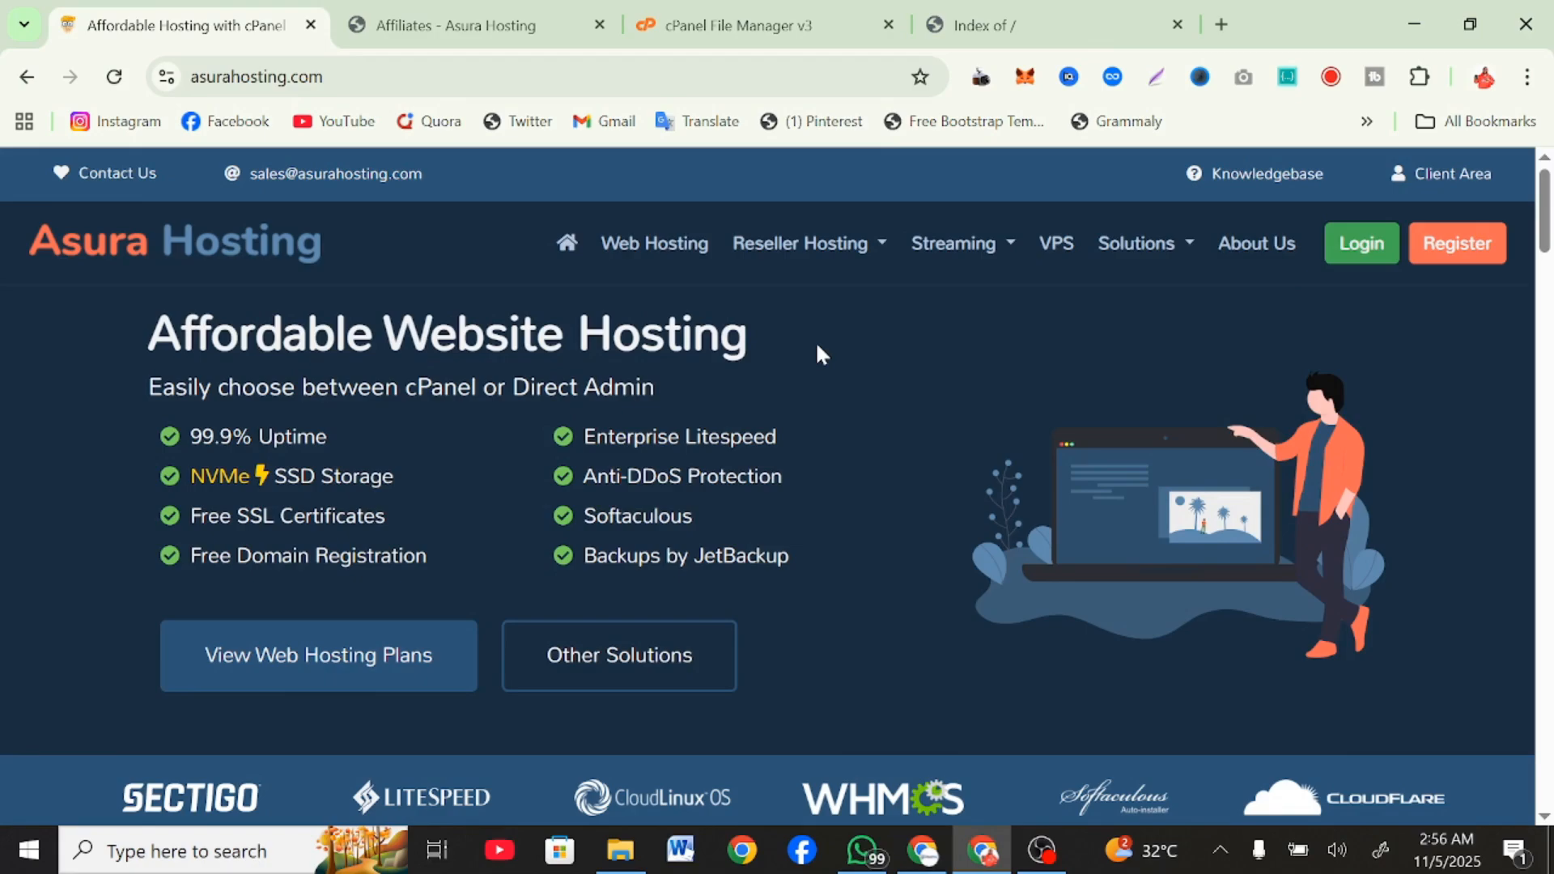
Review the Asura Hosting home page for its hosting services, starting prices, features and domain offers.
scroll(816, 345, down, 2)
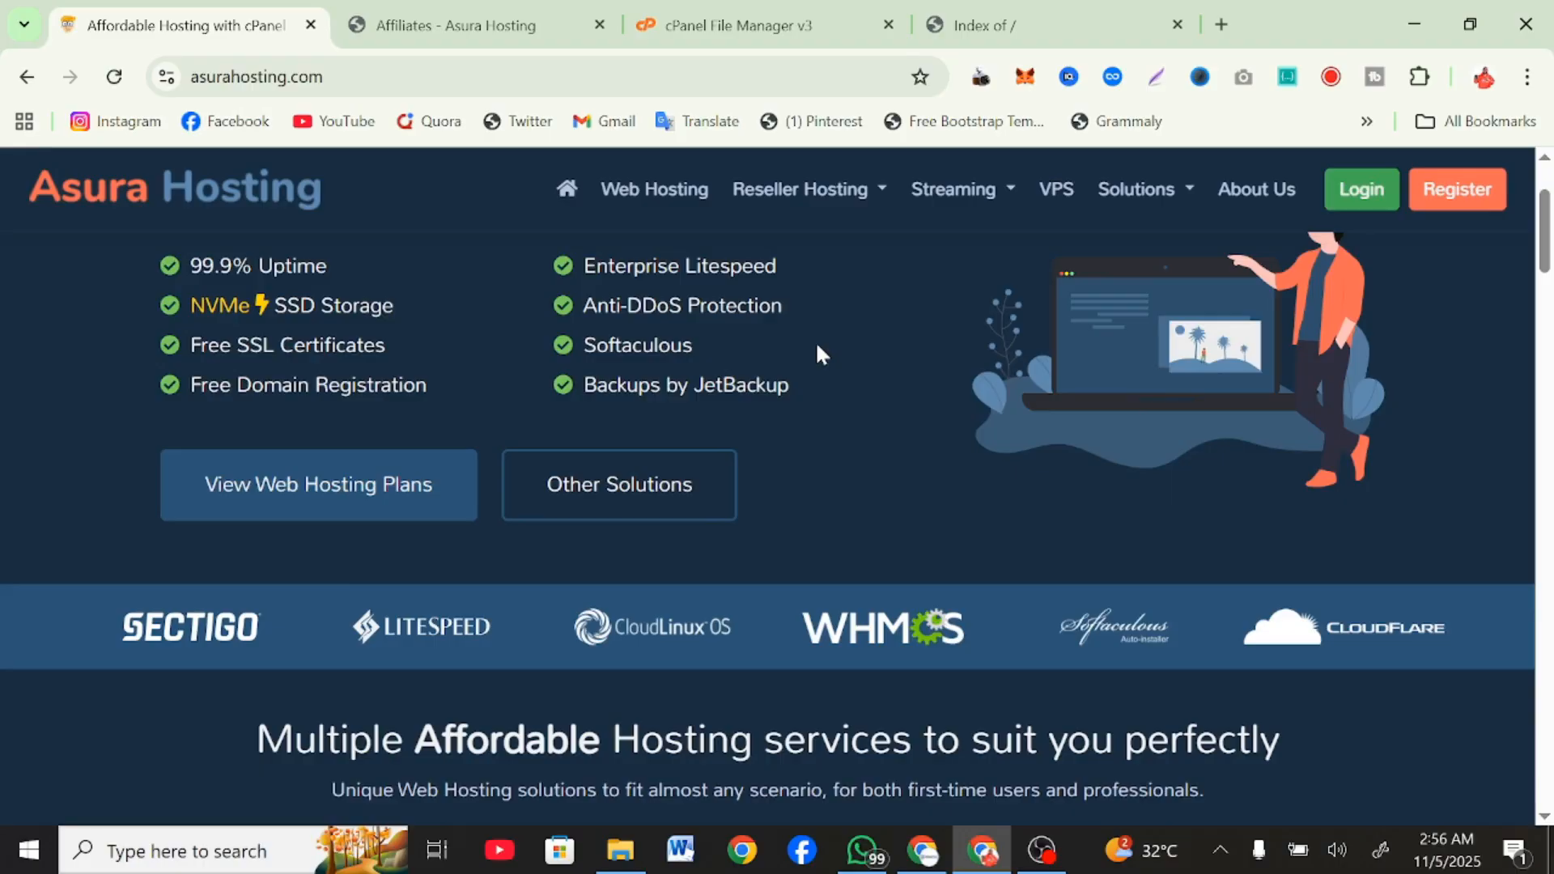
scroll(817, 353, down, 2)
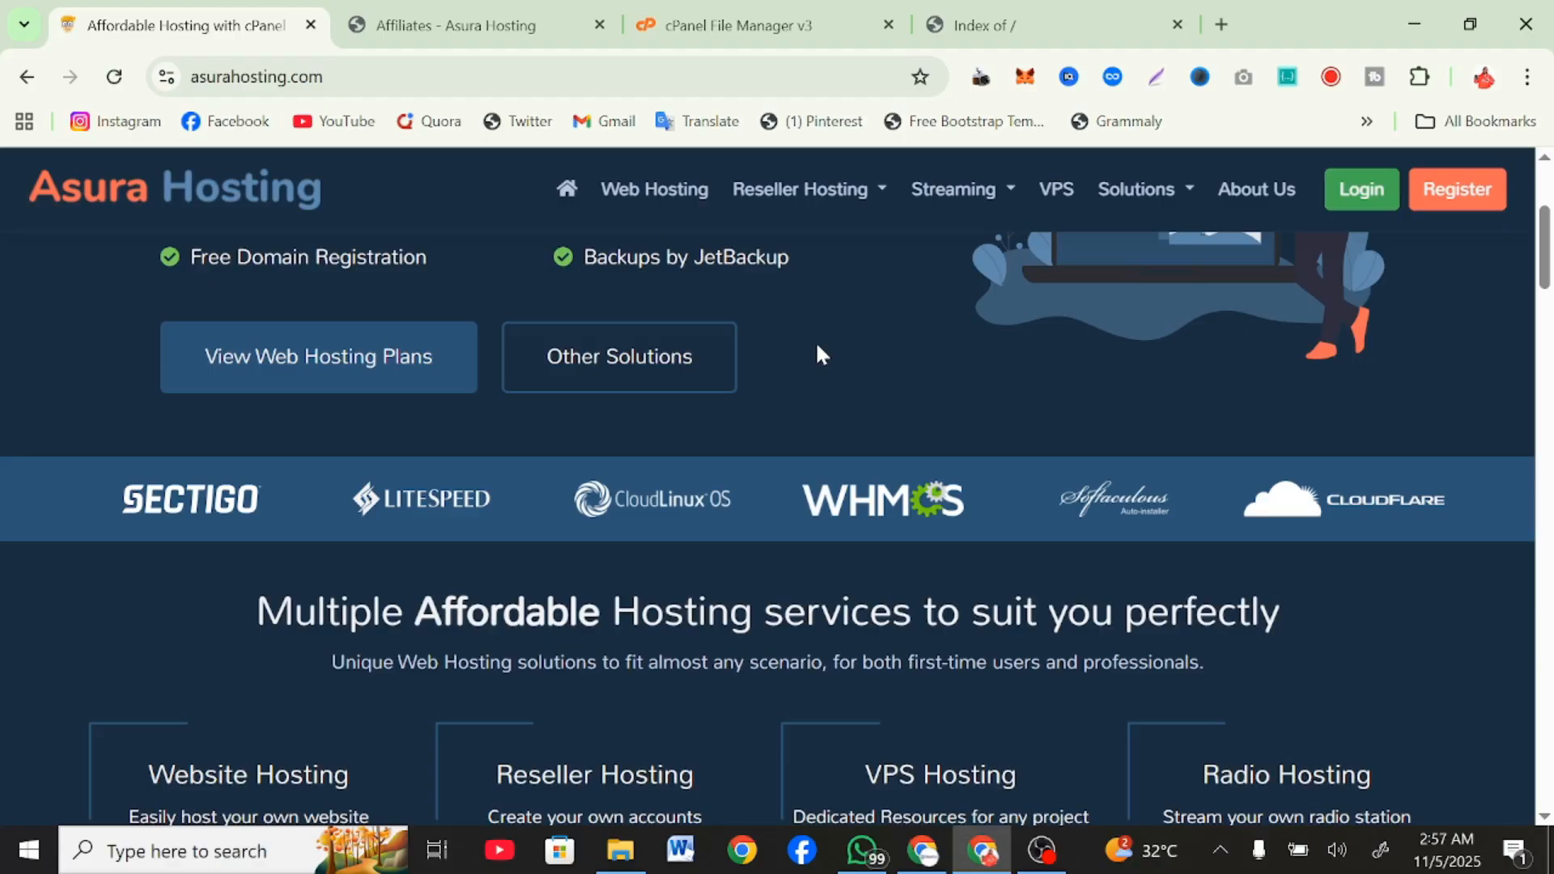
scroll(817, 354, down, 10)
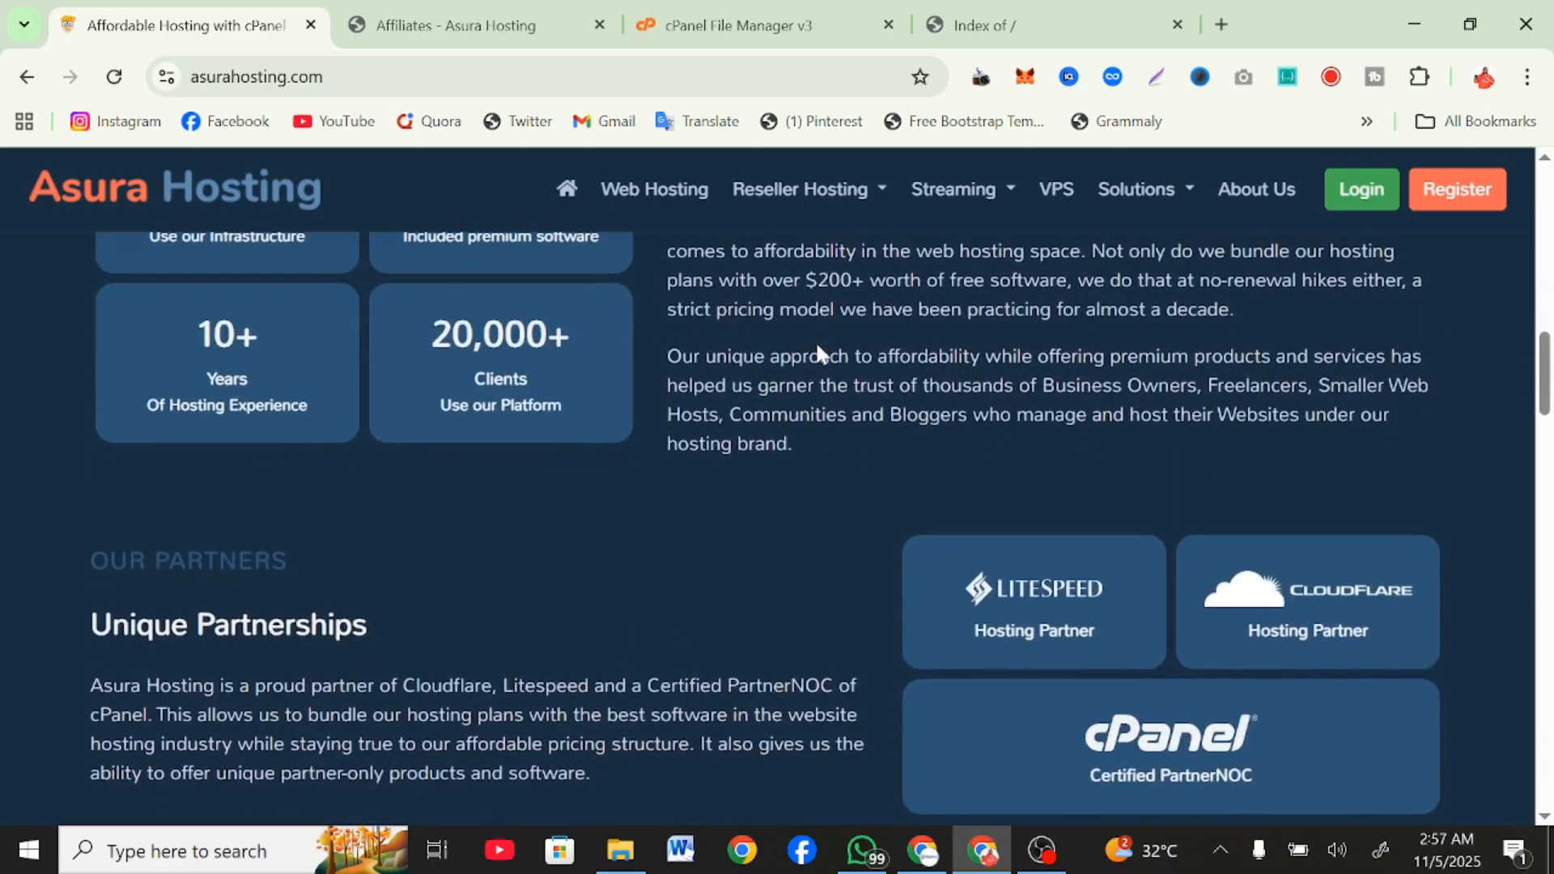
scroll(816, 347, down, 15)
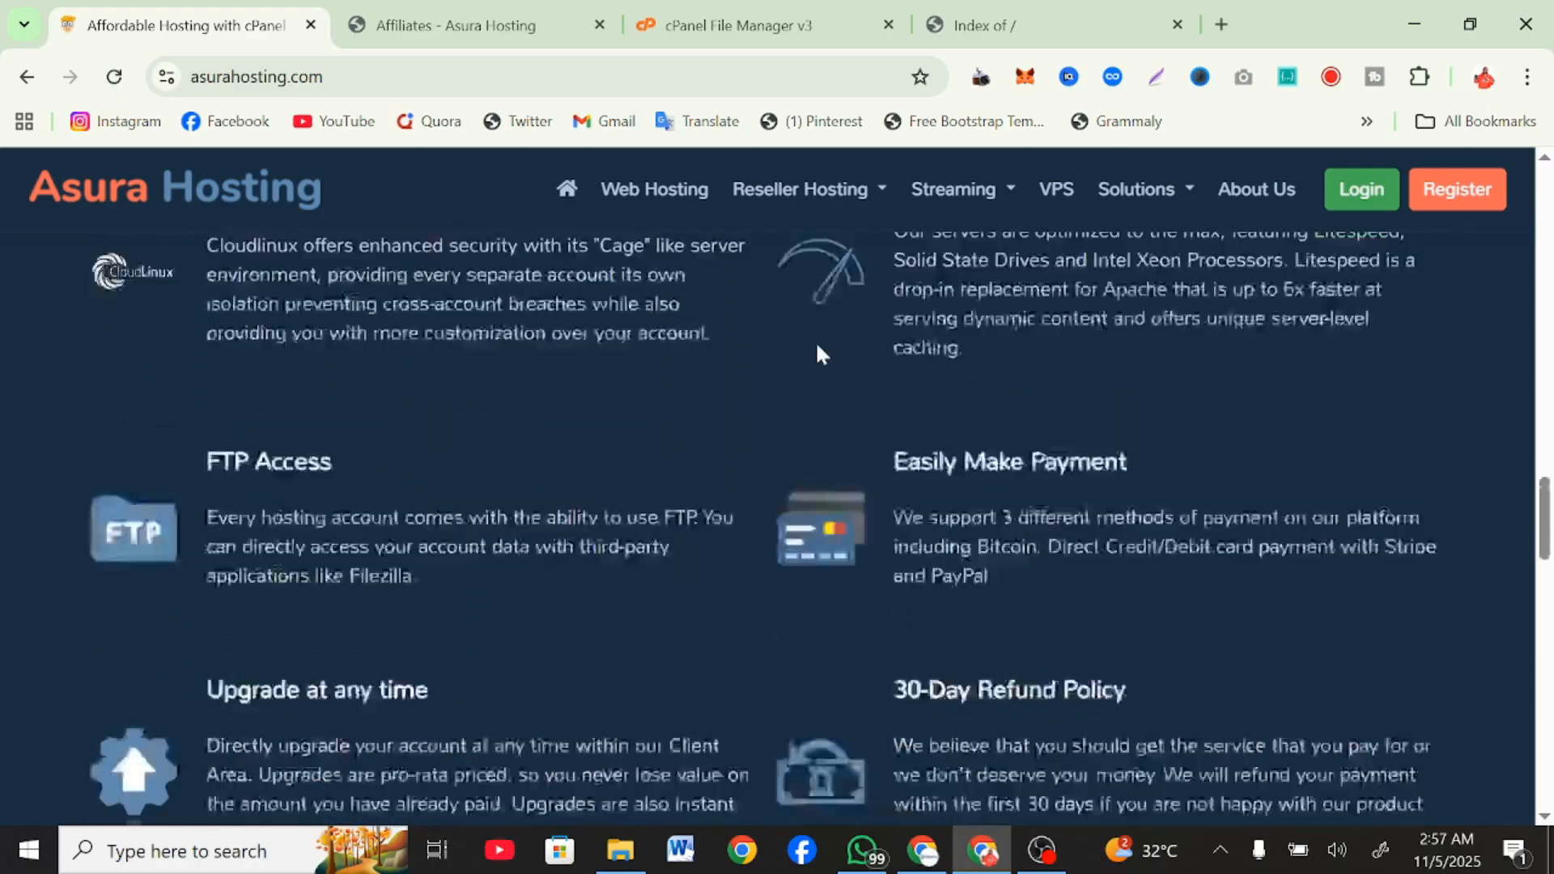
scroll(816, 348, down, 6)
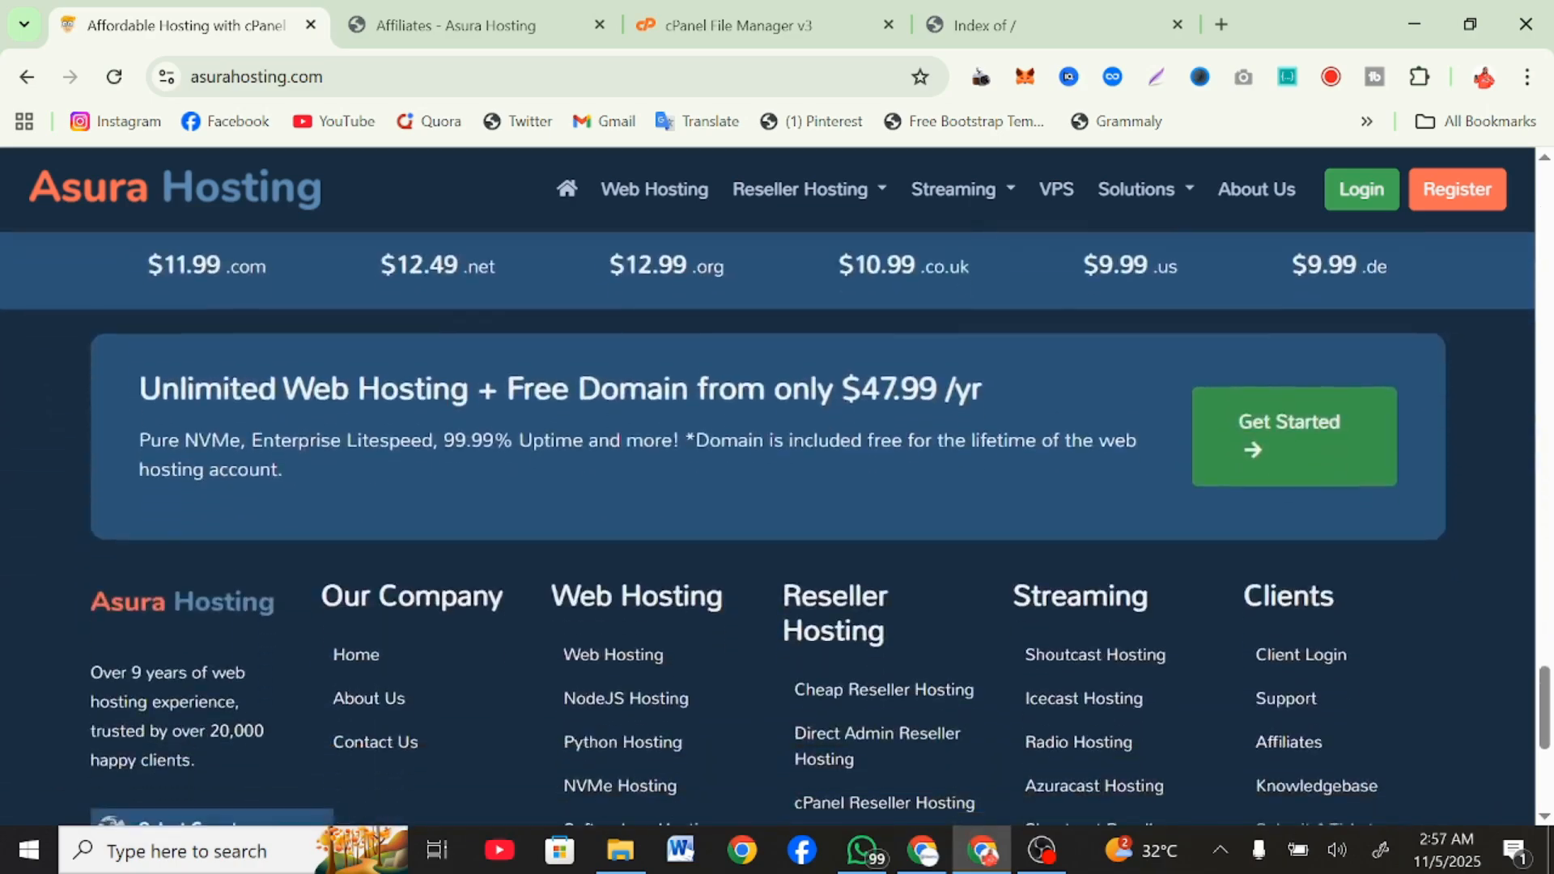
scroll(816, 348, up, 10)
scroll(817, 348, up, 15)
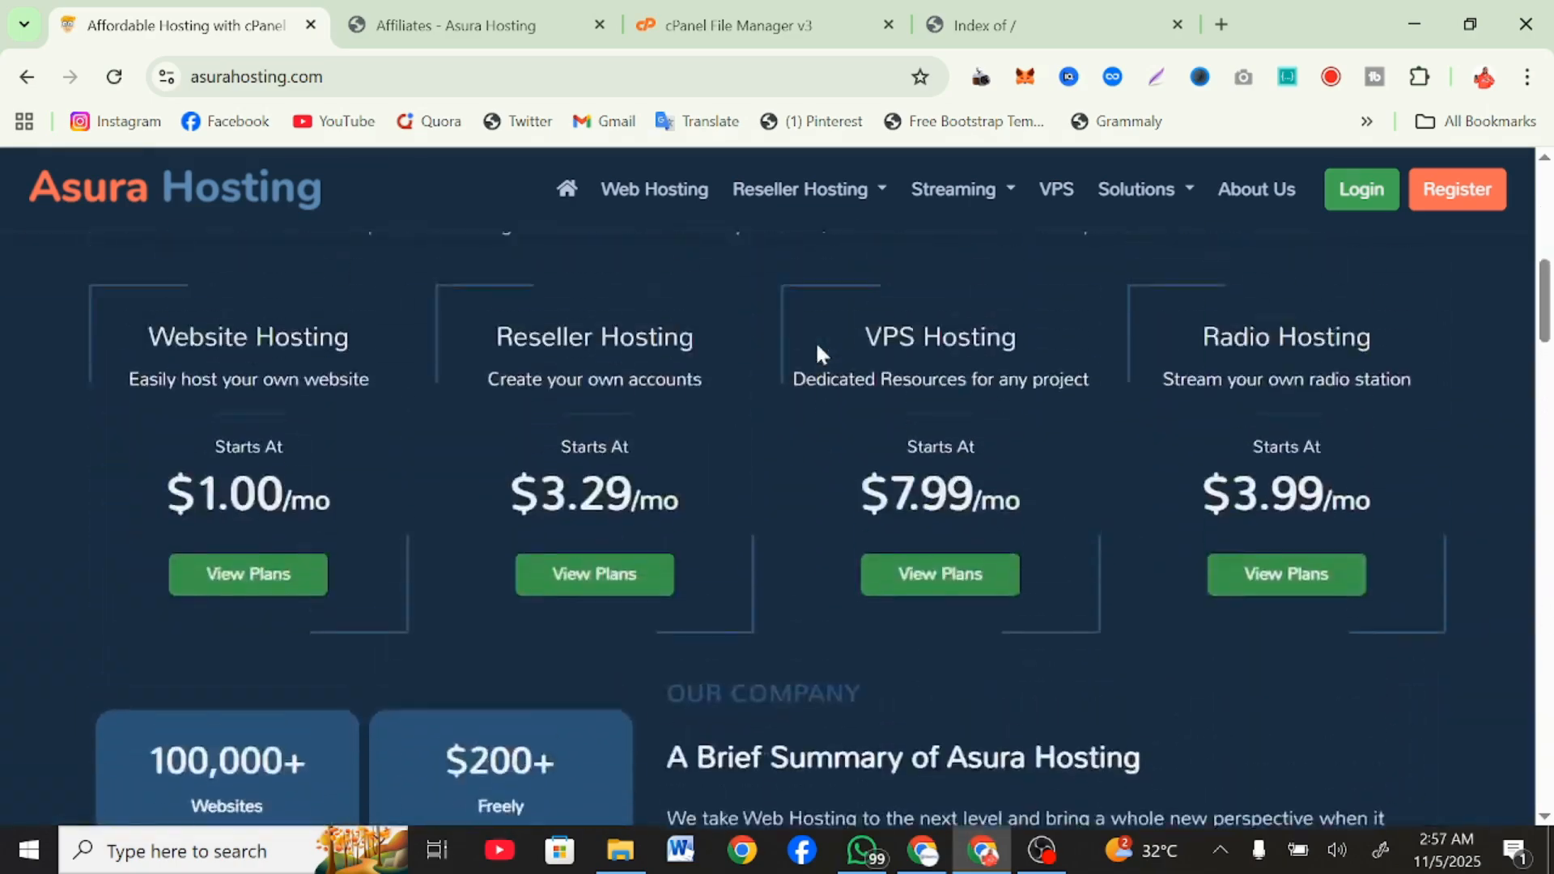
scroll(814, 341, down, 20)
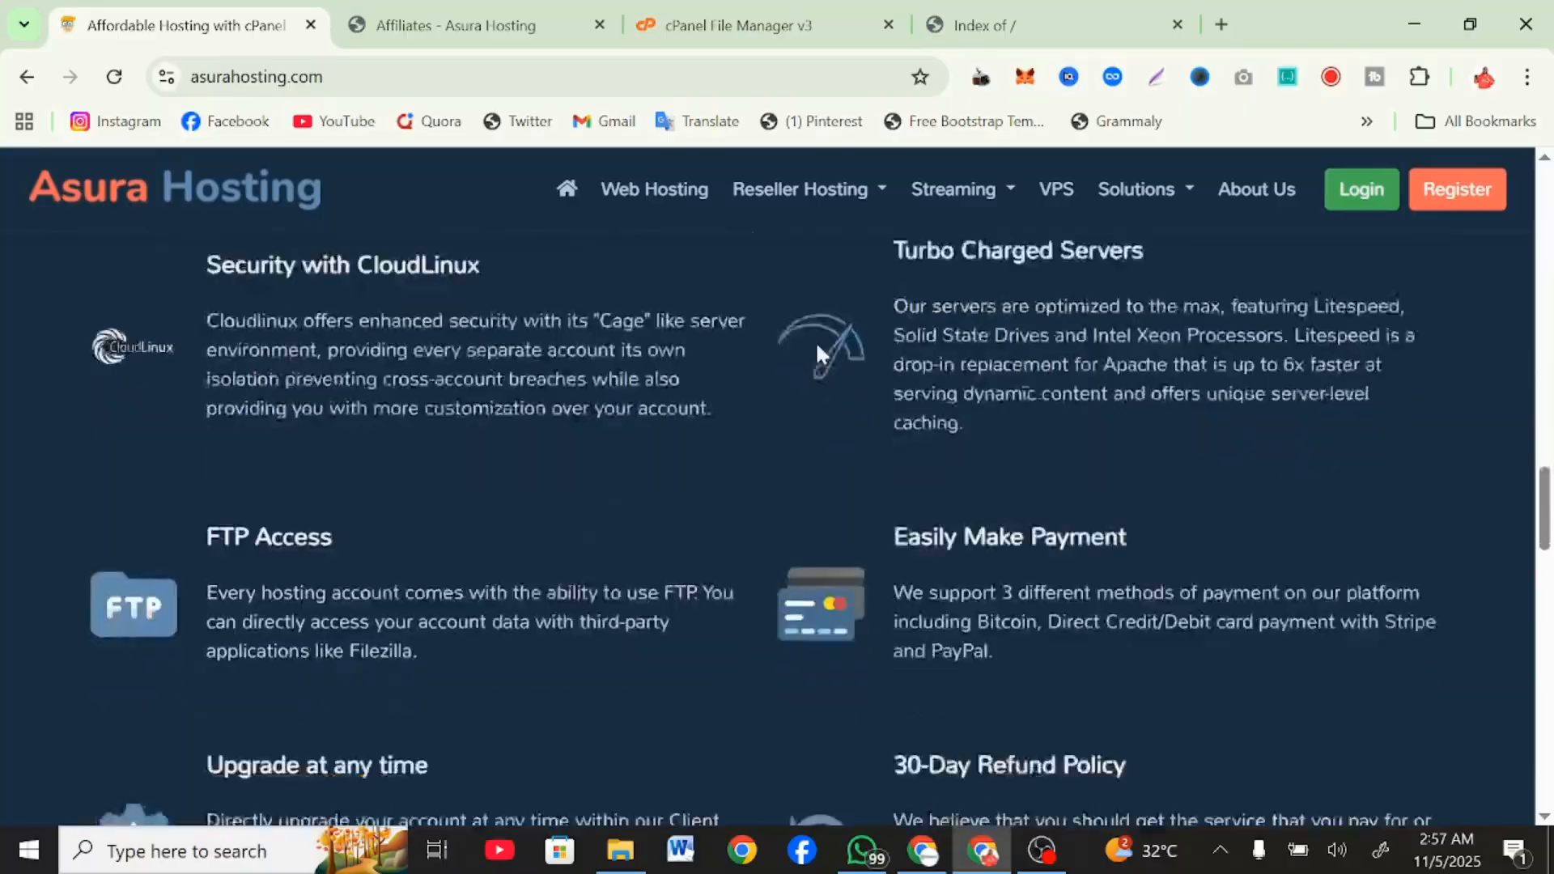
scroll(533, 427, down, 3)
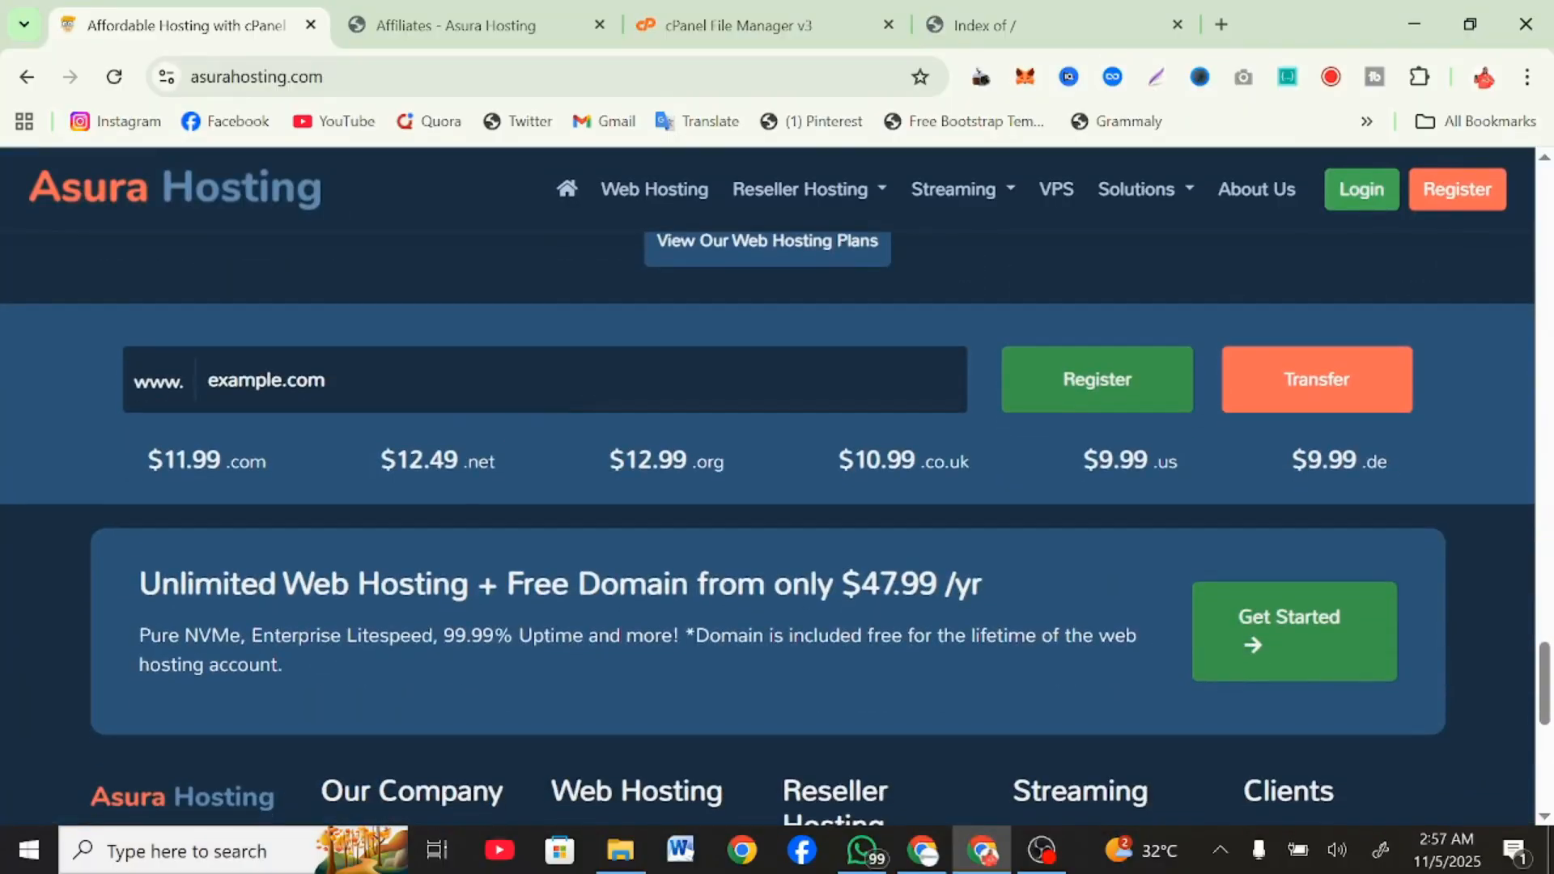
Search for the domain smmcrowdd.com for registration and add it to the cart.
click(324, 380)
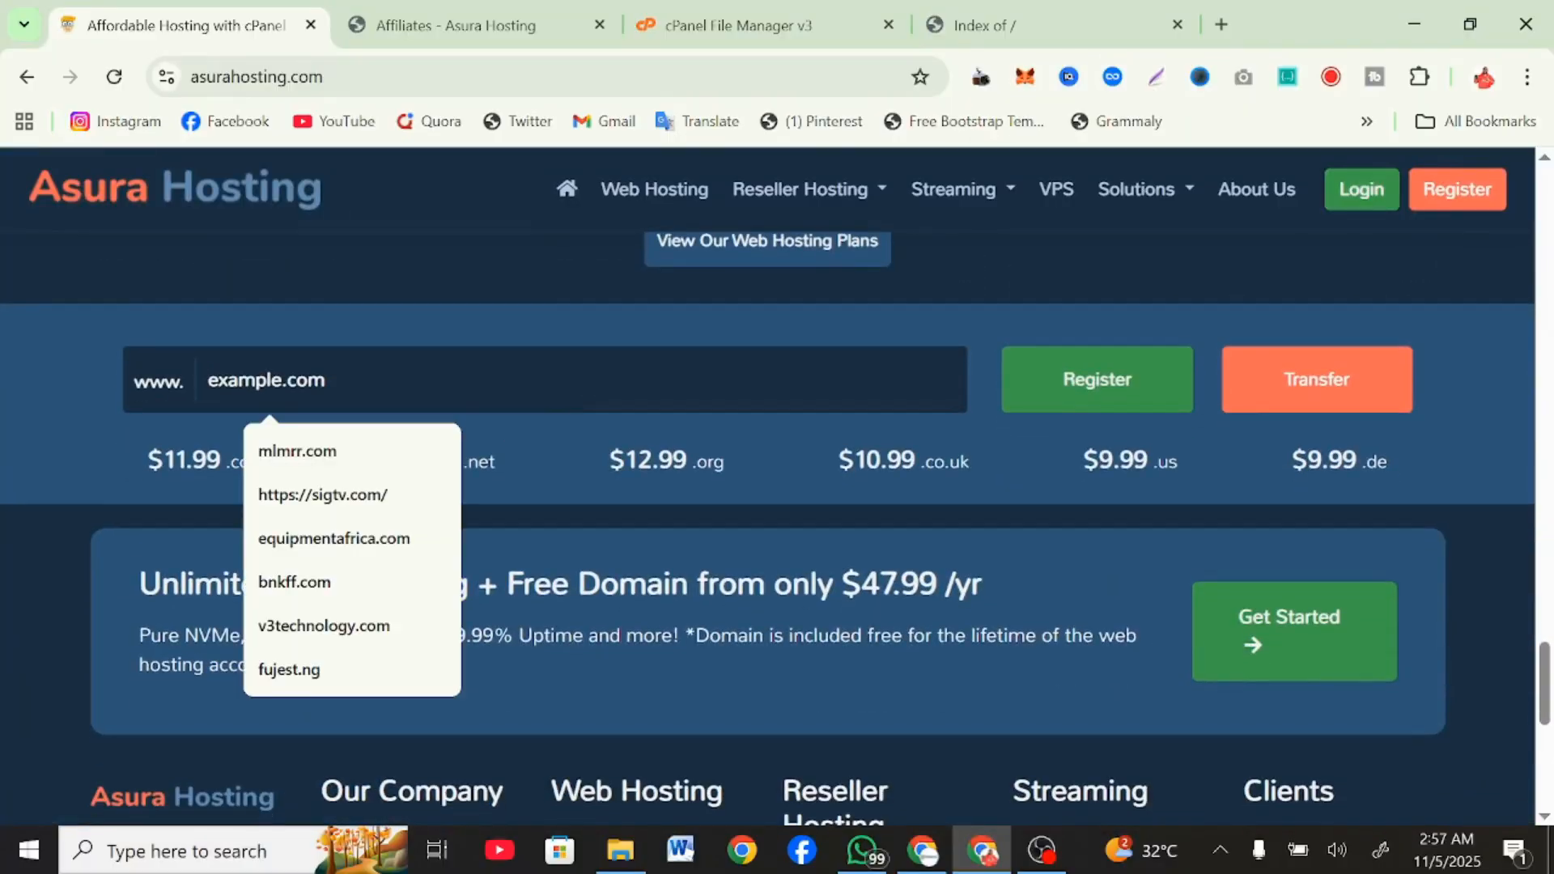
text(sm)
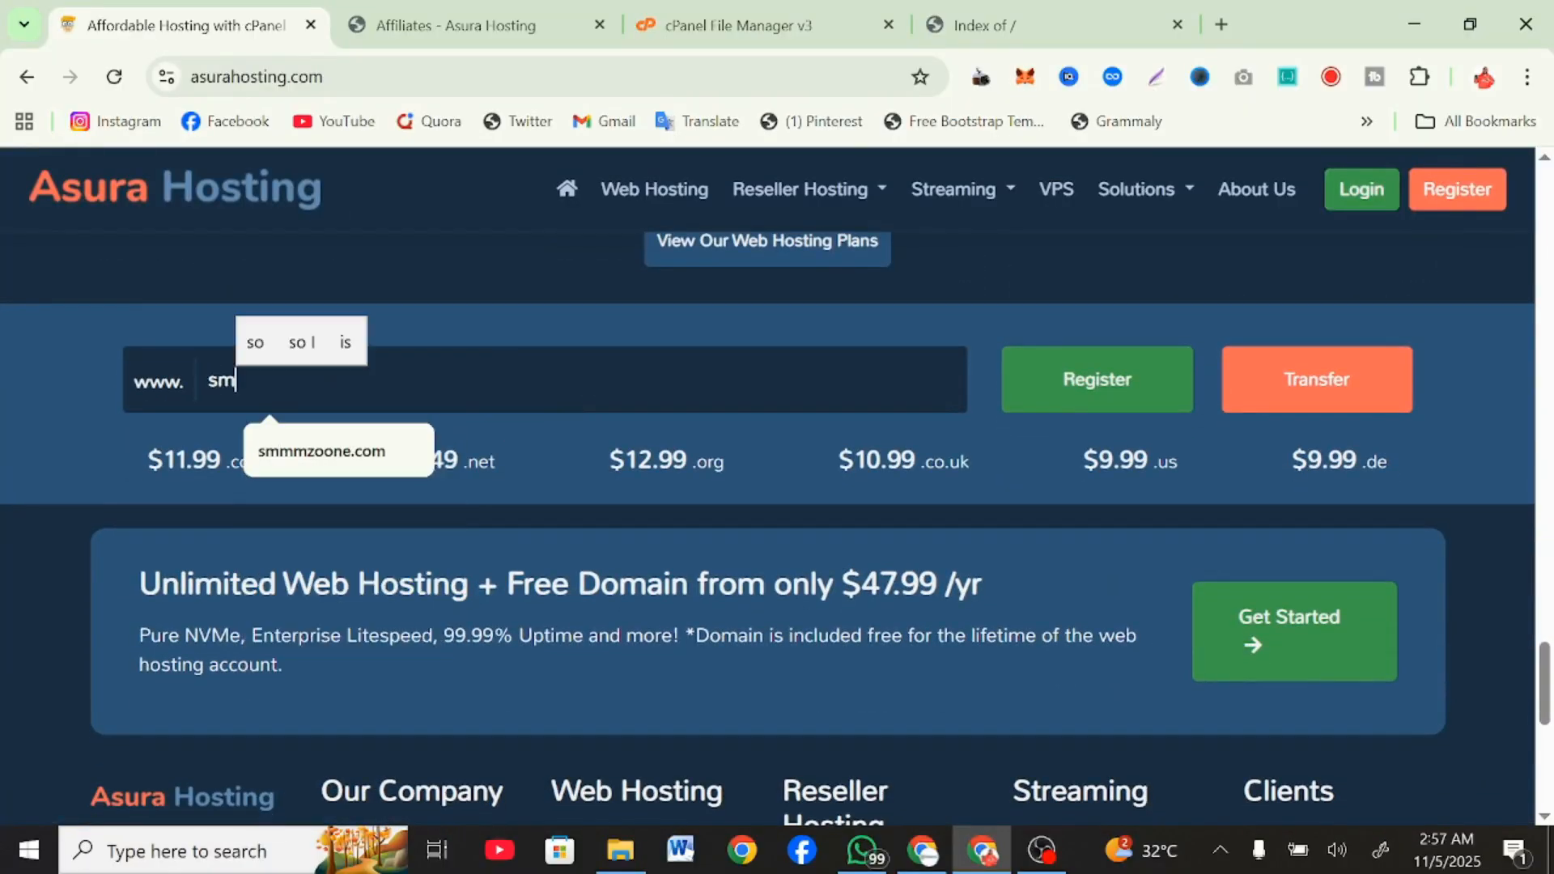
text(mcrow)
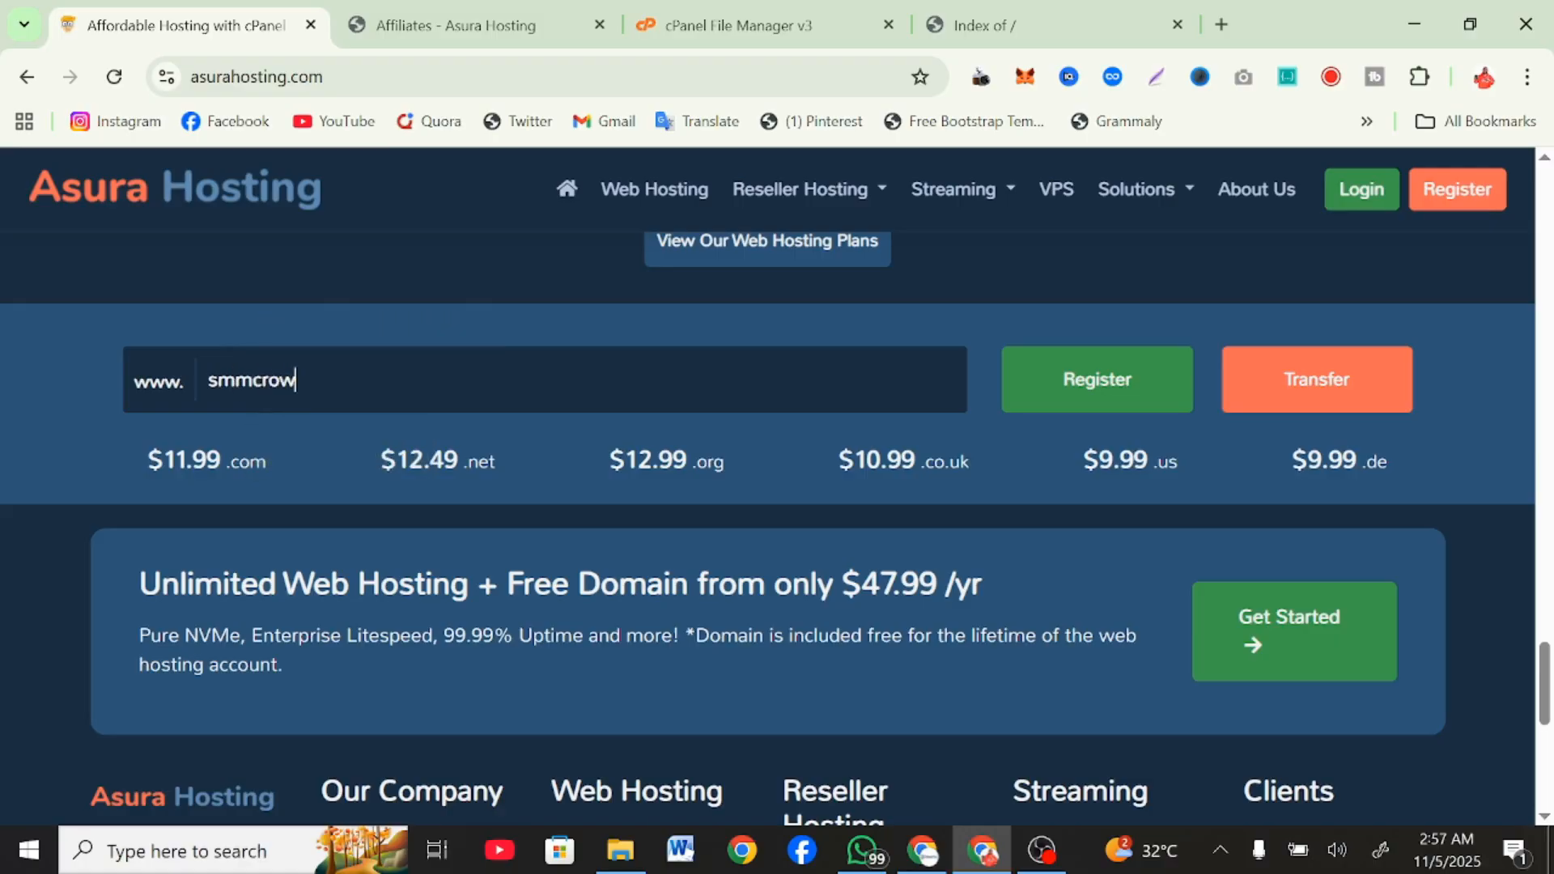
text(dd.com)
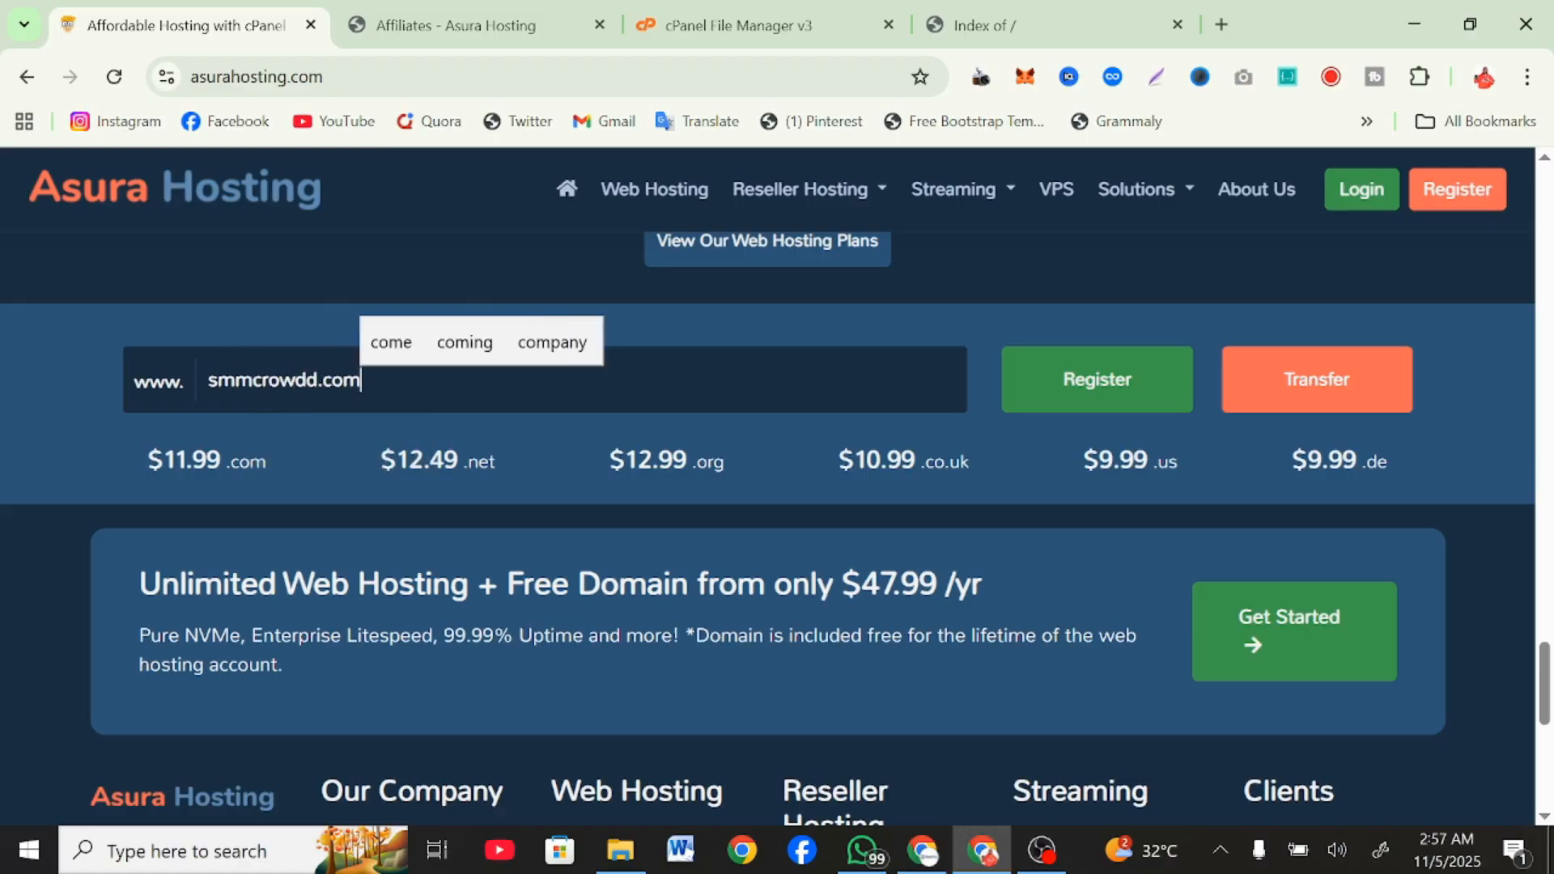
key(Return)
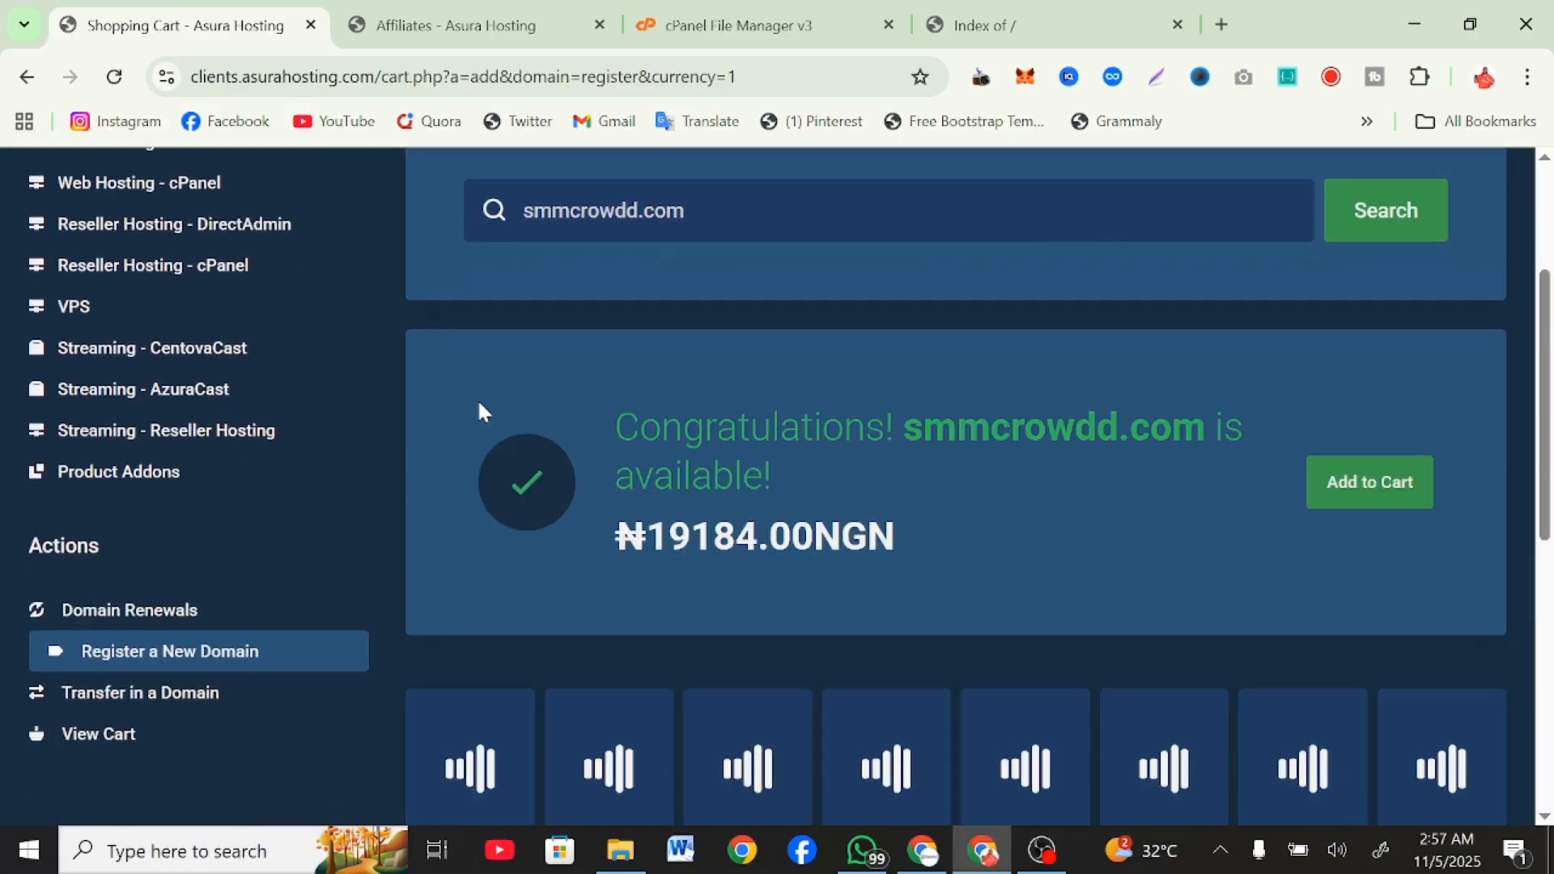
click(1376, 500)
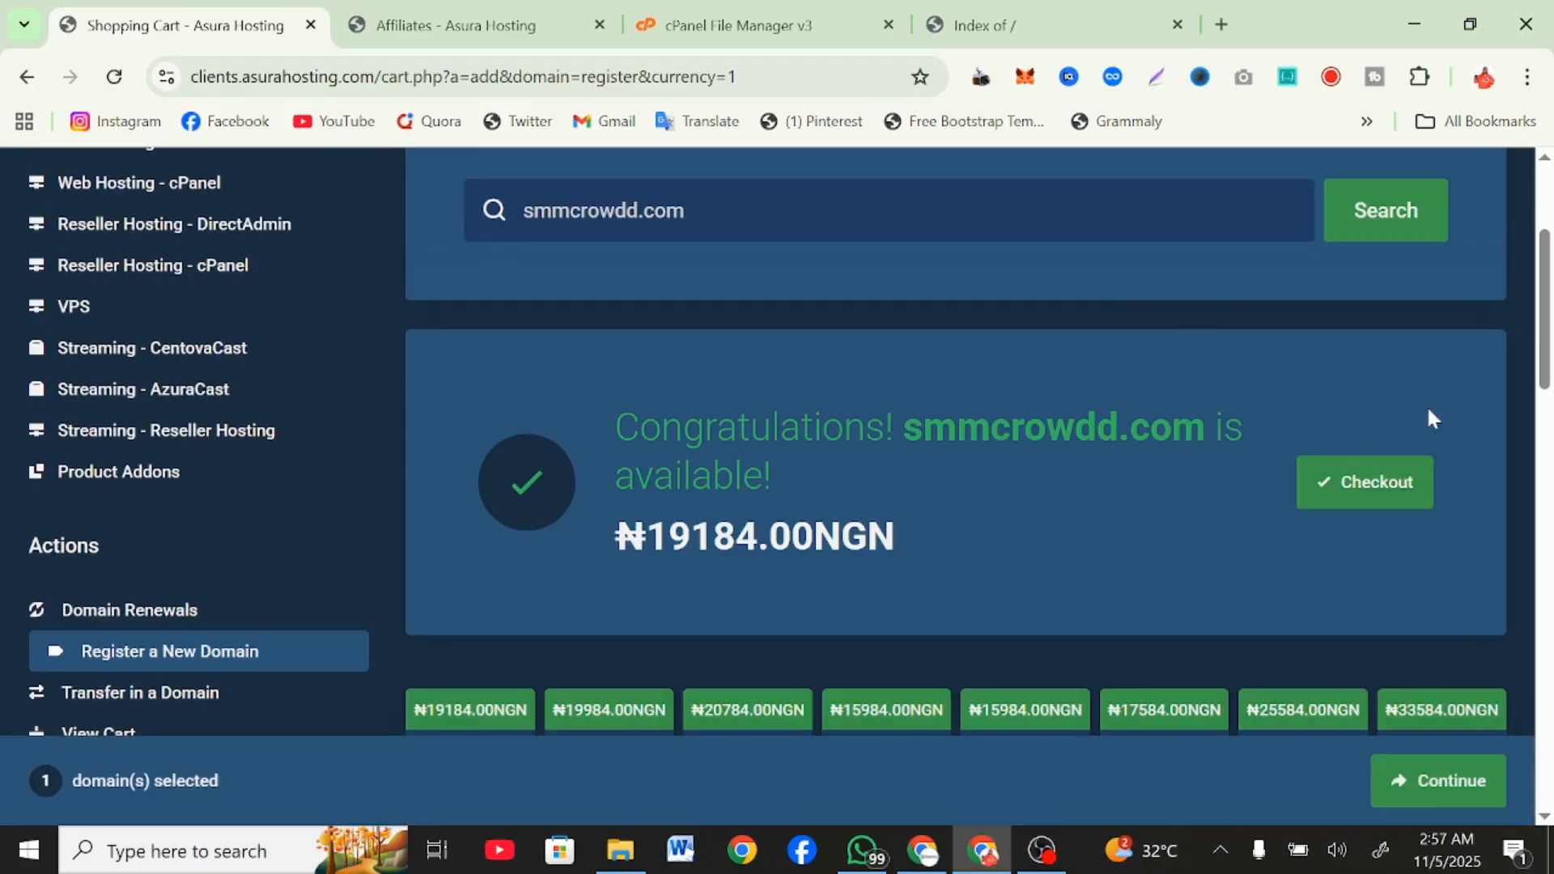
Open the Web Hosting - cPanel category and compare the features and prices of its plans.
scroll(1253, 427, up, 3)
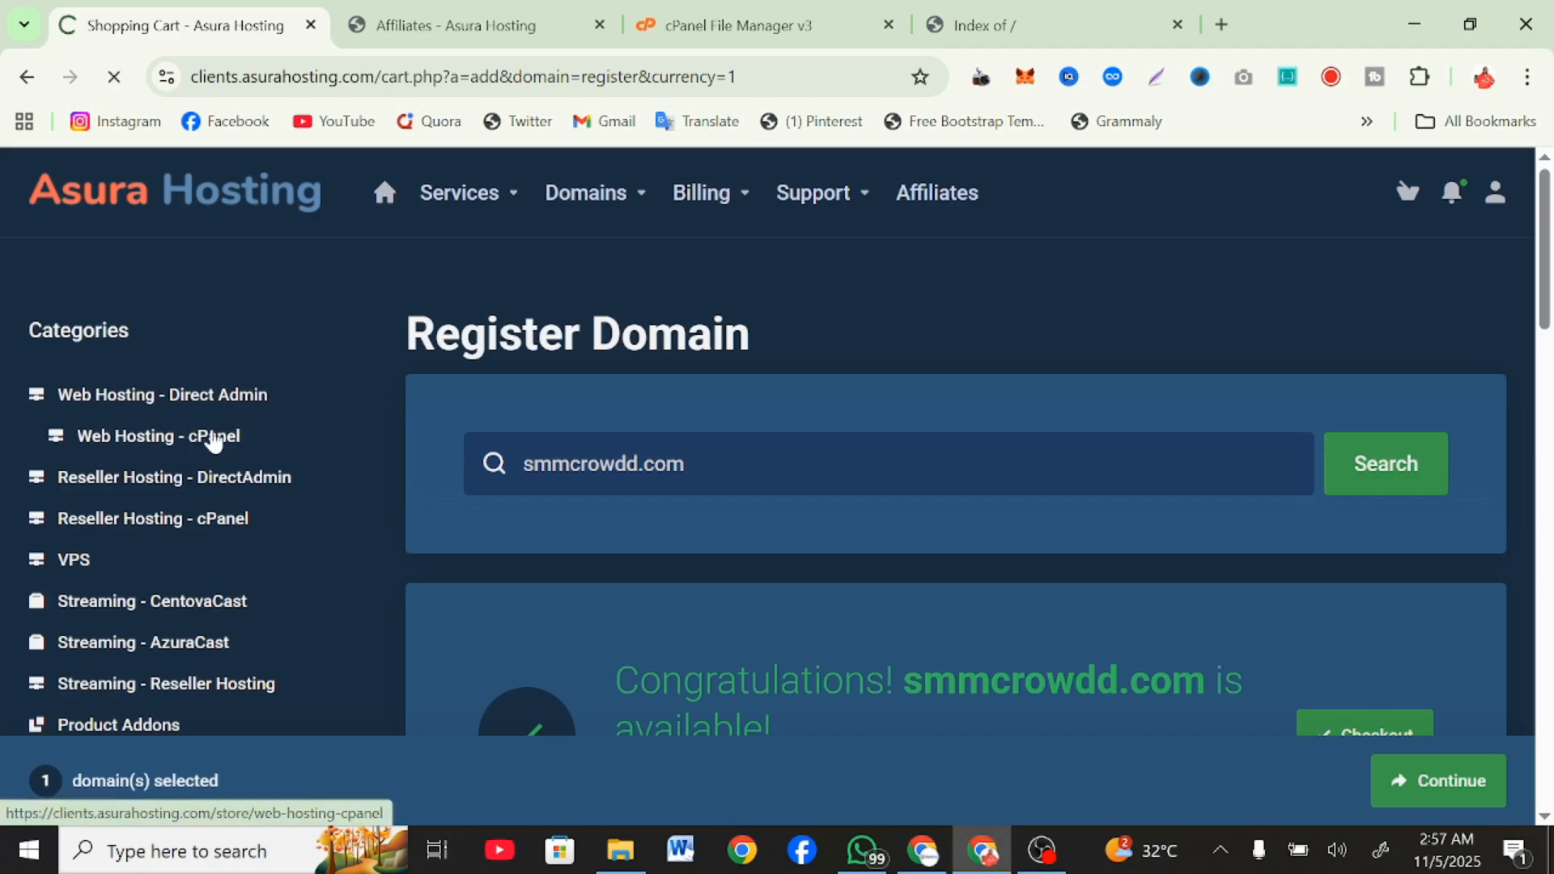
scroll(576, 526, down, 9)
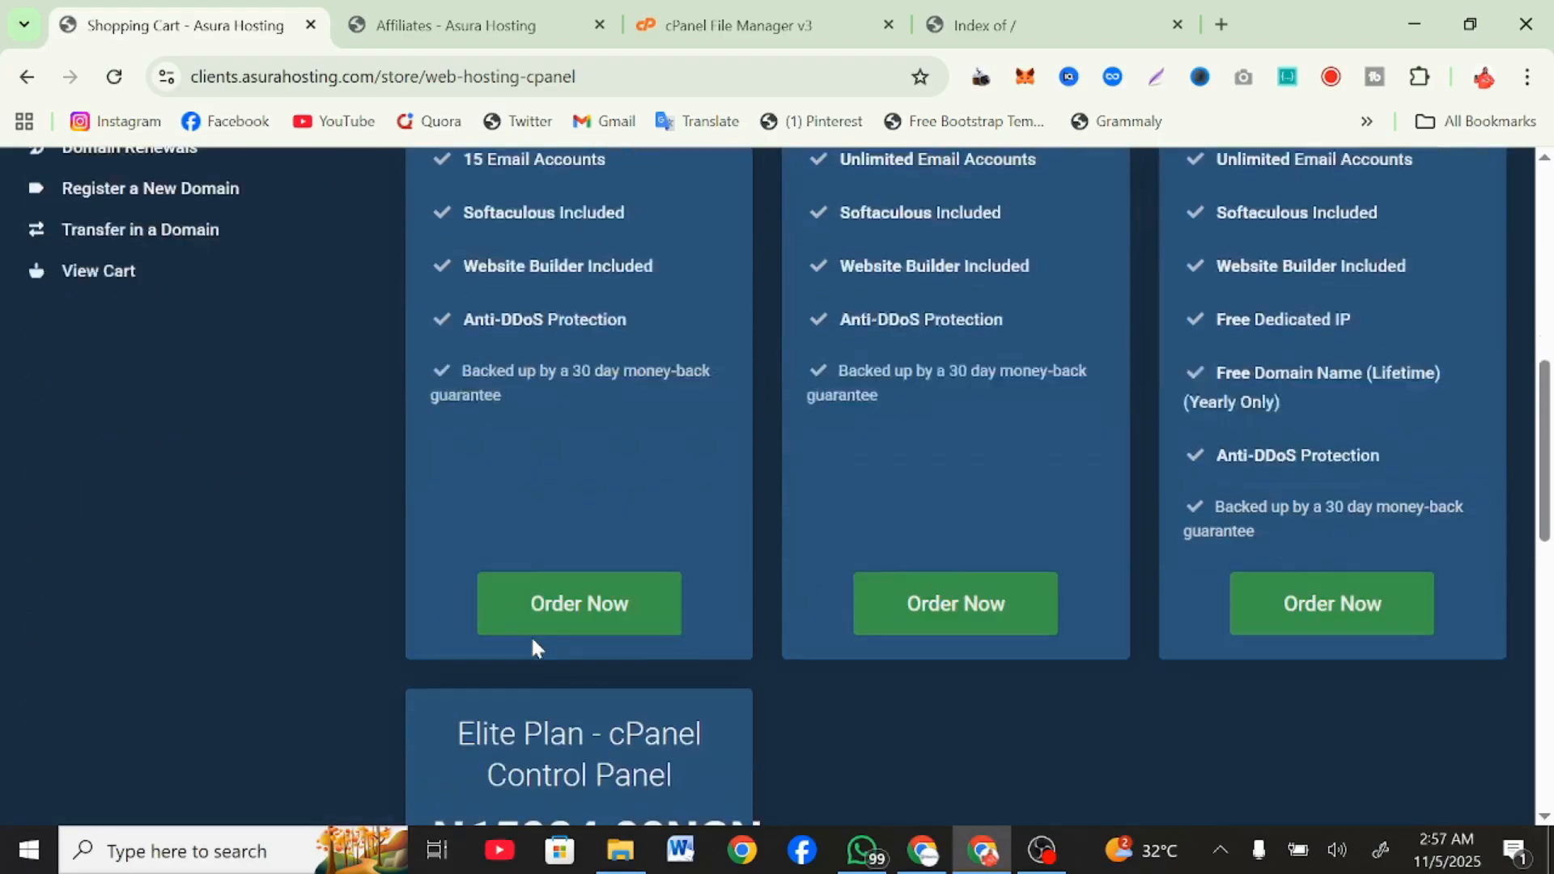
scroll(532, 641, down, 1)
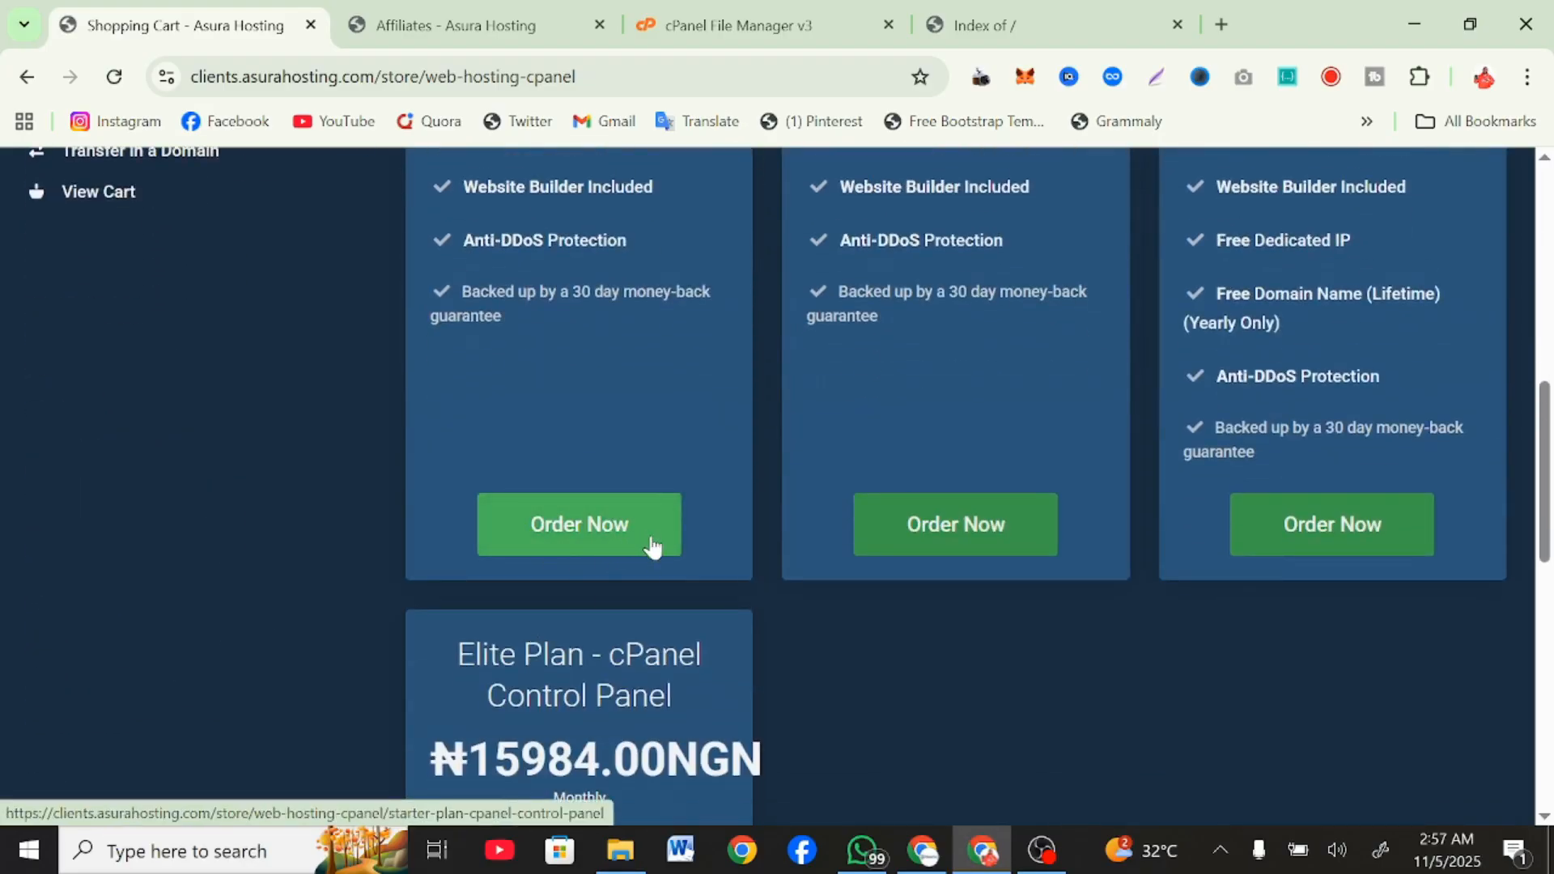
scroll(652, 545, up, 10)
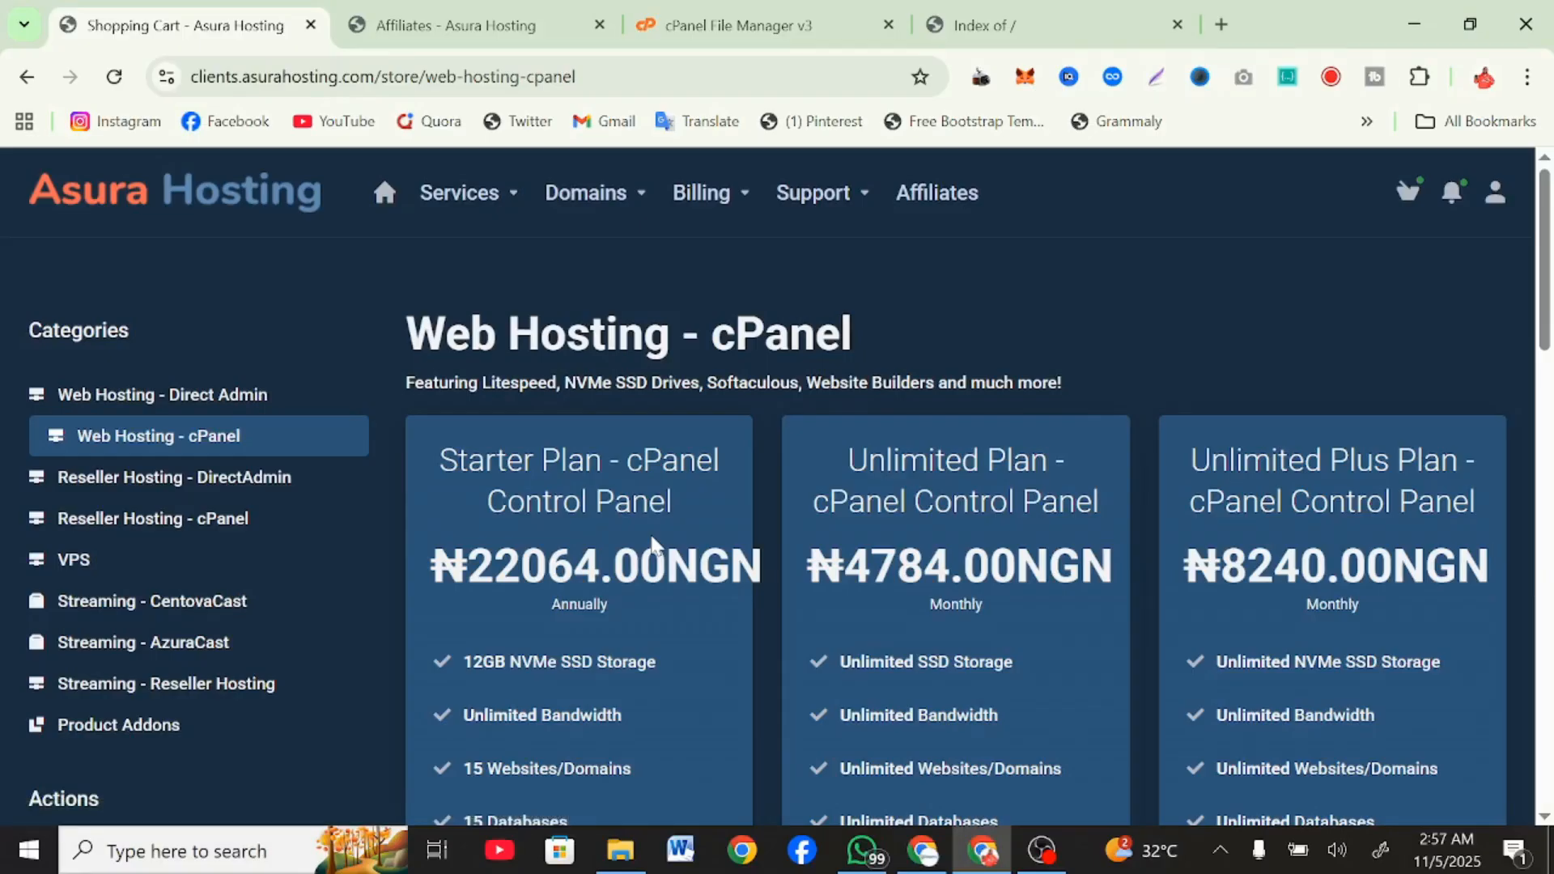
scroll(654, 545, down, 3)
scroll(652, 544, down, 6)
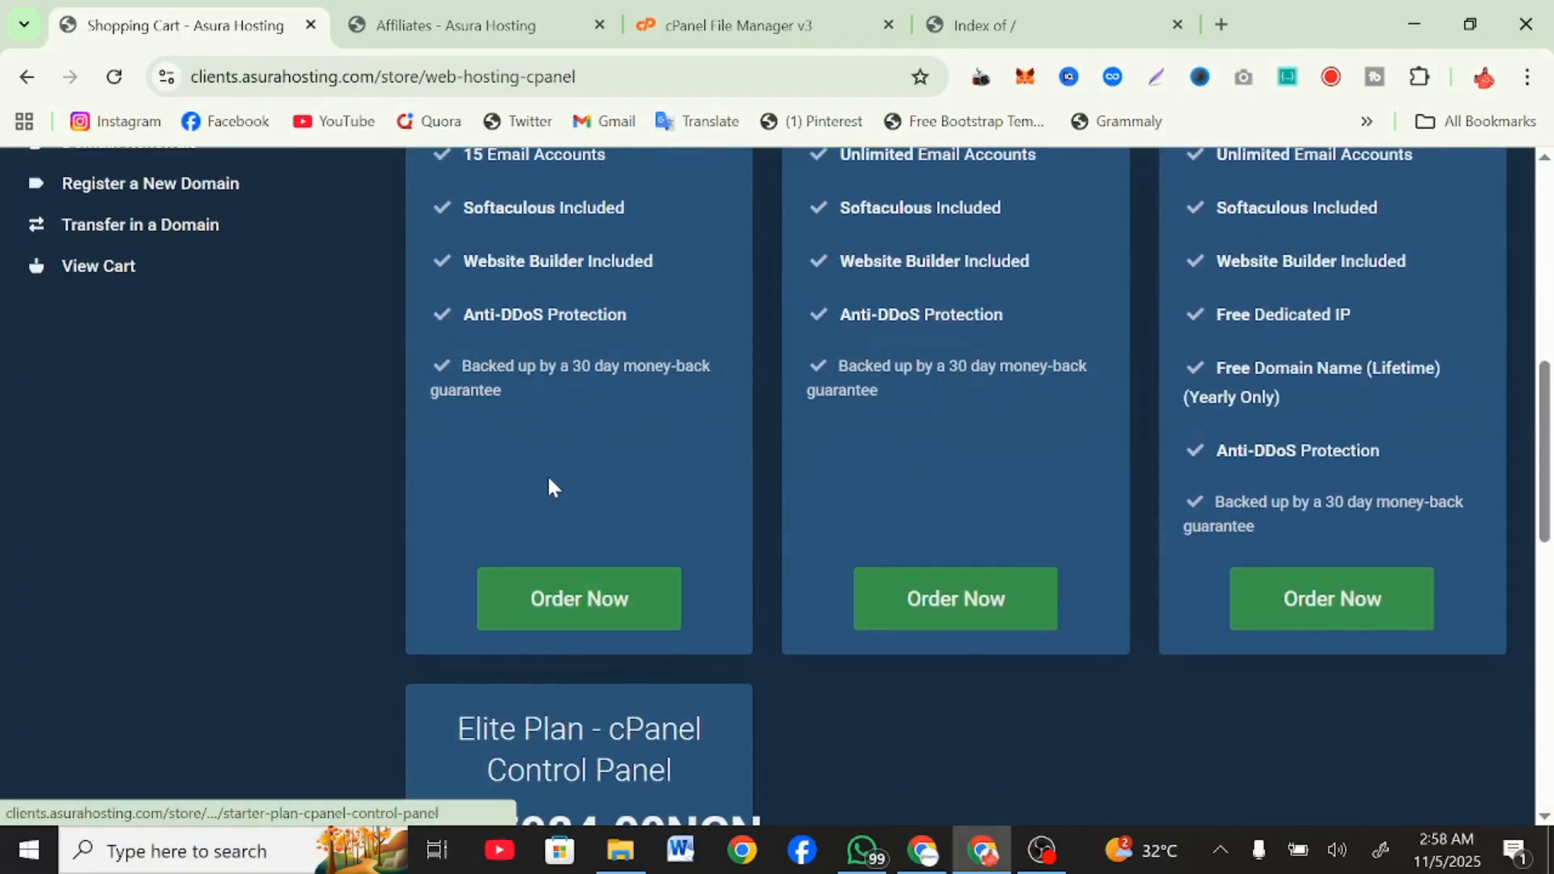
scroll(550, 485, up, 1)
scroll(548, 486, down, 10)
scroll(548, 486, up, 17)
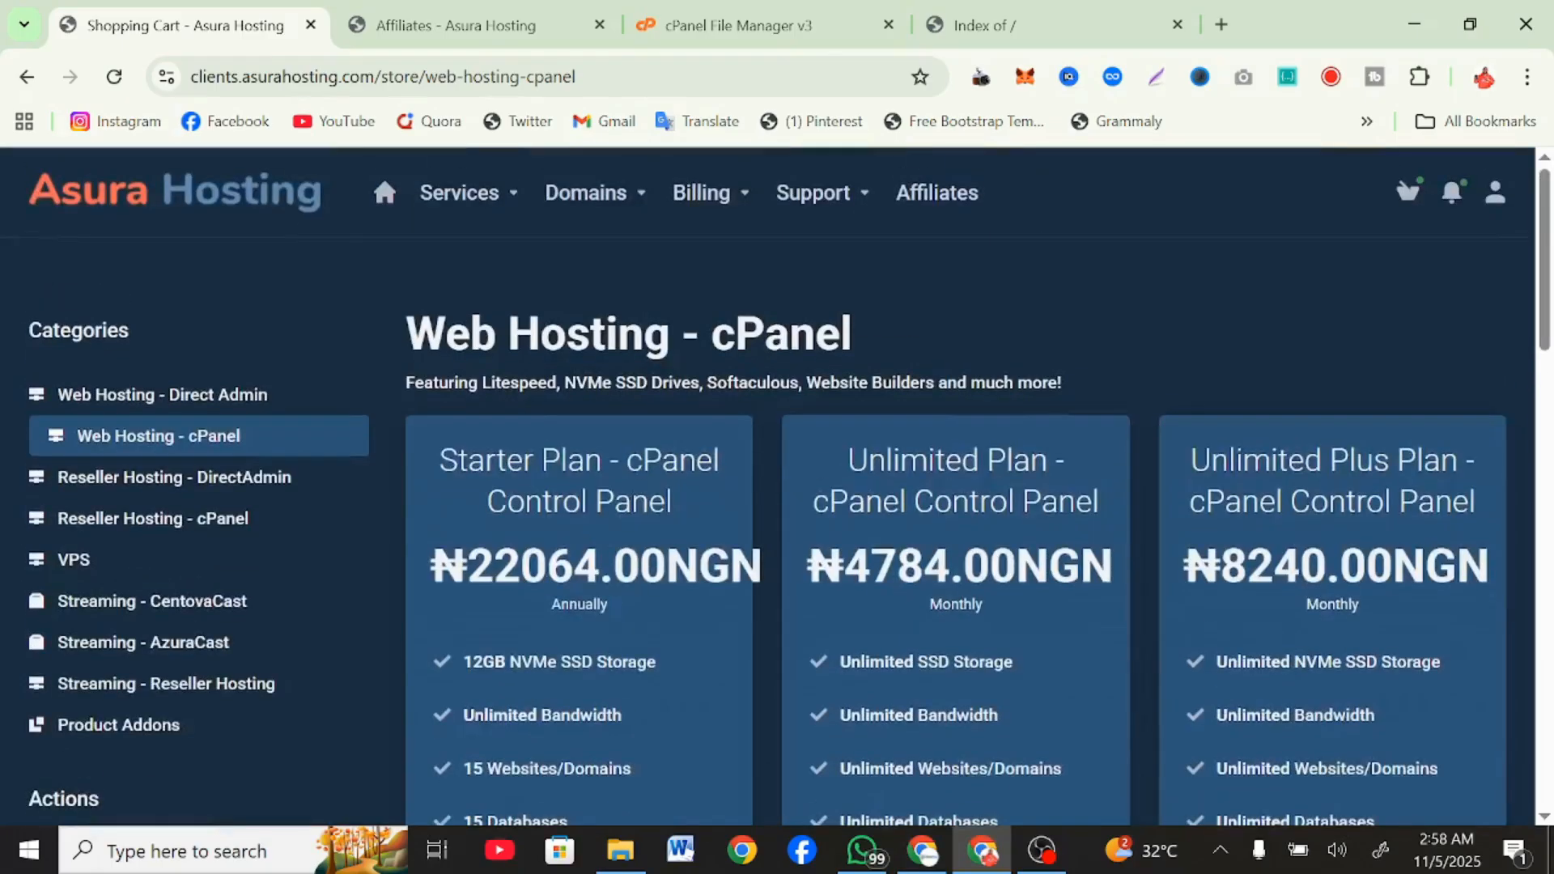
Open the account's Payment Methods page and check what is set up there.
click(710, 204)
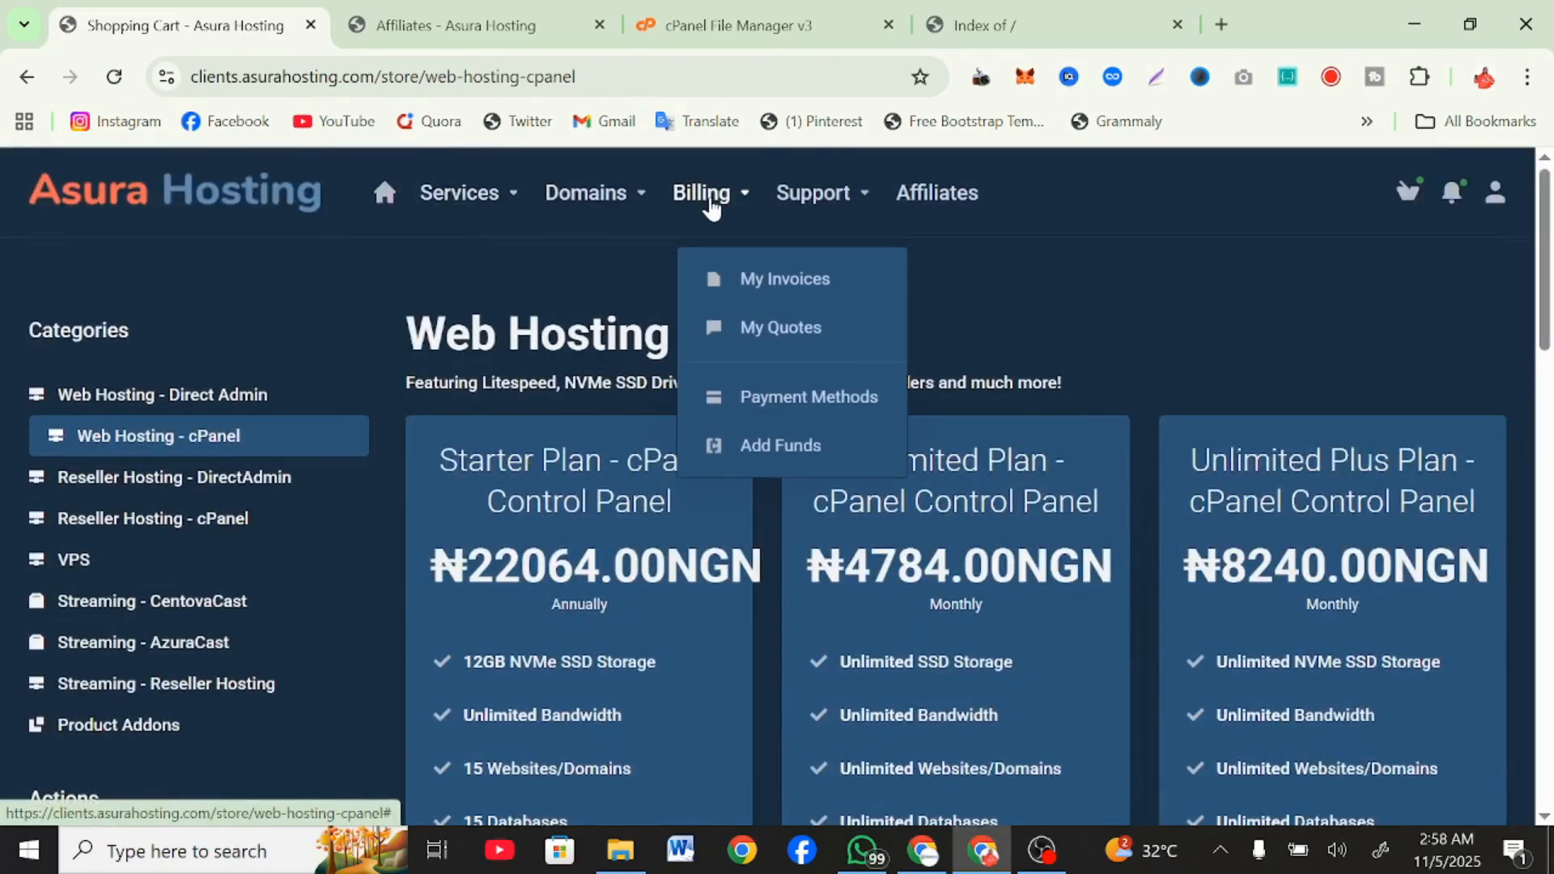
click(745, 407)
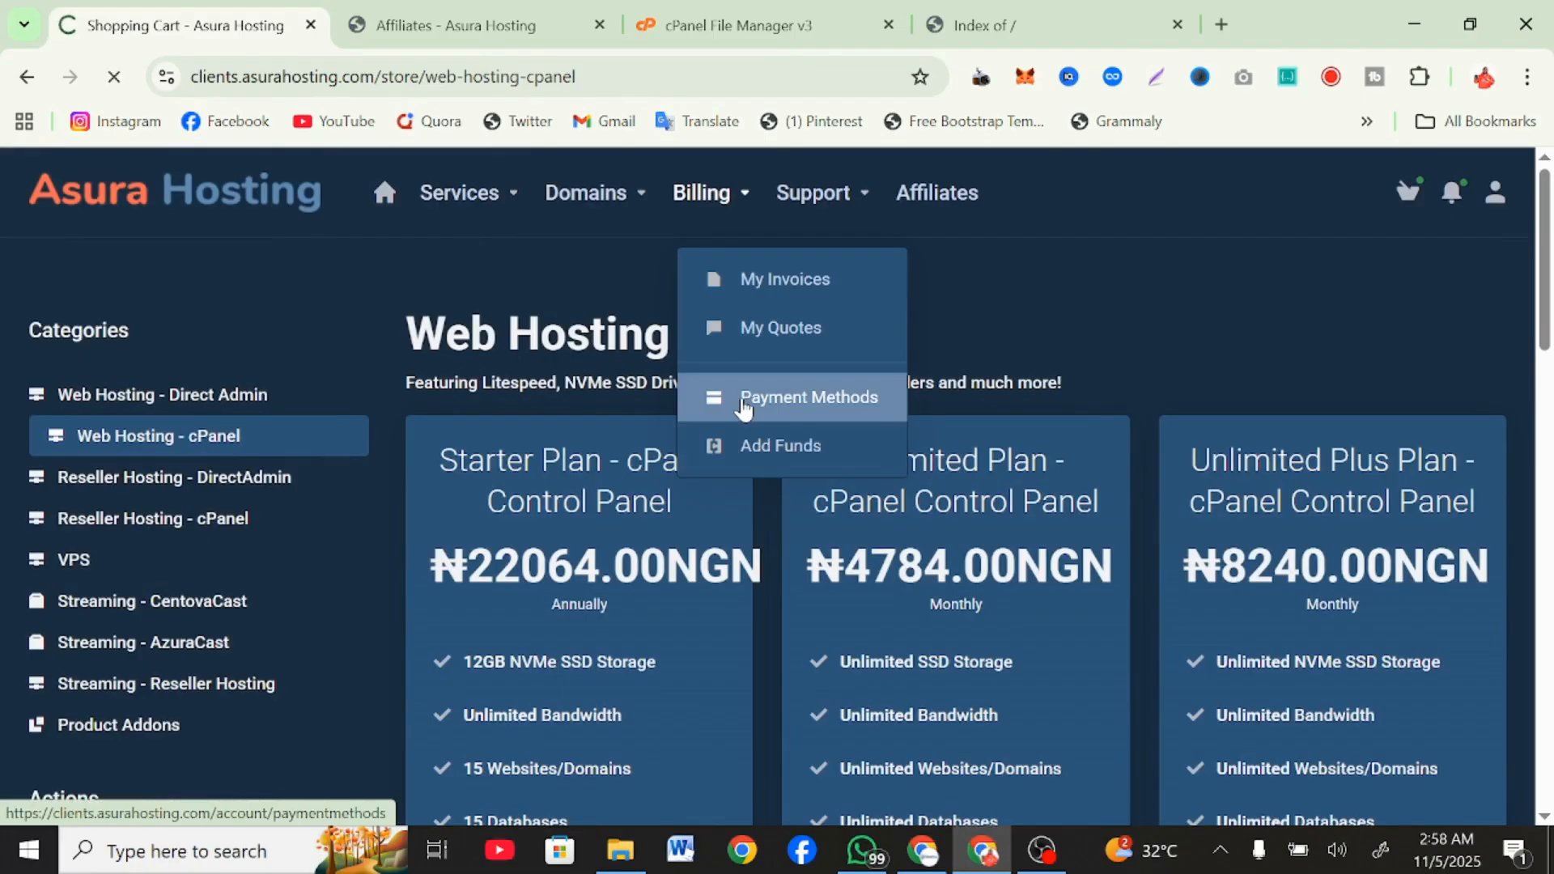
scroll(744, 407, down, 5)
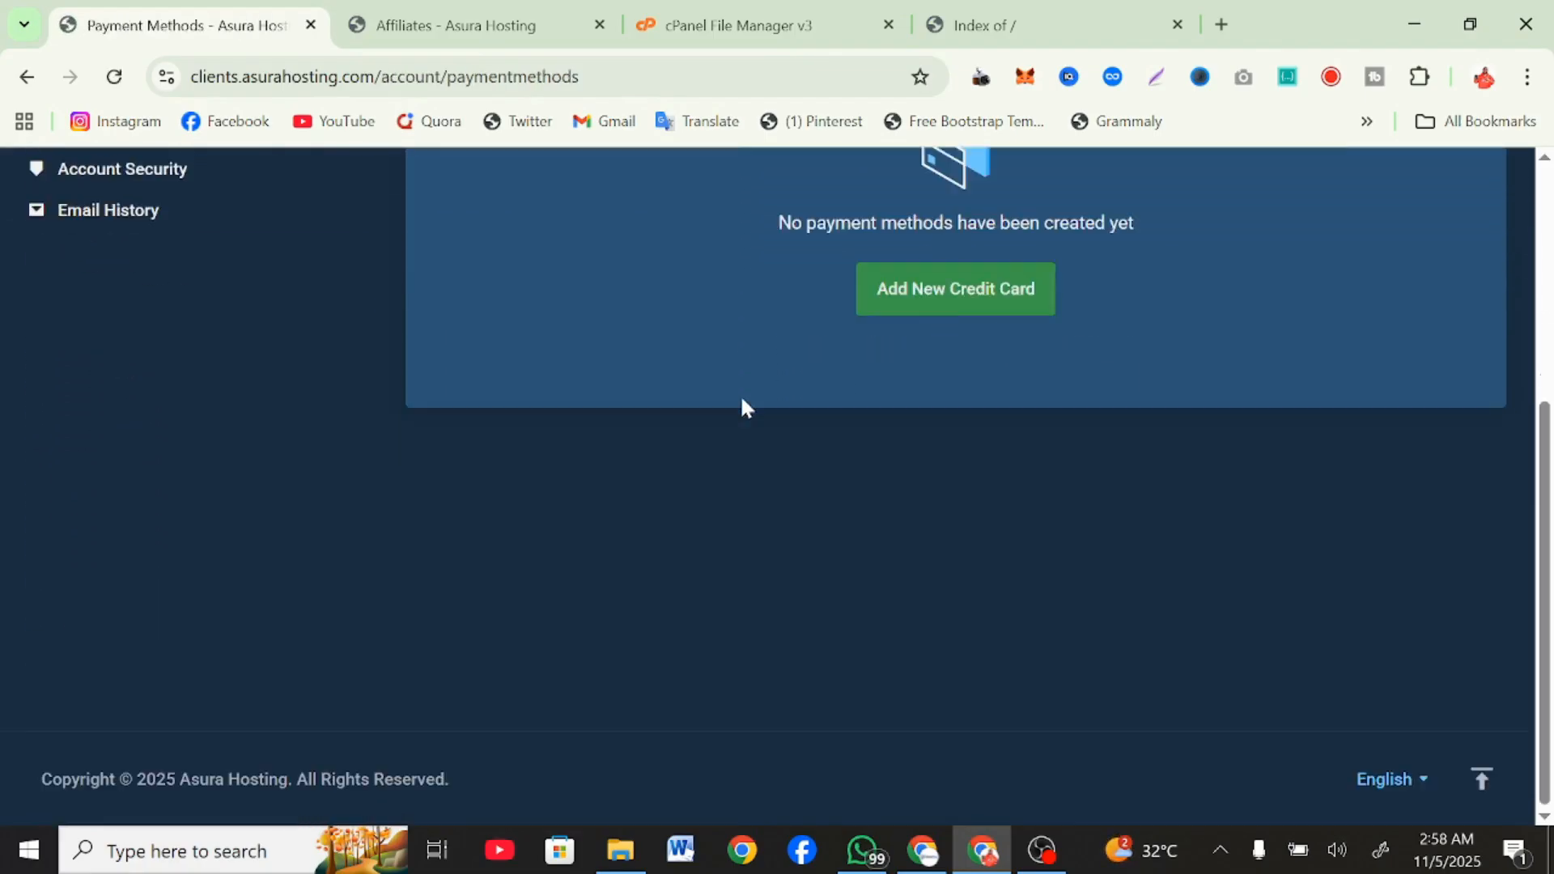
scroll(744, 407, up, 5)
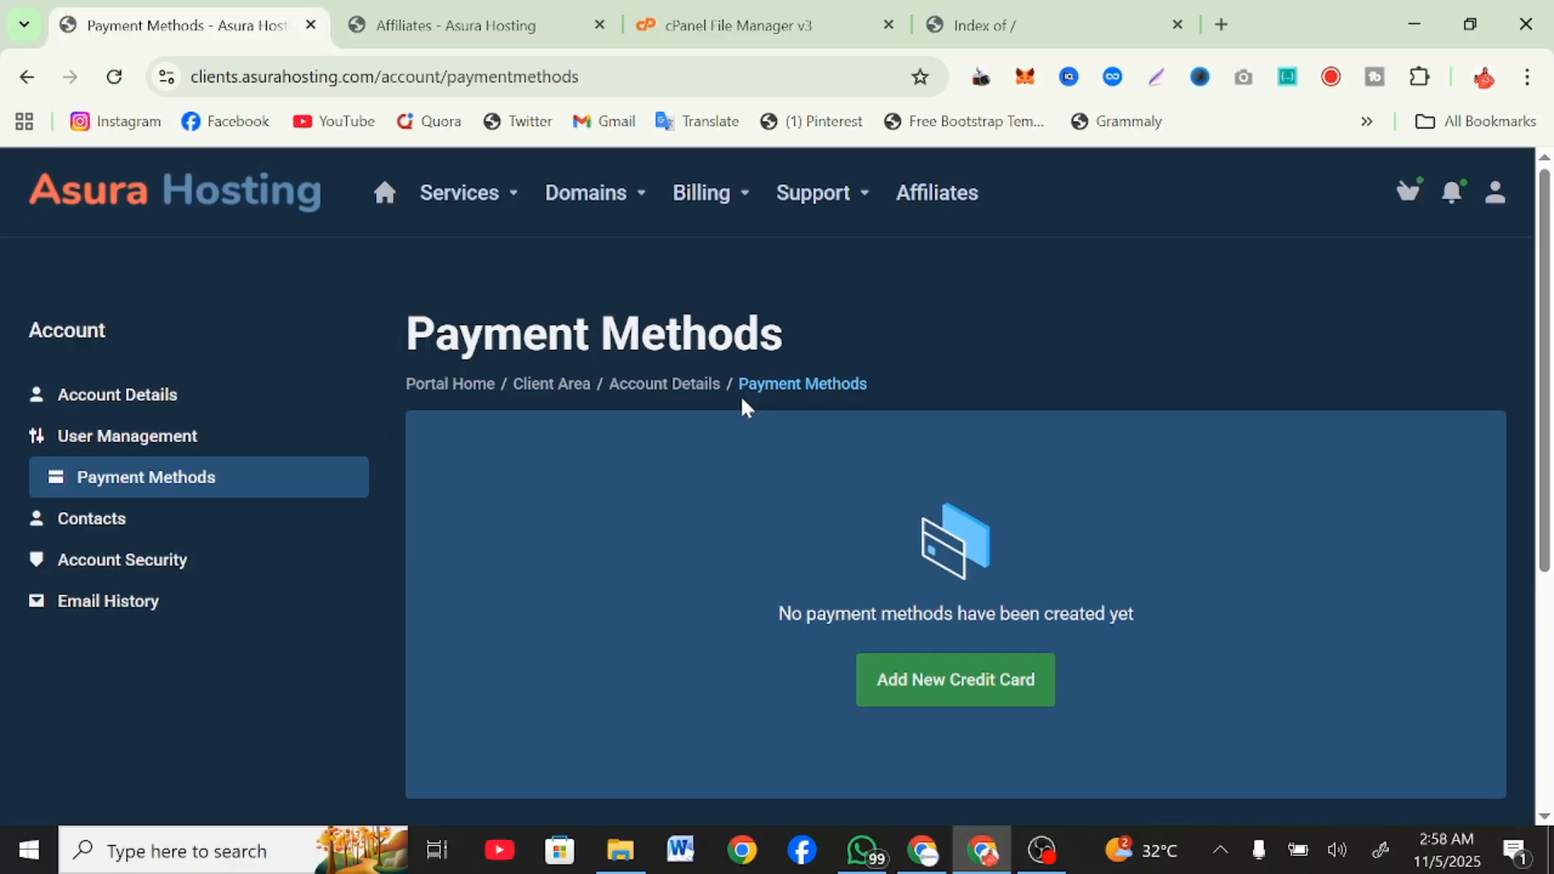
Open the Add Funds page and view its payment method and deposit amount options.
click(698, 202)
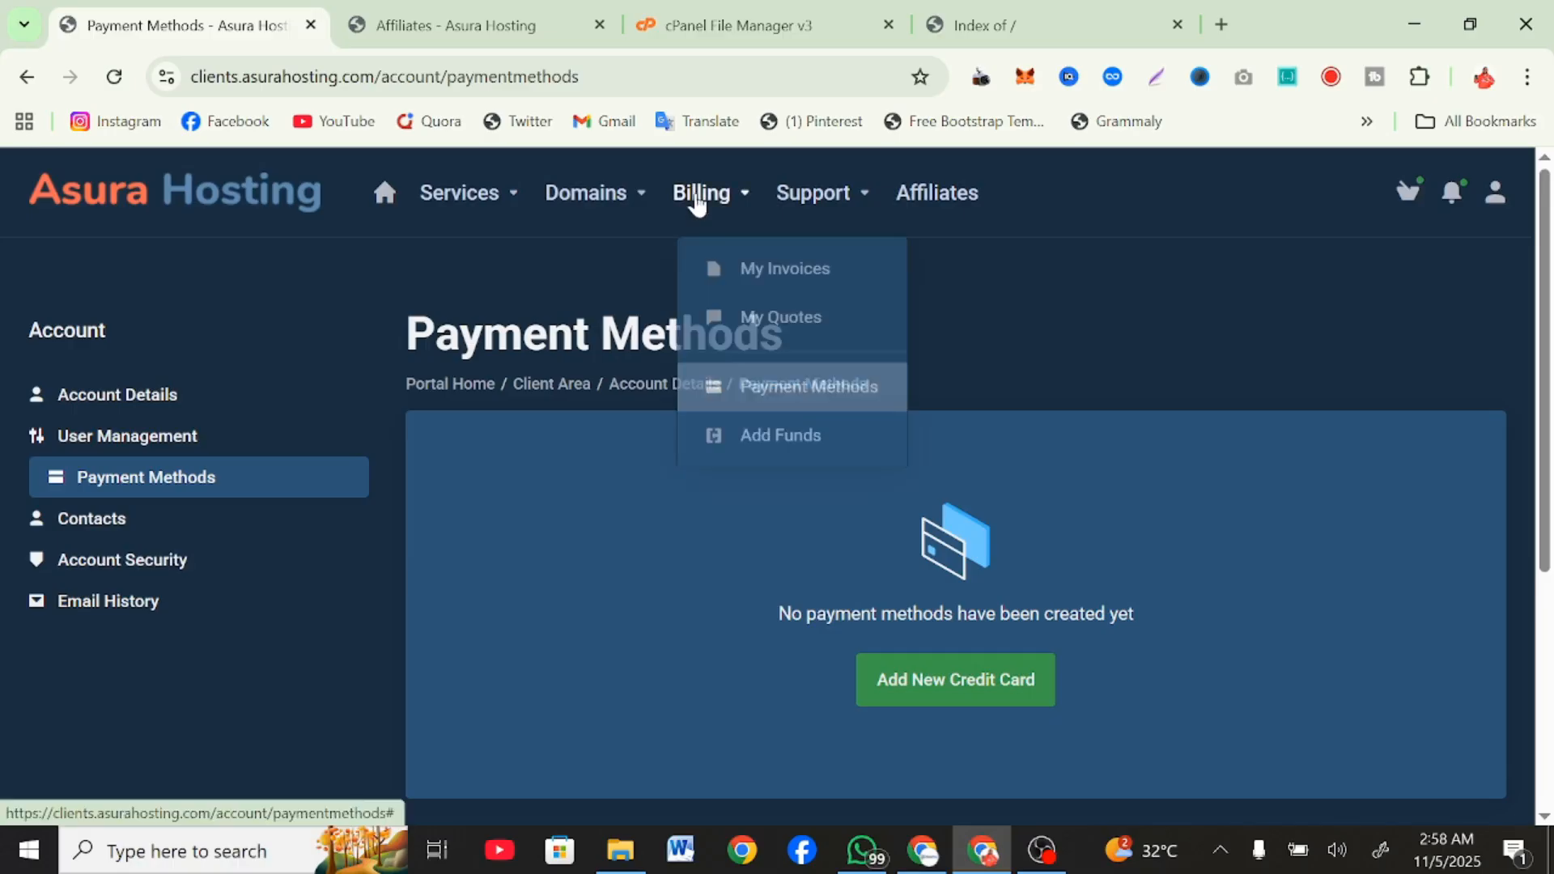
click(793, 437)
scroll(793, 430, down, 3)
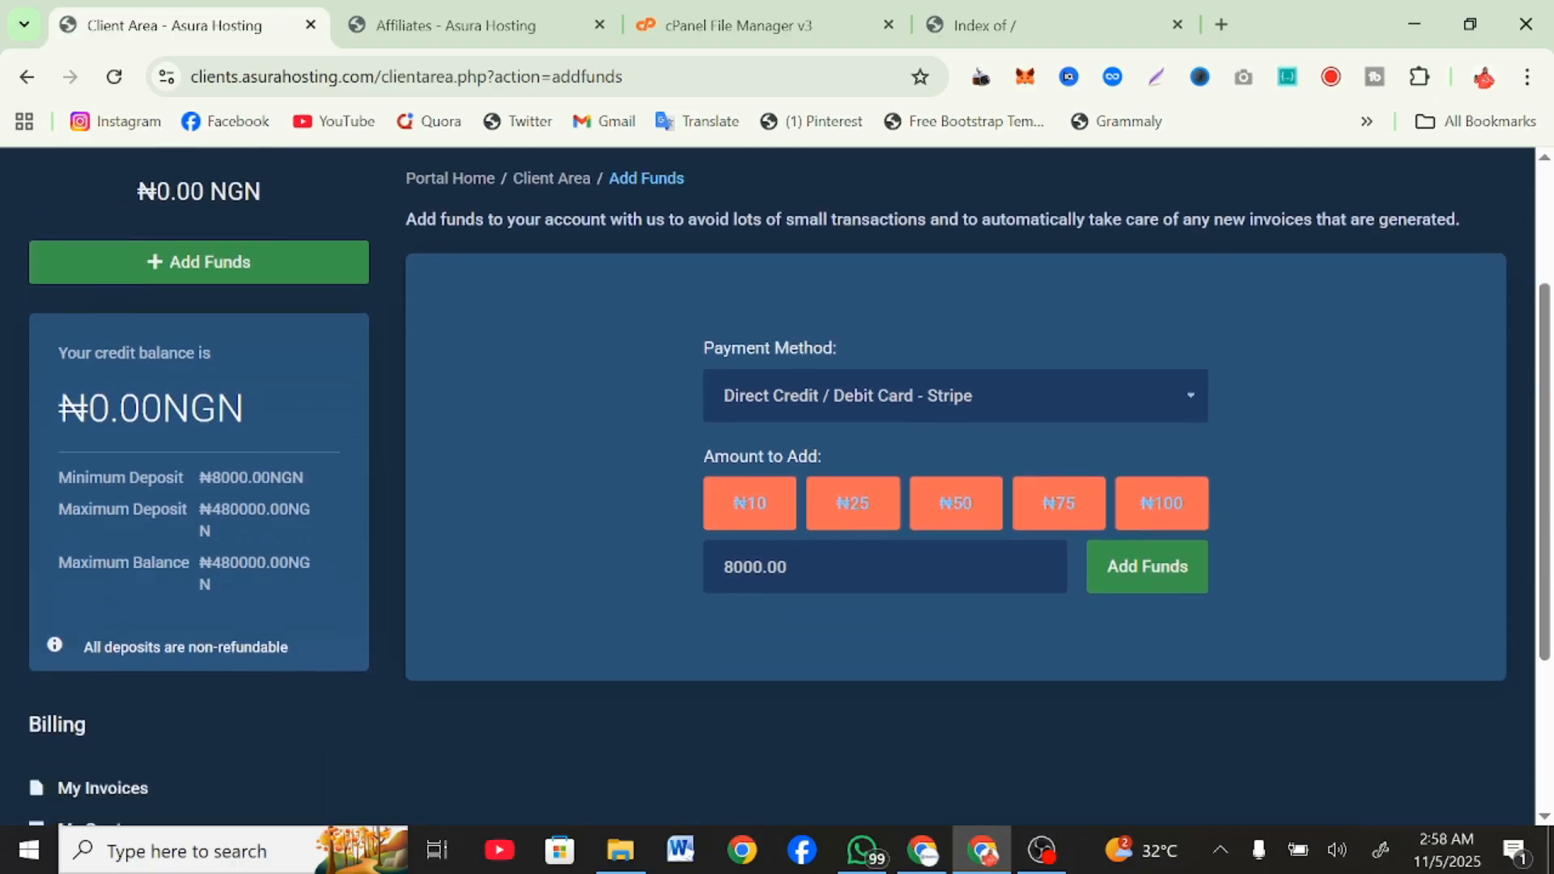
Review the list of available payment methods and the deposit limits on the Add Funds page.
scroll(789, 485, down, 1)
click(823, 340)
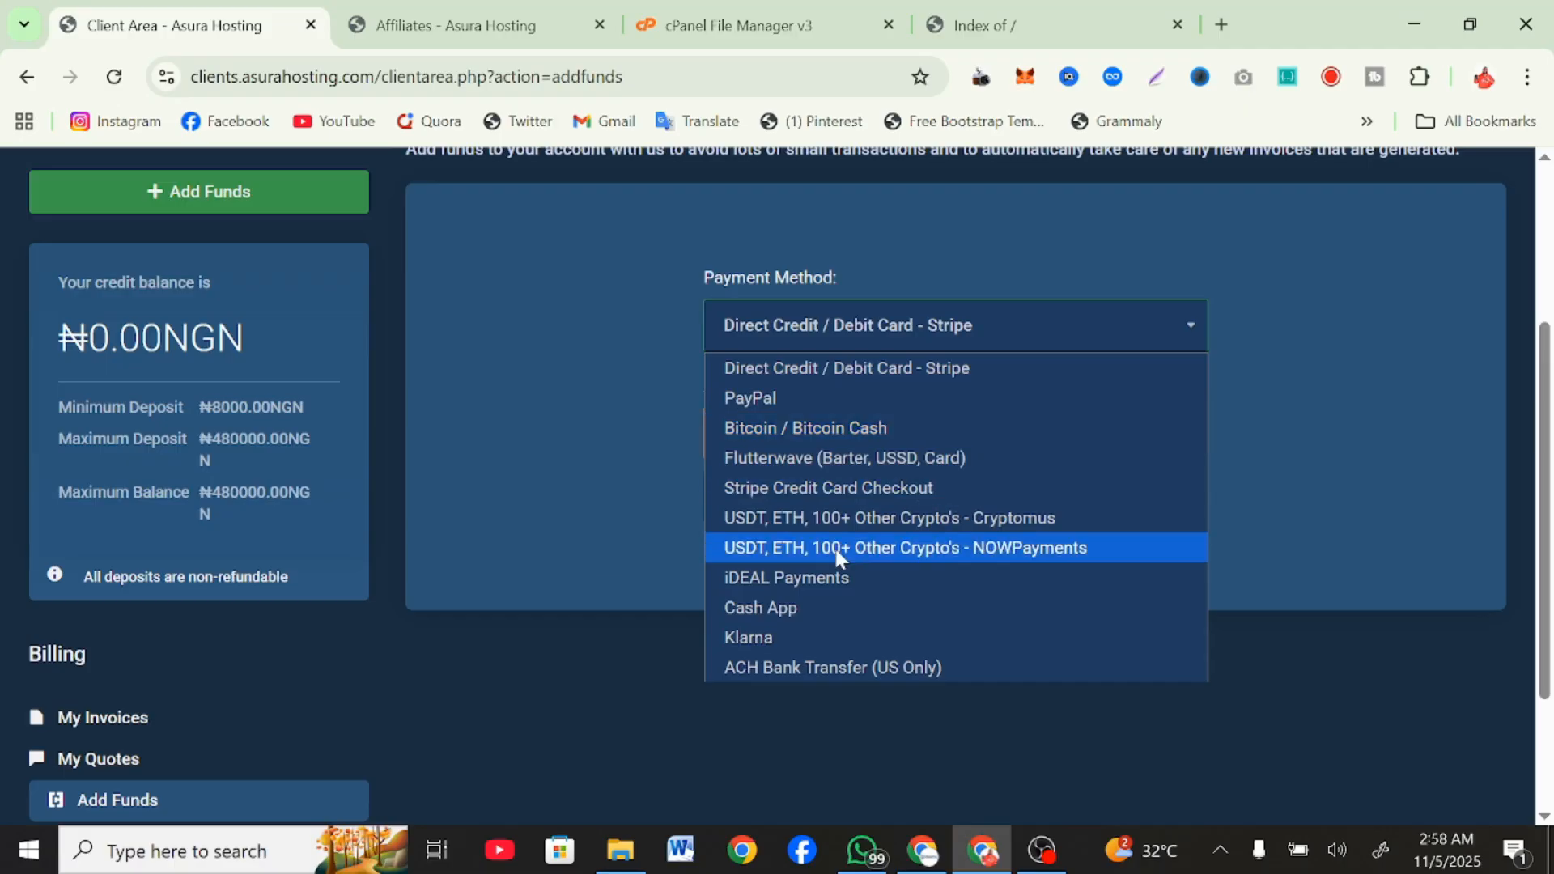
click(688, 511)
scroll(688, 512, down, 3)
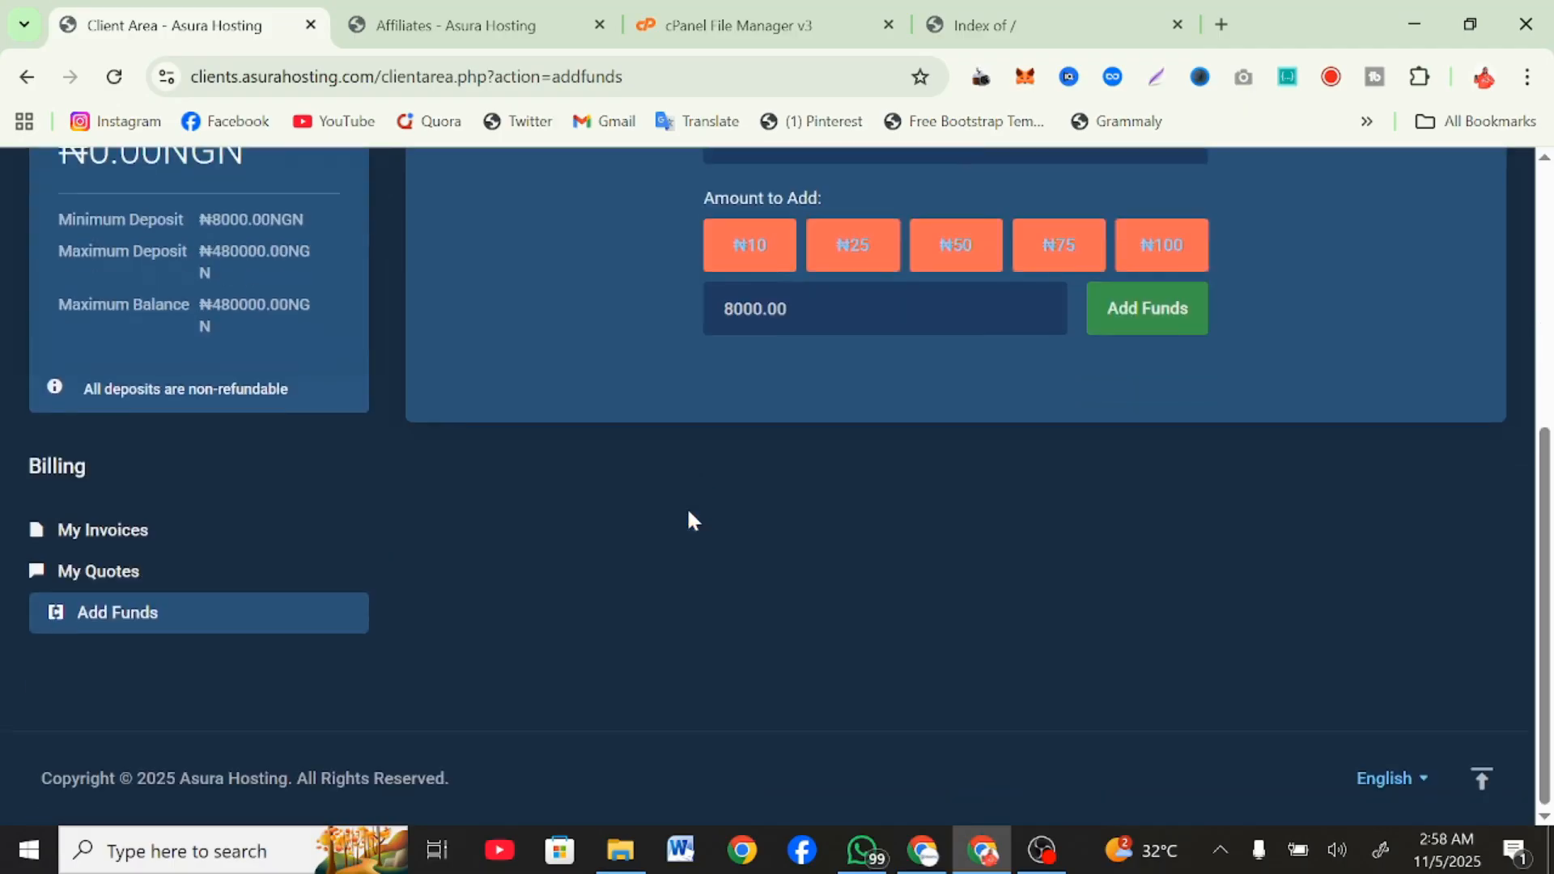
scroll(688, 511, up, 2)
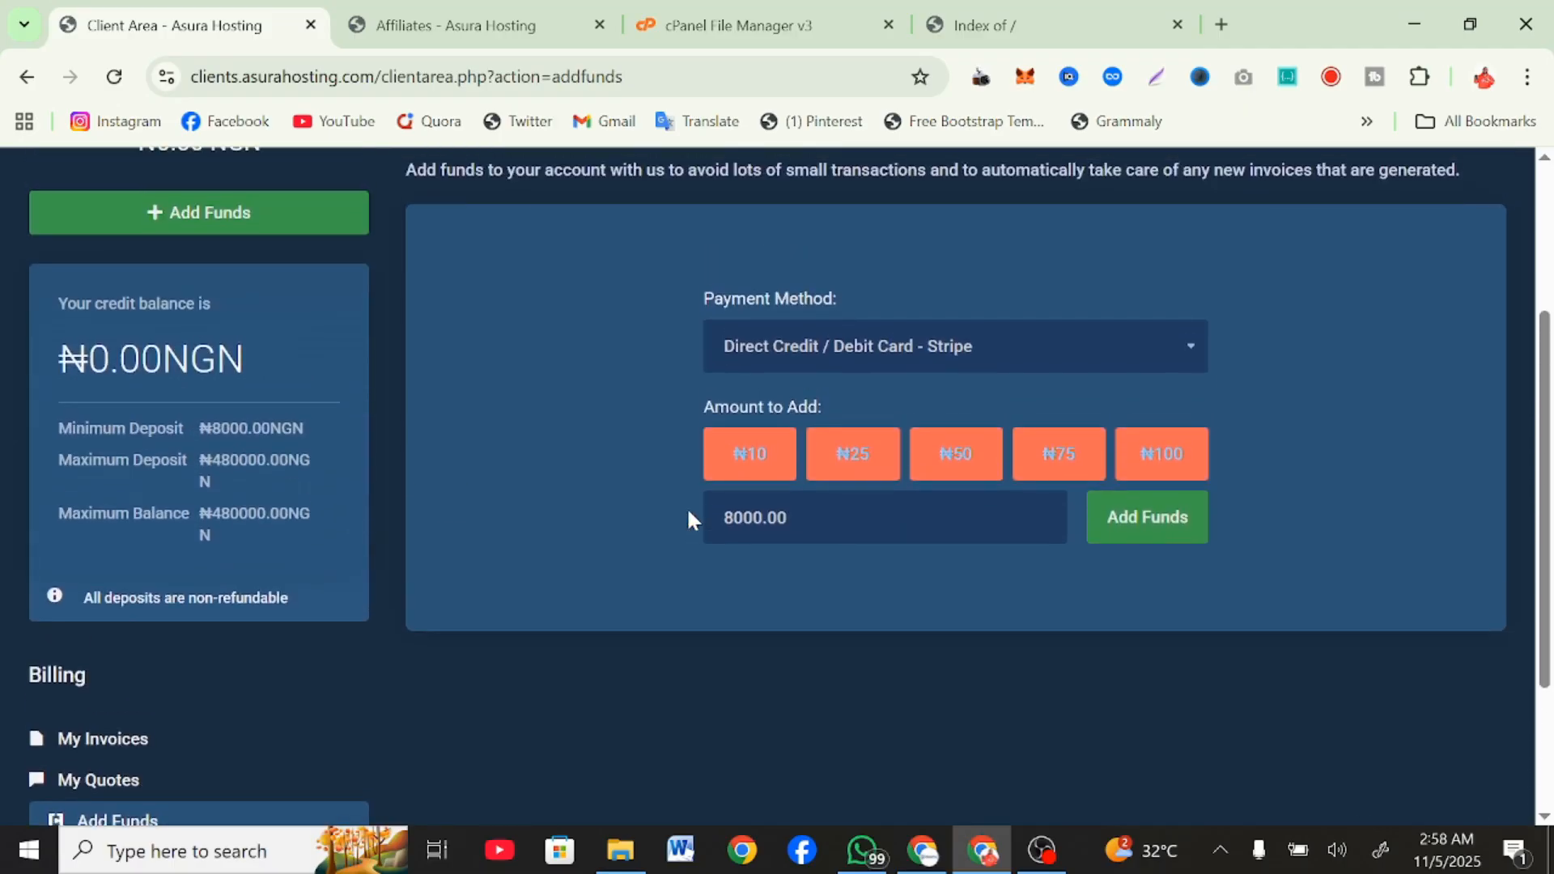
scroll(686, 518, up, 3)
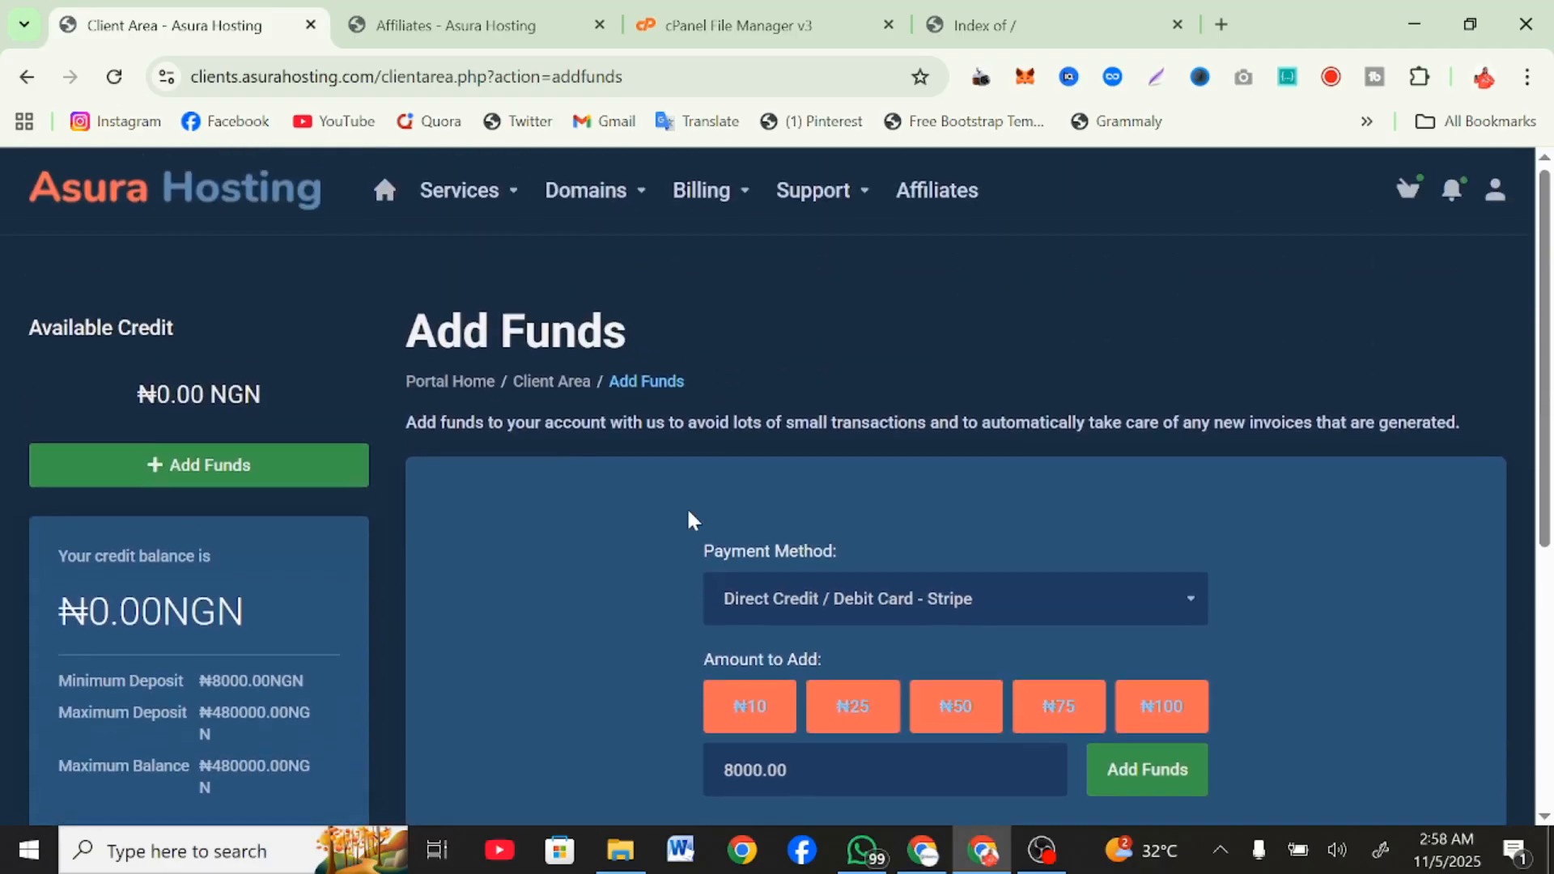
scroll(583, 556, down, 1)
scroll(583, 555, up, 1)
scroll(582, 556, down, 1)
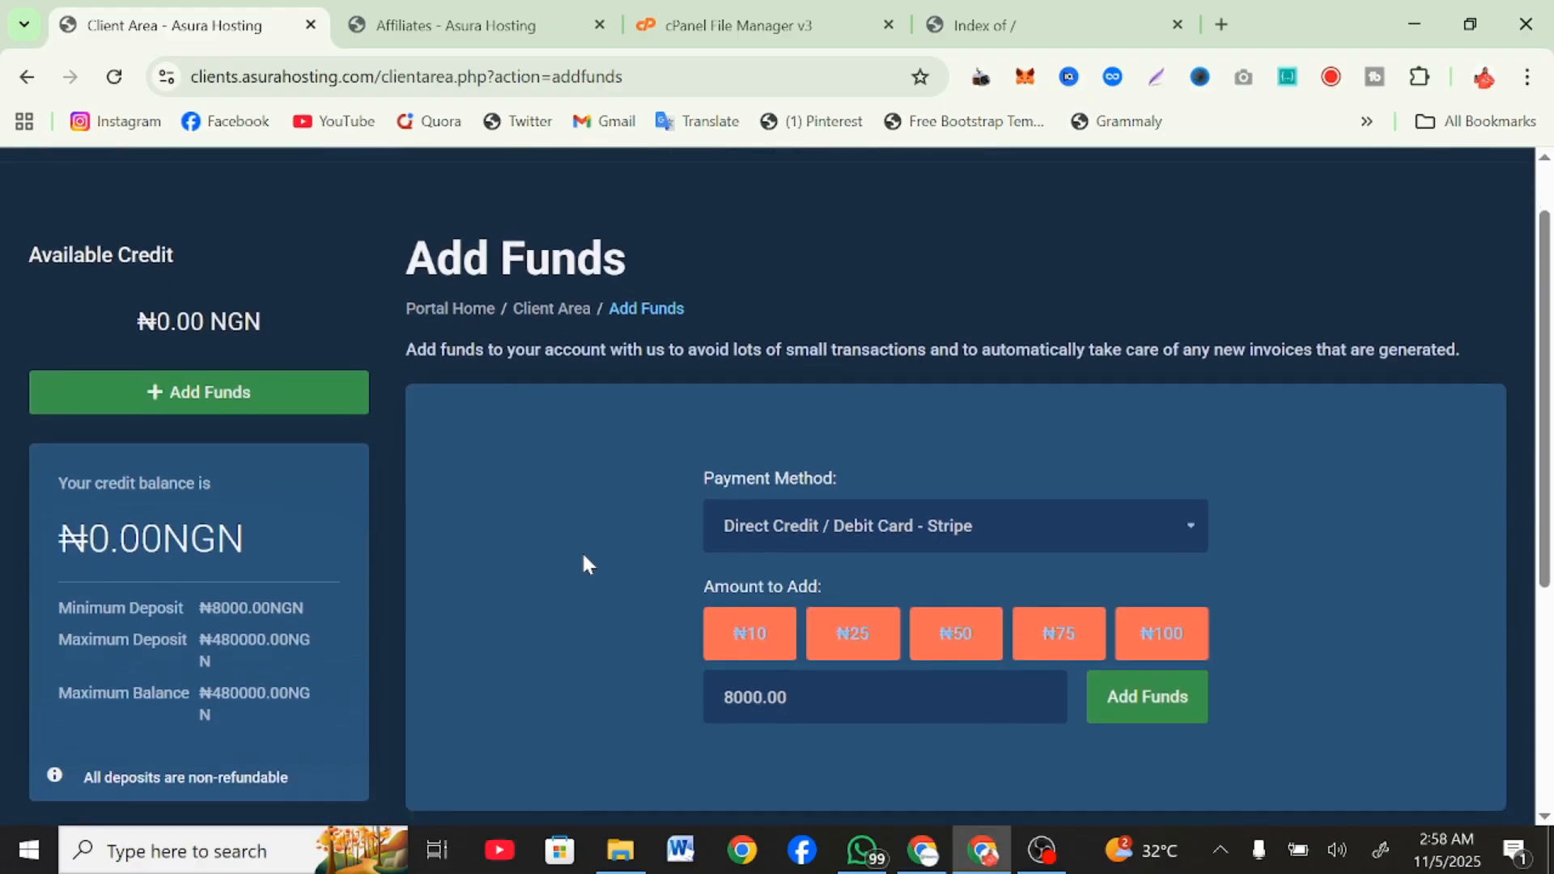
scroll(583, 561, down, 1)
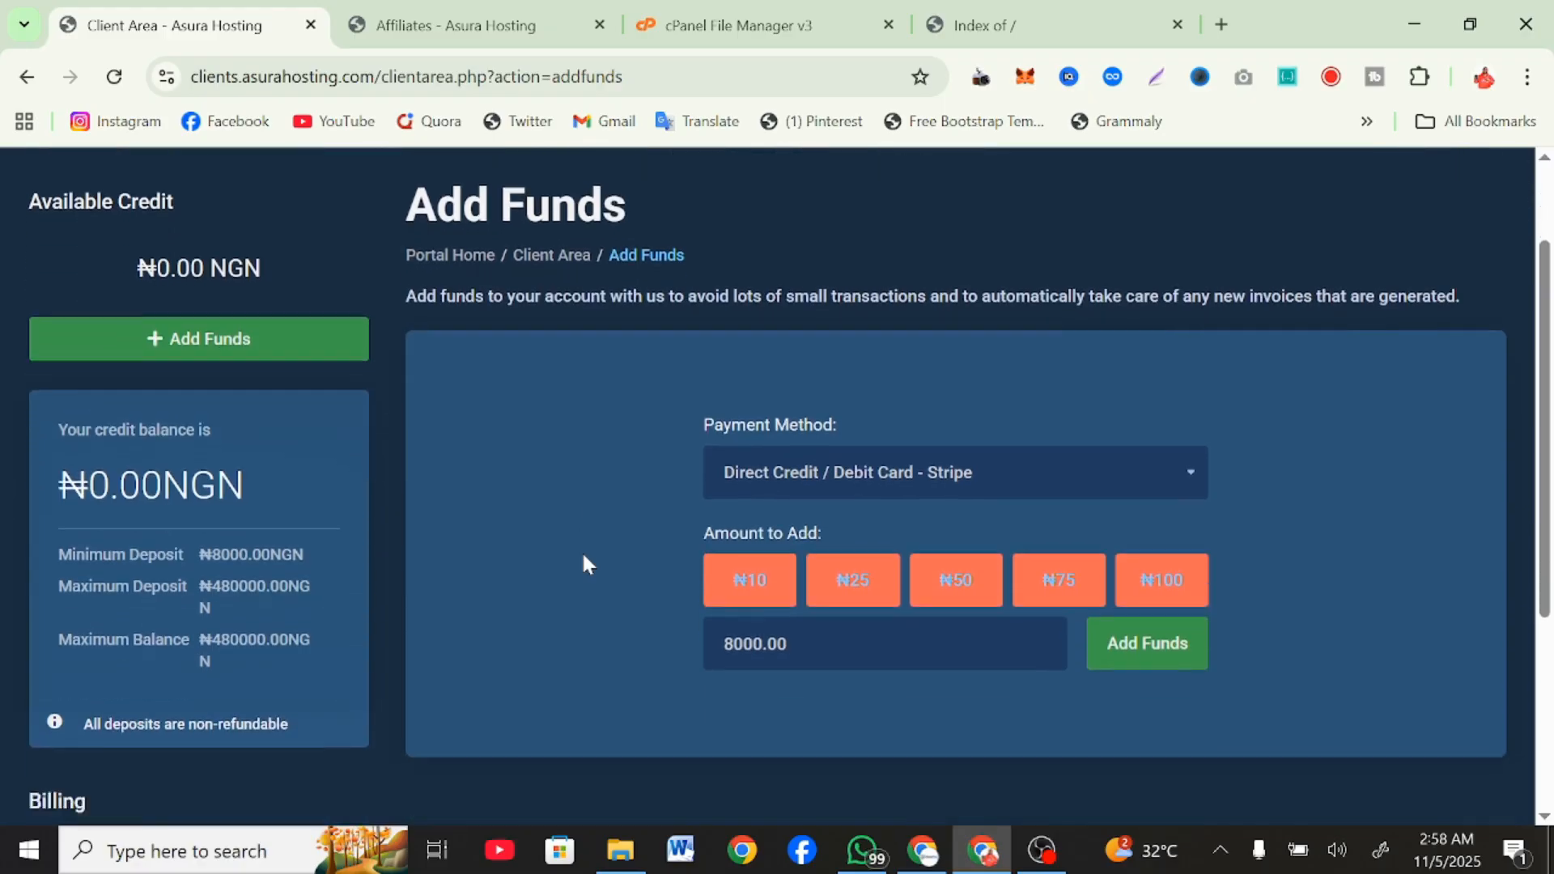
scroll(582, 562, up, 2)
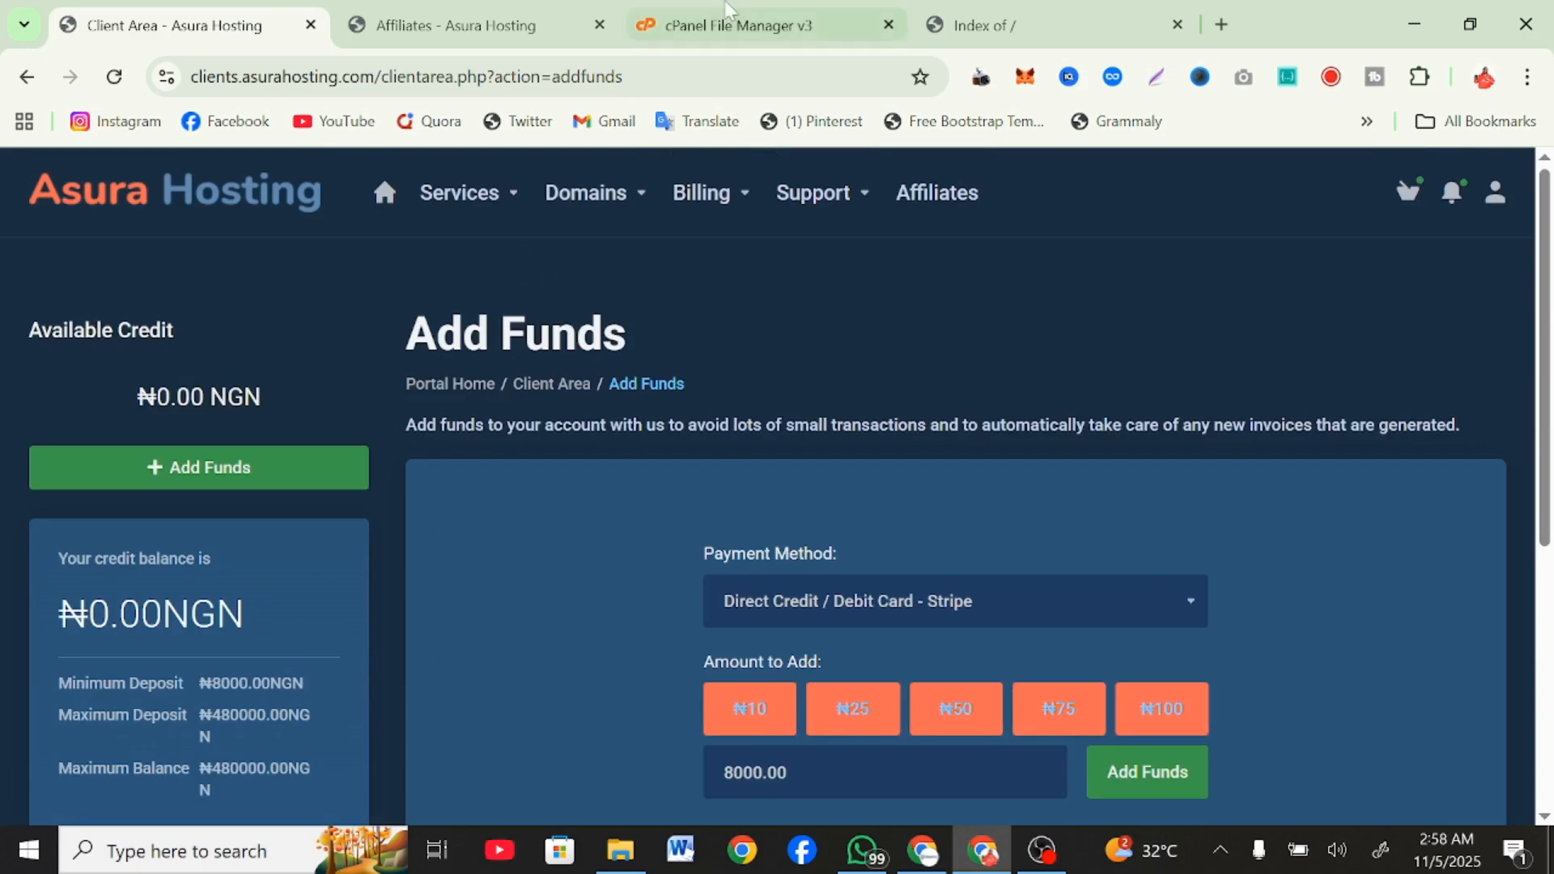
Open the cPanel Tools page in a new tab from File Manager and locate the File Manager tool under Files.
click(732, 25)
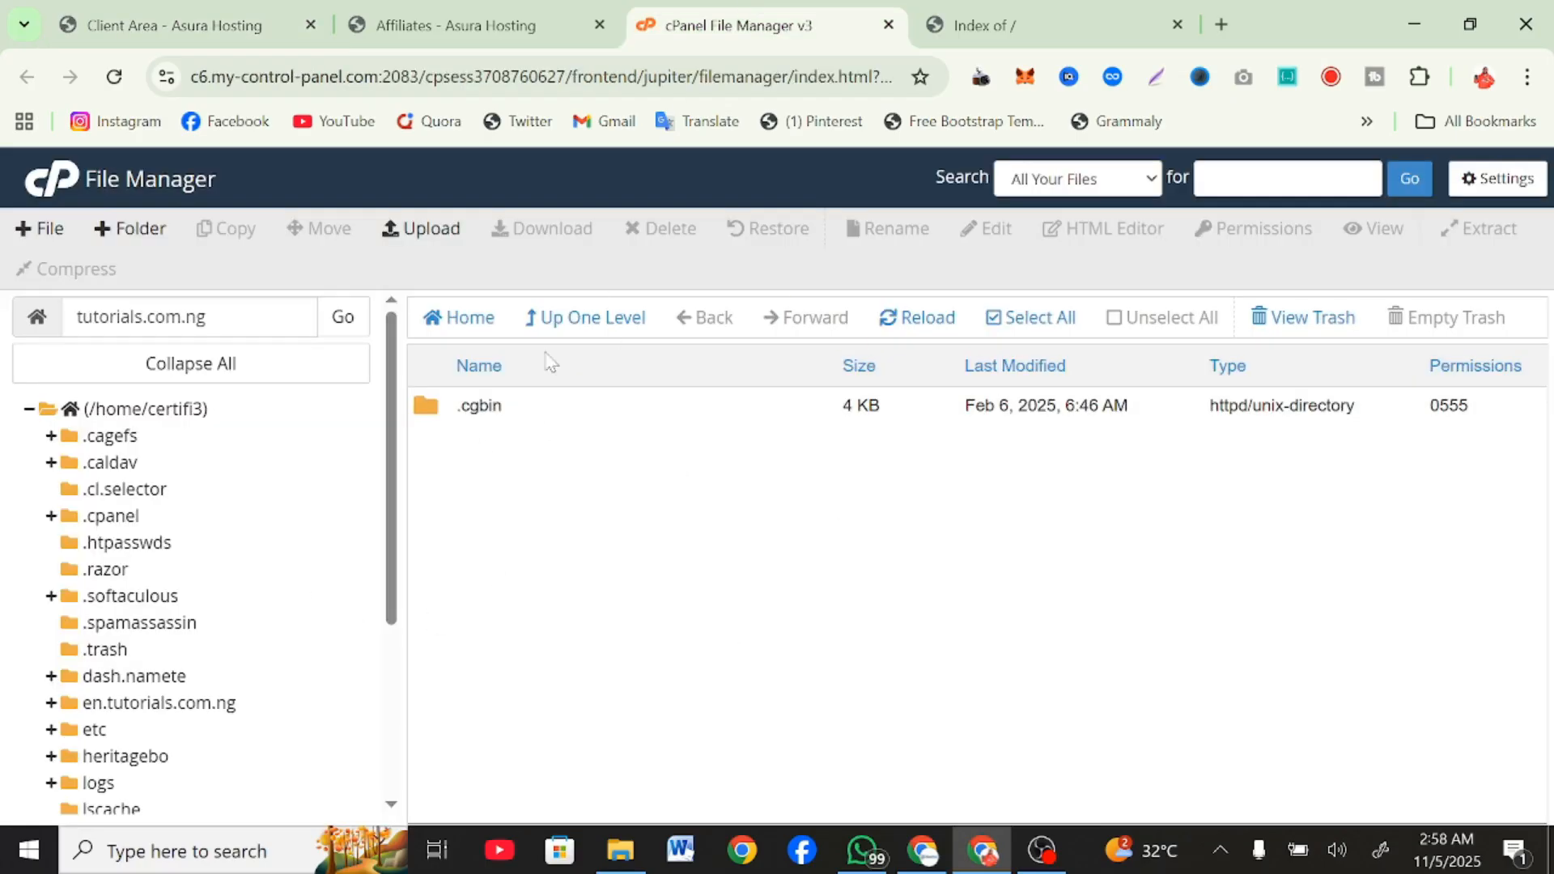
right_click(60, 172)
click(105, 207)
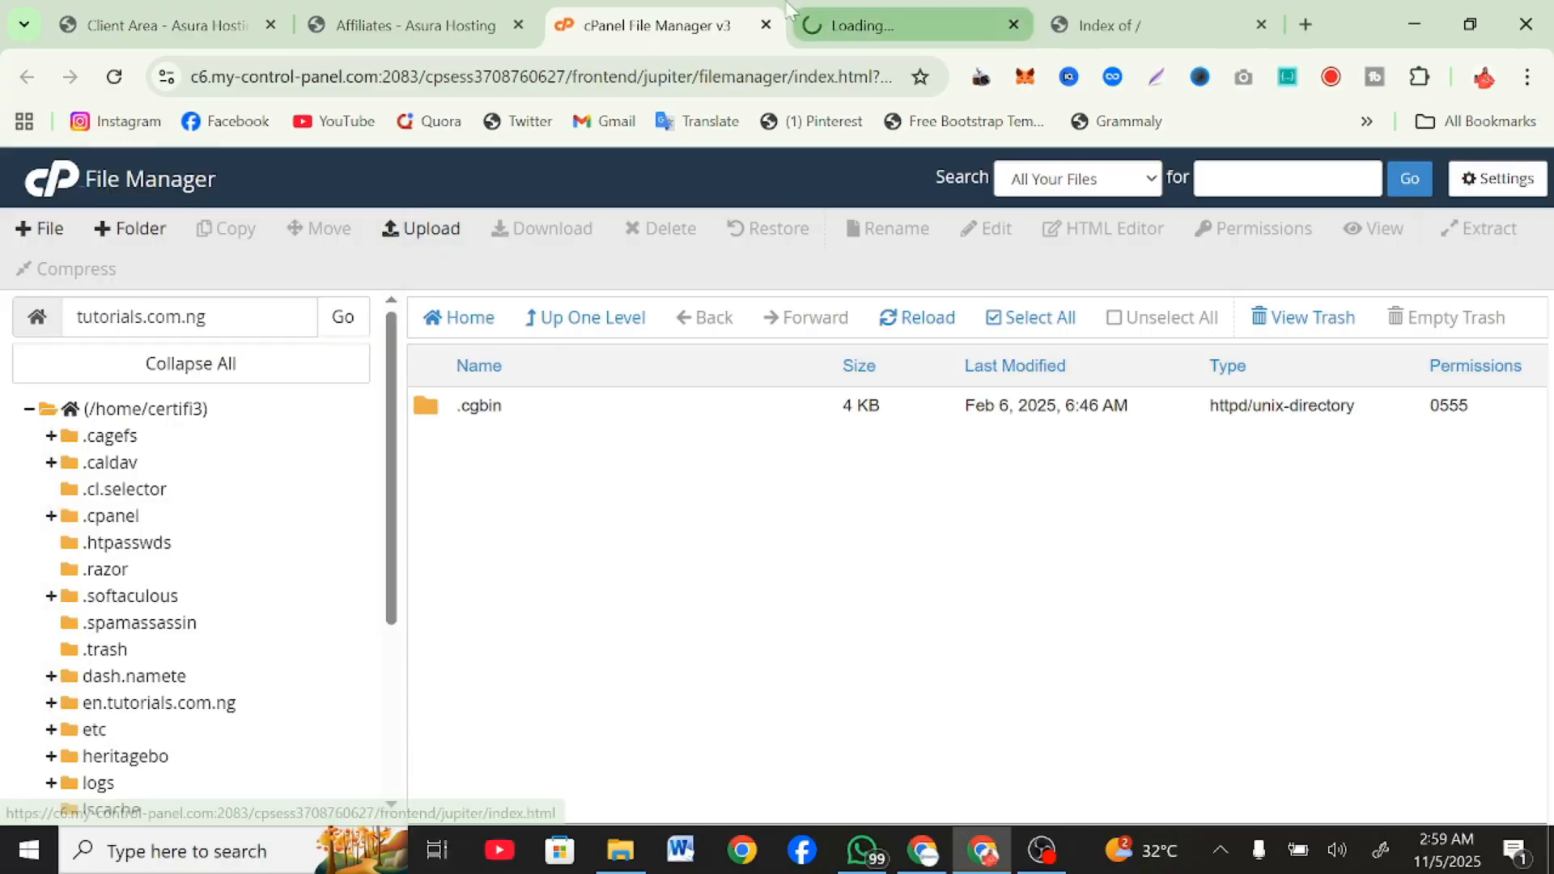
click(844, 8)
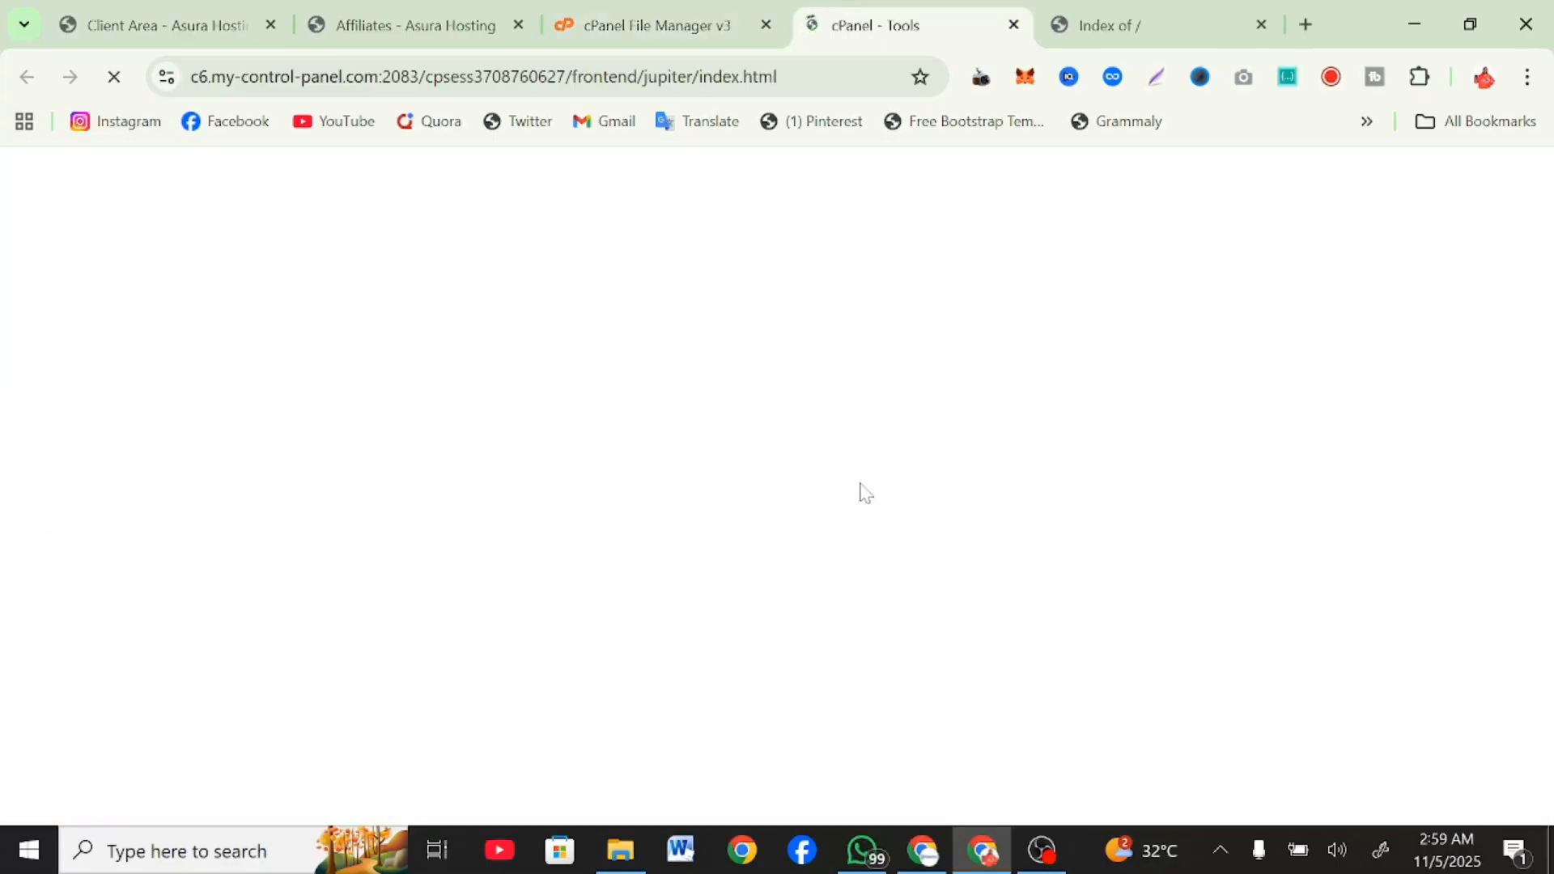
scroll(862, 493, down, 8)
scroll(862, 493, down, 10)
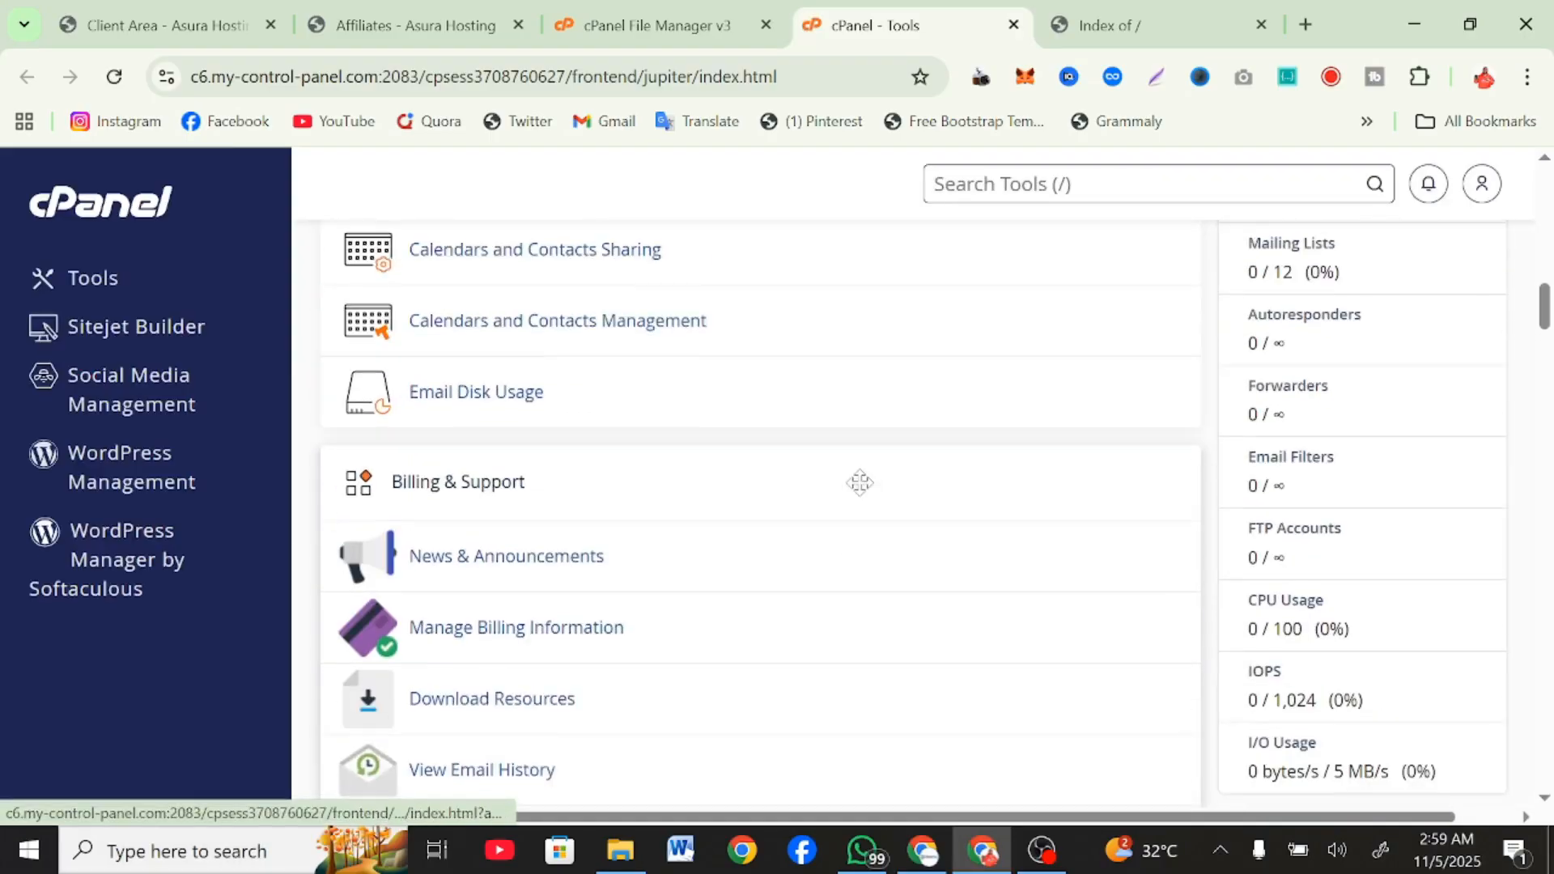
scroll(862, 494, down, 10)
scroll(861, 494, up, 2)
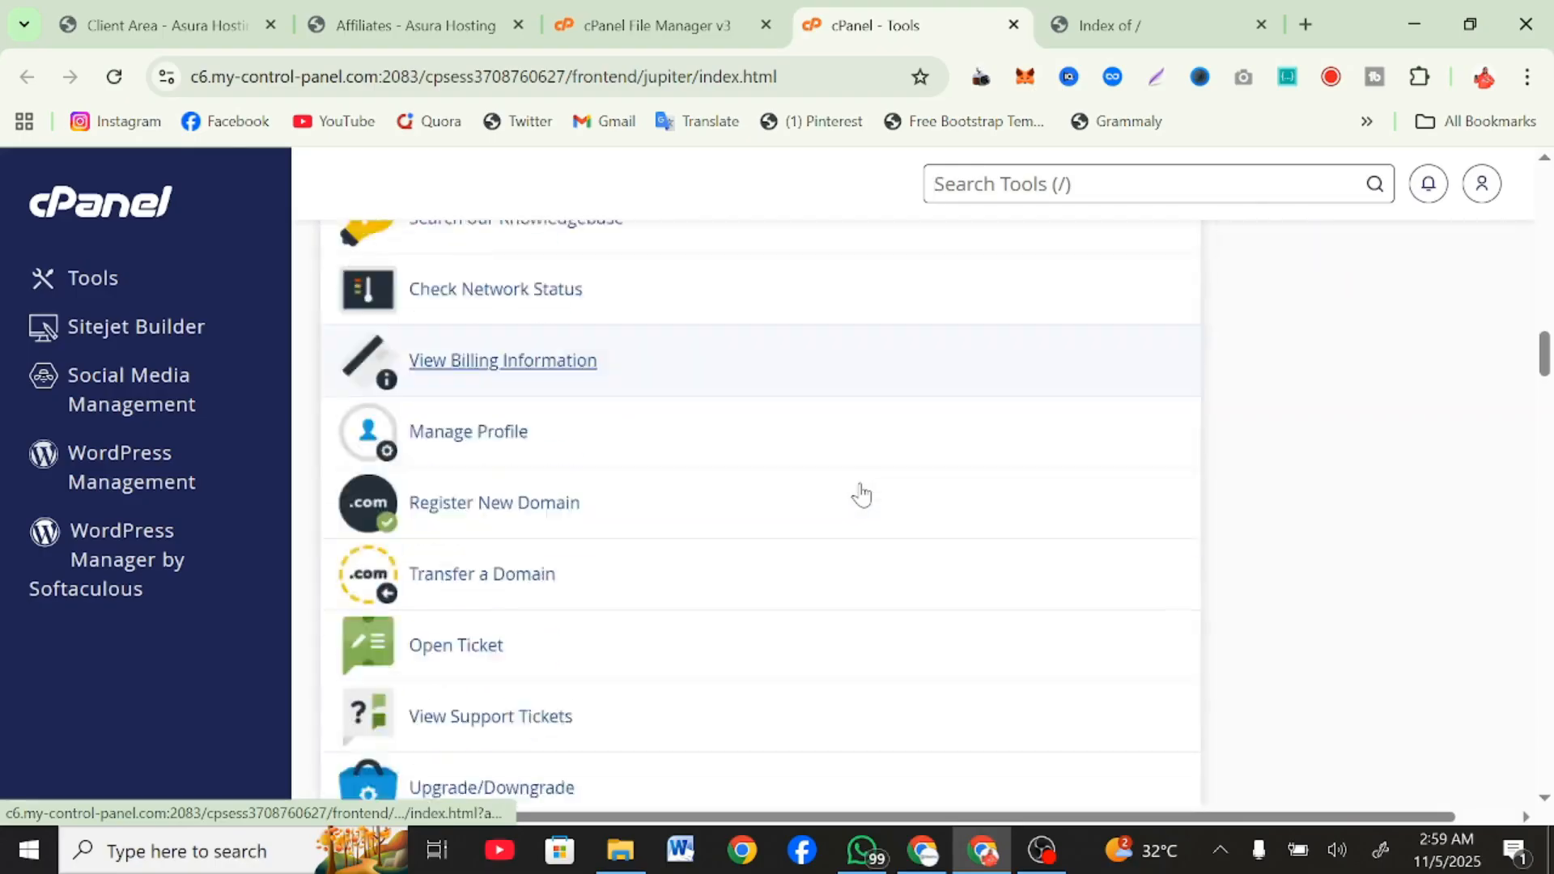
scroll(862, 493, down, 6)
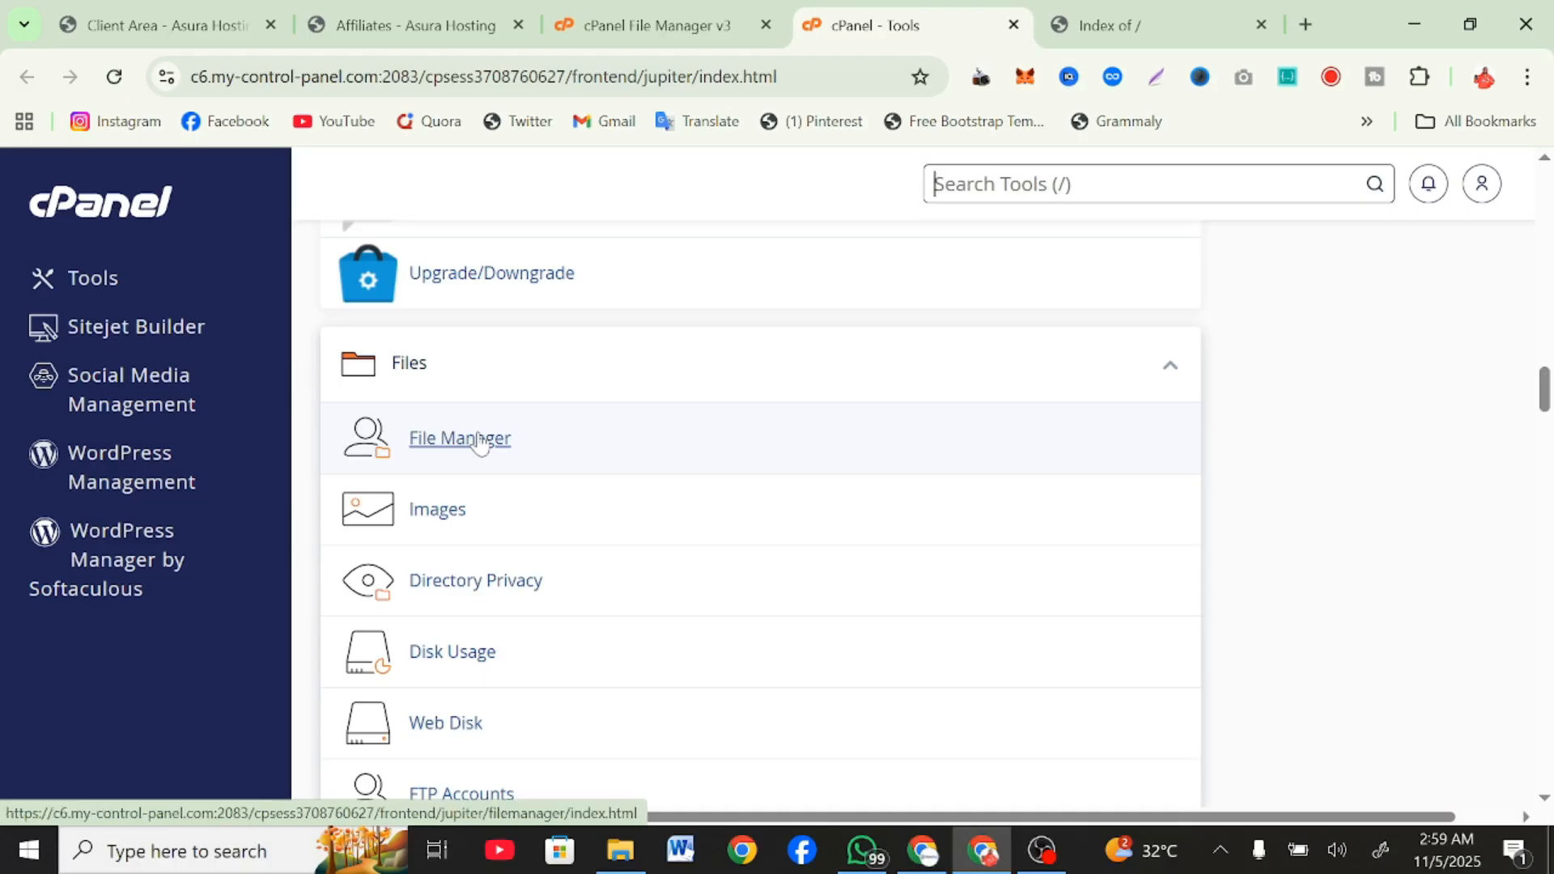
Switch to the tutorials.com.ng site and reload it to check what the domain currently serves.
click(1230, 11)
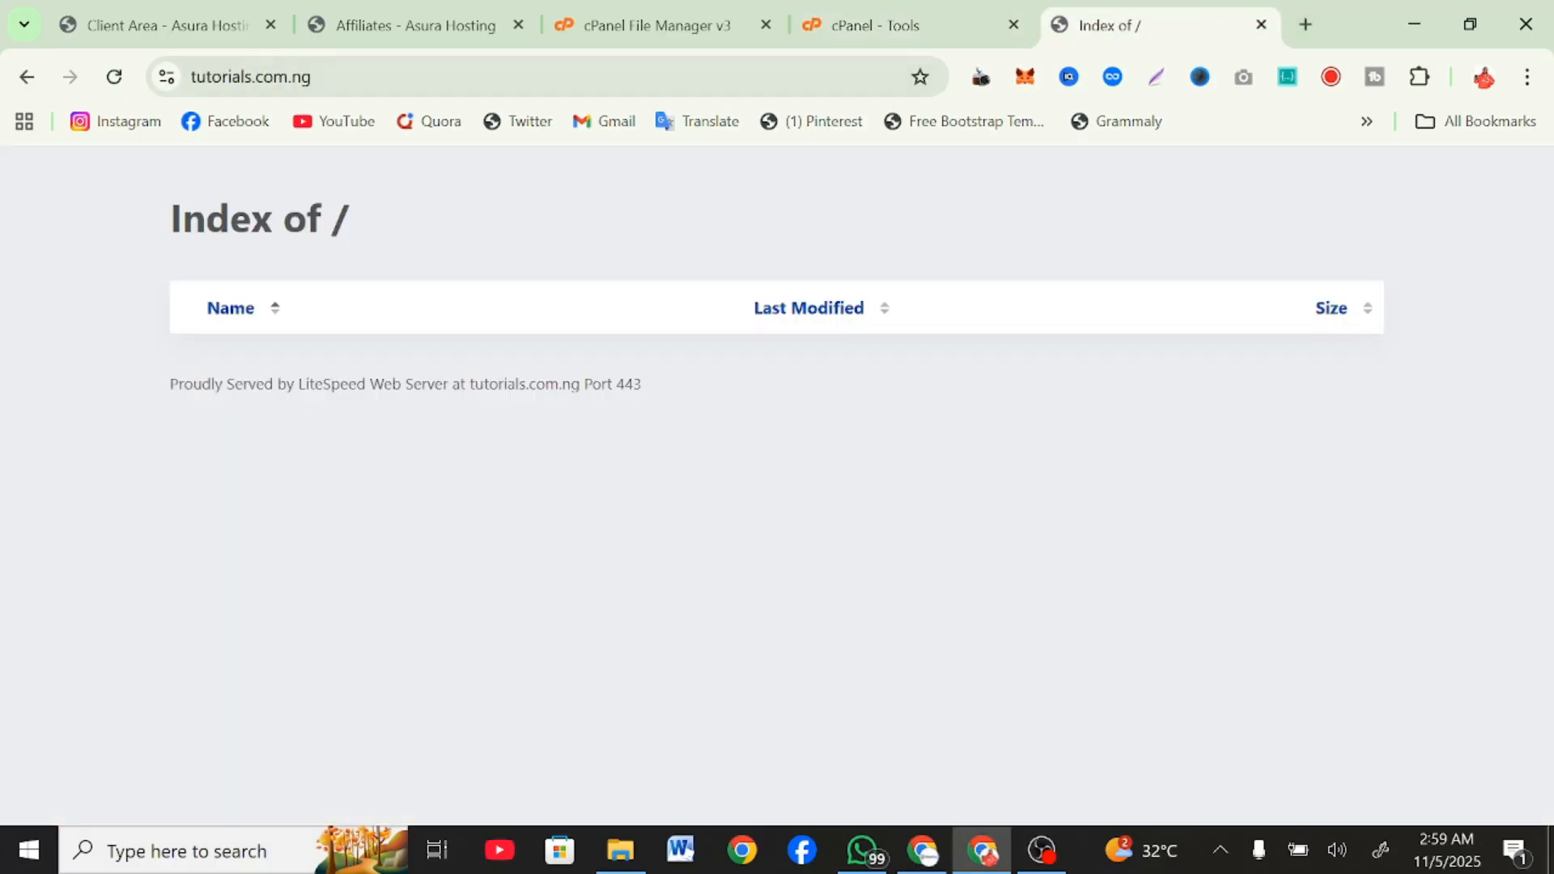
click(371, 71)
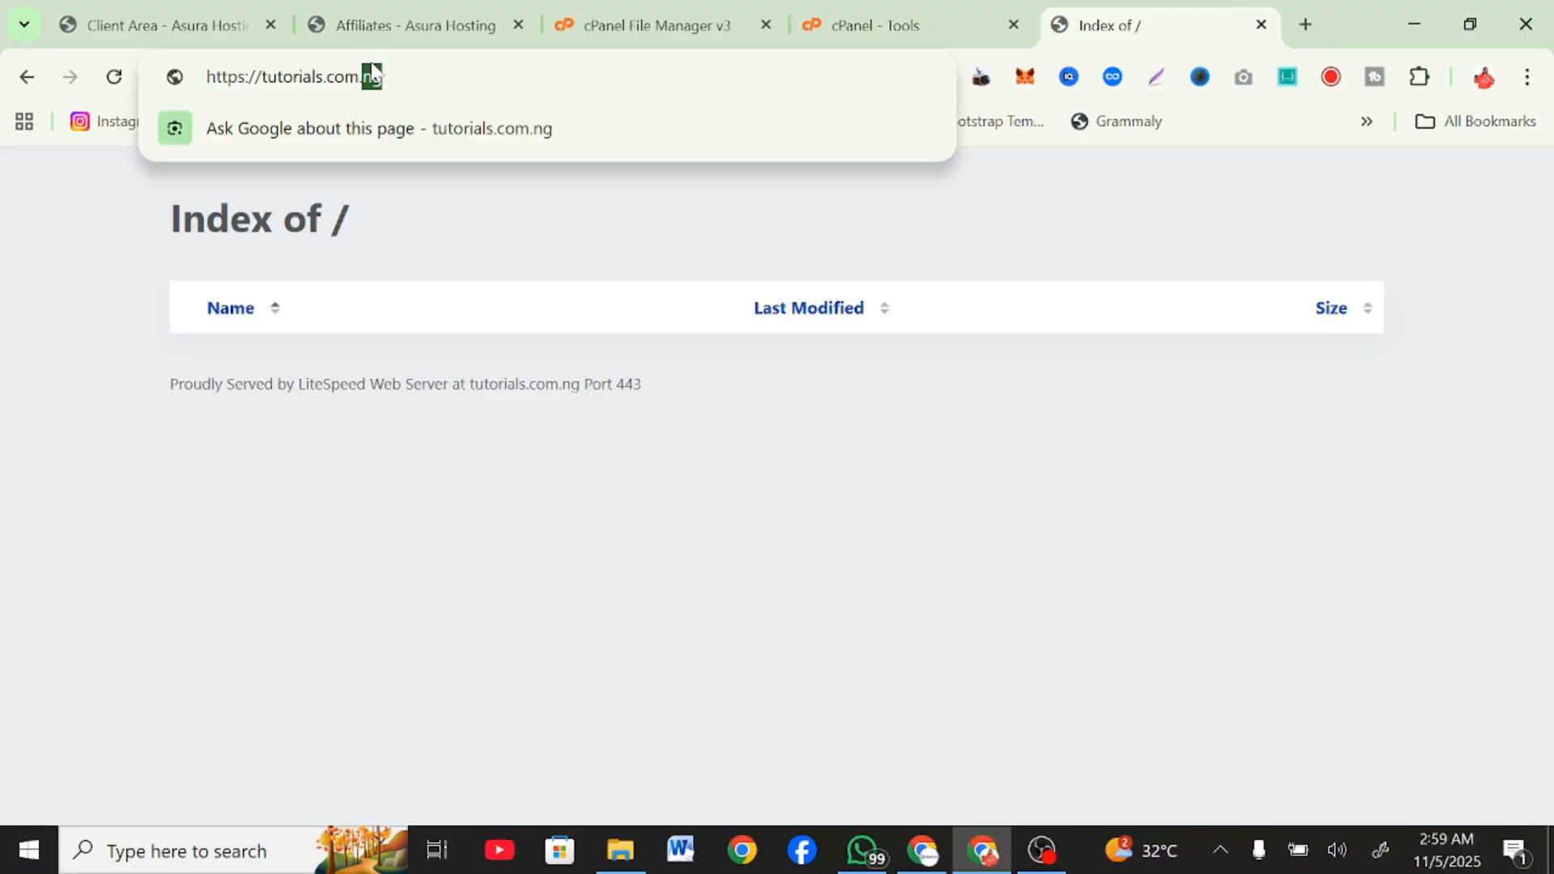
click(377, 74)
triple_click(377, 74)
double_click(377, 74)
key(Return)
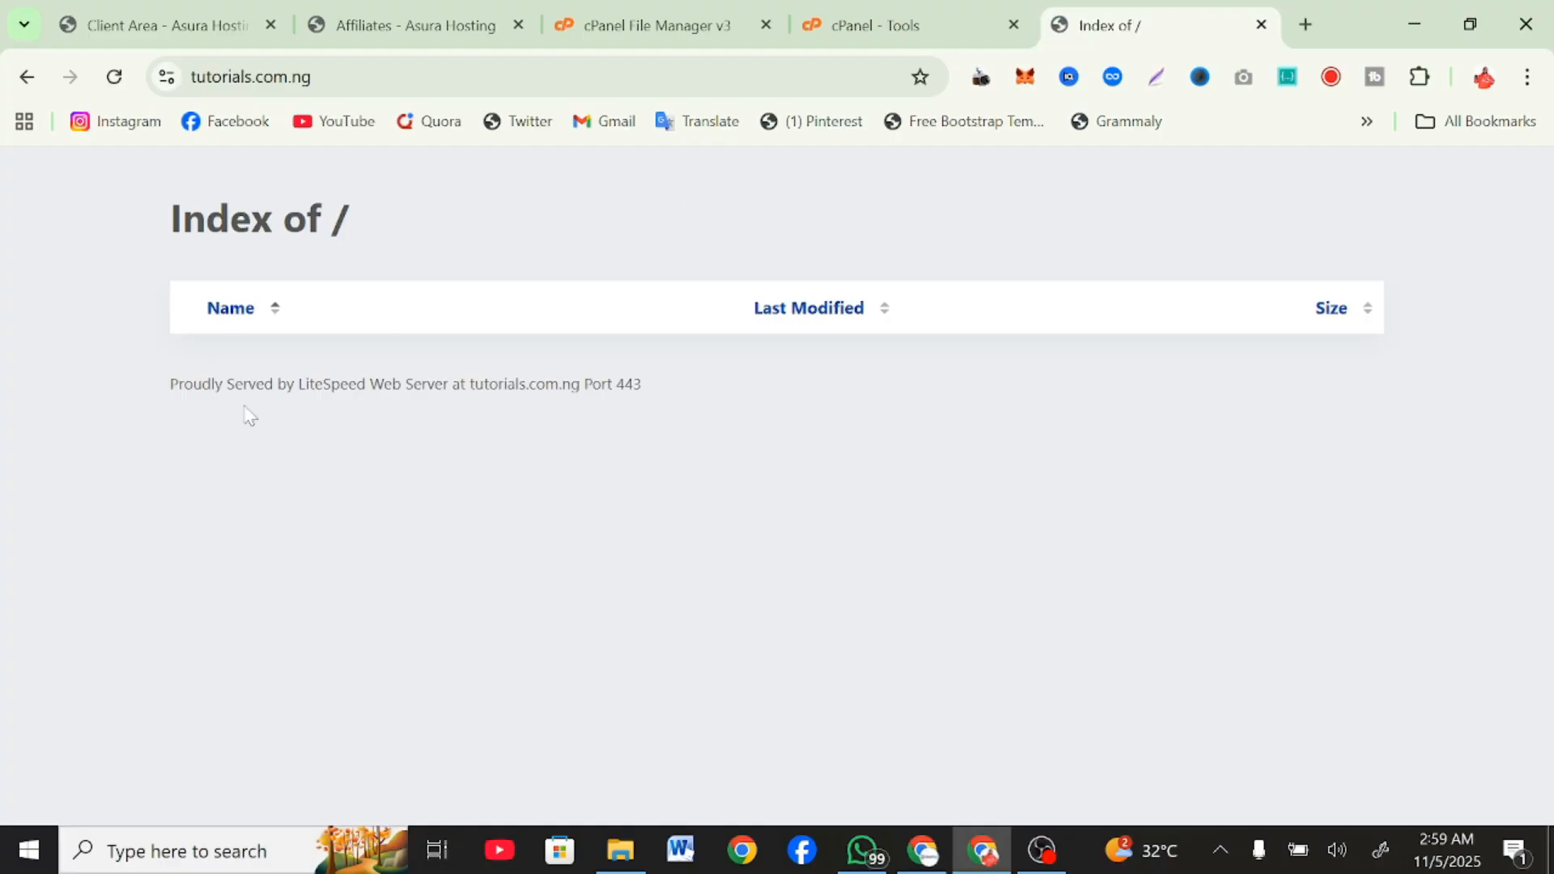
Return to the cPanel File Manager and view the contents of the public_html folder and the tutorials.com.ng folder.
mouse_move(163, 1)
click(694, 11)
click(959, 16)
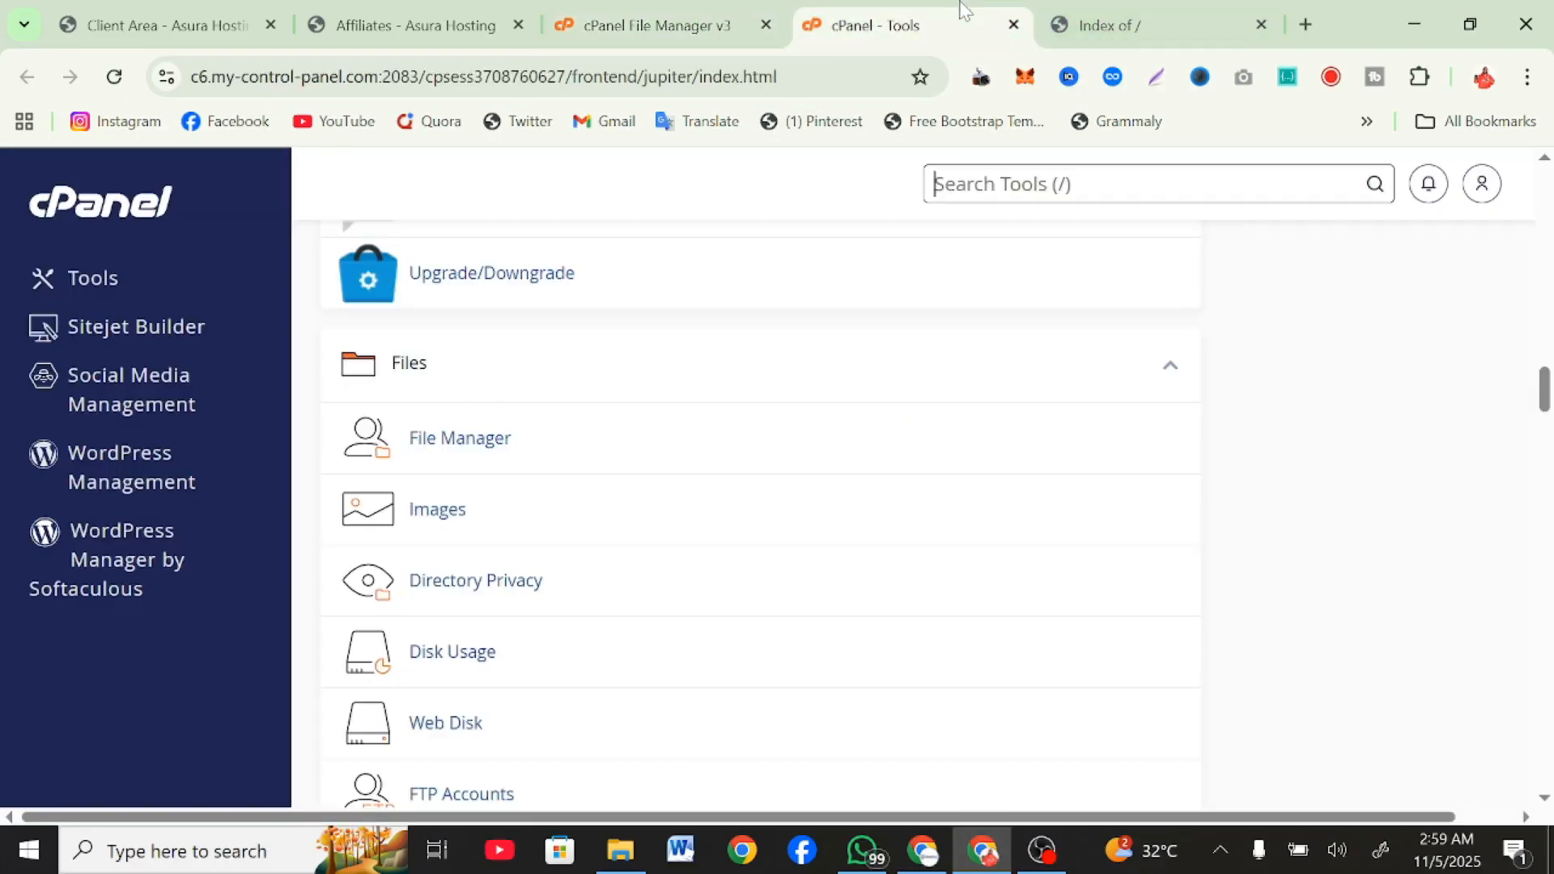
click(643, 4)
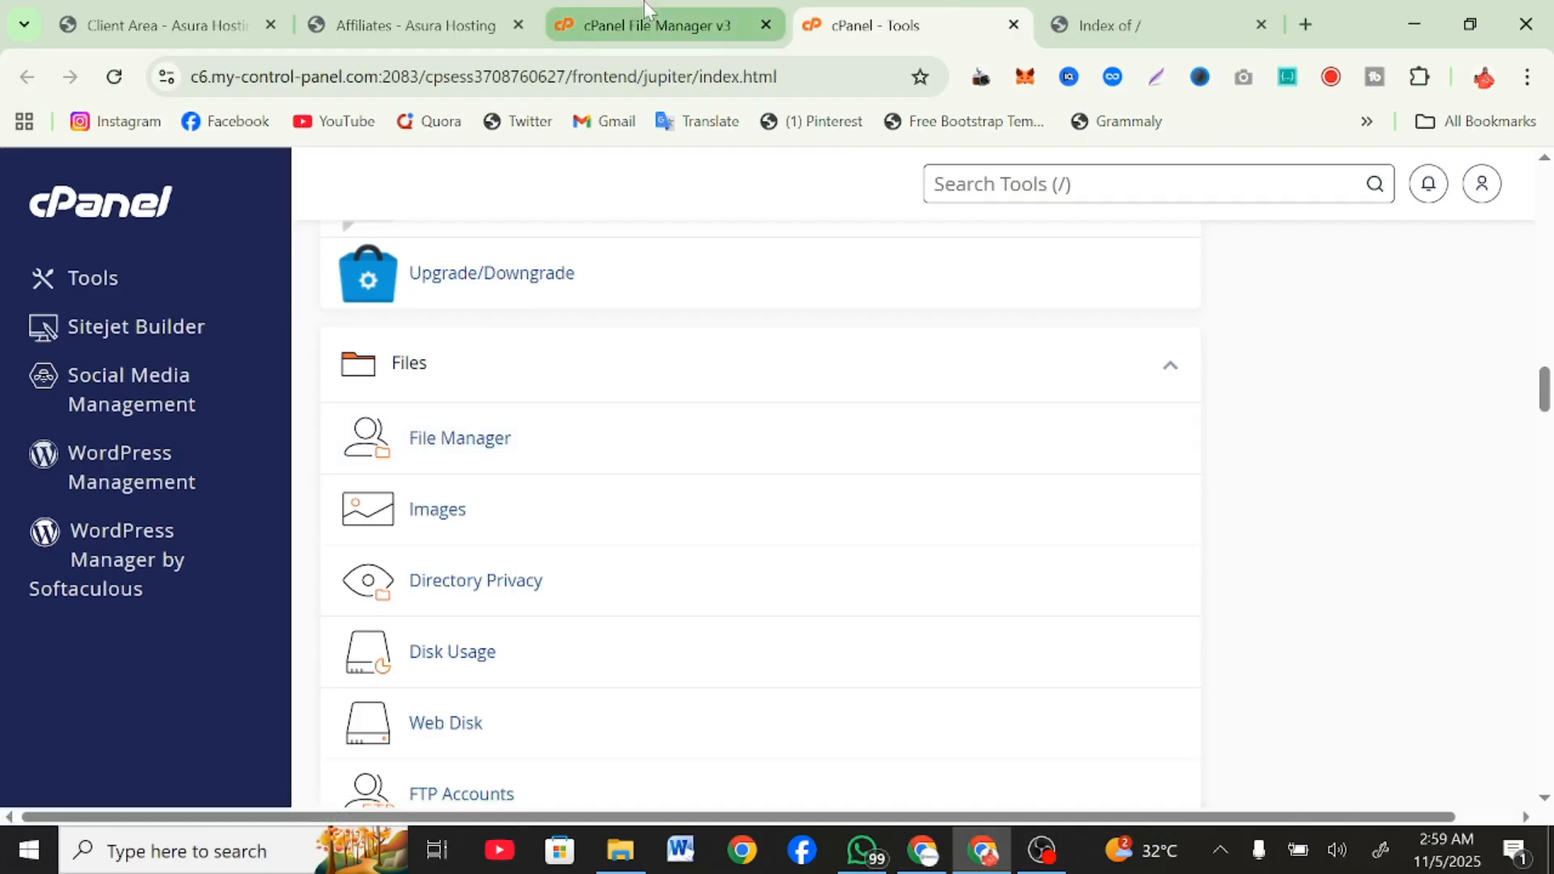
drag(207, 317, 80, 316)
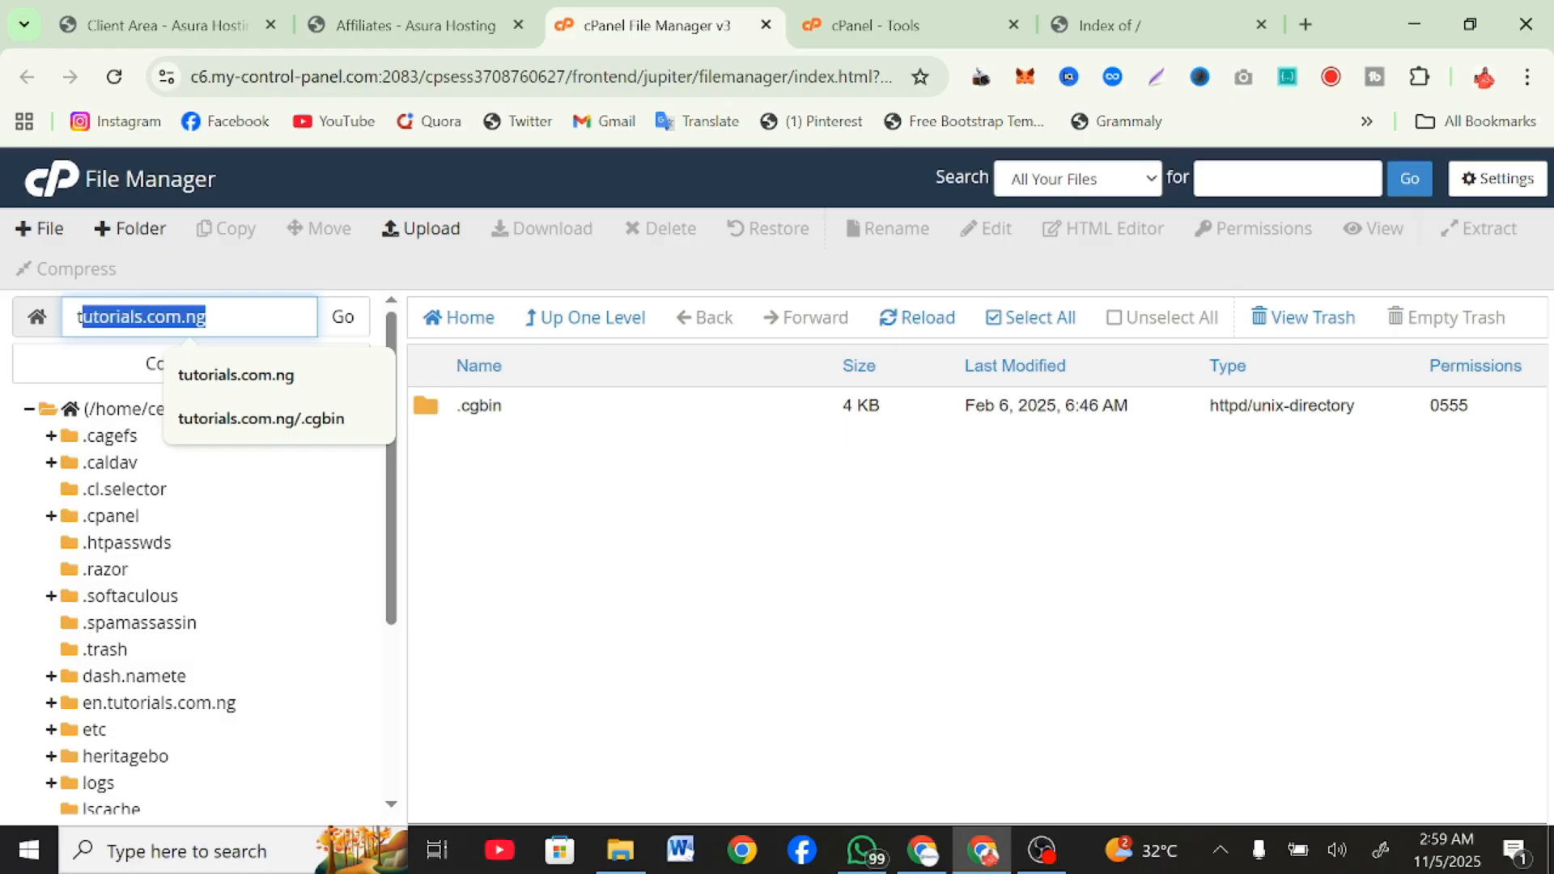
text(public_html)
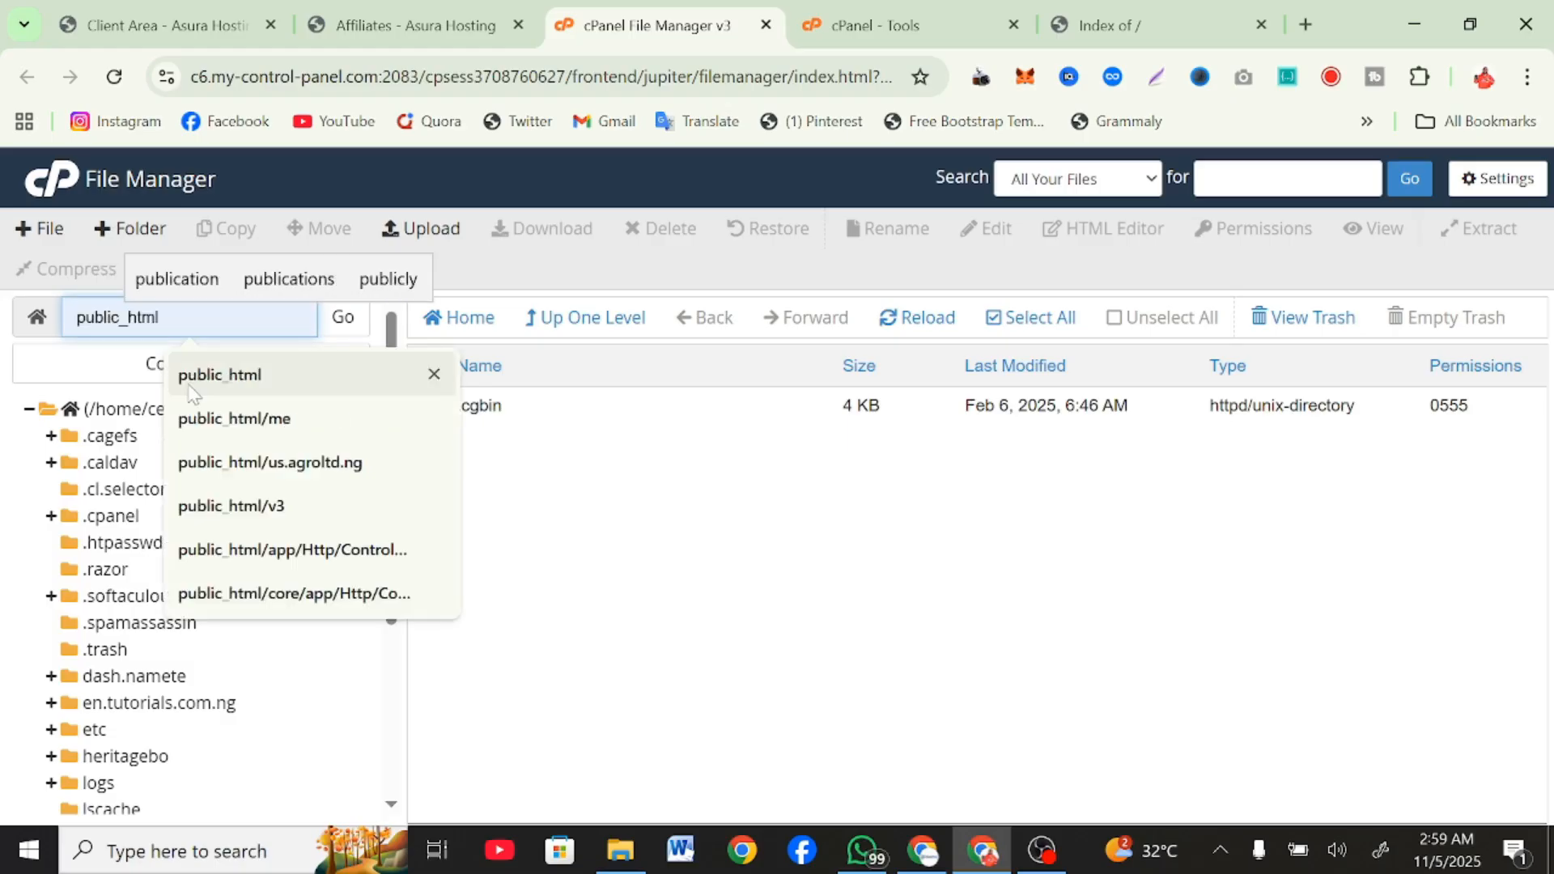
click(192, 391)
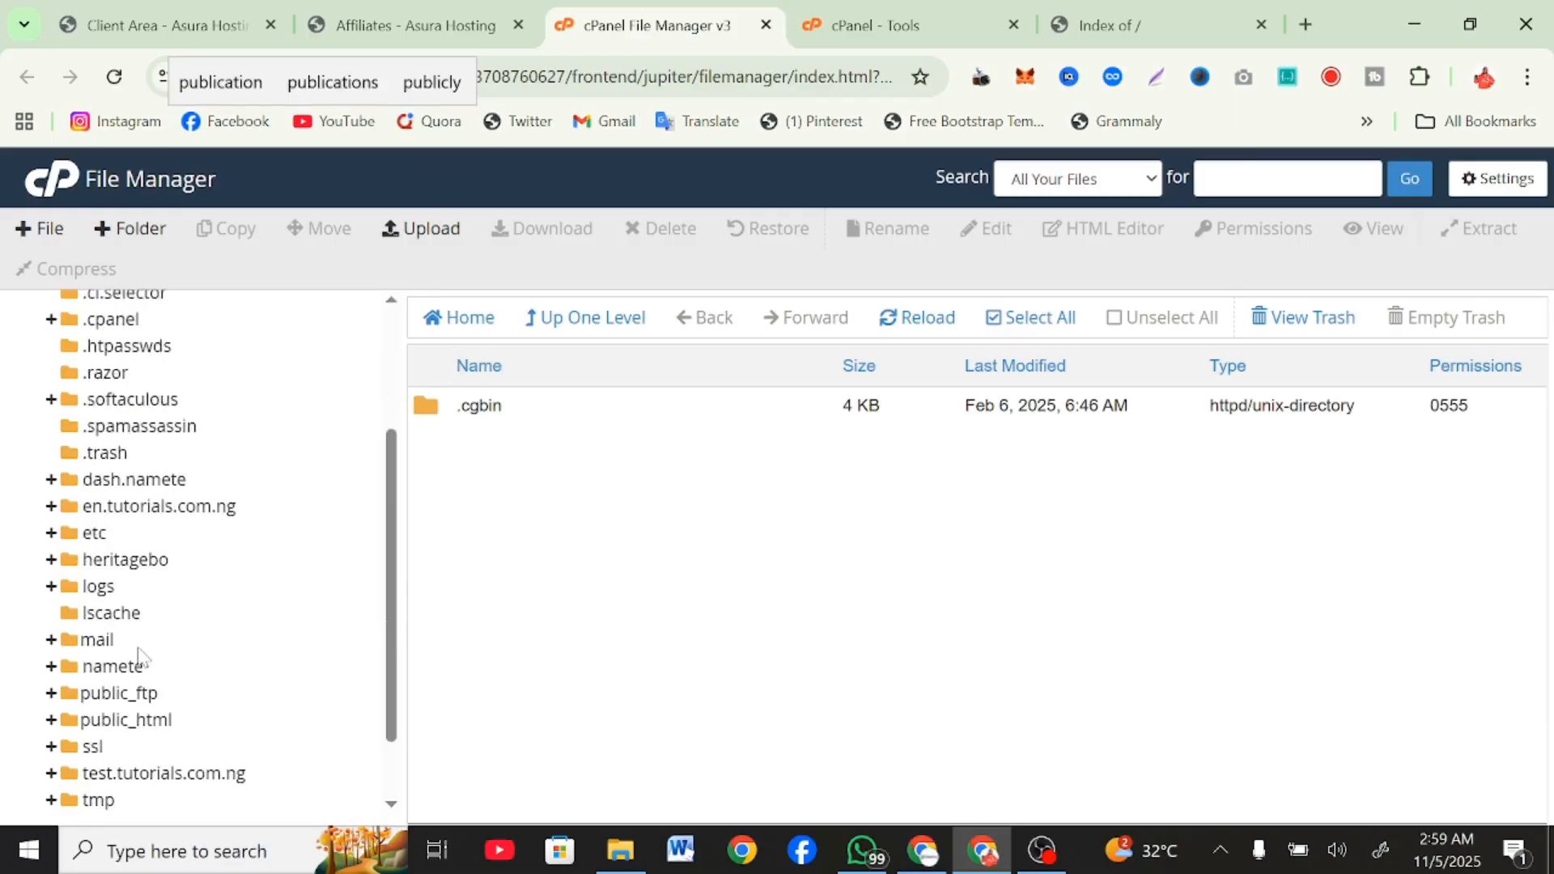
scroll(159, 661, down, 3)
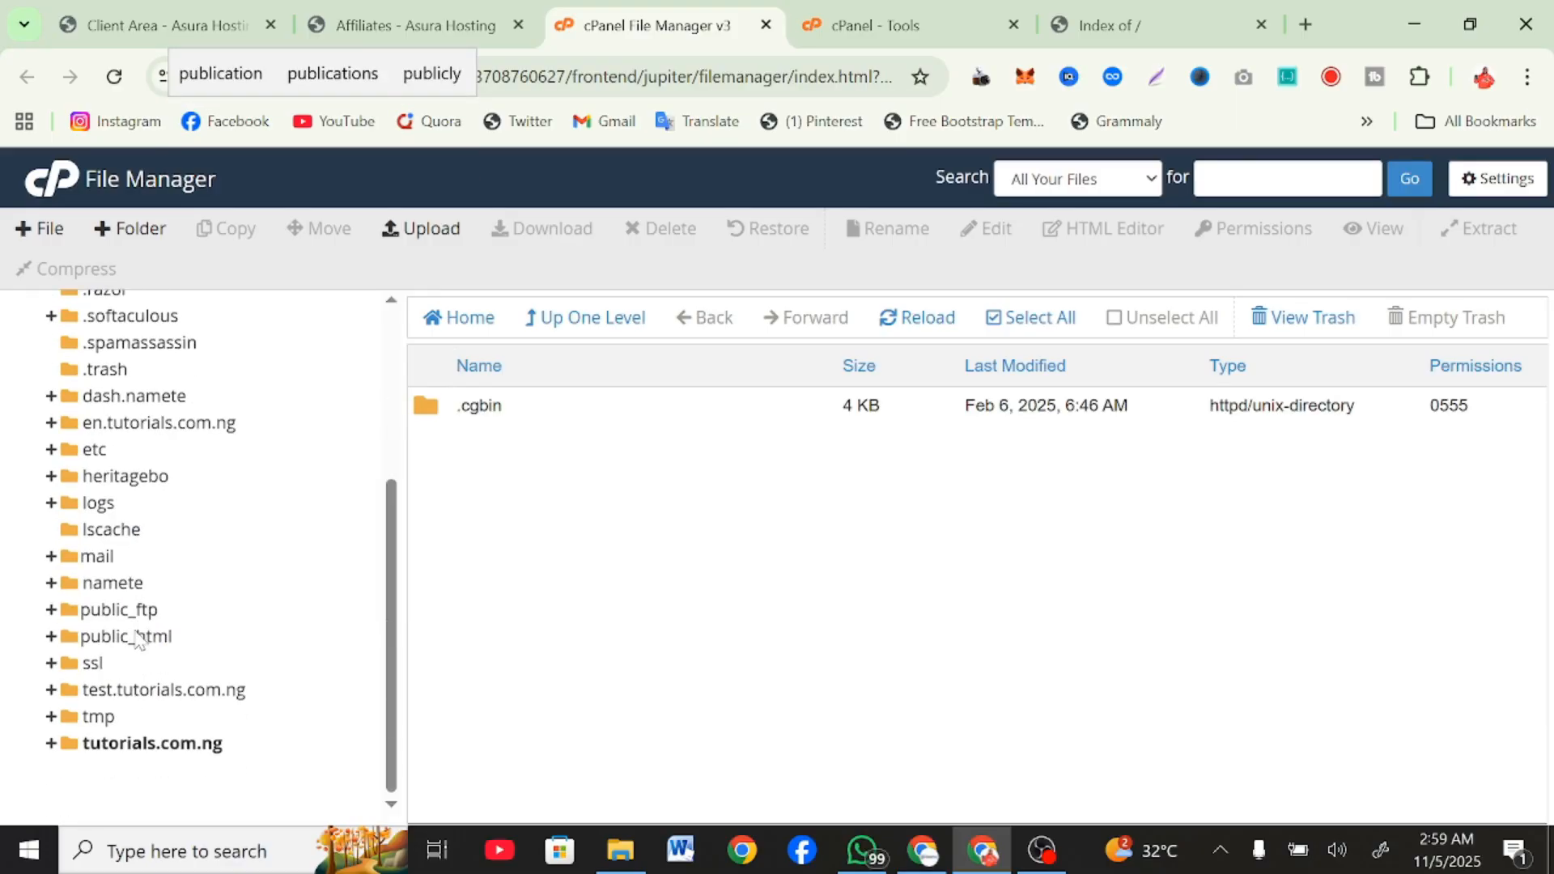
click(170, 636)
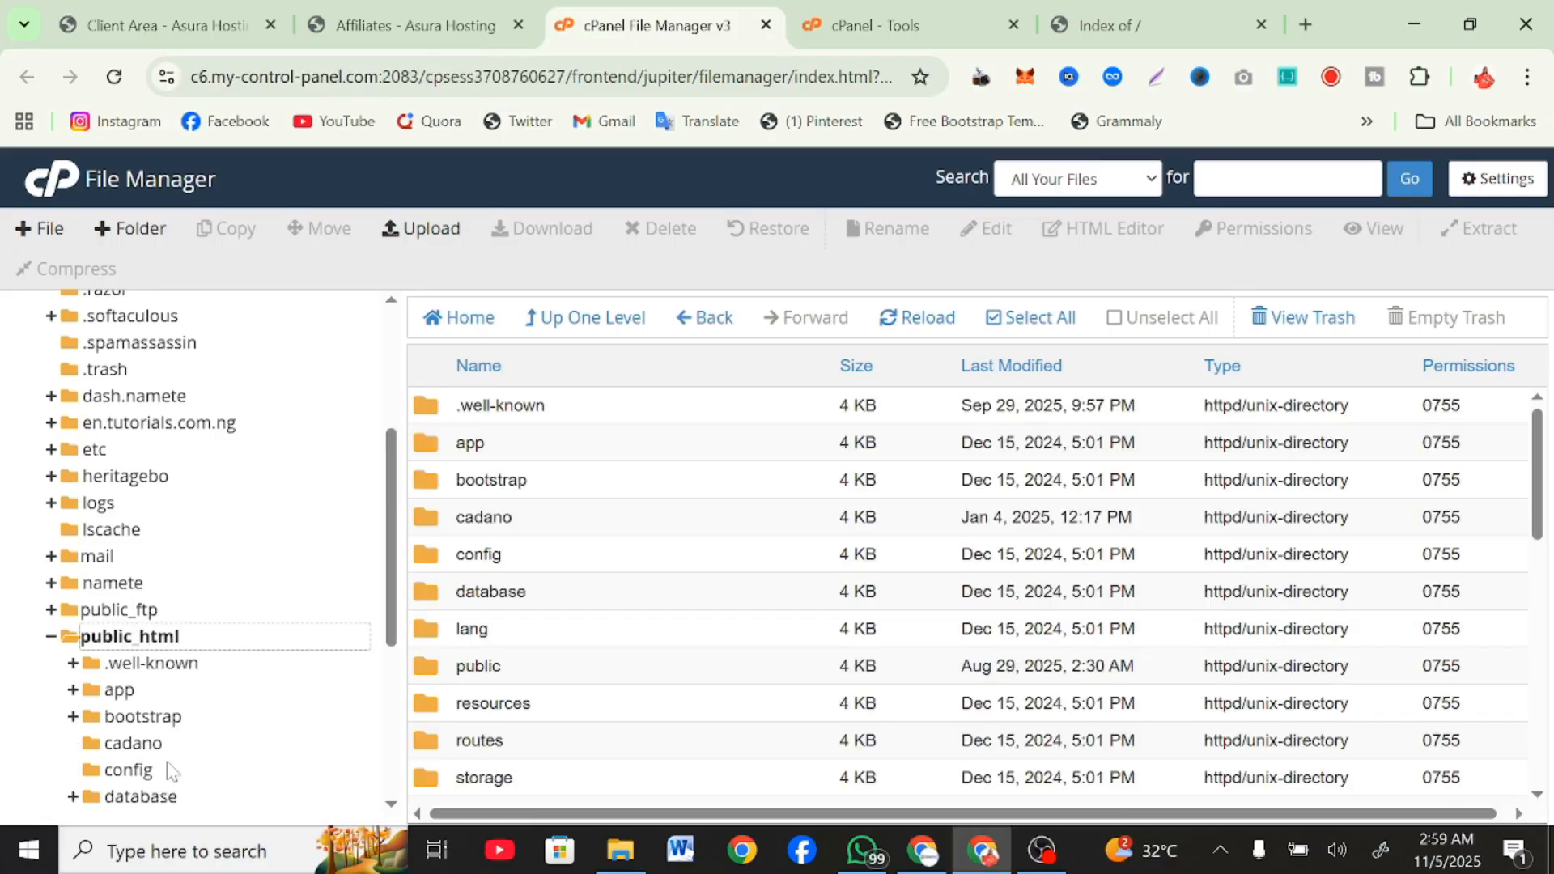
scroll(173, 770, down, 5)
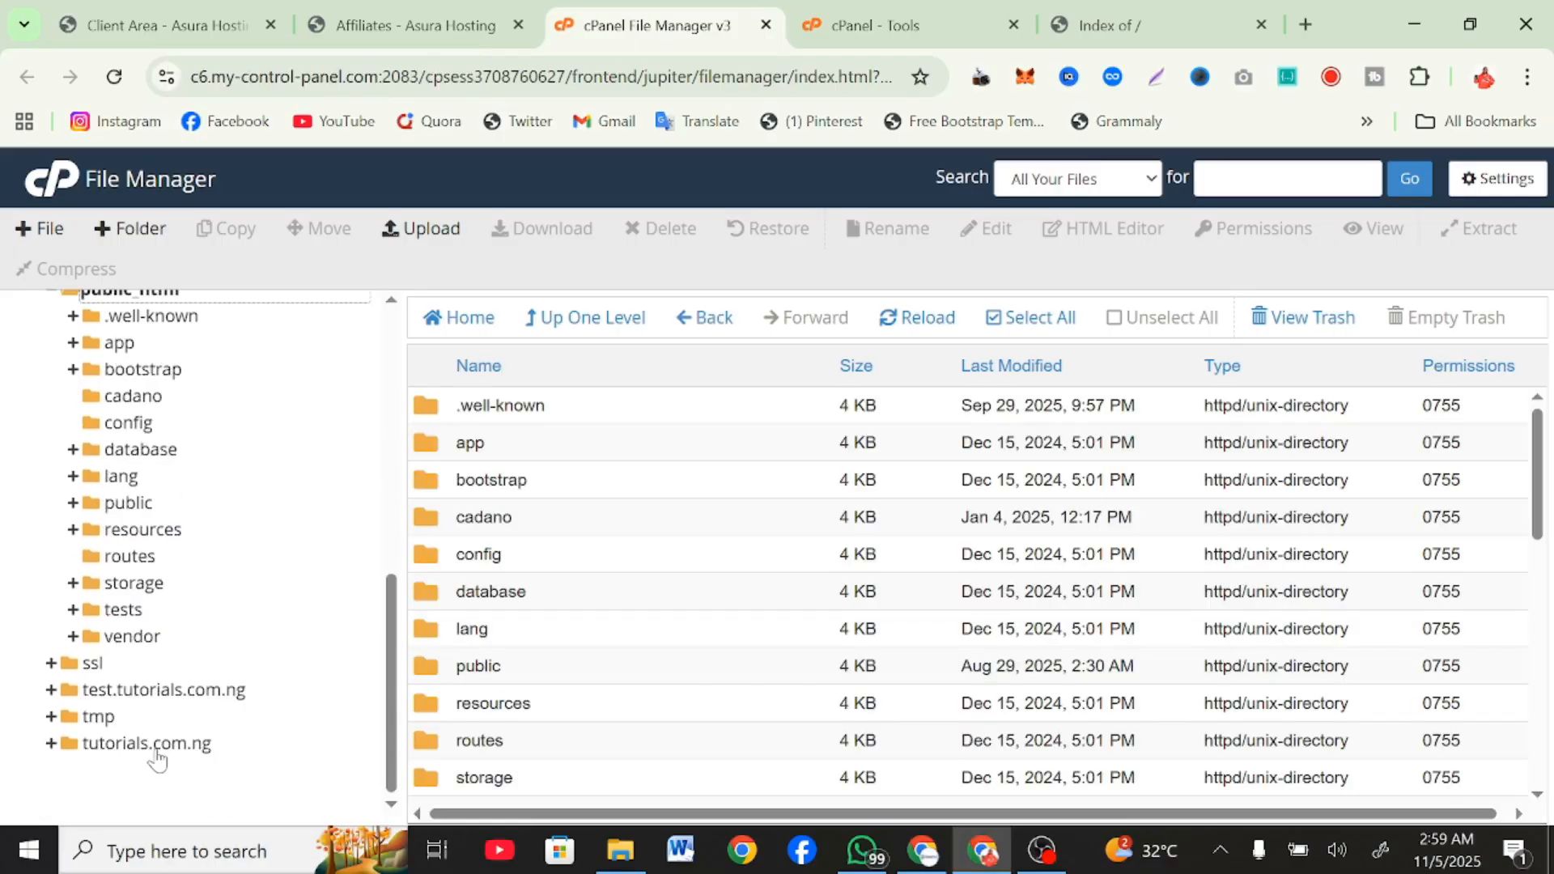
click(156, 752)
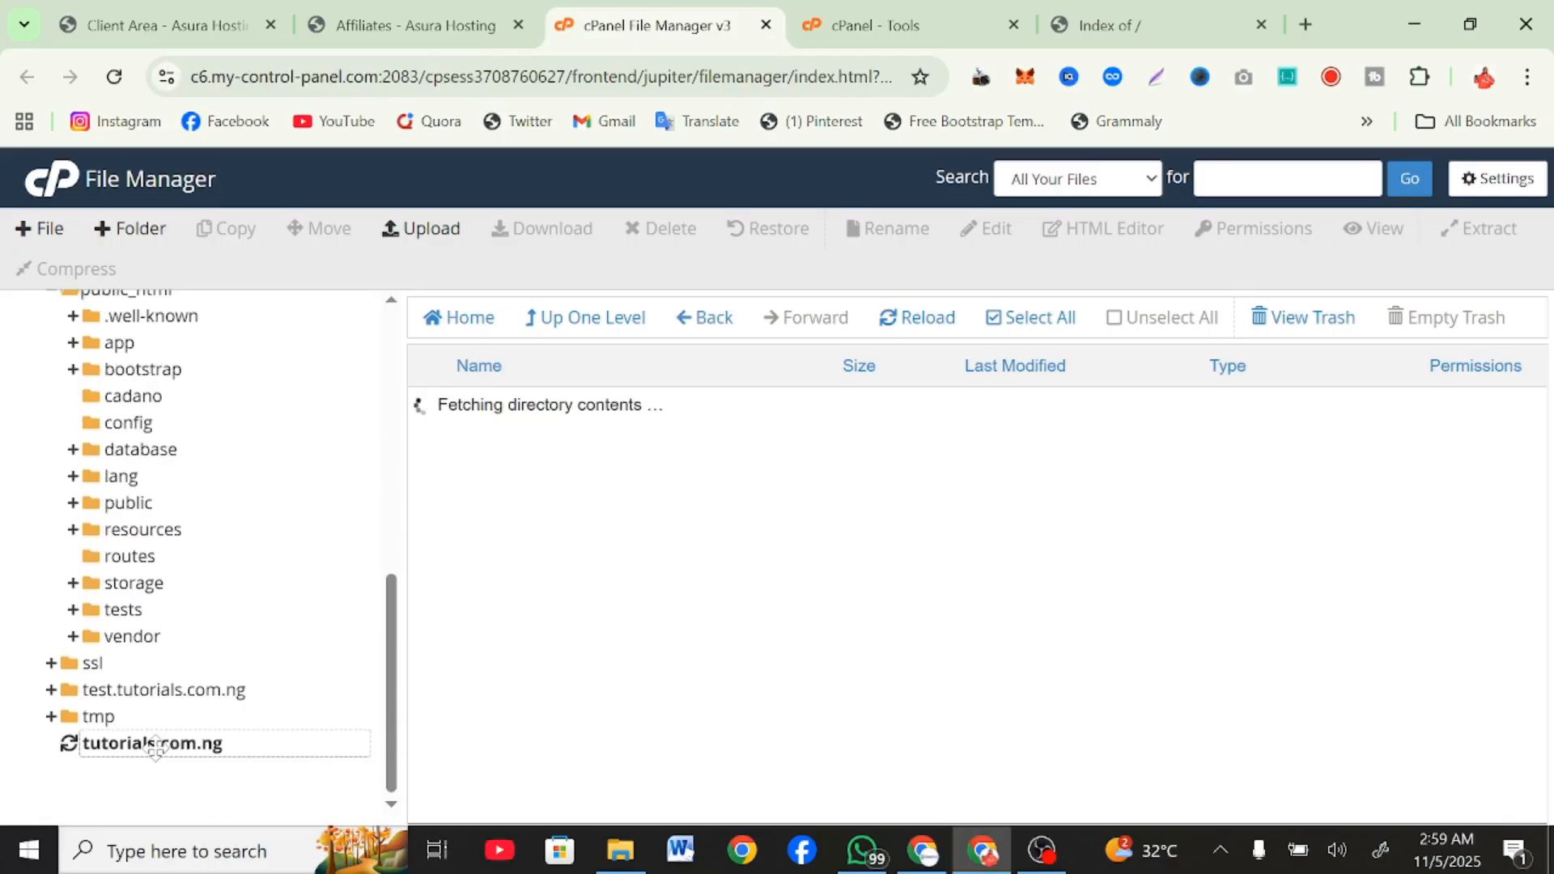
Open Asura Hosting's page for ordering new services and check how many websites/domains the Starter Plan allows.
click(99, 1)
click(460, 201)
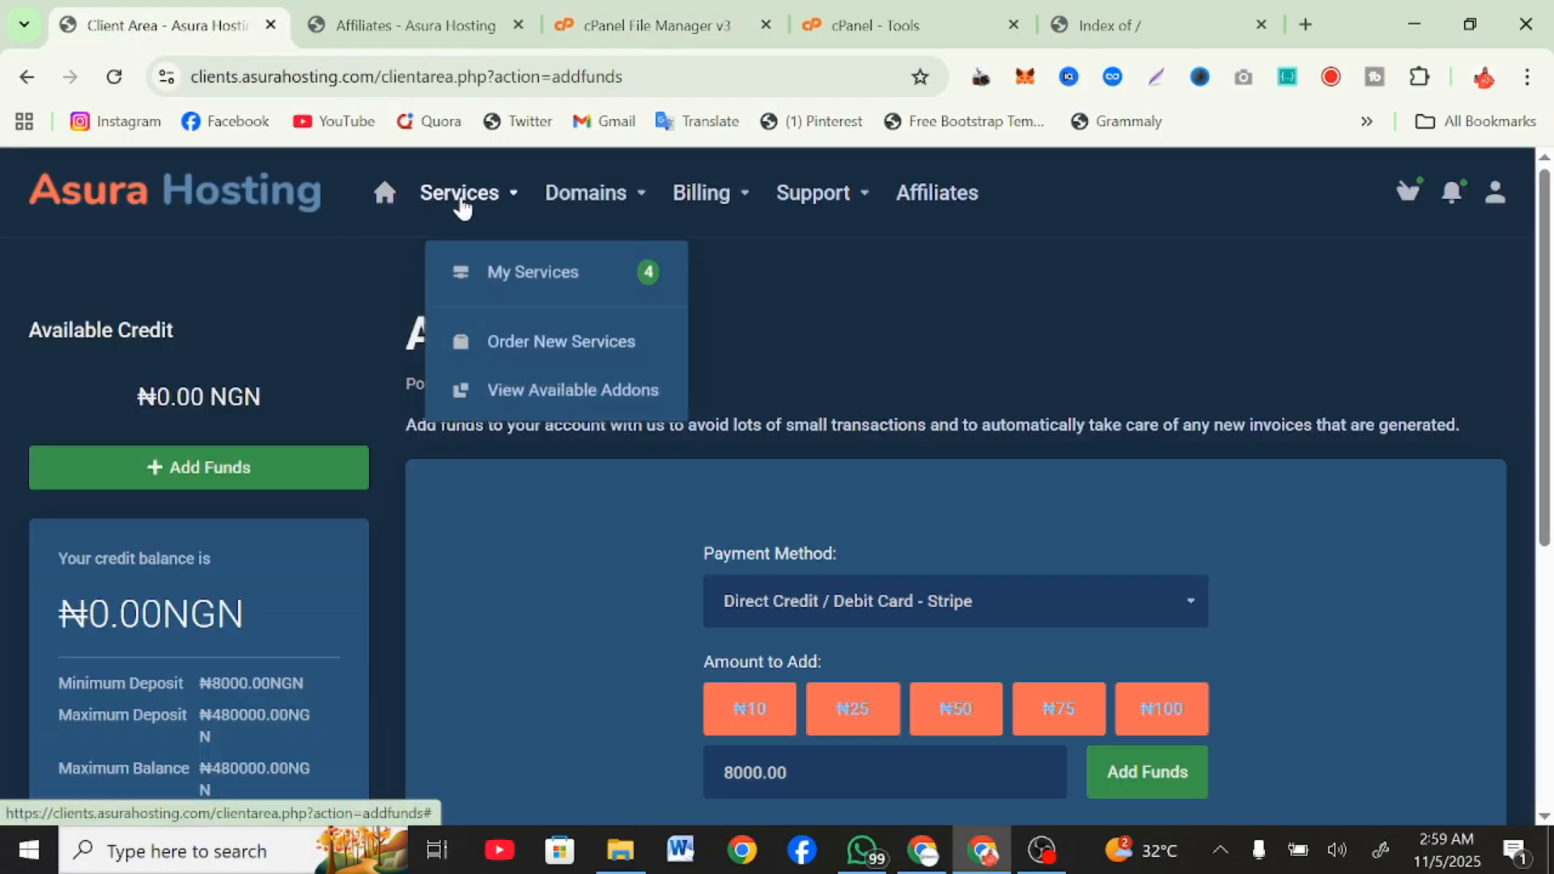
click(546, 361)
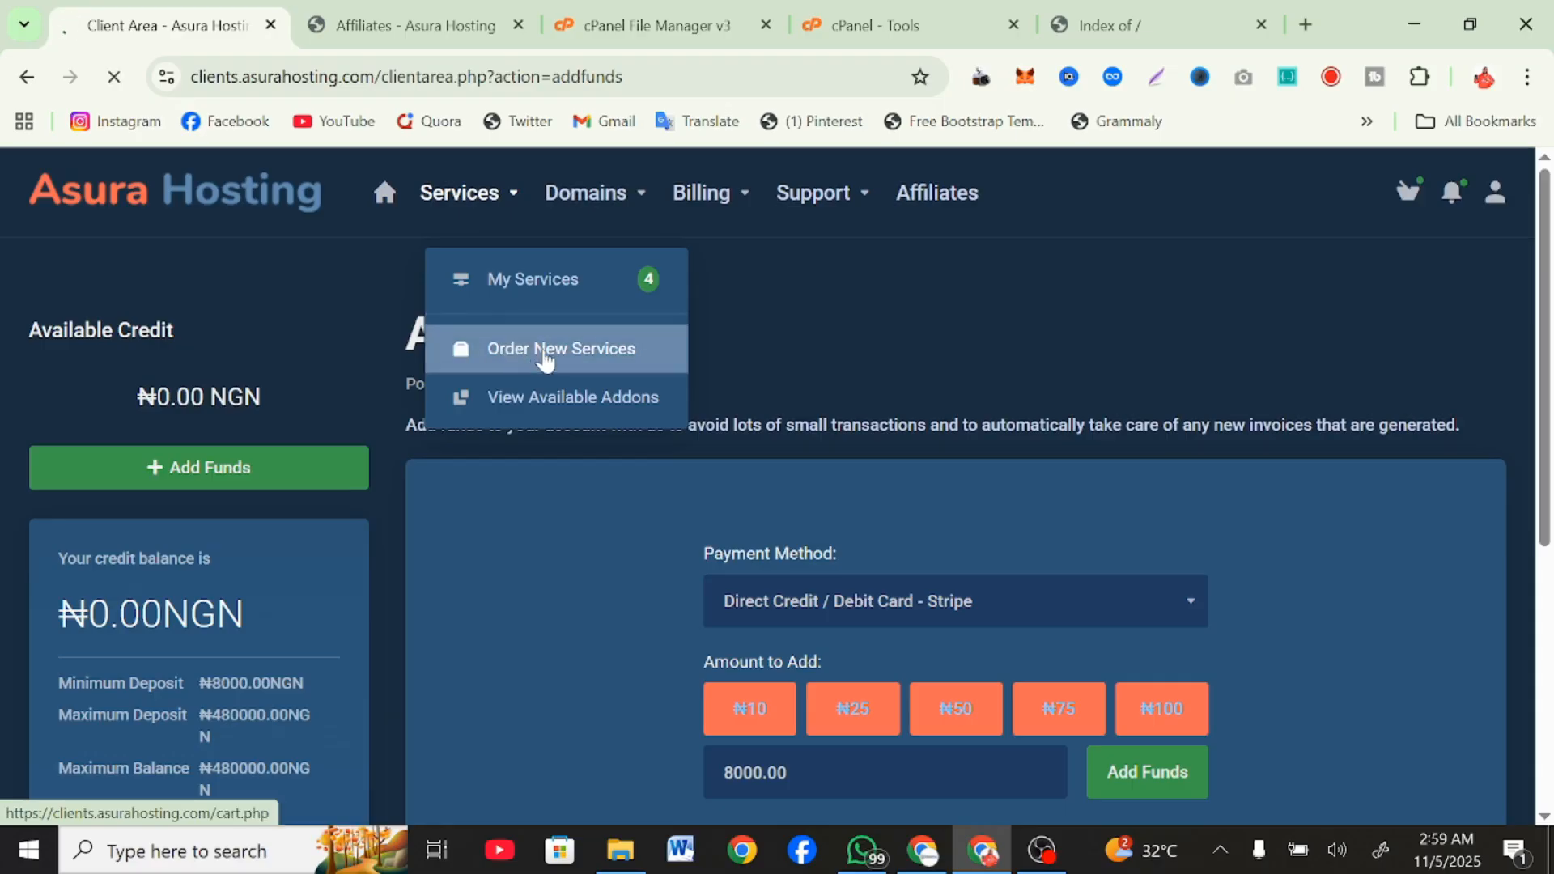
scroll(544, 356, down, 3)
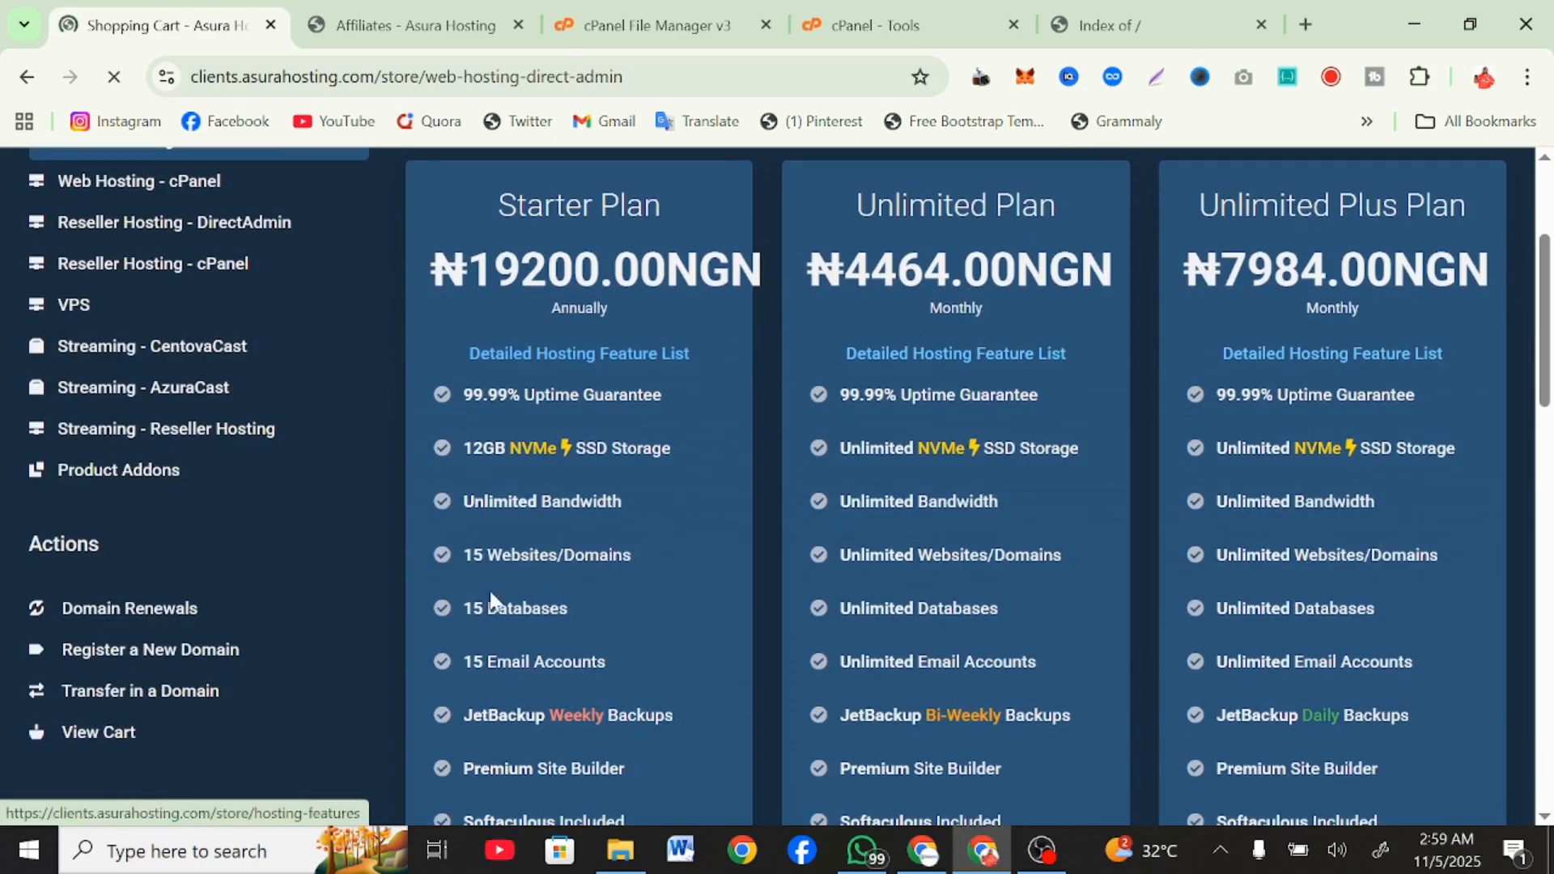
drag(429, 554, 584, 565)
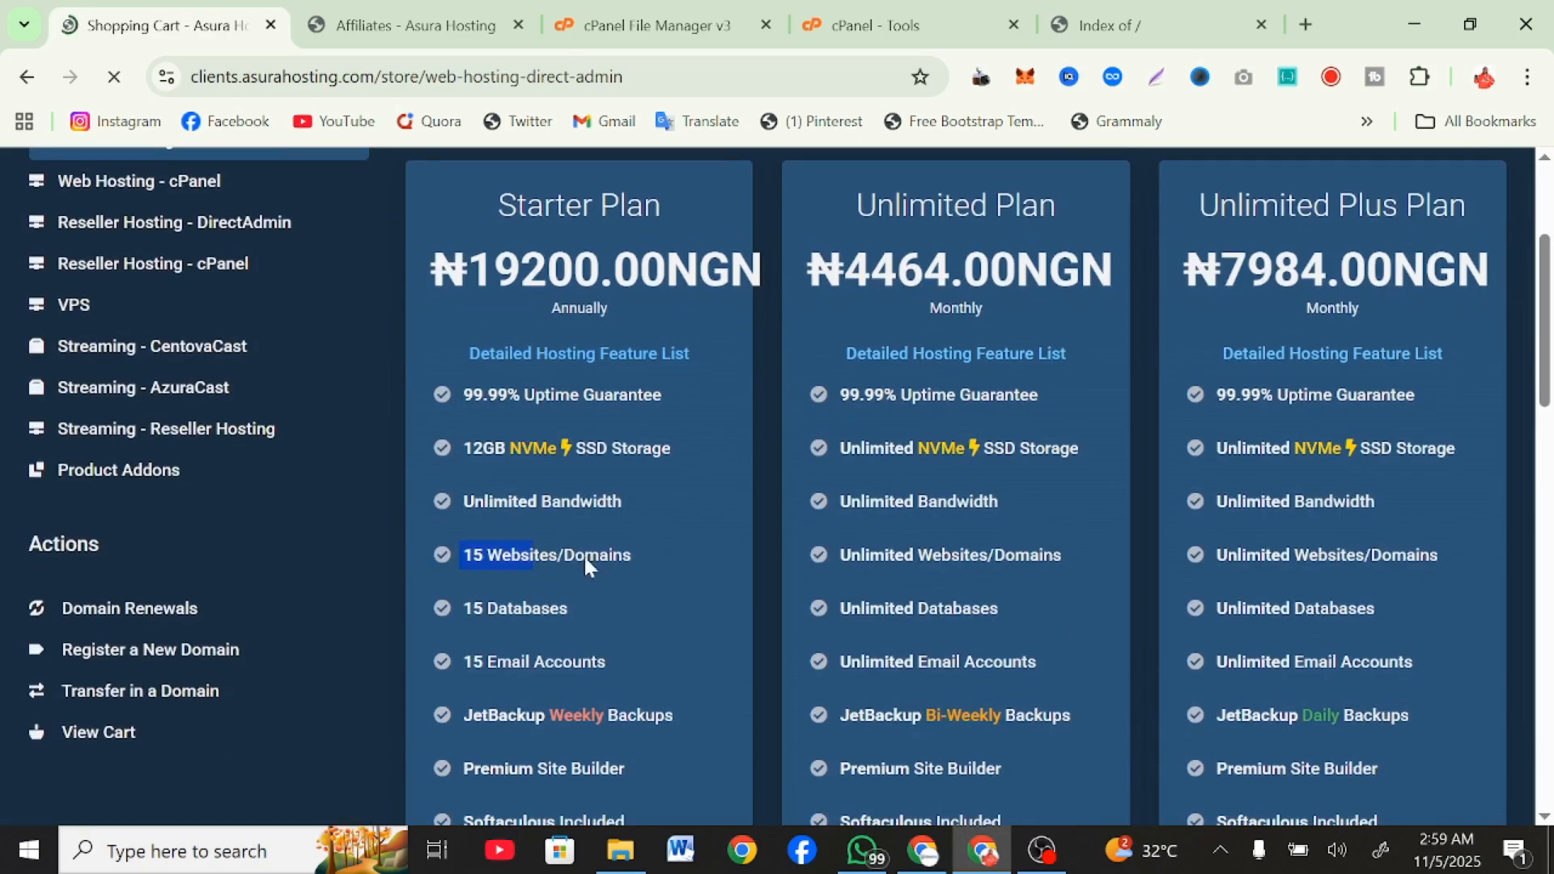
click(642, 573)
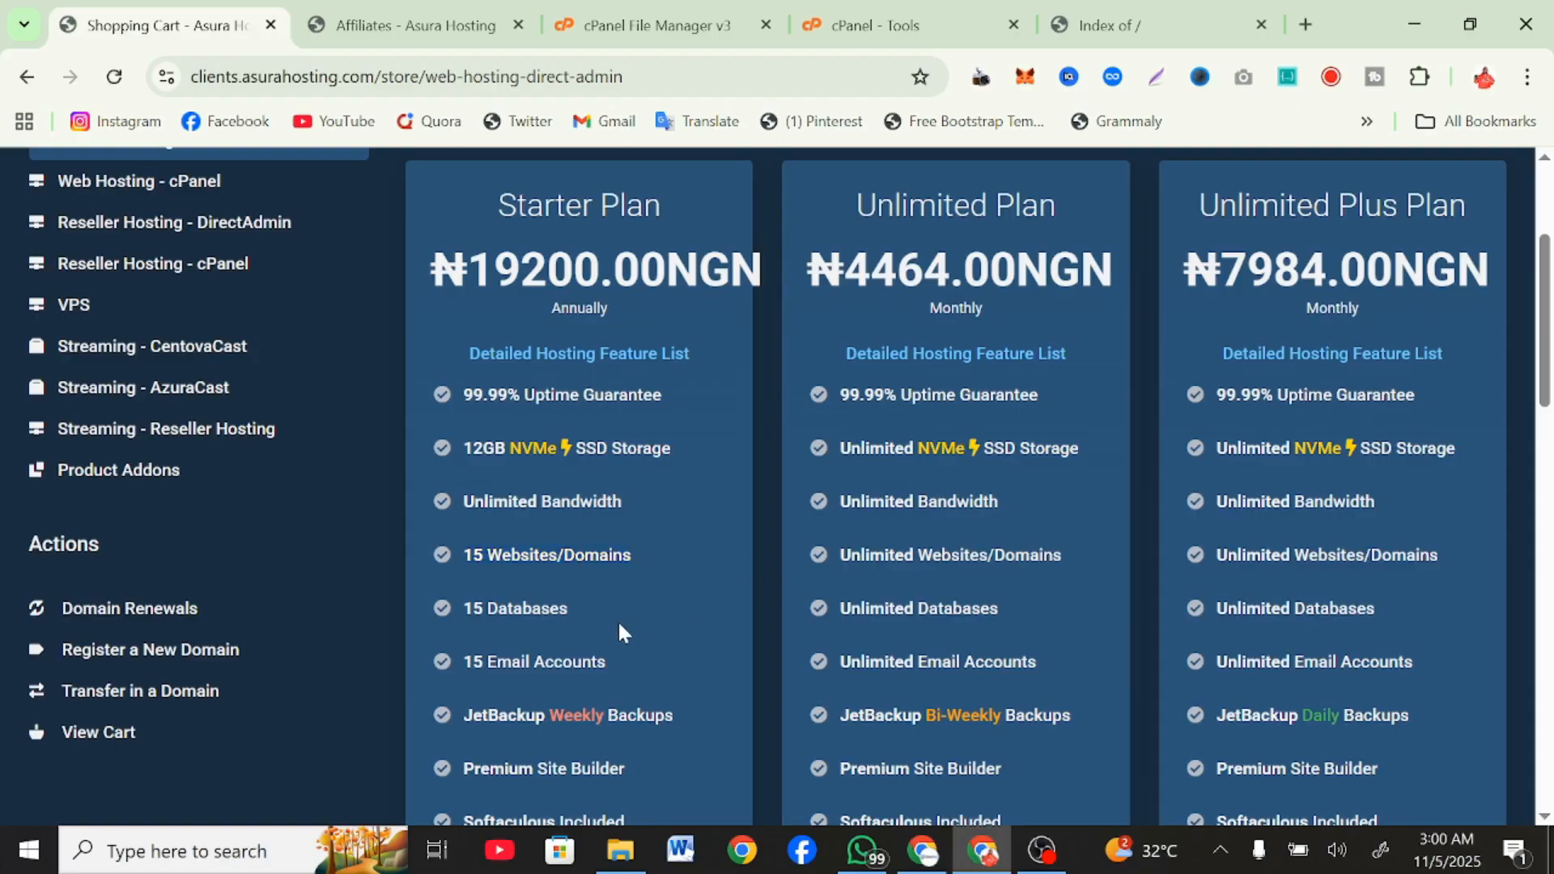
drag(662, 541, 451, 554)
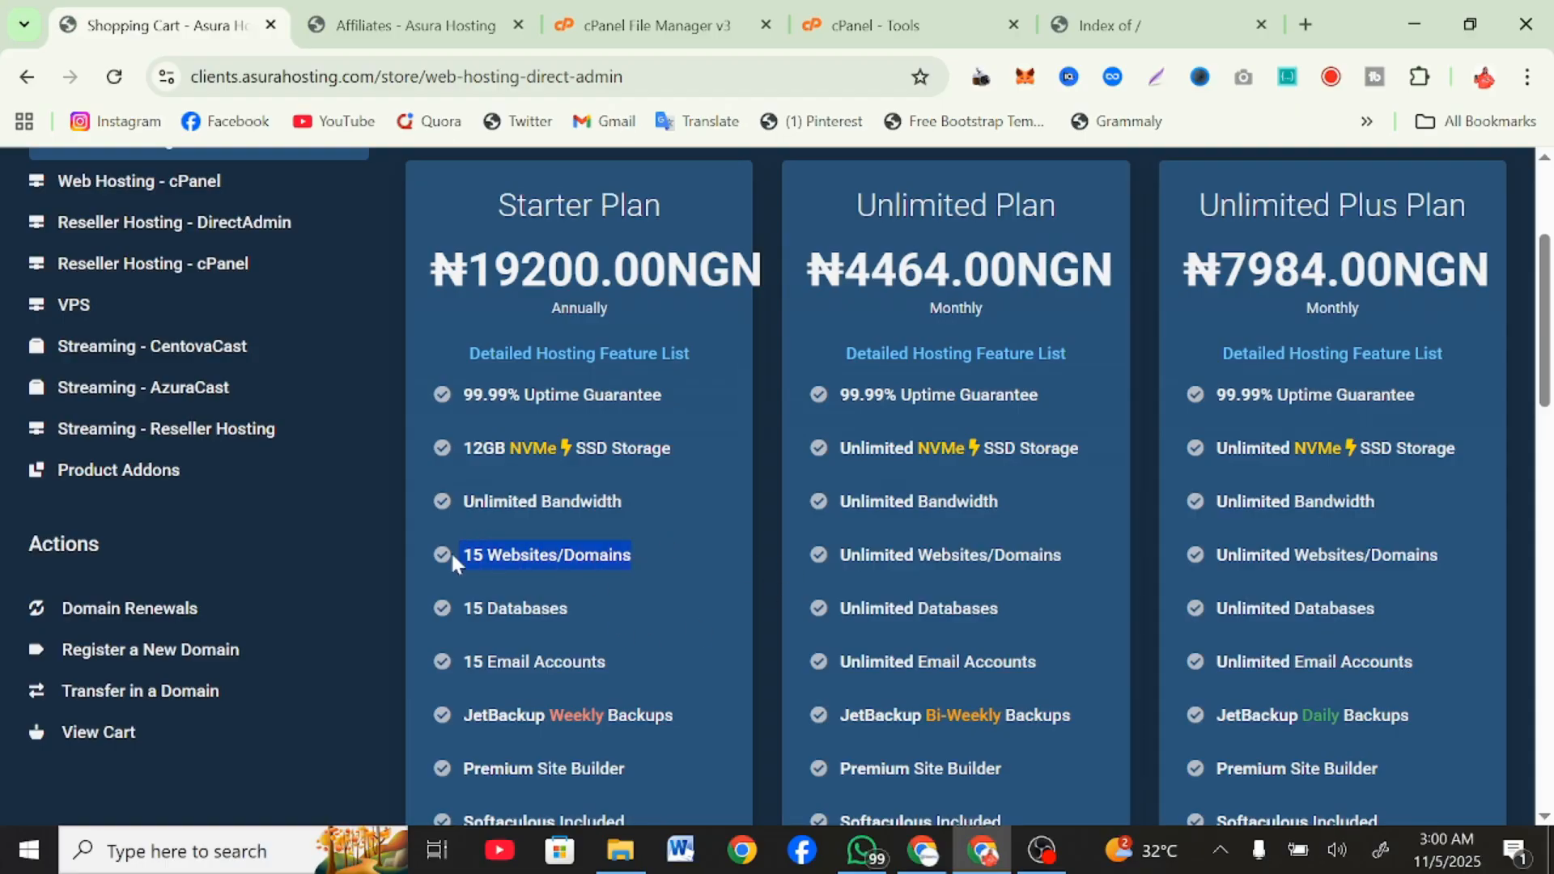
scroll(450, 555, down, 2)
scroll(450, 554, up, 1)
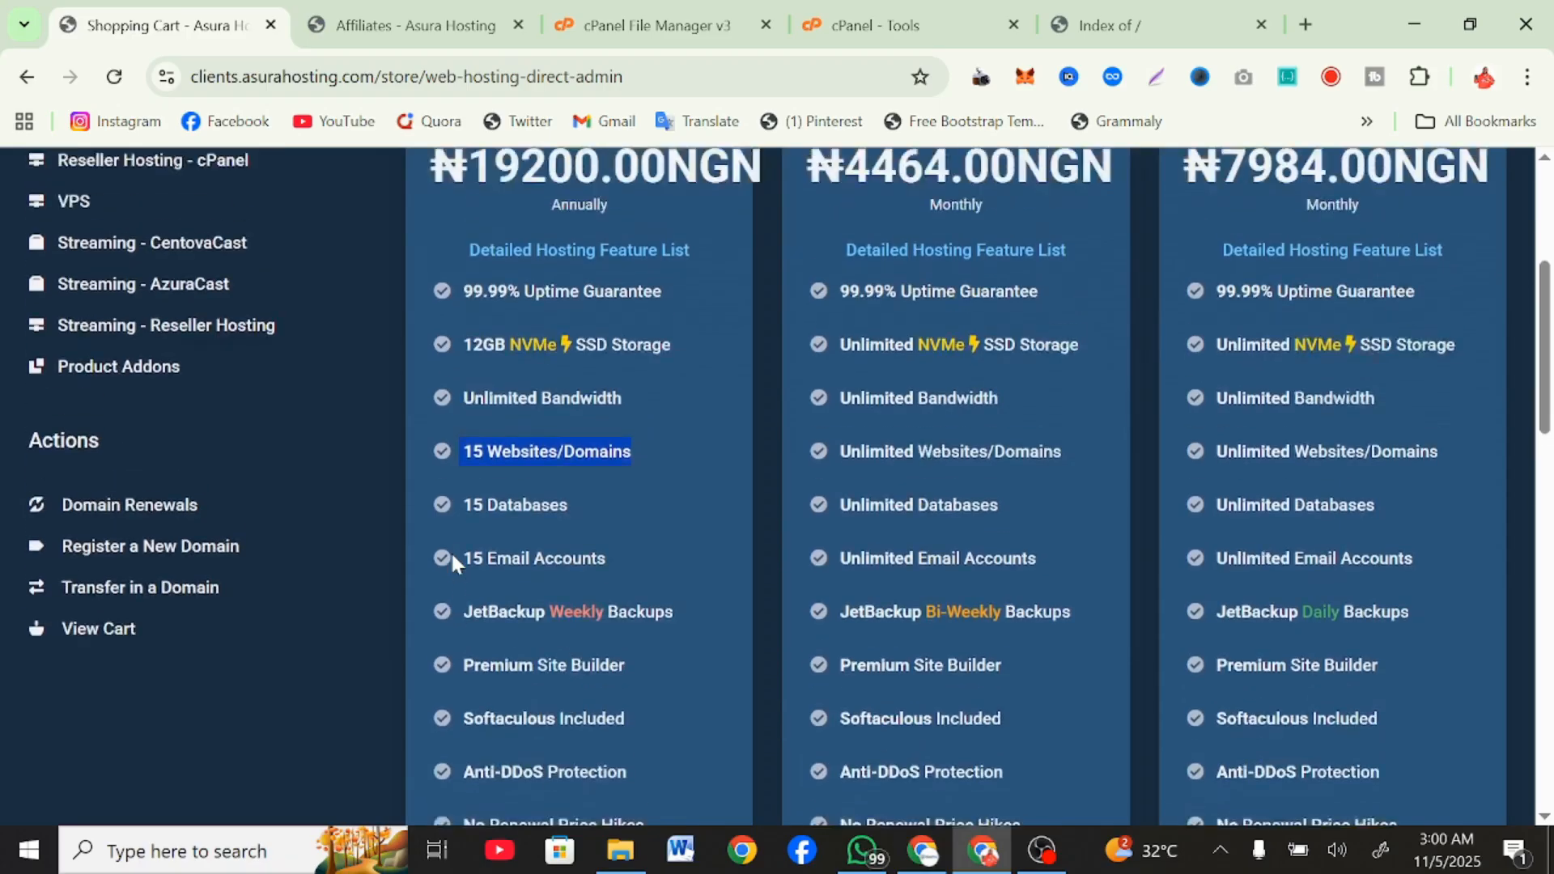
Return to the cPanel File Manager and collapse the public_html folder in the directory tree.
click(647, 24)
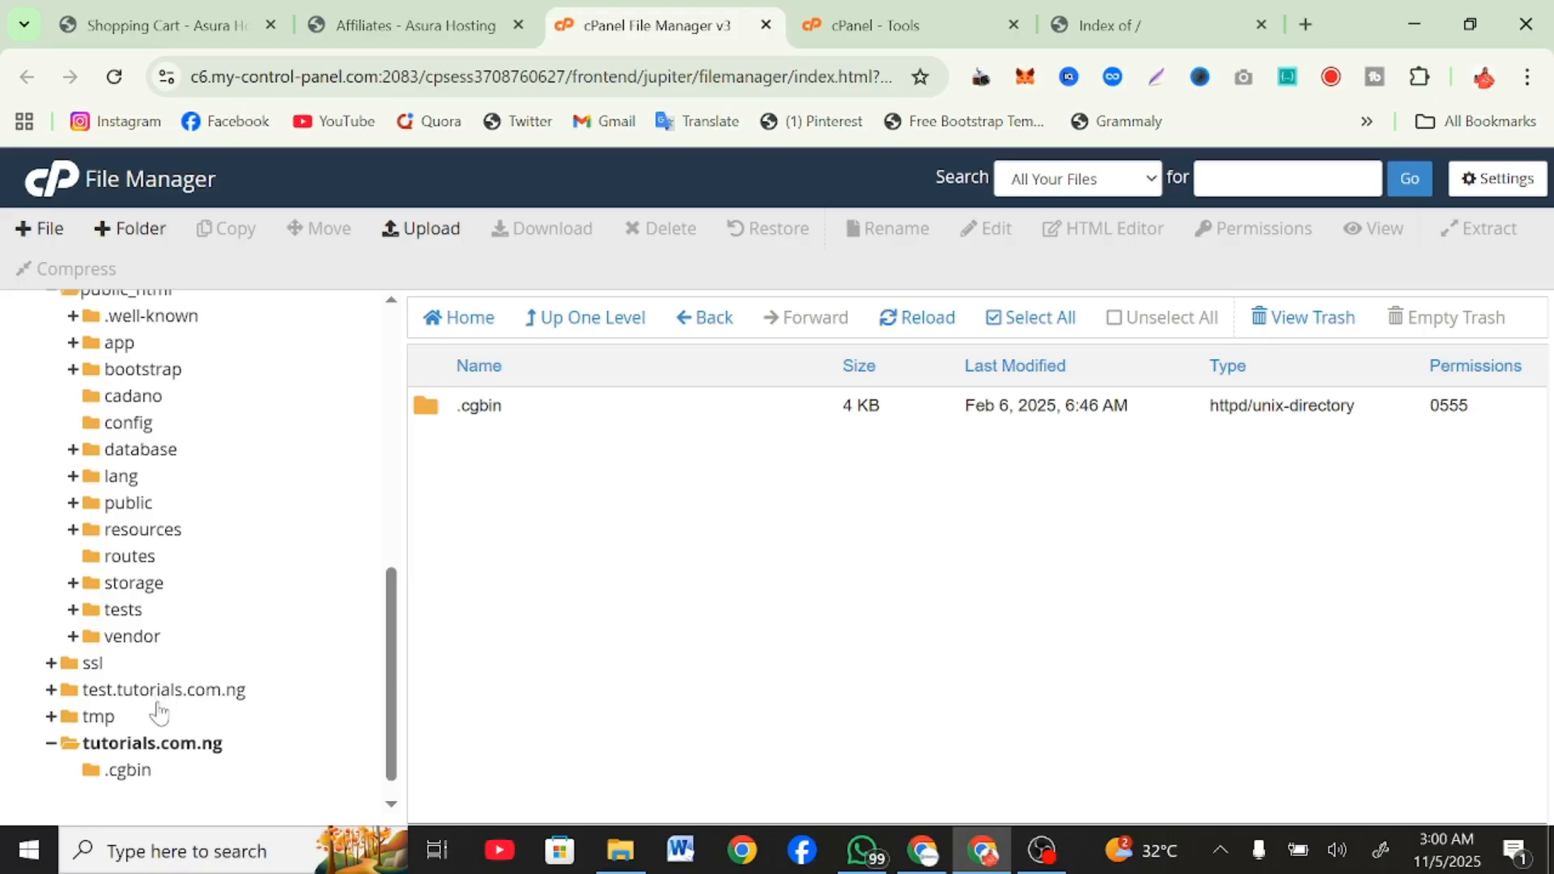
scroll(166, 423, up, 1)
scroll(166, 422, up, 3)
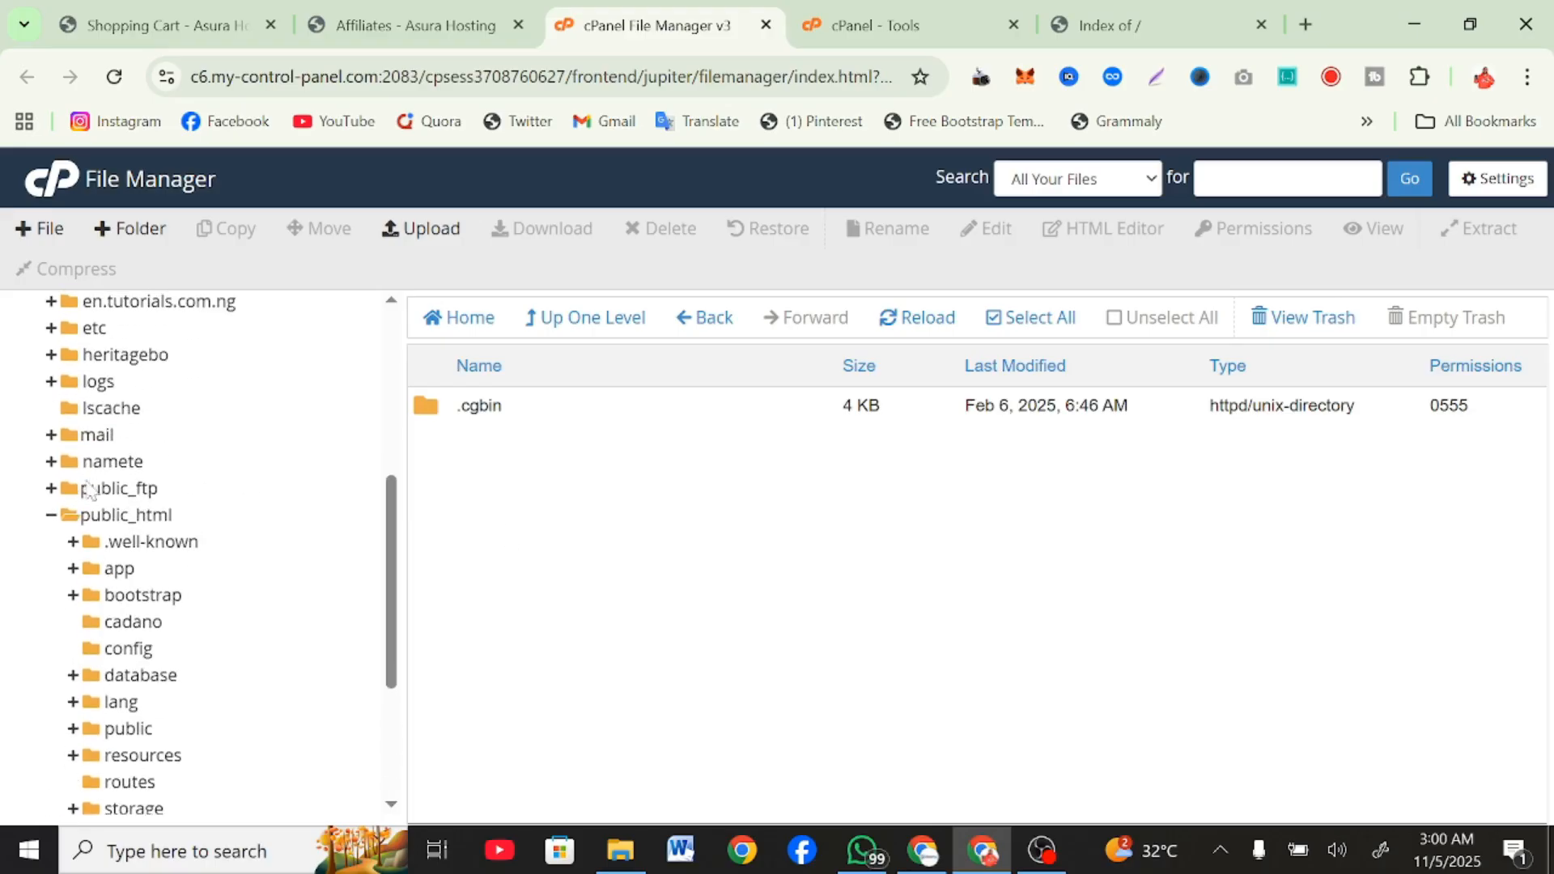
click(52, 516)
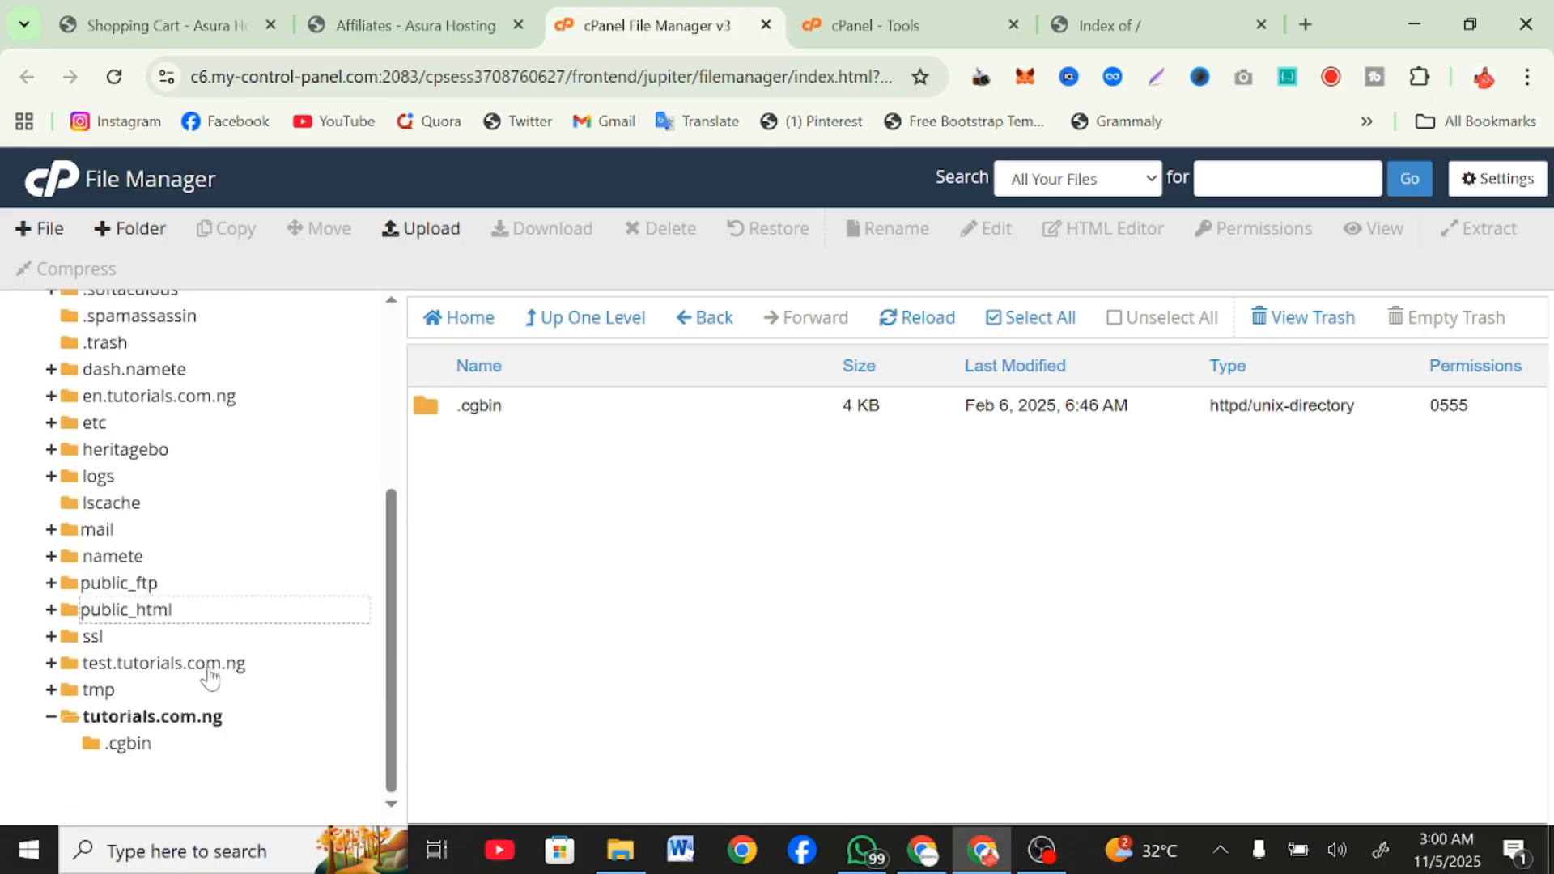
Upload codecanyon-45903171-smmcrowd-marketplace-of-smm-services.zip from the local SMM PANEL folder to the tutorials.com.ng folder and return to that folder.
click(186, 718)
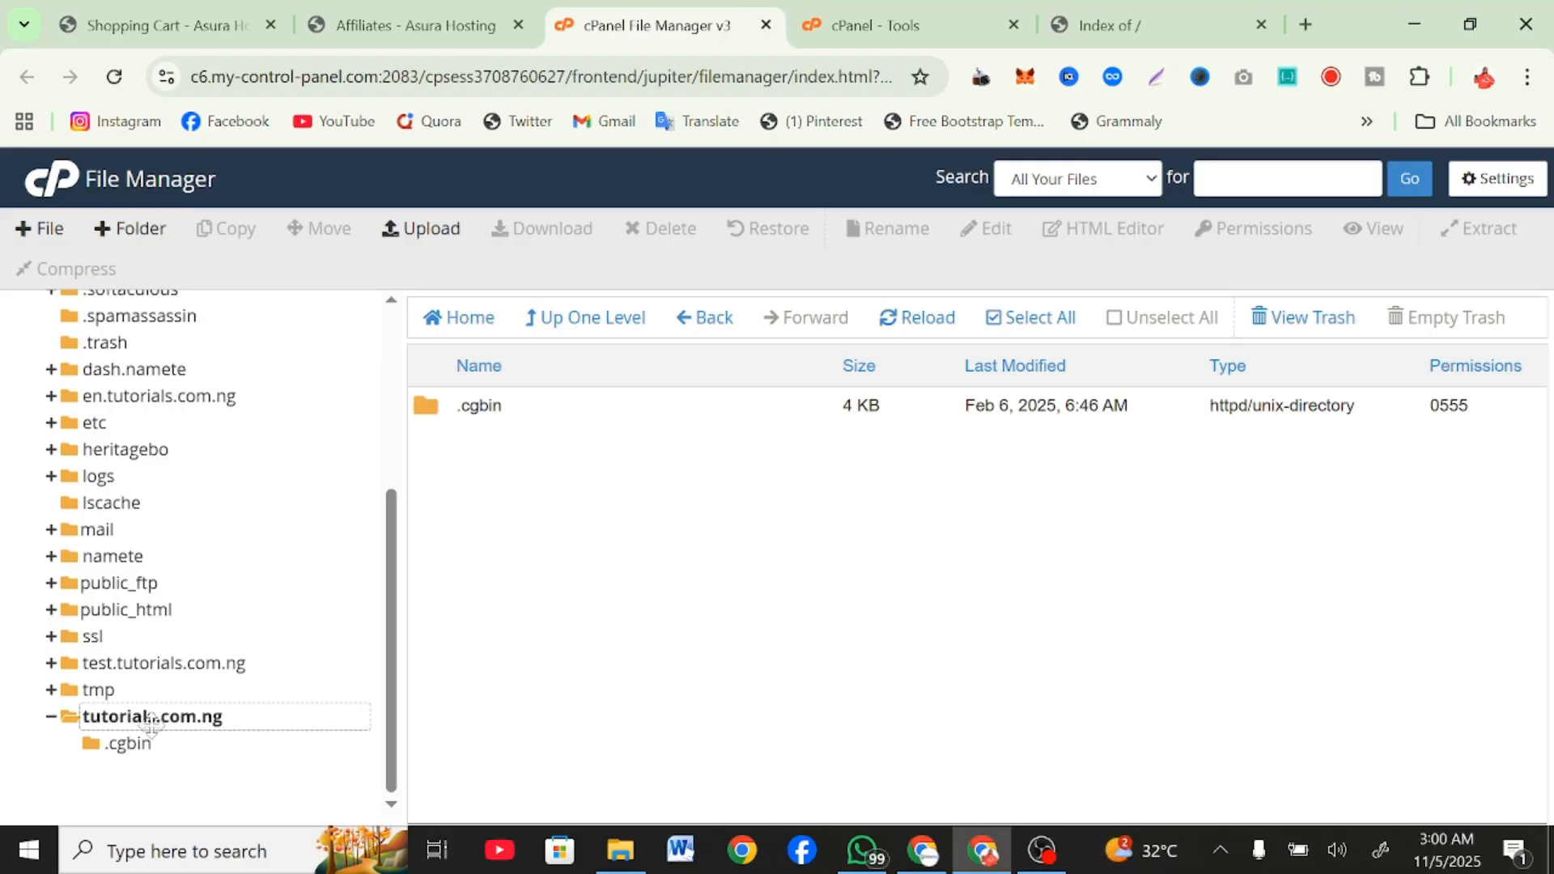
click(422, 230)
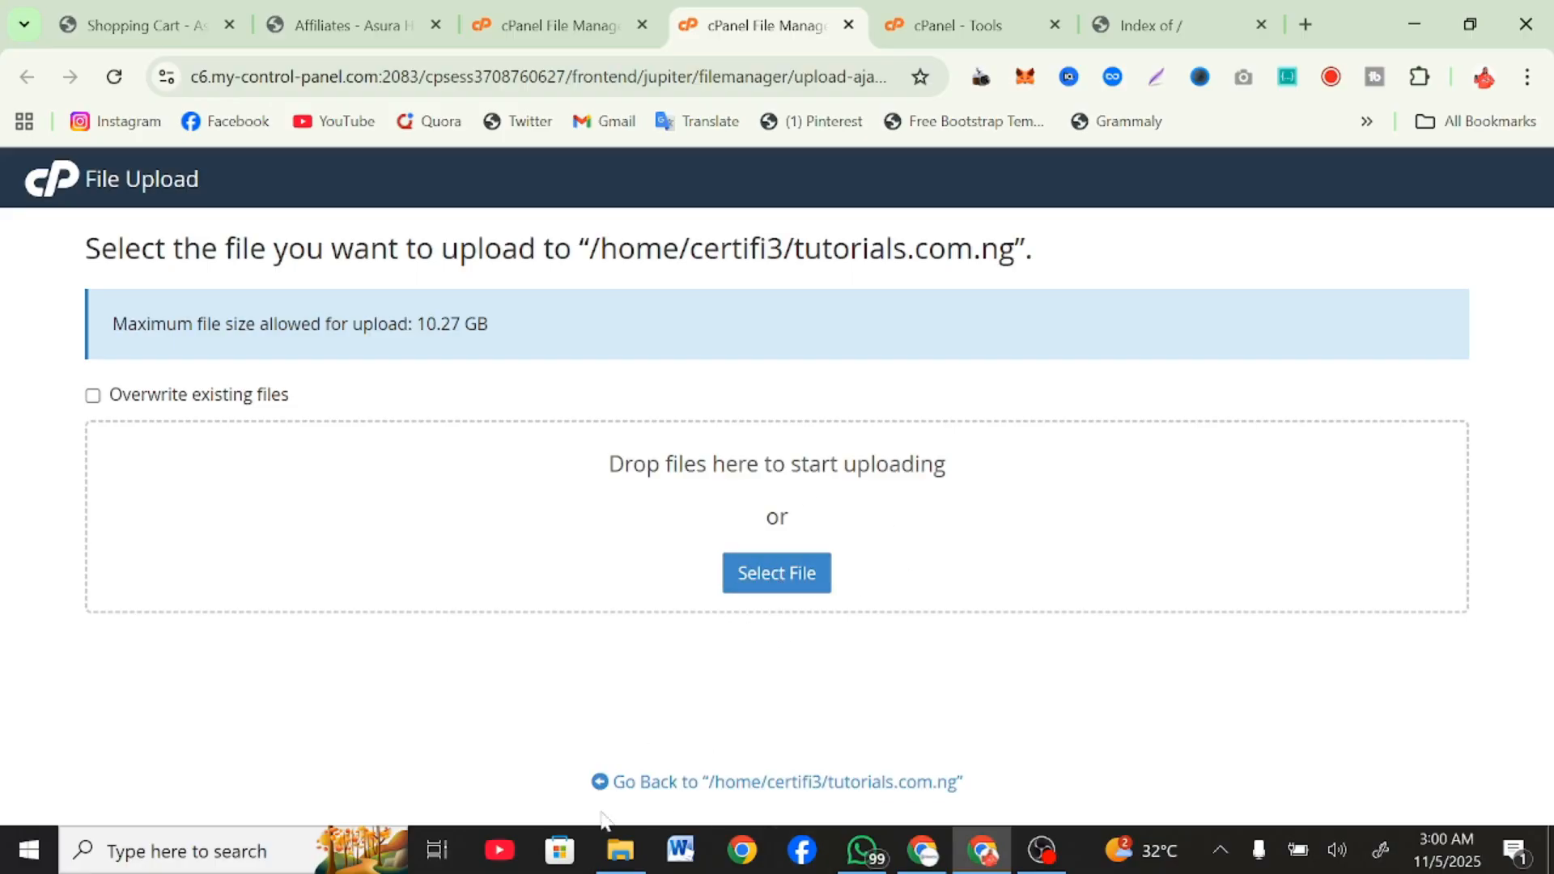
click(620, 850)
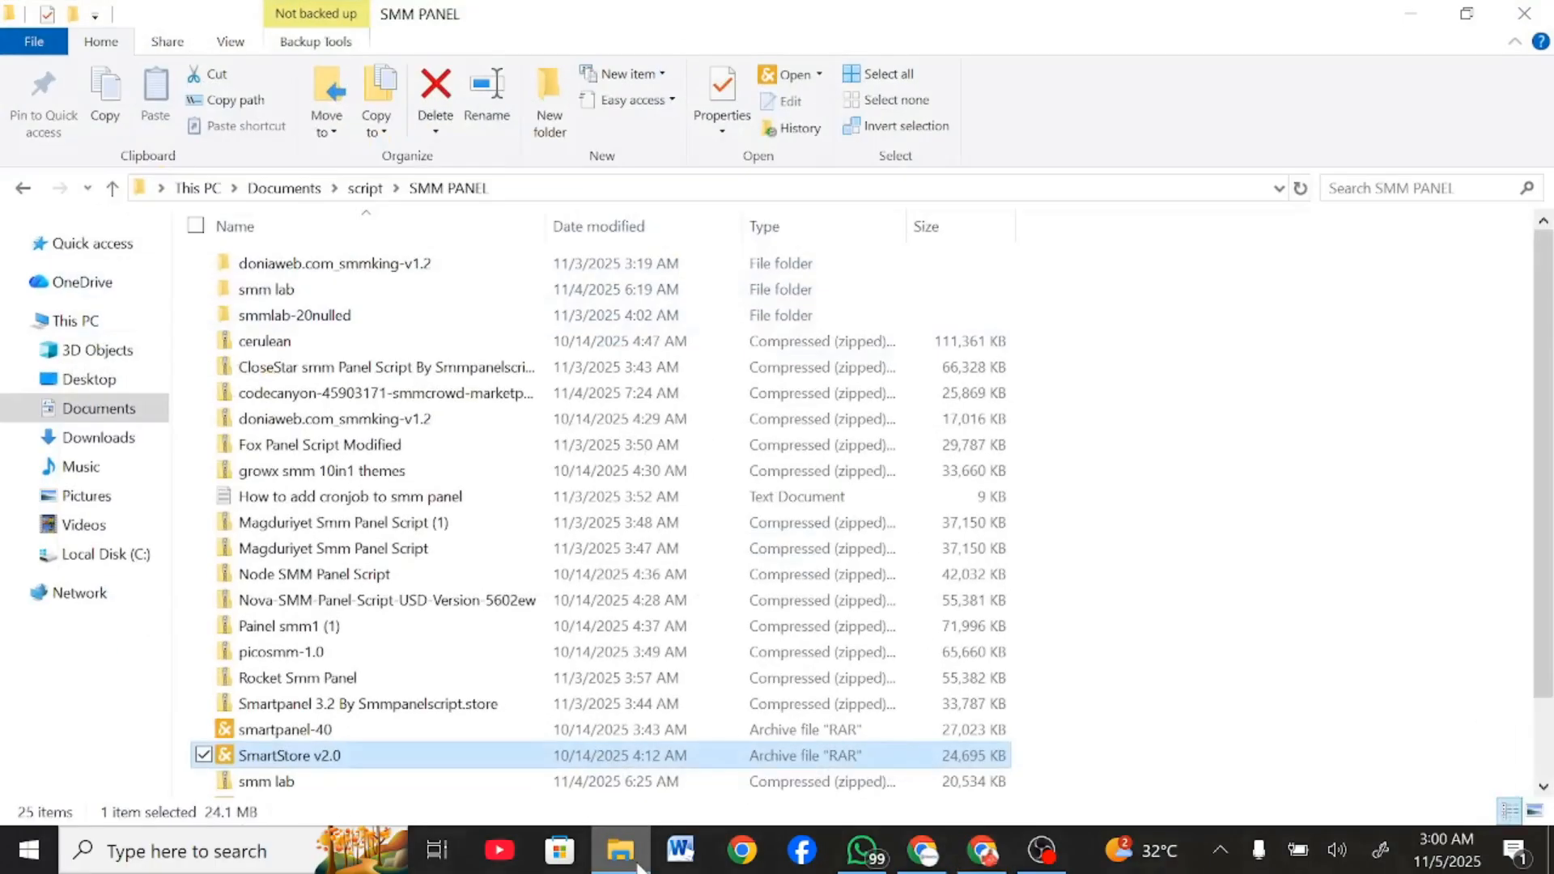
click(1469, 14)
scroll(779, 441, down, 1)
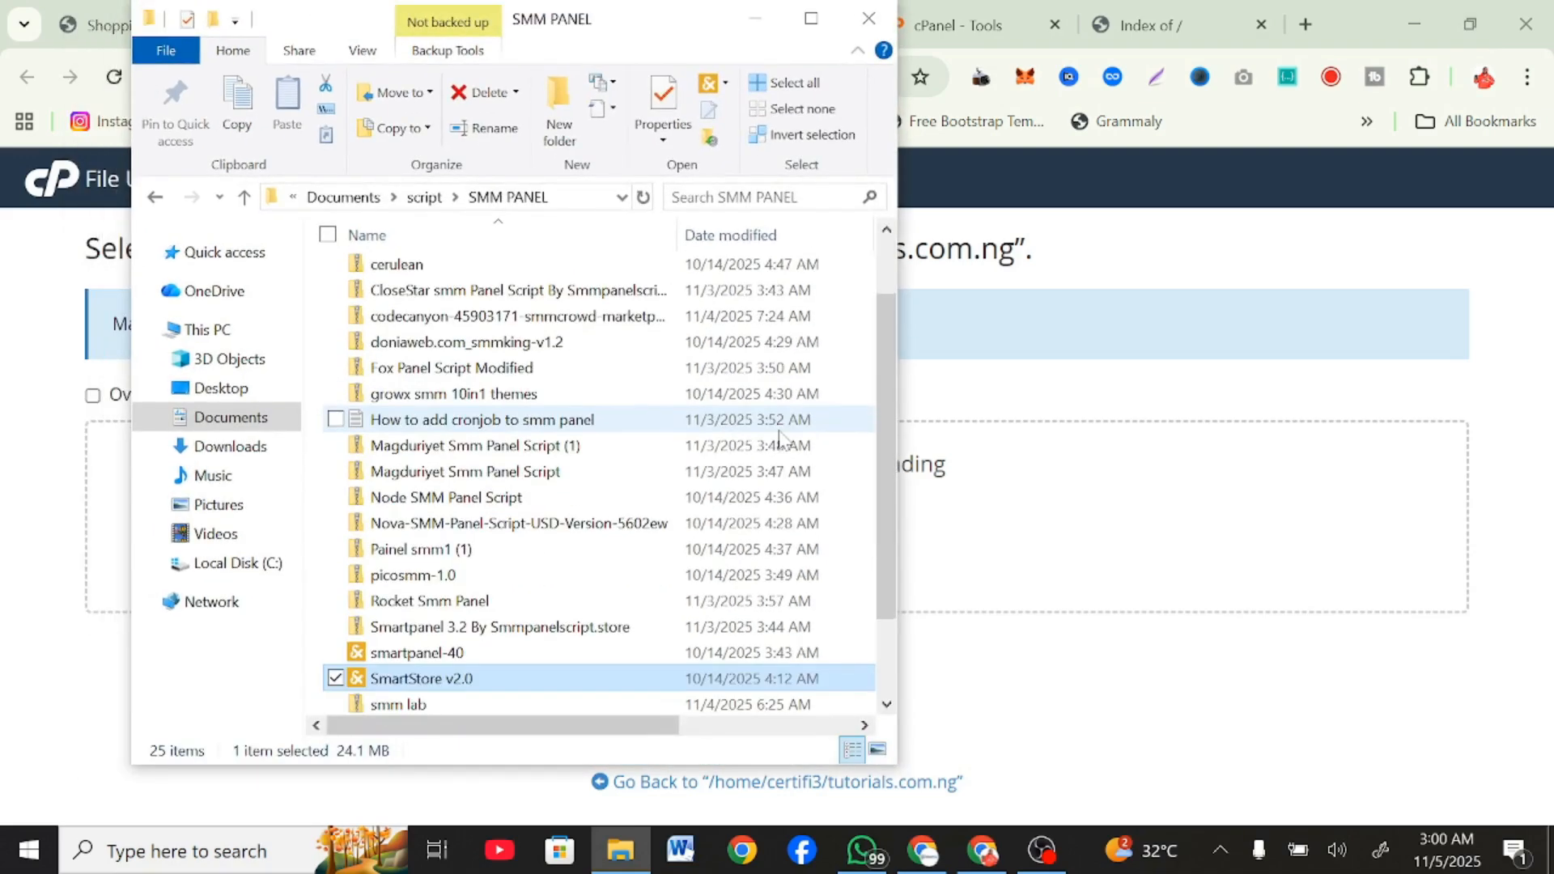
scroll(780, 441, up, 1)
click(561, 403)
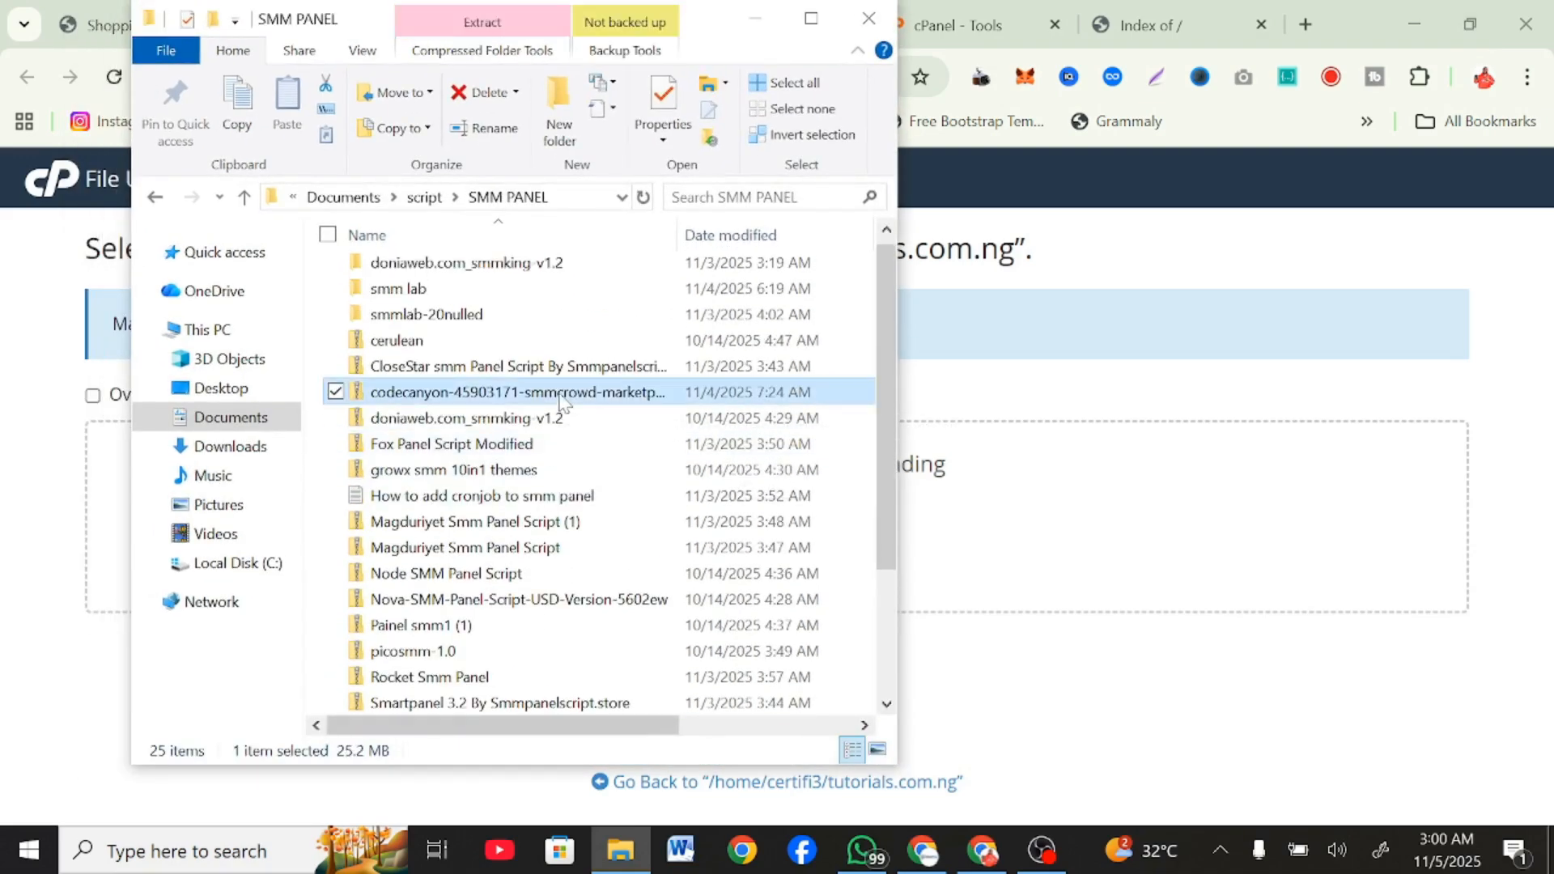
drag(561, 399, 1010, 542)
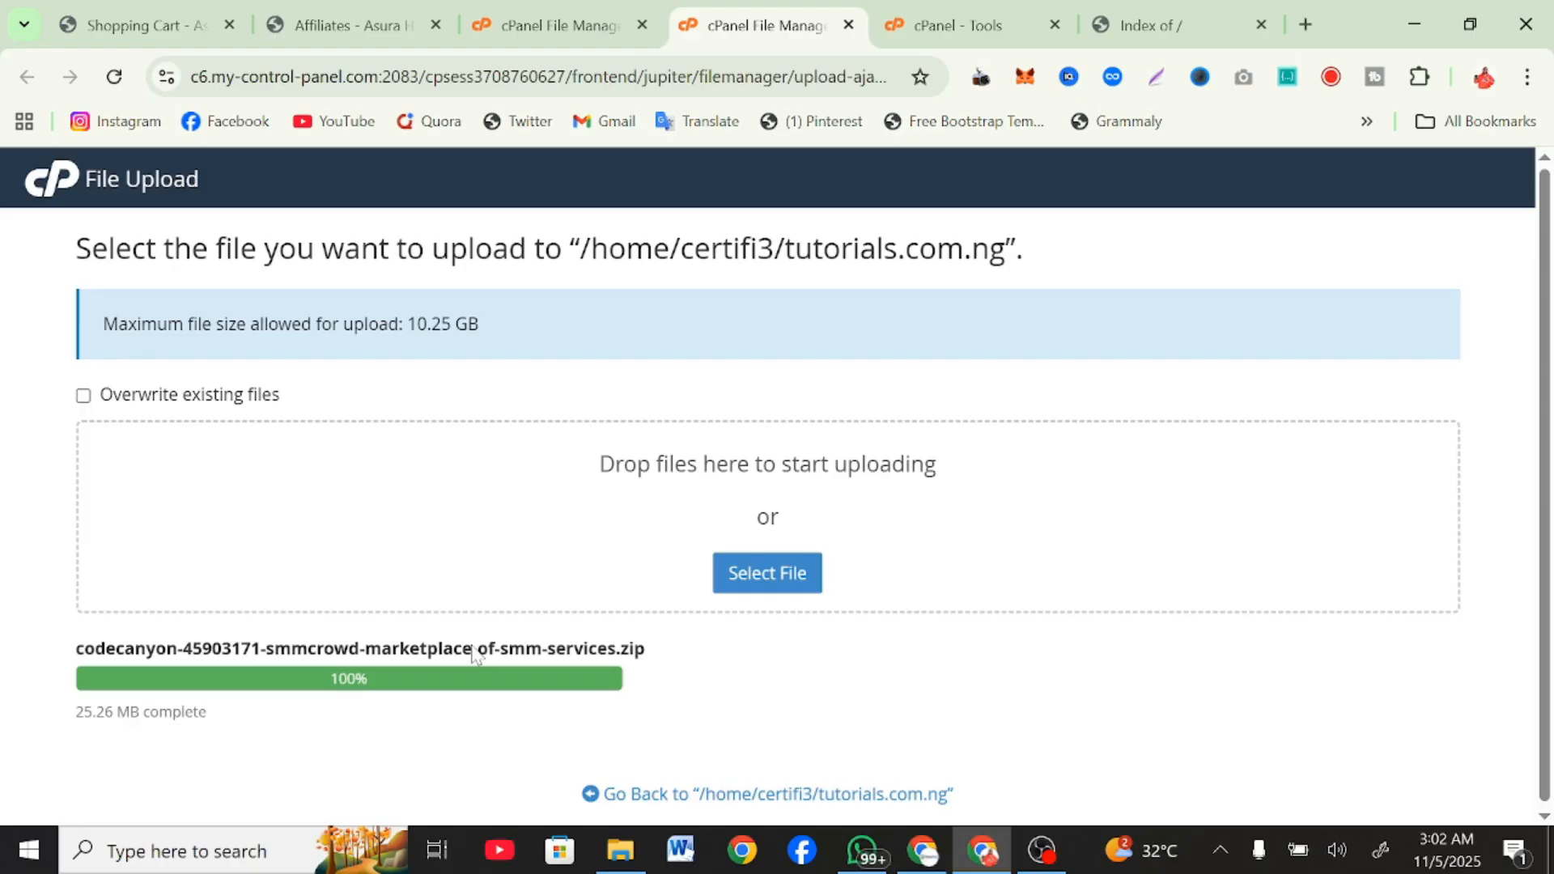
click(741, 794)
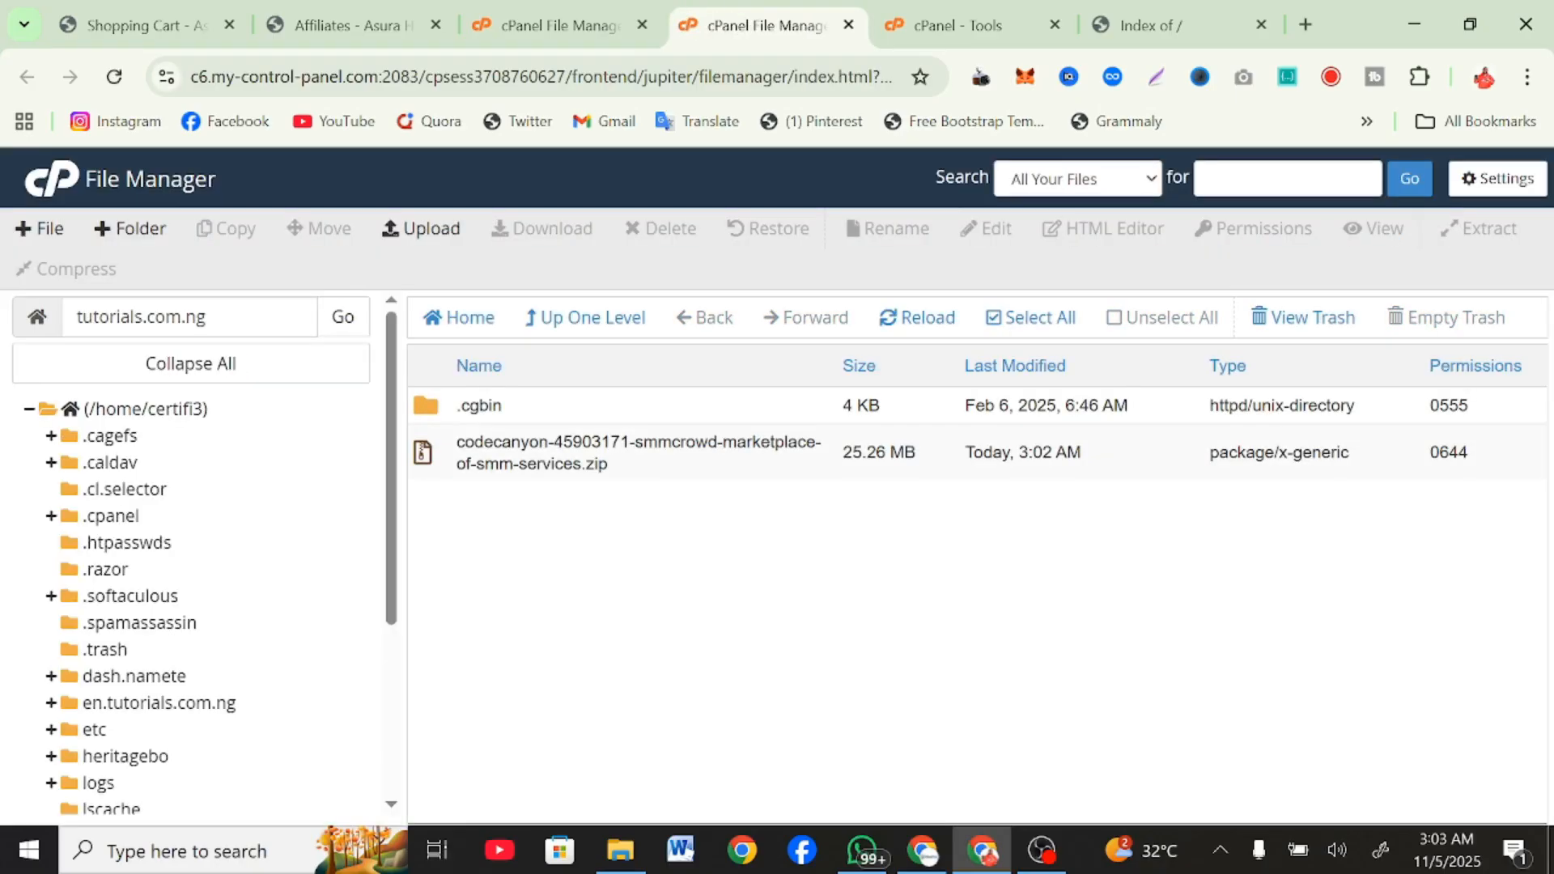
Extract the uploaded smmcrowd zip archive inside the tutorials.com.ng folder and dismiss the extraction results.
right_click(659, 460)
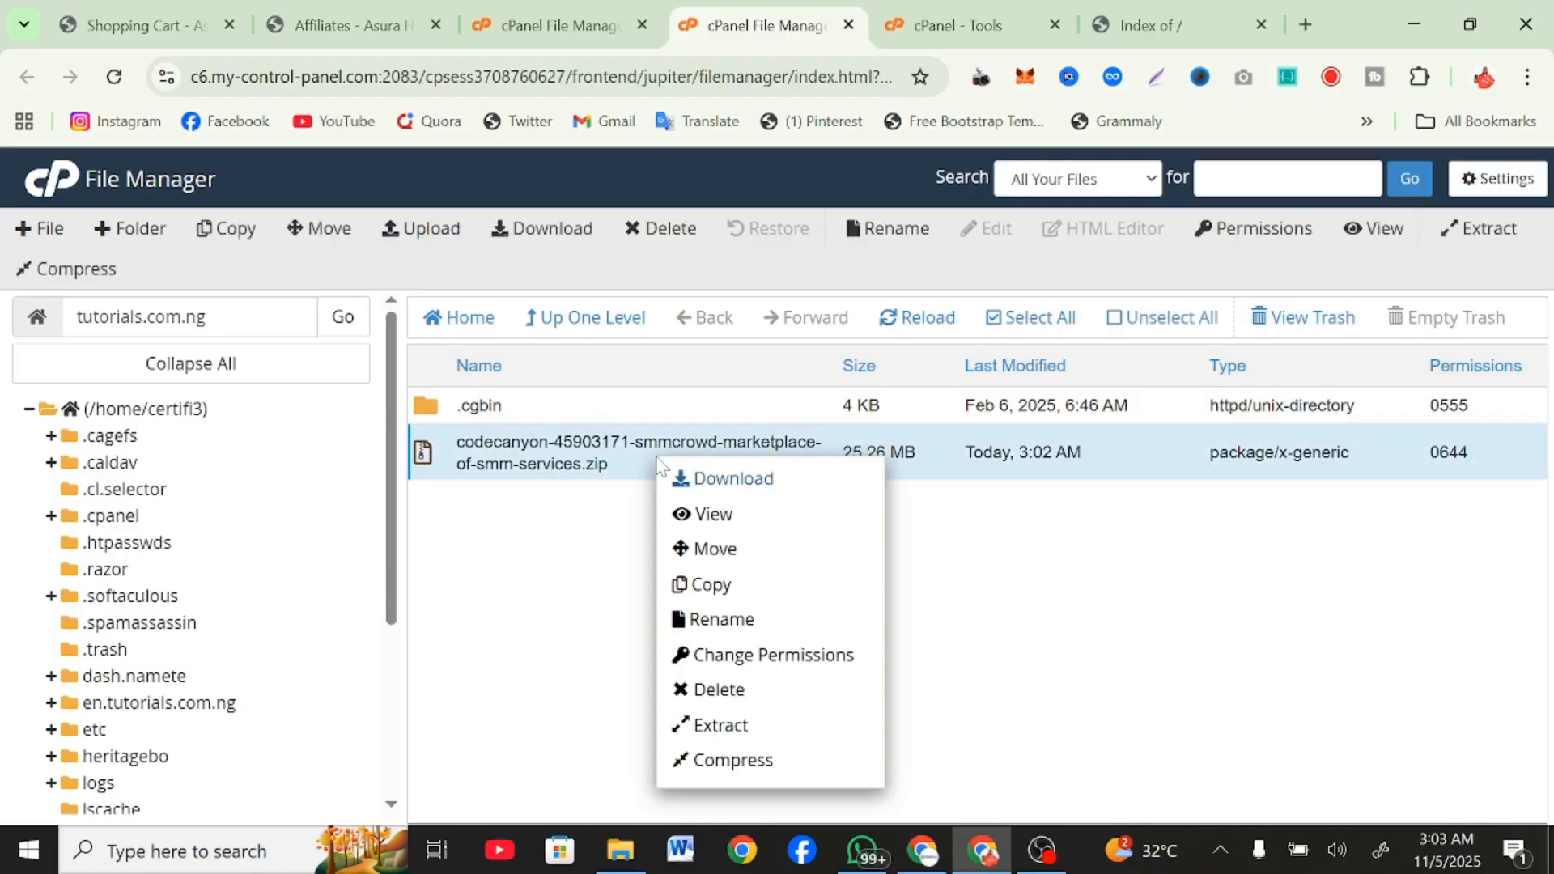
click(728, 726)
click(950, 623)
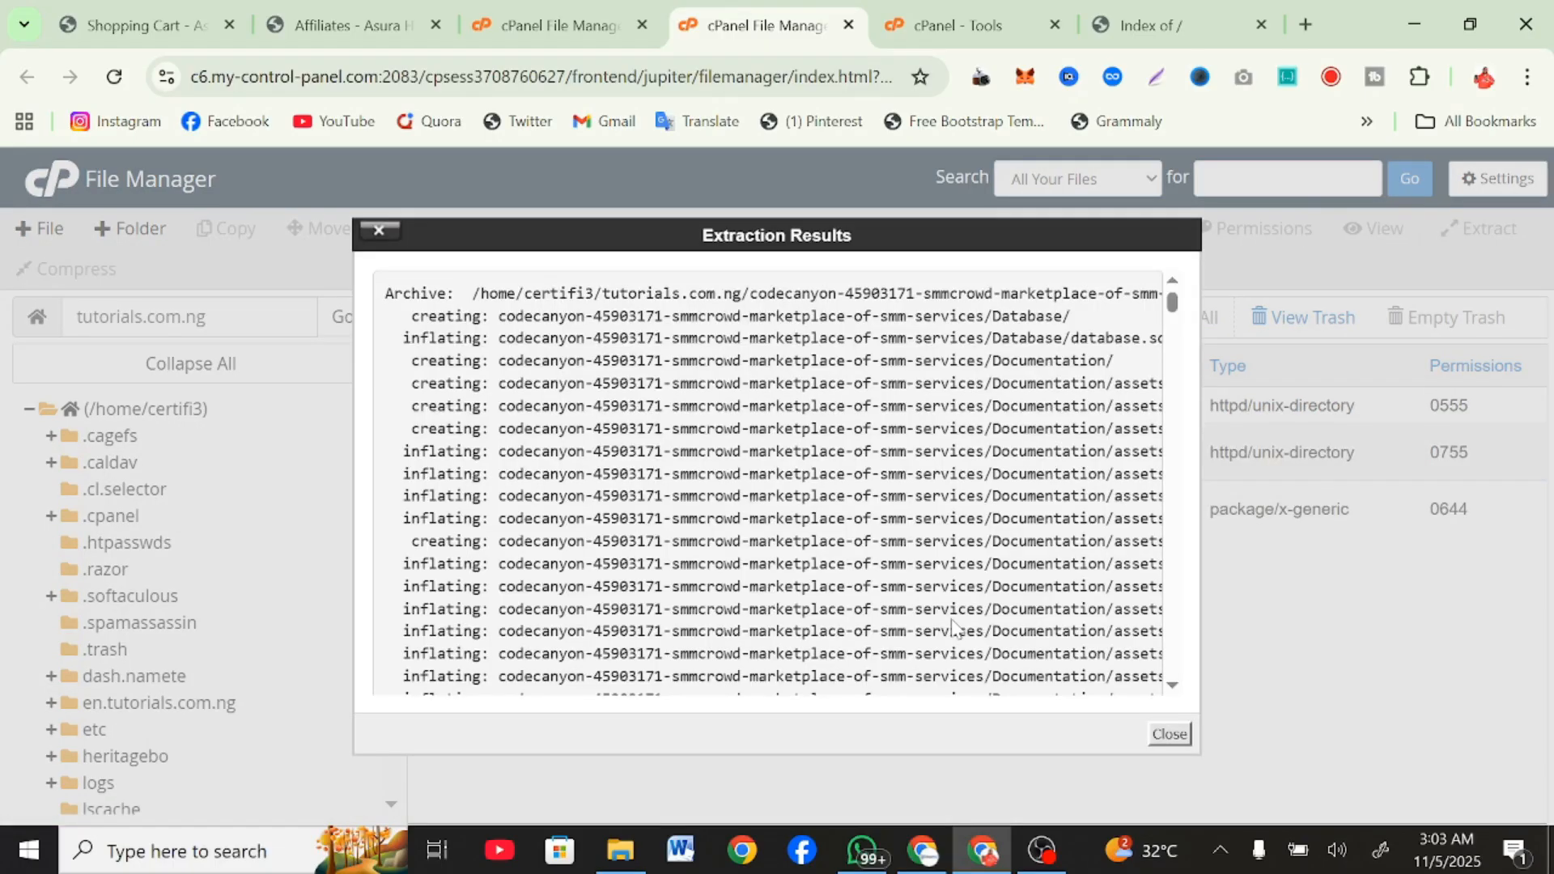
click(1170, 734)
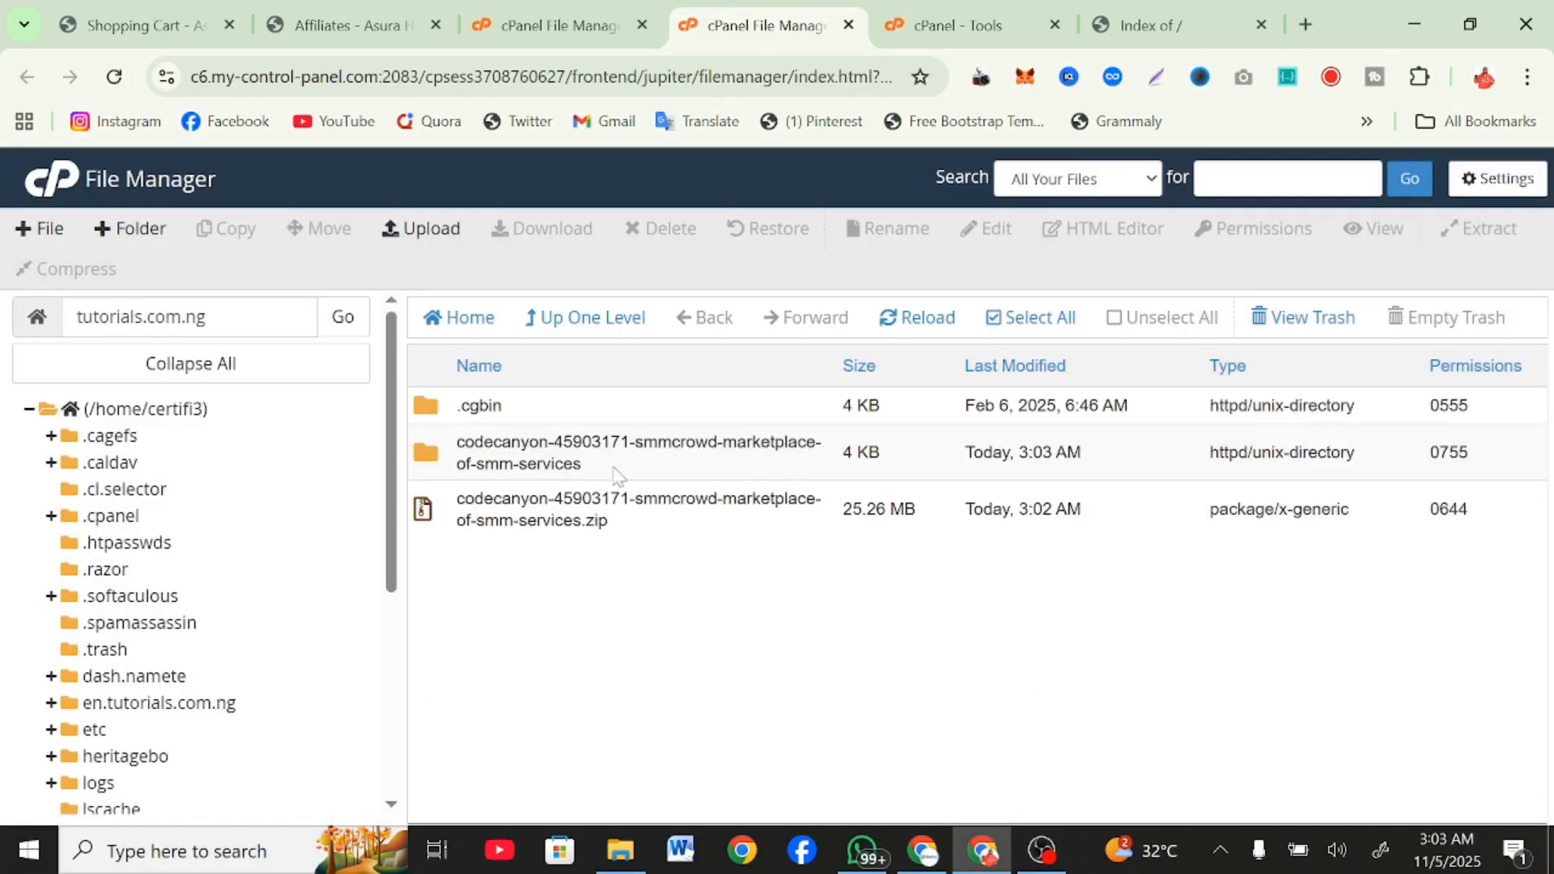
Download database.sql from the Database folder inside the extracted codecanyon smmcrowd folder.
double_click(603, 462)
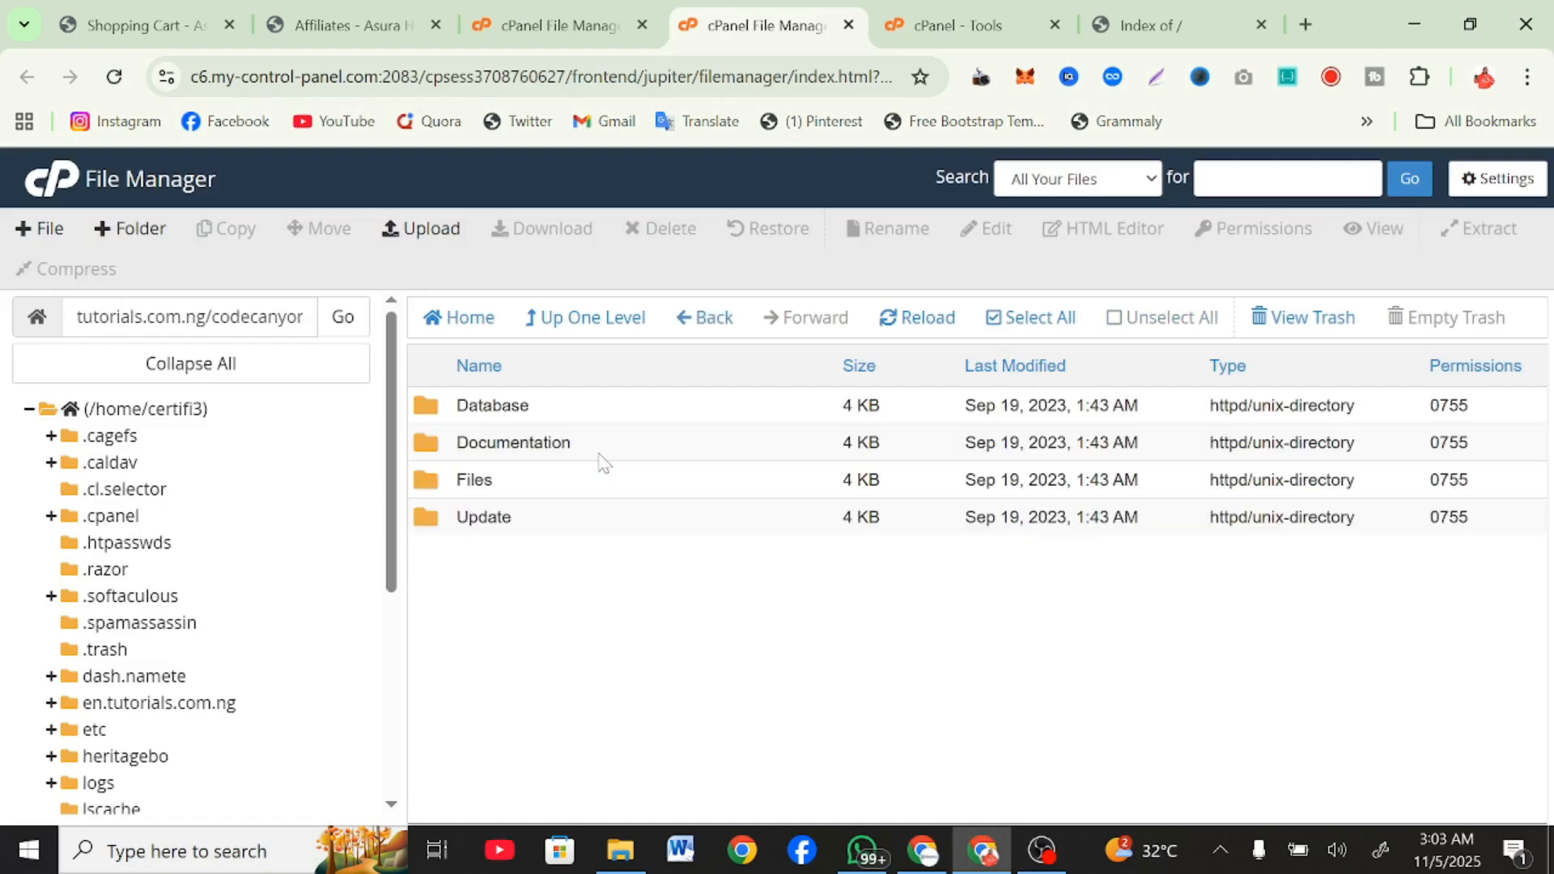
double_click(629, 415)
click(589, 405)
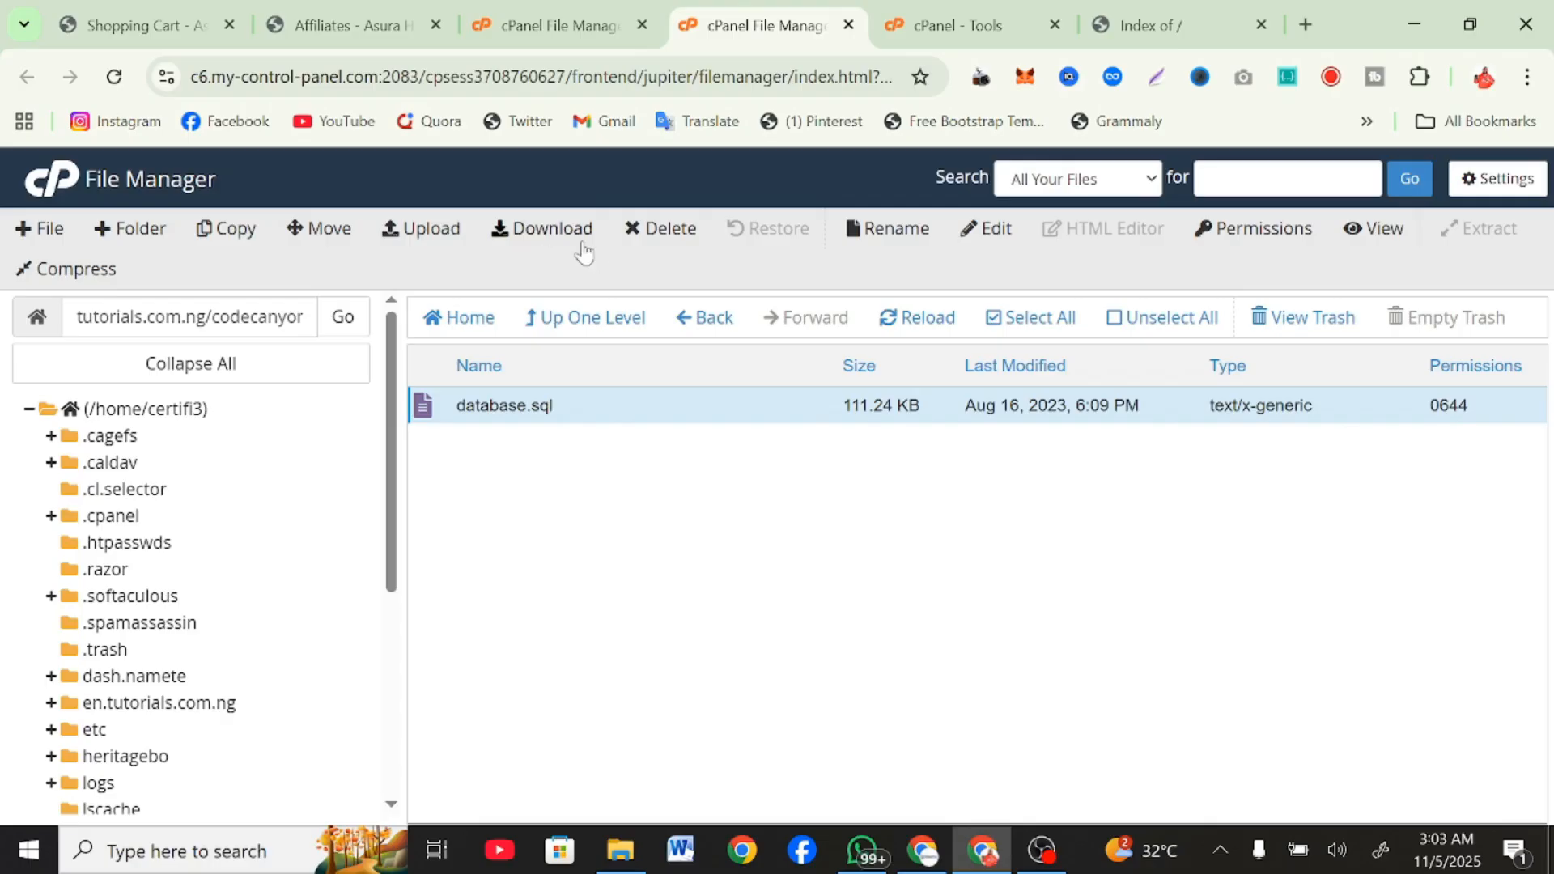
click(551, 228)
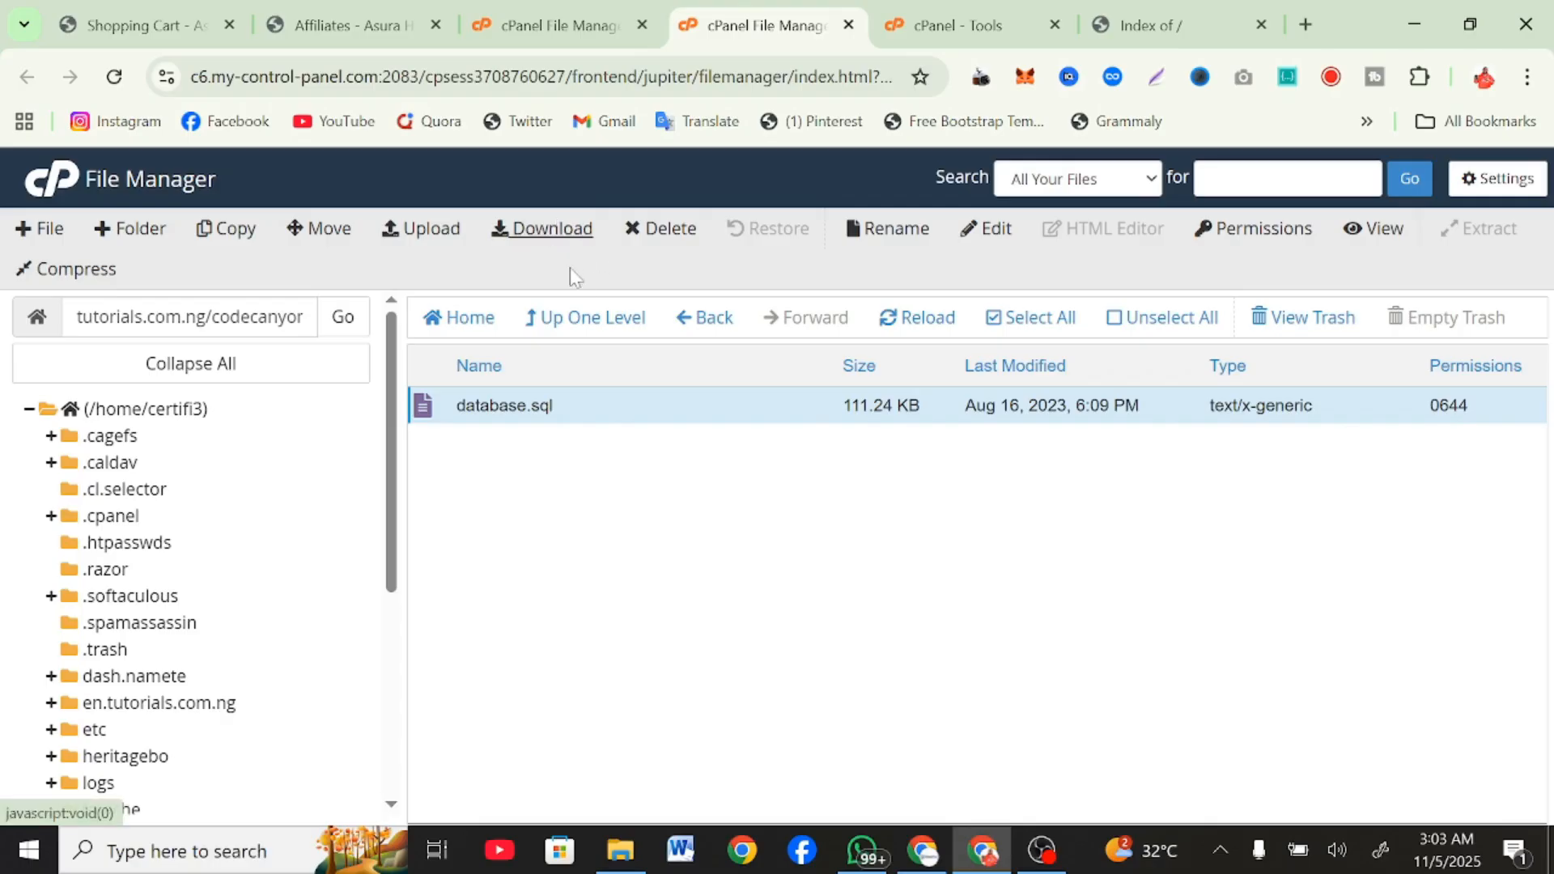
Move everything in the extracted package's Files folder to /tutorials.com.ng.
click(598, 319)
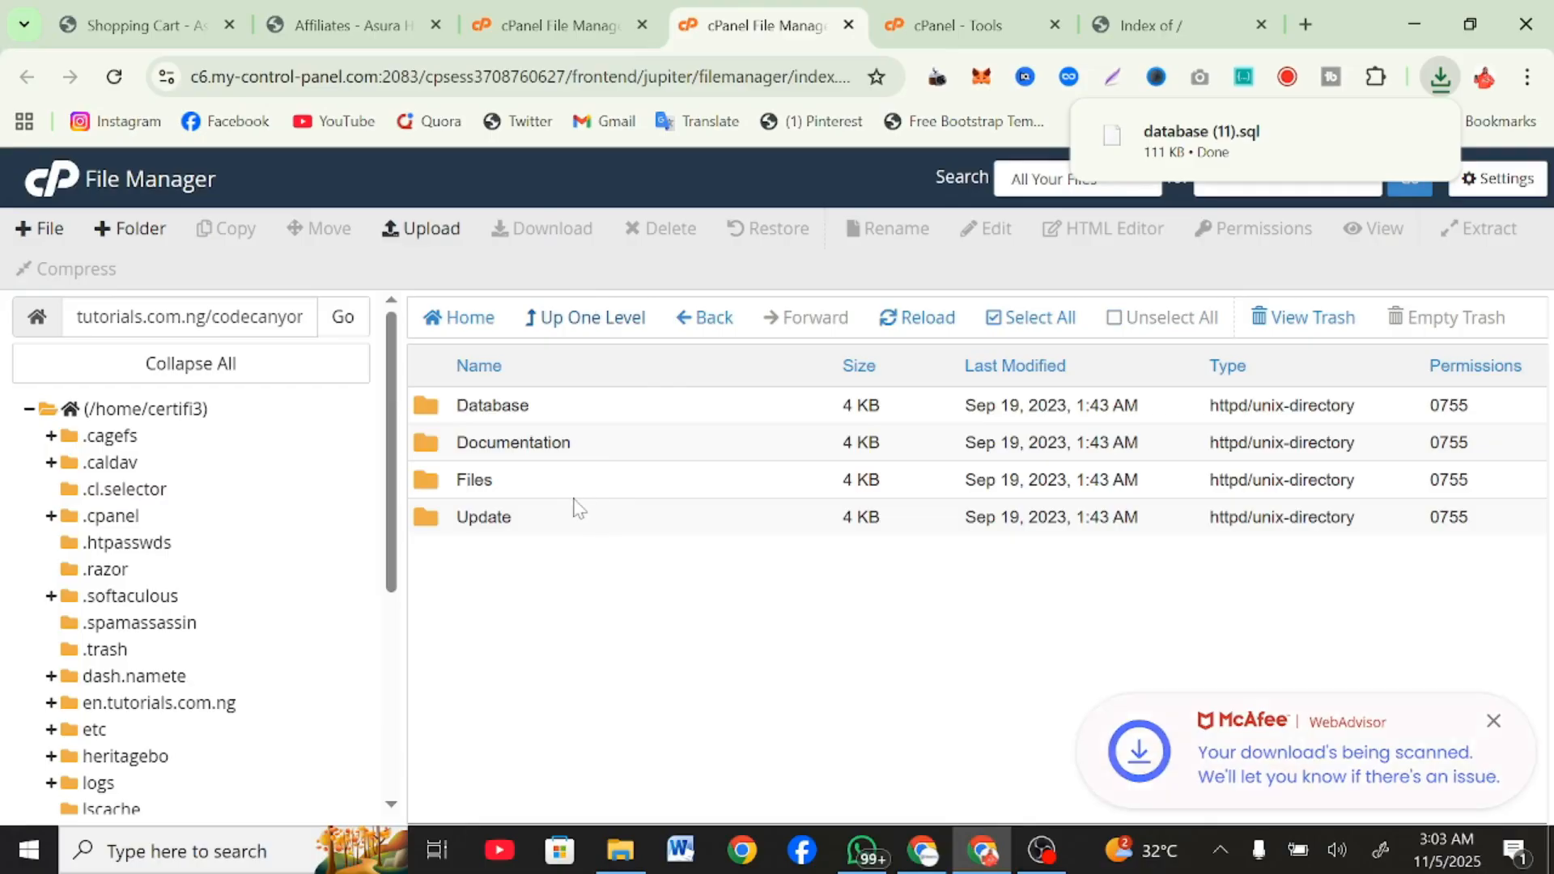
double_click(570, 494)
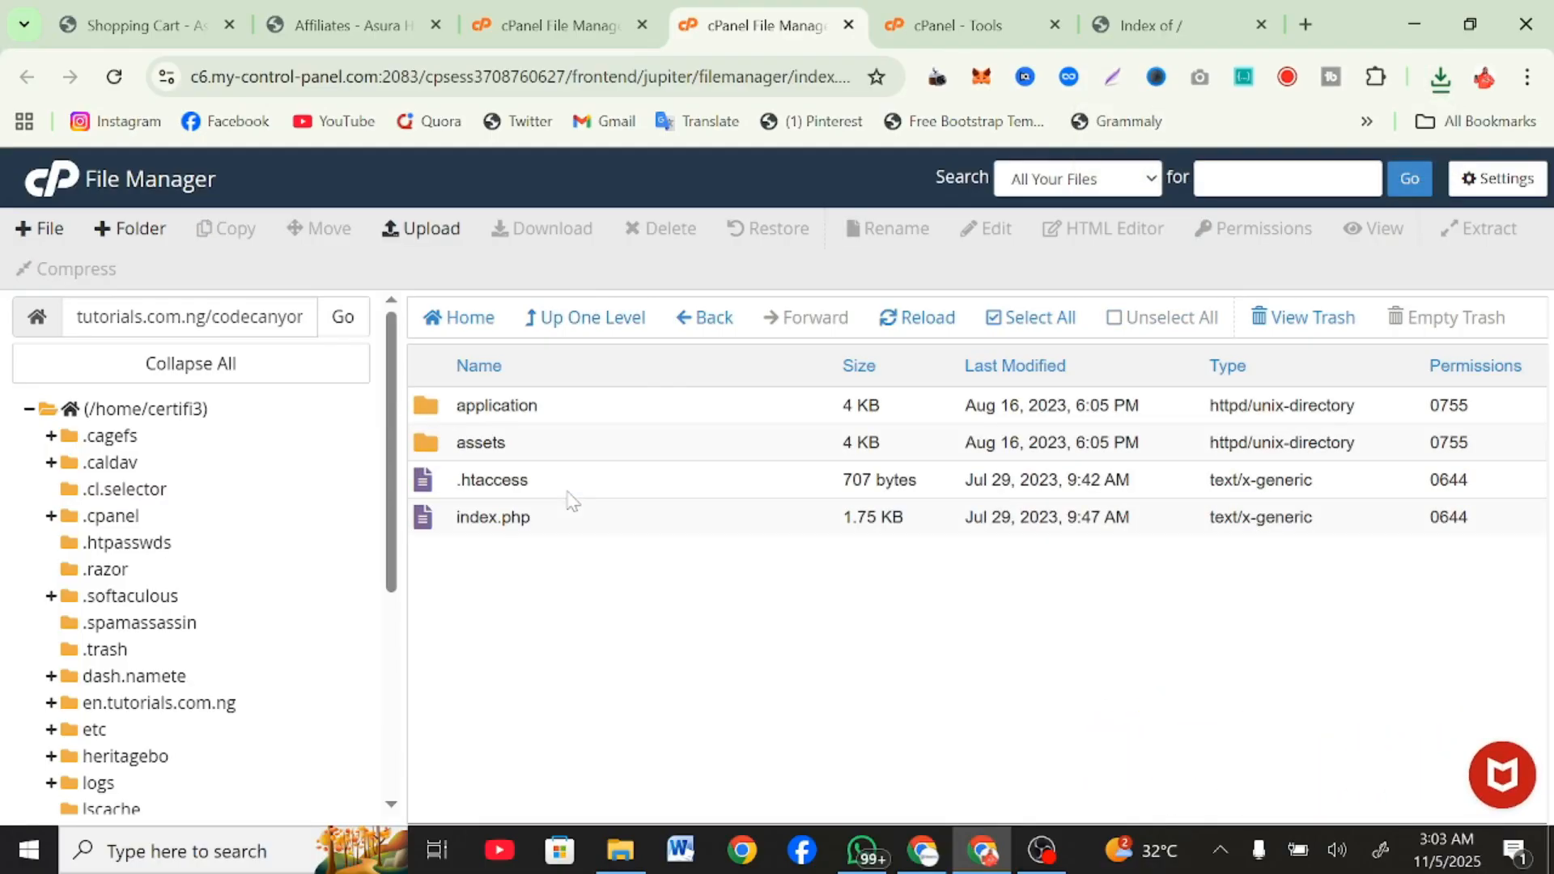
click(1026, 317)
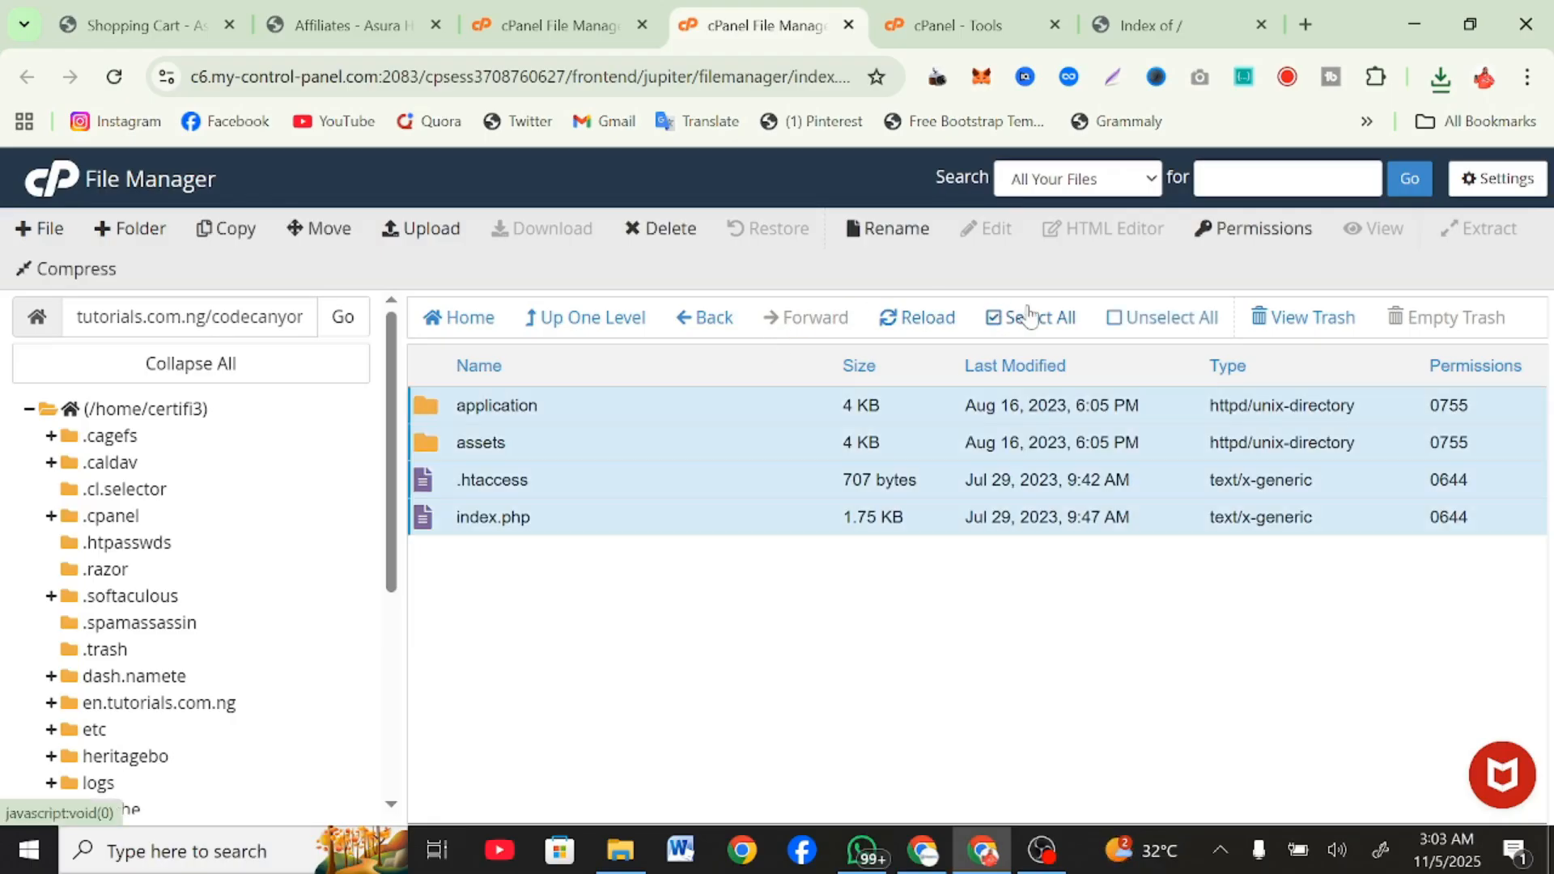
right_click(723, 464)
click(733, 475)
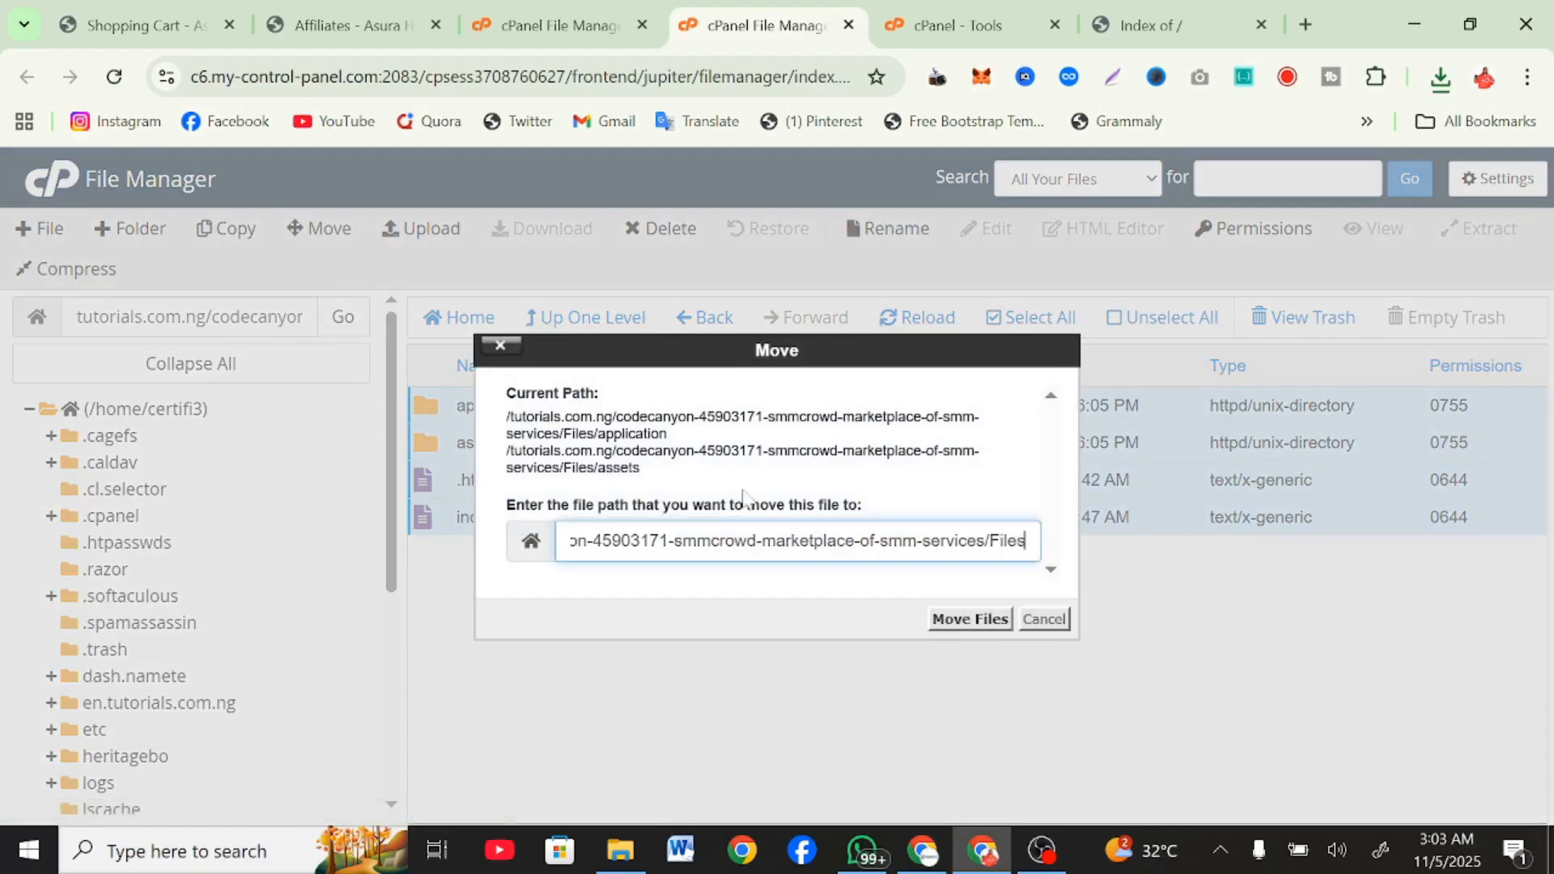
drag(622, 540, 1206, 529)
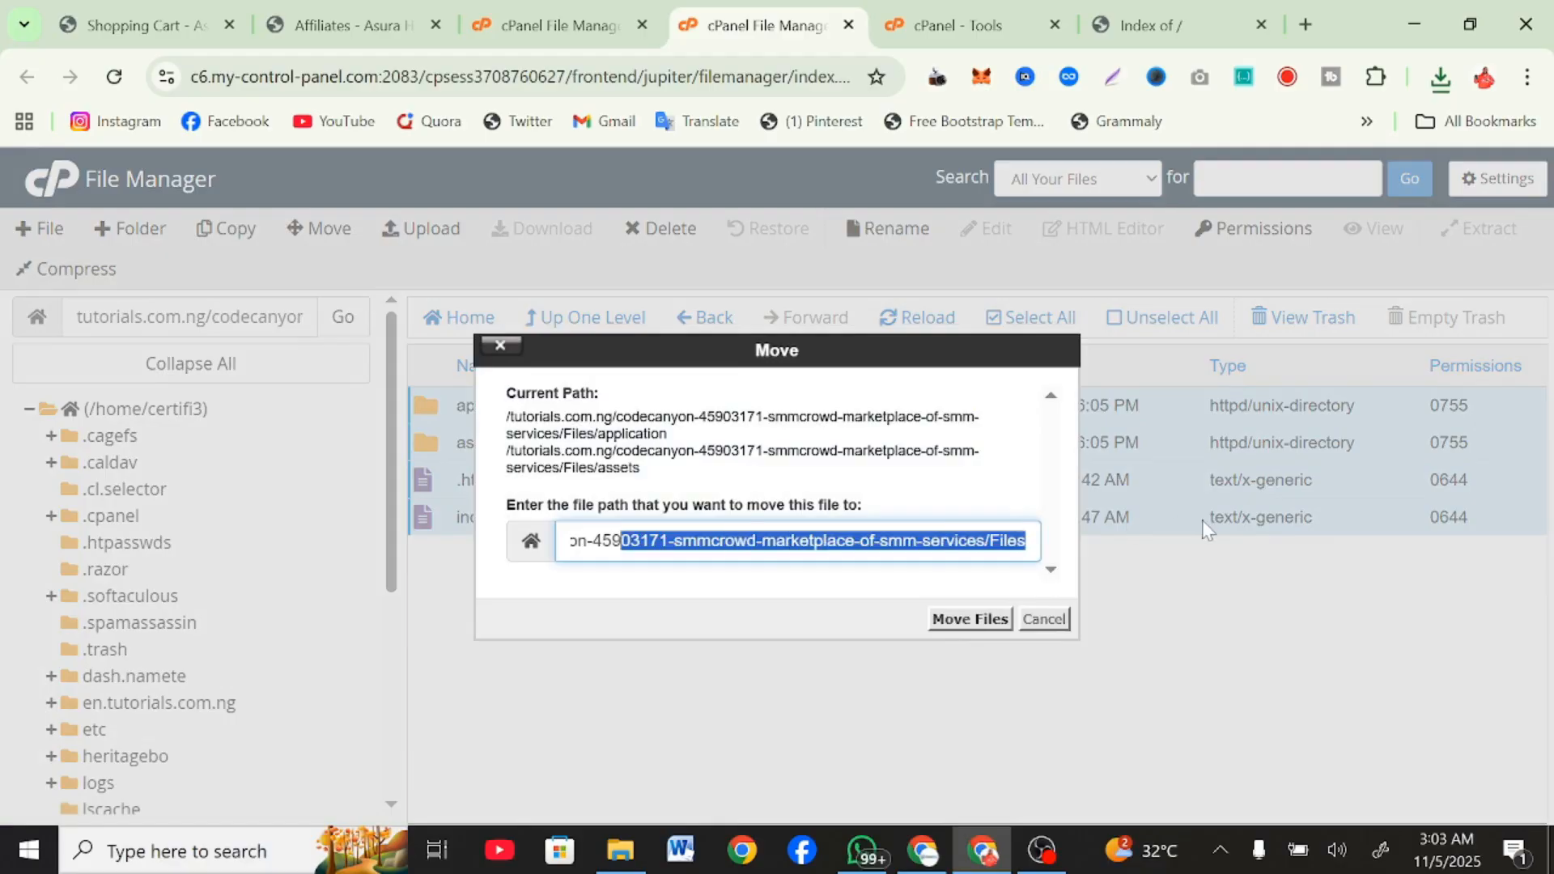
key(BackSpace)
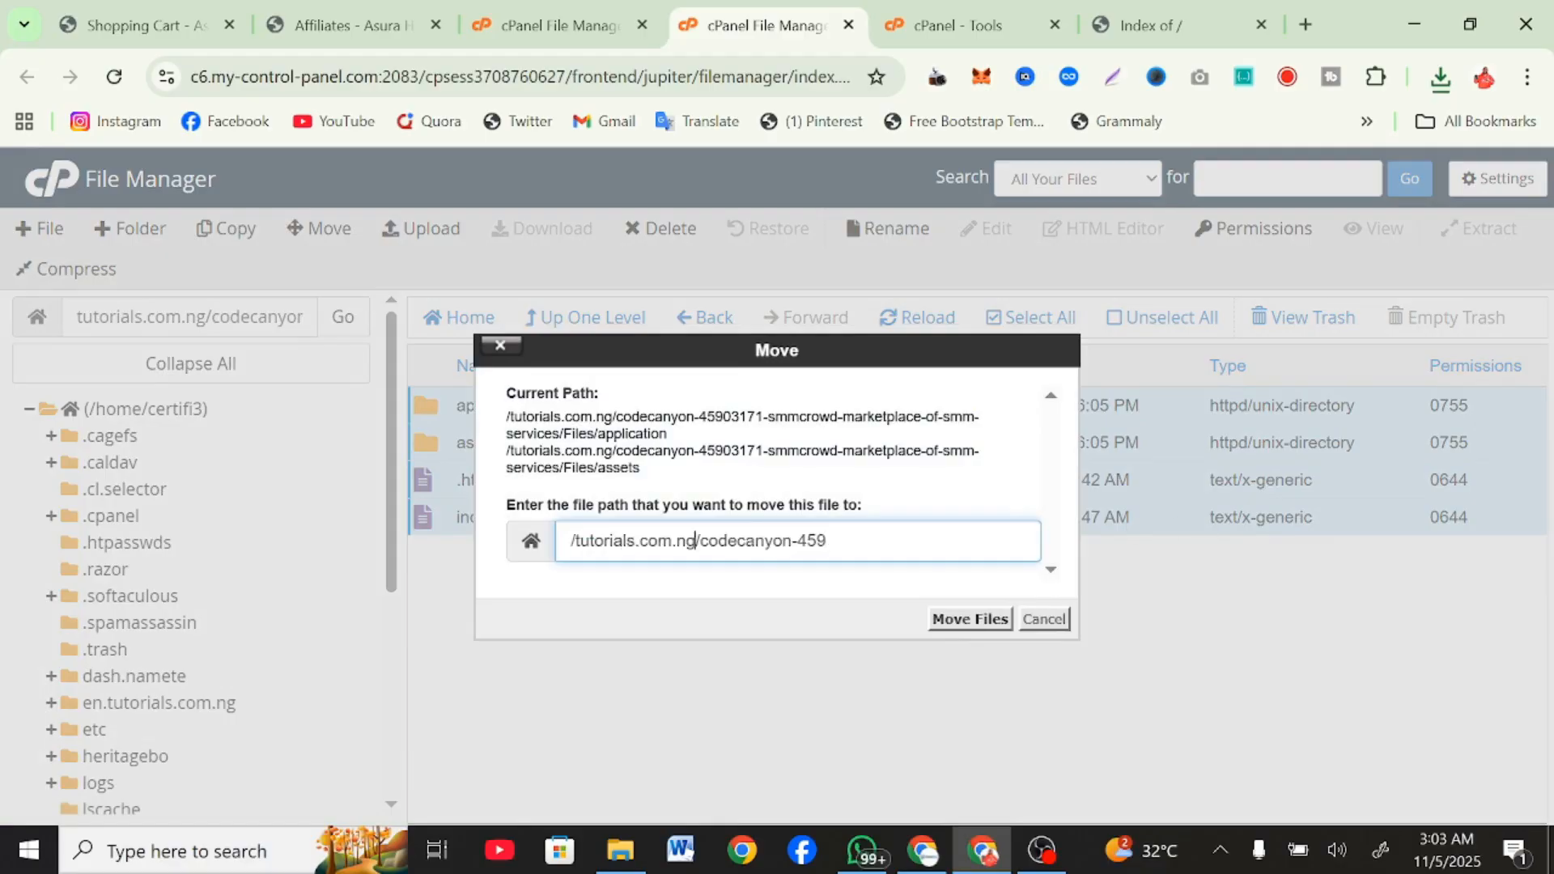
key(shift+End)
key(BackSpace)
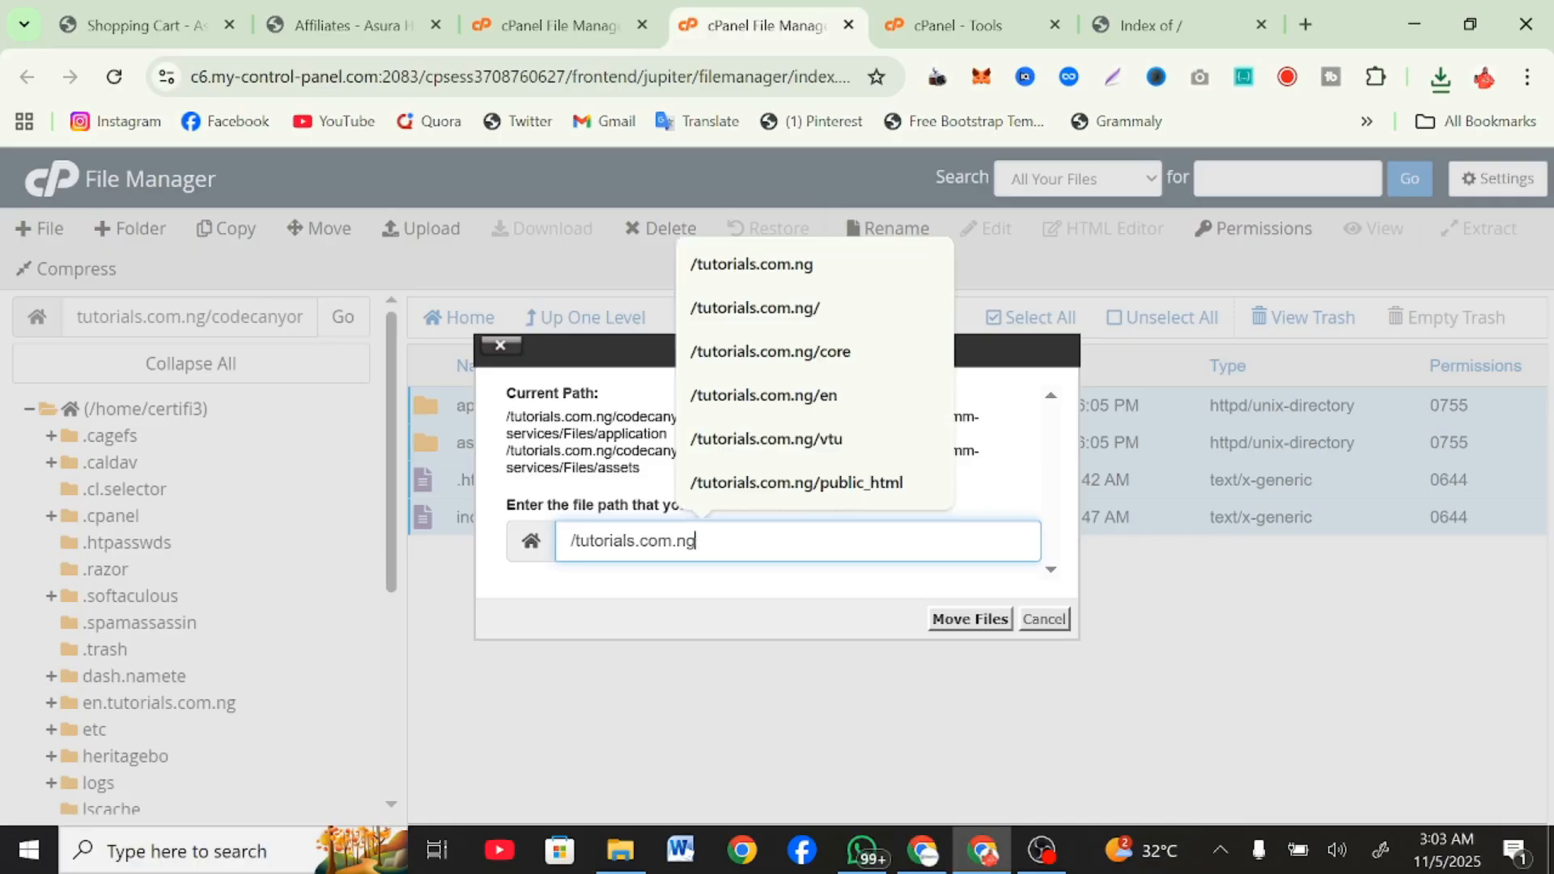
click(971, 619)
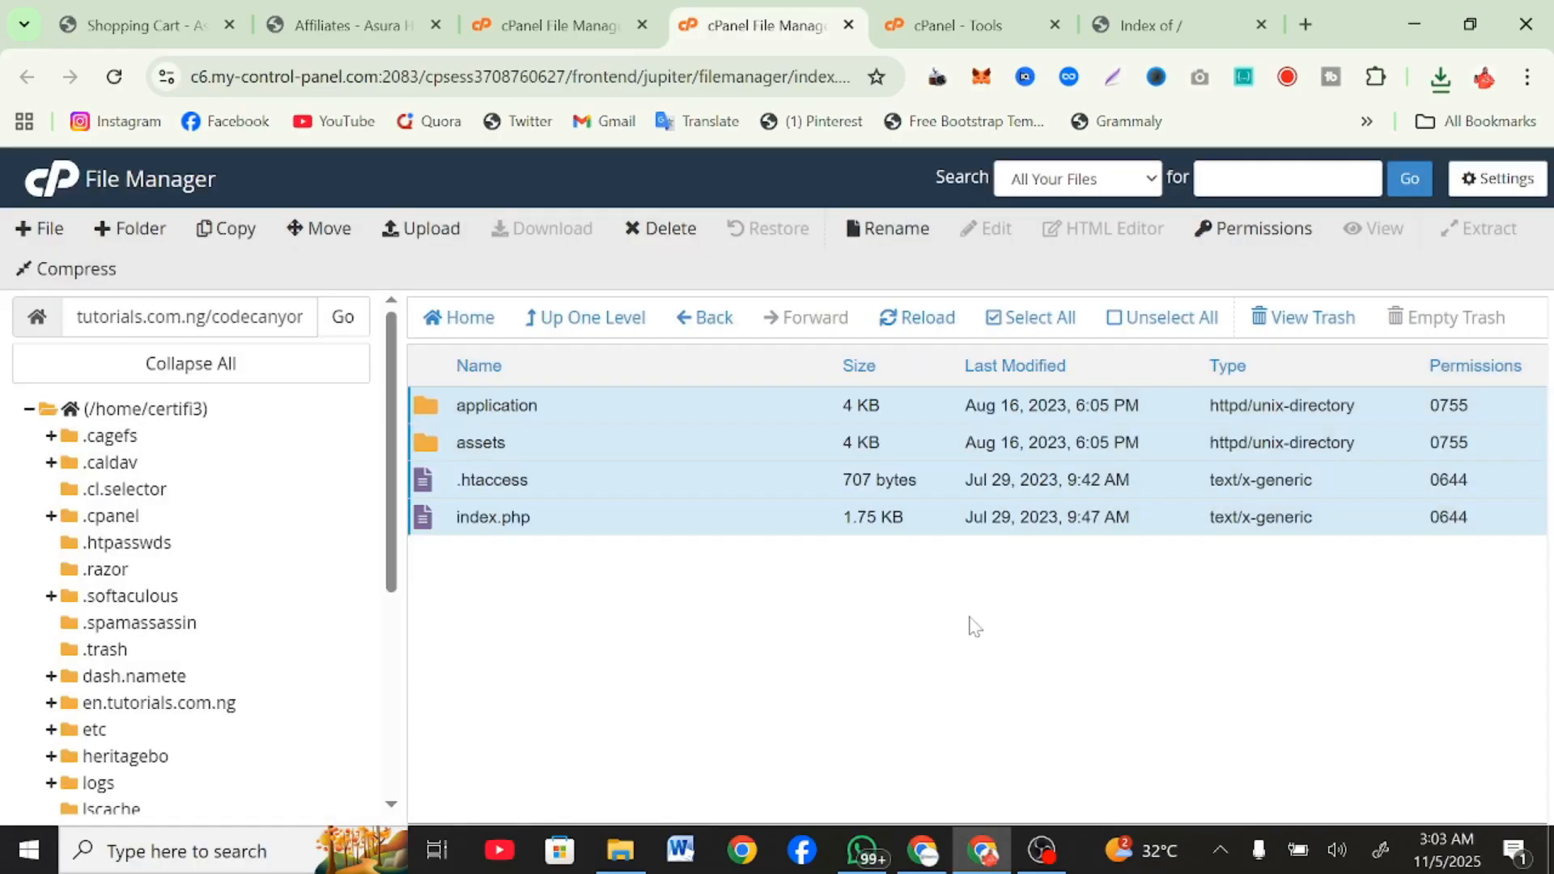
Return to the tutorials.com.ng folder and open the .env file in its application folder for editing.
click(602, 319)
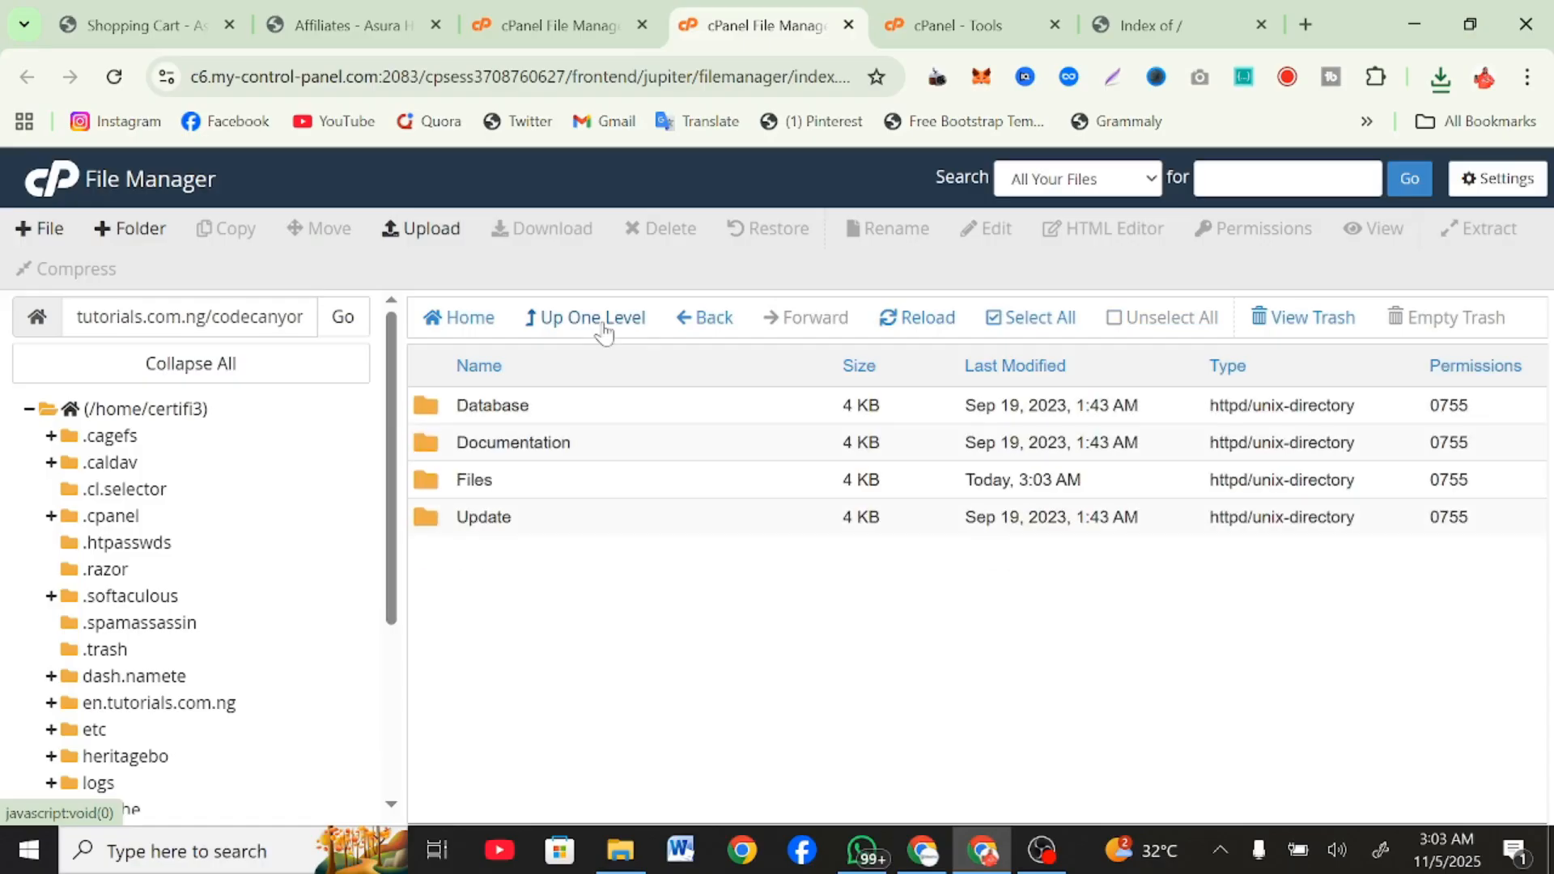
click(603, 319)
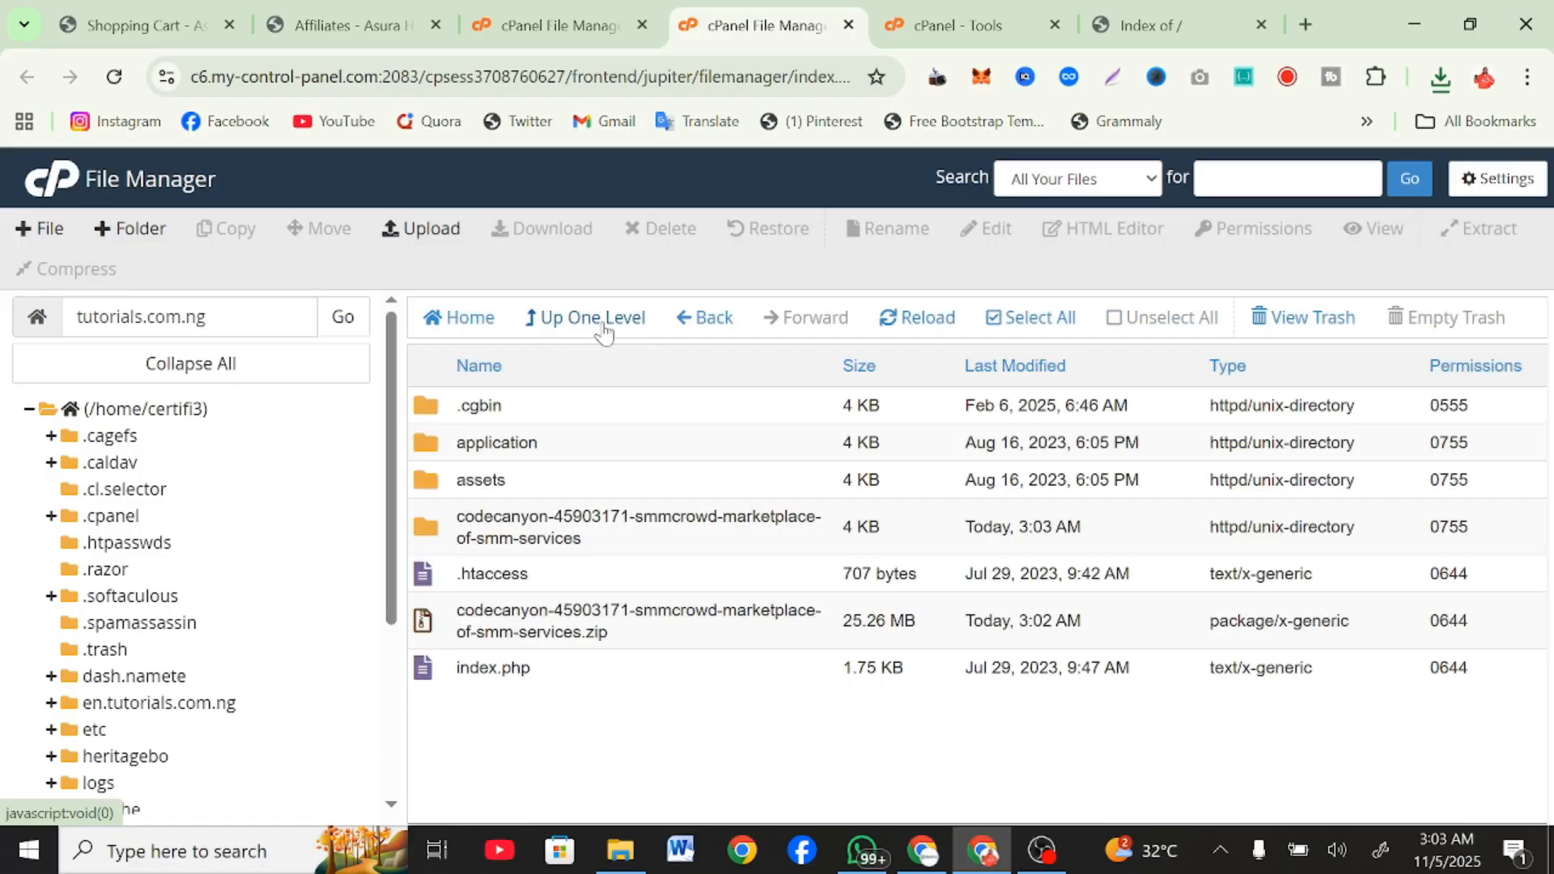
click(558, 458)
click(557, 458)
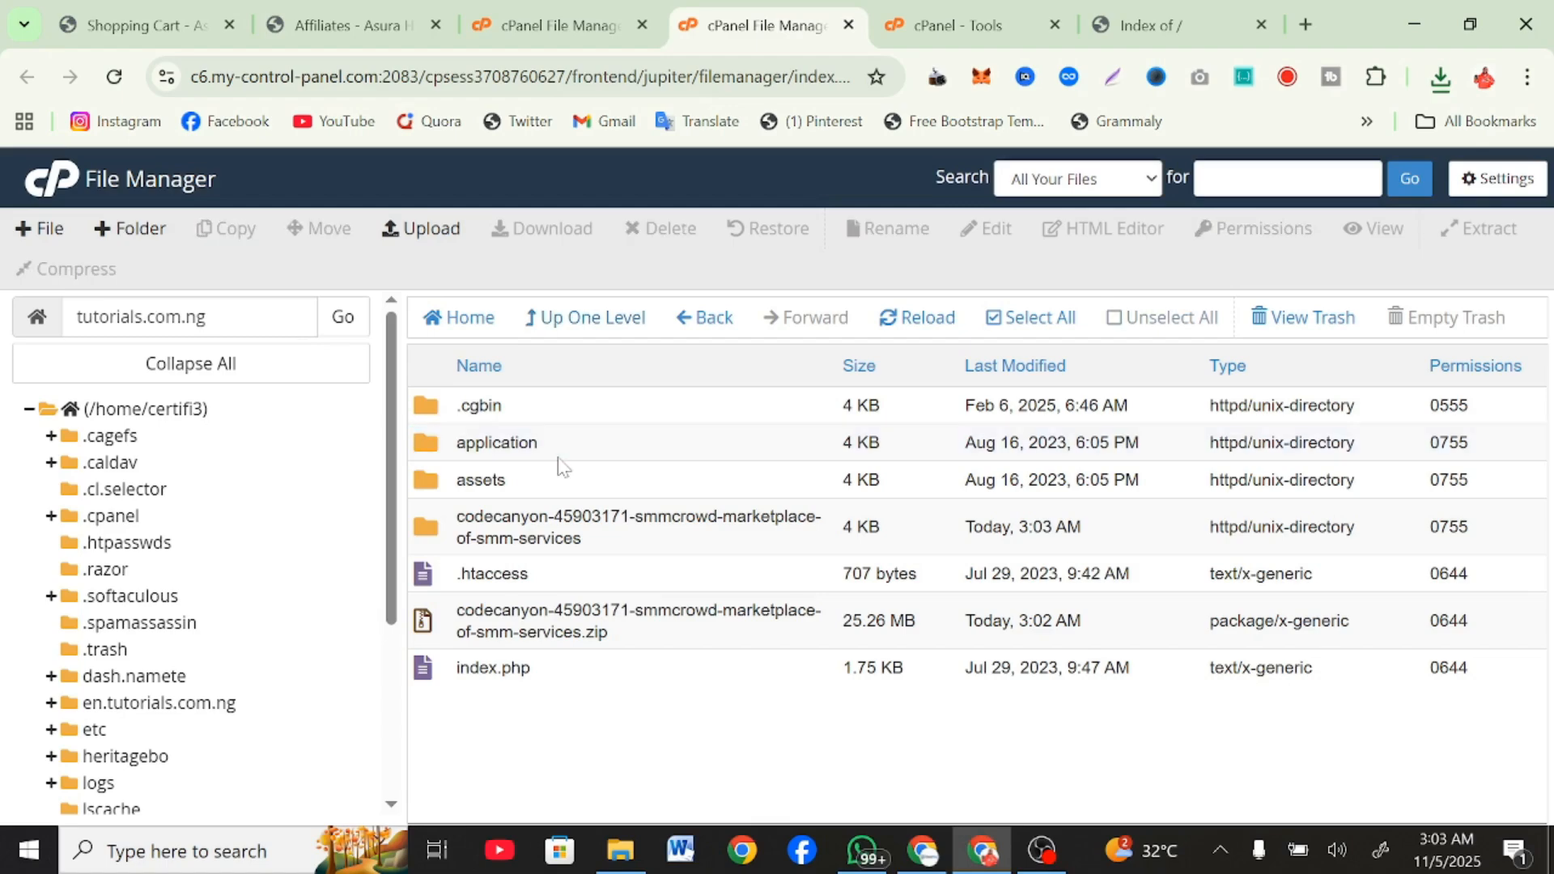
scroll(564, 559, down, 3)
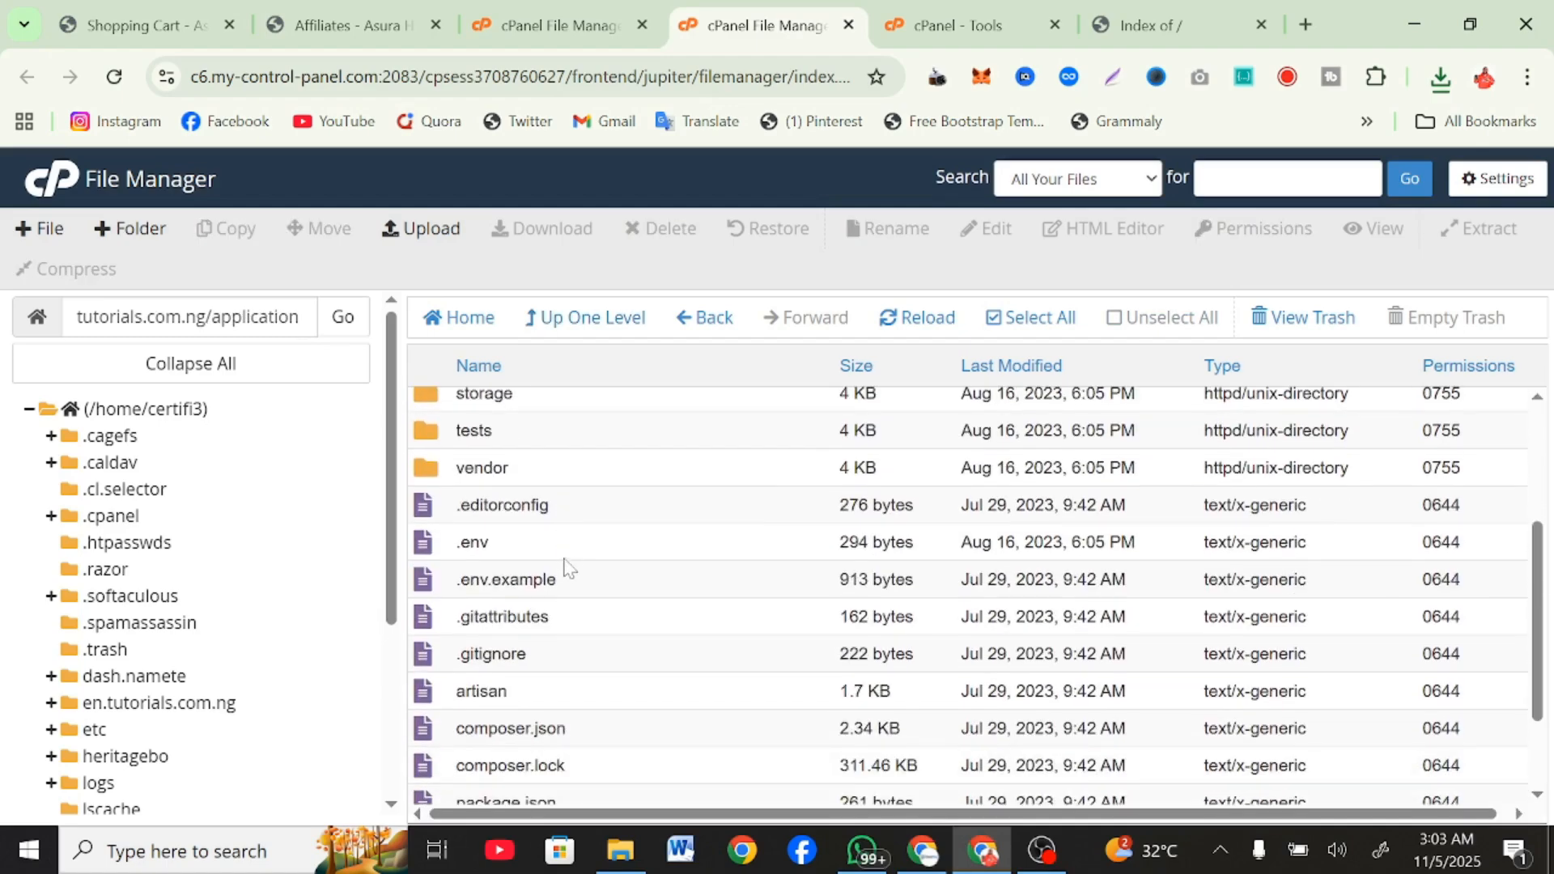
right_click(545, 554)
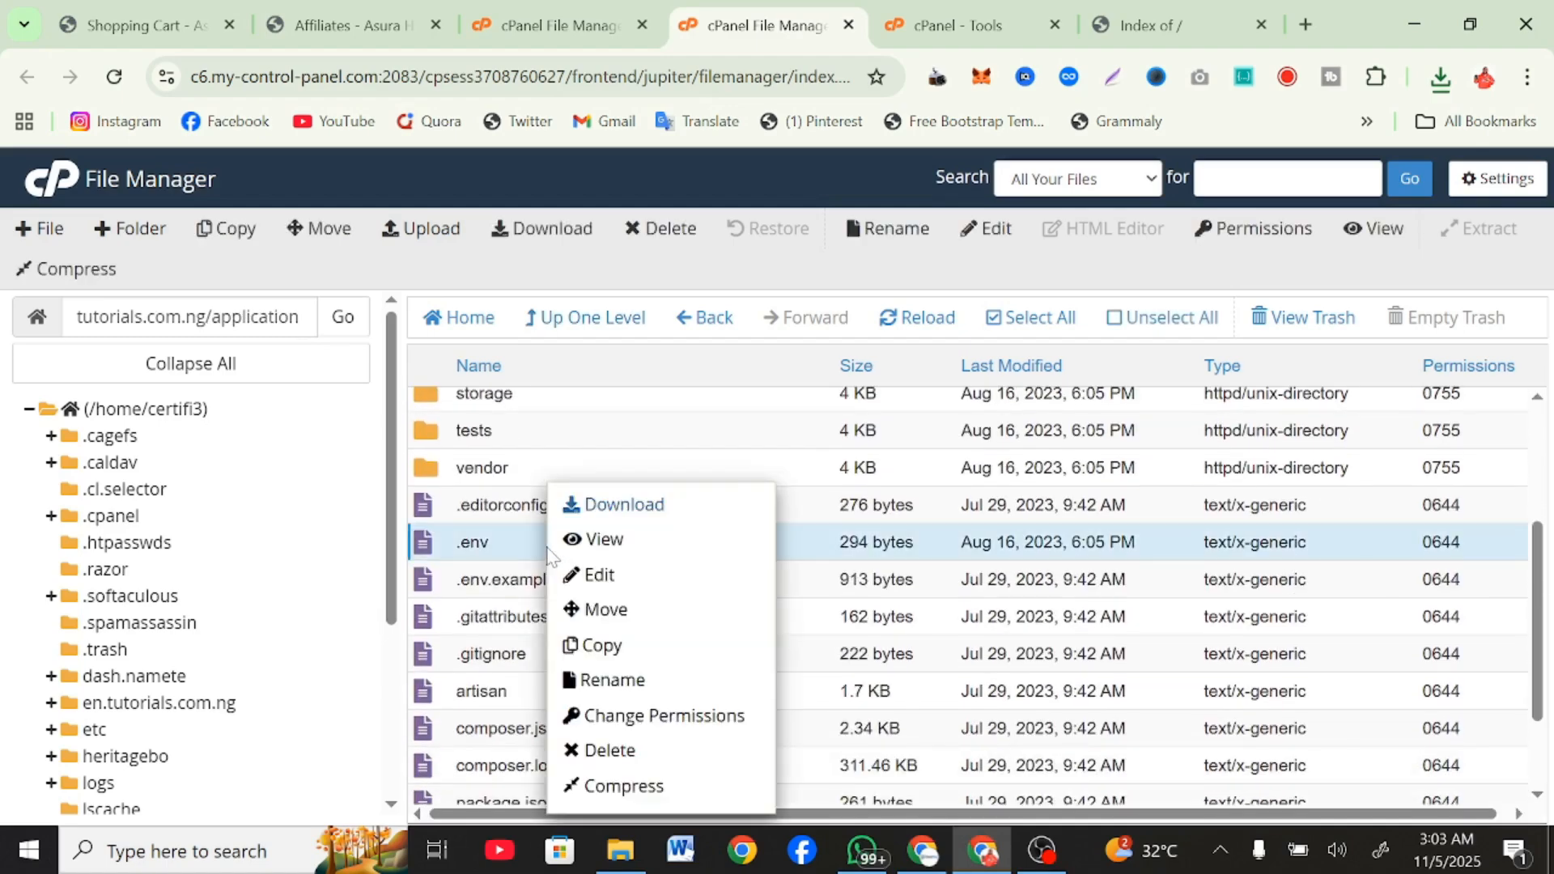
click(590, 576)
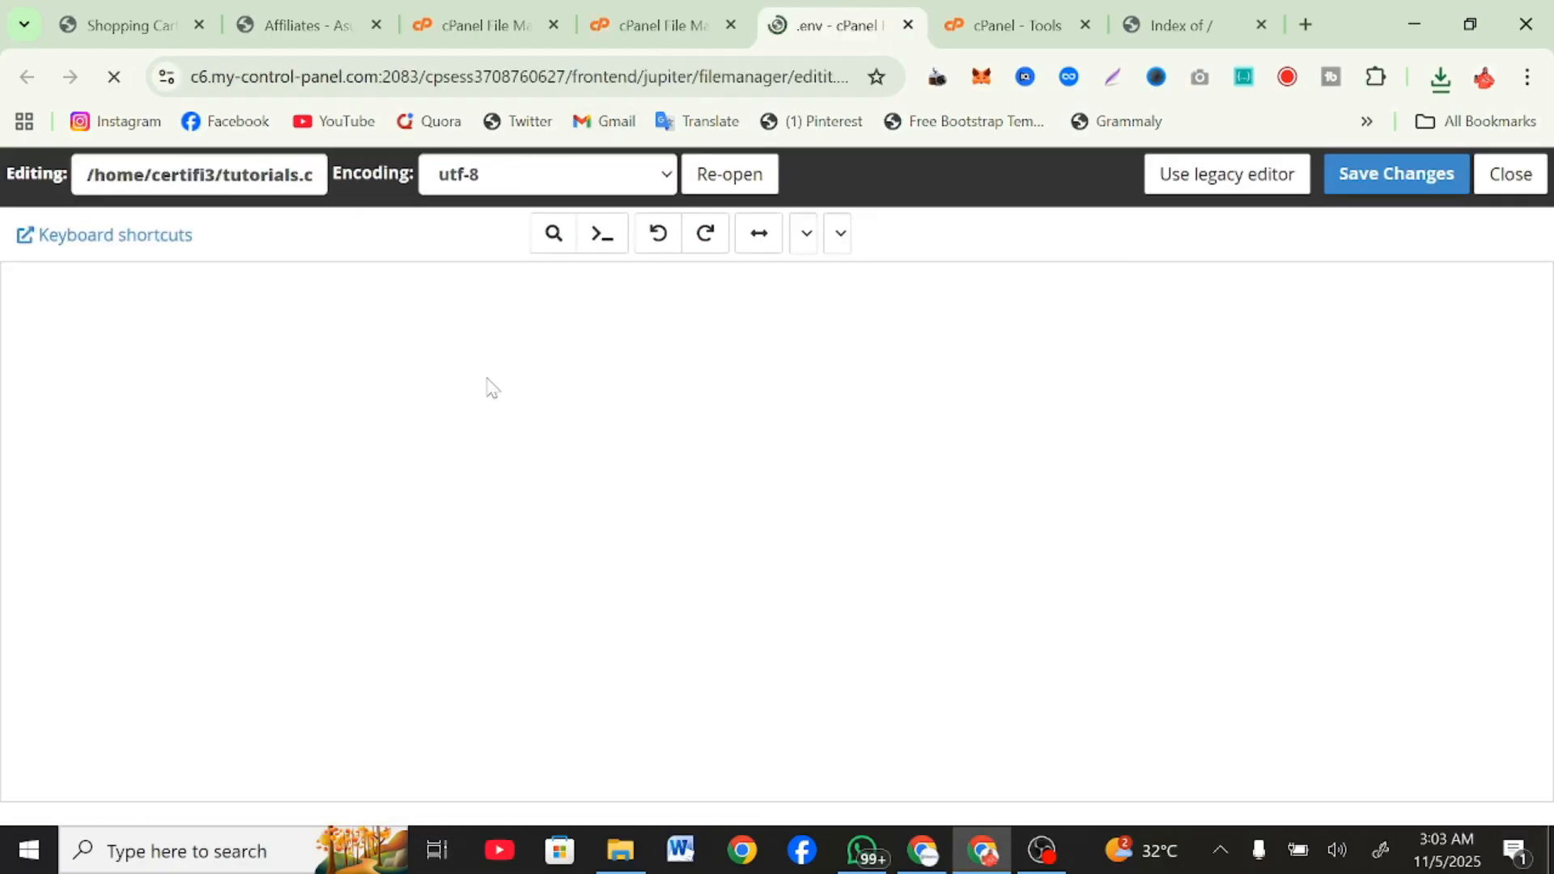
Search the cPanel tools for "dat" and open Database Wizard in a new browser tab.
click(508, 9)
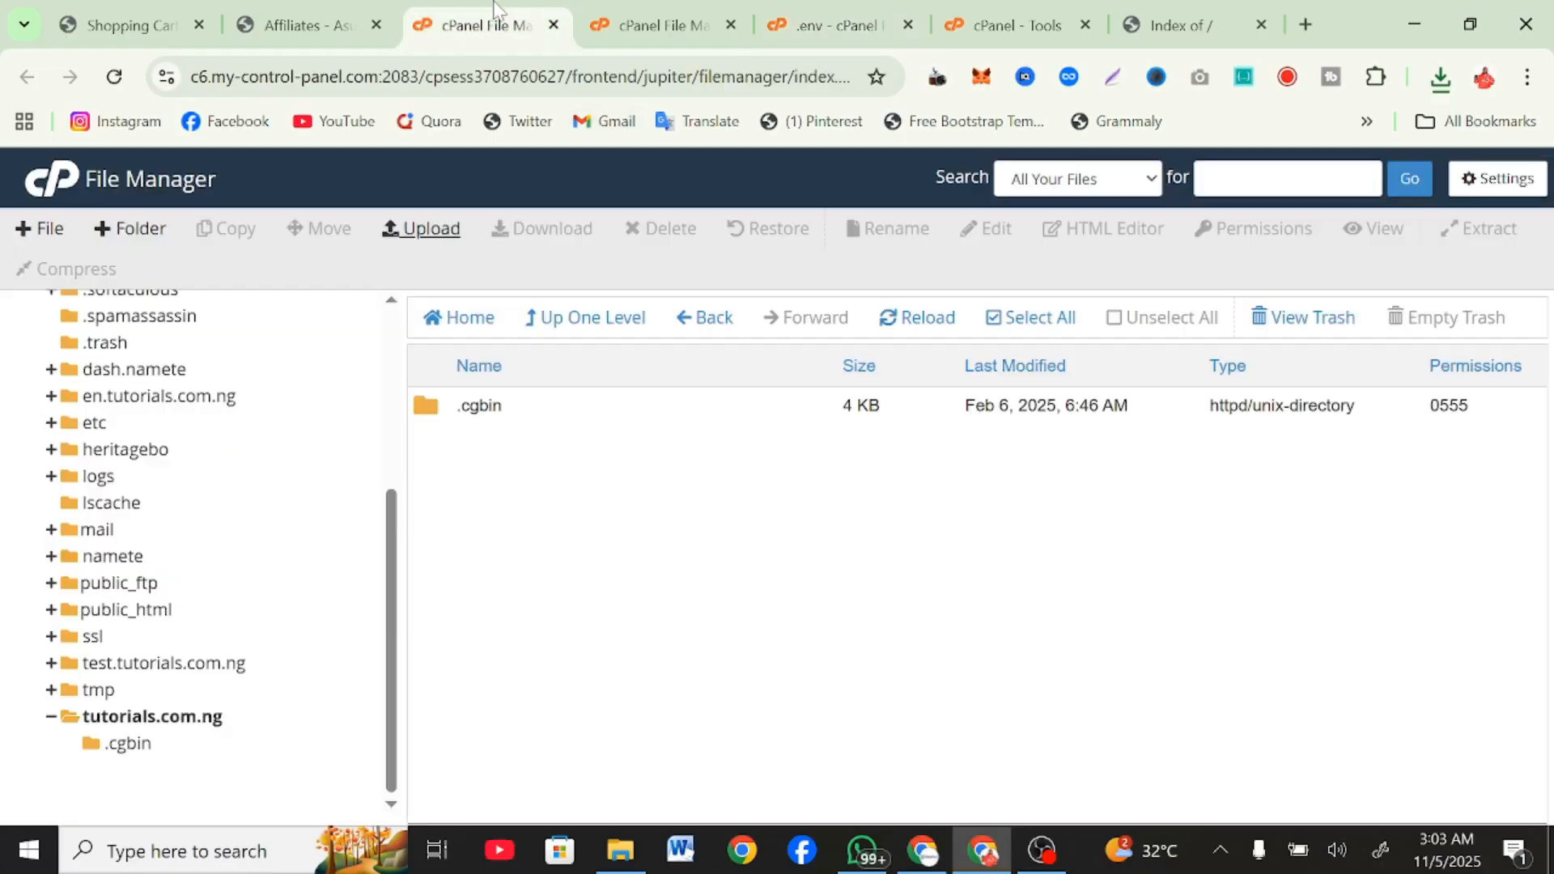
click(613, 3)
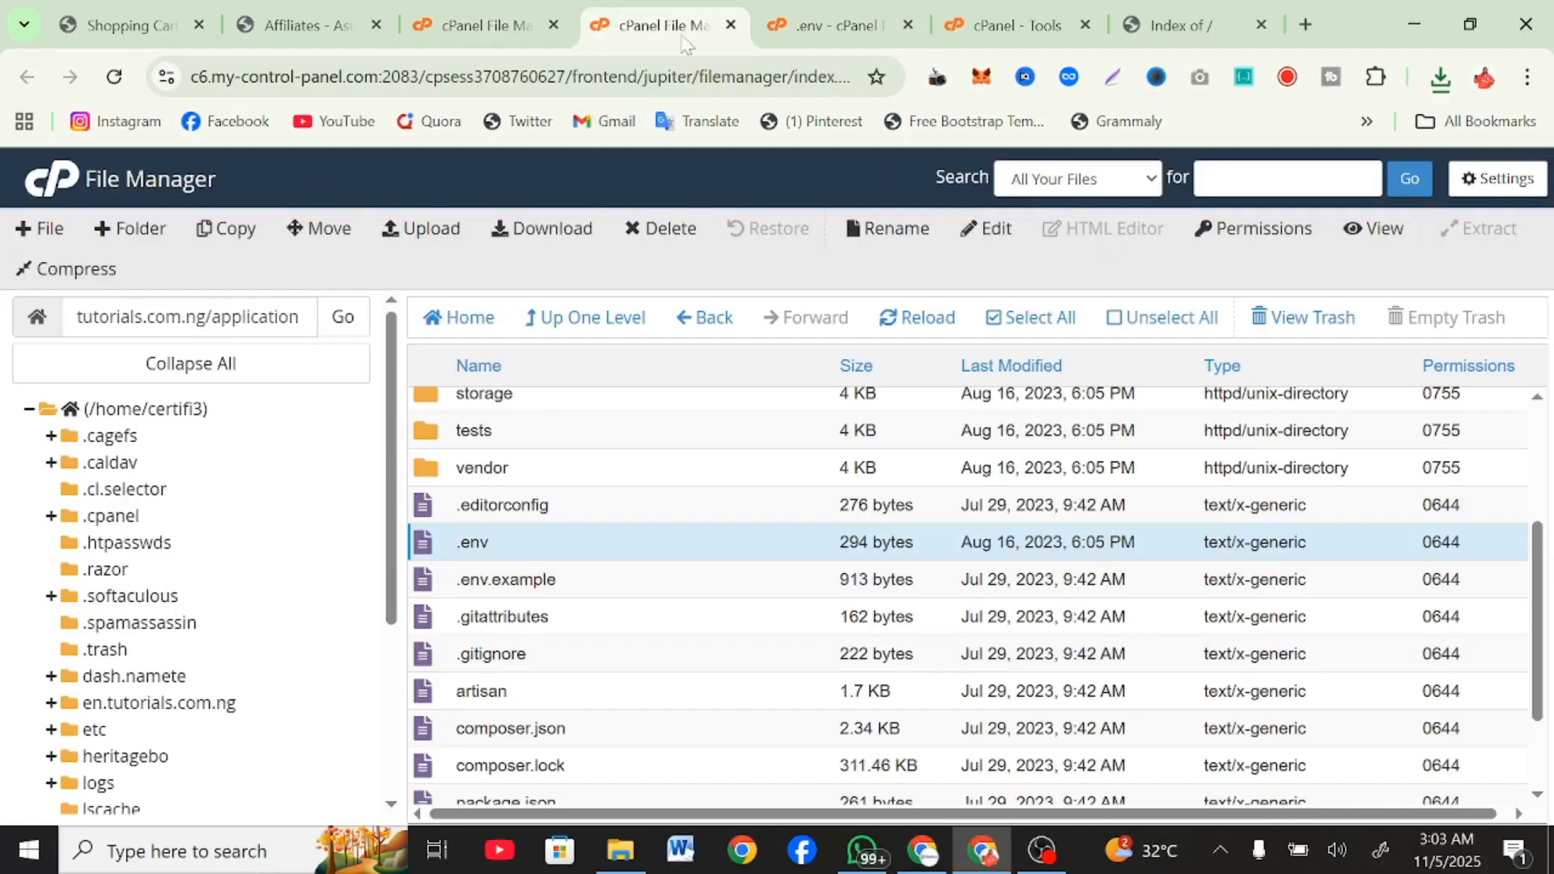
click(1012, 11)
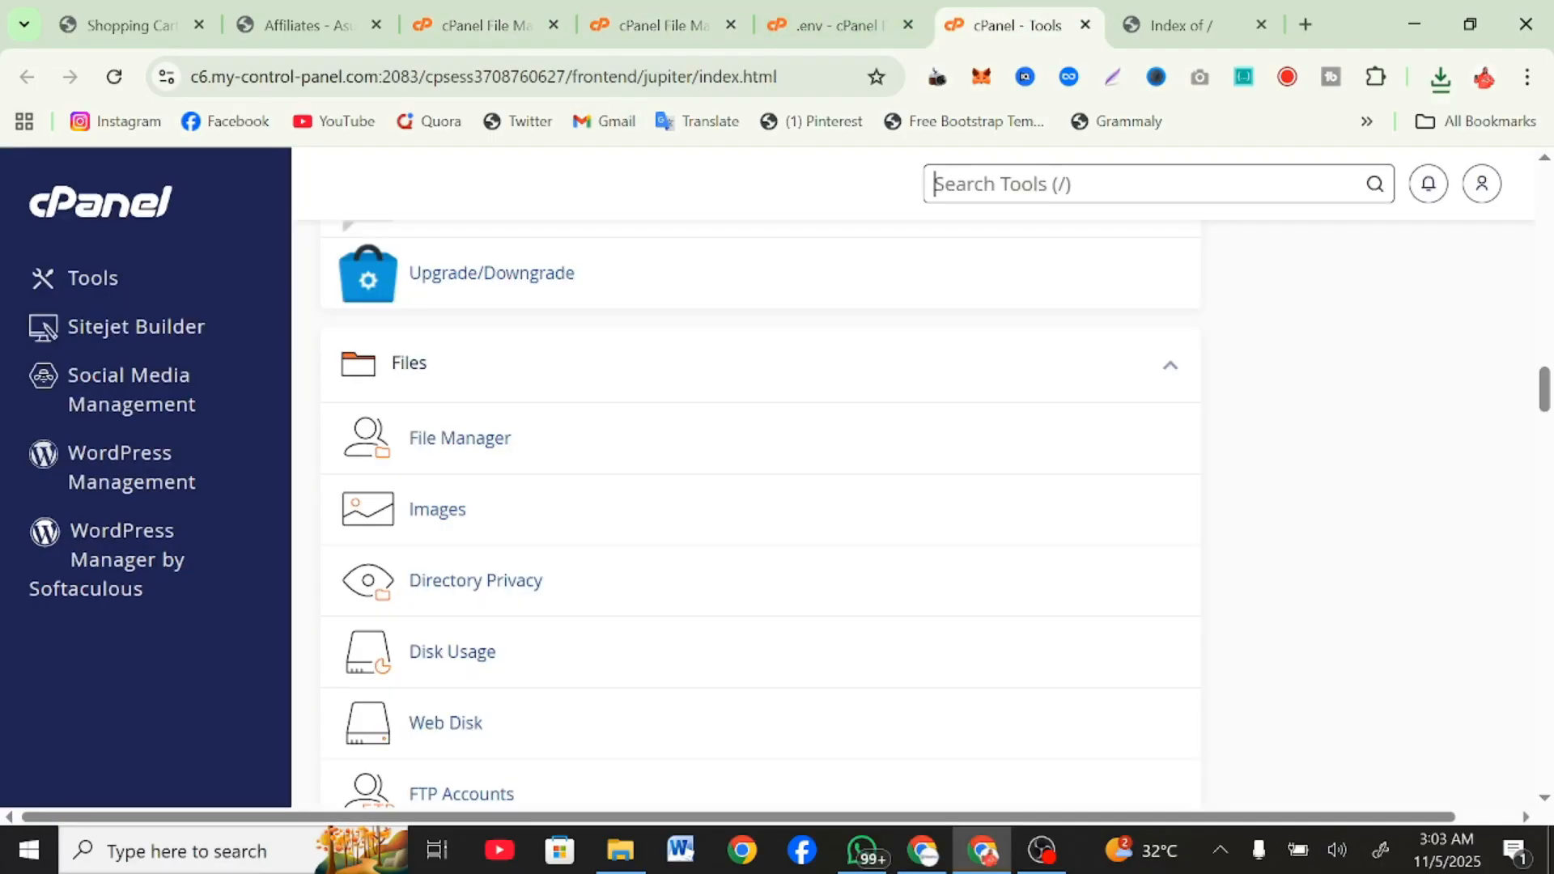
text(dat)
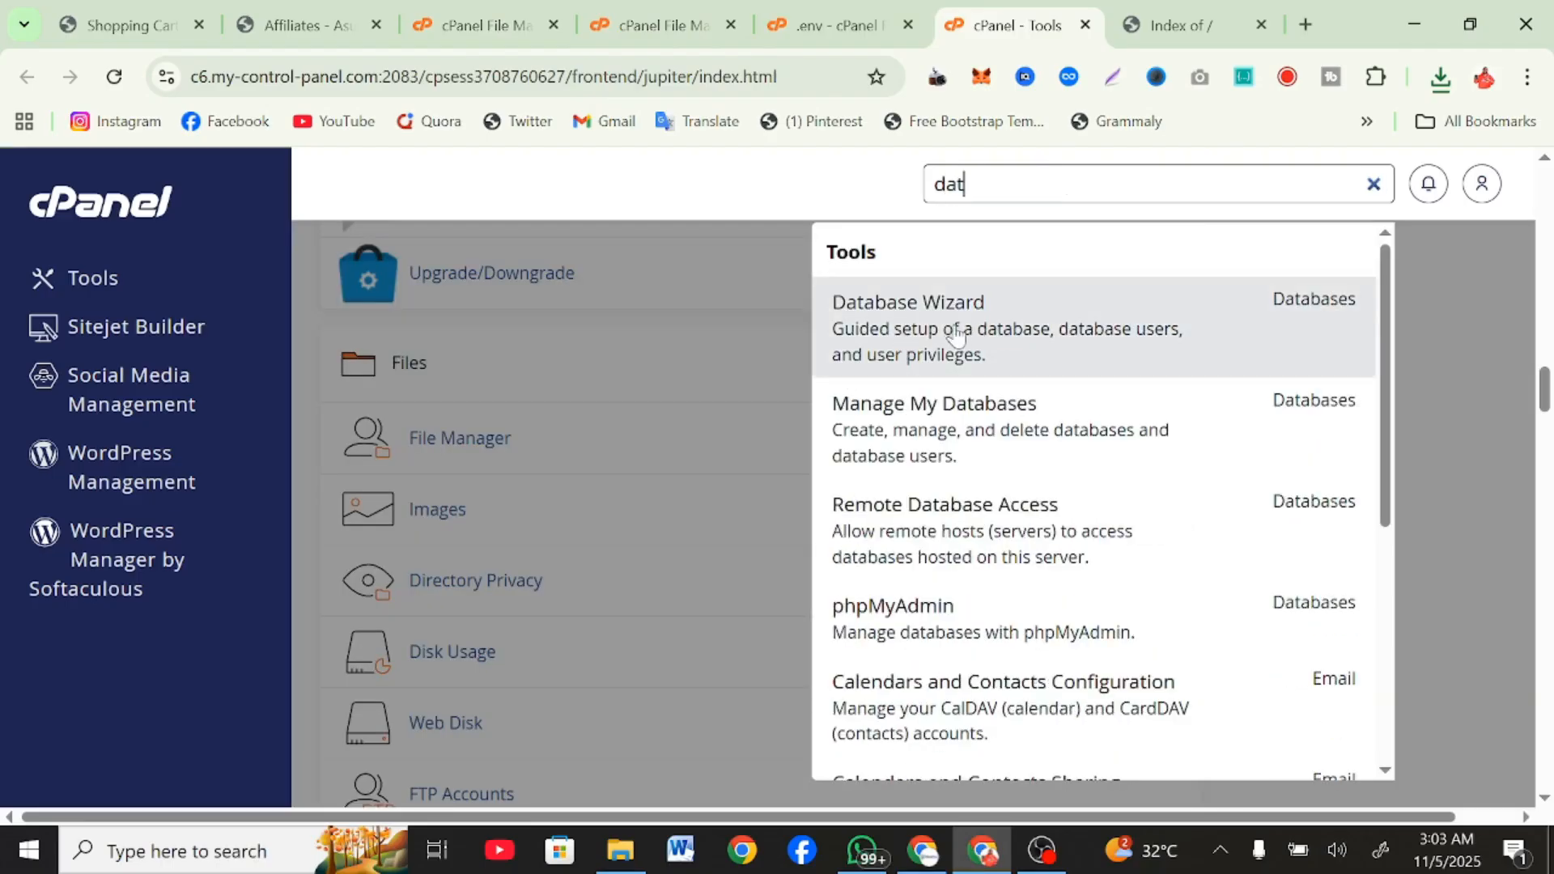
right_click(957, 334)
click(993, 358)
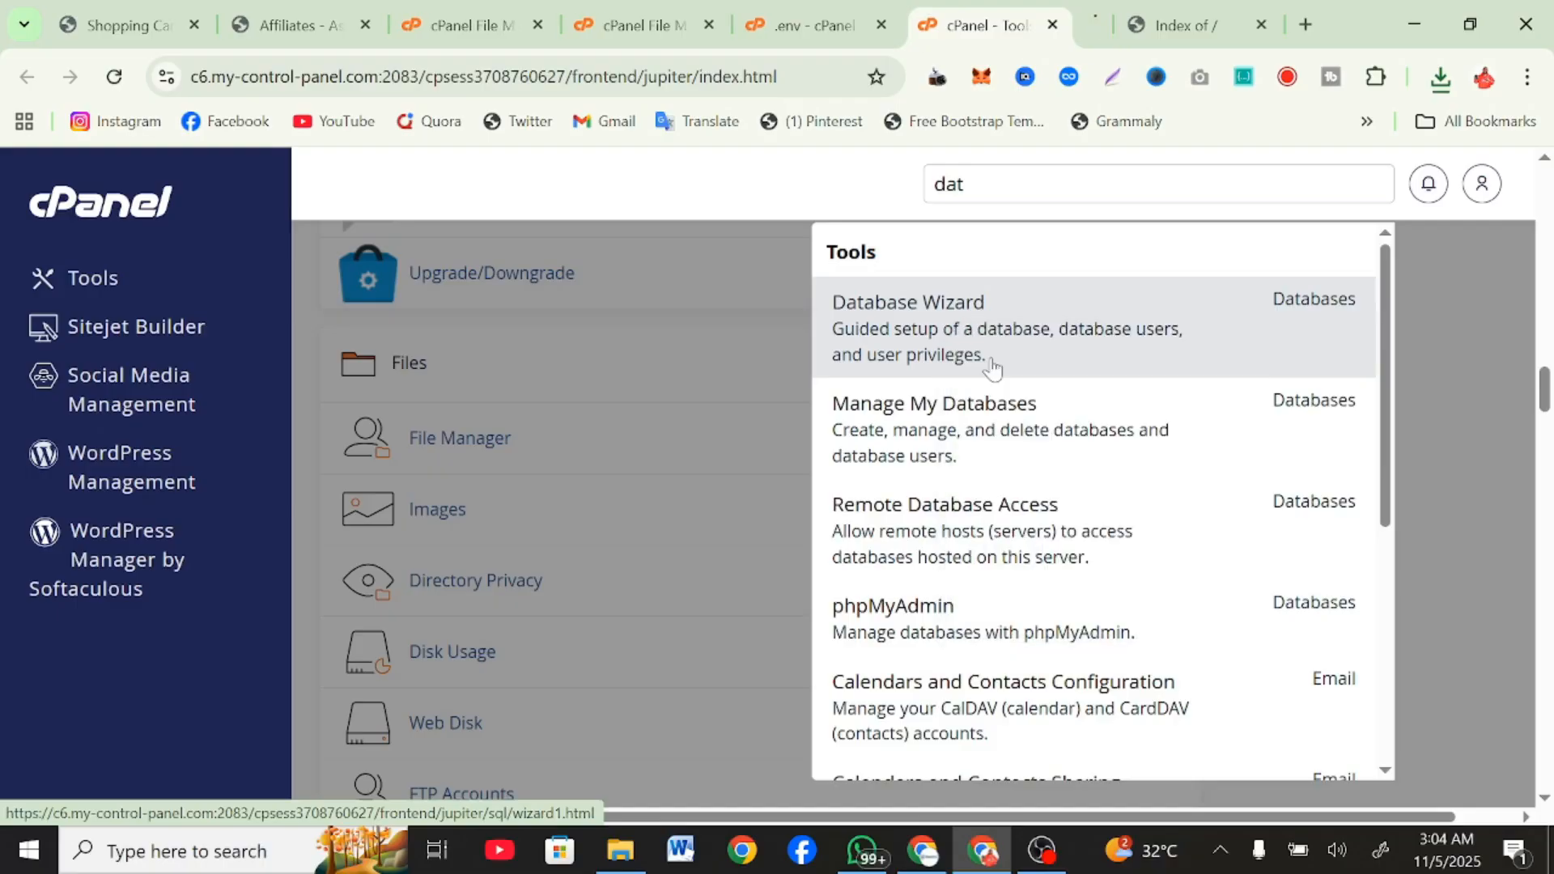
click(1065, 10)
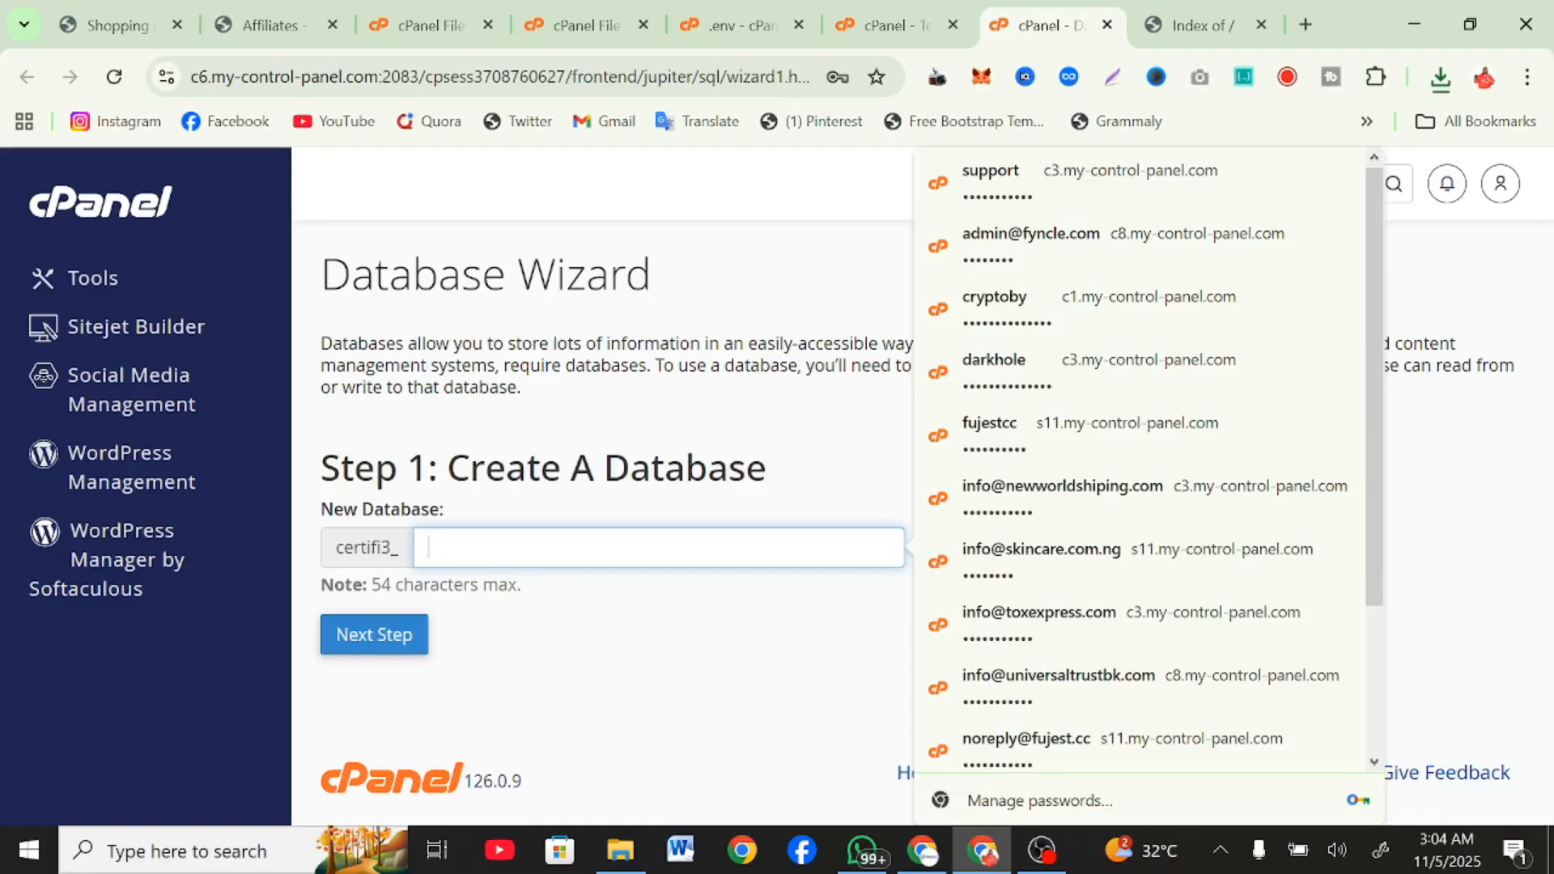
Create a new database named smmcrowd, copying the name before continuing to the database user stage.
text(smm)
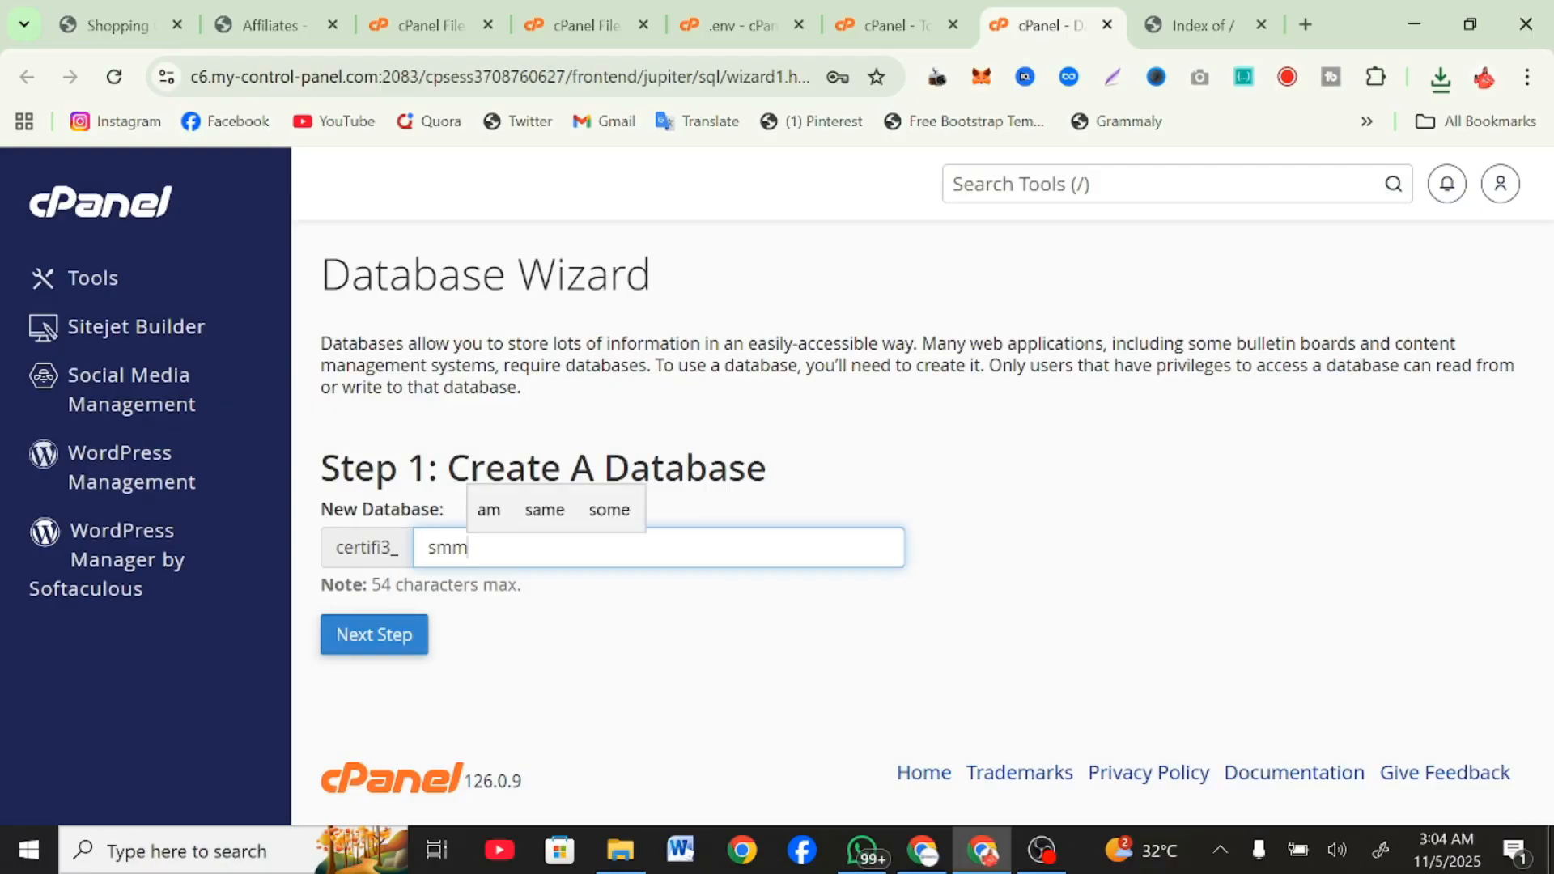
text(crowd)
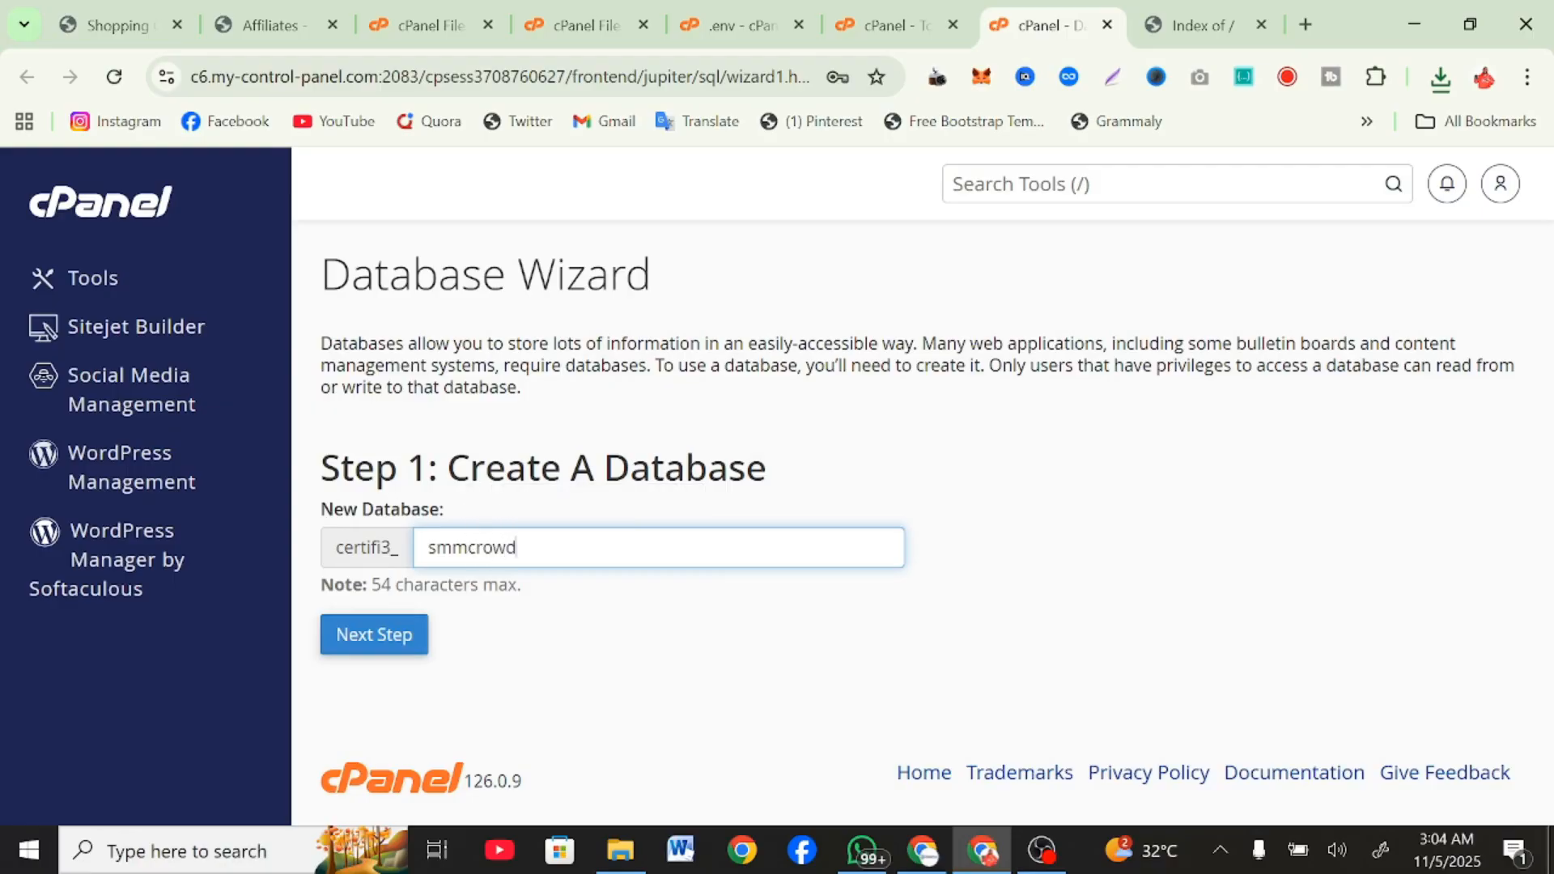
key(ctrl+a)
key(ctrl+c)
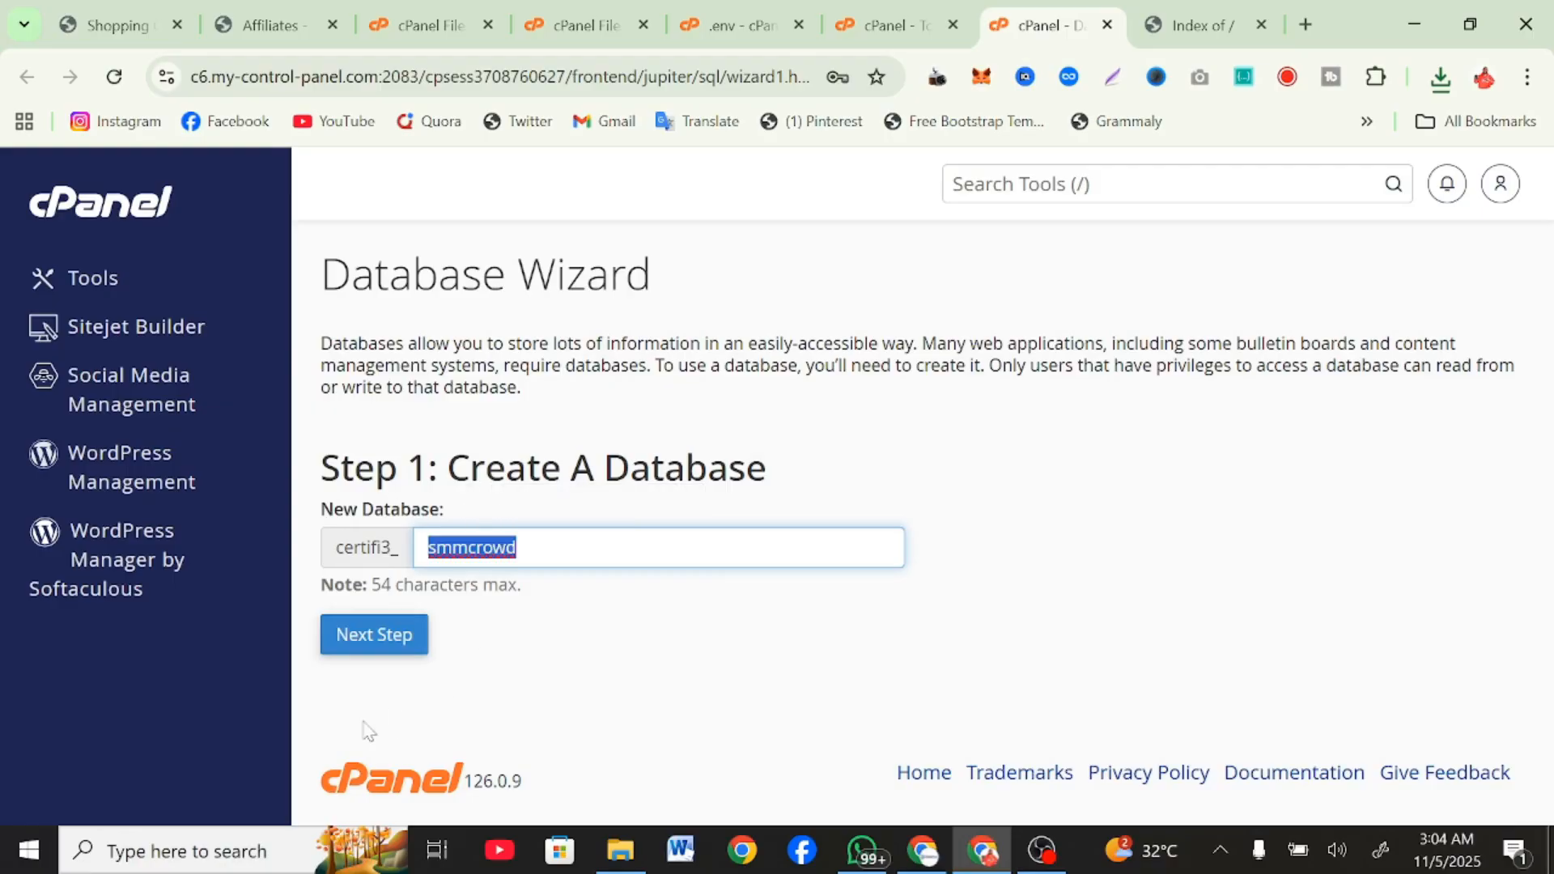
click(372, 648)
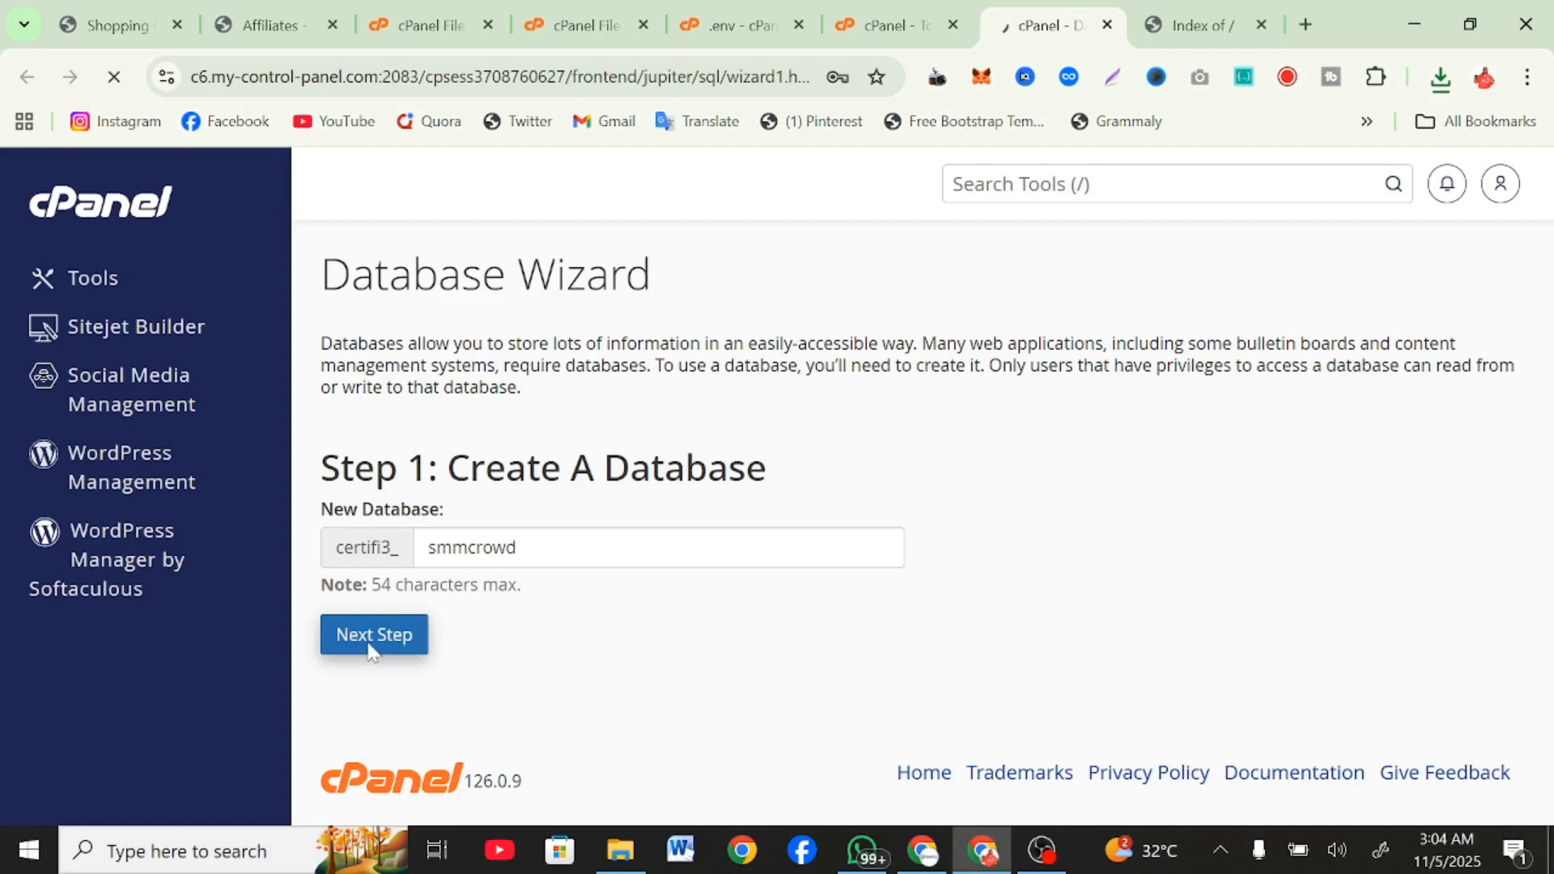
Enter smmcrowd as the new database user's name and paste the user's password into the first password field.
click(533, 504)
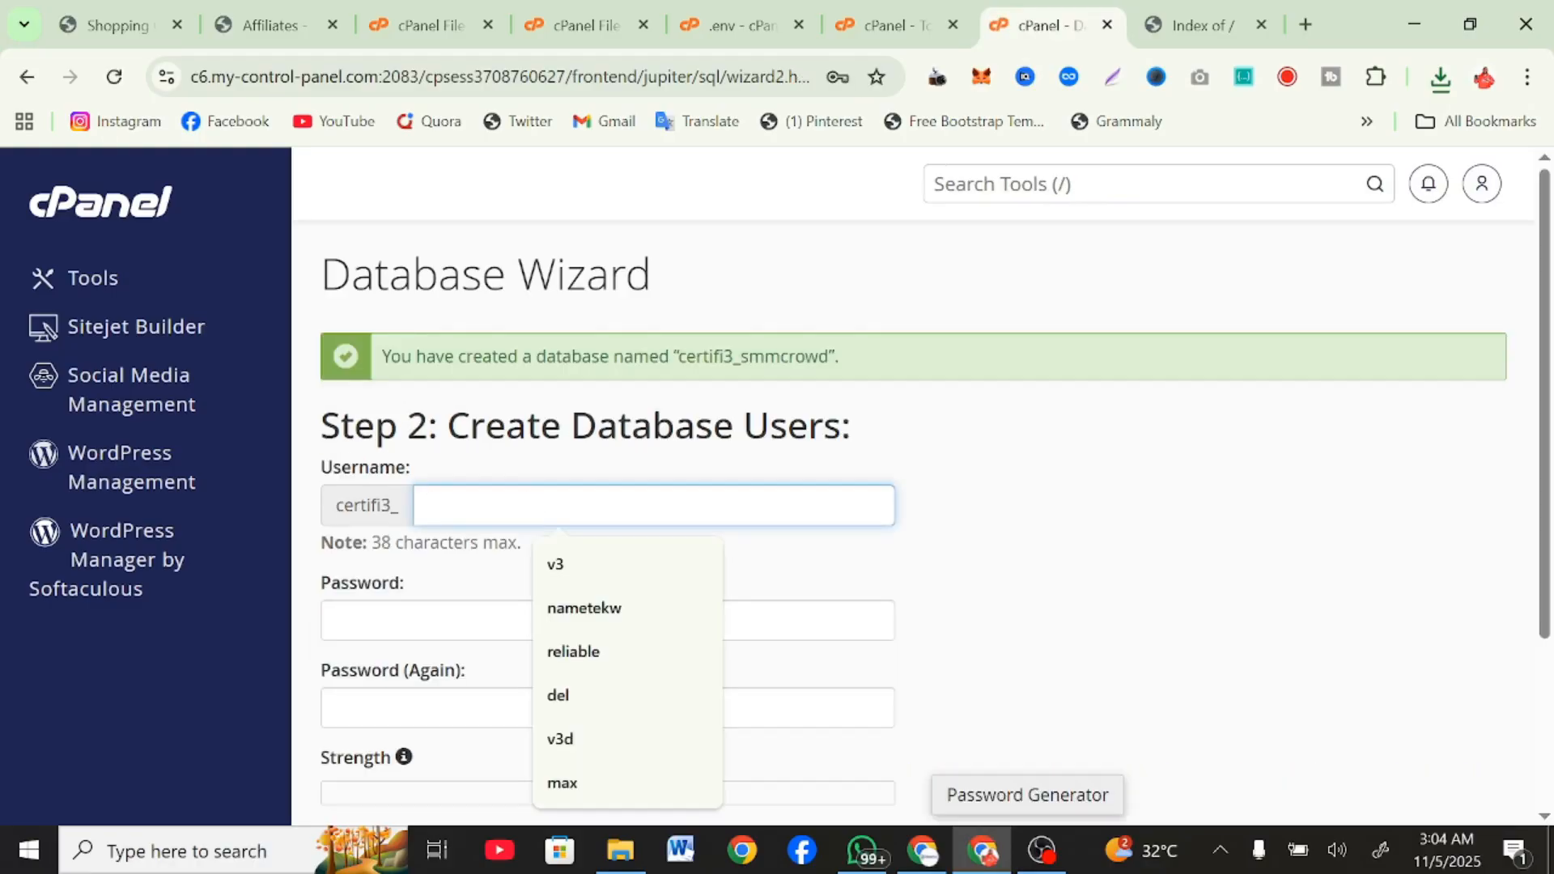
key(ctrl+v)
click(522, 474)
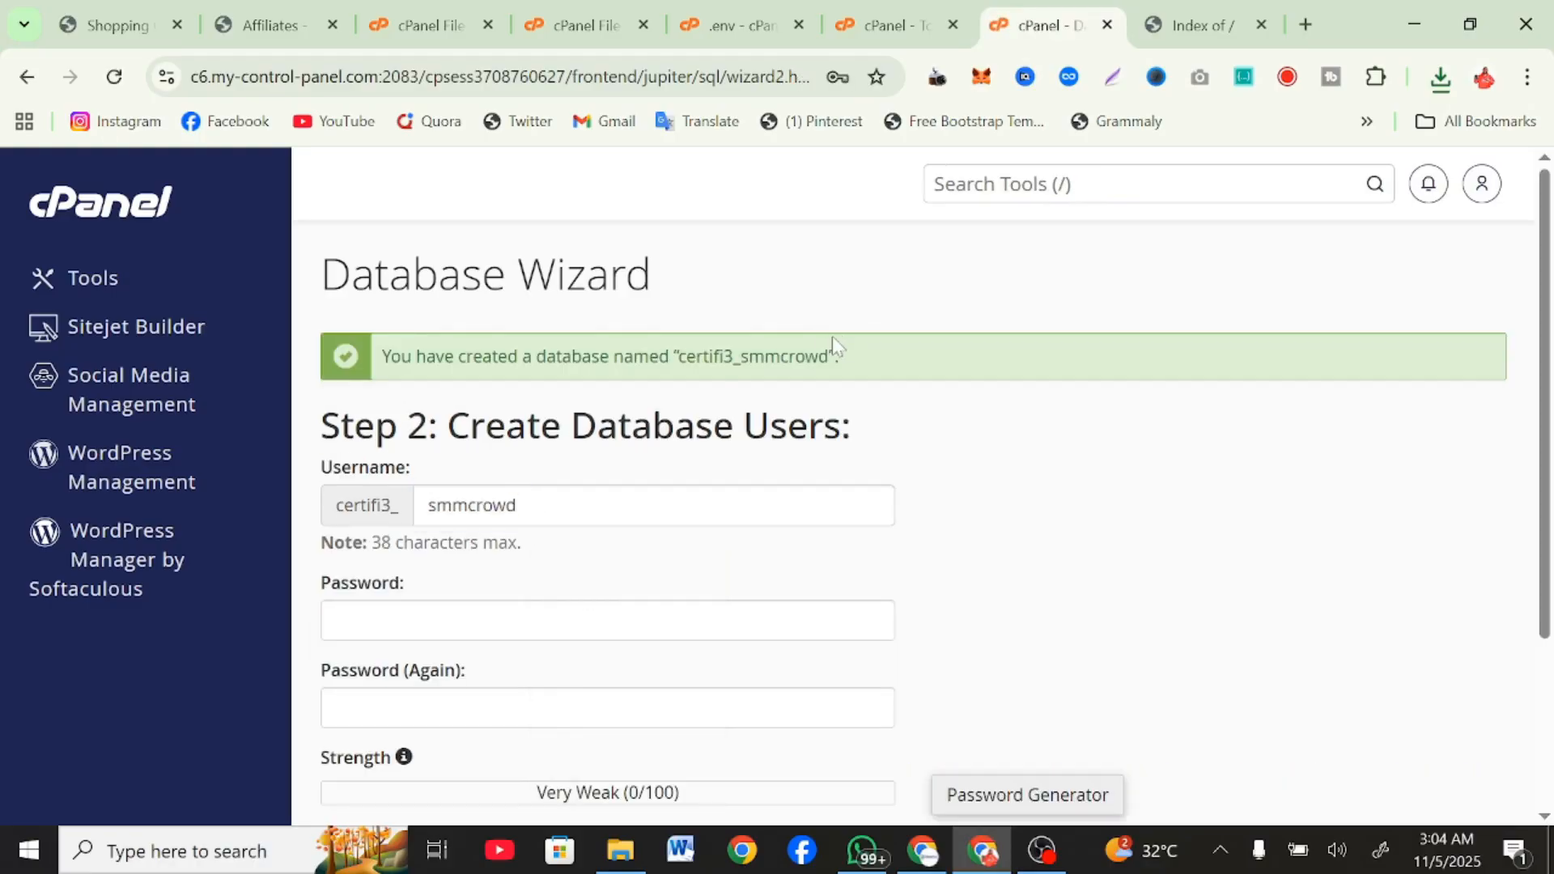
drag(830, 356, 678, 356)
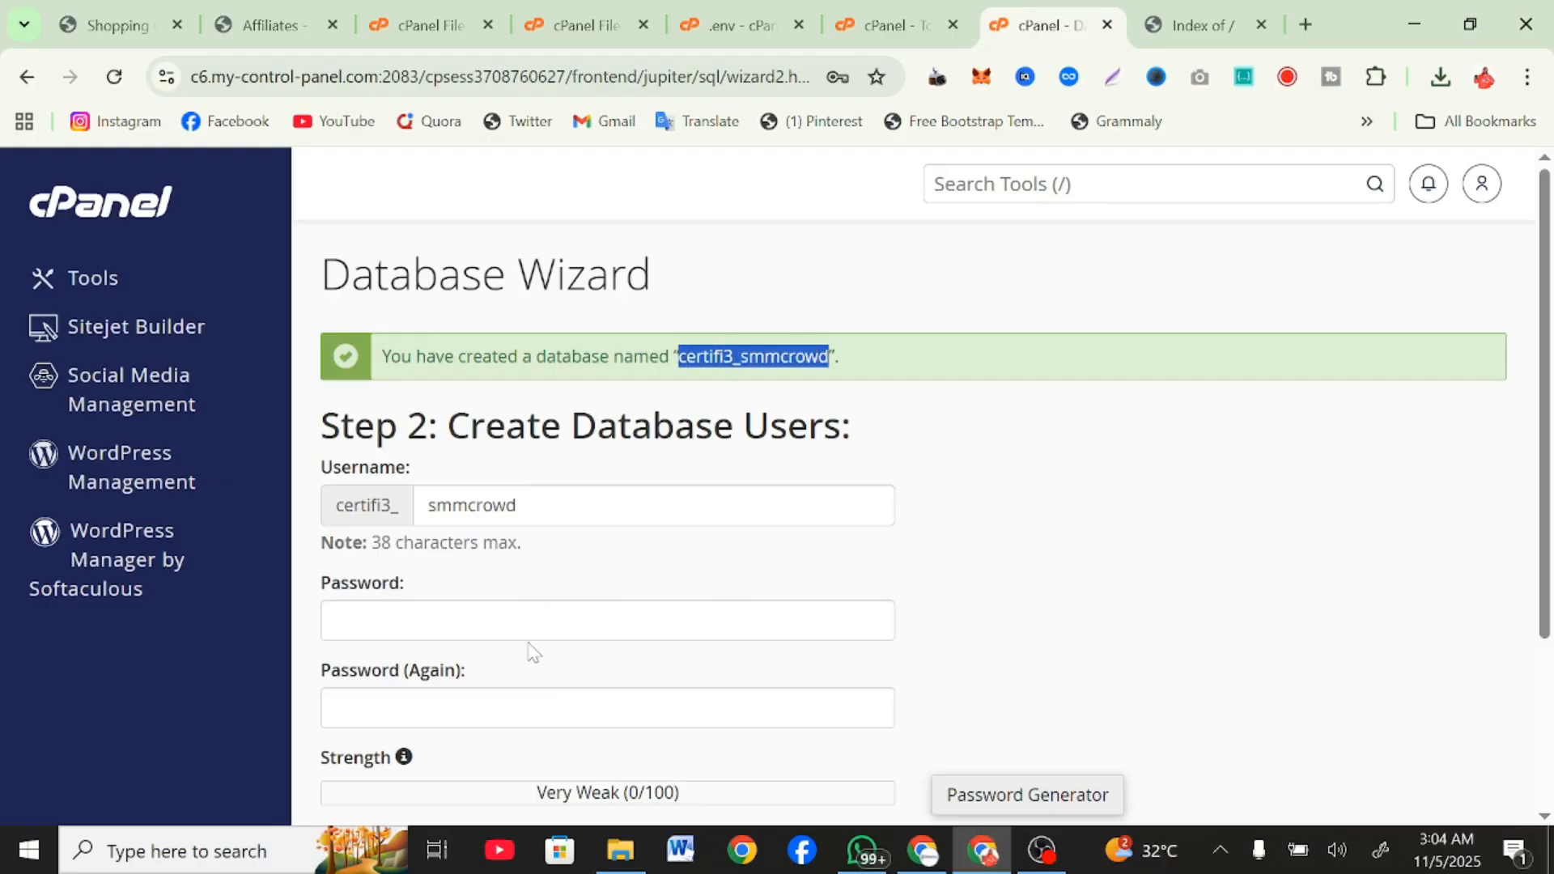
click(518, 621)
key(ctrl+v)
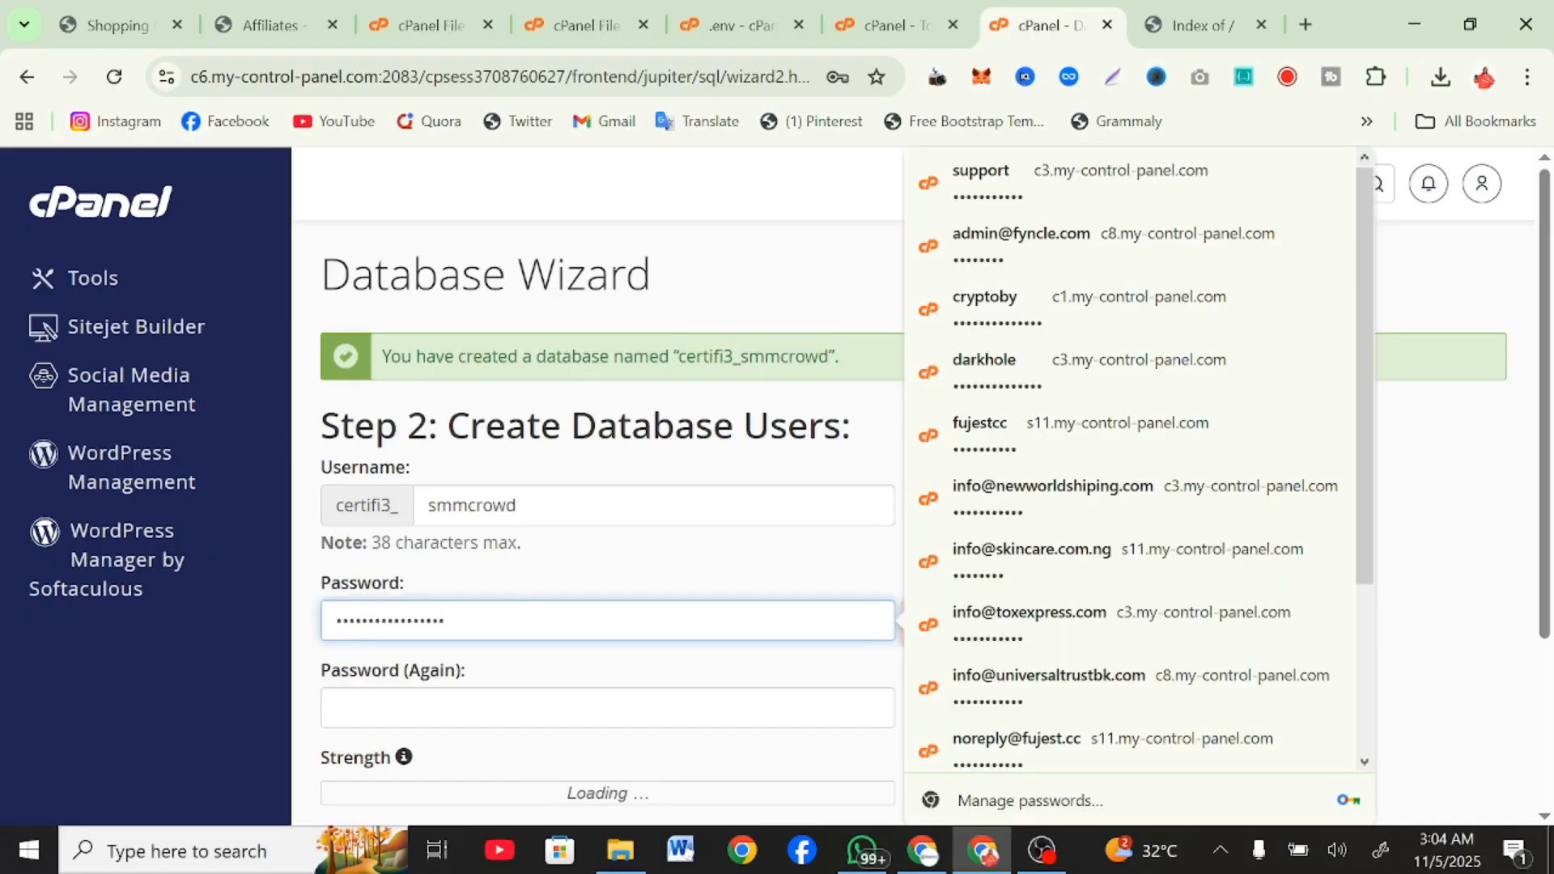
Repeat the database user's password in the confirmation field, create the user and dismiss the browser's offer to save the password.
click(551, 584)
scroll(566, 486, down, 3)
click(486, 462)
key(ctrl+Tab)
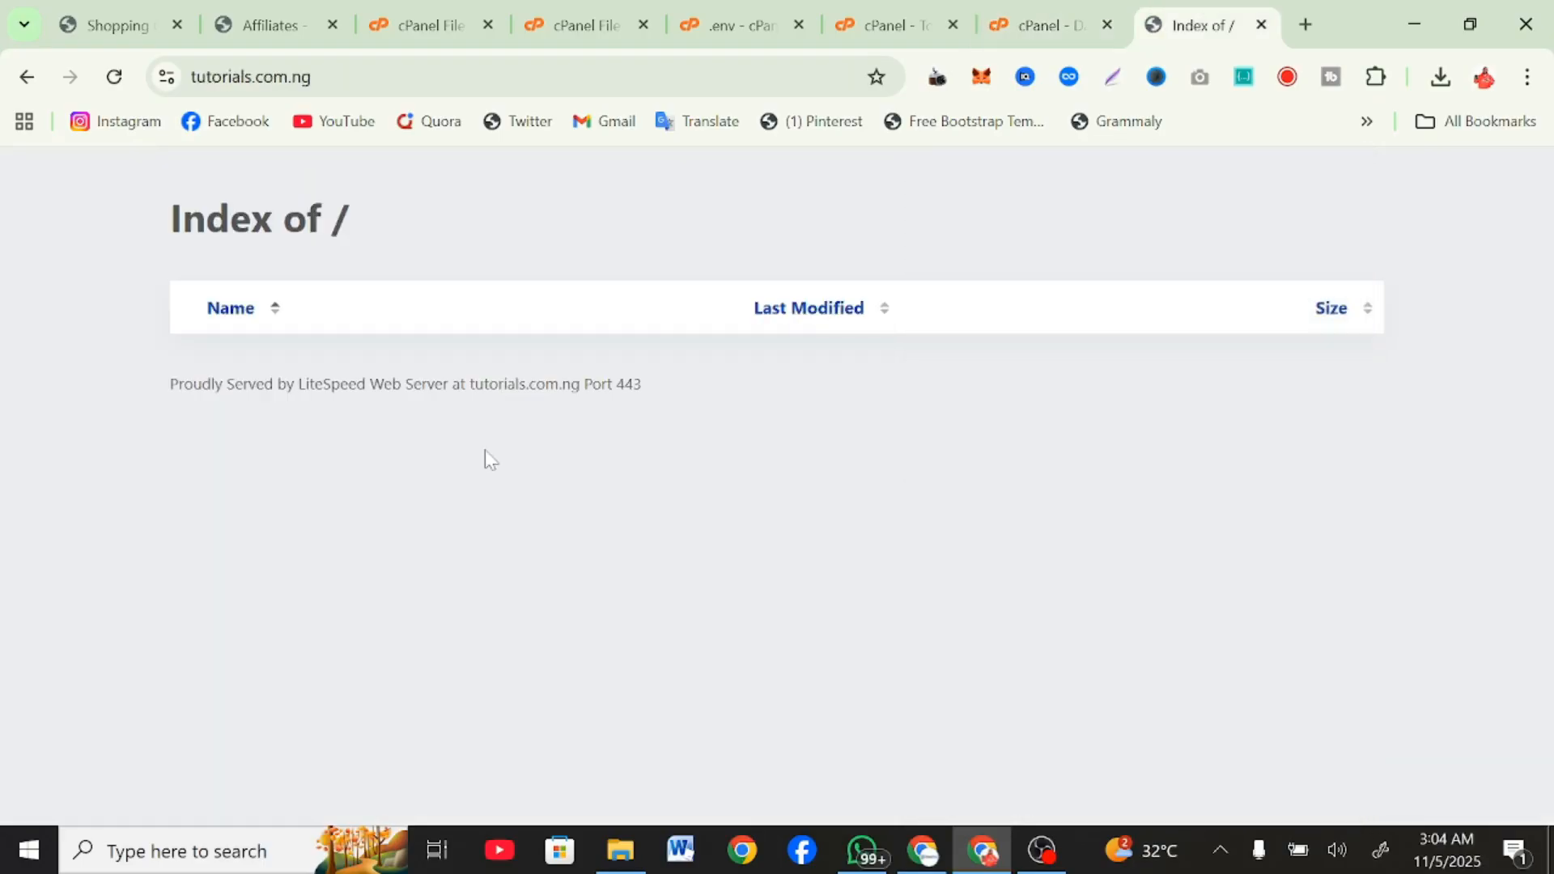
click(886, 12)
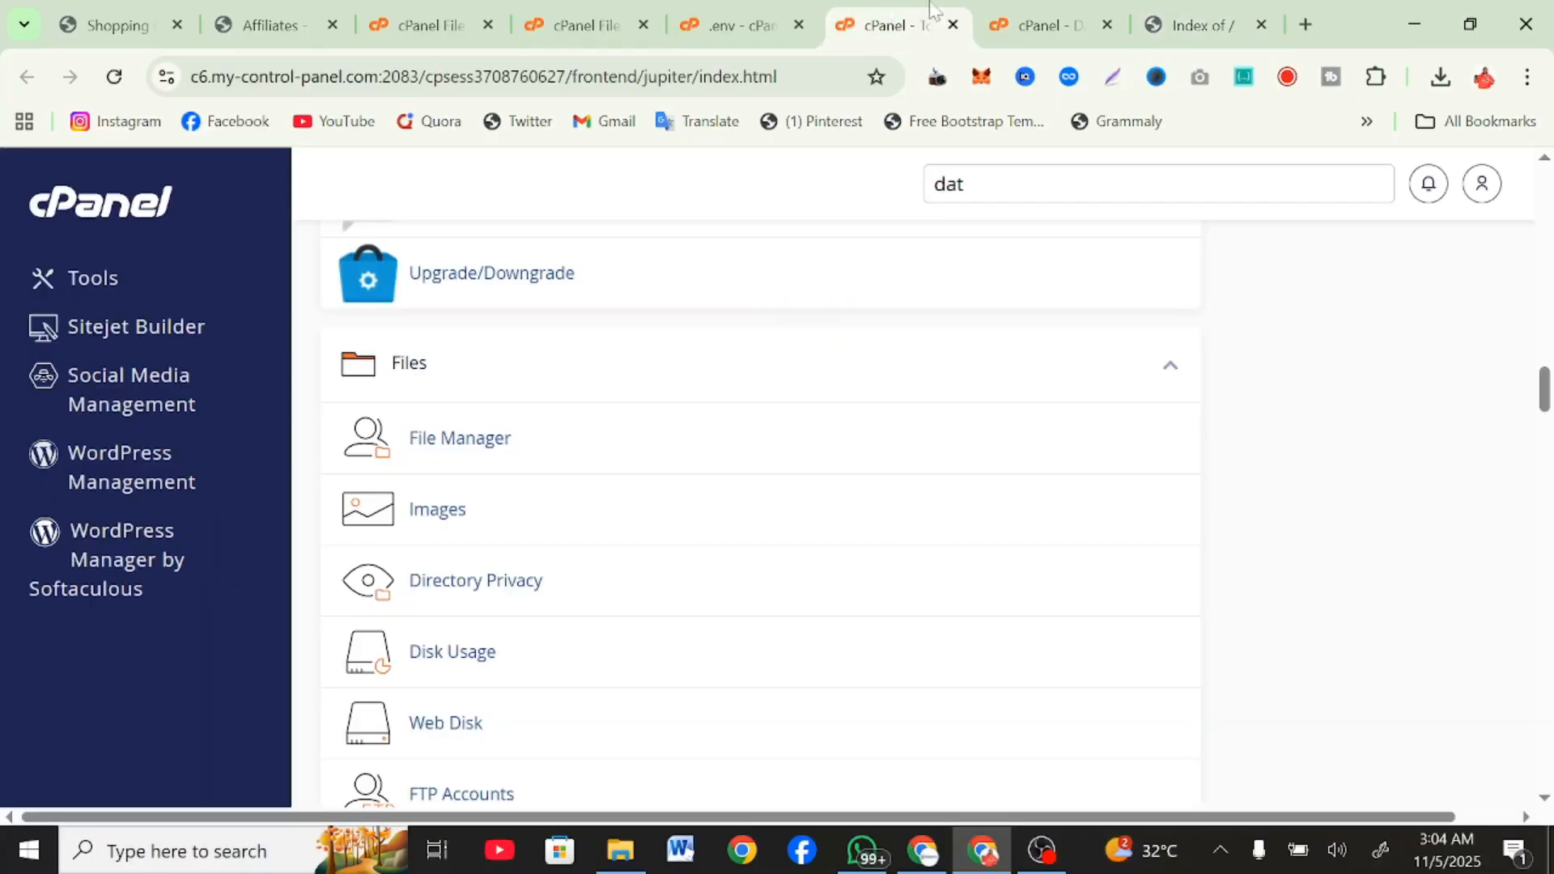
click(1034, 4)
key(ctrl+v)
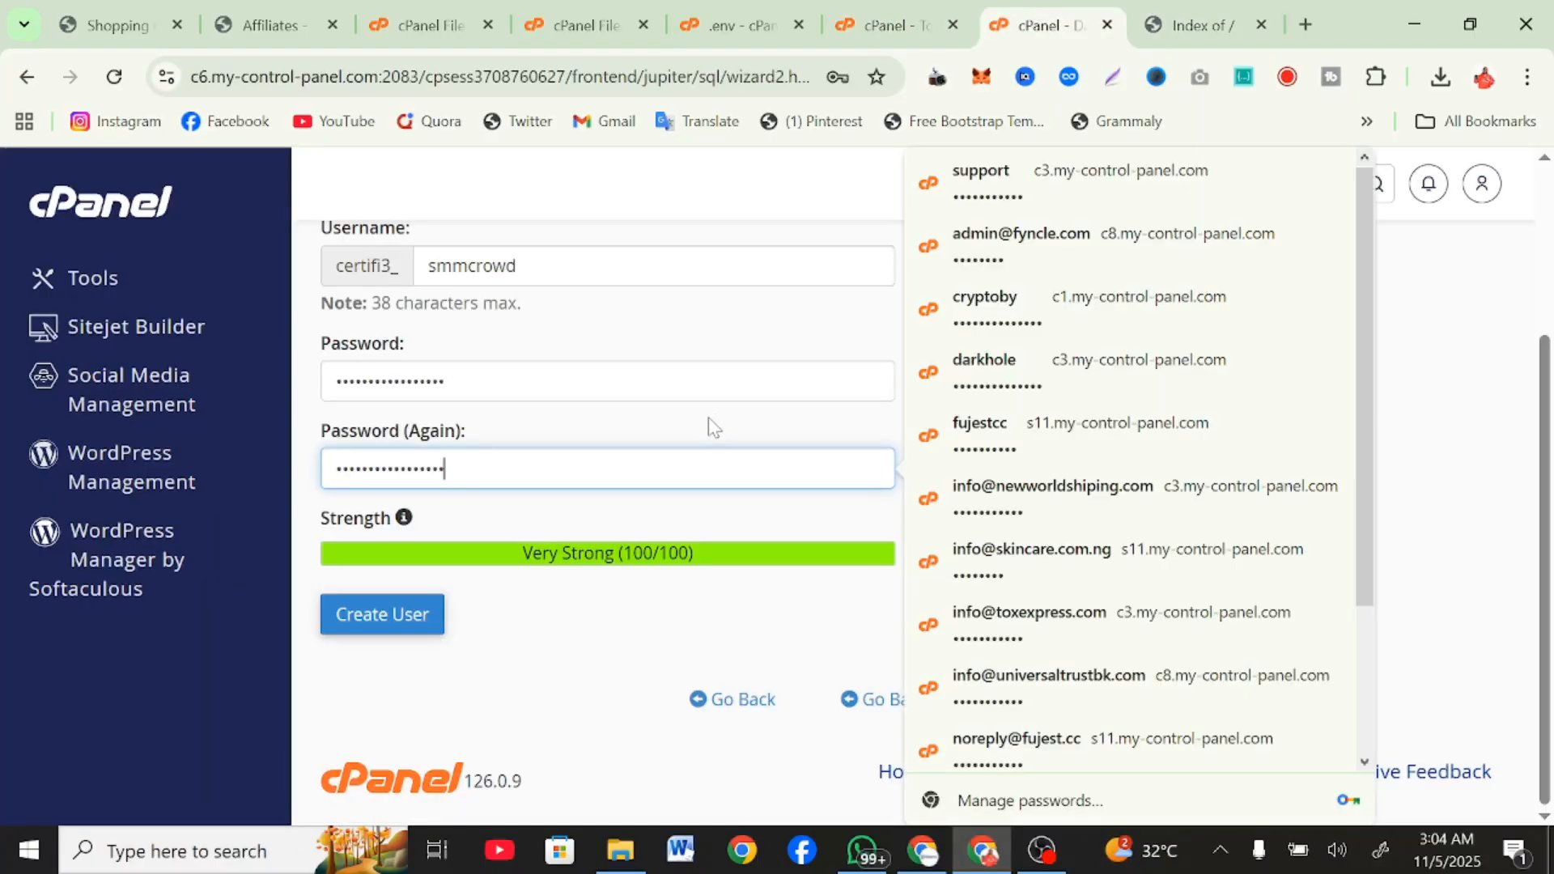
click(413, 620)
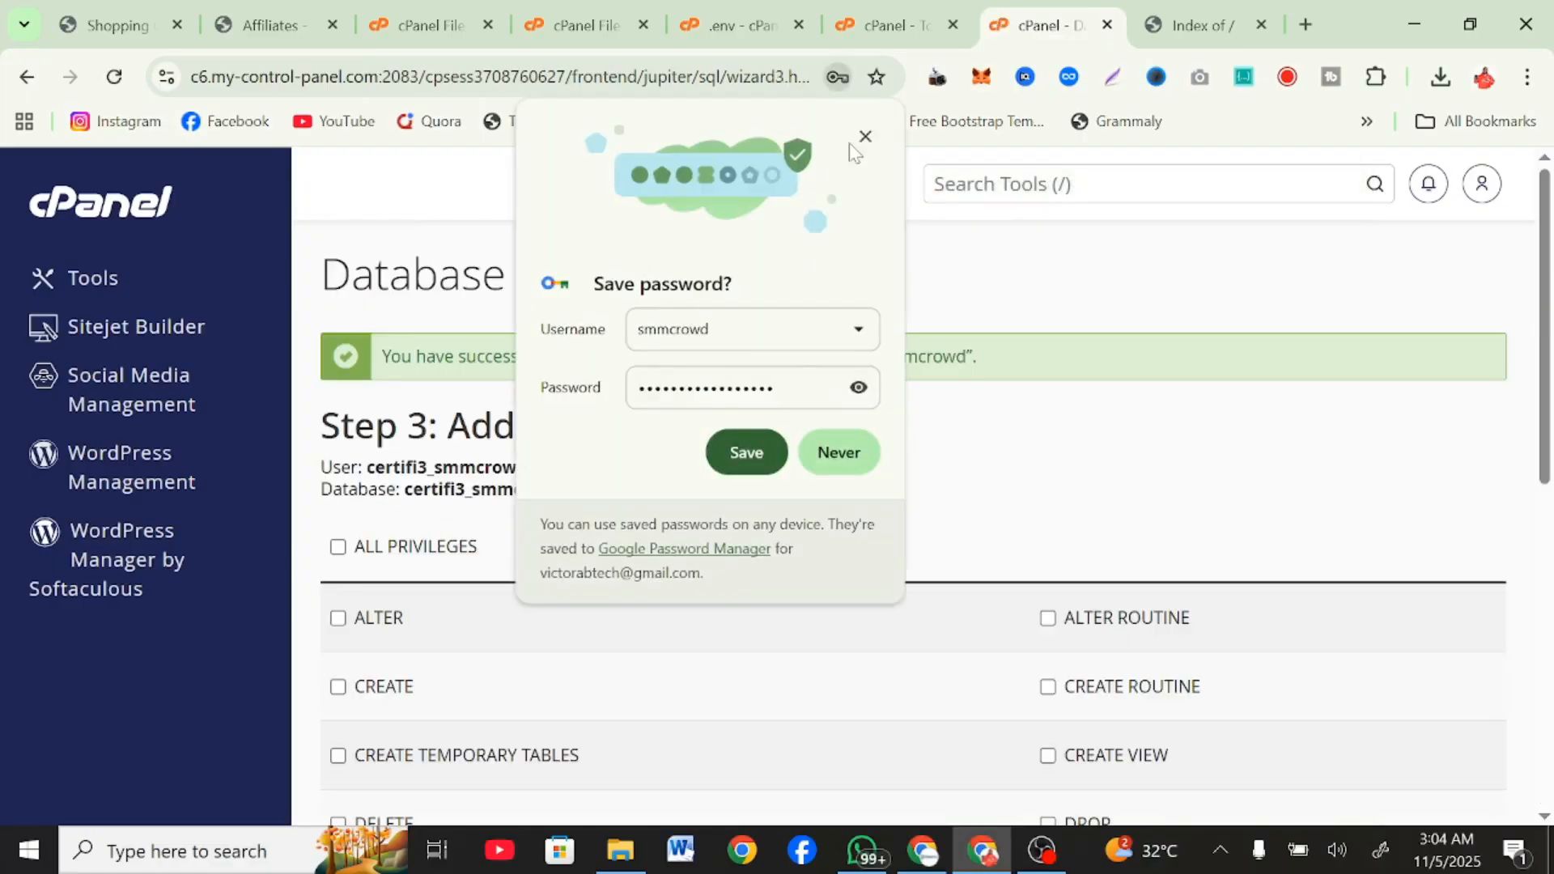
click(864, 137)
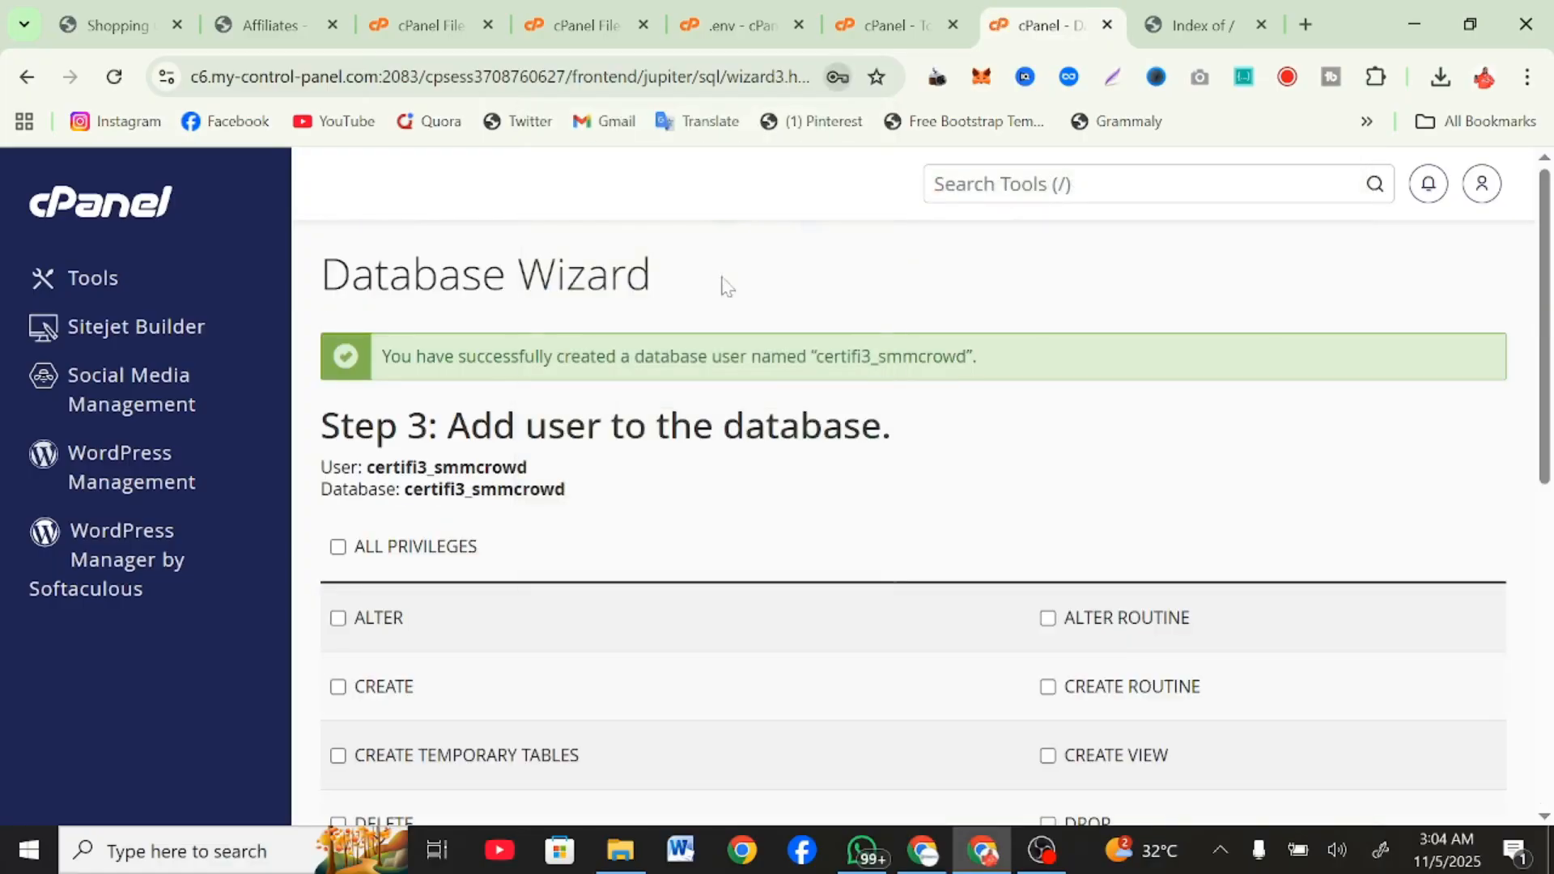
Grant the smmcrowd user all privileges on the smmcrowd database and complete the wizard.
click(391, 559)
scroll(397, 570, down, 10)
click(399, 556)
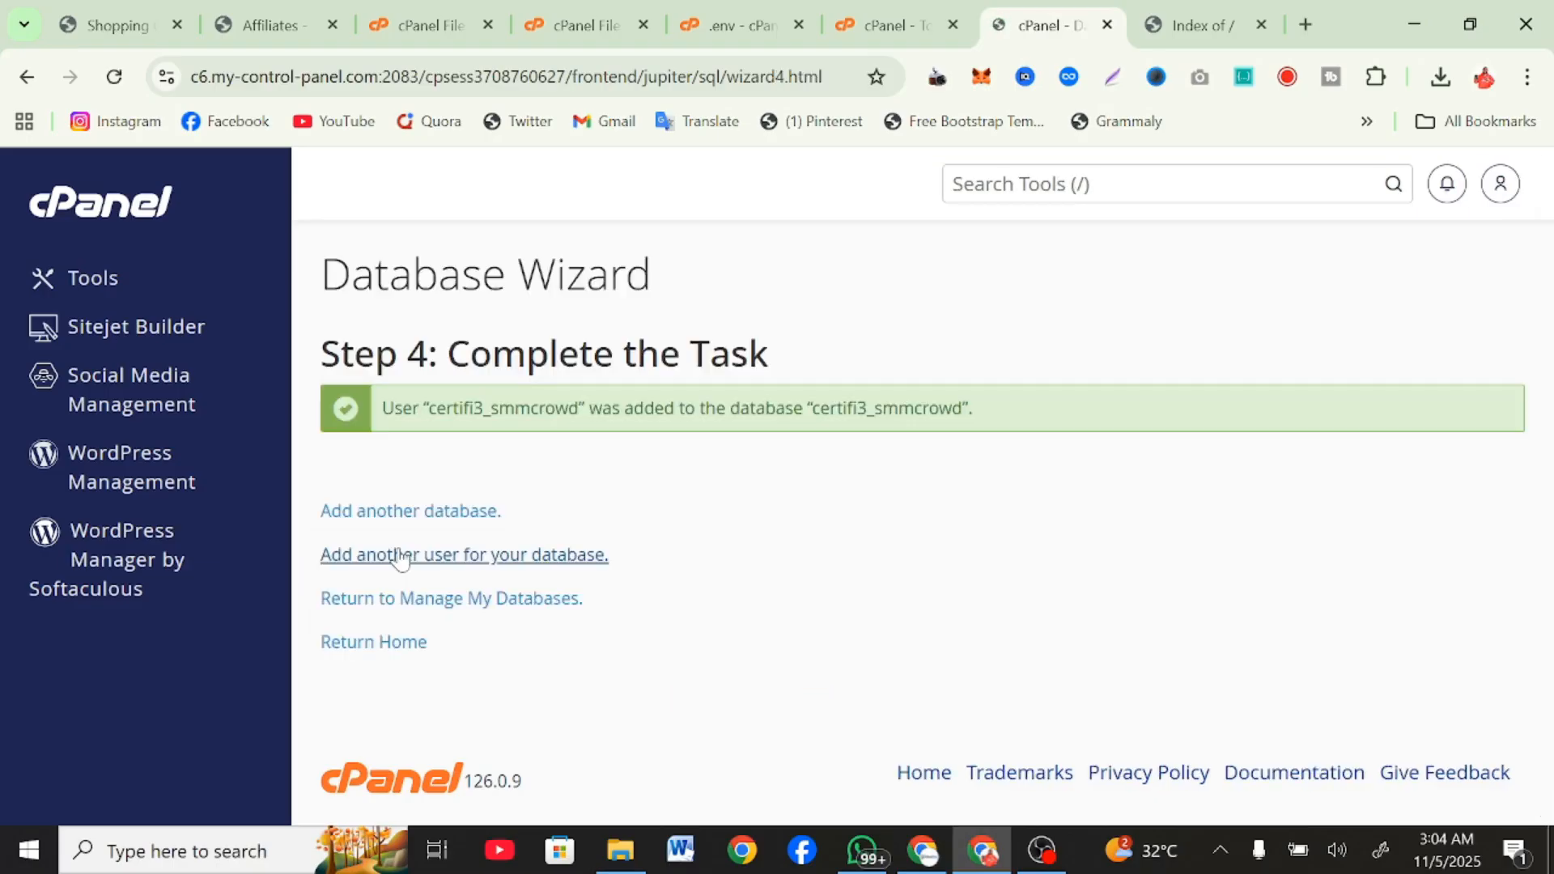
Search the cPanel tools for "ph" and open phpMyAdmin in a new browser tab.
click(560, 3)
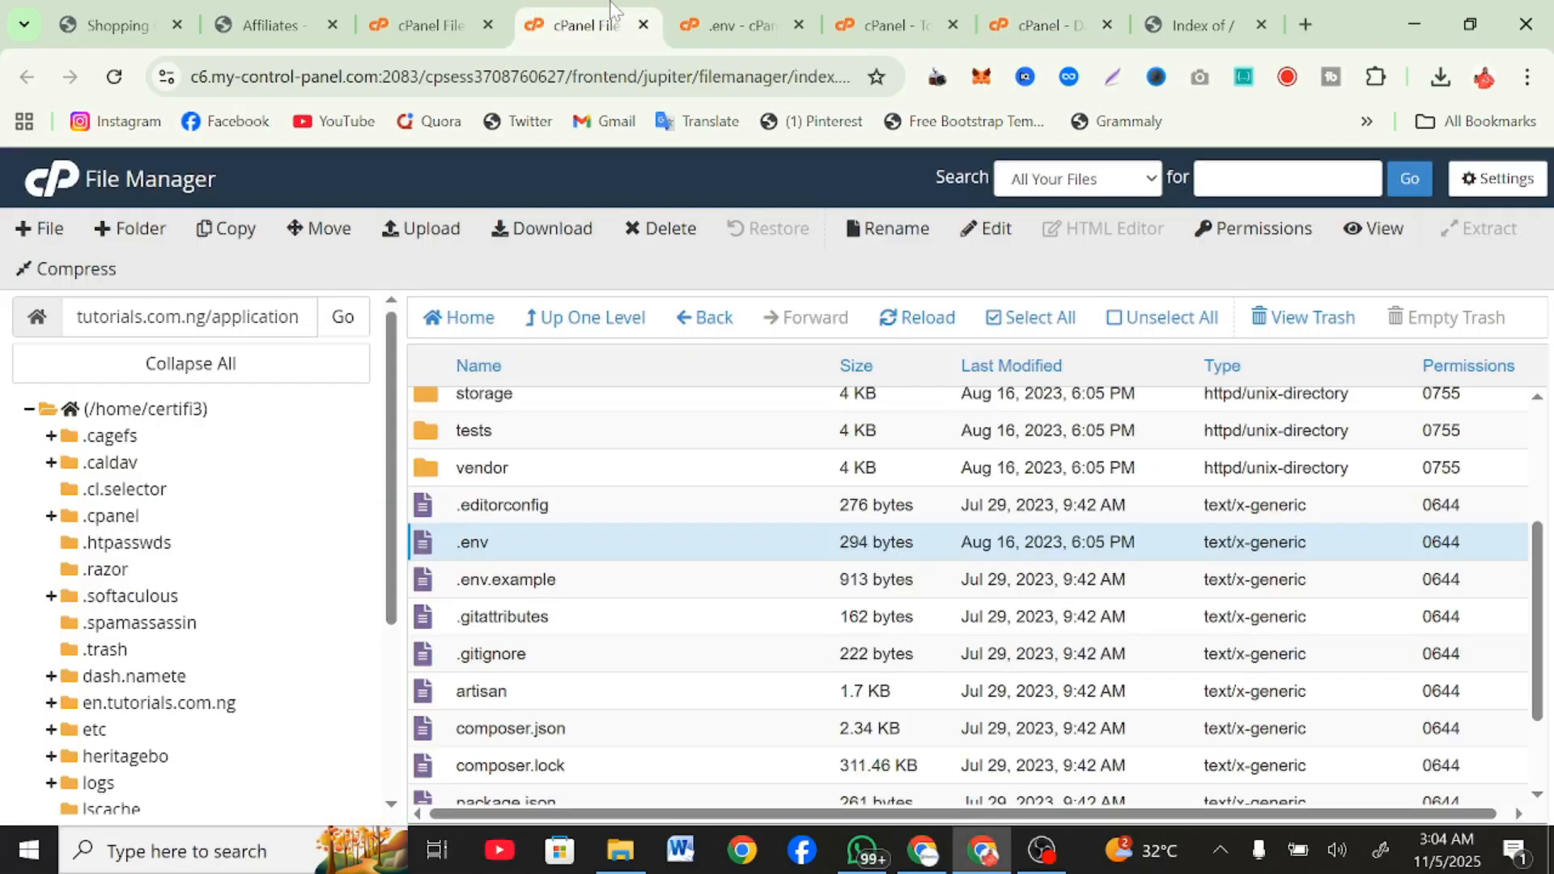
click(861, 2)
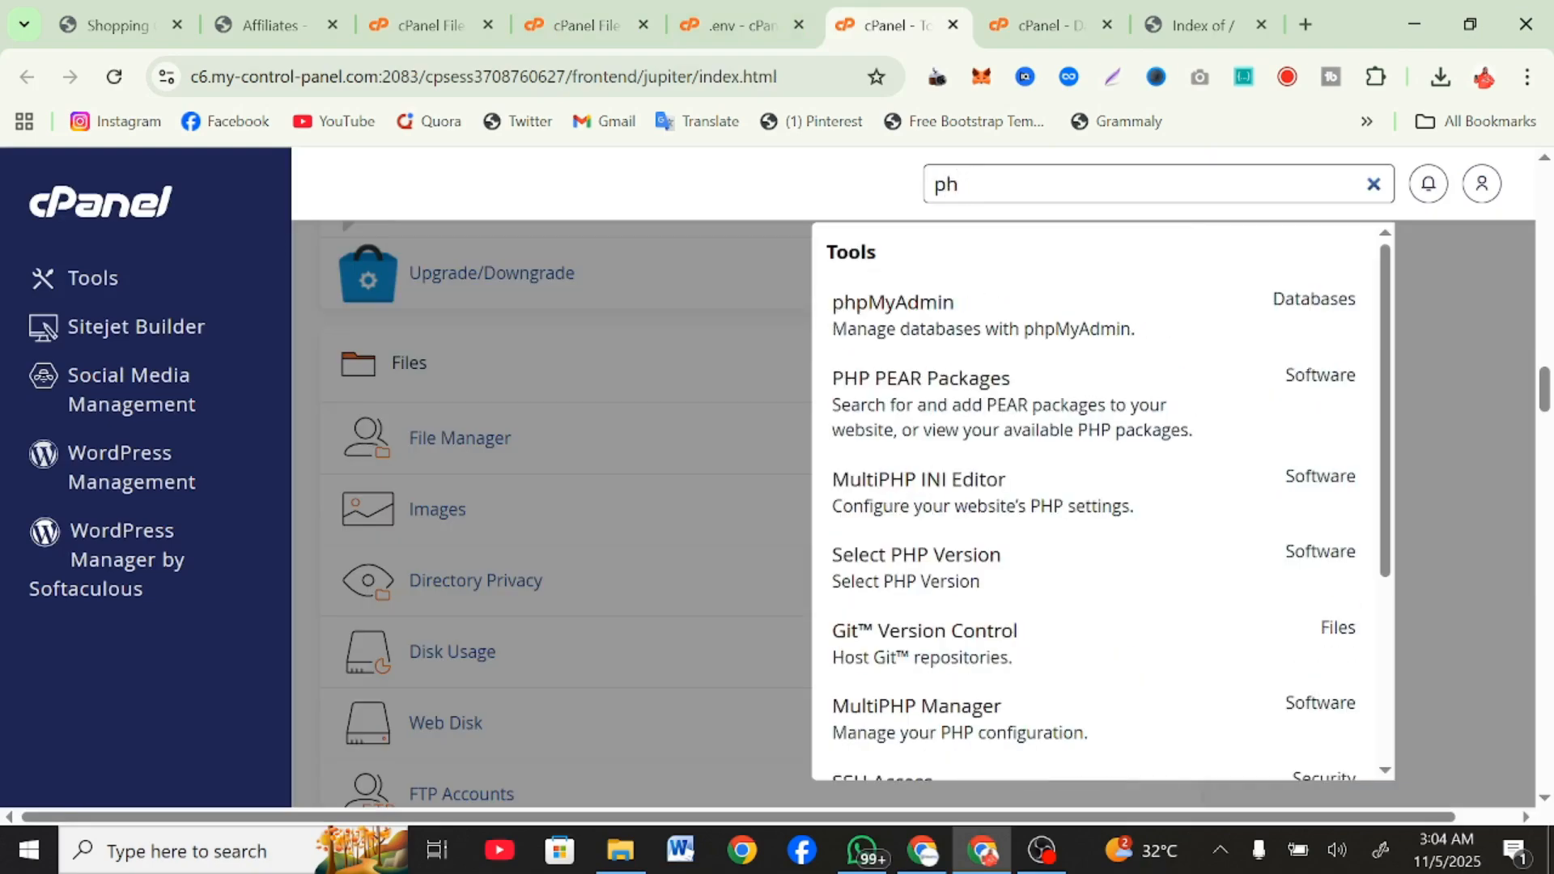
right_click(886, 314)
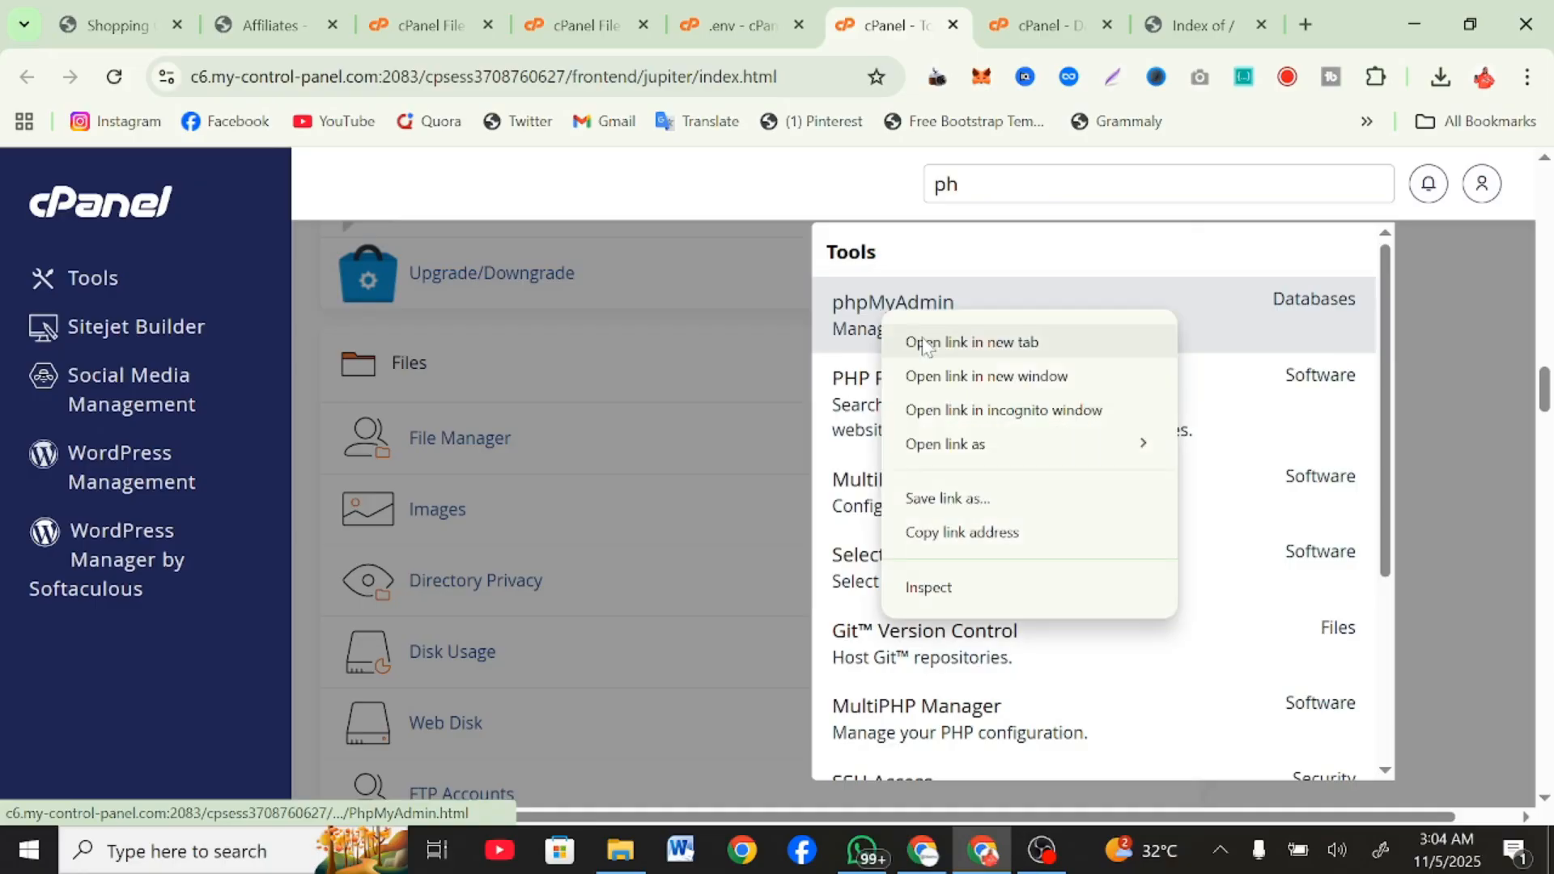
click(914, 340)
click(939, 24)
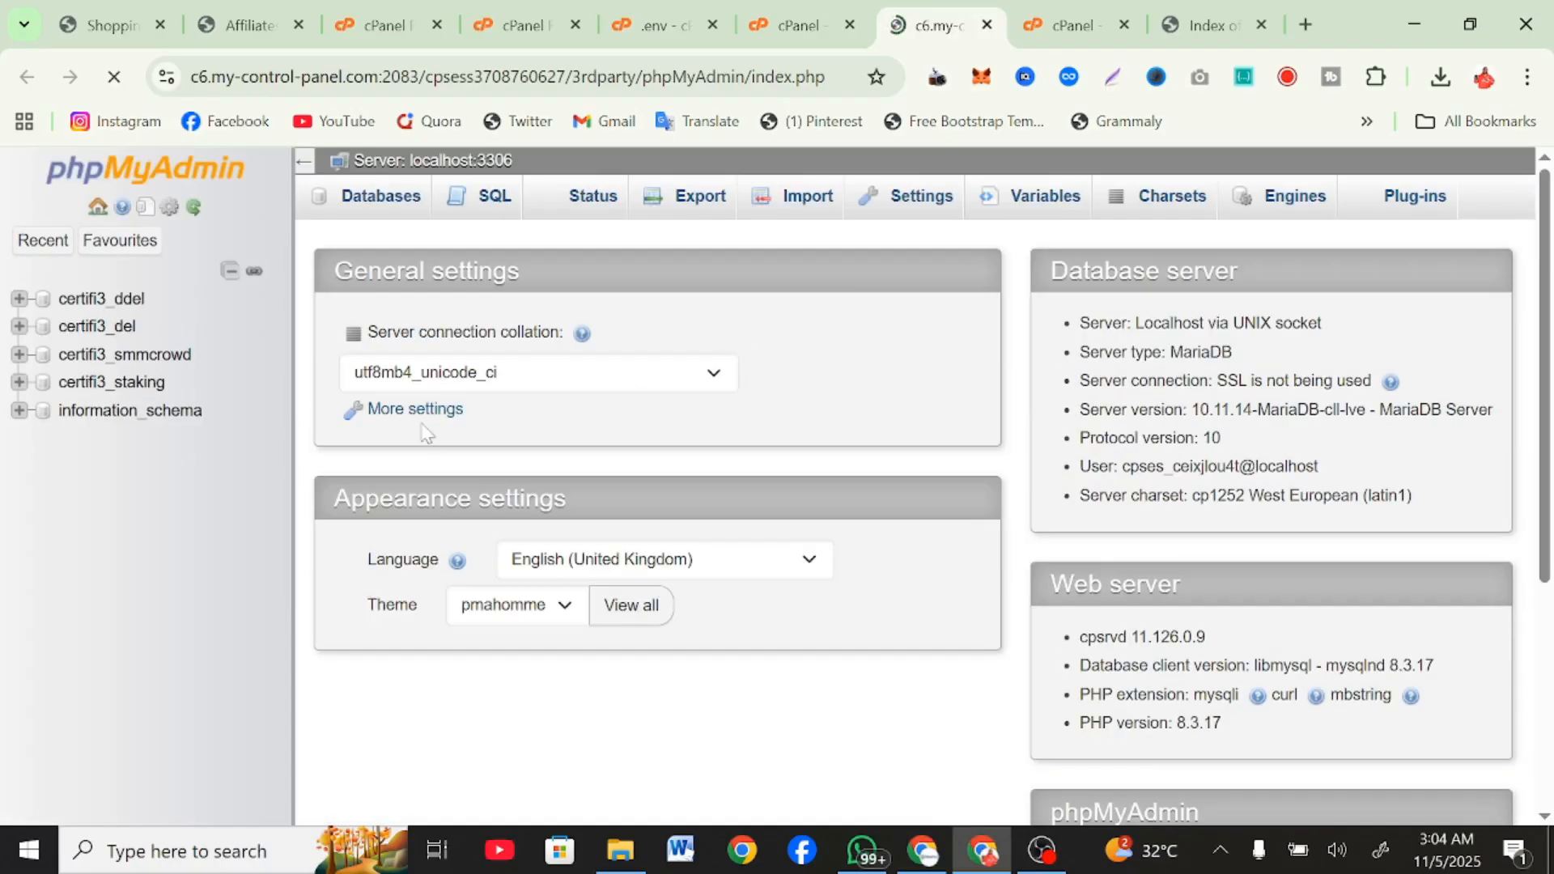
Import database (11).sql from the Downloads folder into the smmcrowd database and look through its table list.
click(152, 356)
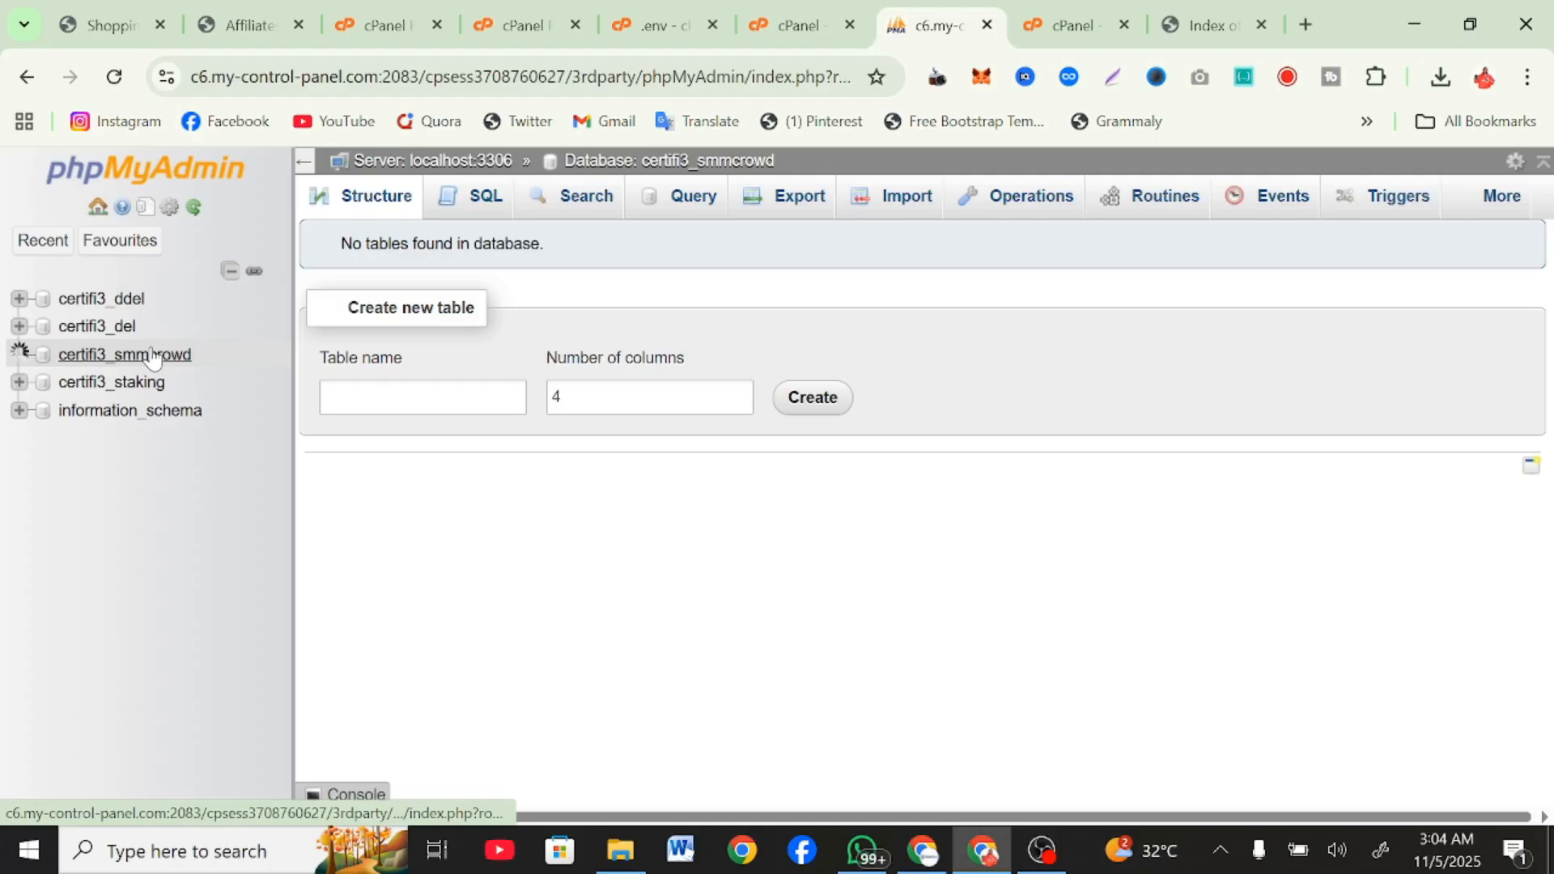
click(920, 209)
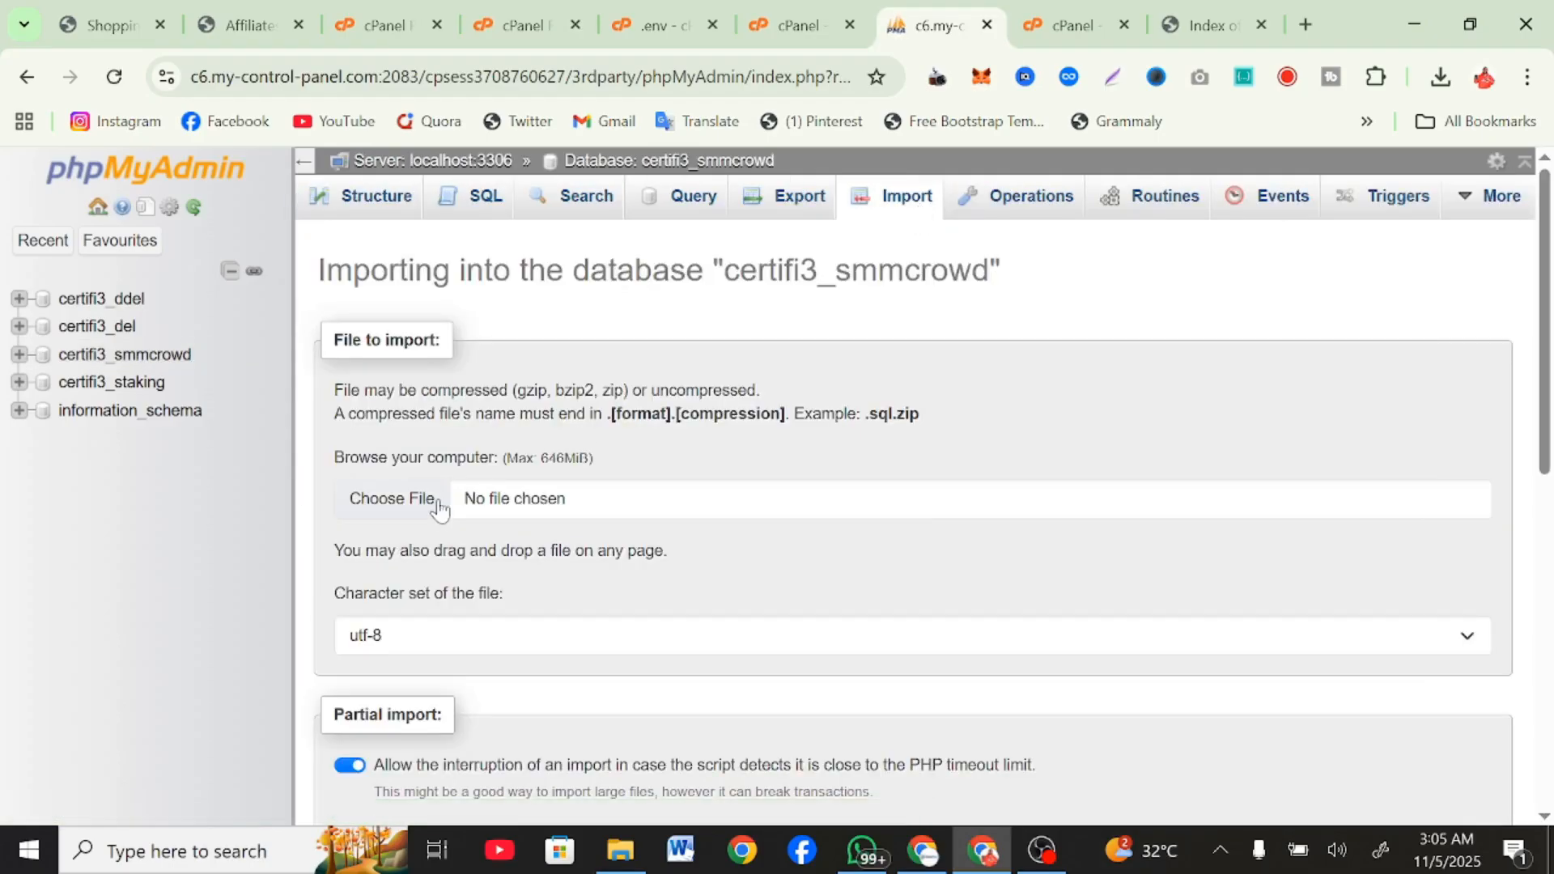
click(427, 519)
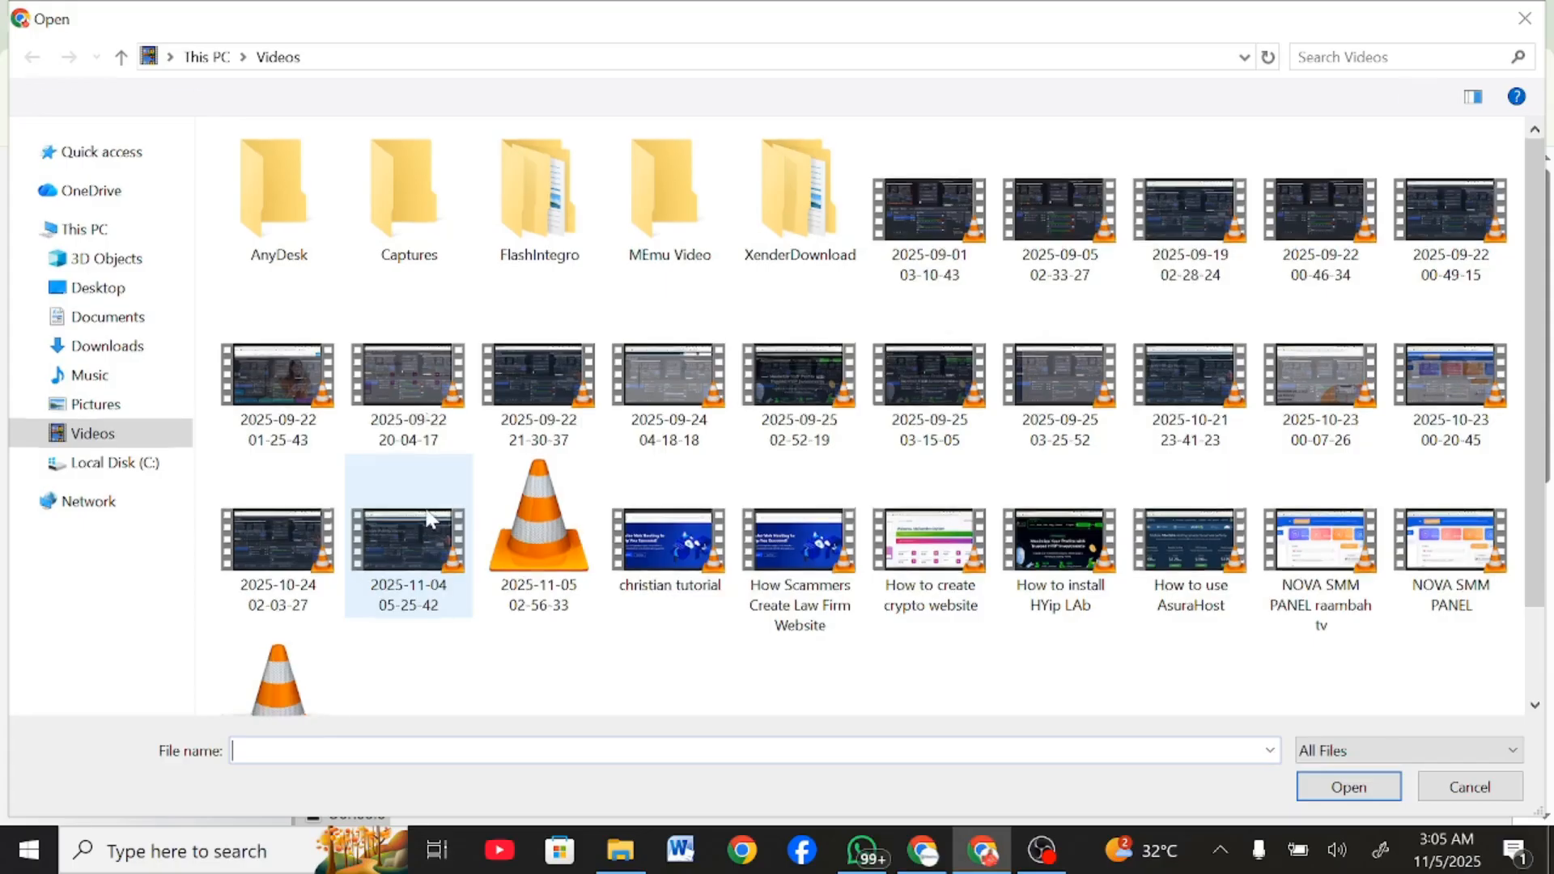
click(111, 346)
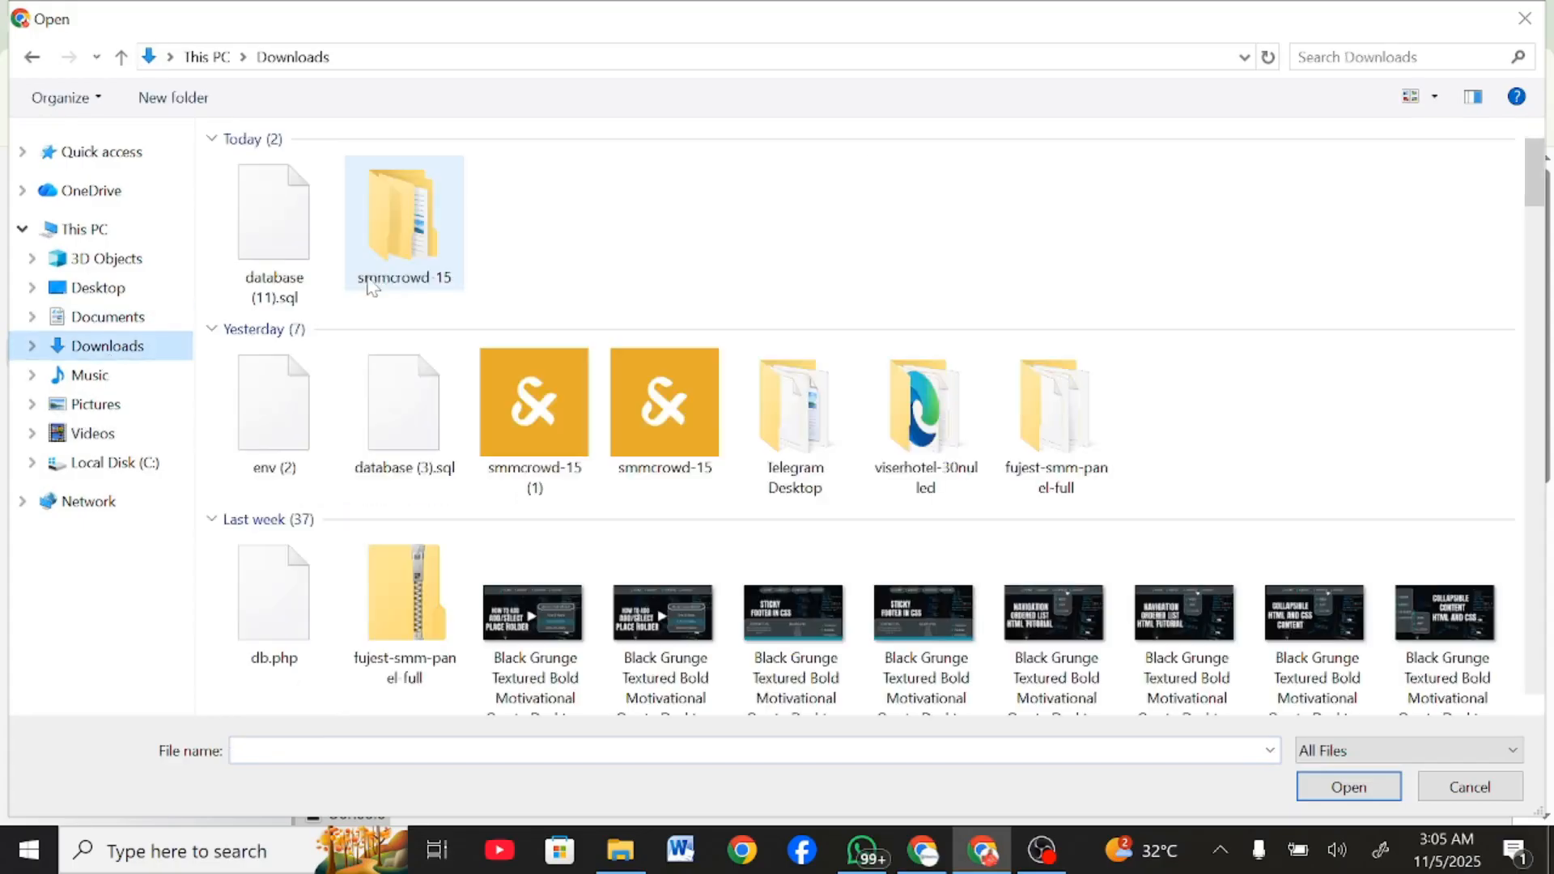
click(274, 227)
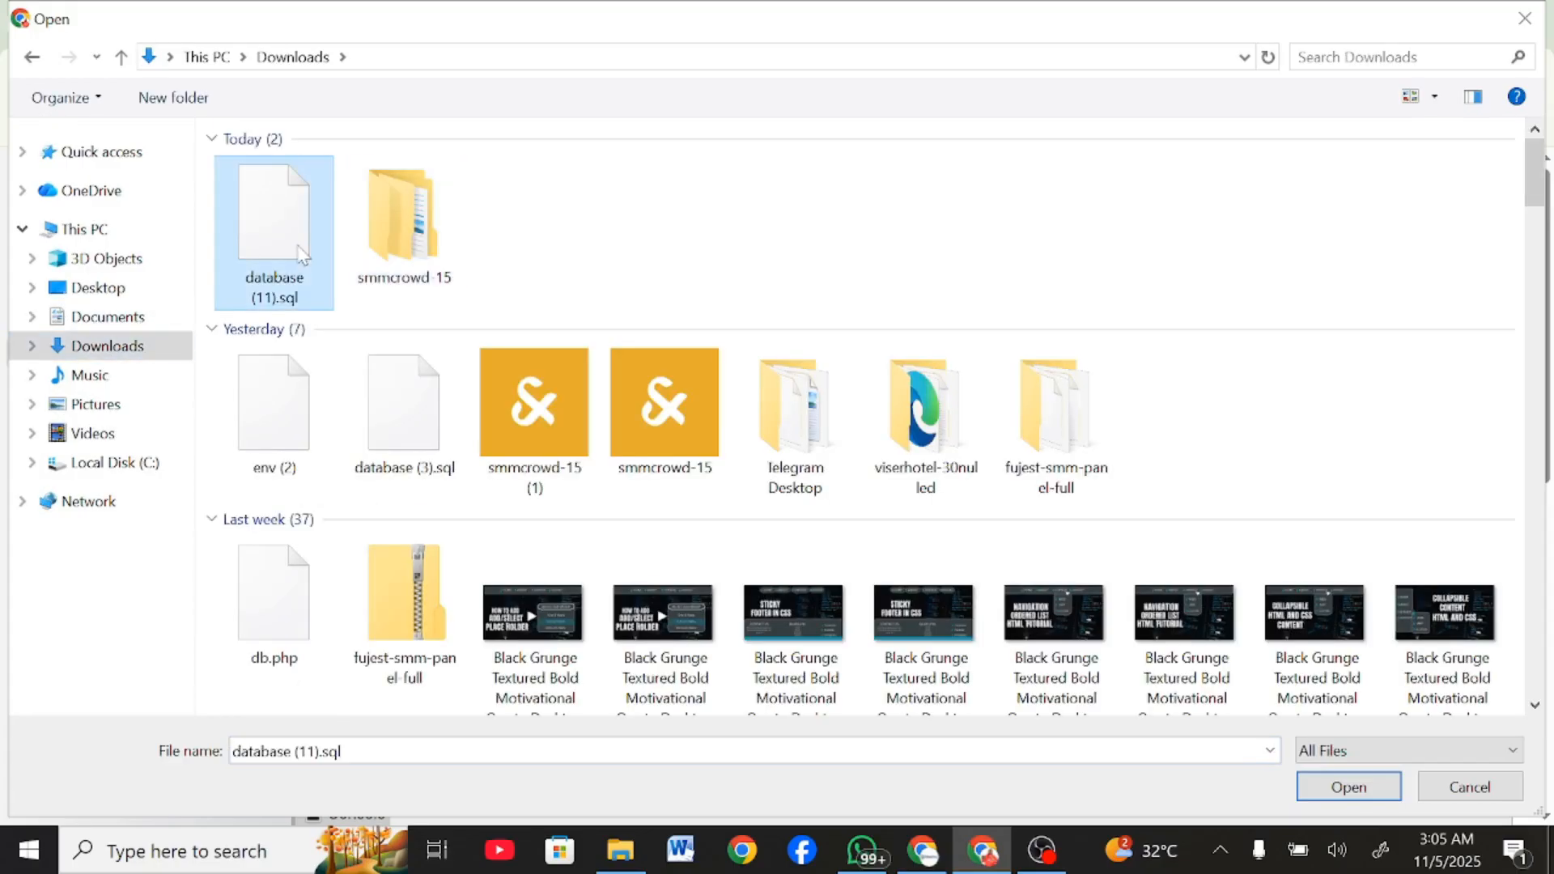
click(1348, 787)
scroll(571, 596, down, 10)
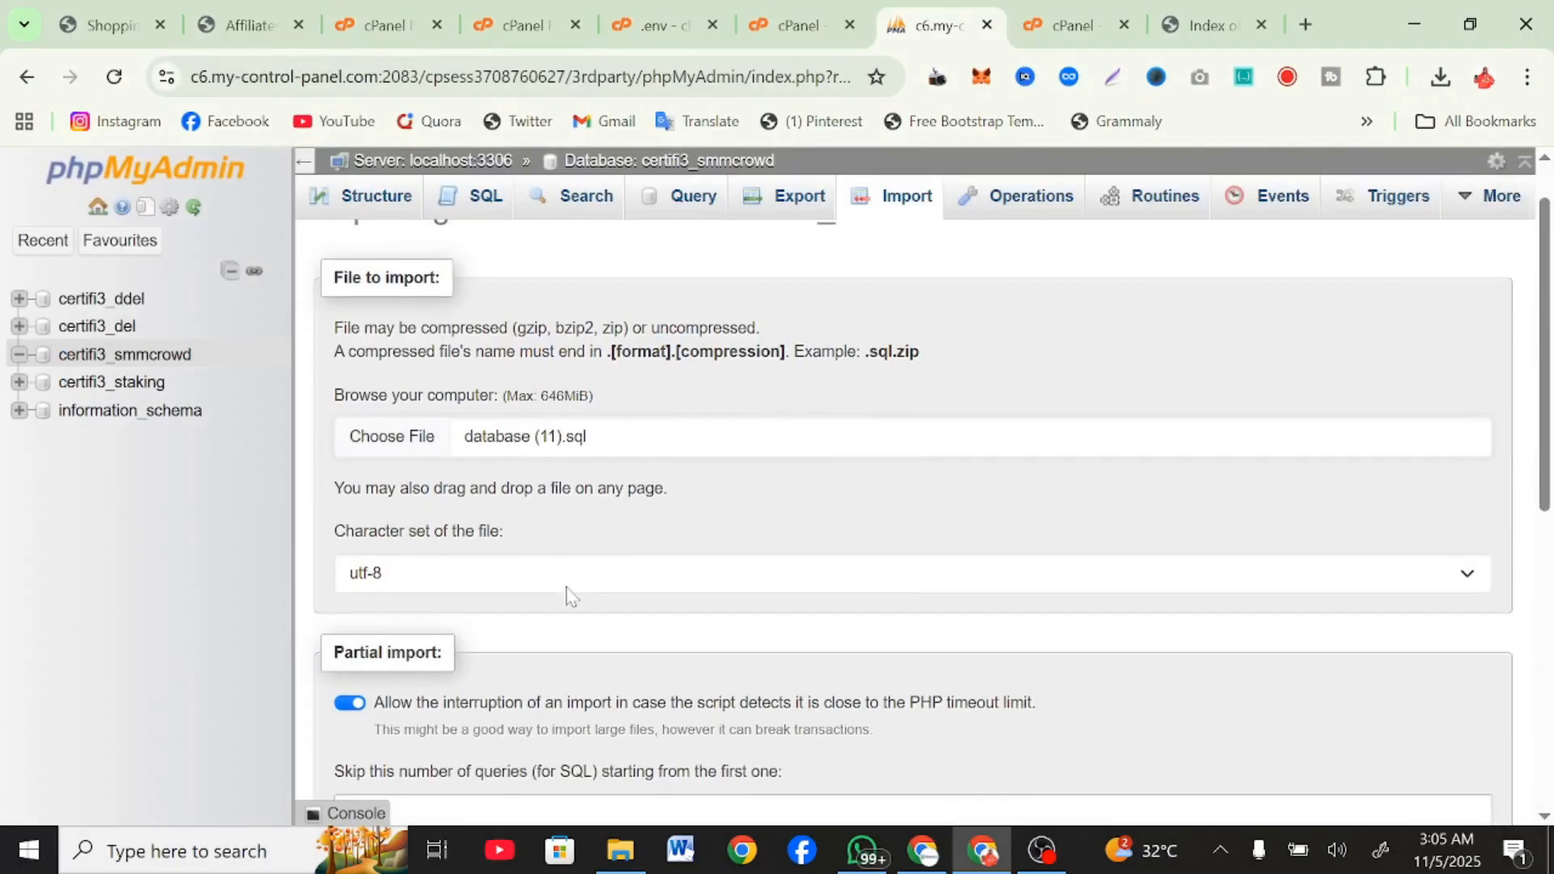
click(349, 744)
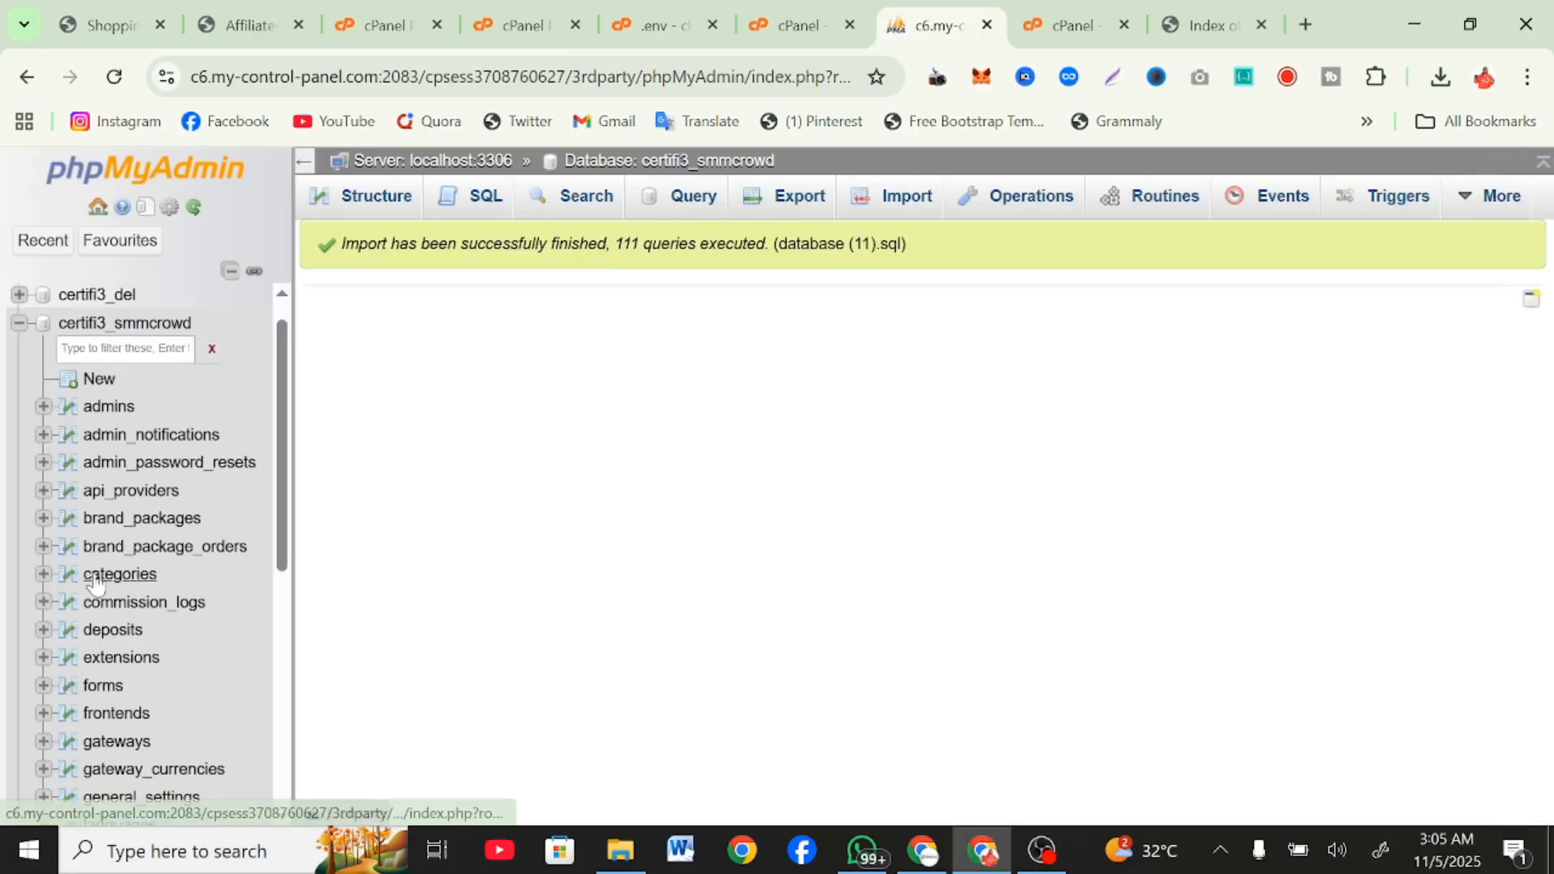
scroll(96, 581, down, 6)
Reload the tutorials.com.ng site in its browser tab to check how it loads.
click(1201, 10)
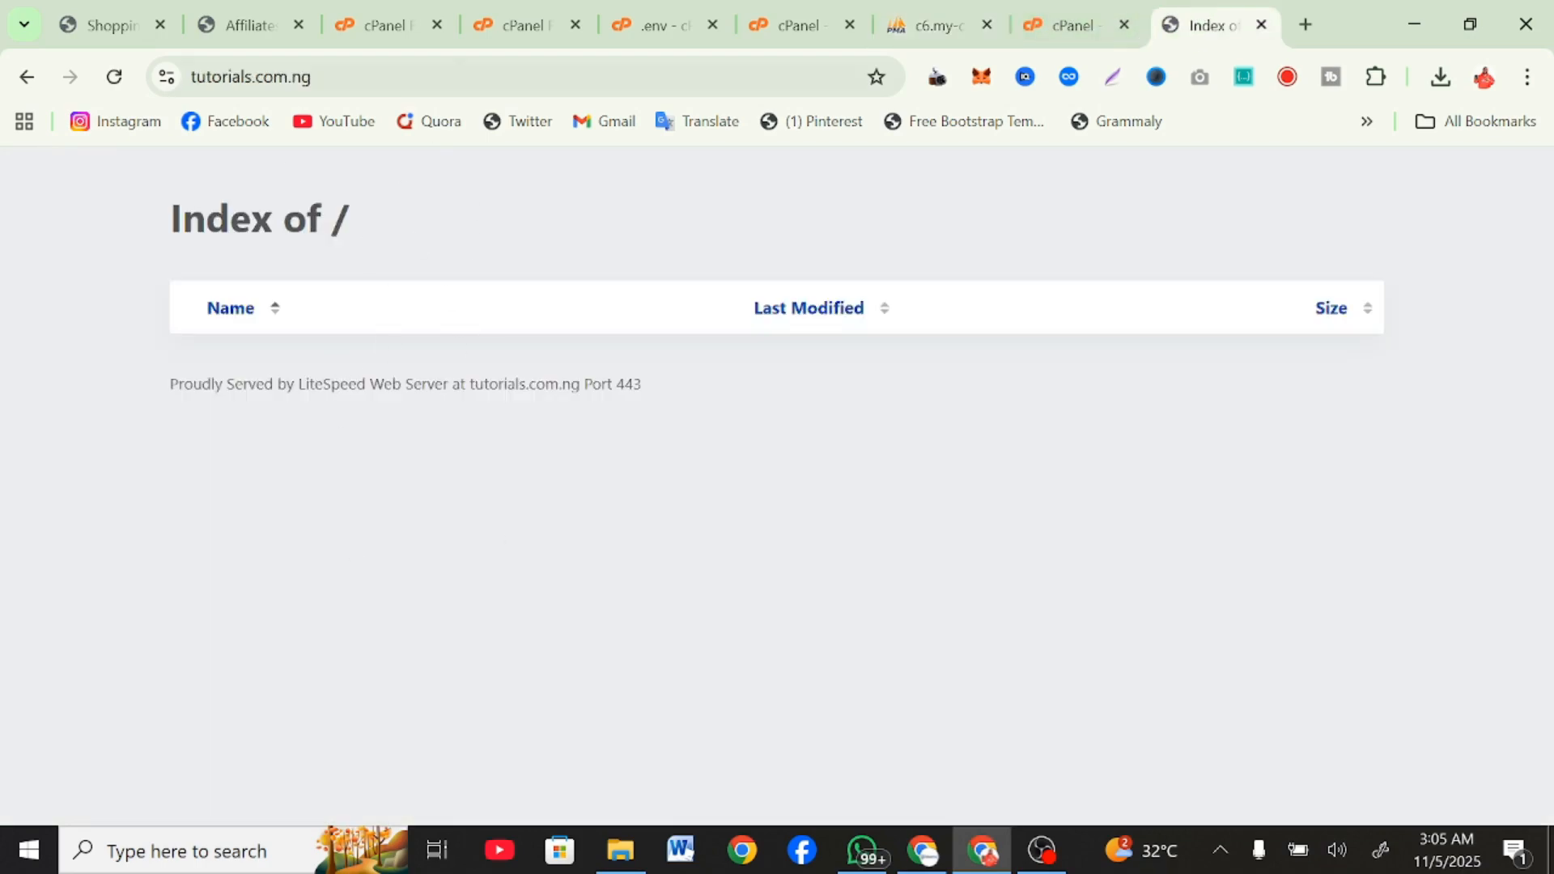
click(453, 76)
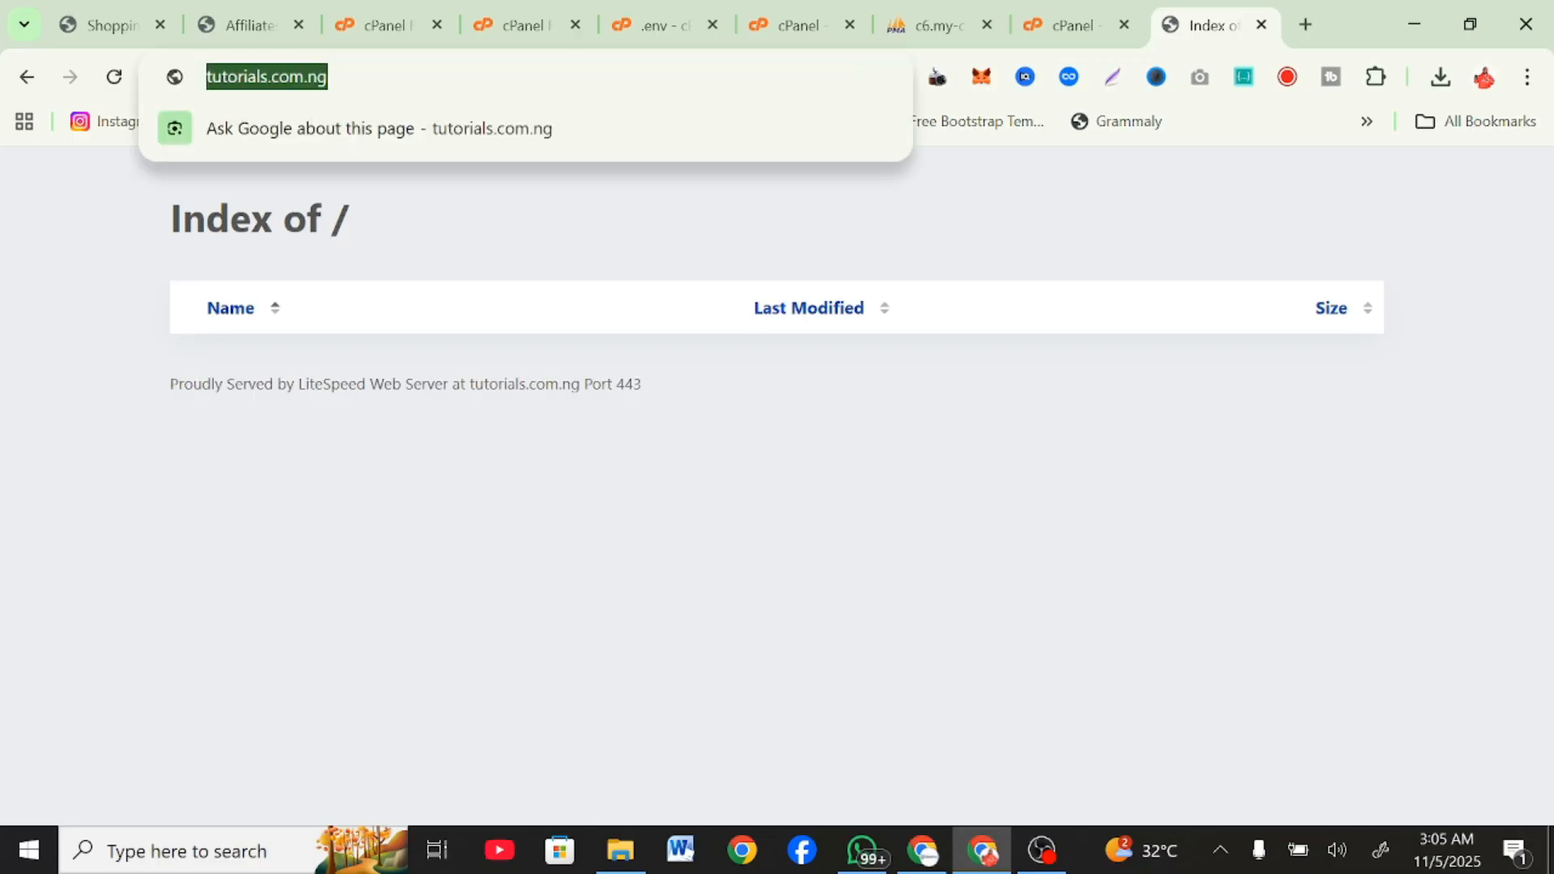
key(Return)
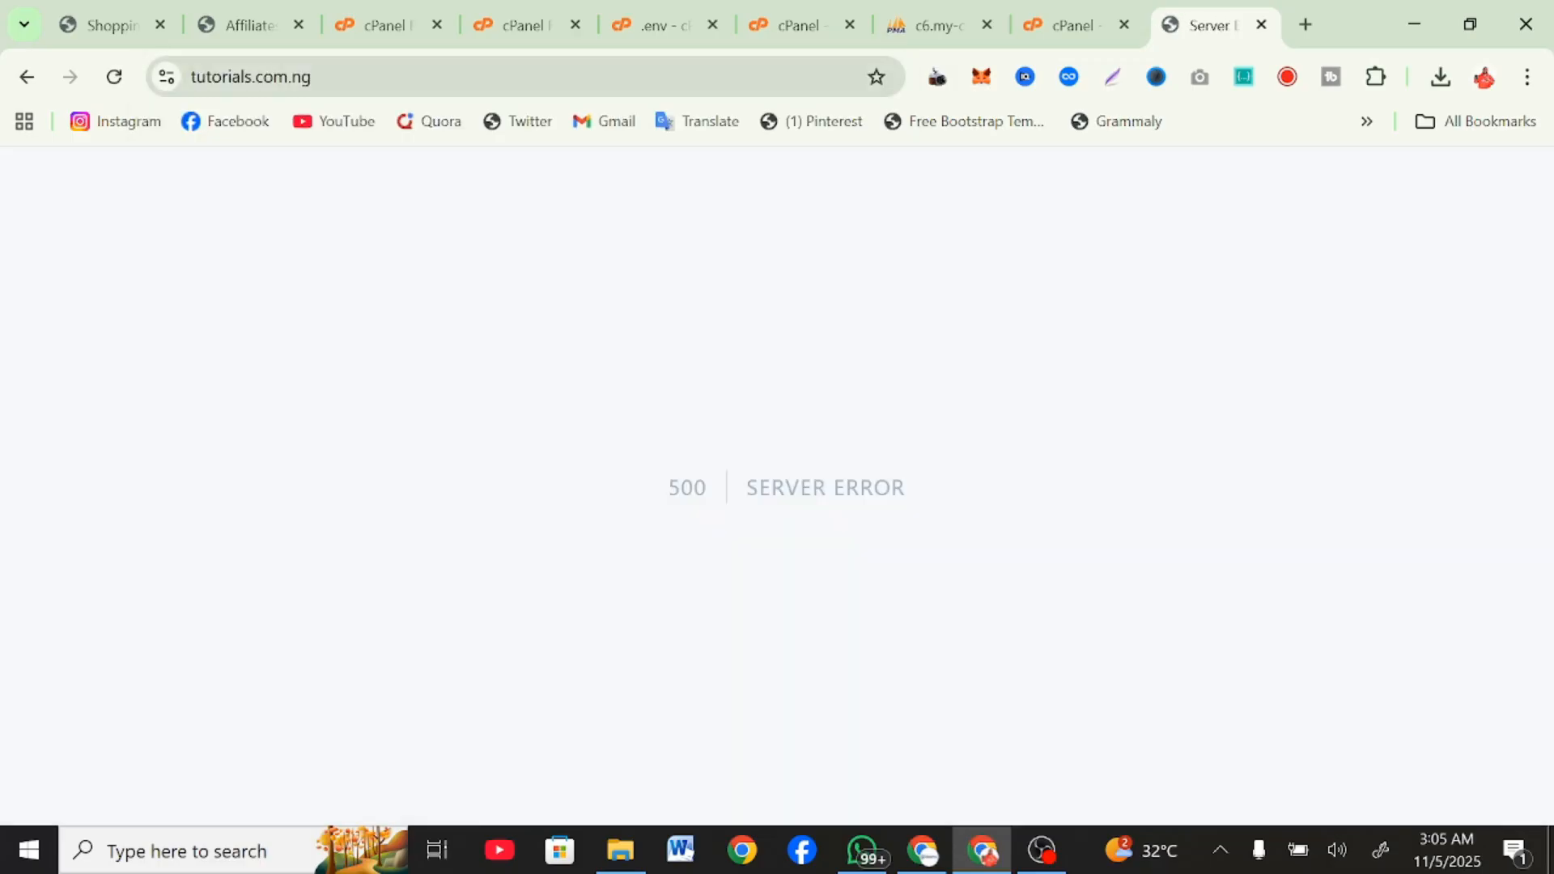
click(453, 76)
key(Return)
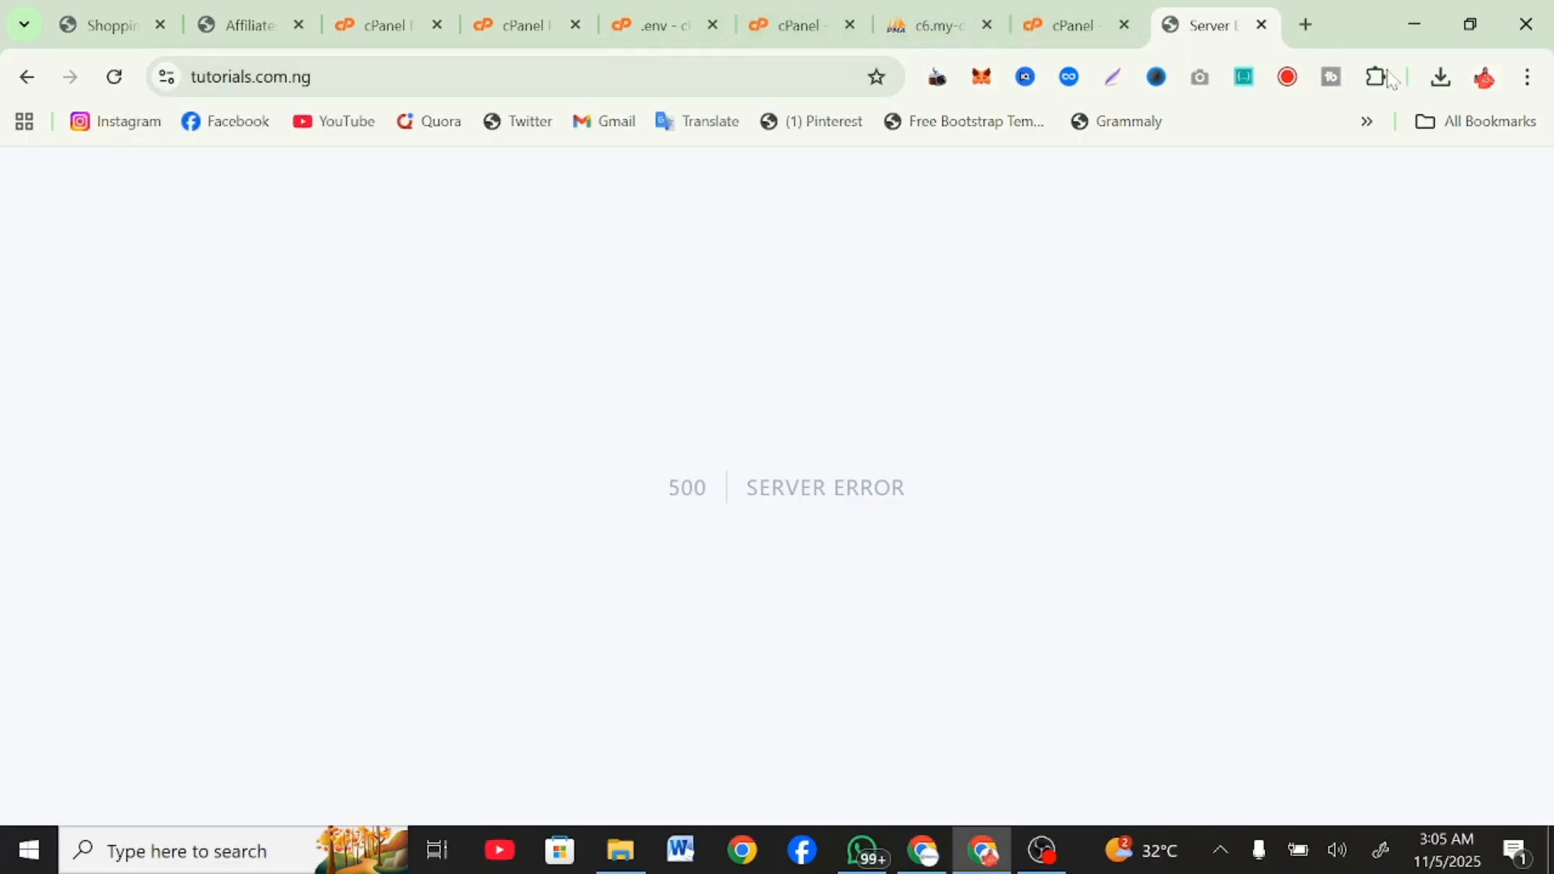
In the .env file, set DB_DATABASE and DB_USERNAME to certifi3_smmcrowd and fill in the database password in DB_PASSWORD.
click(1438, 78)
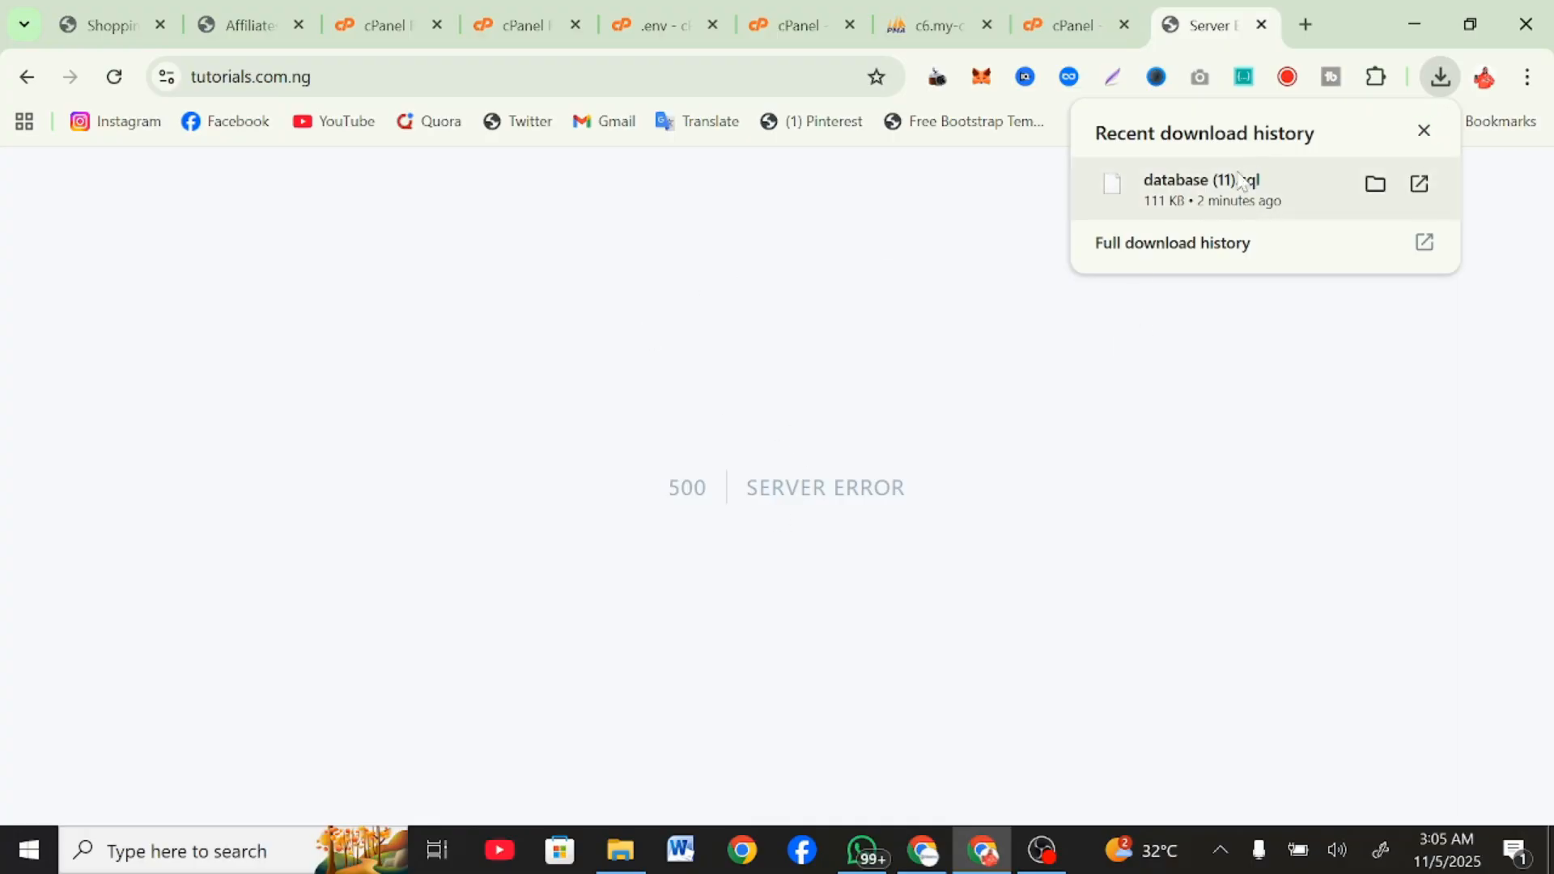
click(801, 24)
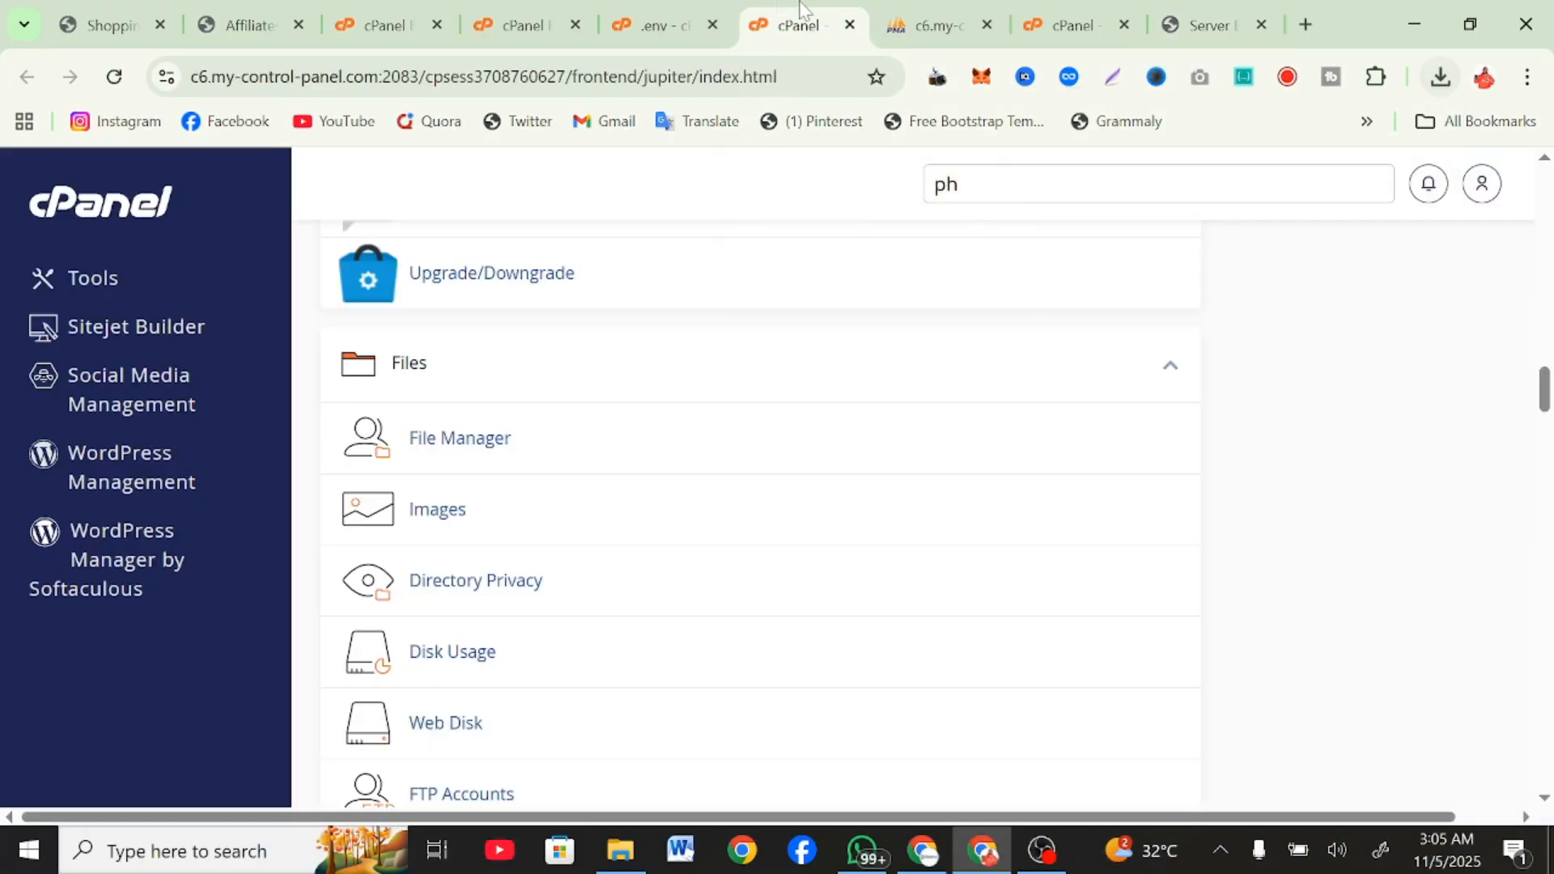
click(690, 28)
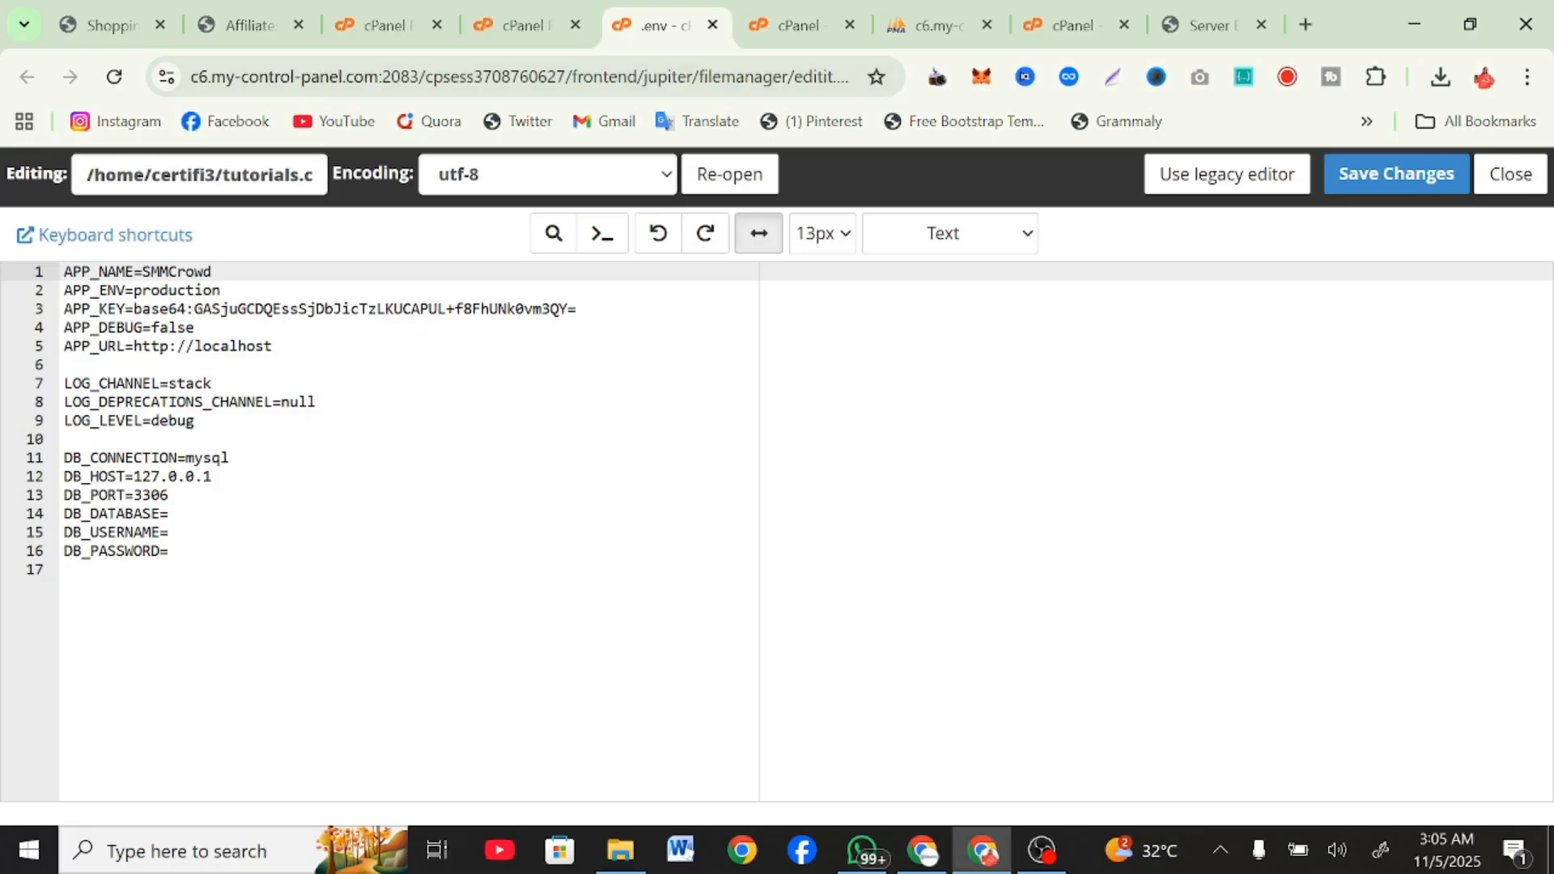
click(169, 514)
text(certifi3_smmcrowd)
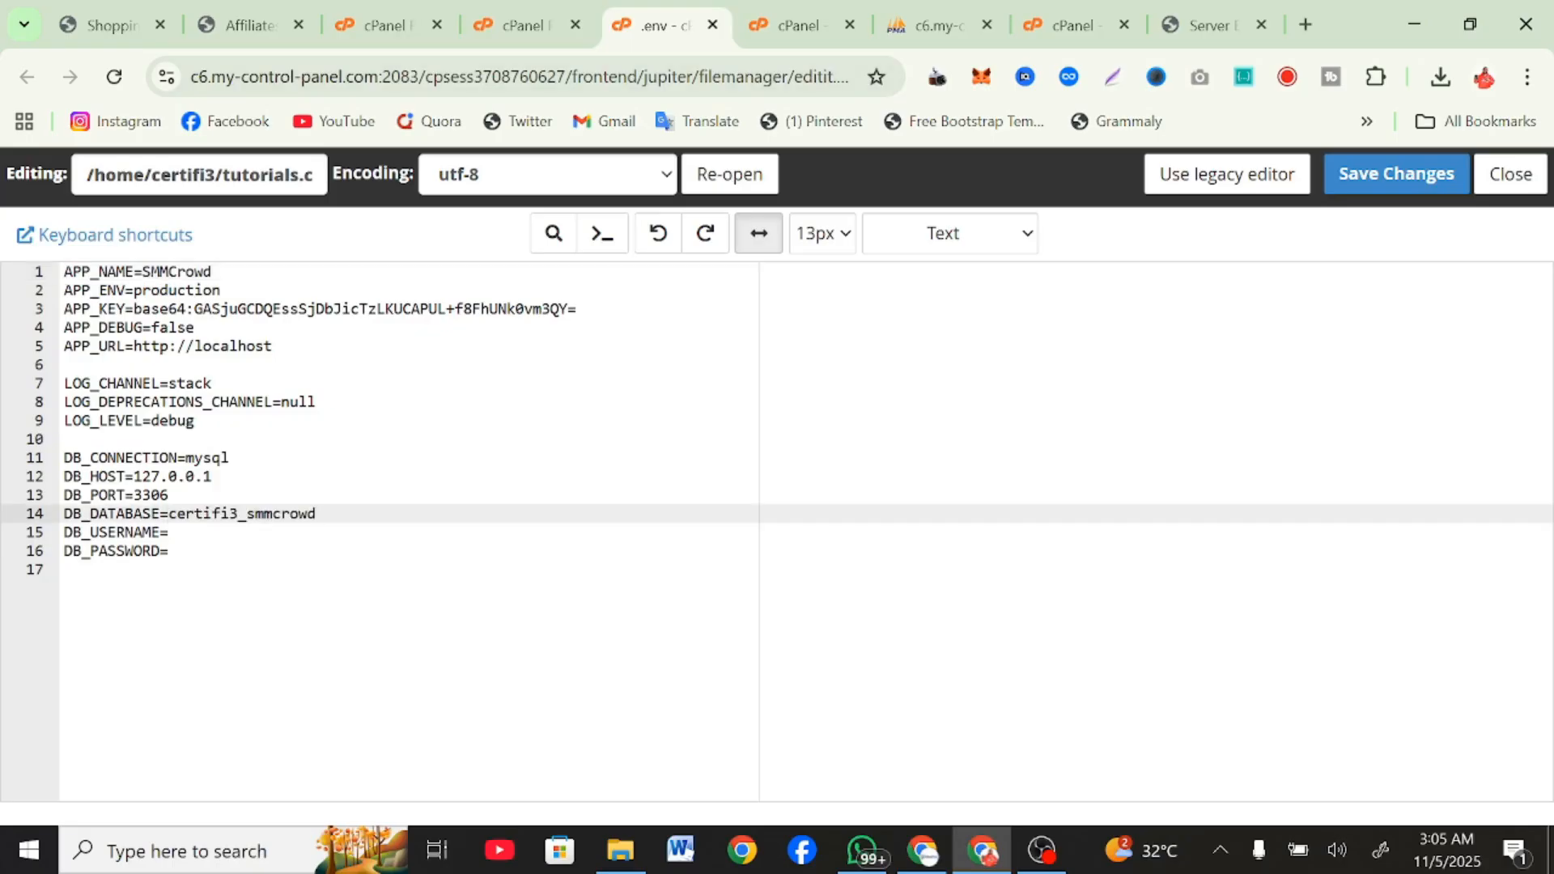
click(170, 532)
text(certifi3_smmcrowd)
click(170, 552)
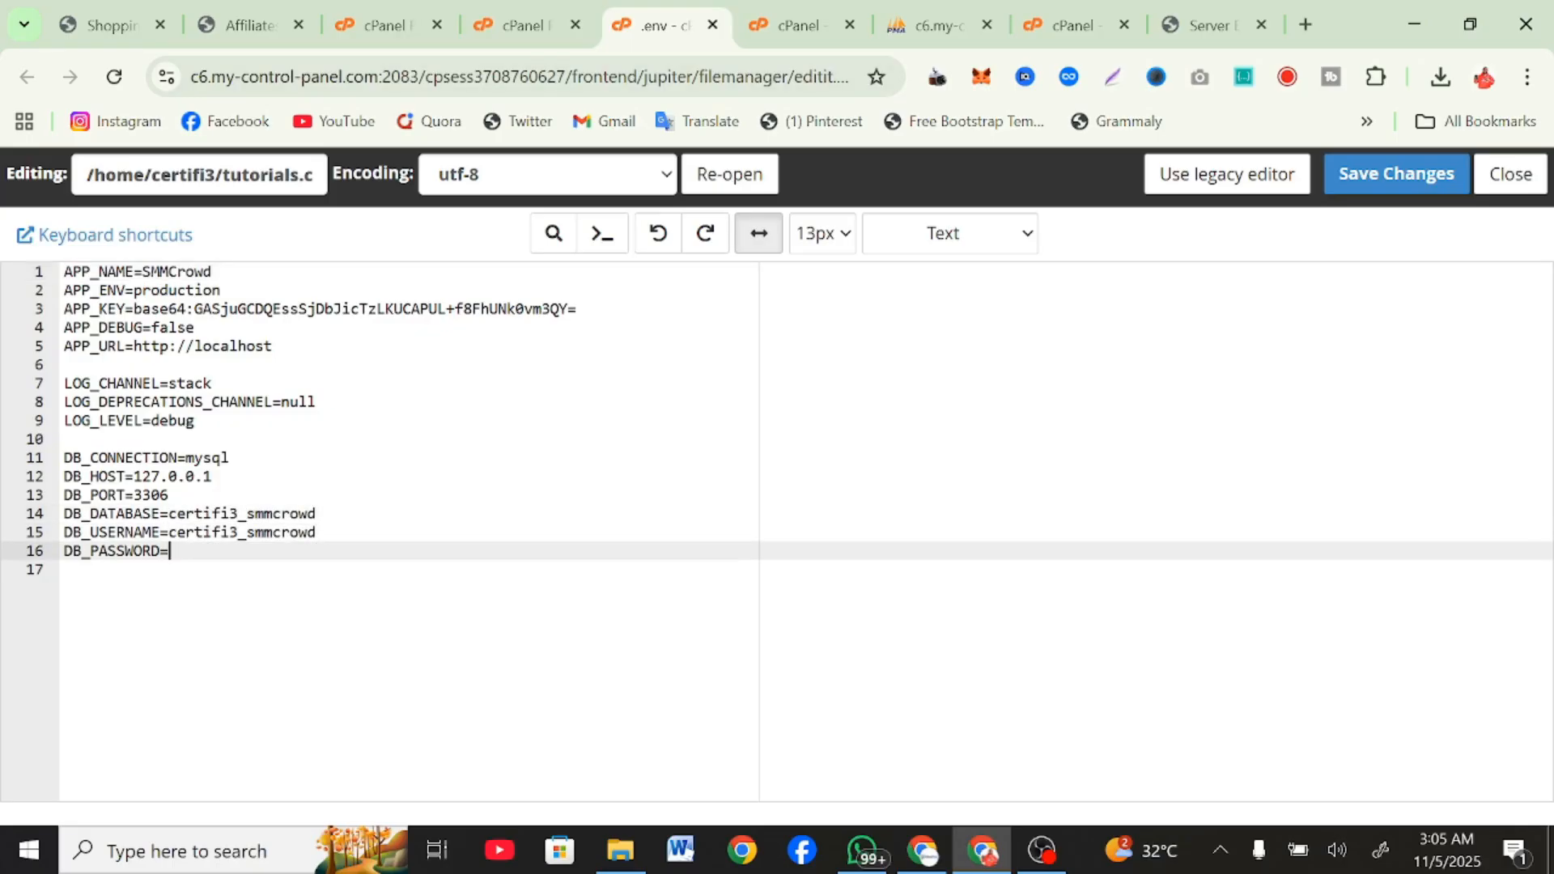
key(ctrl+v)
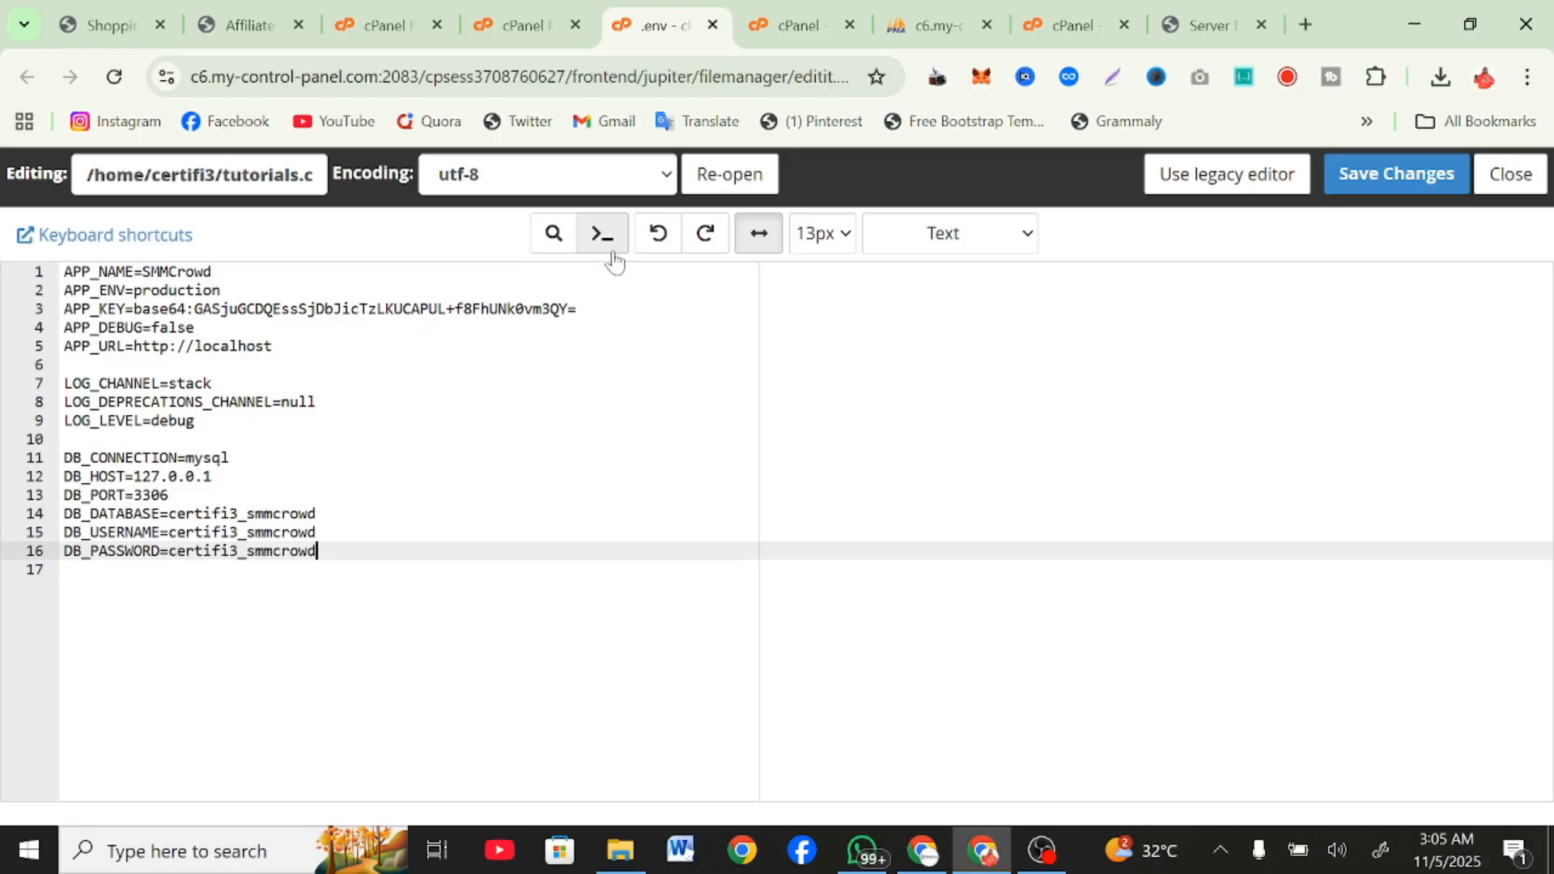
Copy the domain from the File Manager path, set APP_URL in the .env file to tutorials.com.ng, and save the file.
click(523, 25)
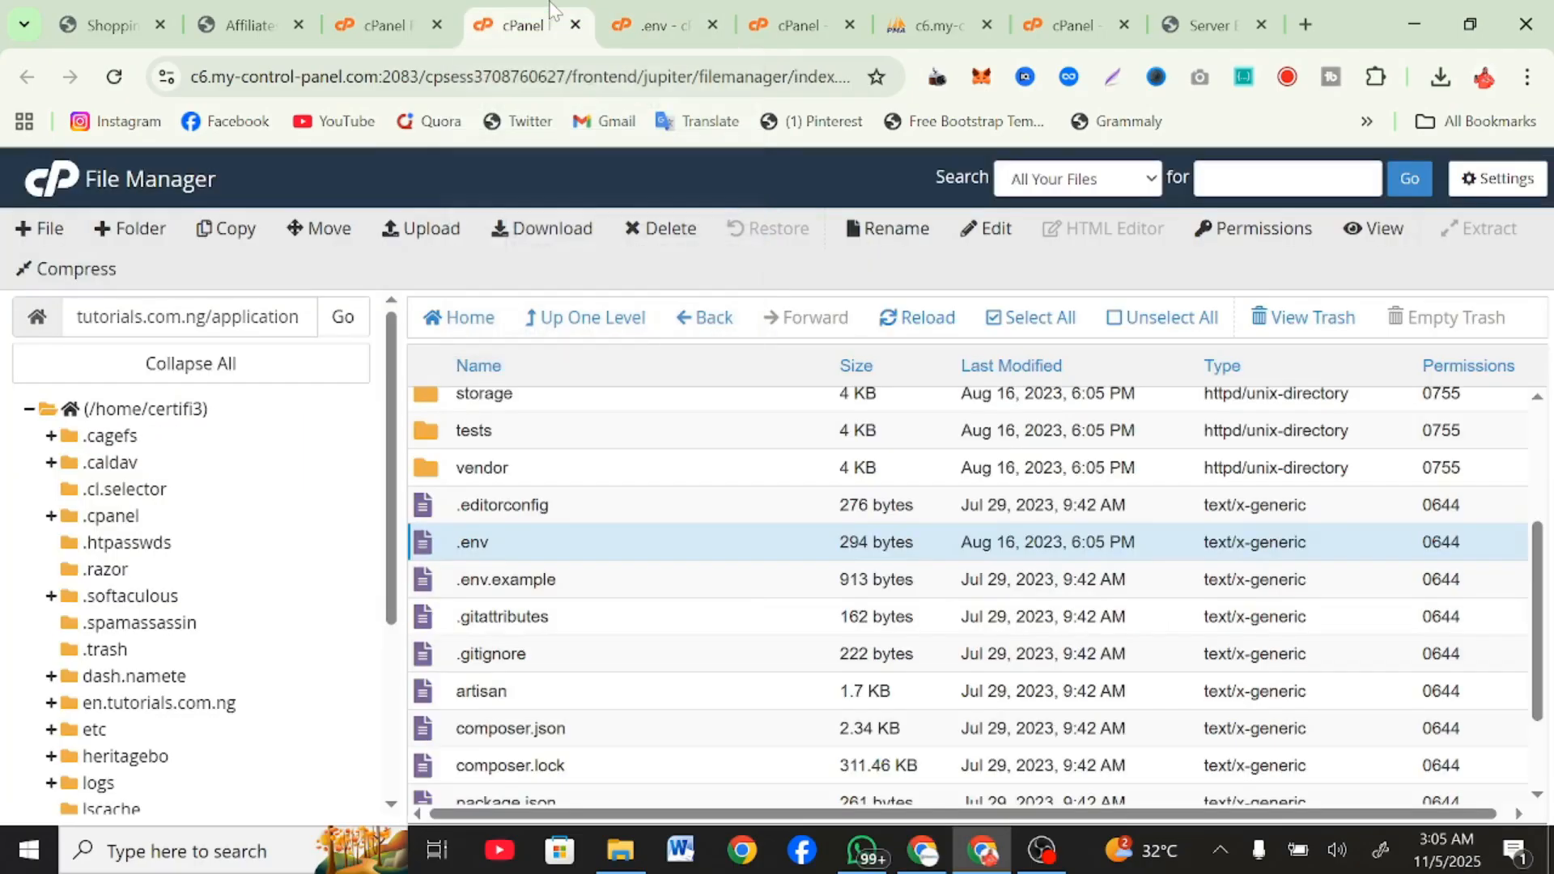
drag(206, 316, 4, 330)
key(ctrl+c)
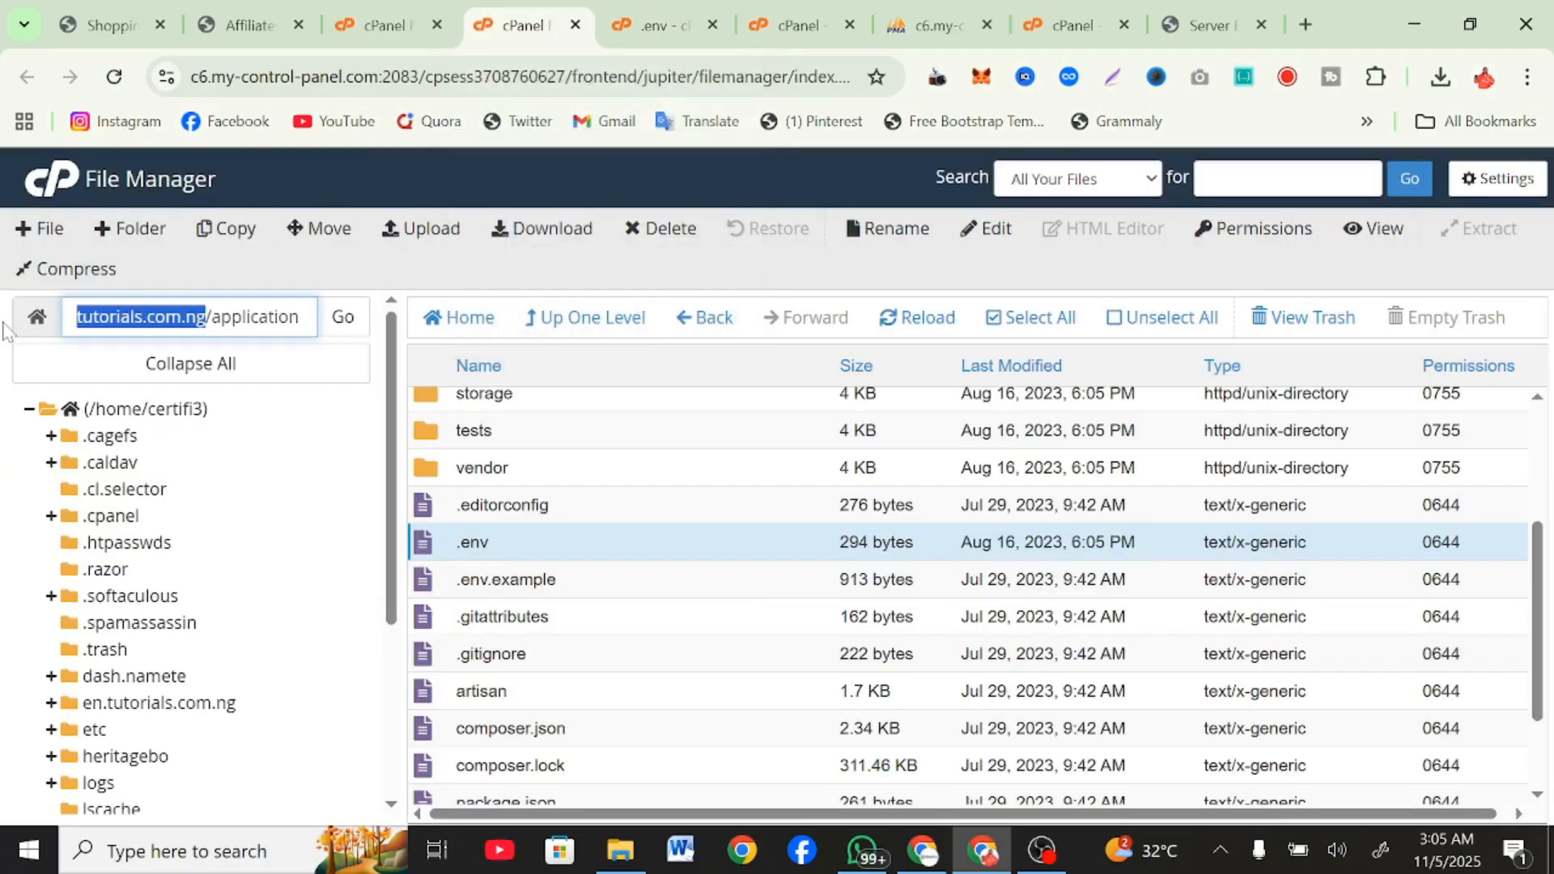
click(626, 10)
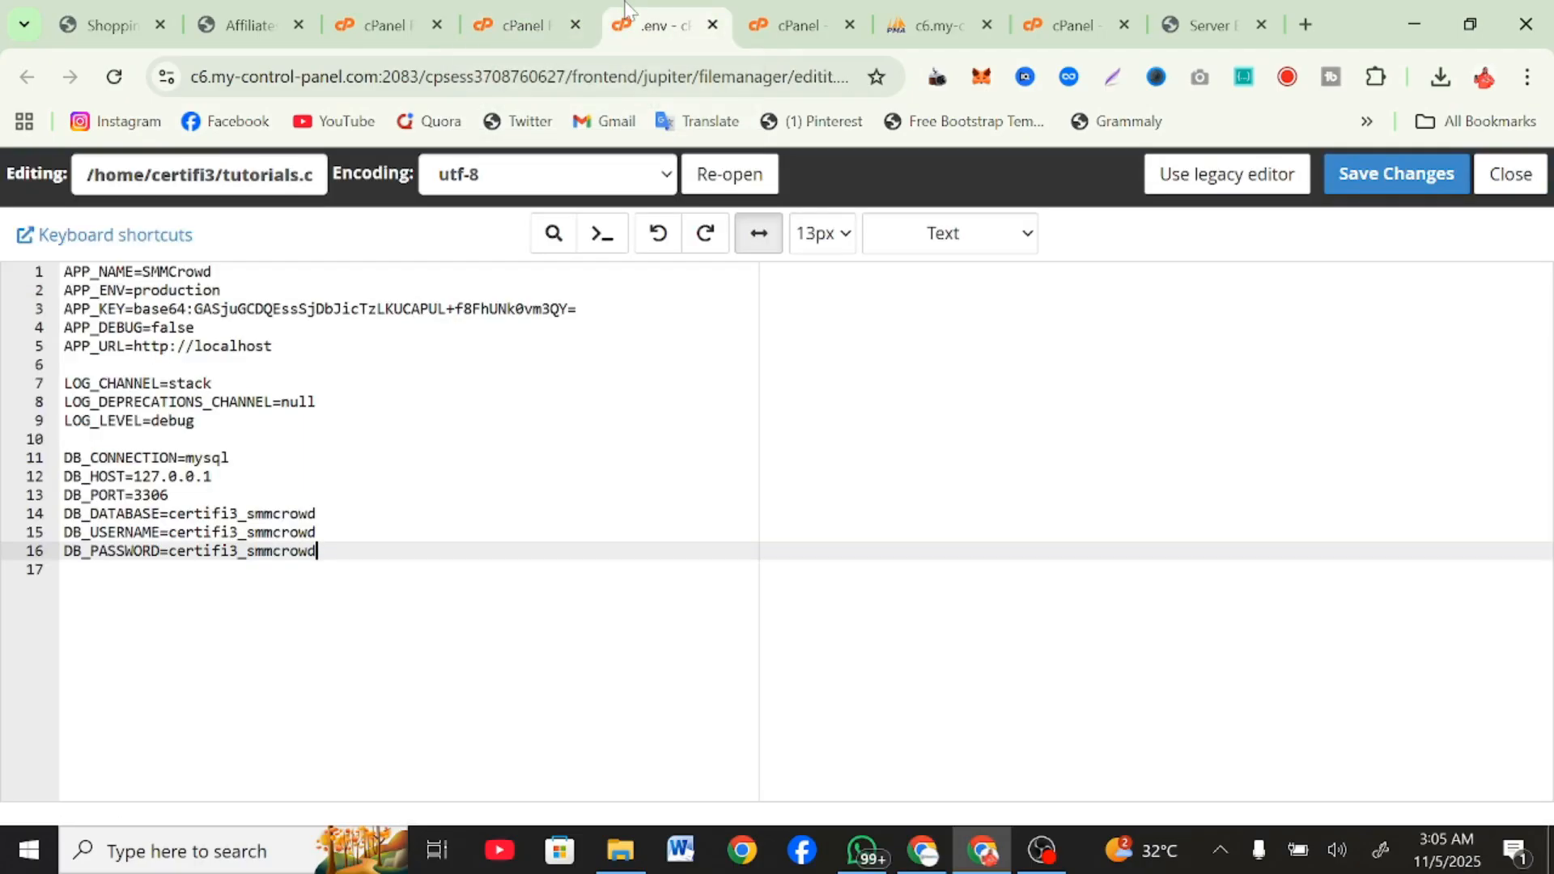
drag(276, 347, 160, 347)
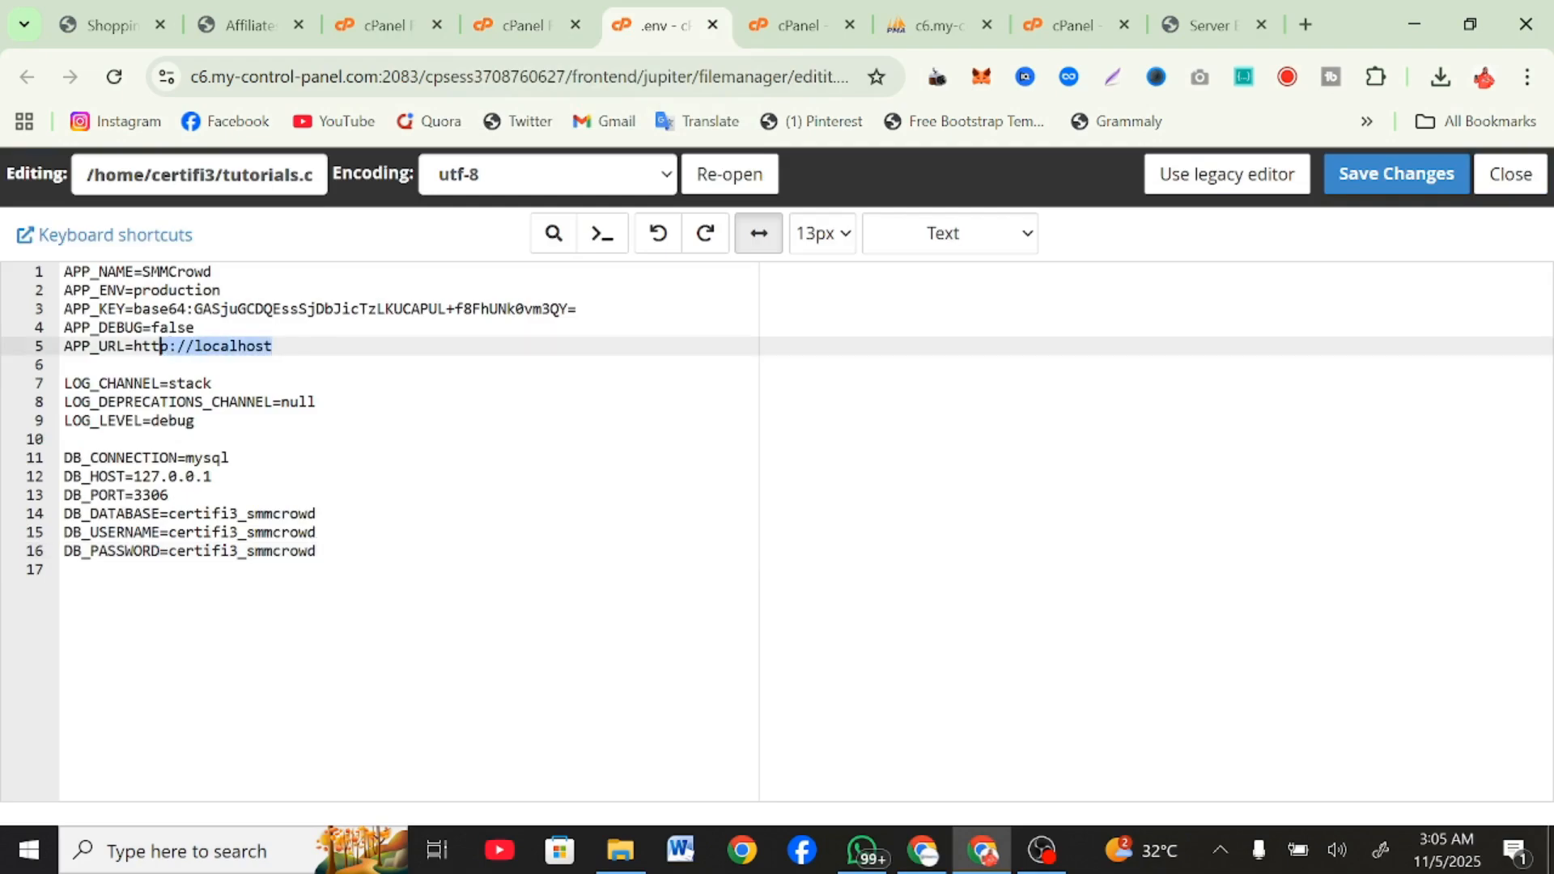
key(ctrl+v)
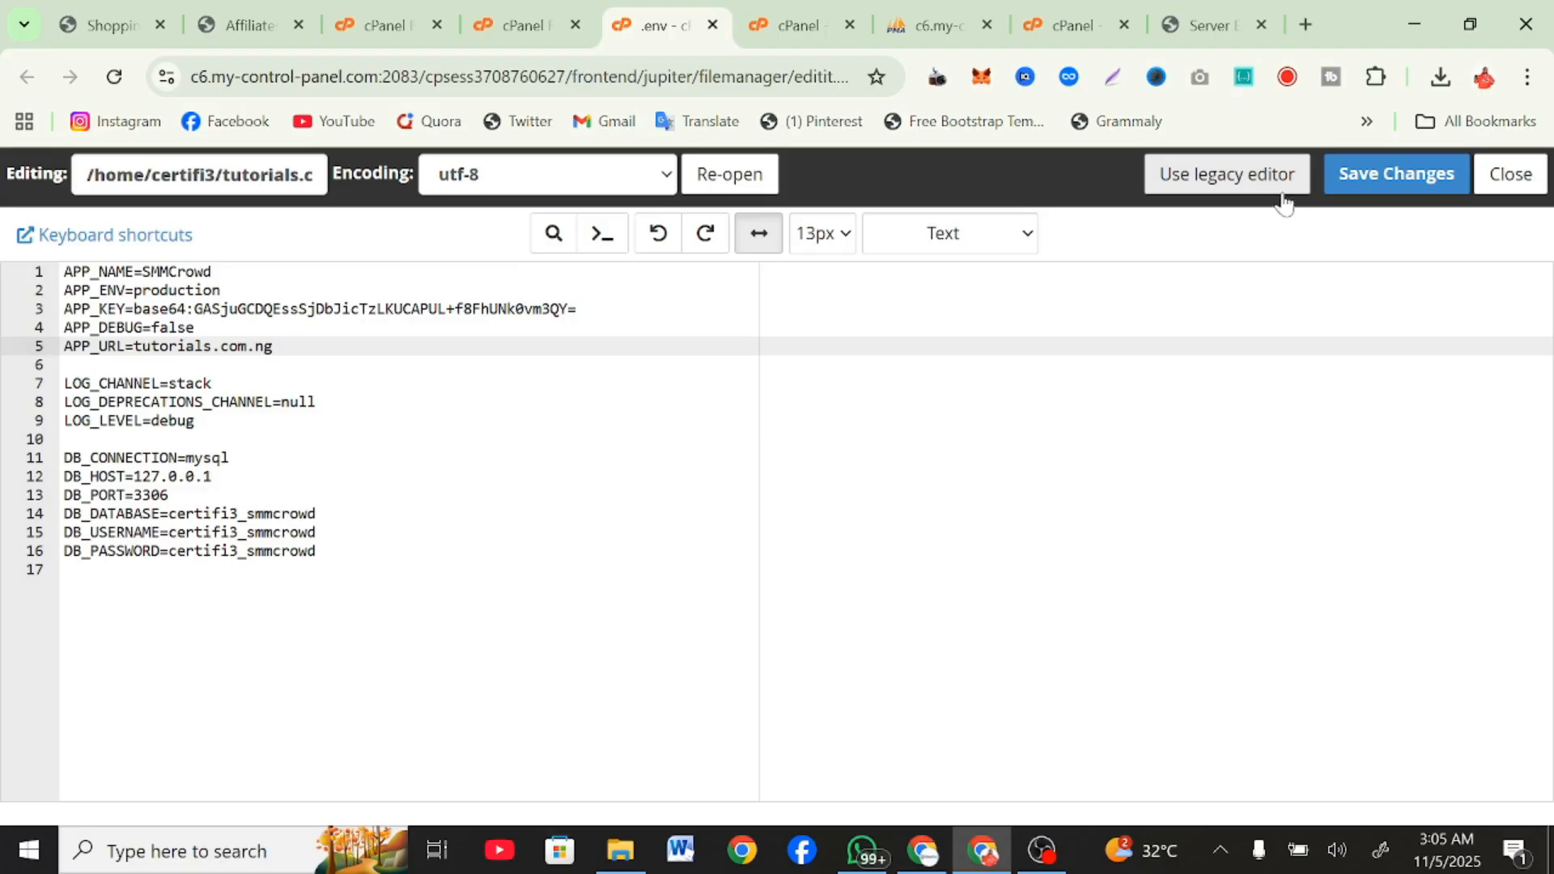
click(1370, 174)
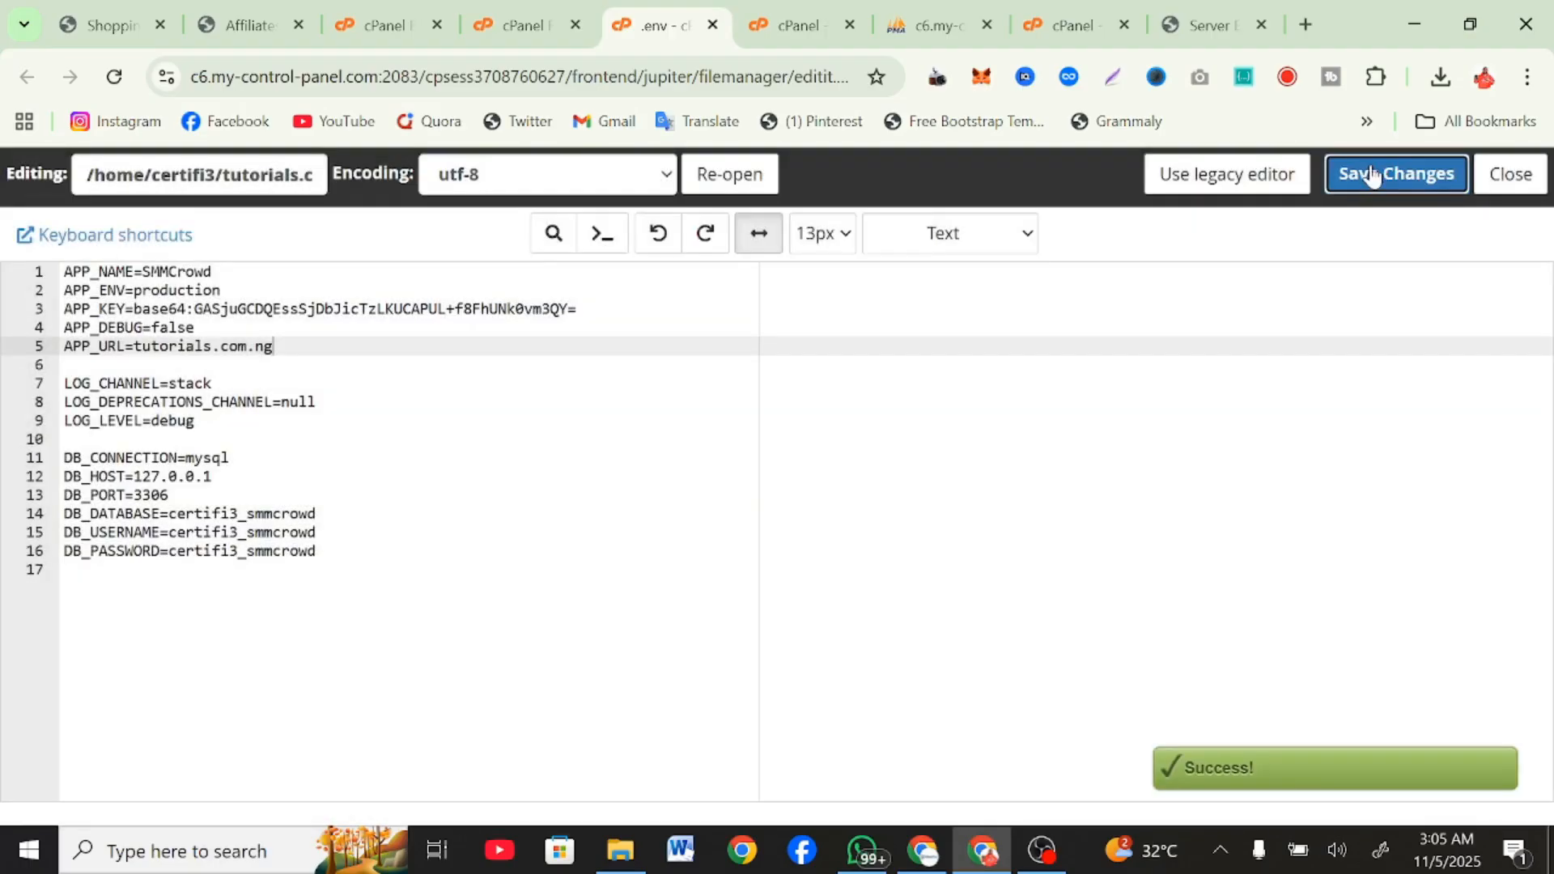
Load tutorials.com.ng again in its browser tab to check the site with the saved configuration.
click(1212, 6)
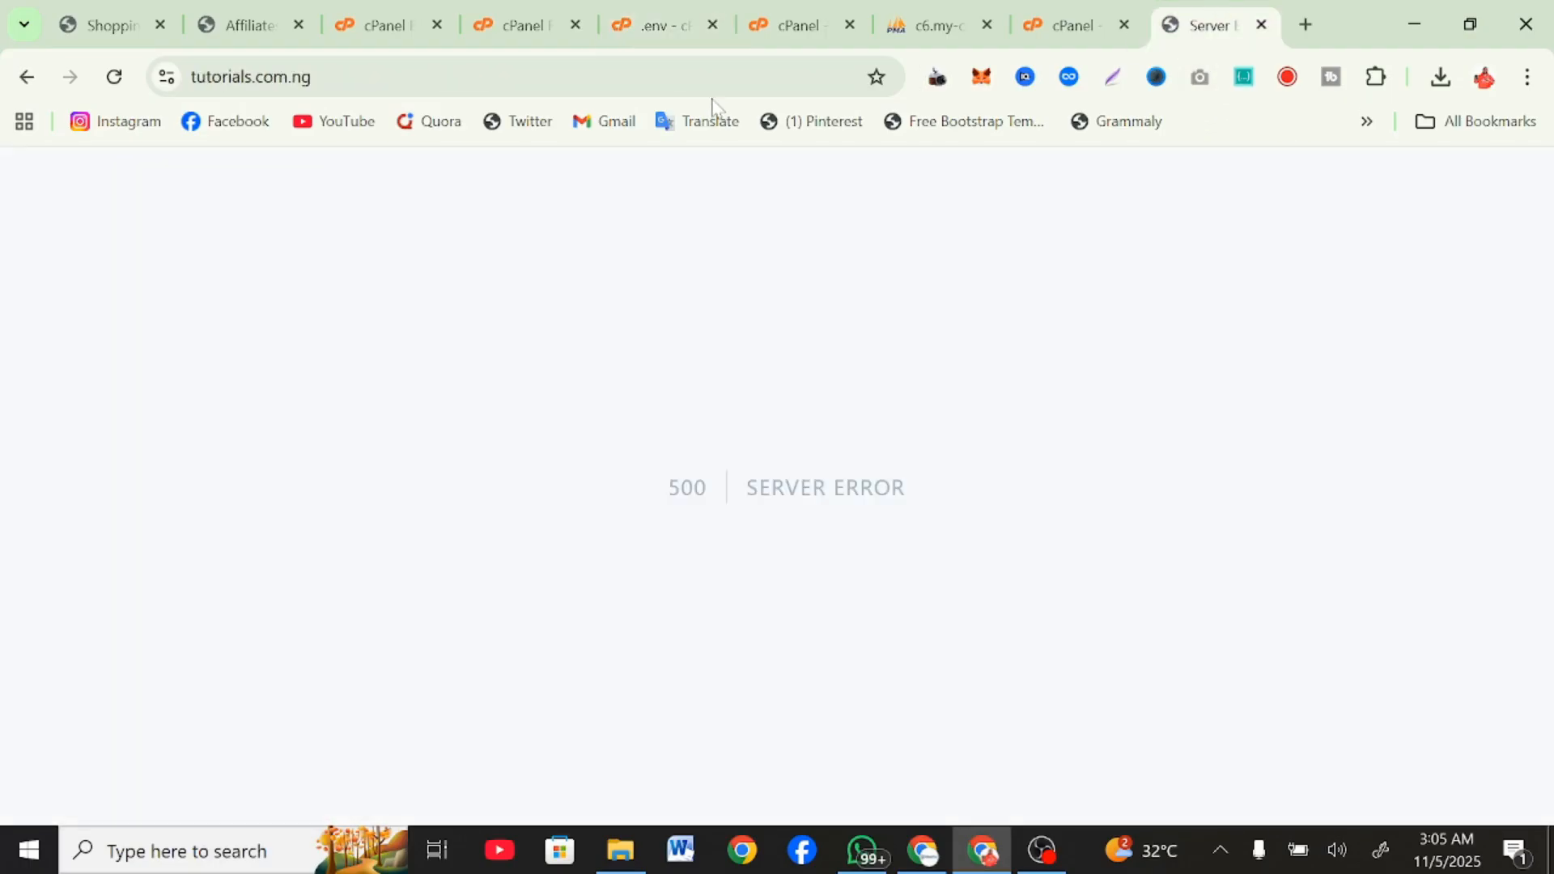
click(324, 76)
key(Return)
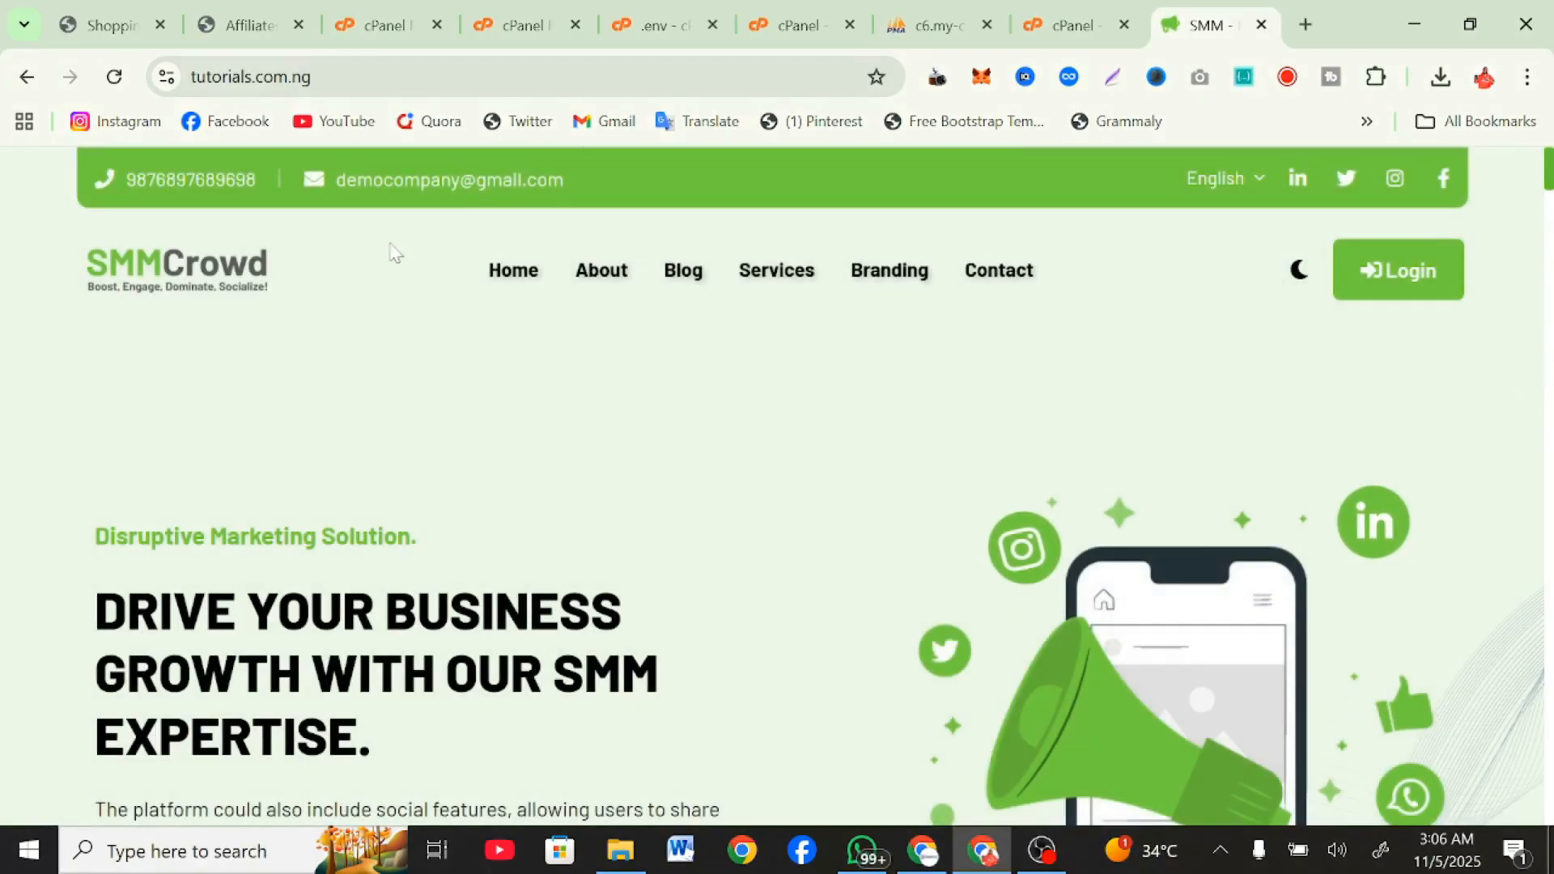
Look through the SMMCrowd homepage, including its services, packages, FAQ, testimonials and footer.
scroll(409, 394, down, 10)
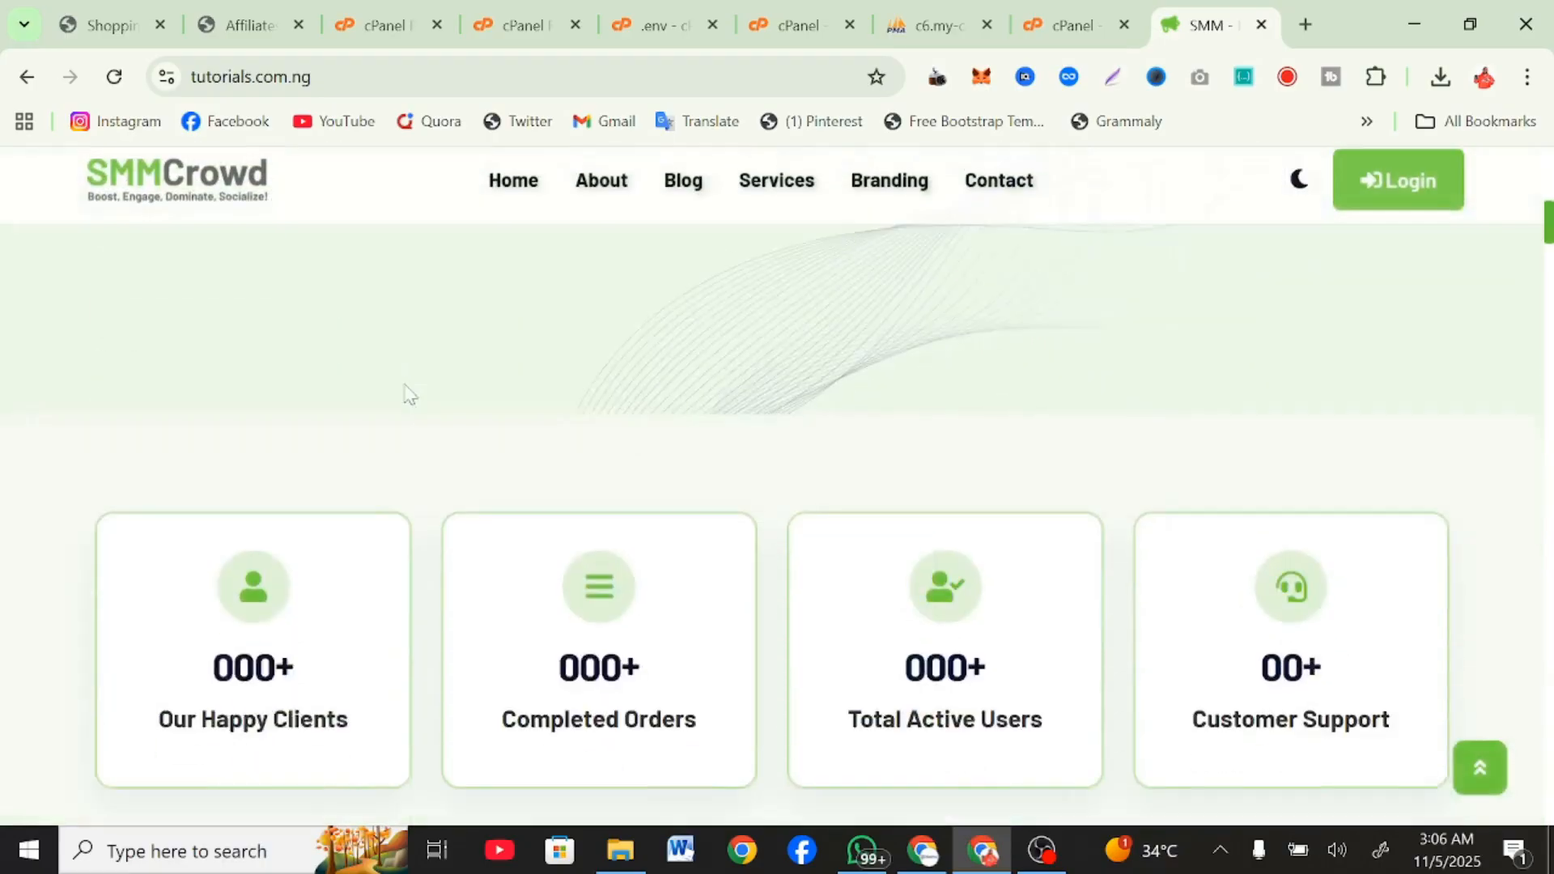
scroll(408, 394, down, 15)
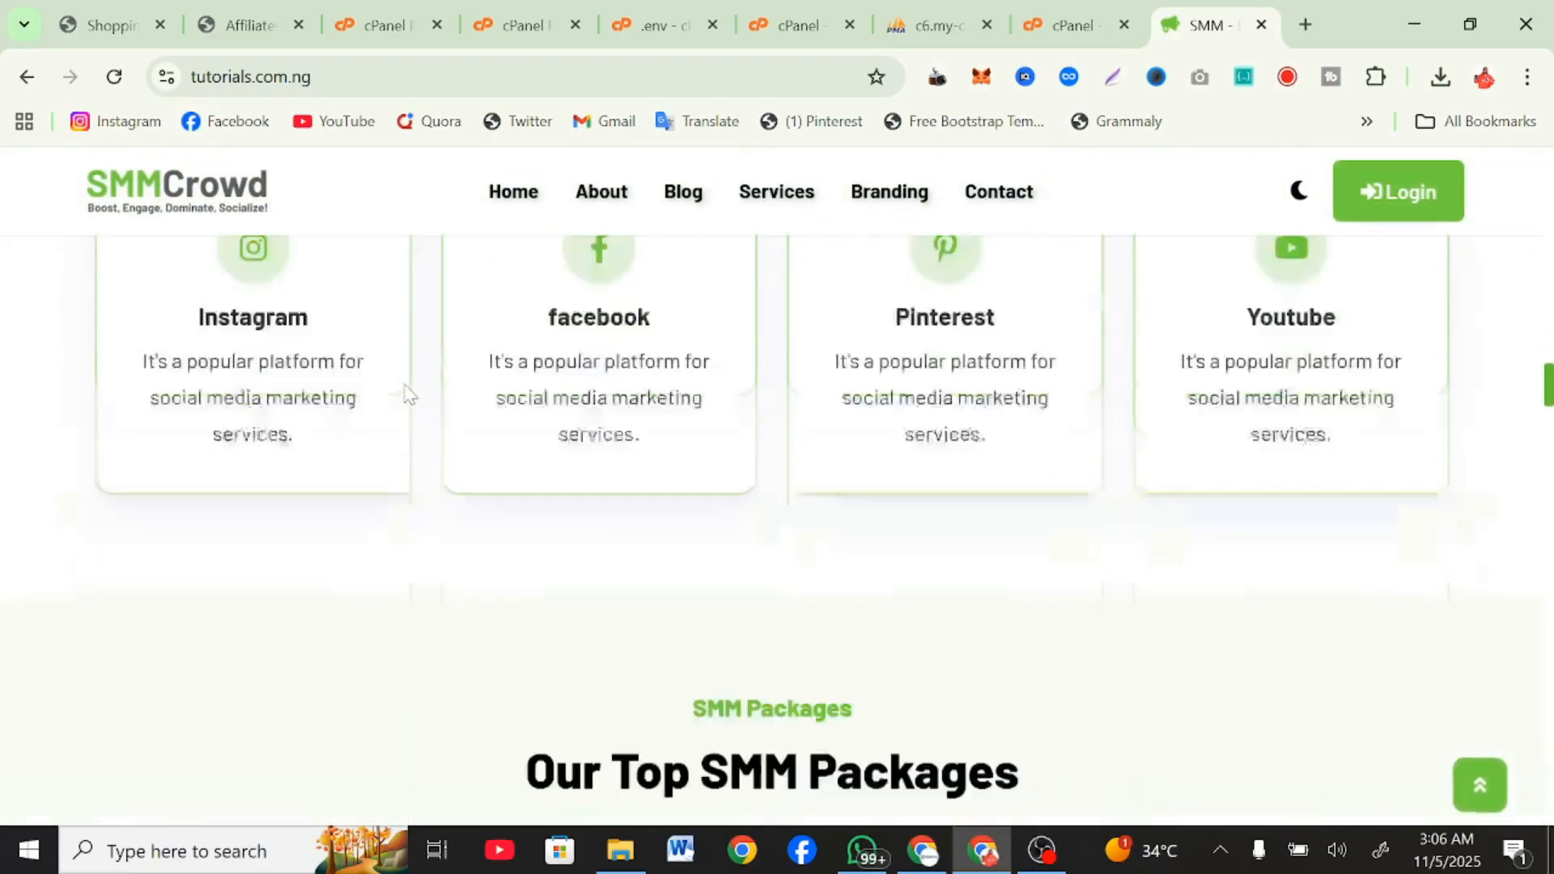
scroll(408, 394, down, 15)
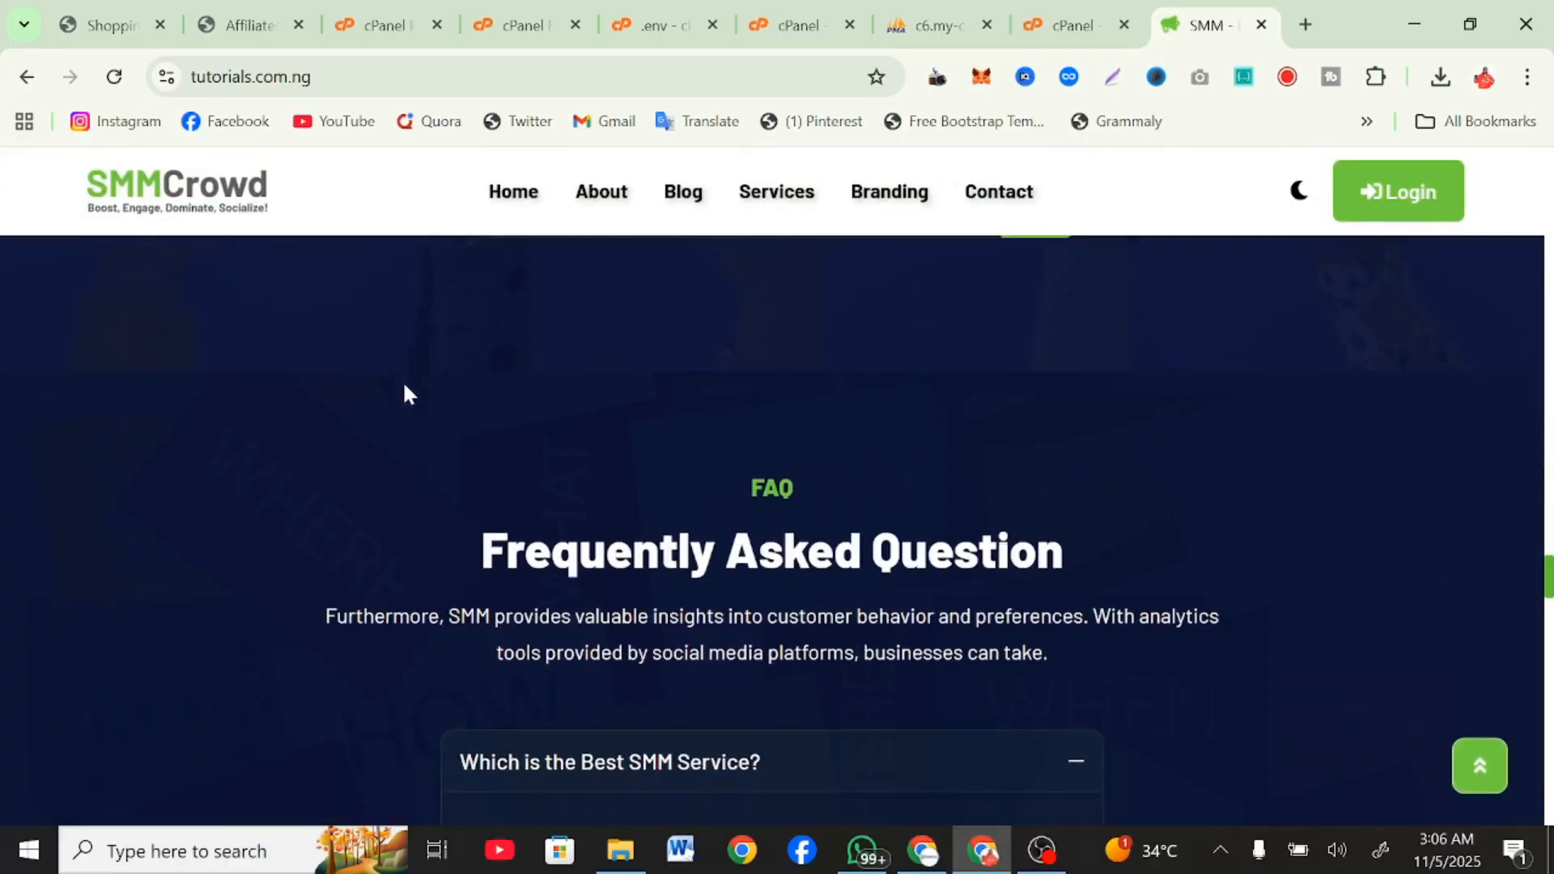
scroll(409, 394, down, 15)
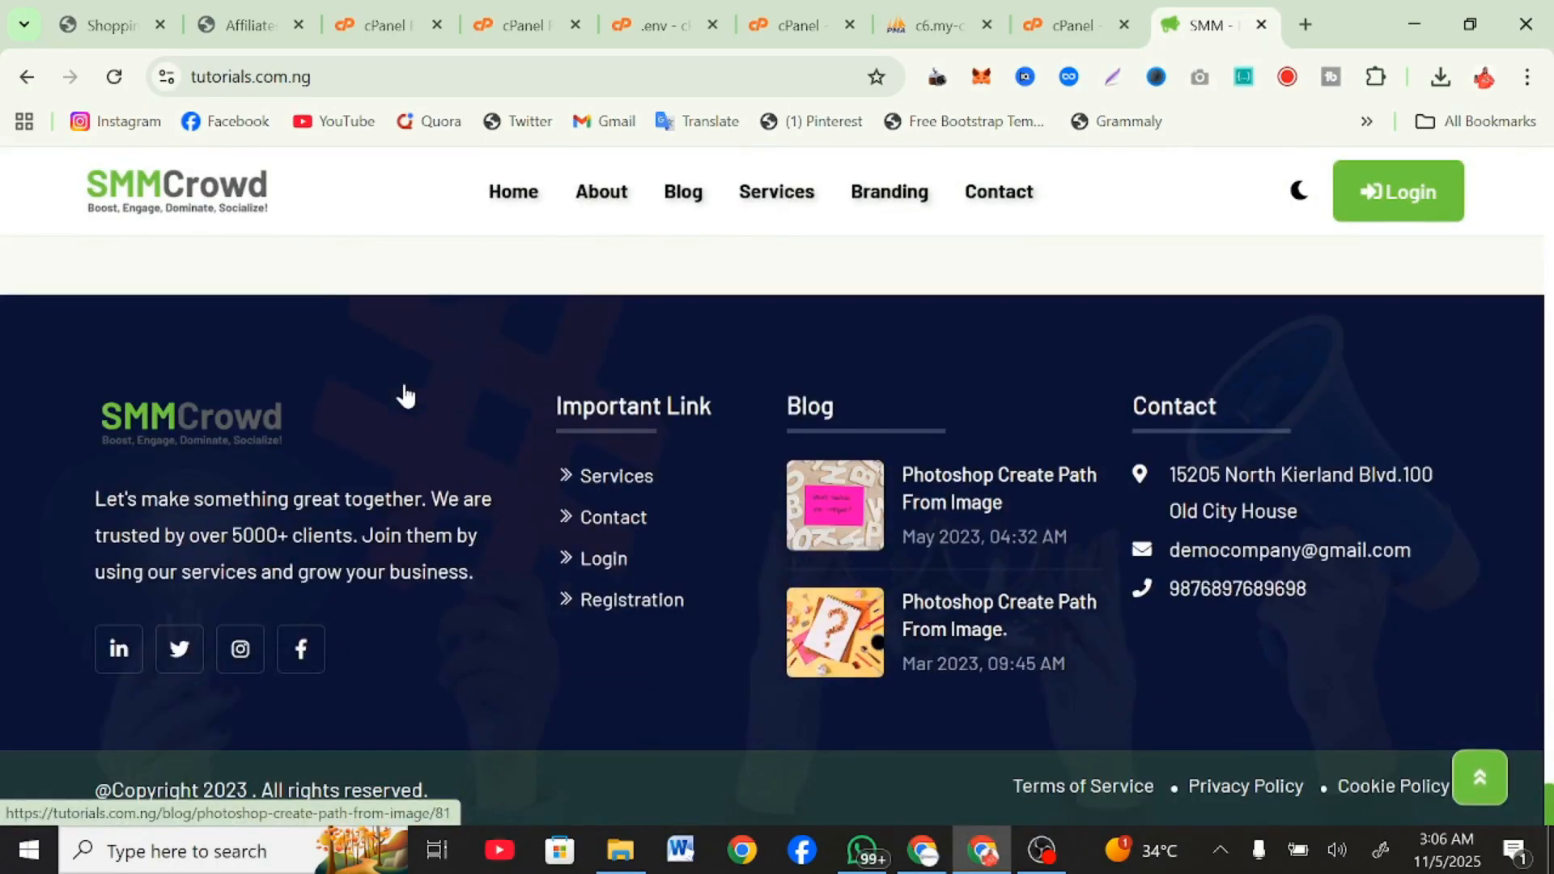
scroll(409, 394, up, 8)
scroll(409, 394, up, 15)
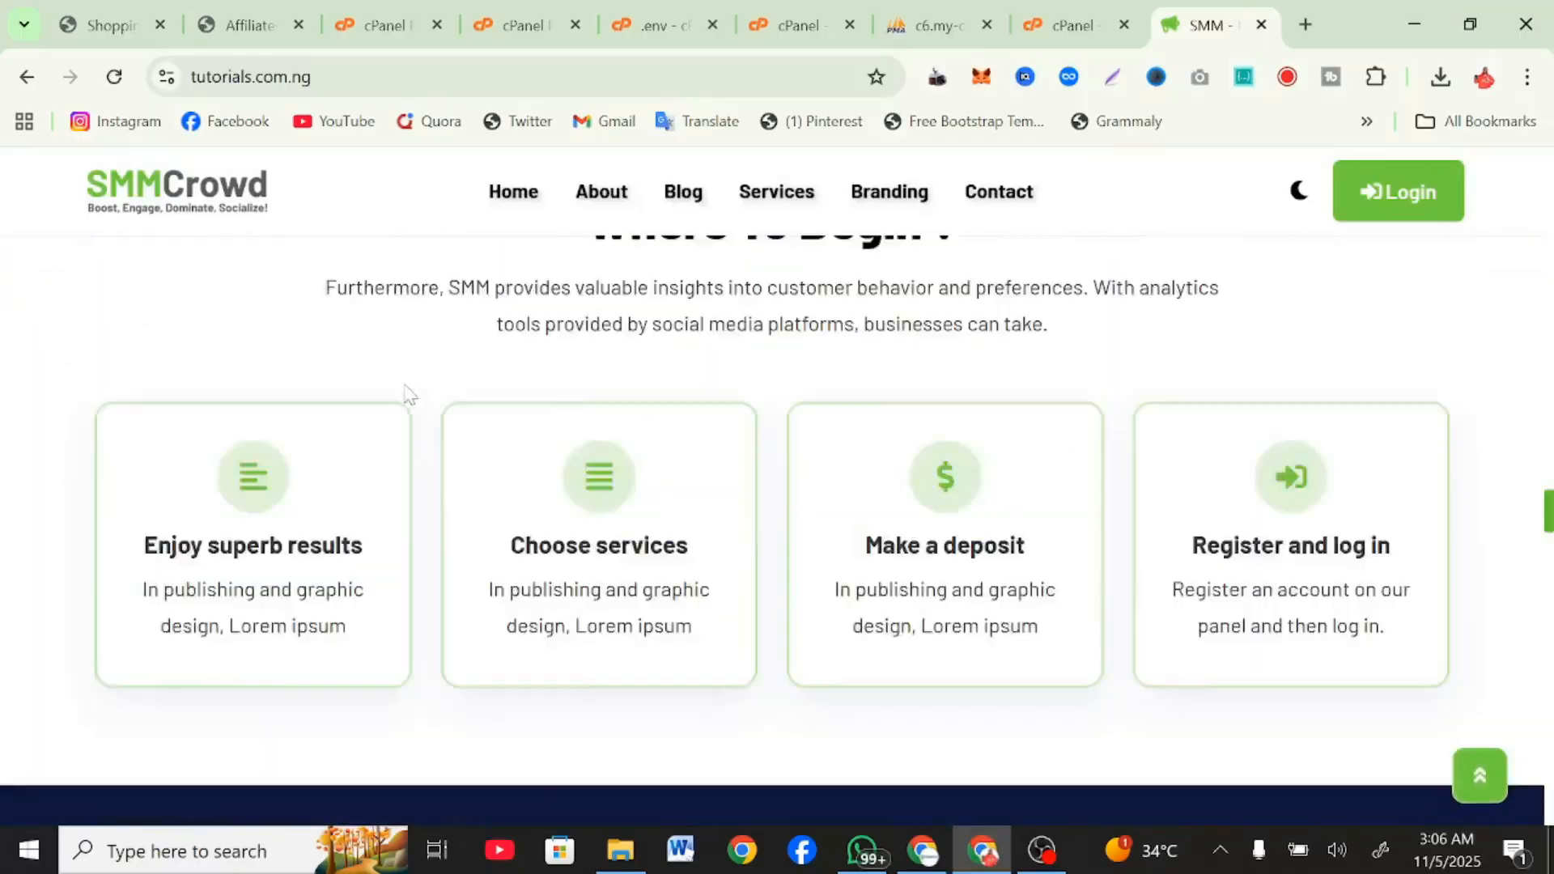
scroll(407, 392, up, 15)
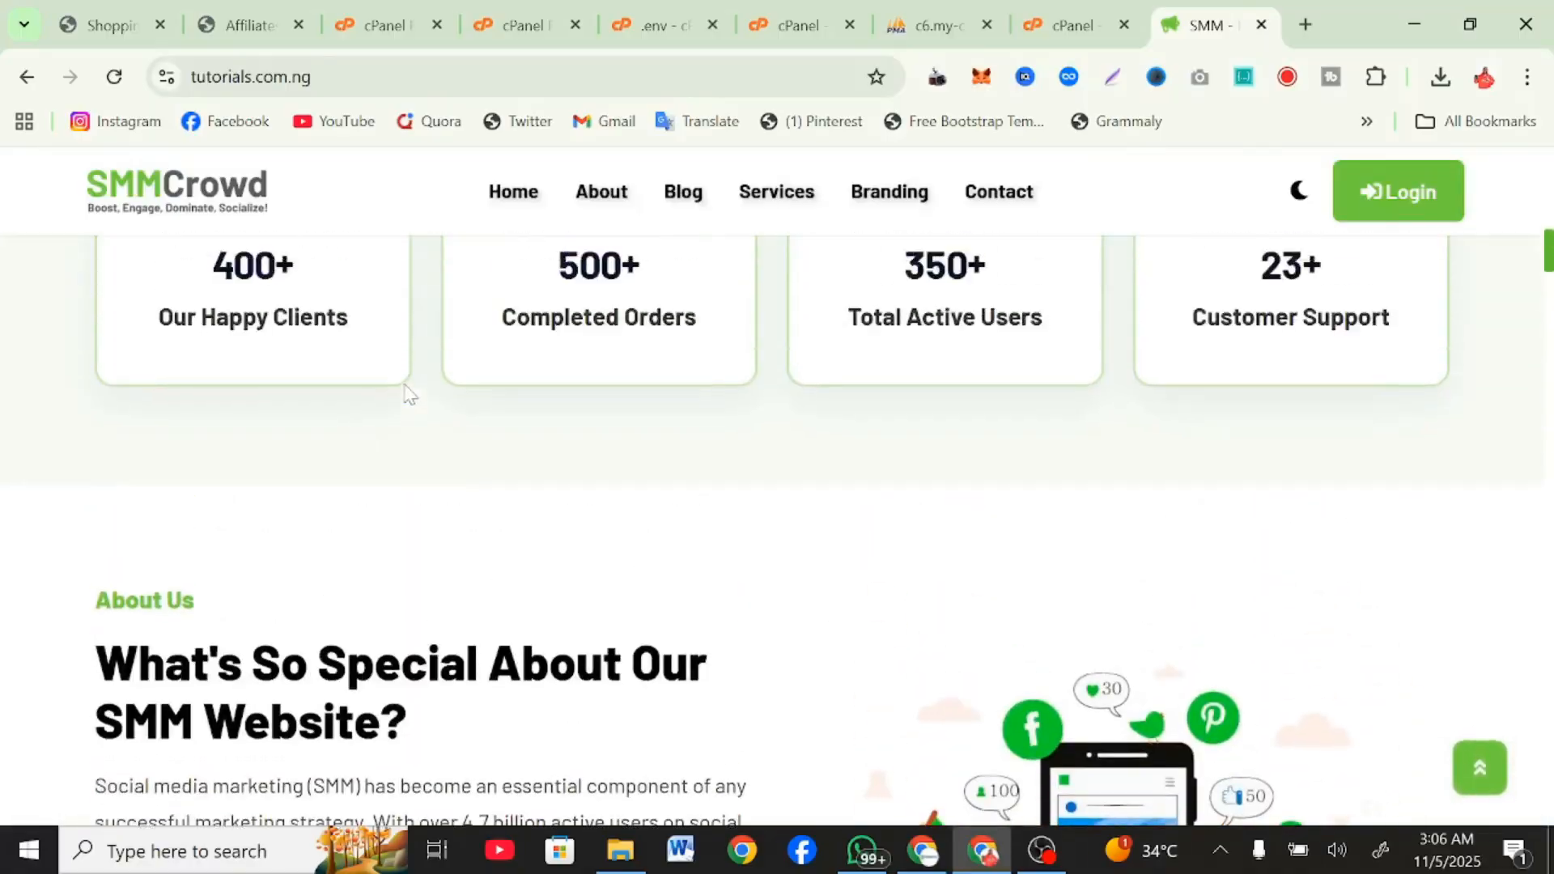
scroll(407, 392, up, 10)
scroll(409, 394, down, 8)
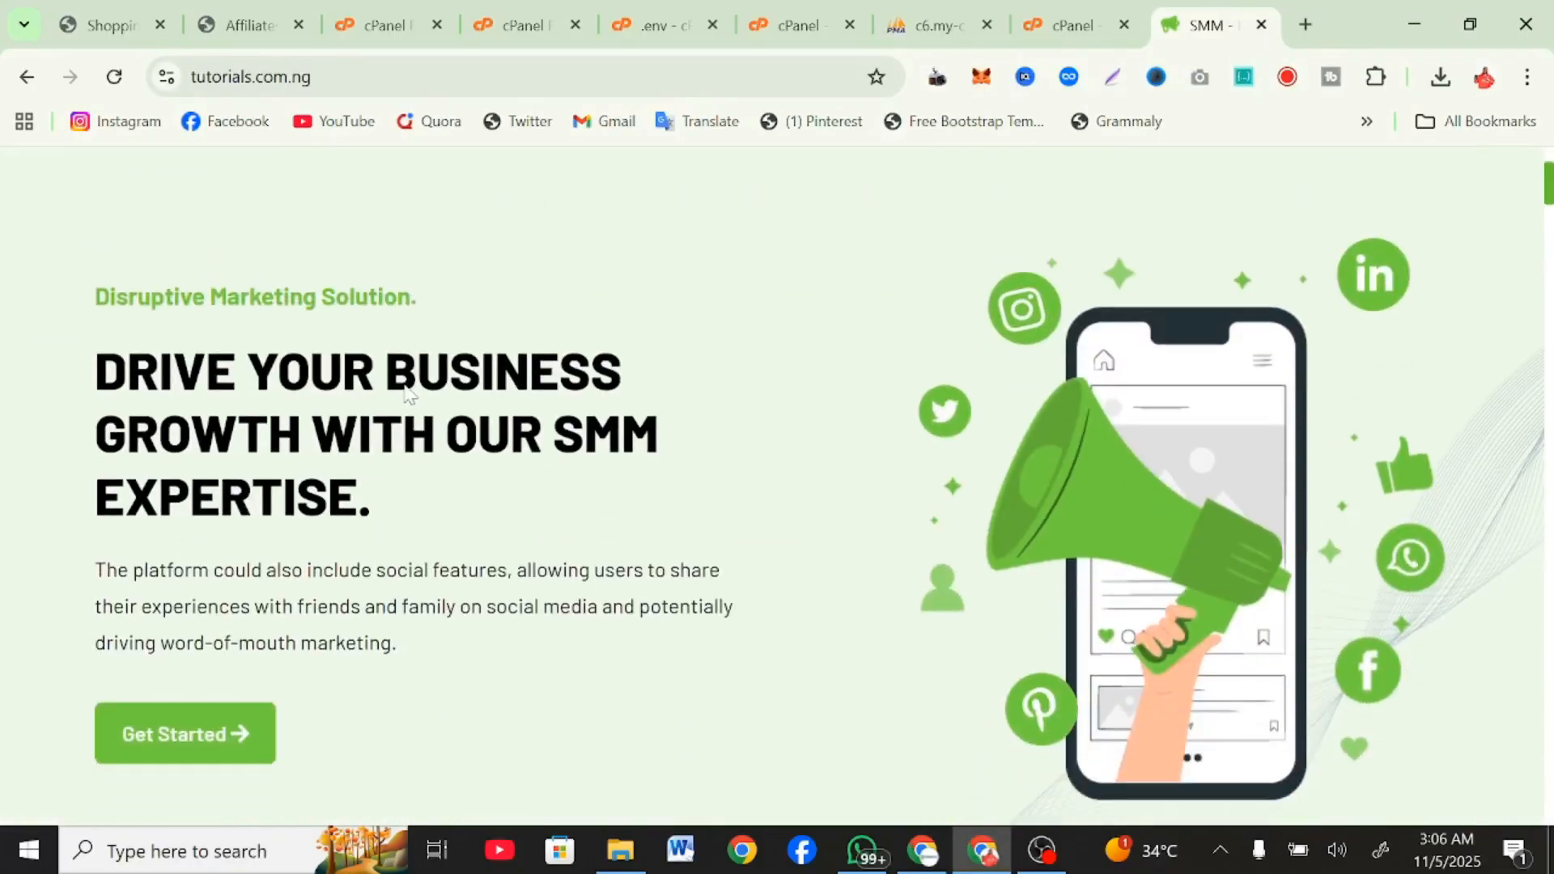
scroll(408, 394, down, 15)
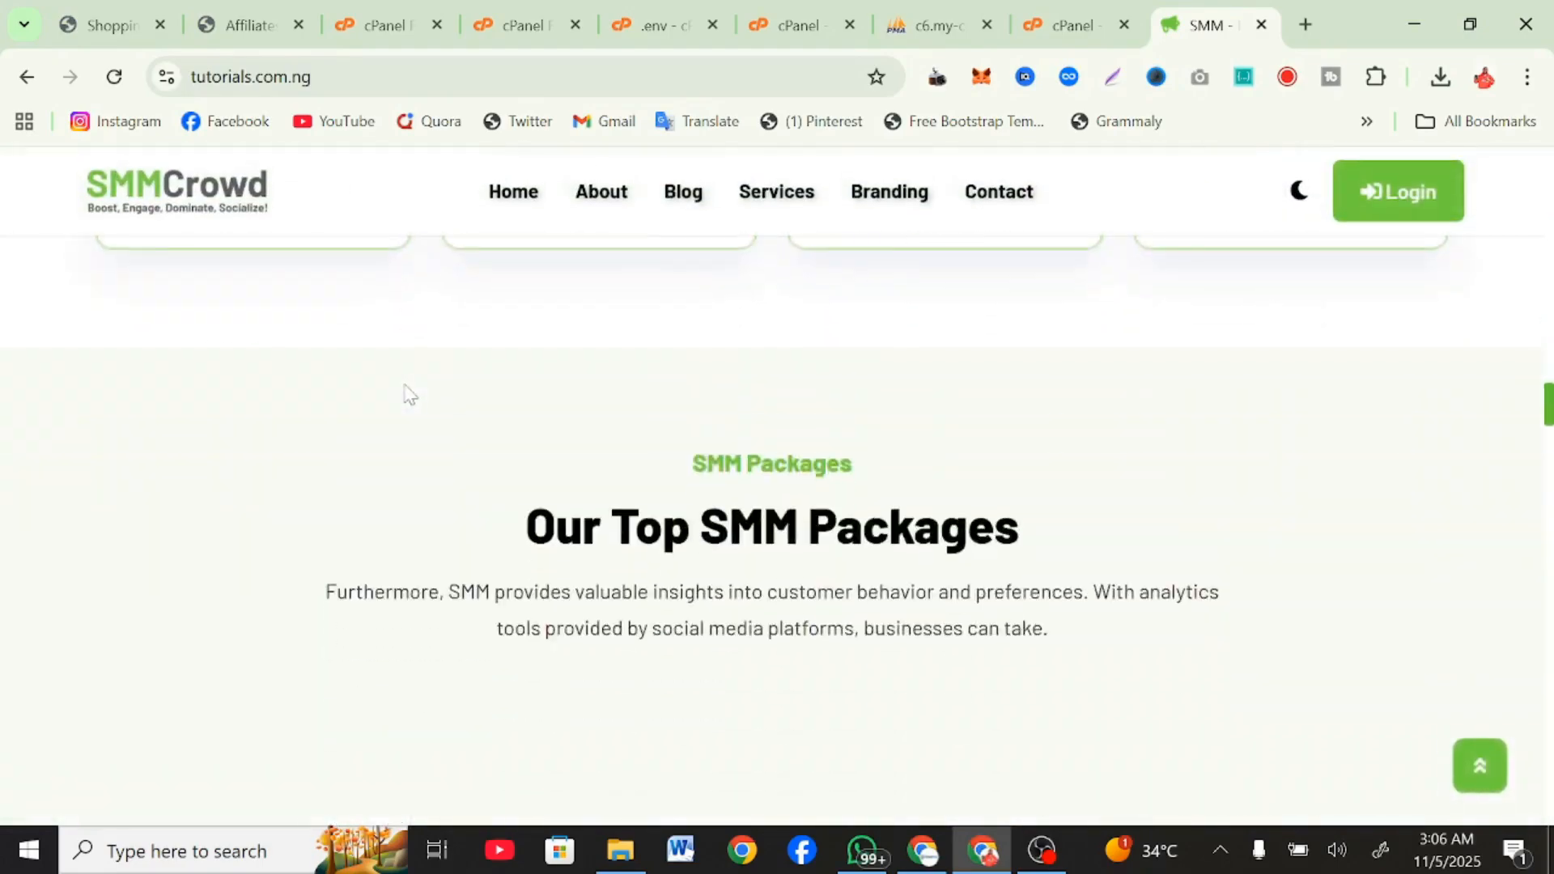
scroll(409, 394, down, 15)
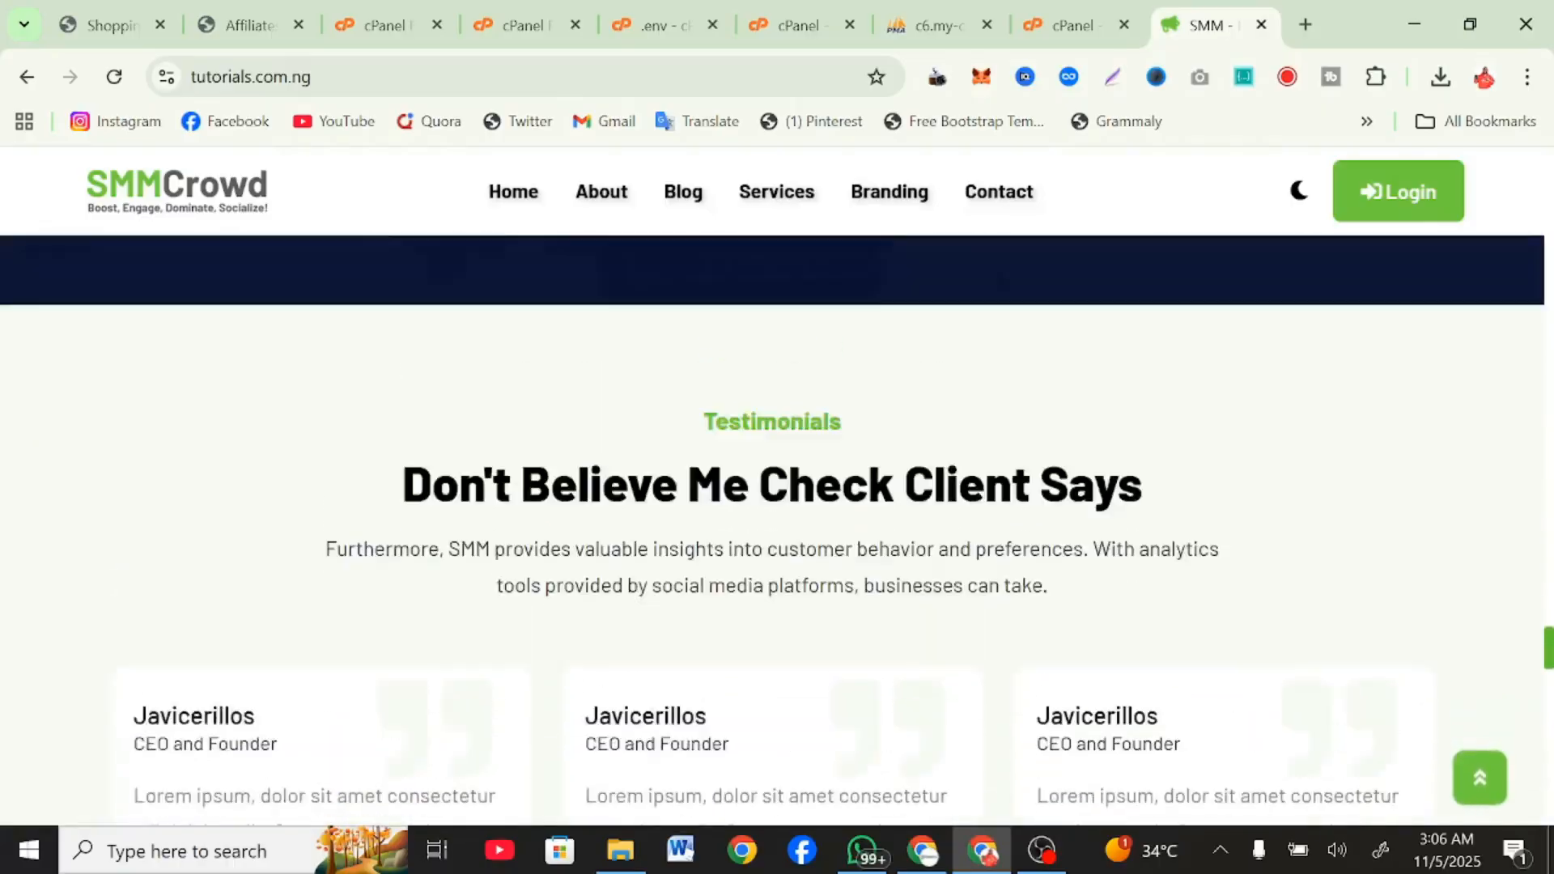
scroll(402, 393, up, 6)
scroll(409, 392, up, 14)
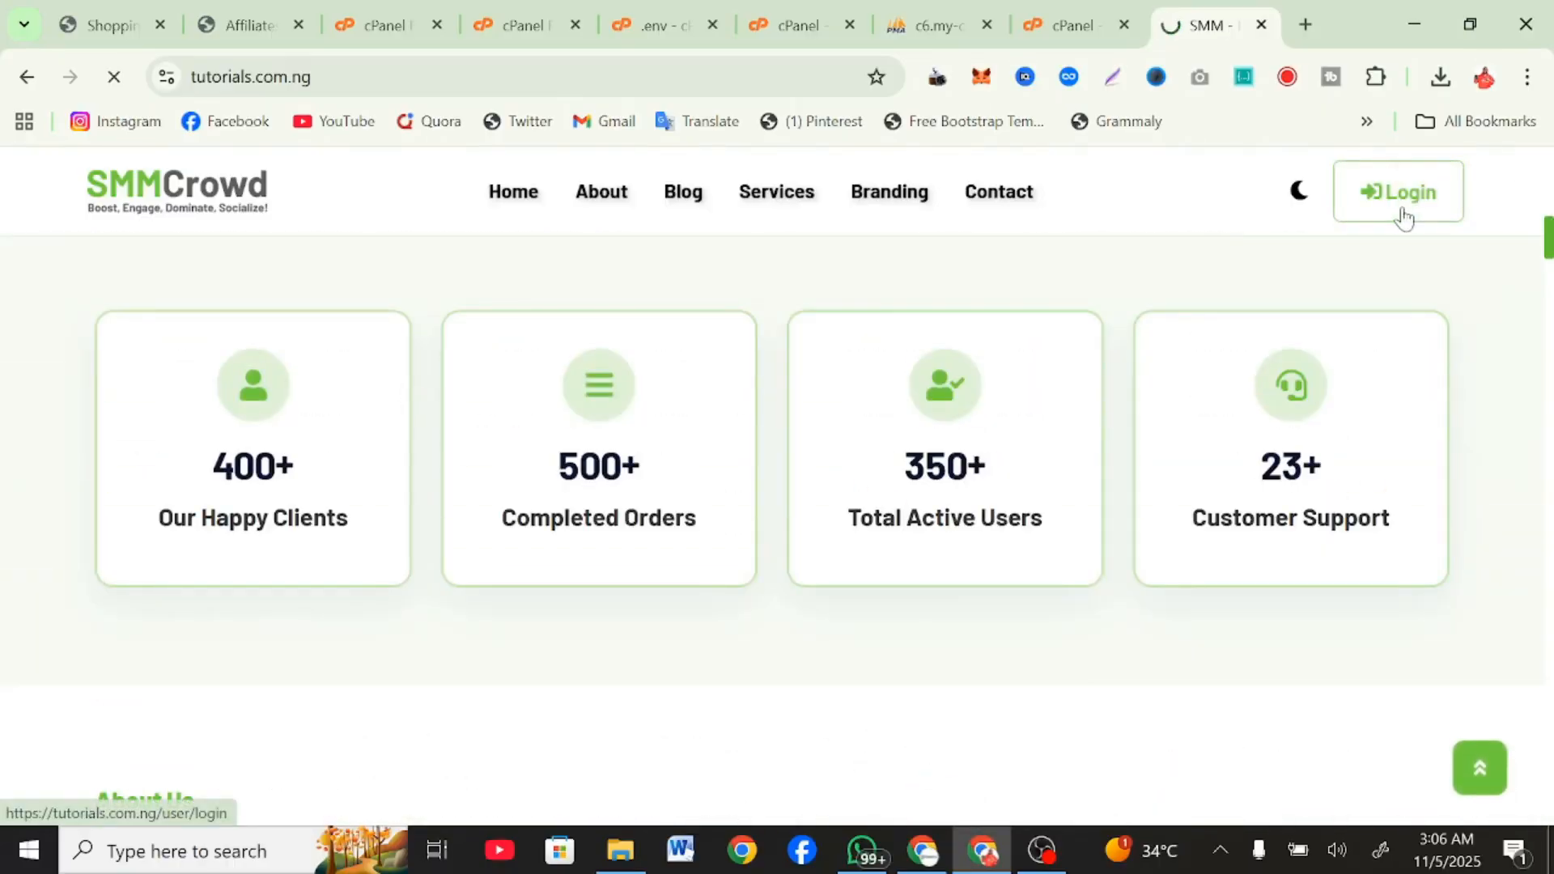
Open the site's login page and continue to the account registration form.
scroll(993, 650, down, 5)
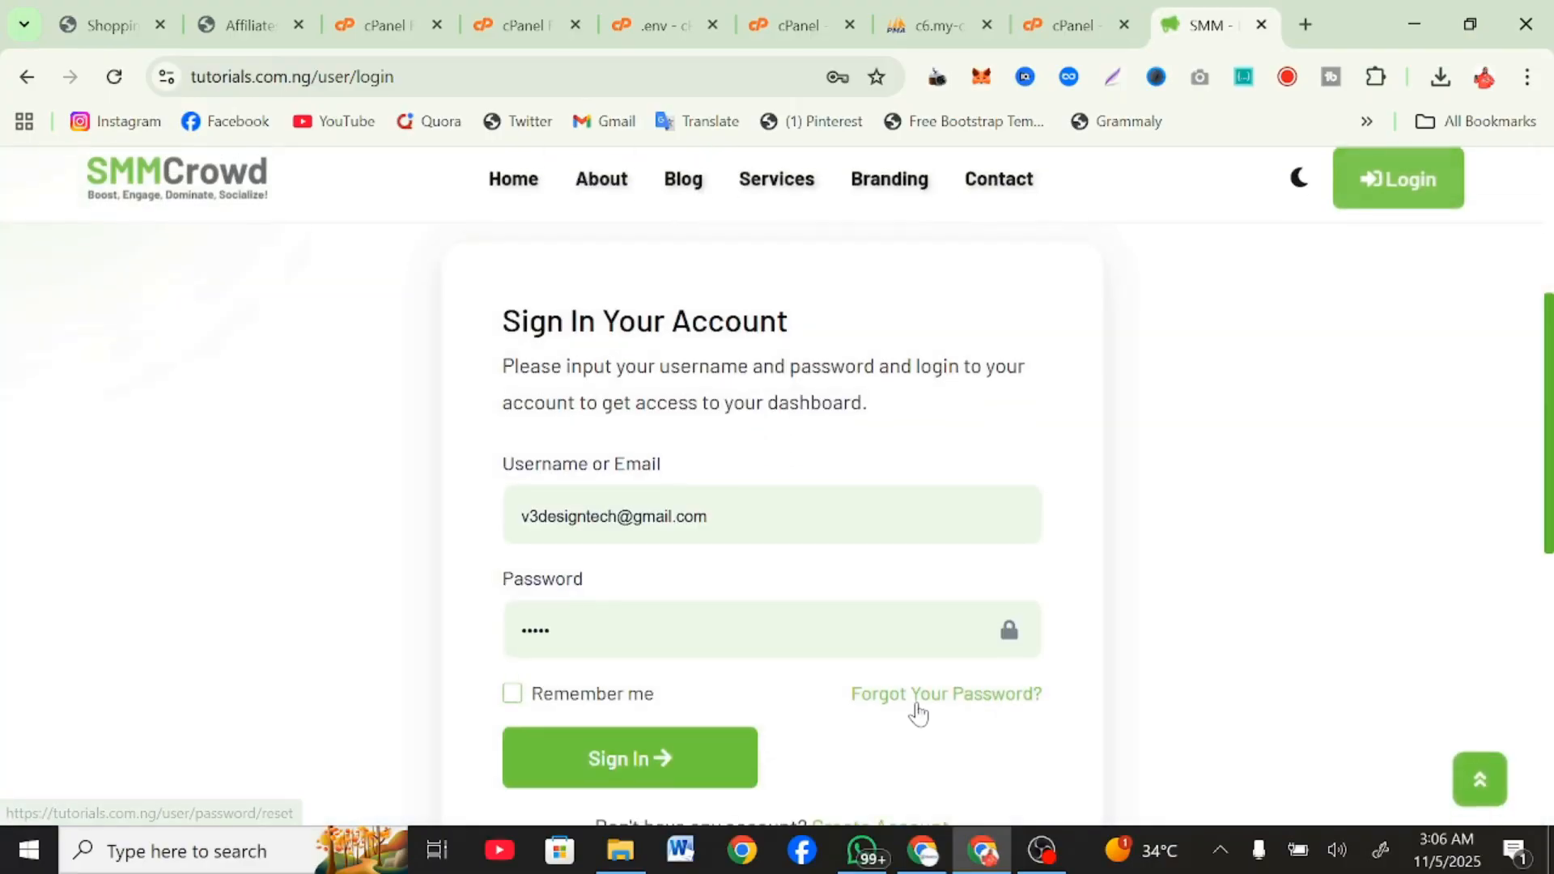
scroll(906, 680, down, 4)
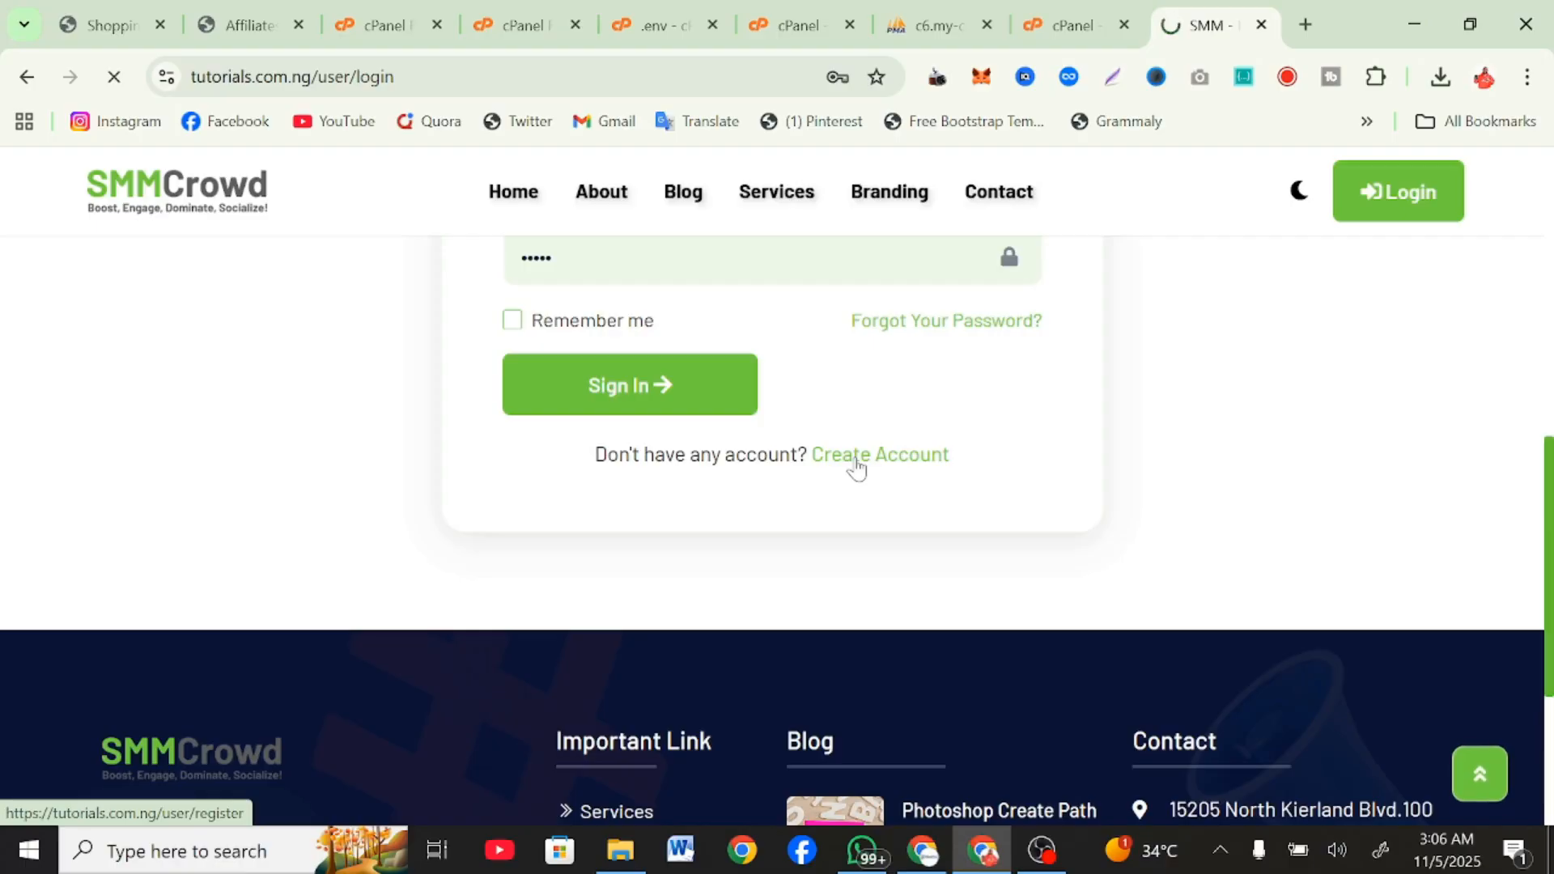
scroll(738, 495, down, 5)
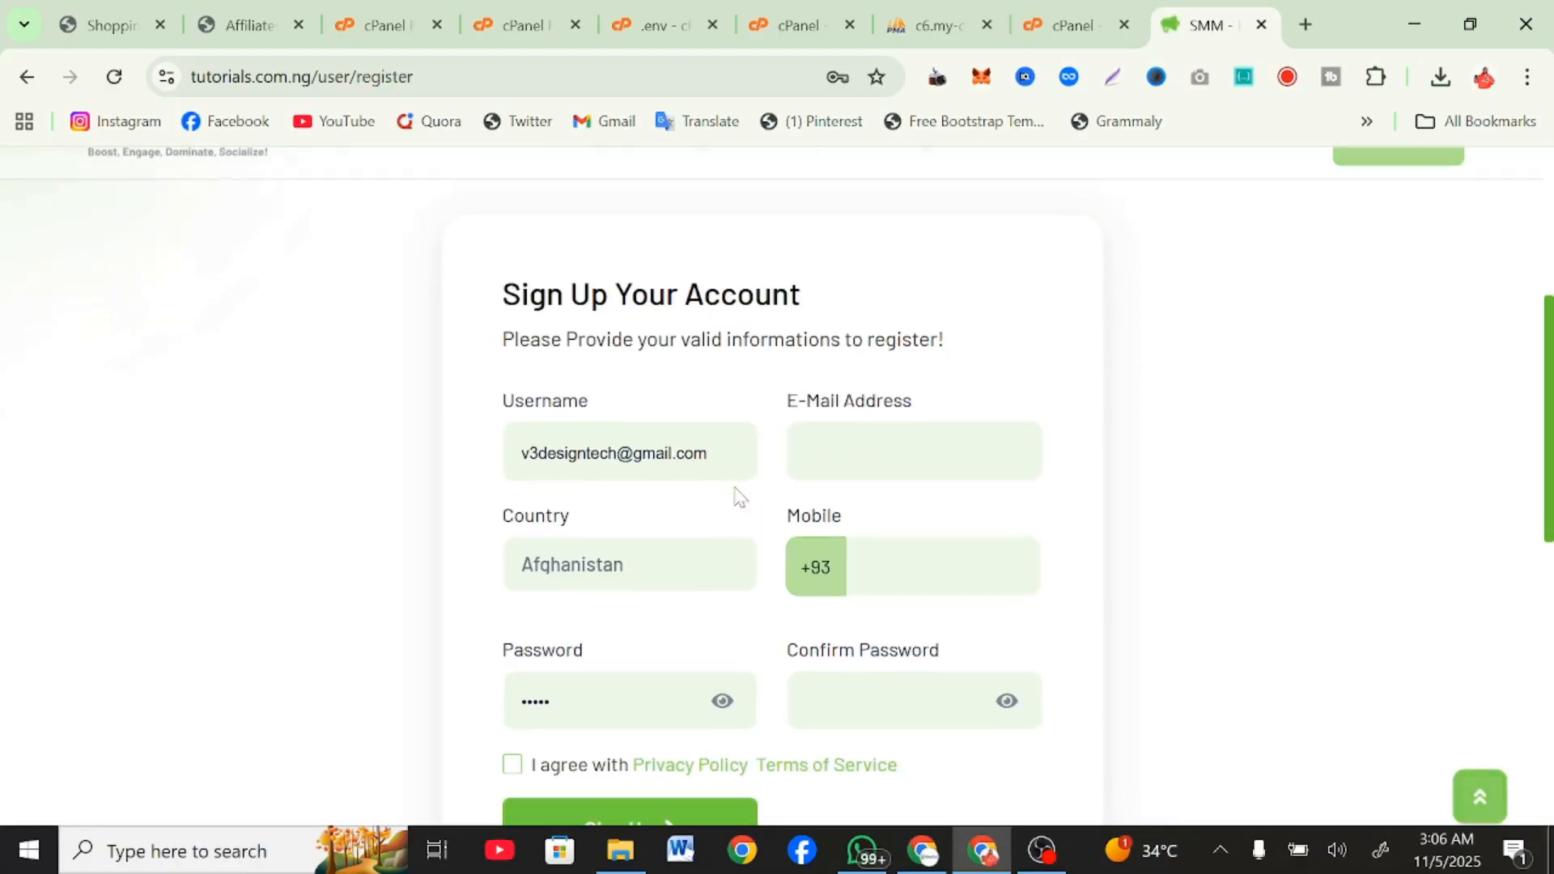
Fill the sign-up form with the saved e-mail address and country Nigeria, and shorten the username to v3design.
click(915, 455)
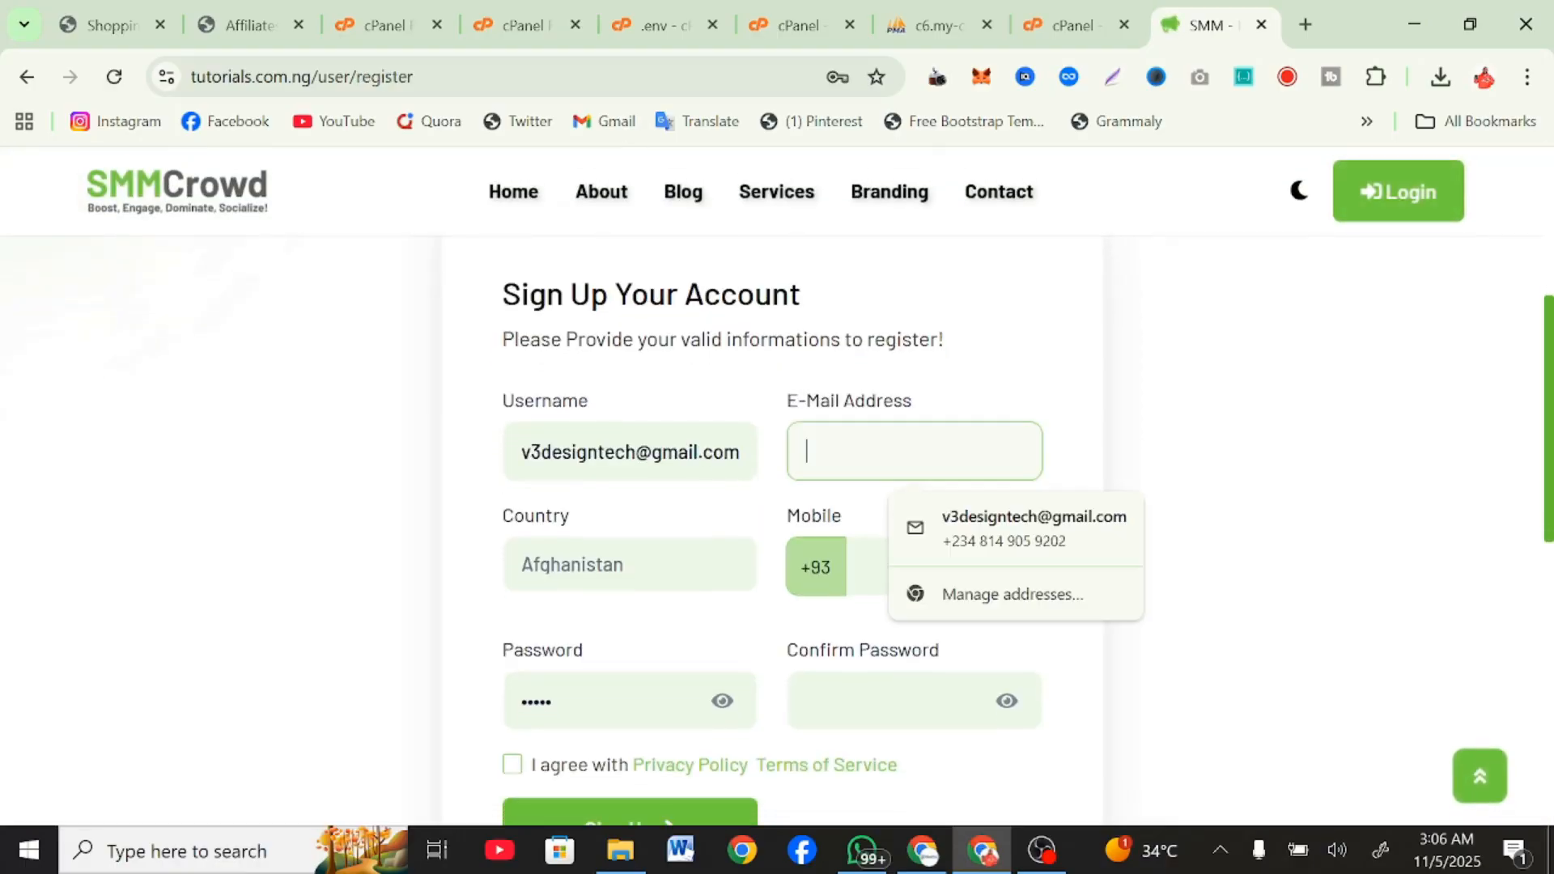
click(957, 536)
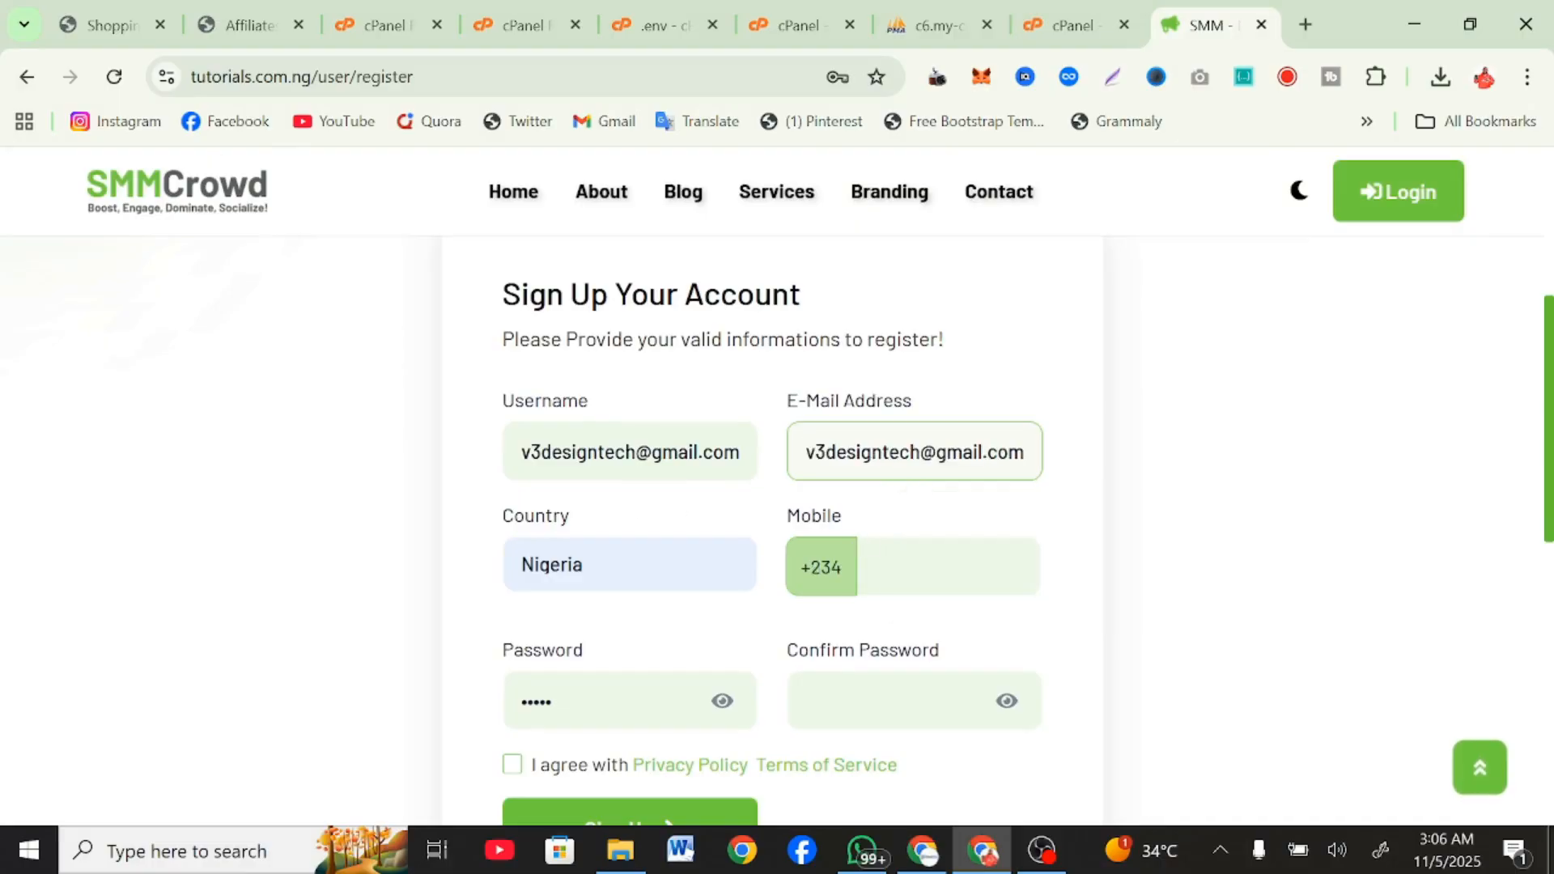
drag(625, 453, 893, 458)
key(BackSpace)
key(BackSpace)
key(BackSpace)
key(BackSpace)
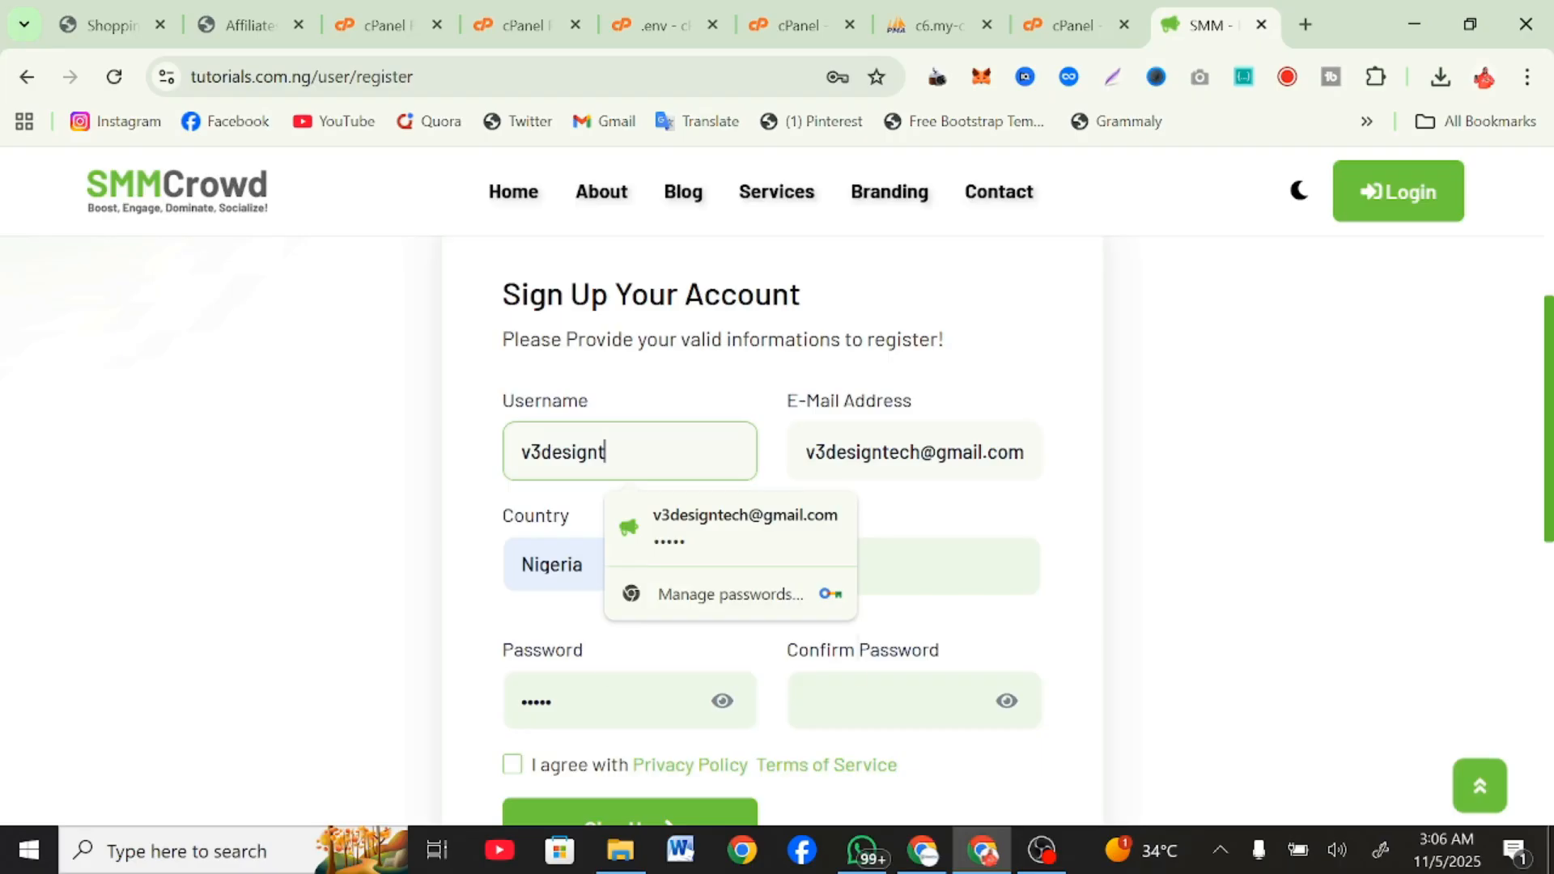
Enter the account password in the sign-up form and repeat it in the confirmation field.
click(968, 566)
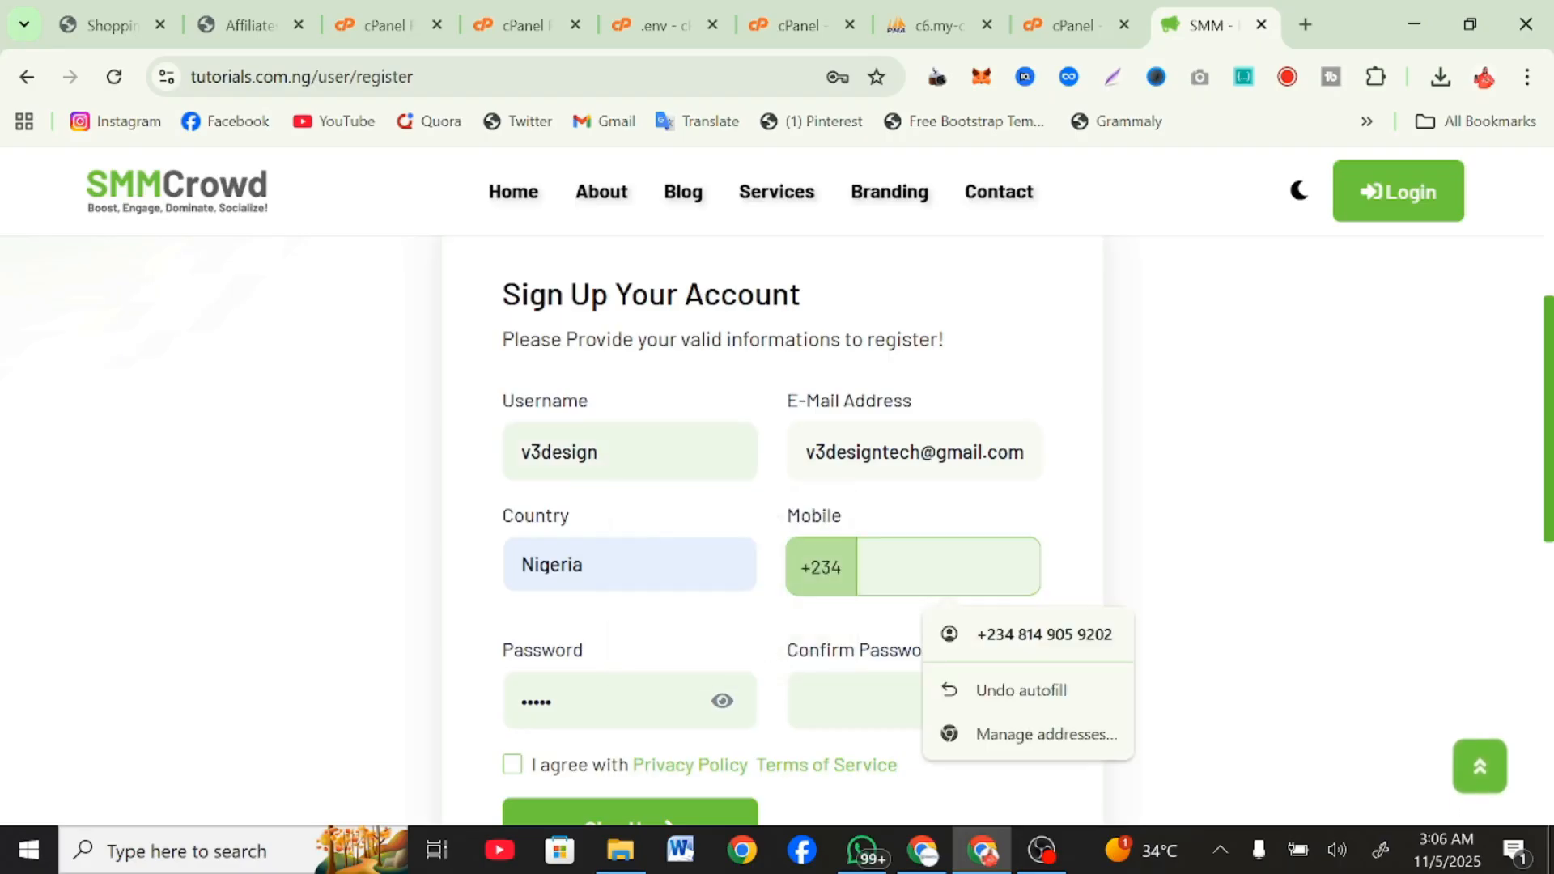
scroll(971, 637, down, 3)
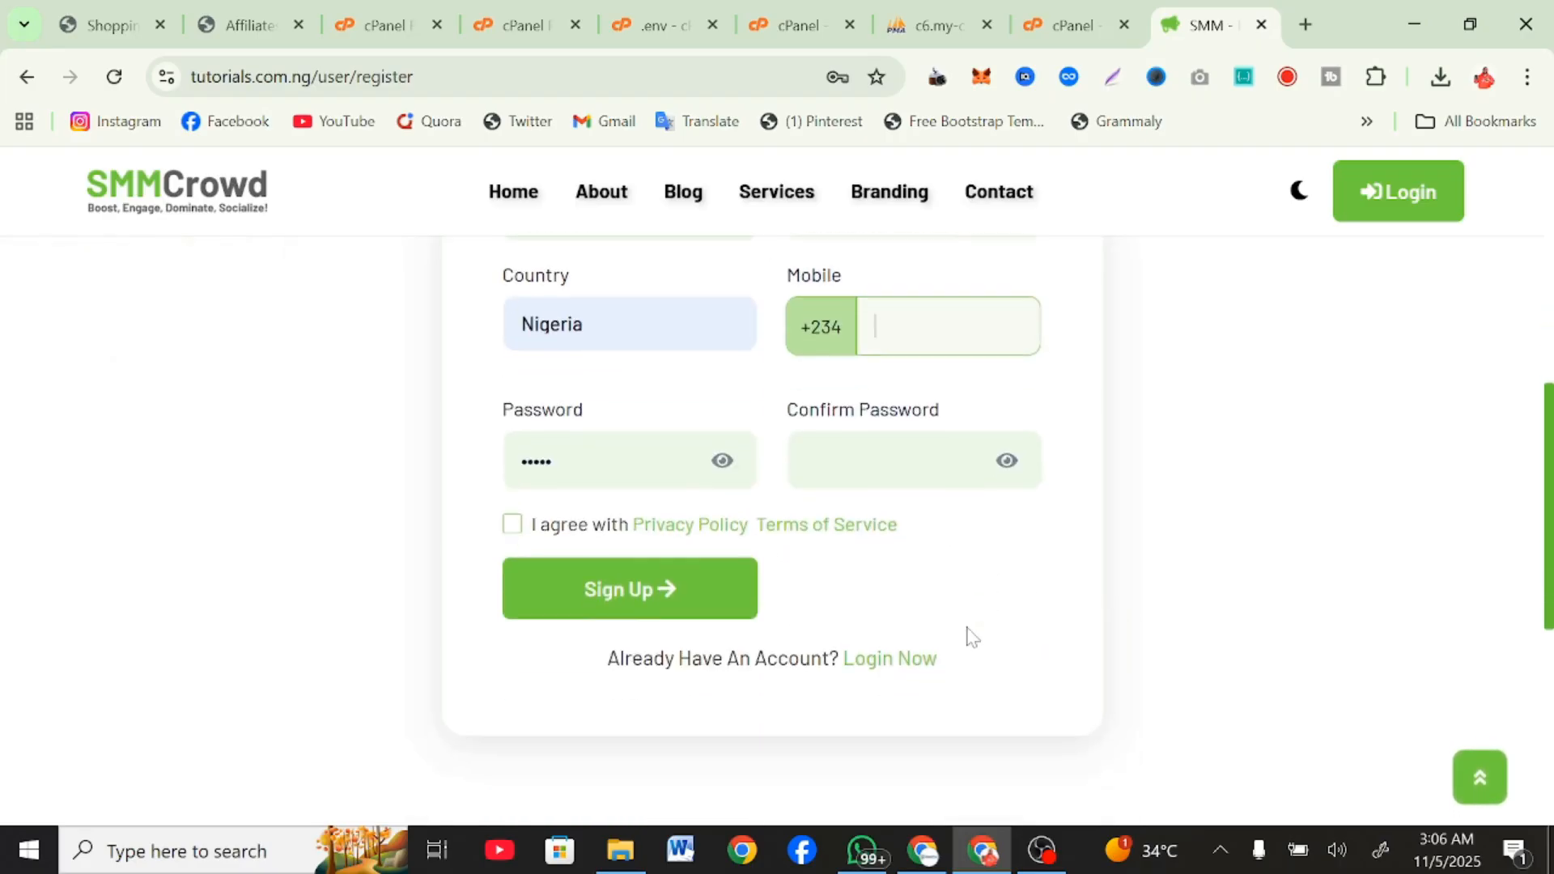
key(Tab)
text(••)
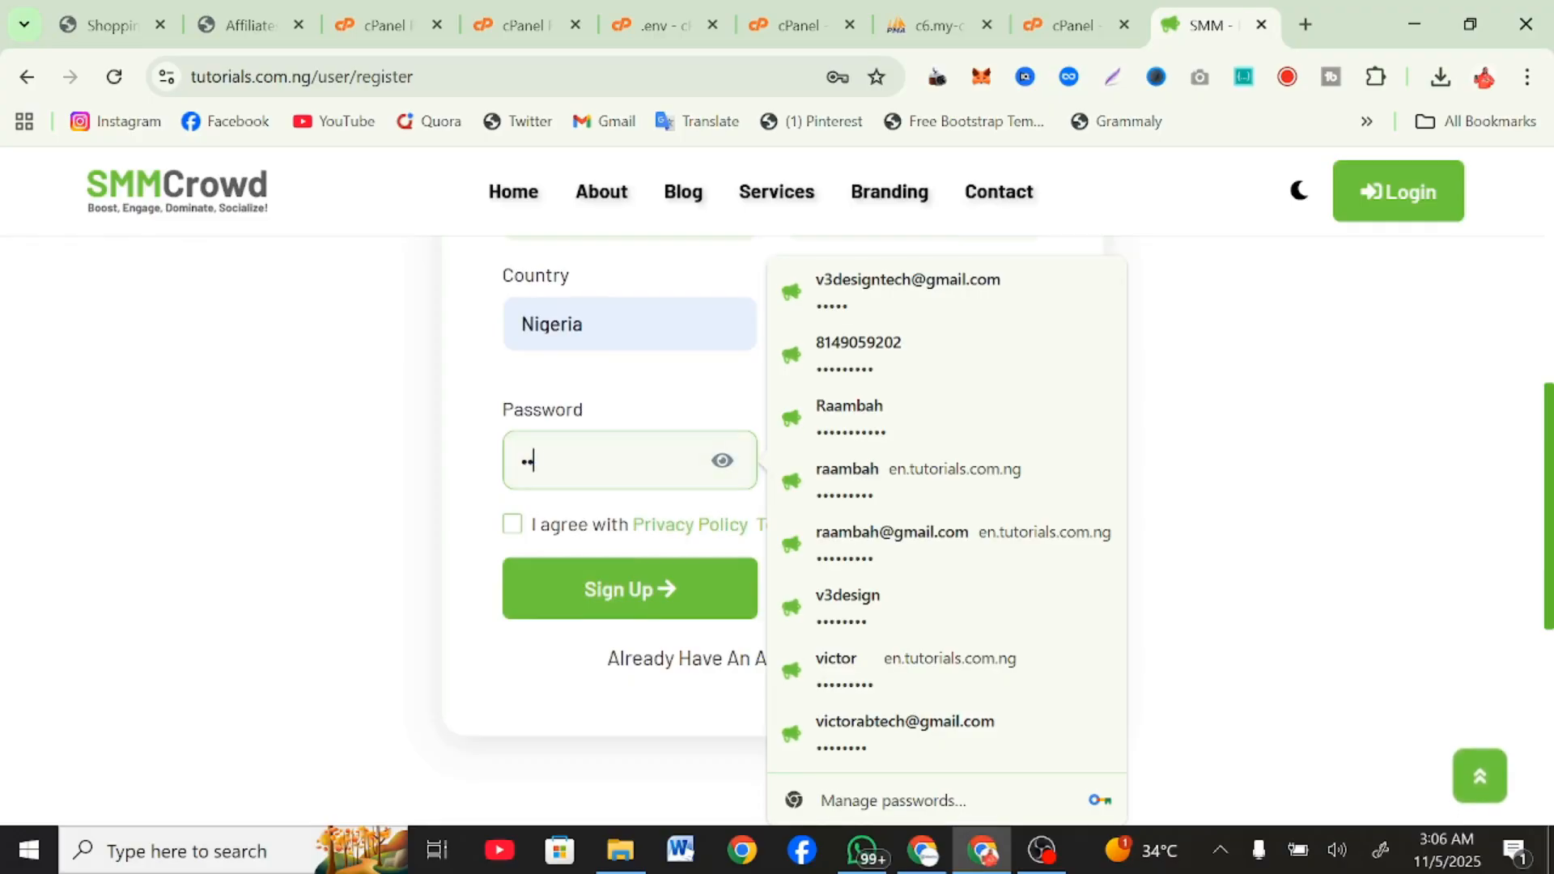
text(••••)
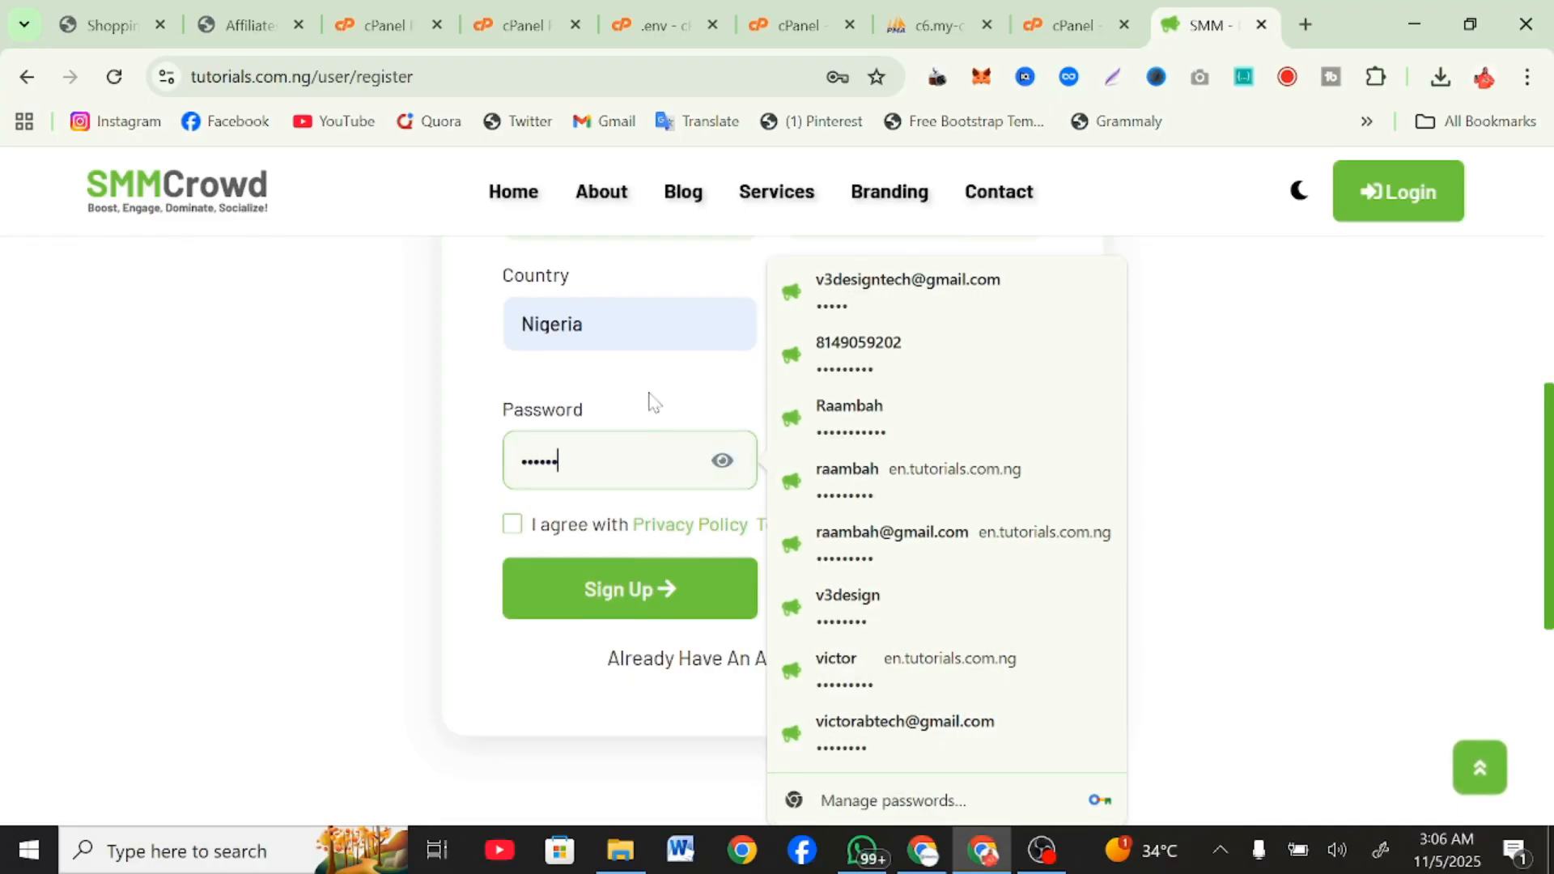
click(723, 413)
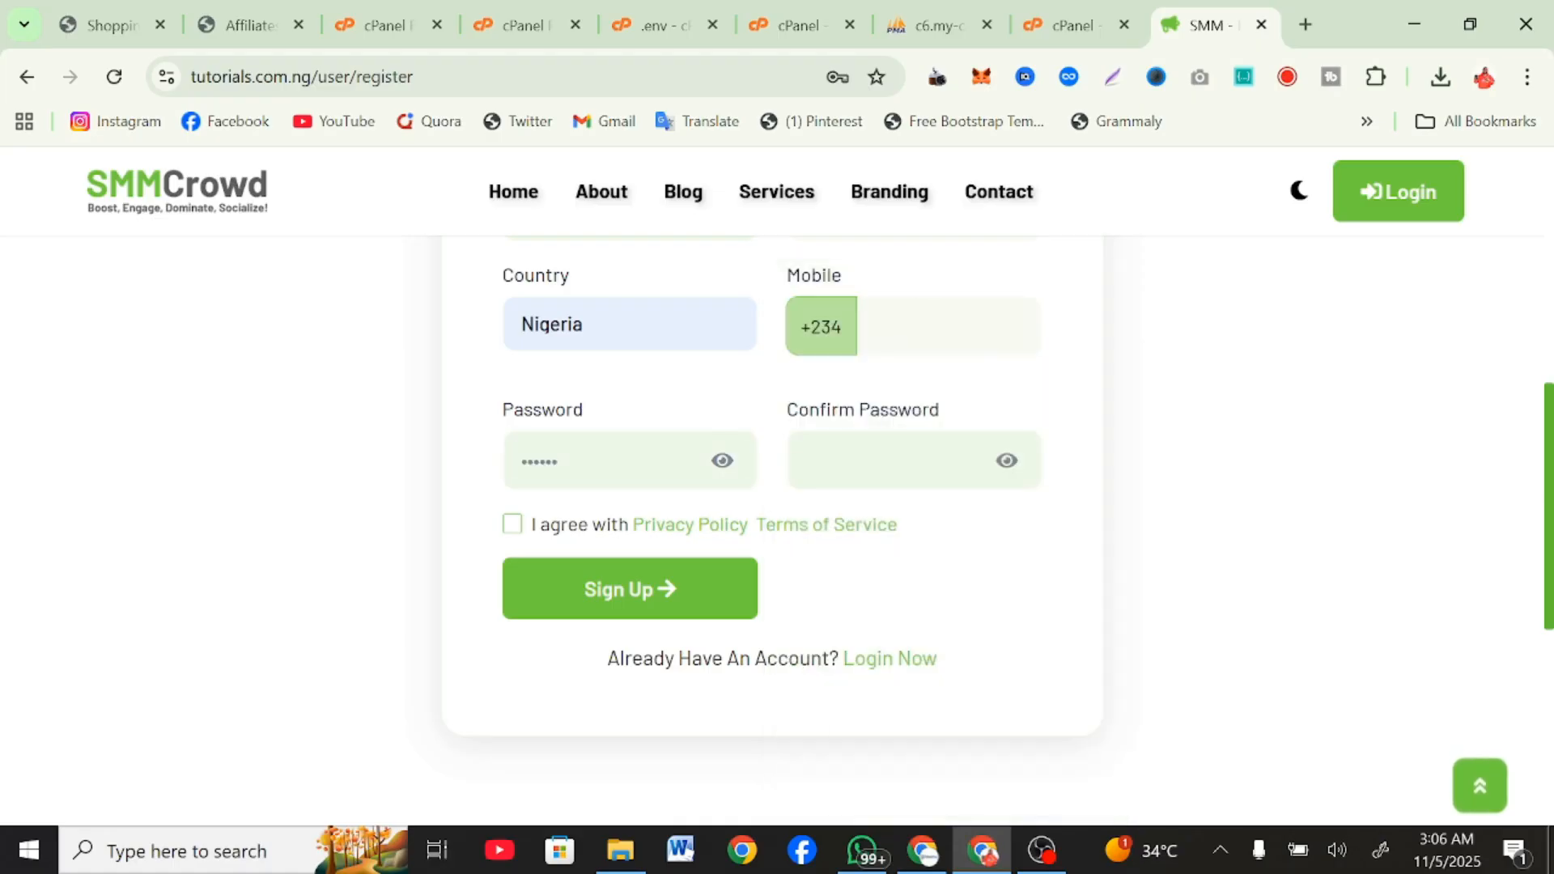
text(•••)
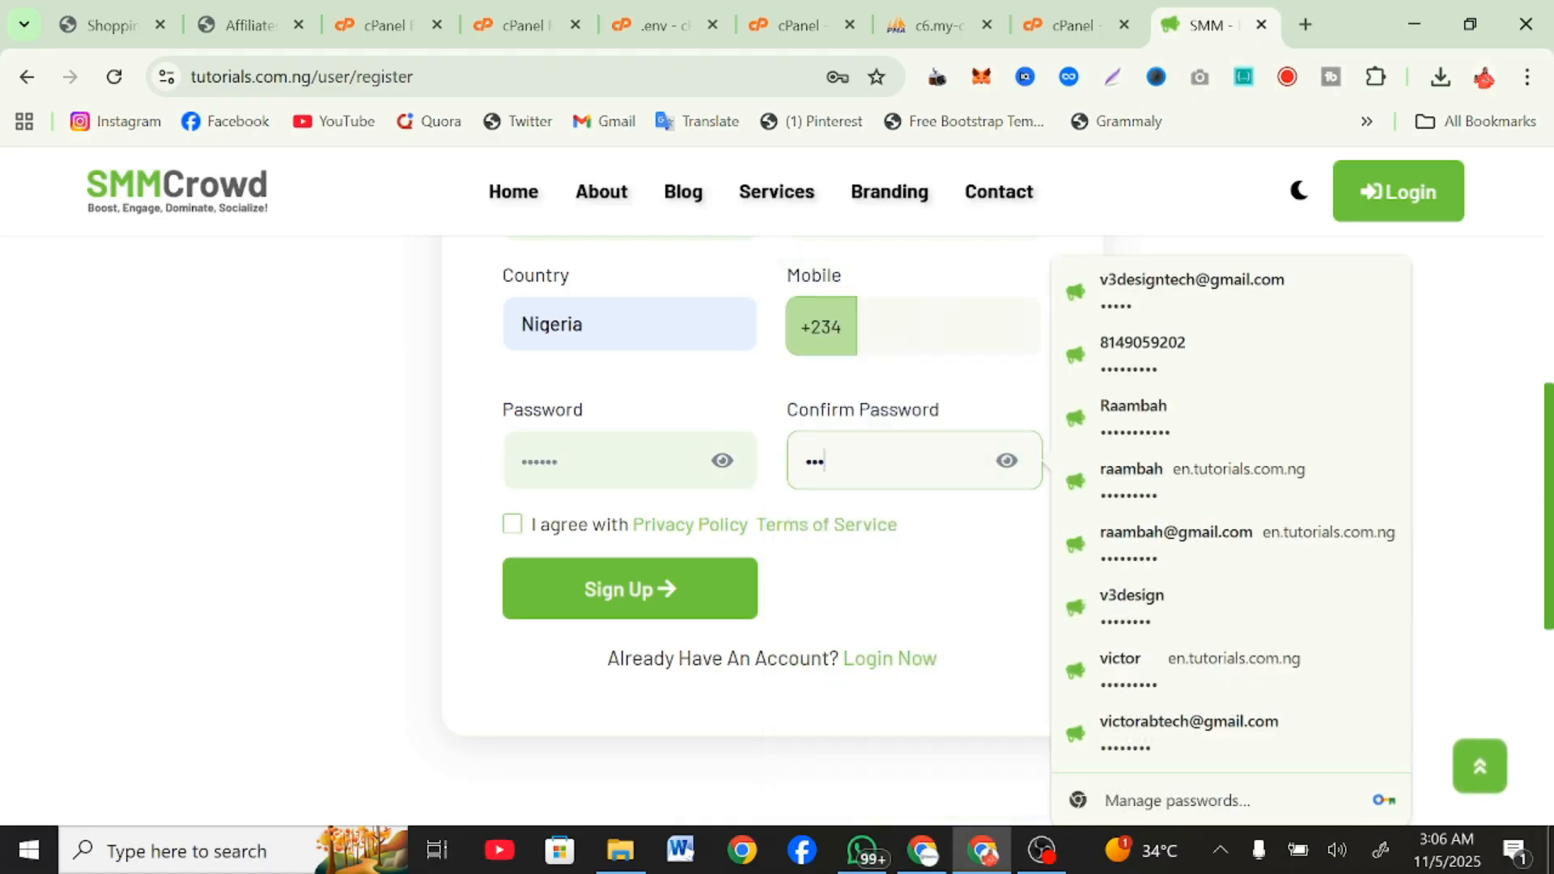
text(•••)
click(756, 406)
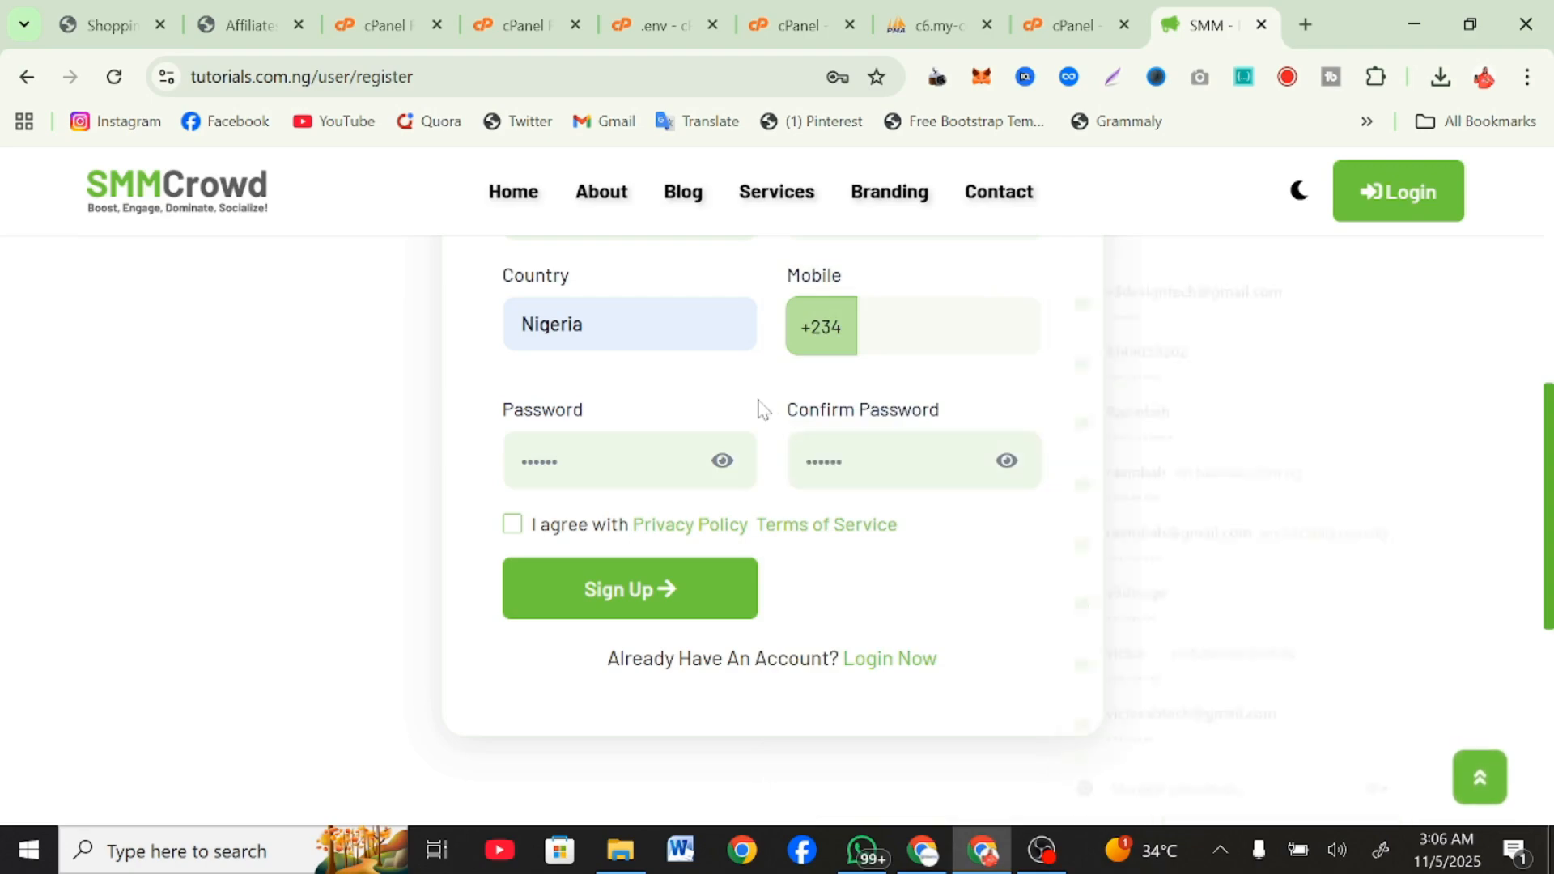
Fill in the mobile number and submit the registration, dismissing the browser's offer to update the saved password.
scroll(756, 406, up, 4)
click(946, 633)
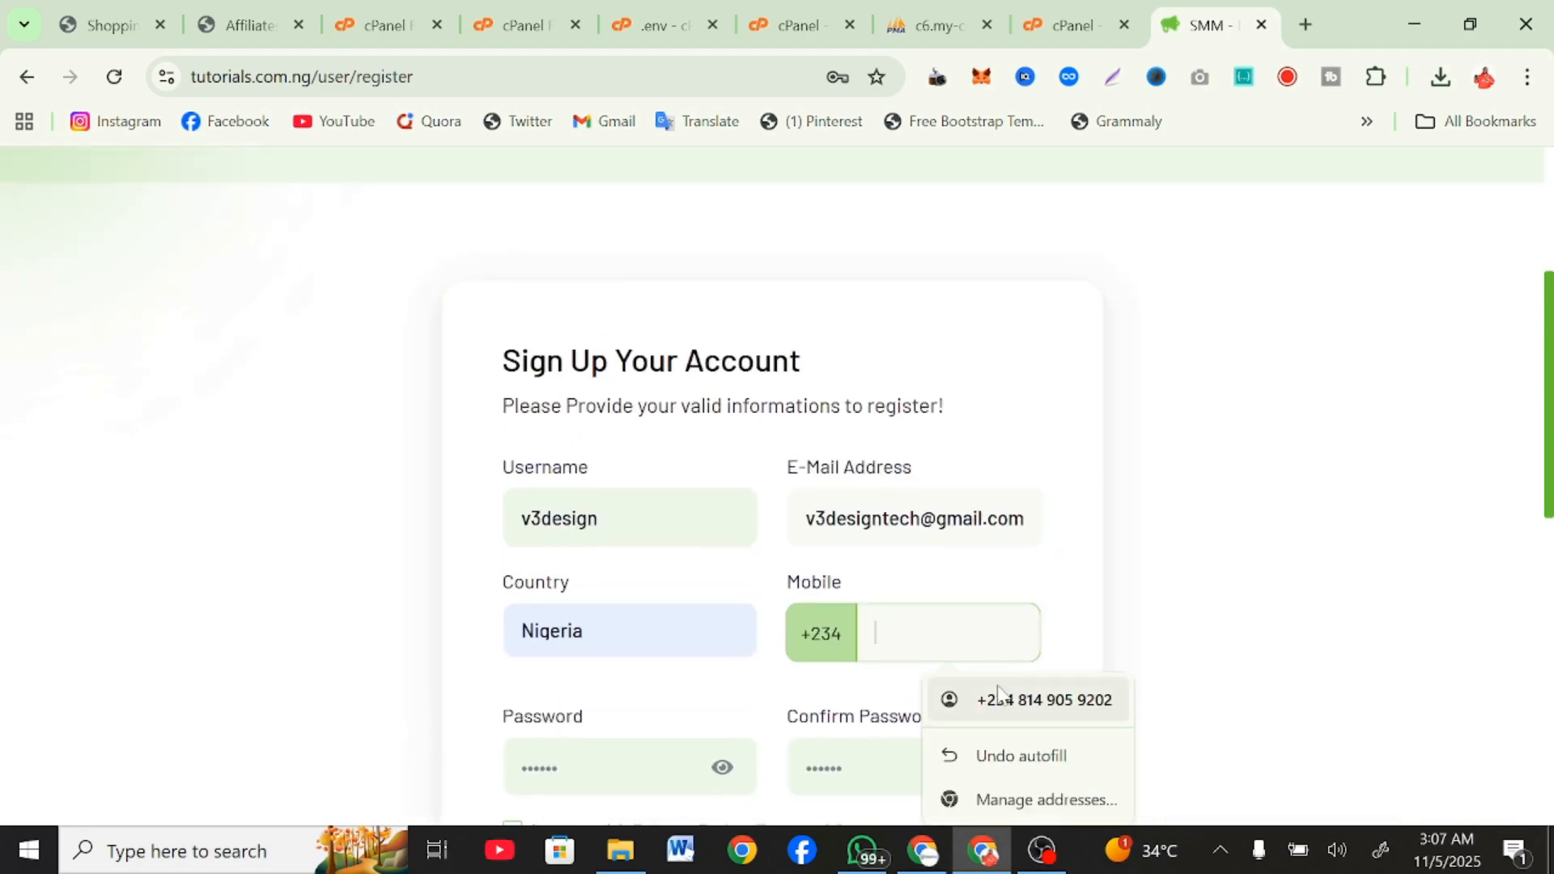
key(Escape)
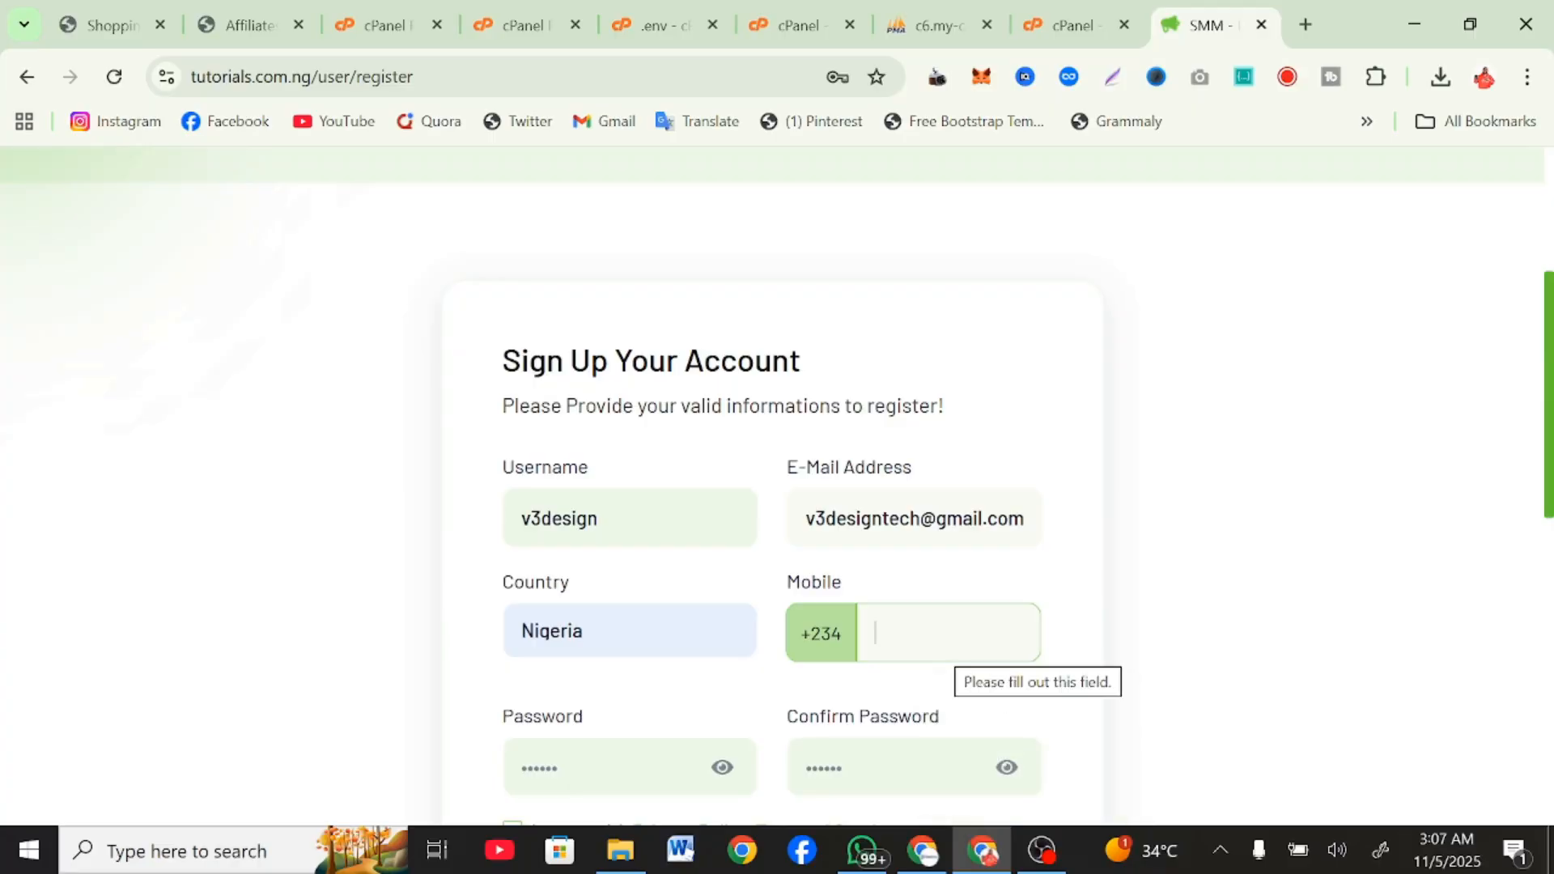
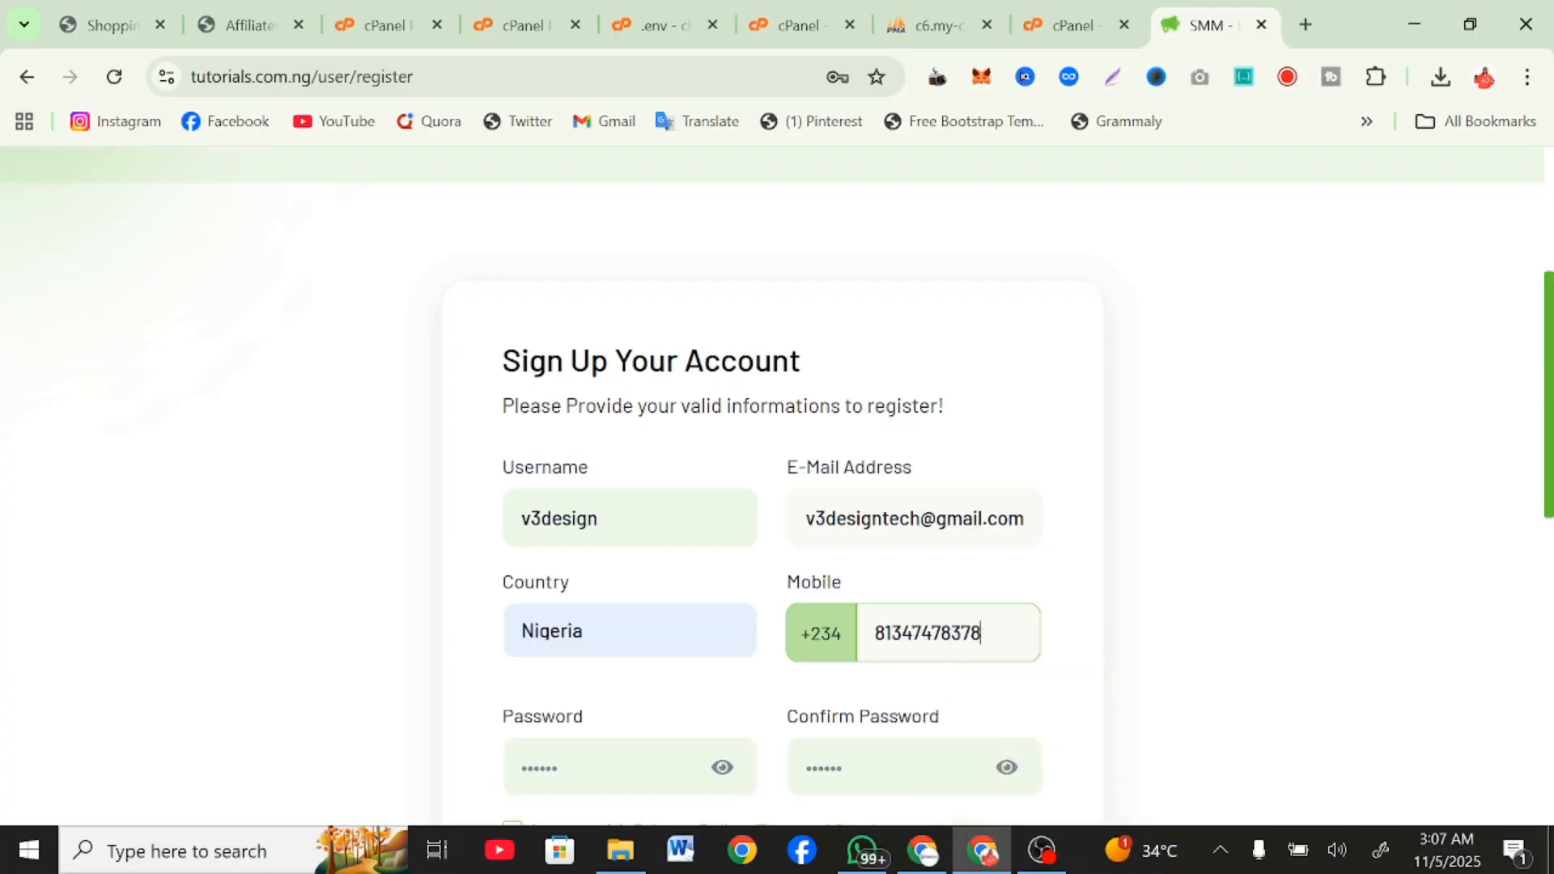
scroll(971, 599, down, 5)
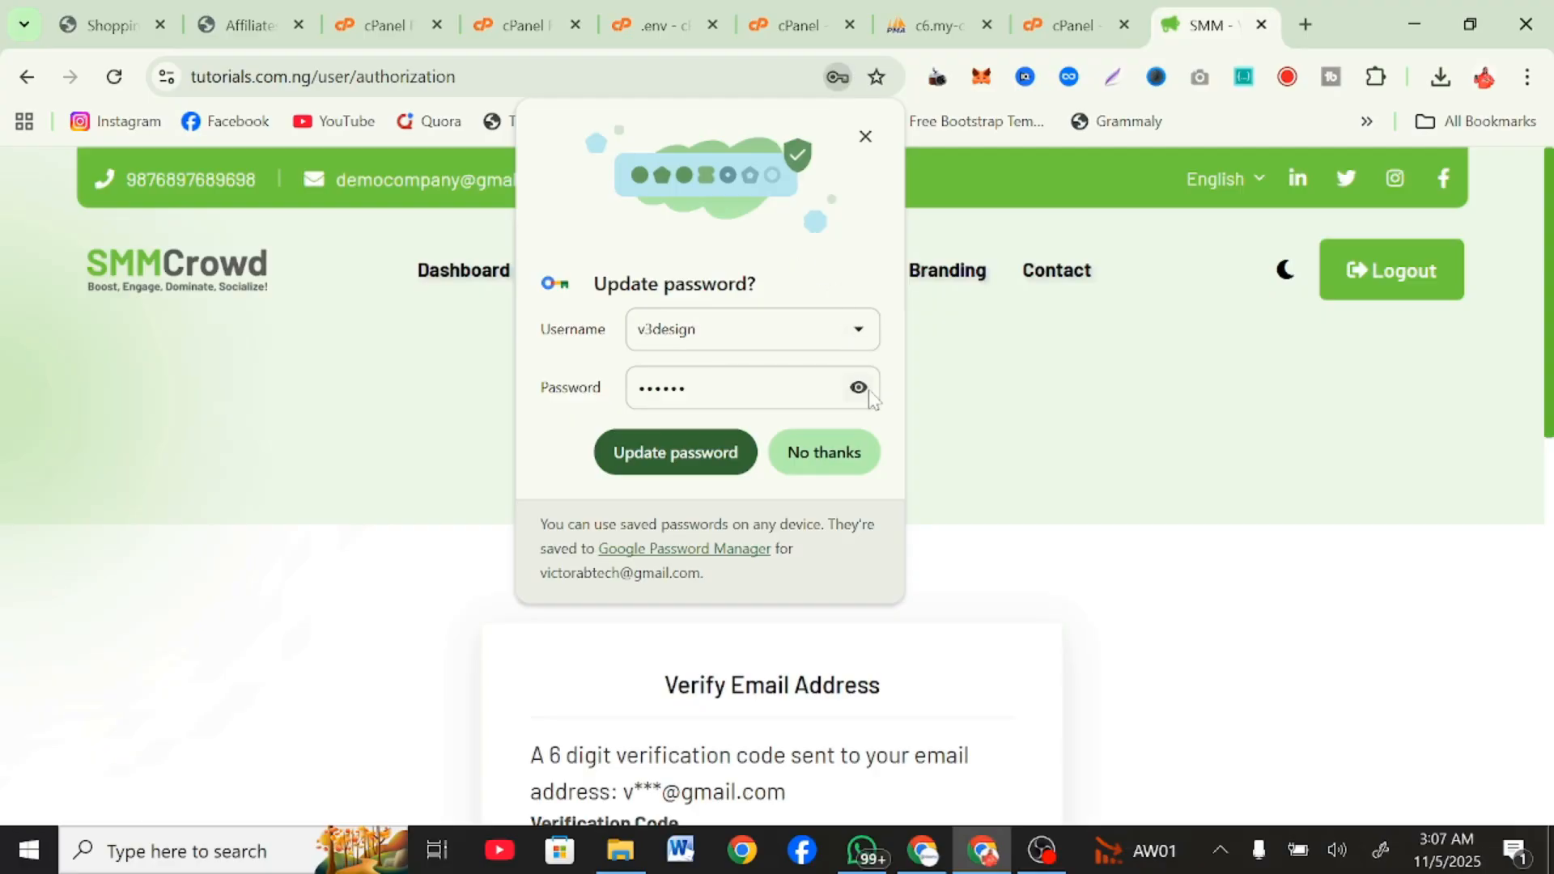
click(865, 136)
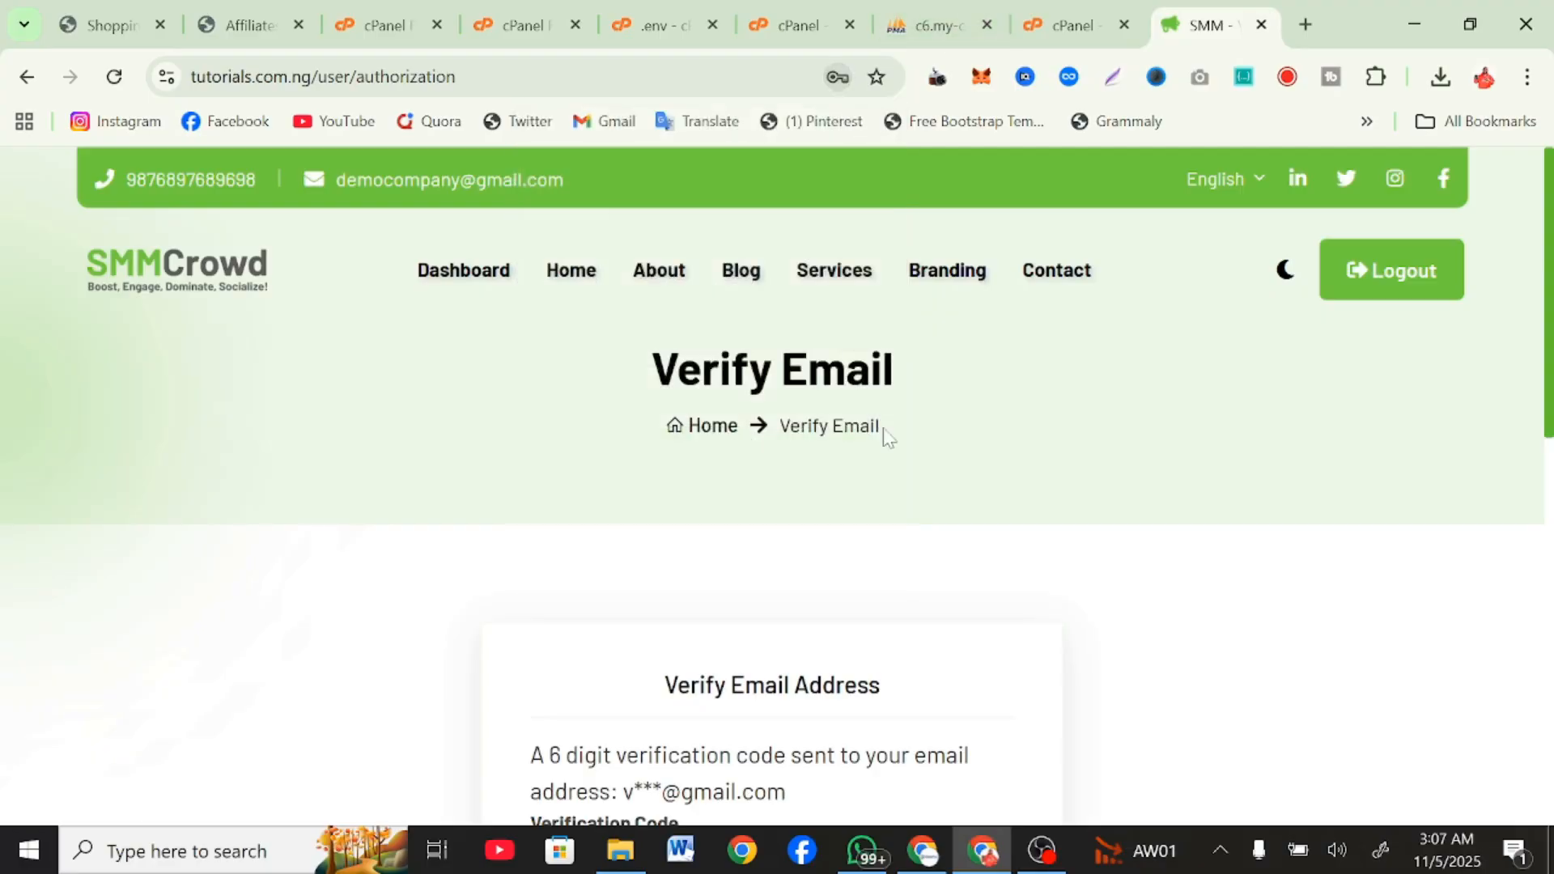
Switch to phpMyAdmin and open the users table of the certifi3_smmcrowd database.
scroll(885, 437, down, 5)
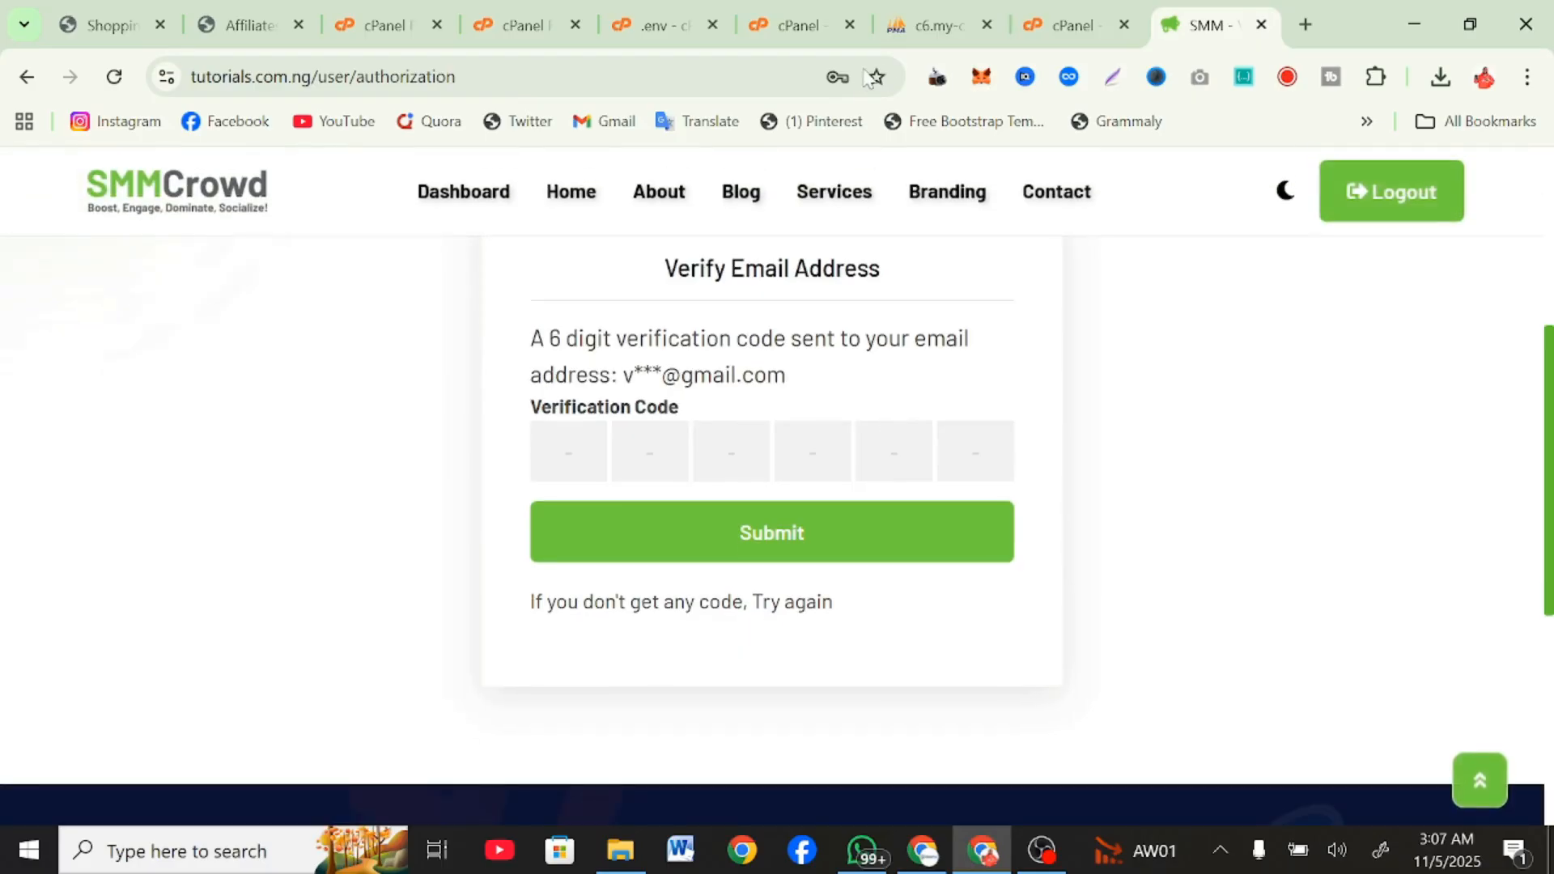
click(893, 44)
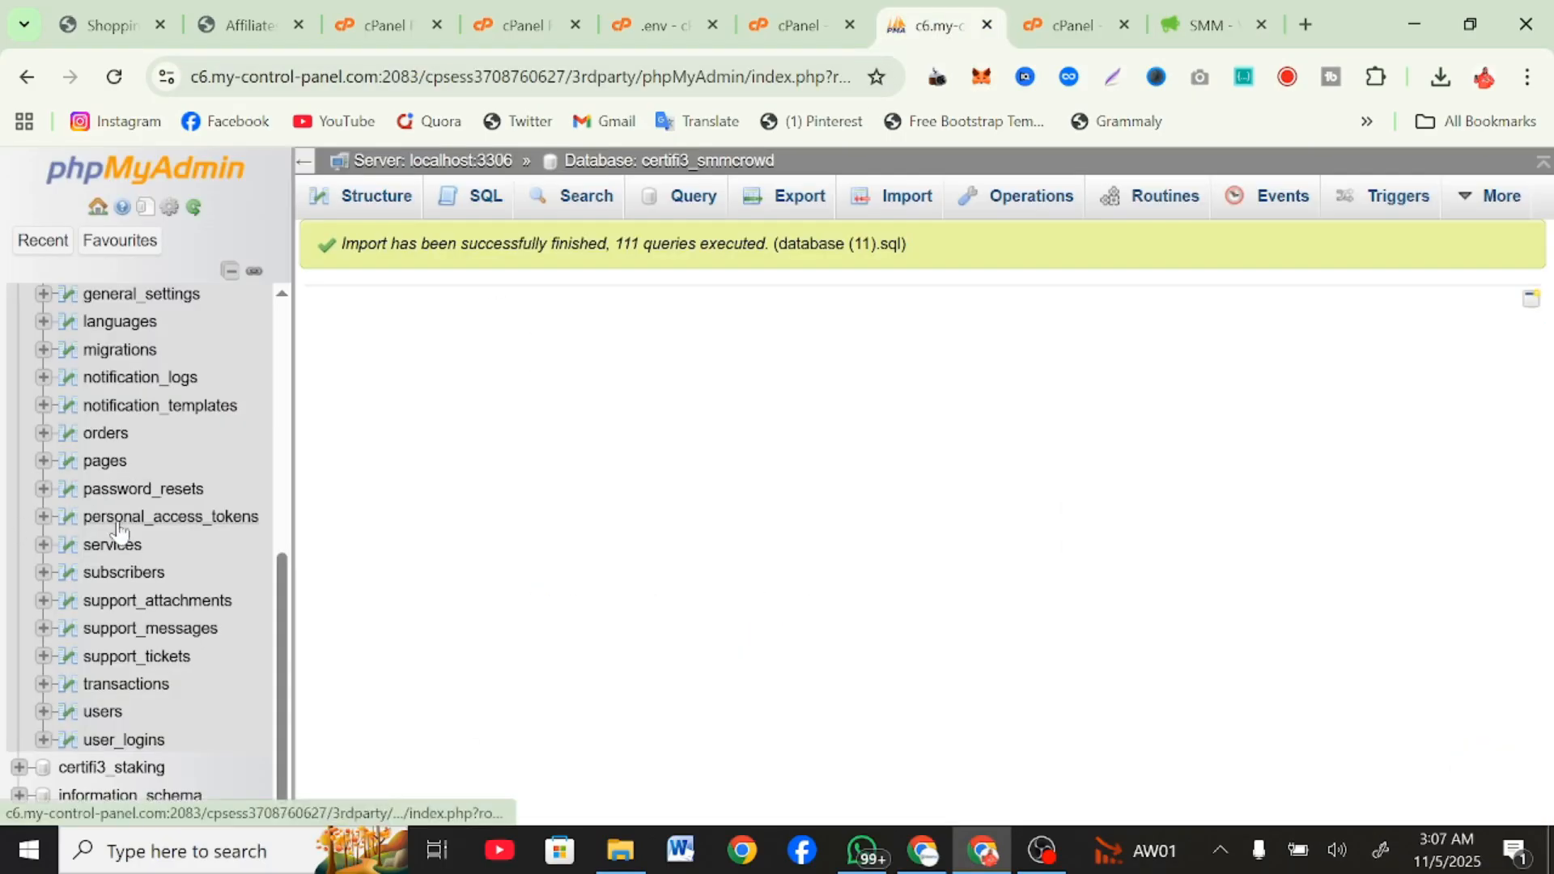
scroll(116, 522, up, 2)
scroll(116, 522, down, 2)
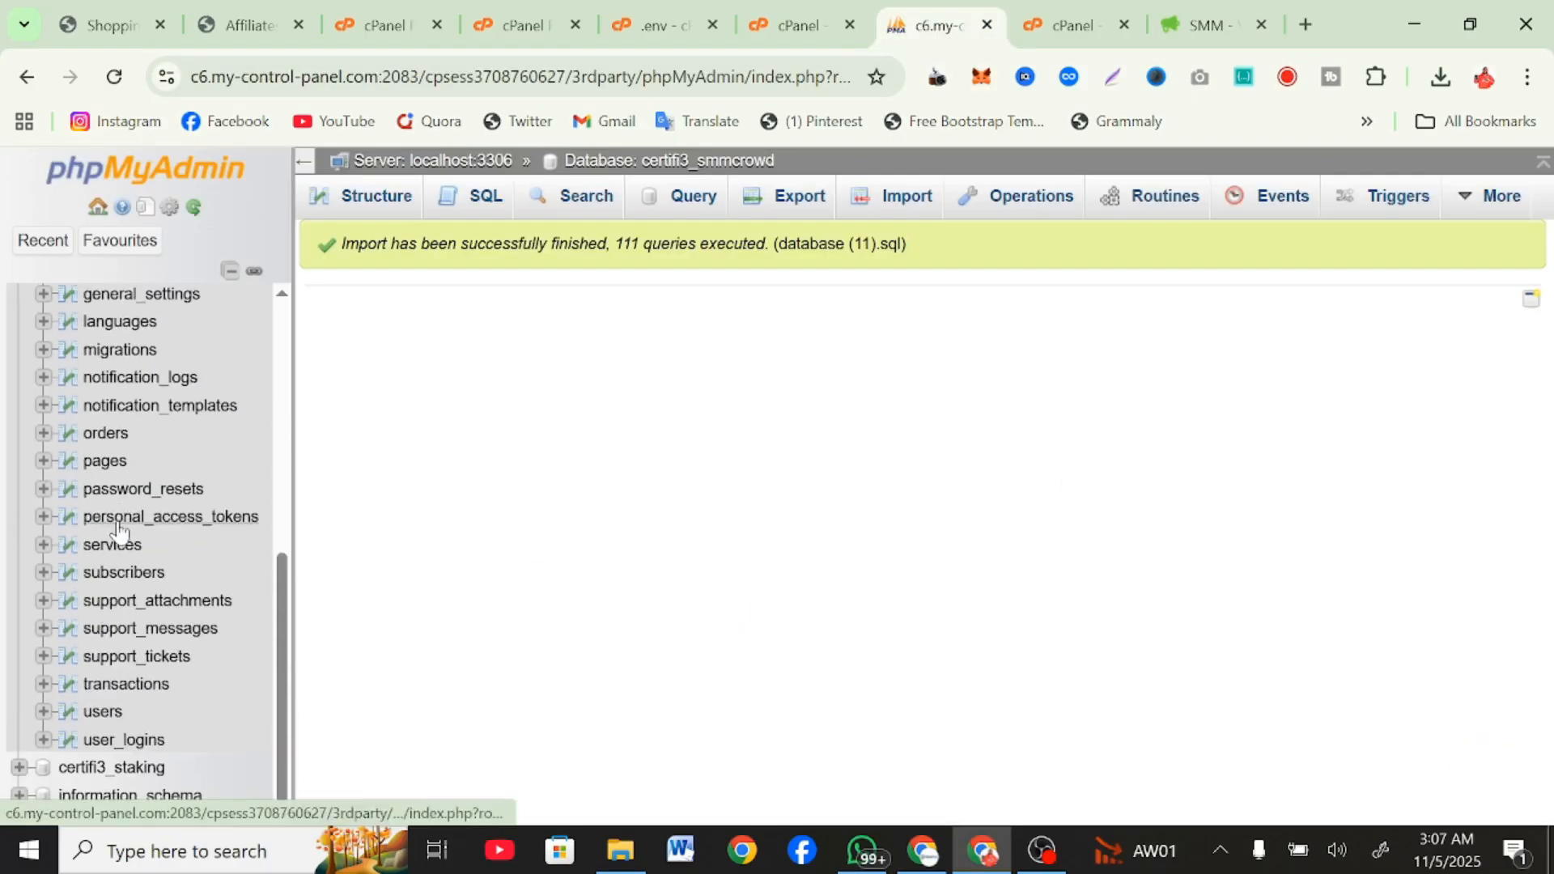
click(100, 723)
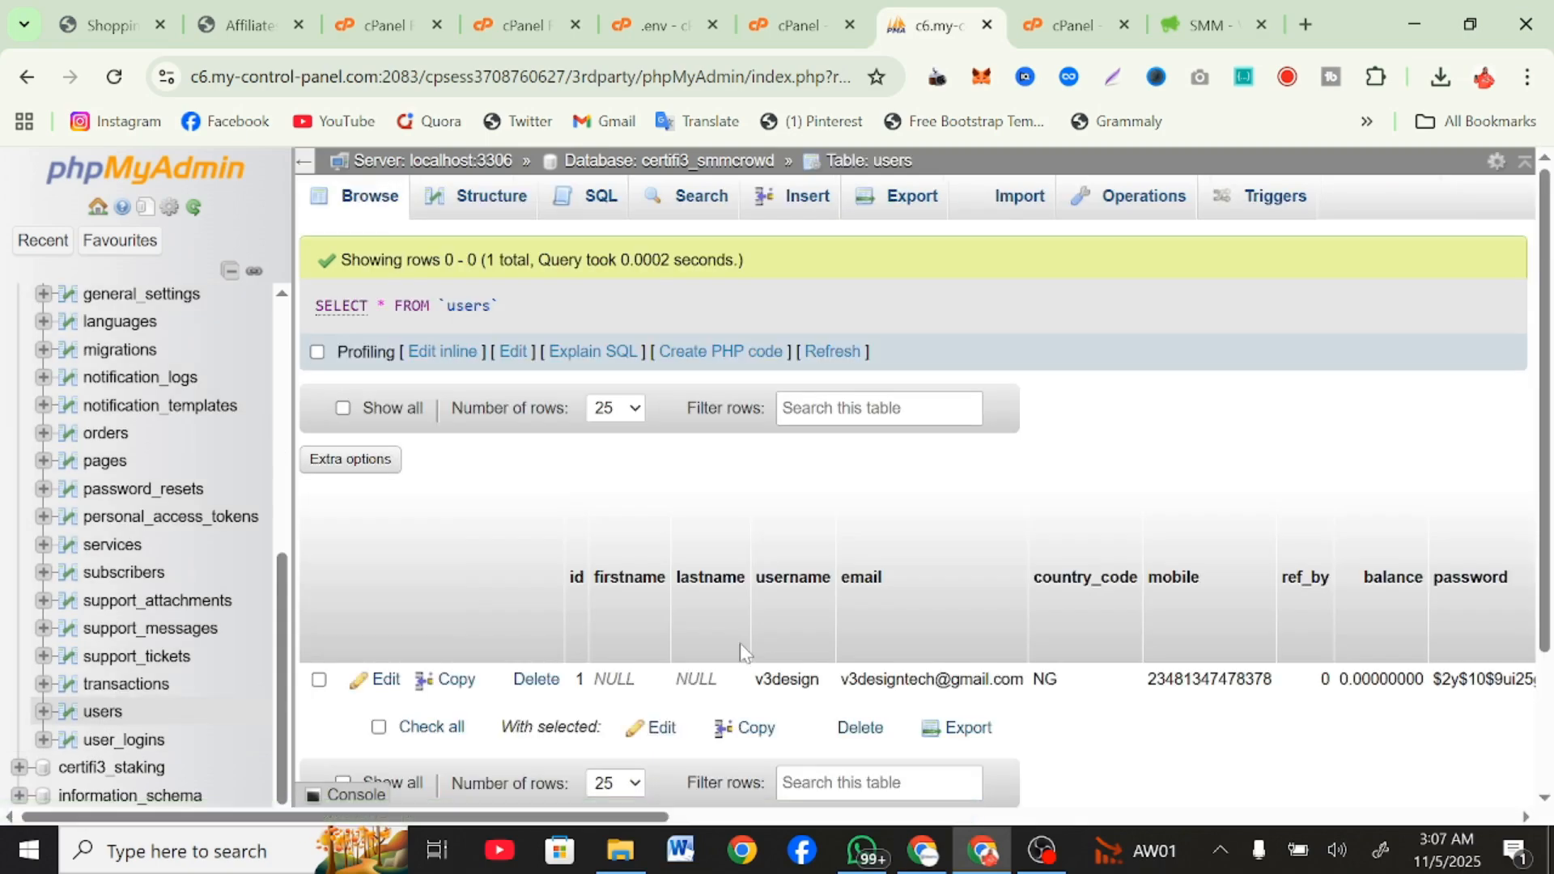
Locate the ver_code column in the new user's row and select the verification code stored there.
scroll(1194, 672, right, 2)
scroll(1193, 672, right, 8)
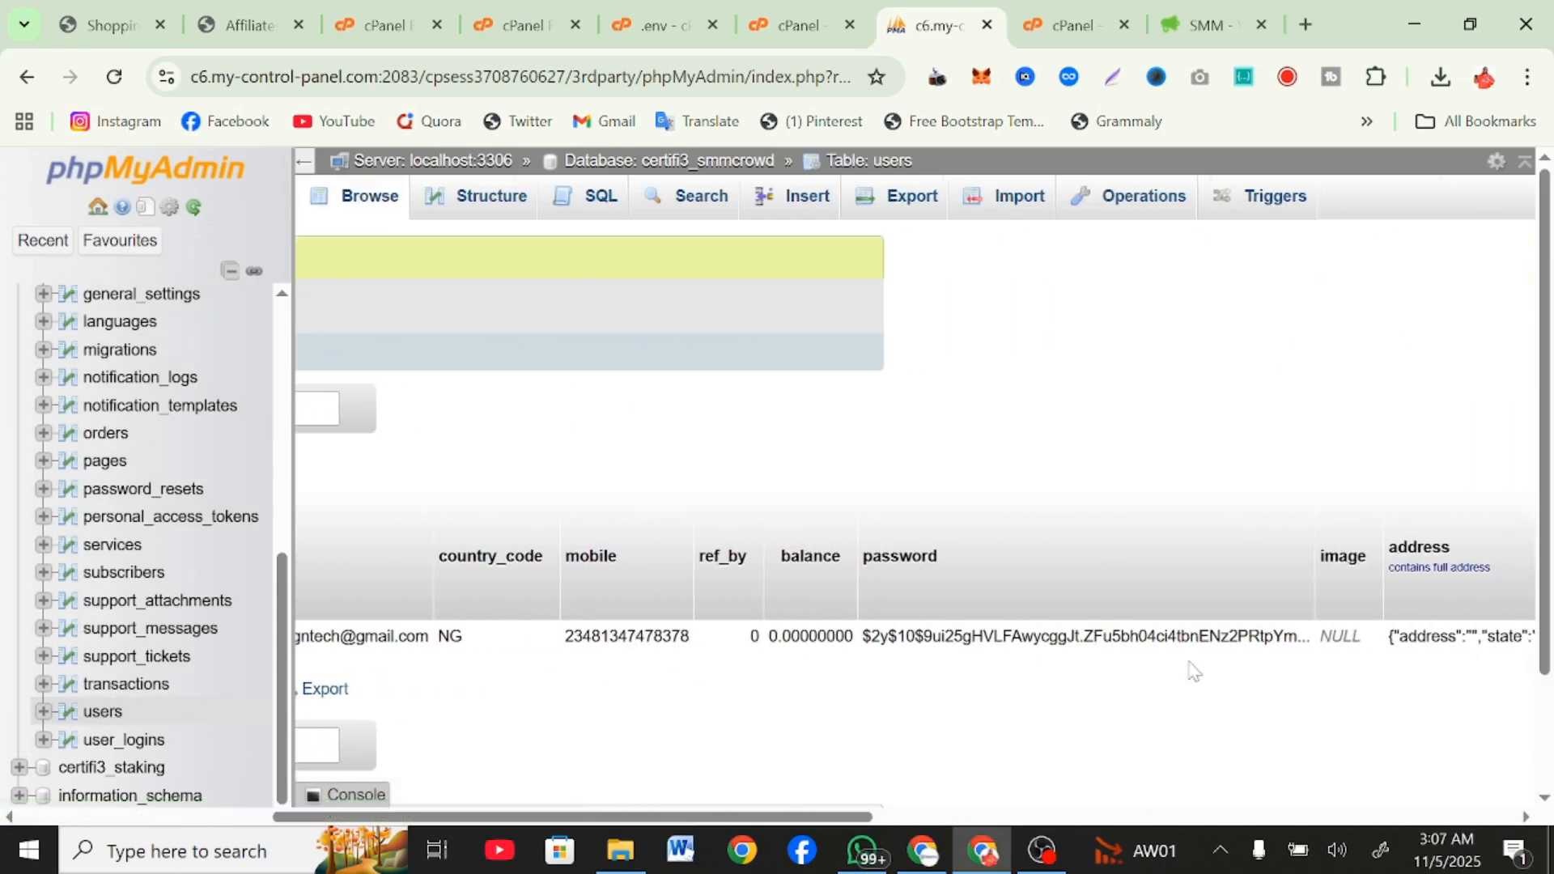
scroll(1194, 672, right, 10)
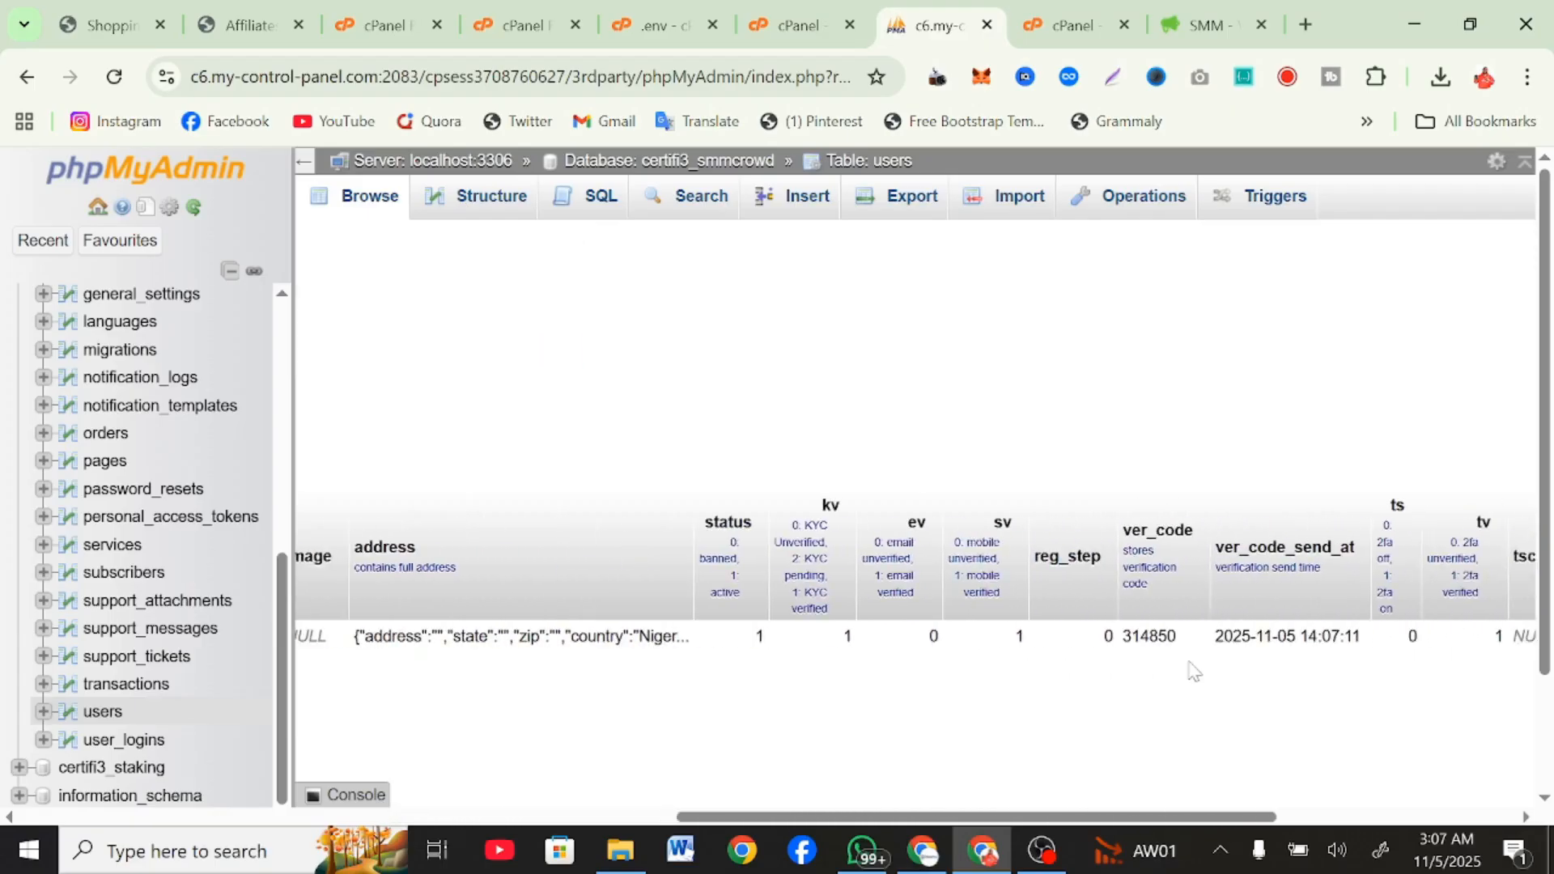
double_click(1126, 641)
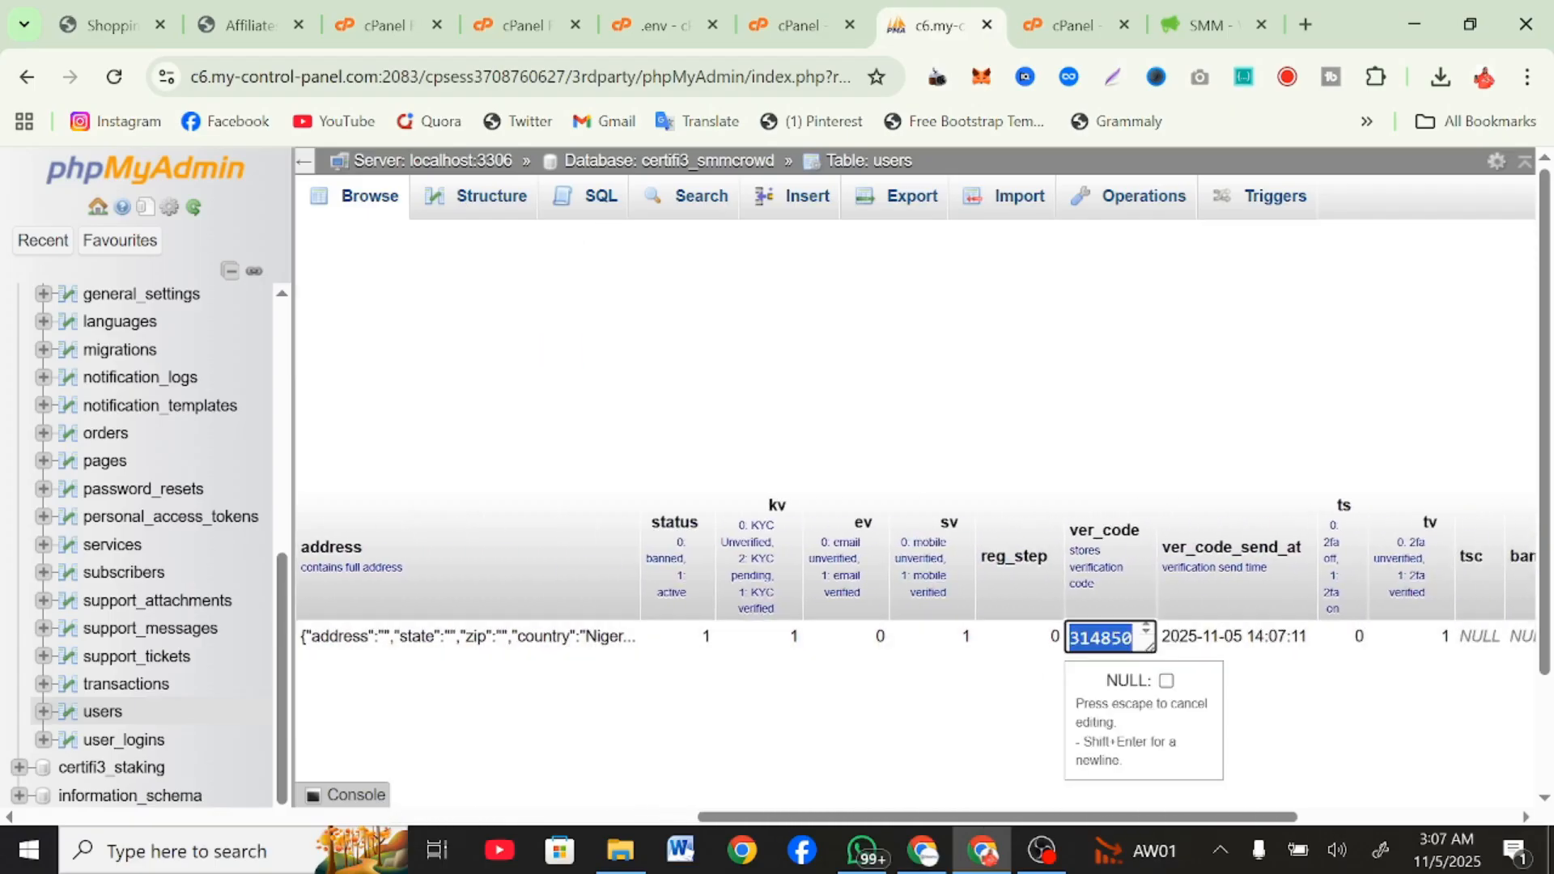
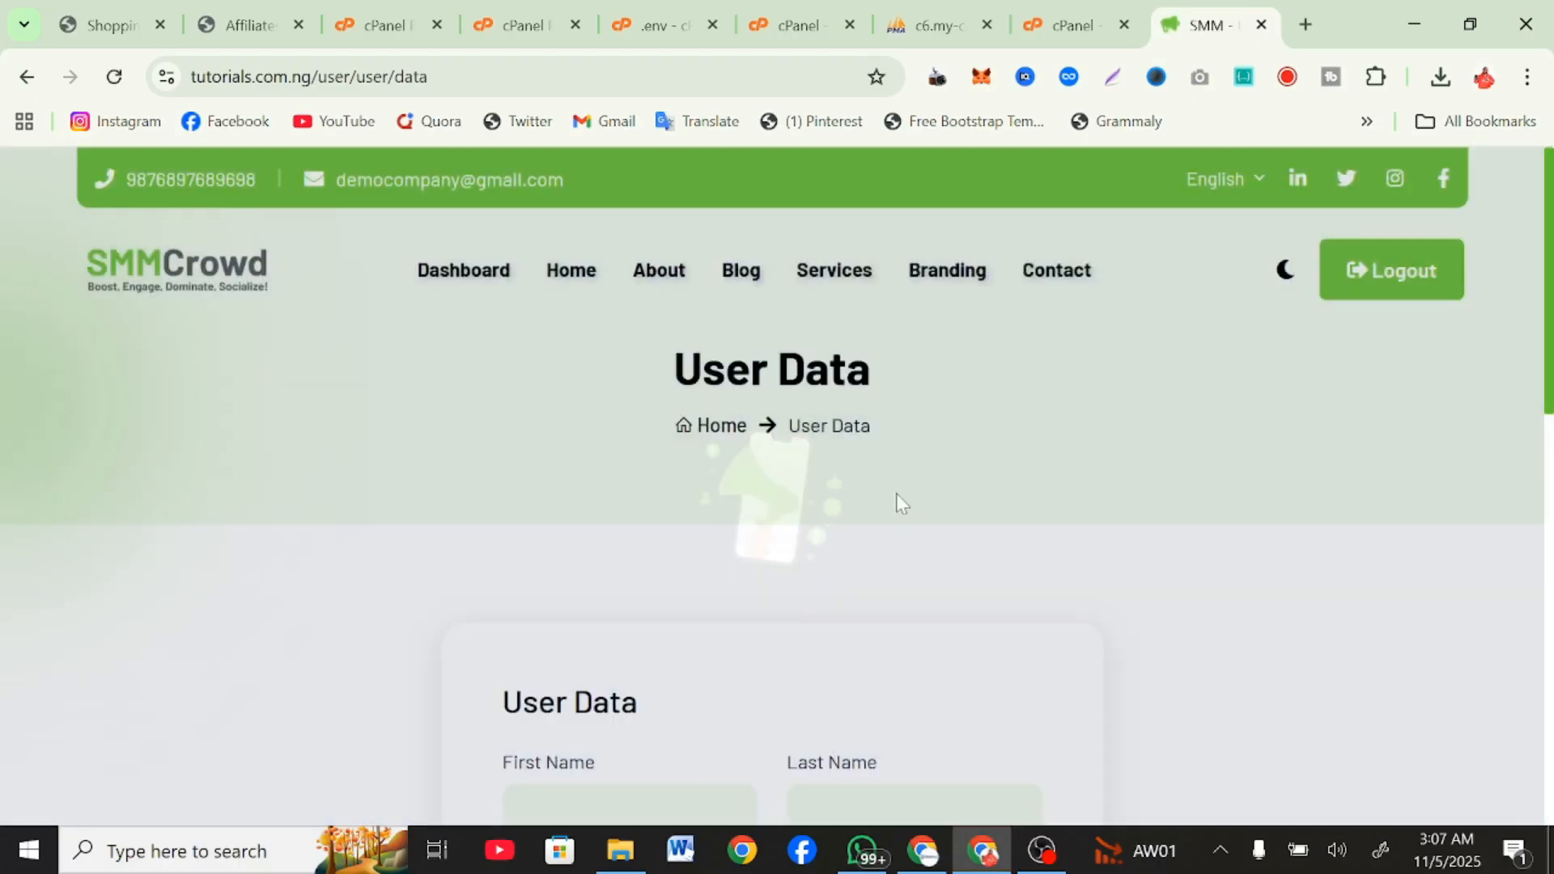
Fill the User Data form with the first saved address profile and submit it, dismissing the browser's offer to save the address.
scroll(619, 481, down, 3)
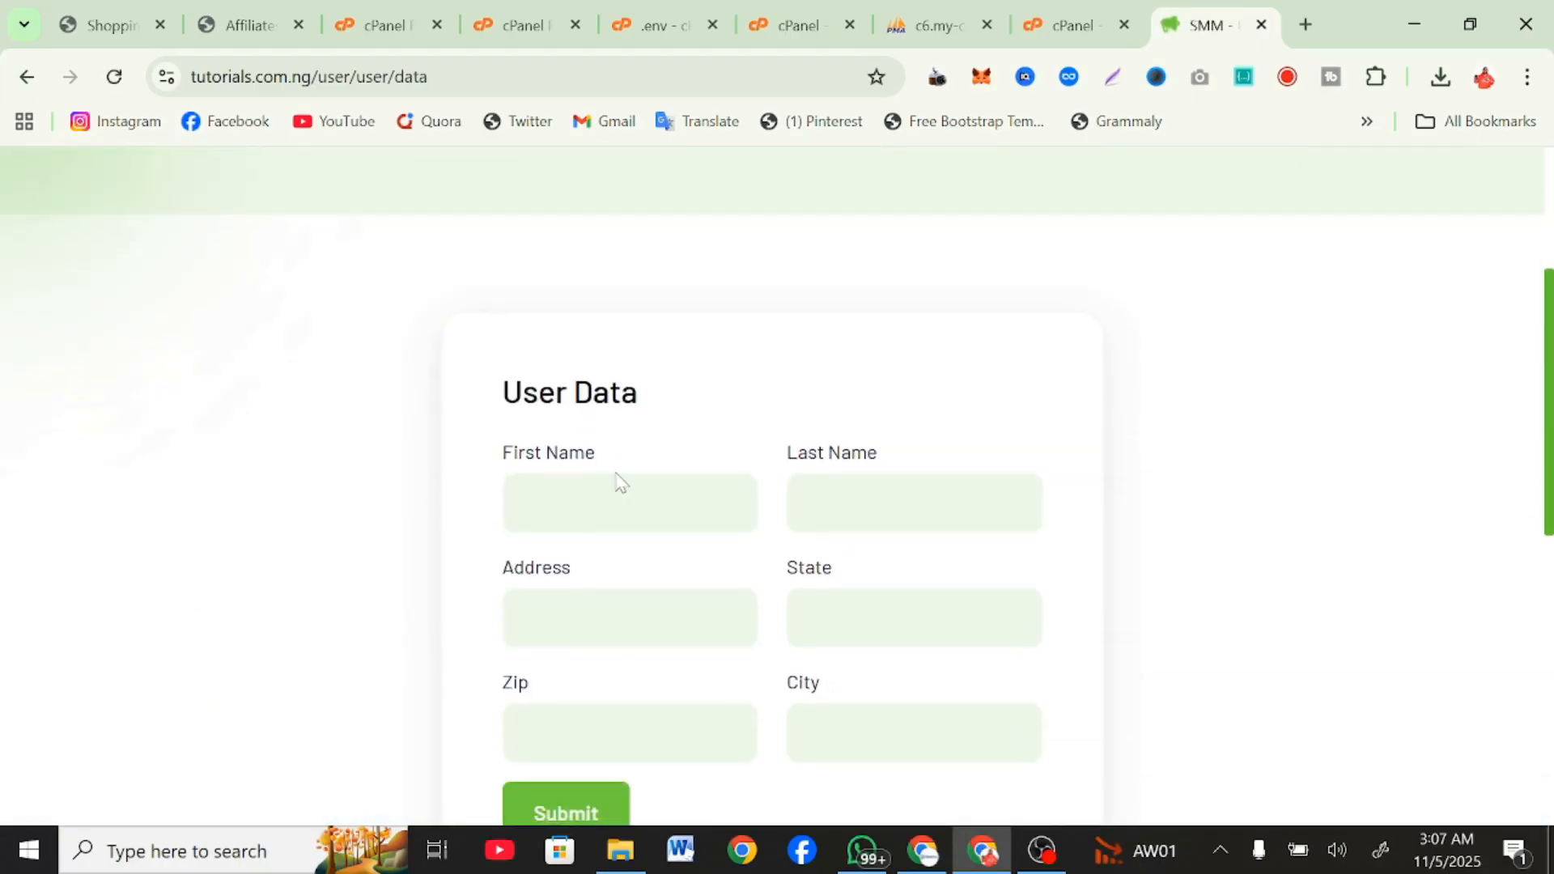
click(619, 481)
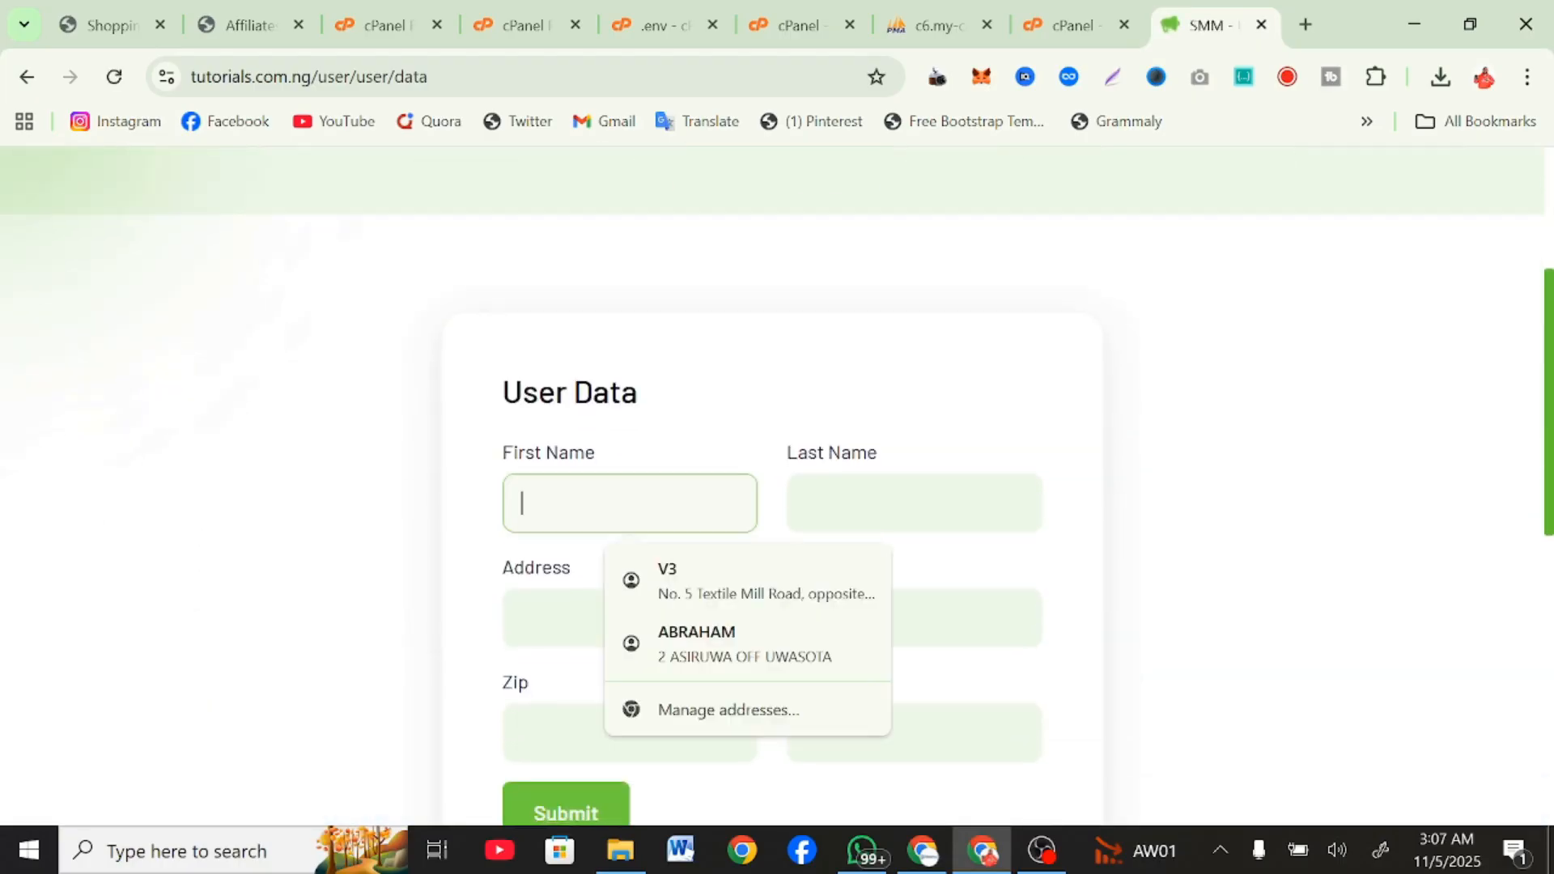
click(682, 597)
scroll(603, 558, down, 3)
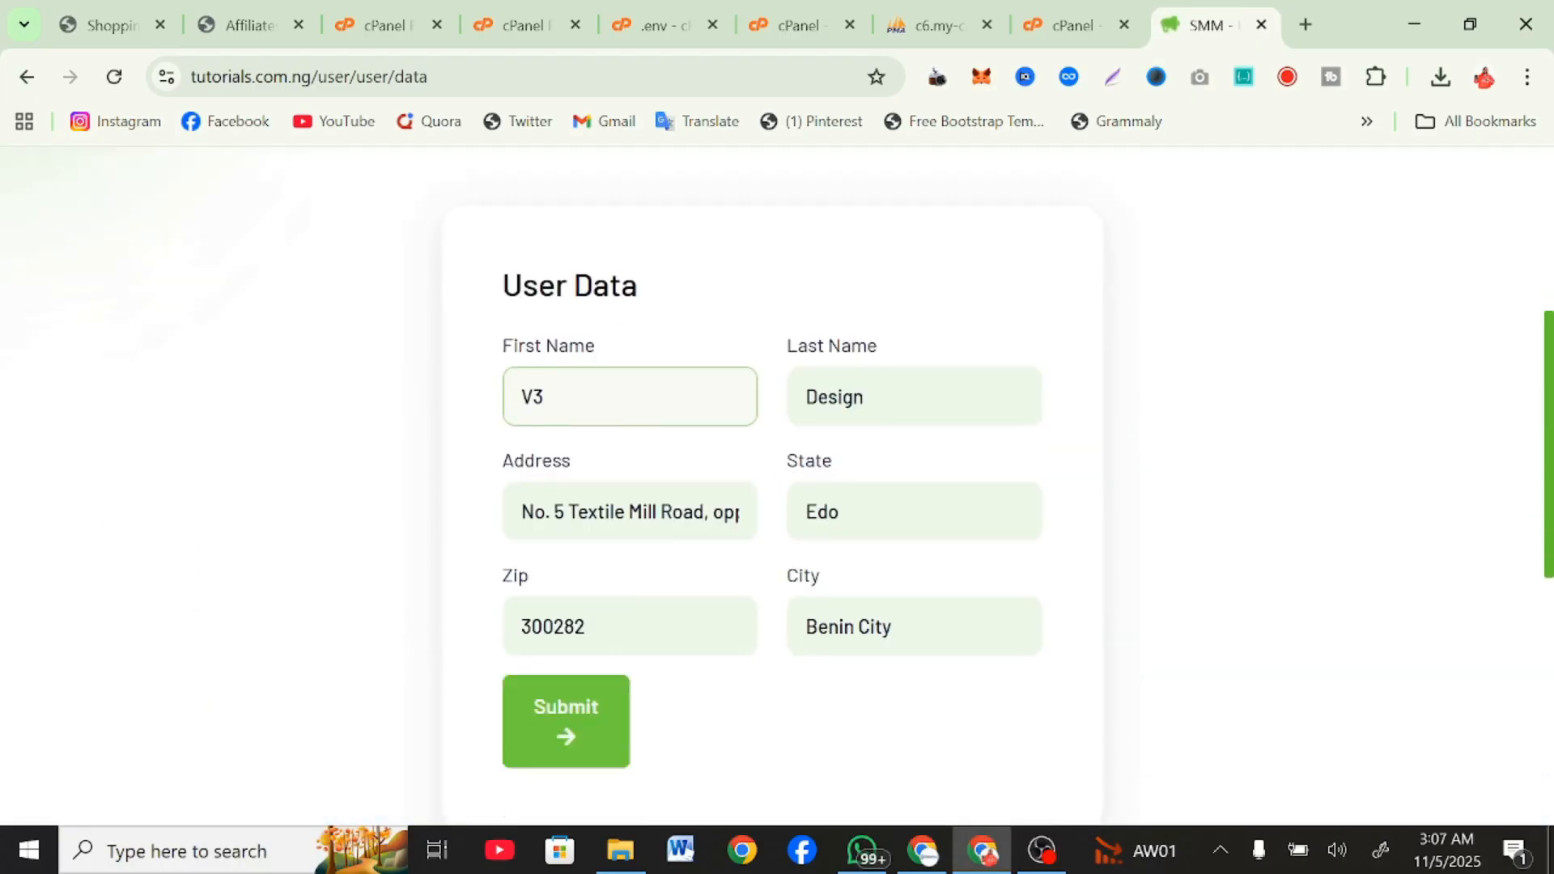
click(596, 544)
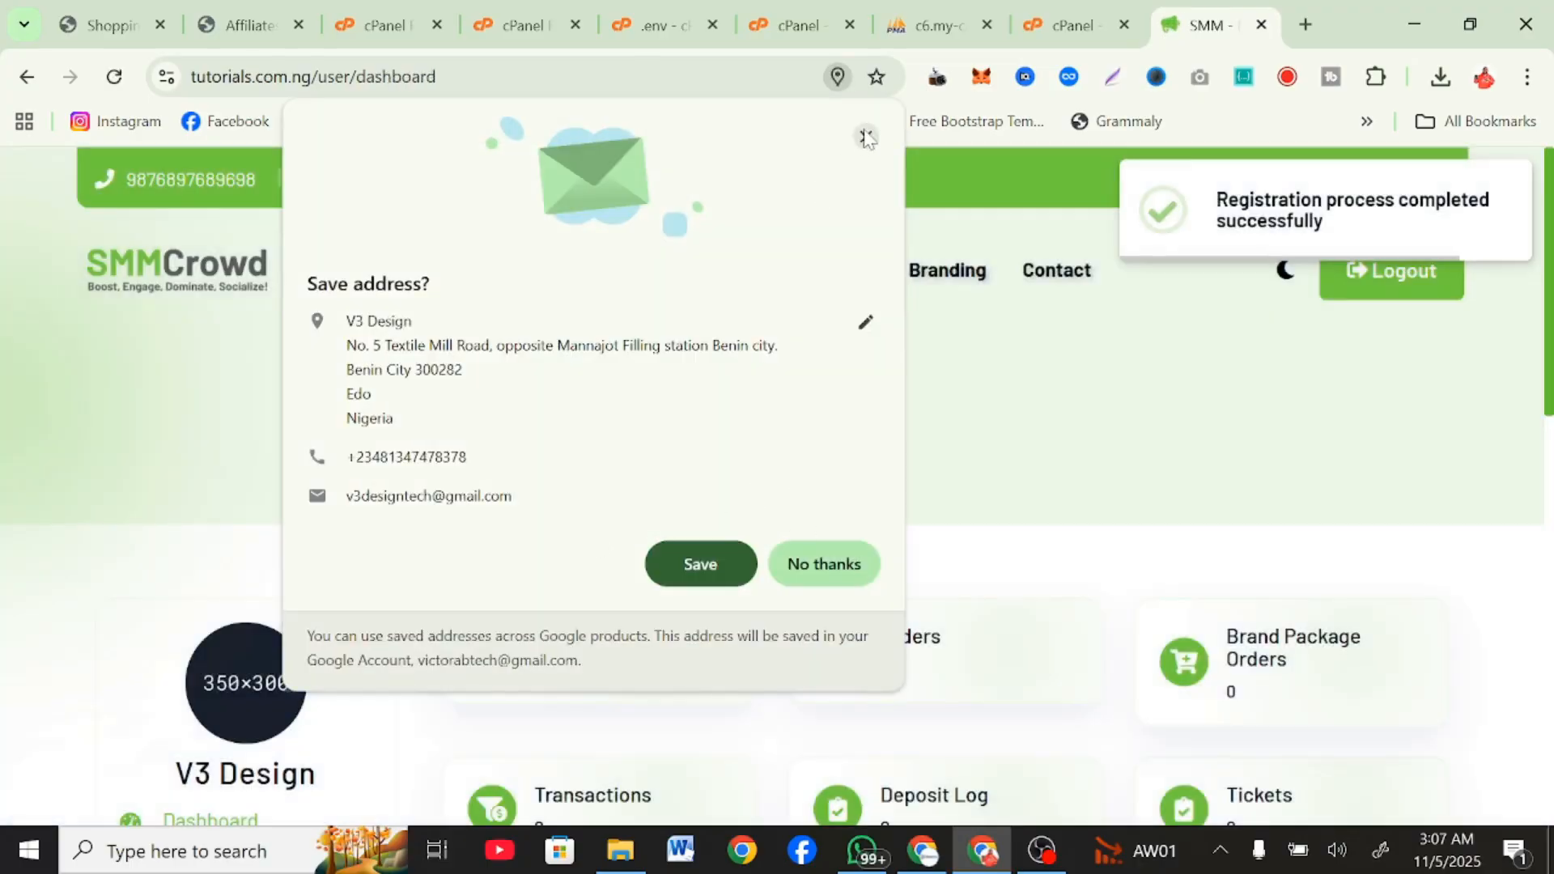
click(866, 138)
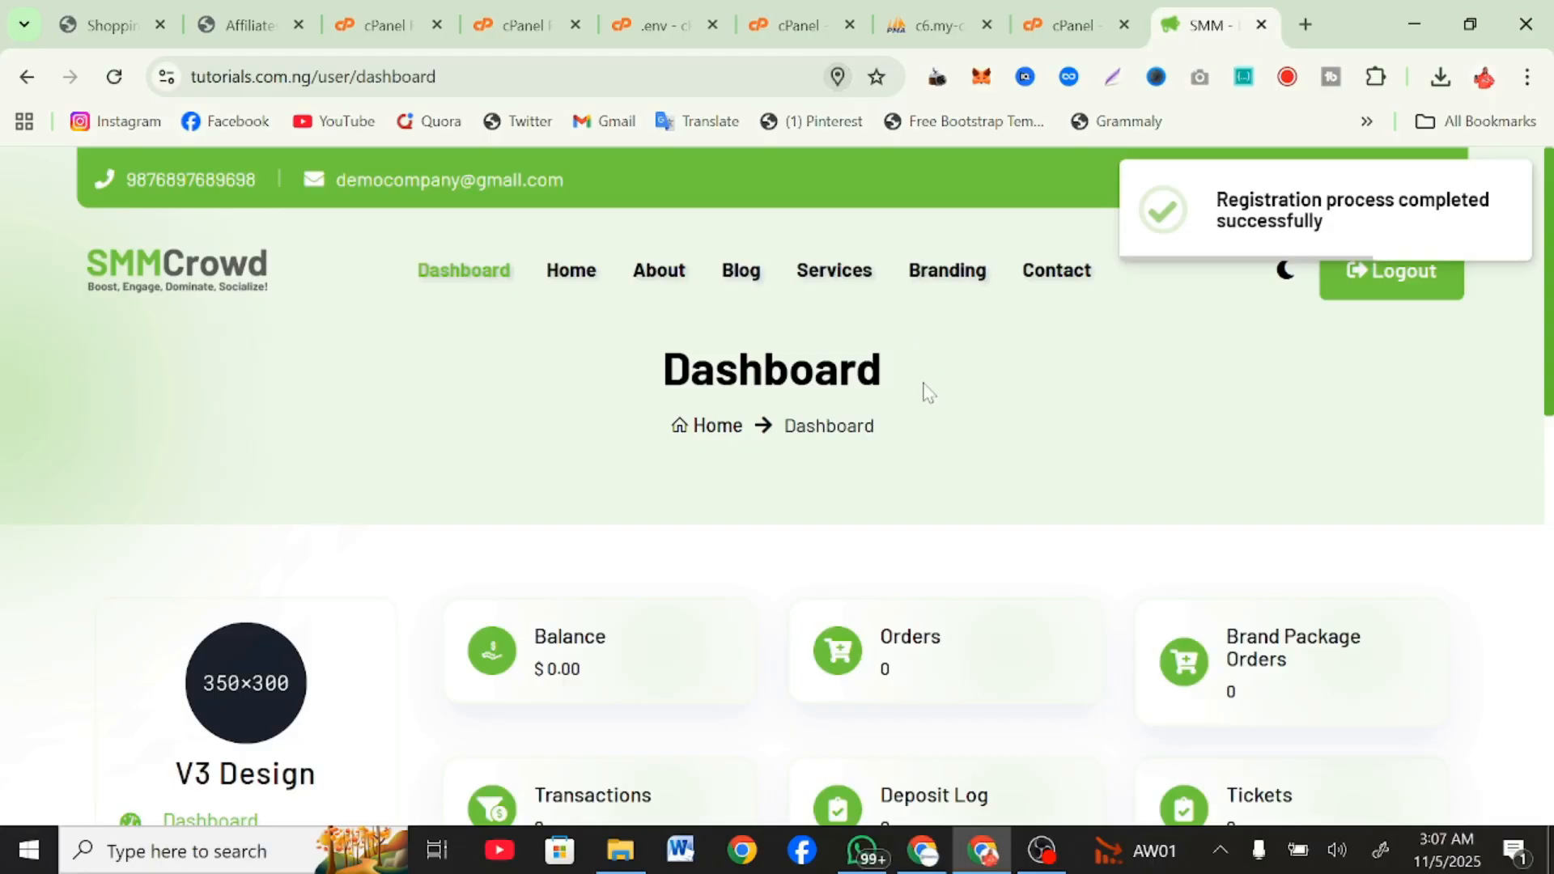
Look through the user dashboard, examining its summary cards, account menu and footer.
scroll(923, 388, down, 5)
scroll(925, 394, up, 2)
scroll(1370, 191, up, 2)
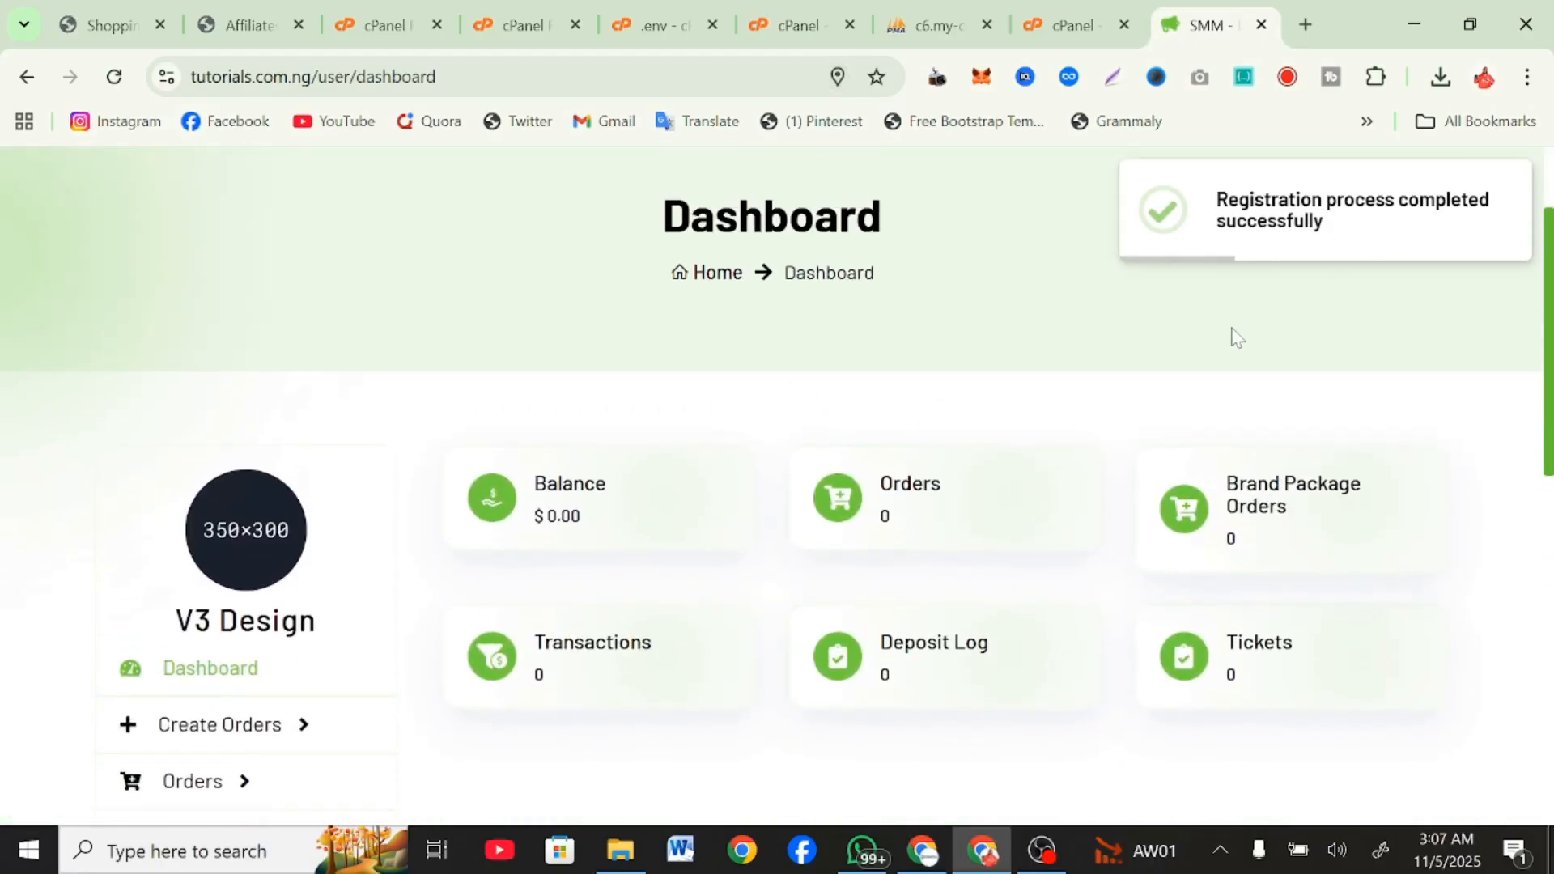
scroll(1236, 338, up, 2)
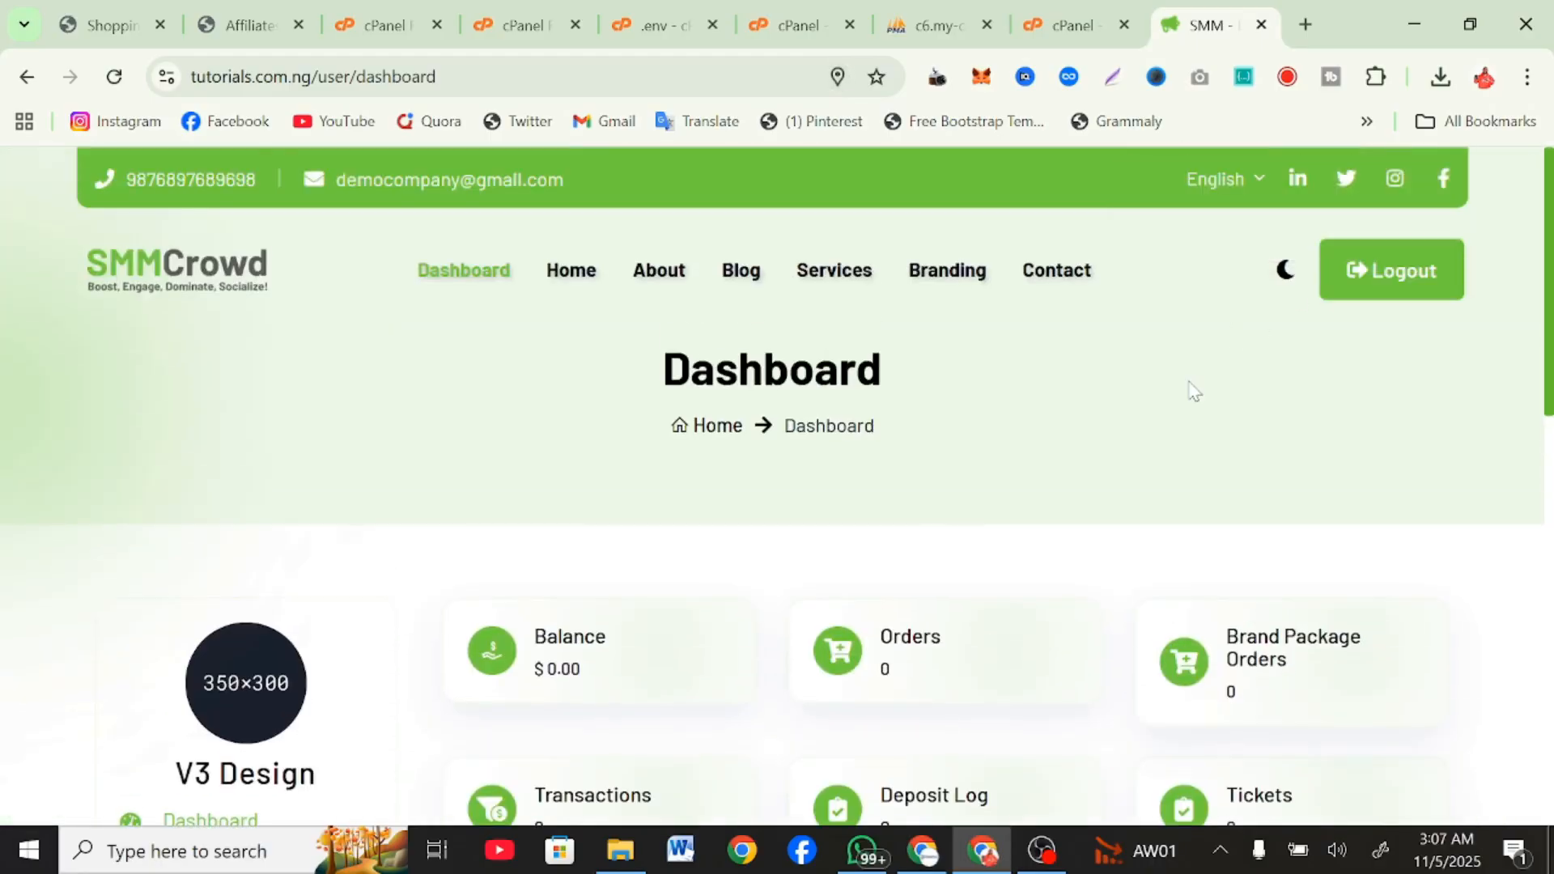
scroll(1194, 392, down, 10)
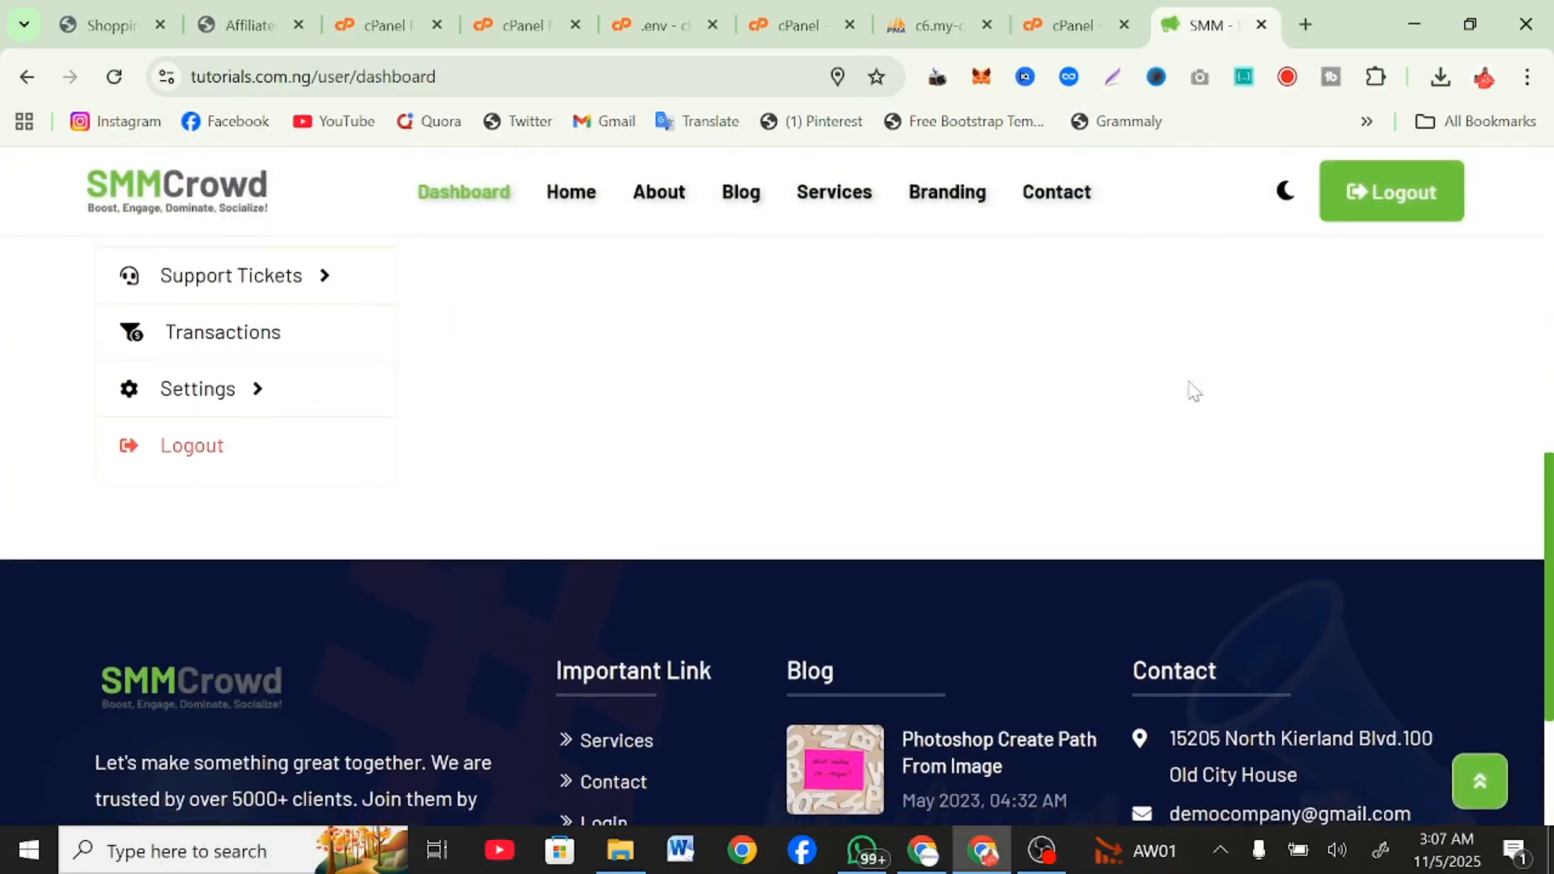
scroll(1193, 392, up, 10)
scroll(1194, 392, down, 4)
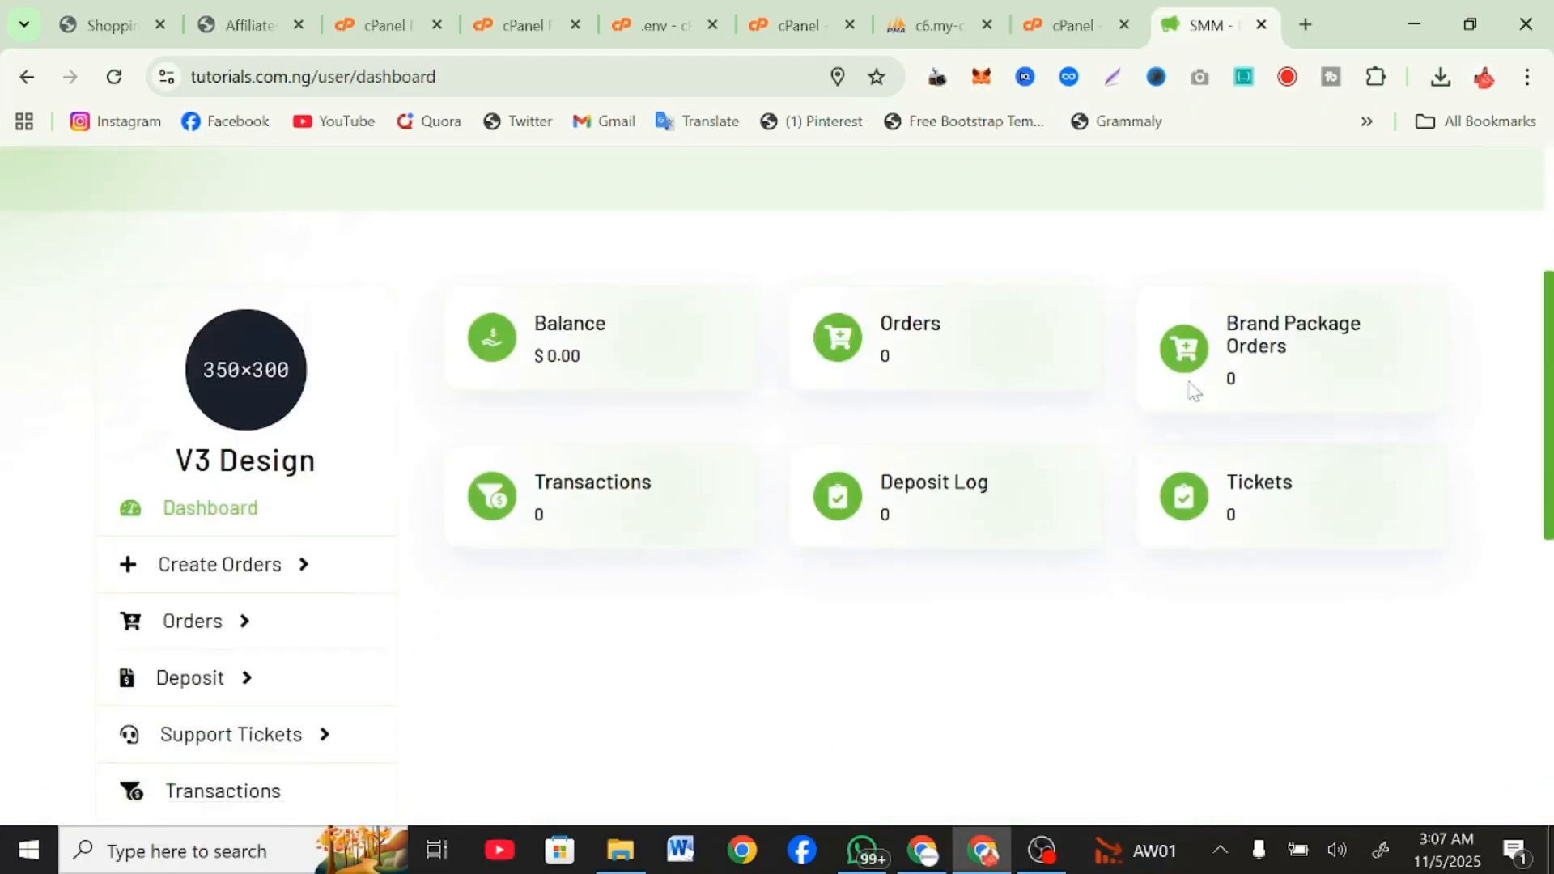
scroll(1194, 392, down, 8)
scroll(1194, 391, up, 12)
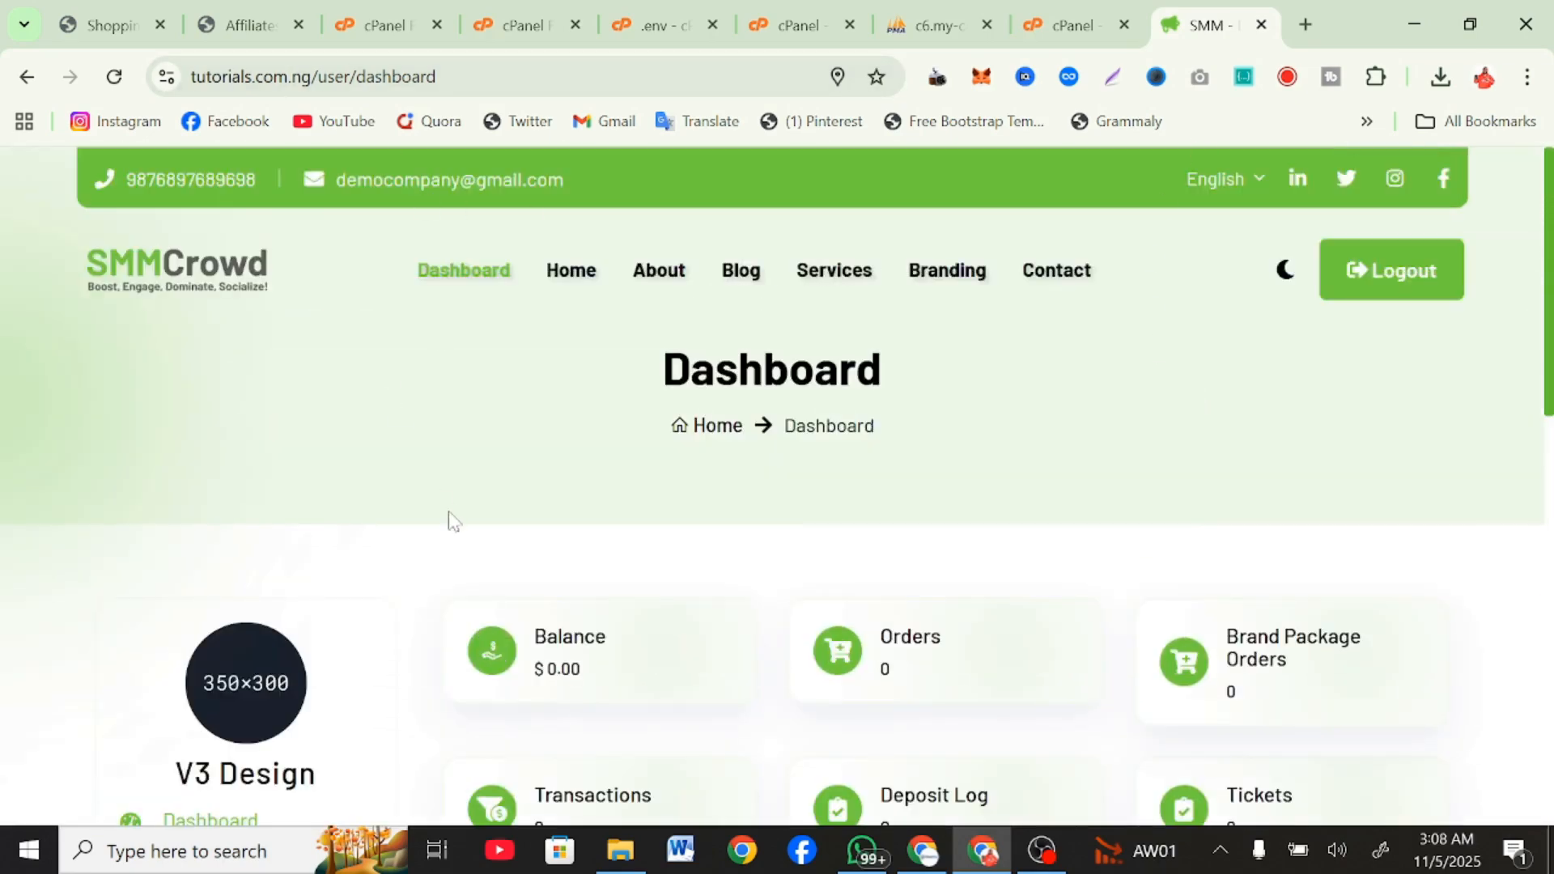
scroll(449, 520, down, 1)
scroll(451, 520, up, 1)
Copy the user dashboard's address and paste it into the address field of a new incognito window.
click(1536, 94)
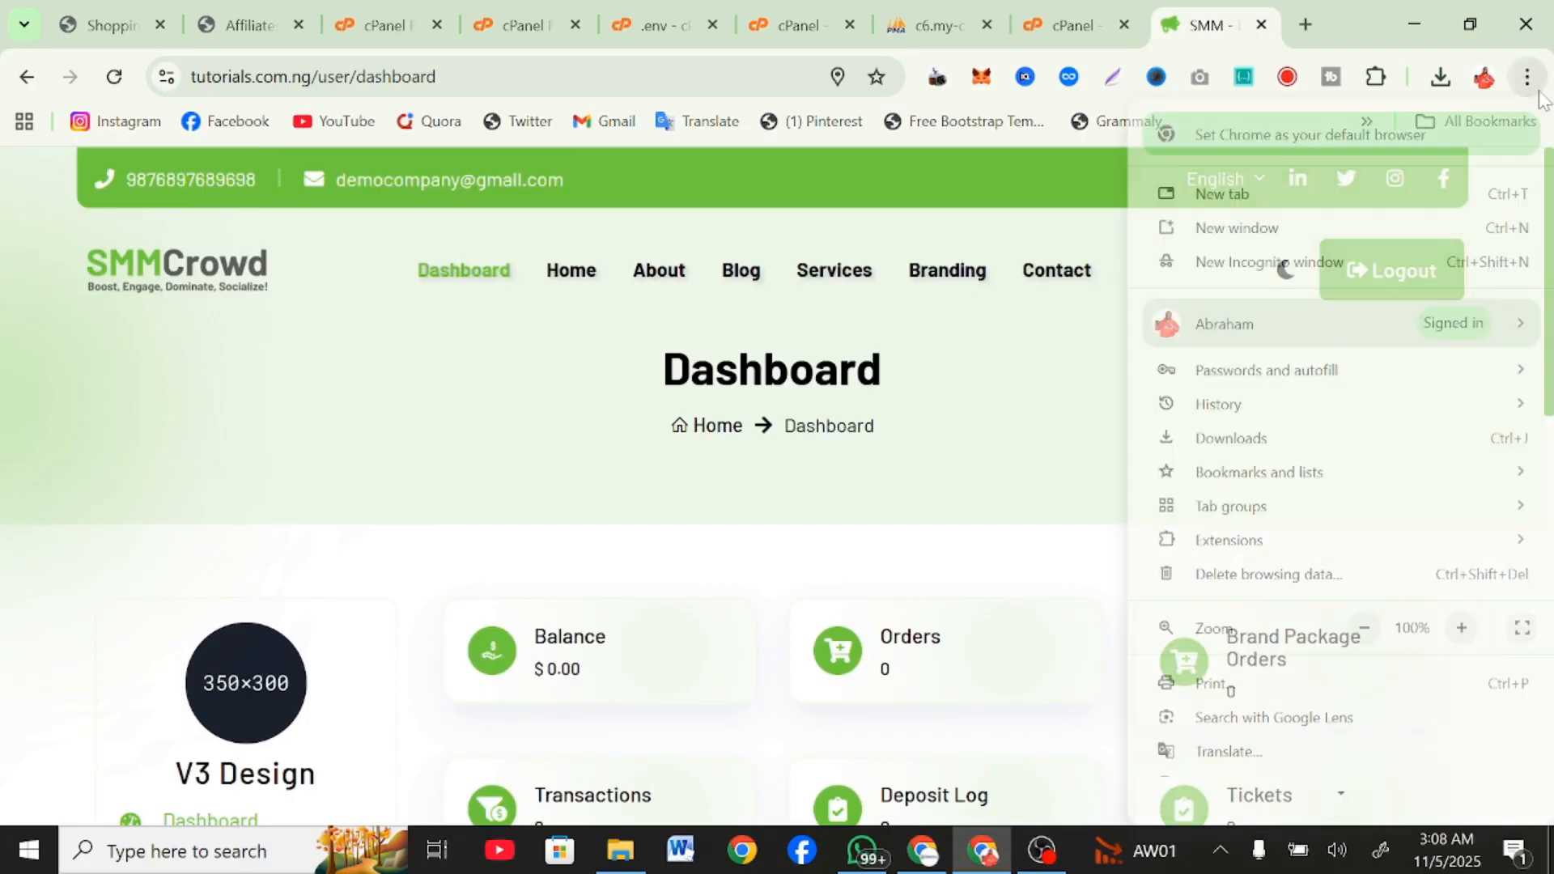
click(331, 78)
key(ctrl+c)
click(332, 79)
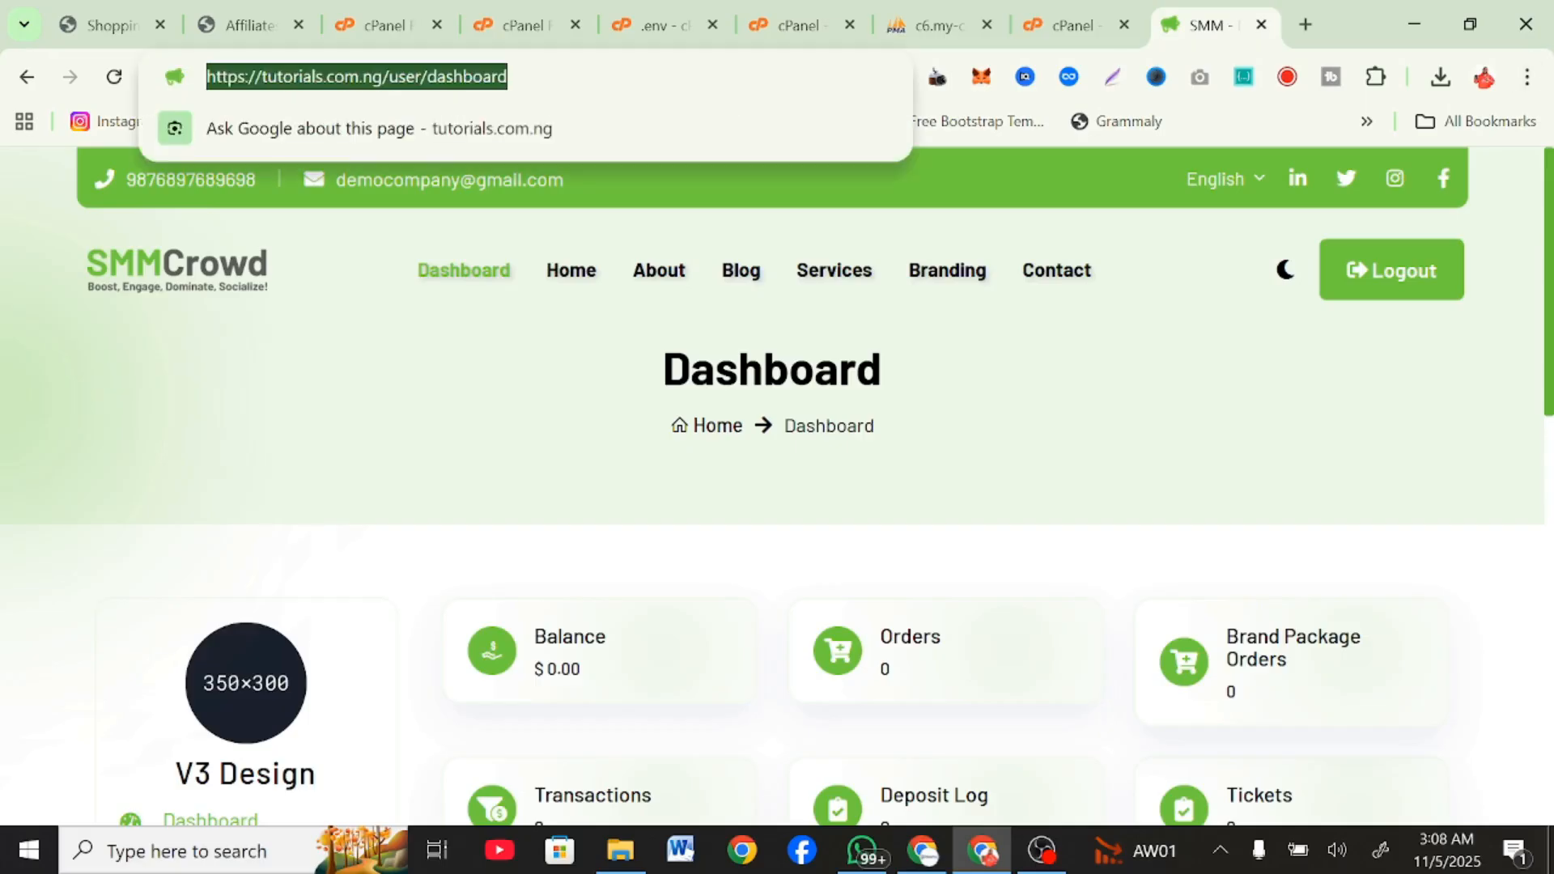
click(1527, 78)
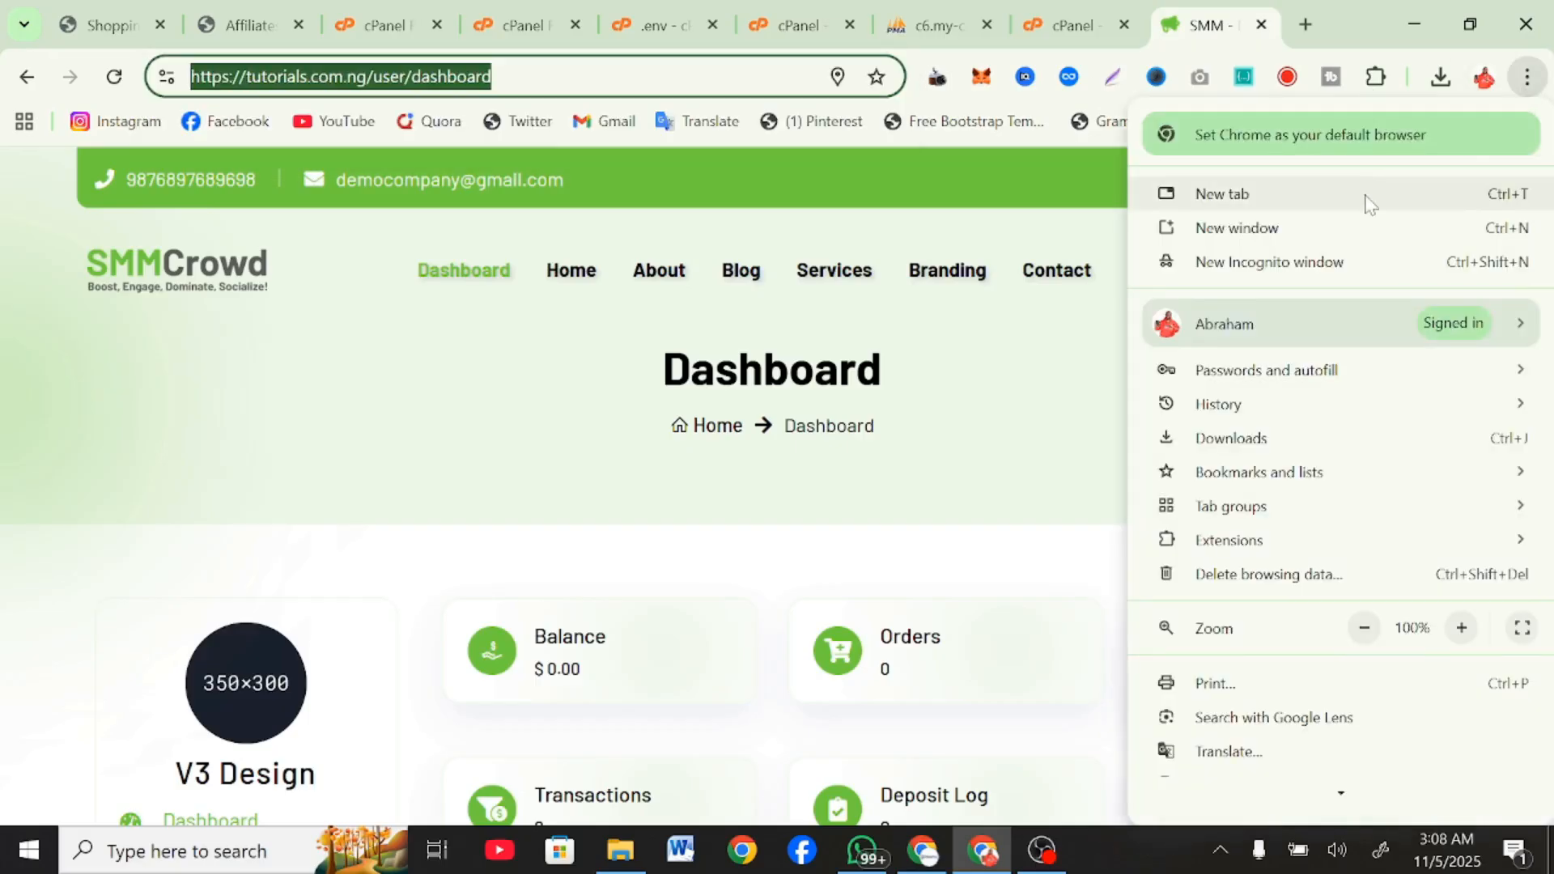
click(1353, 259)
key(ctrl+v)
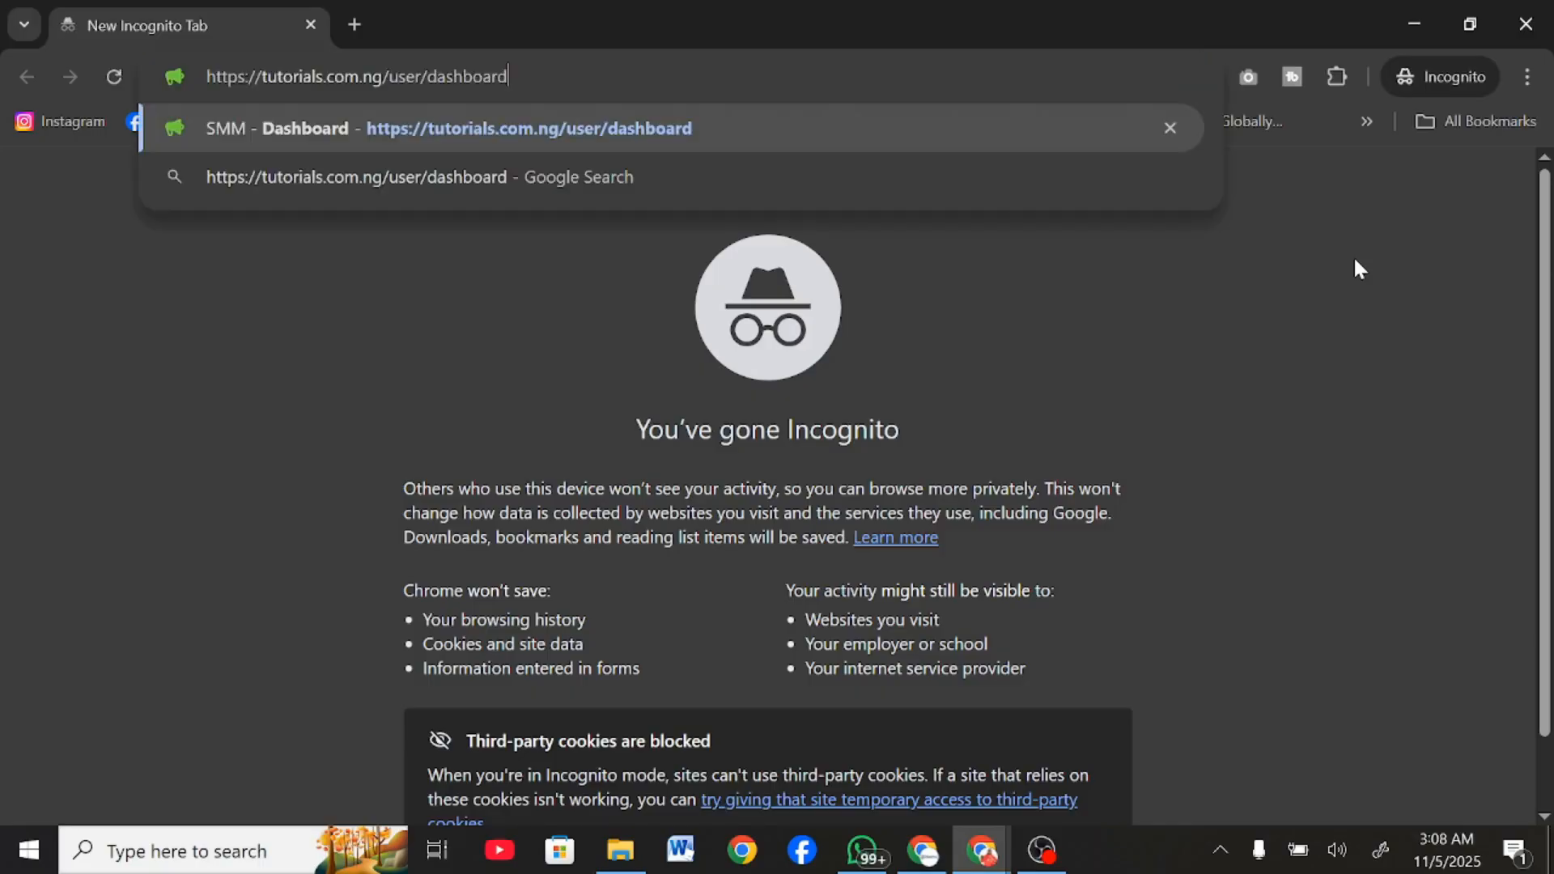
Change the pasted address to tutorials.com.ng/admin and load the admin login page.
key(BackSpace)
key(BackSpace)
key(BackSpace)
key(BackSpace)
key(BackSpace)
key(BackSpace)
key(BackSpace)
key(BackSpace)
key(BackSpace)
key(BackSpace)
key(BackSpace)
key(BackSpace)
key(BackSpace)
key(BackSpace)
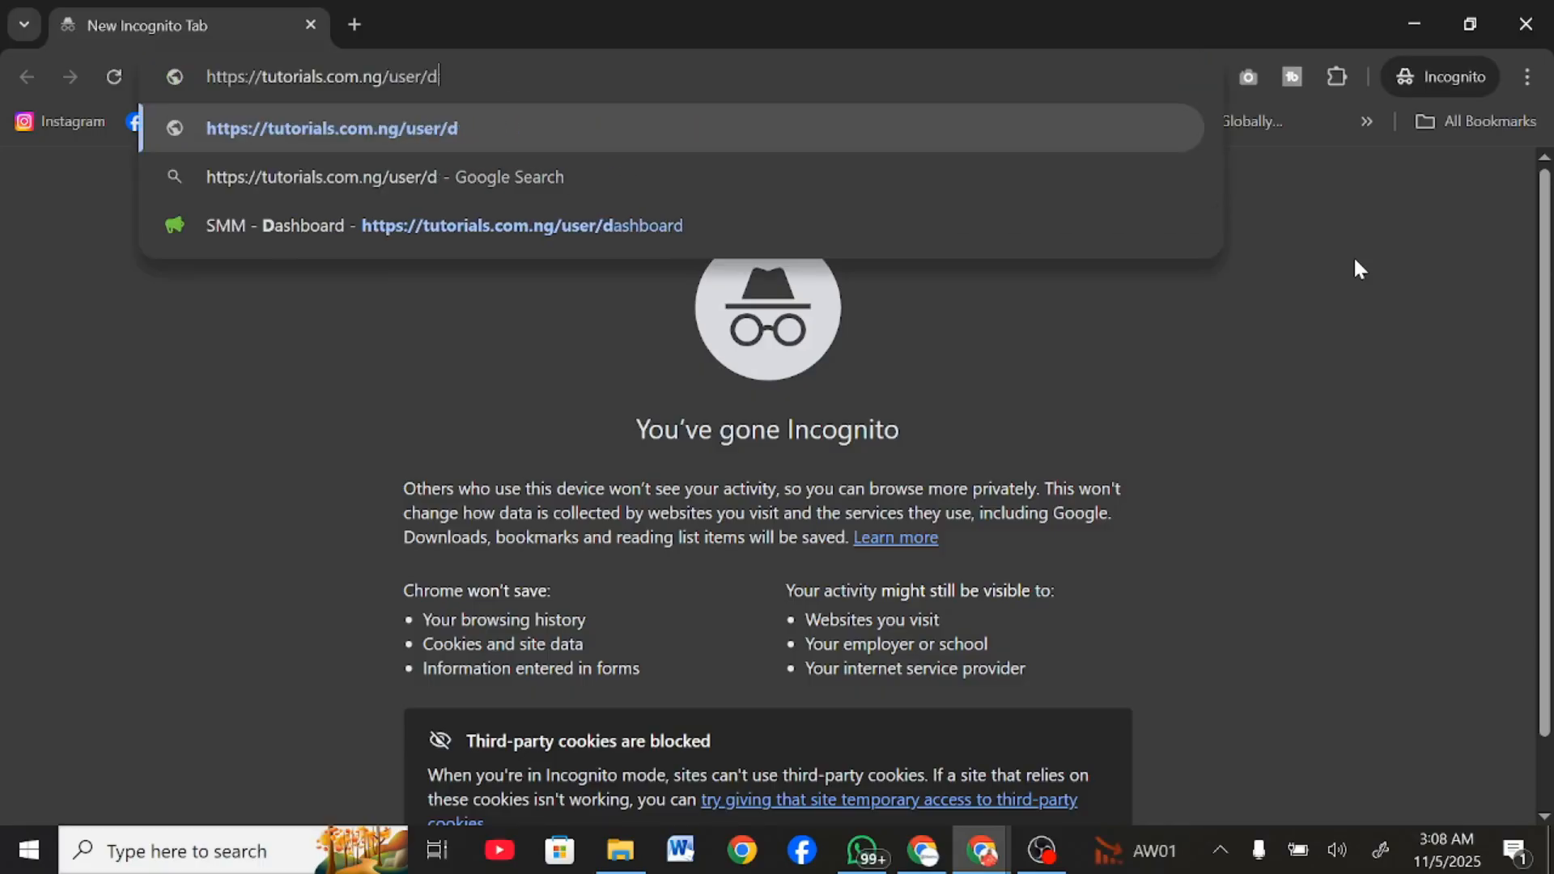
text(admin)
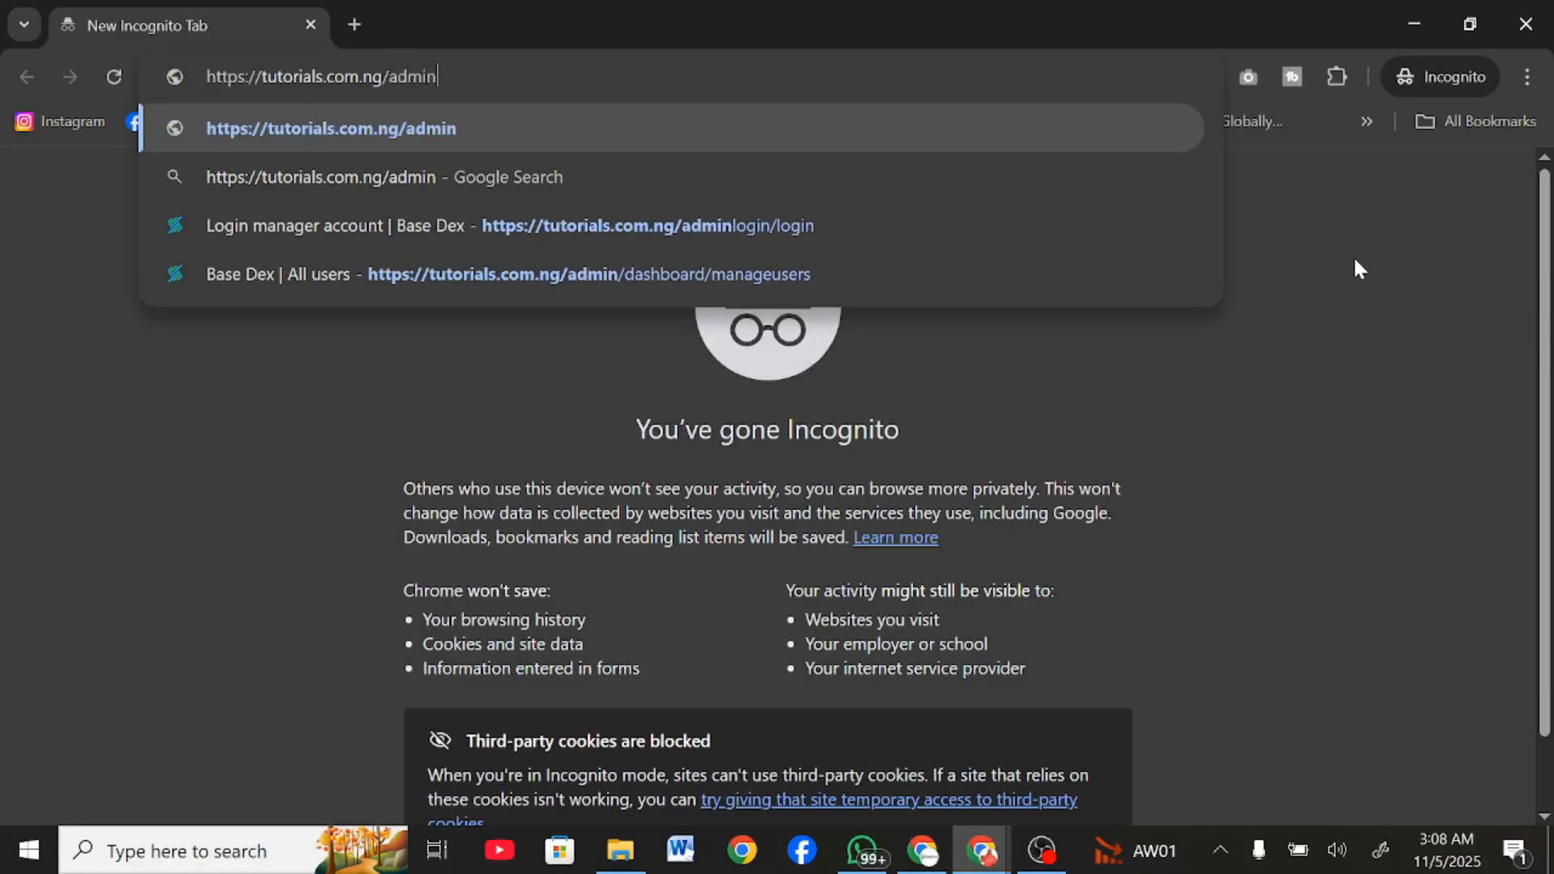
key(Return)
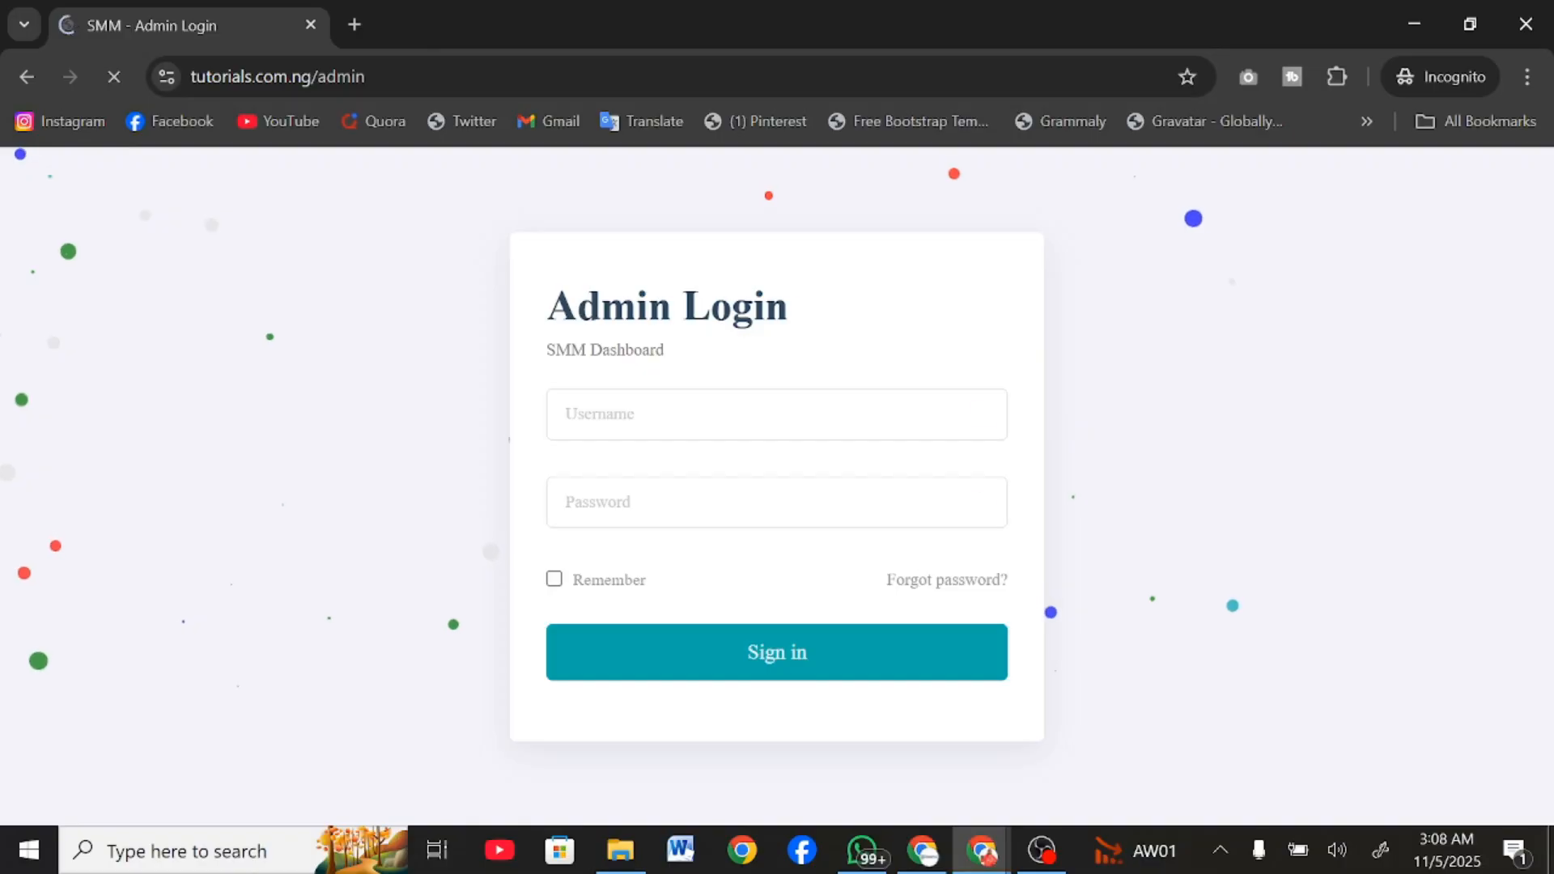
Try to sign in to the admin dashboard with the username admin and the admin password, minimizing the incognito window after the attempt.
text(admin)
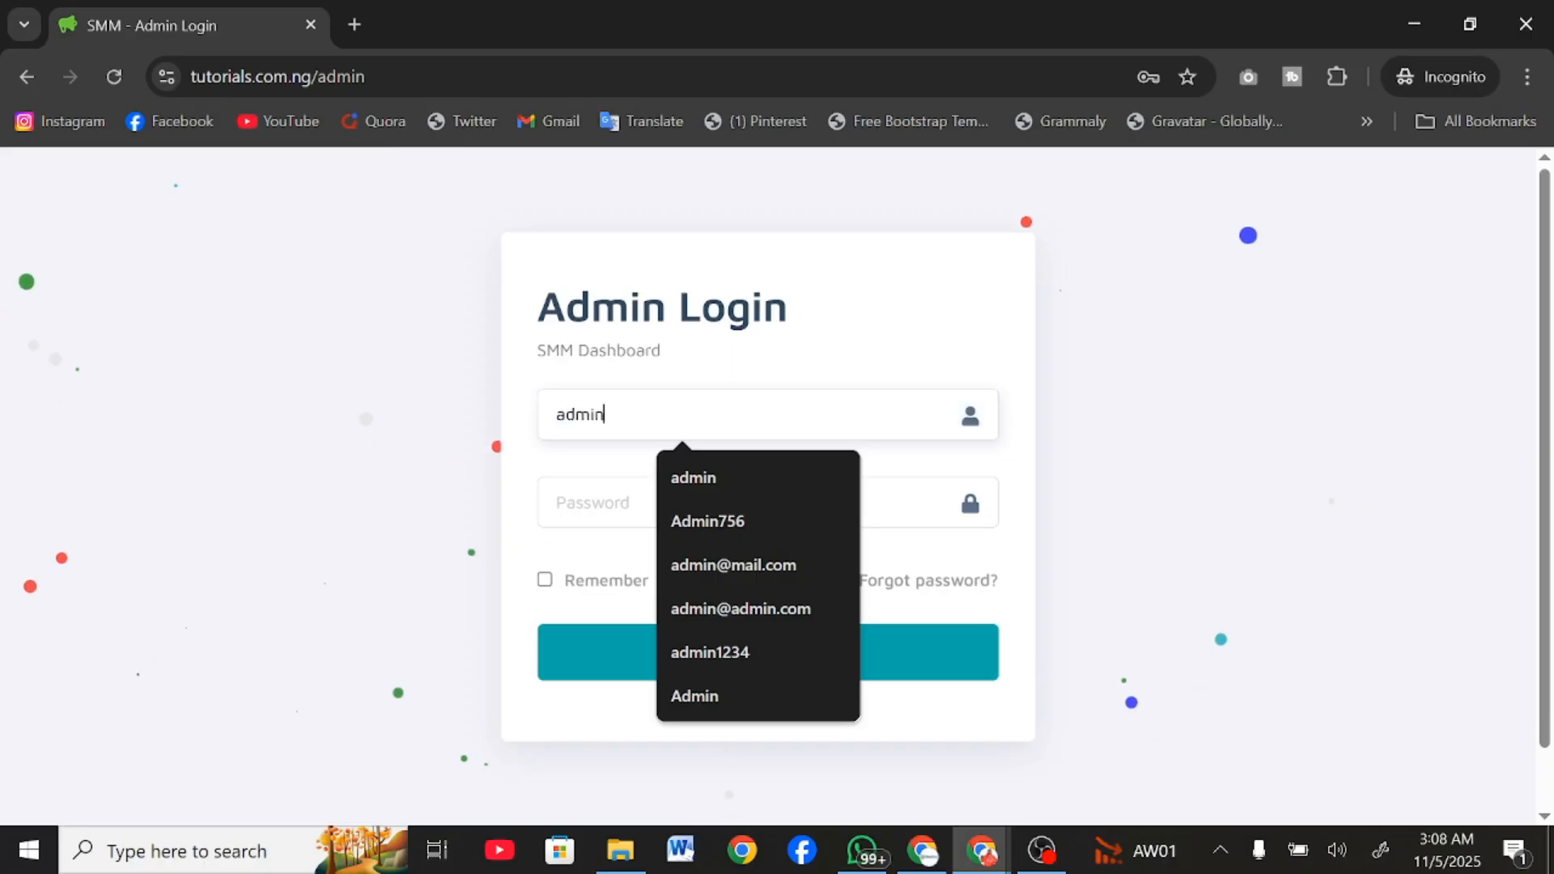
key(Tab)
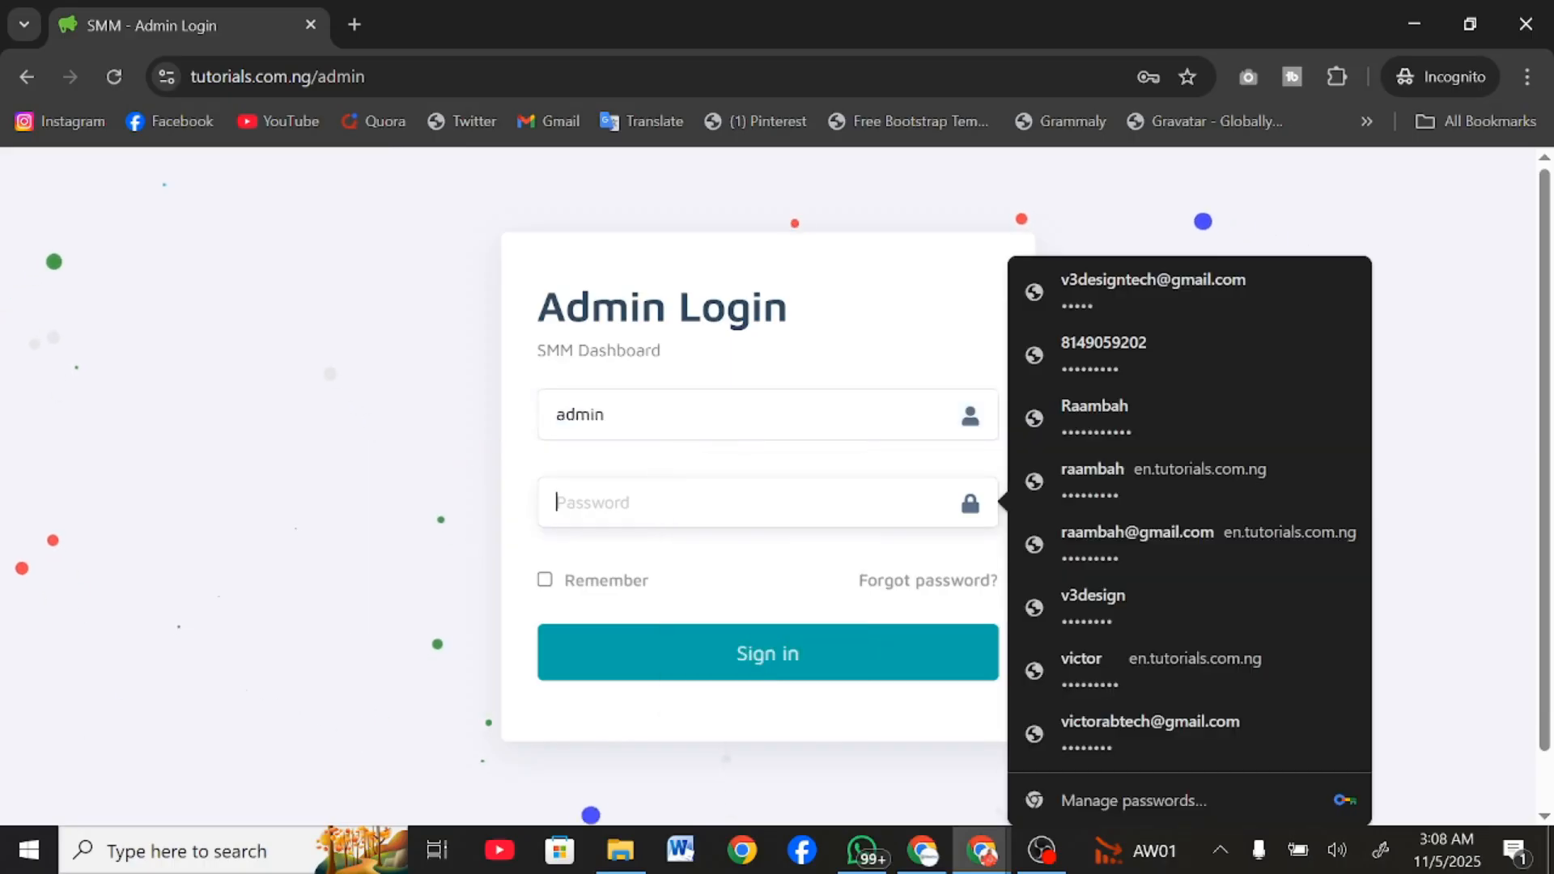
text(•••••)
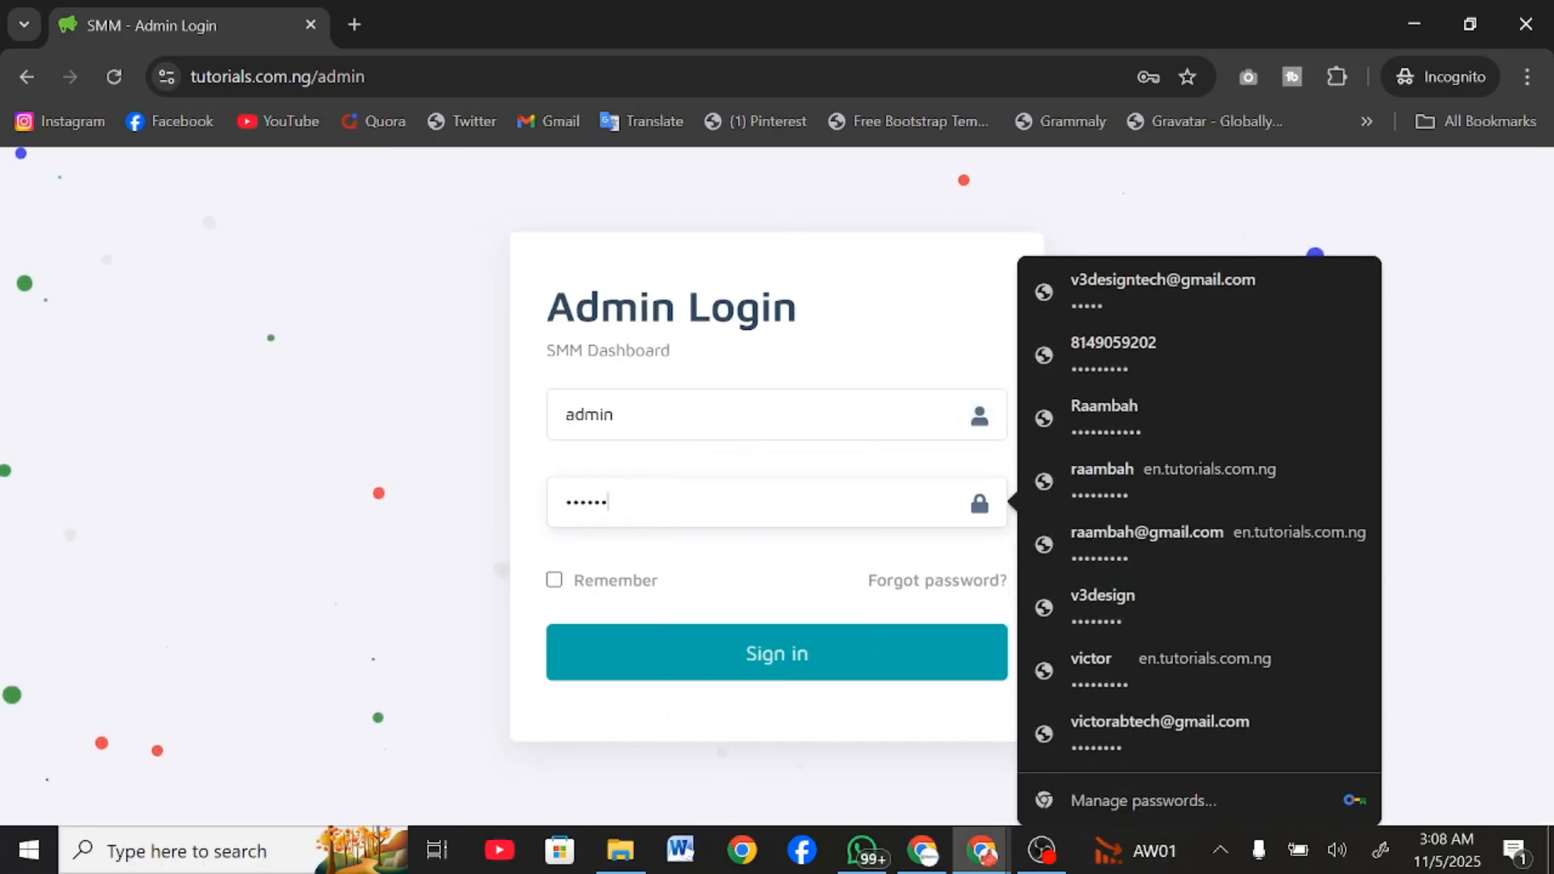
click(693, 679)
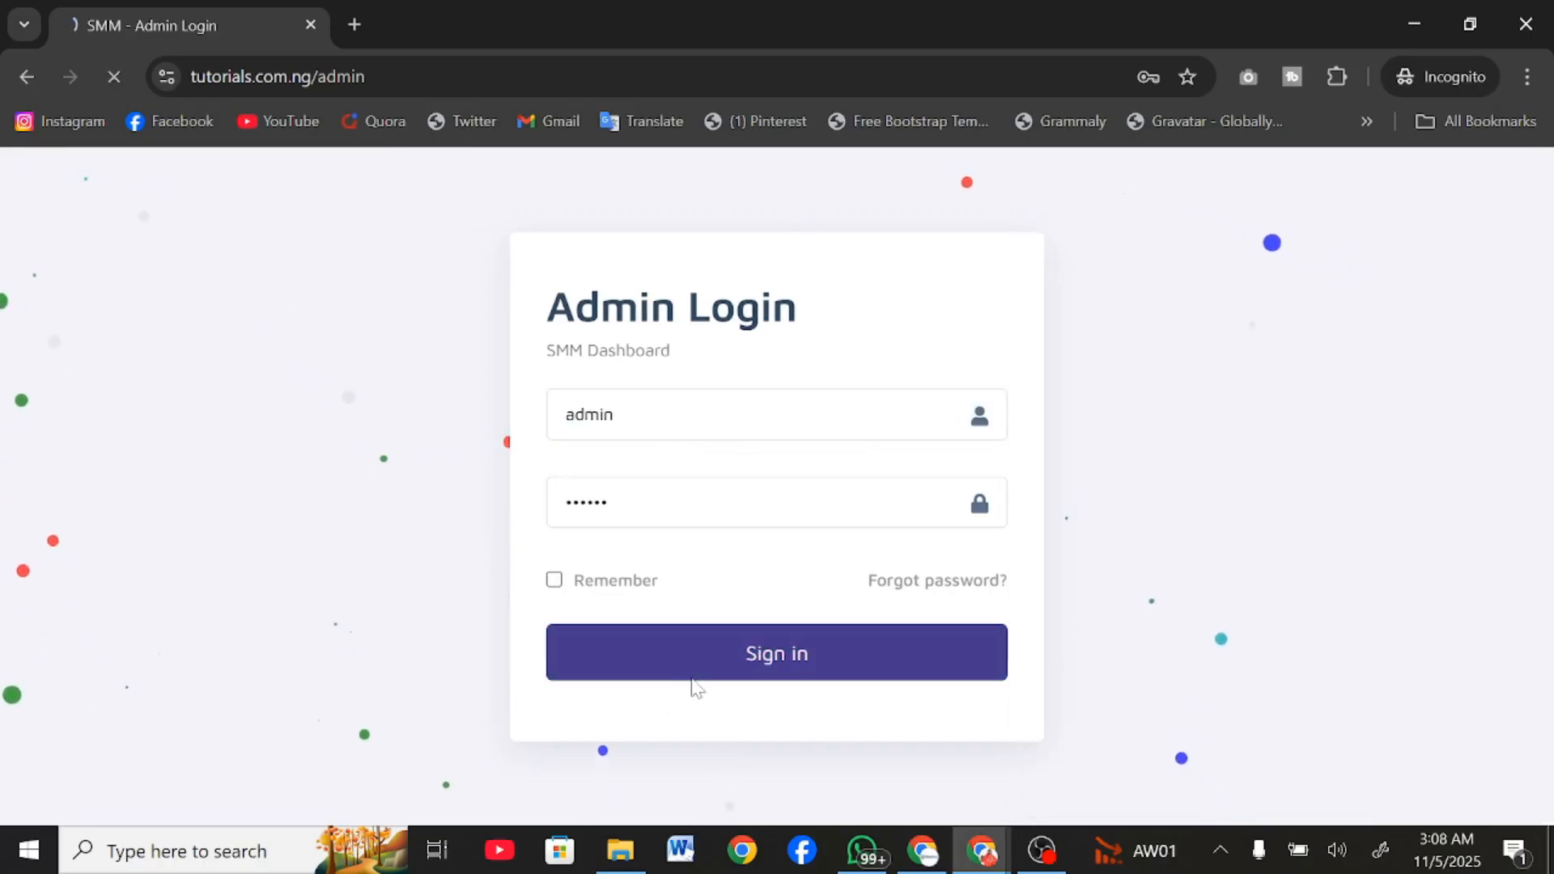
click(1436, 32)
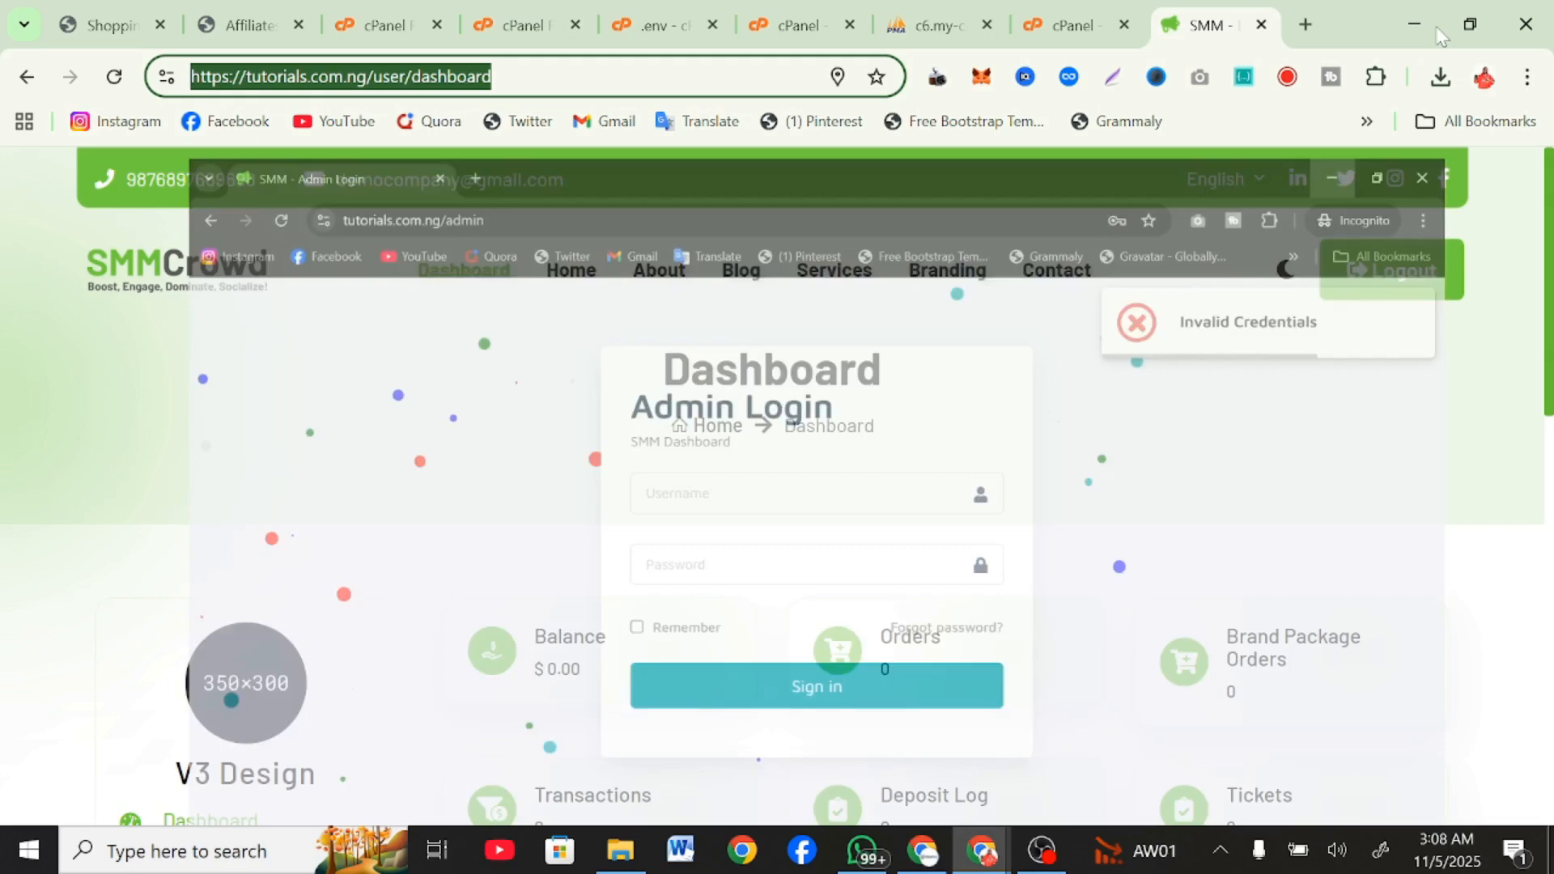
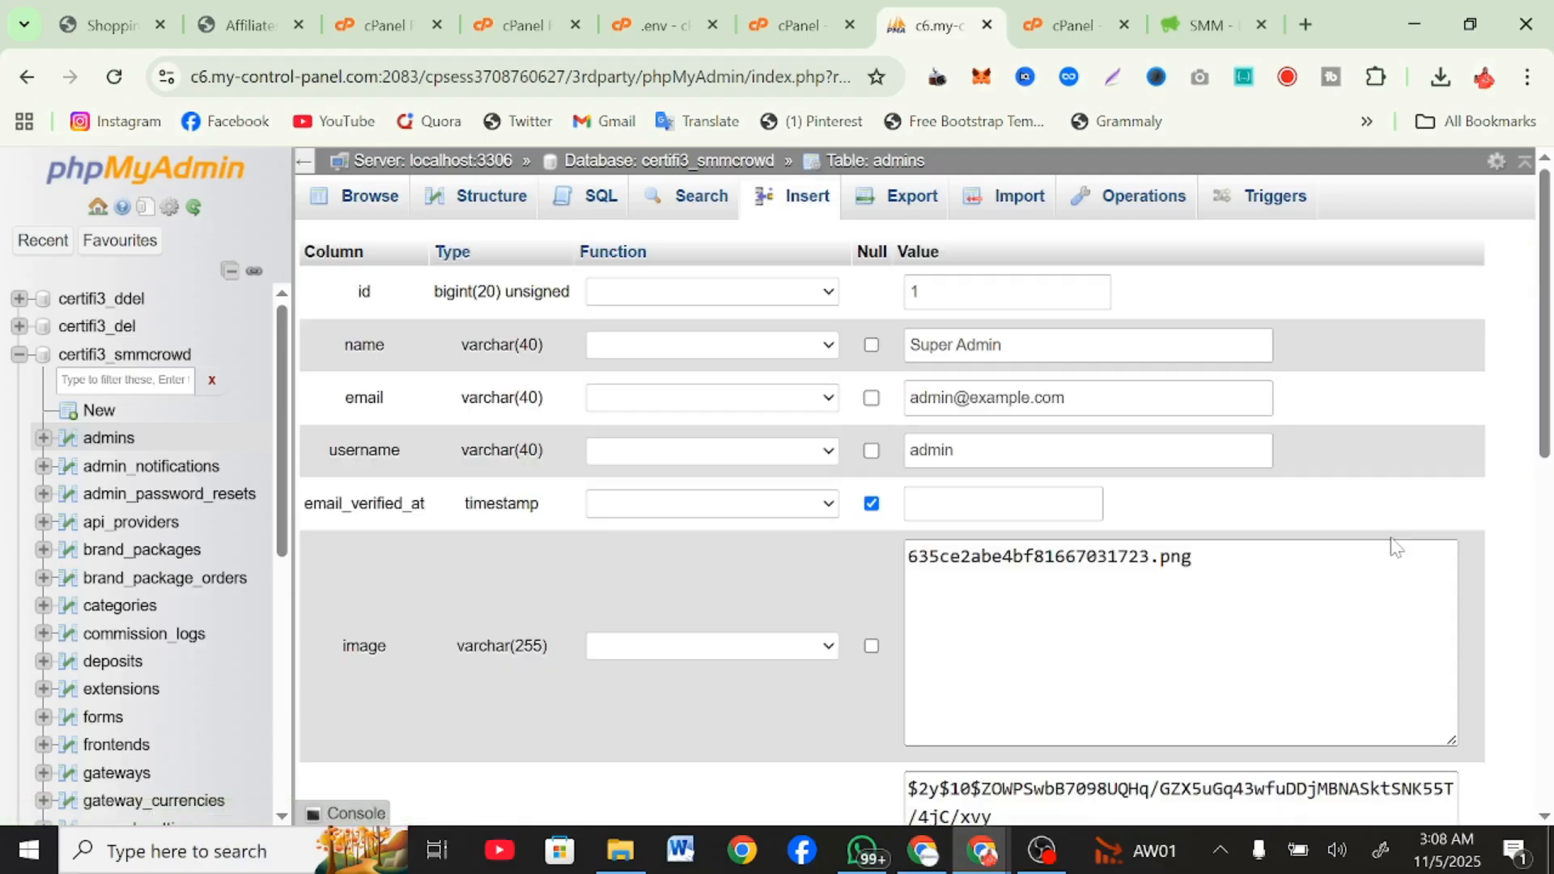
Review the super admin's record in the admins table, checking its username and stored password fields.
scroll(926, 524, down, 6)
scroll(925, 523, up, 2)
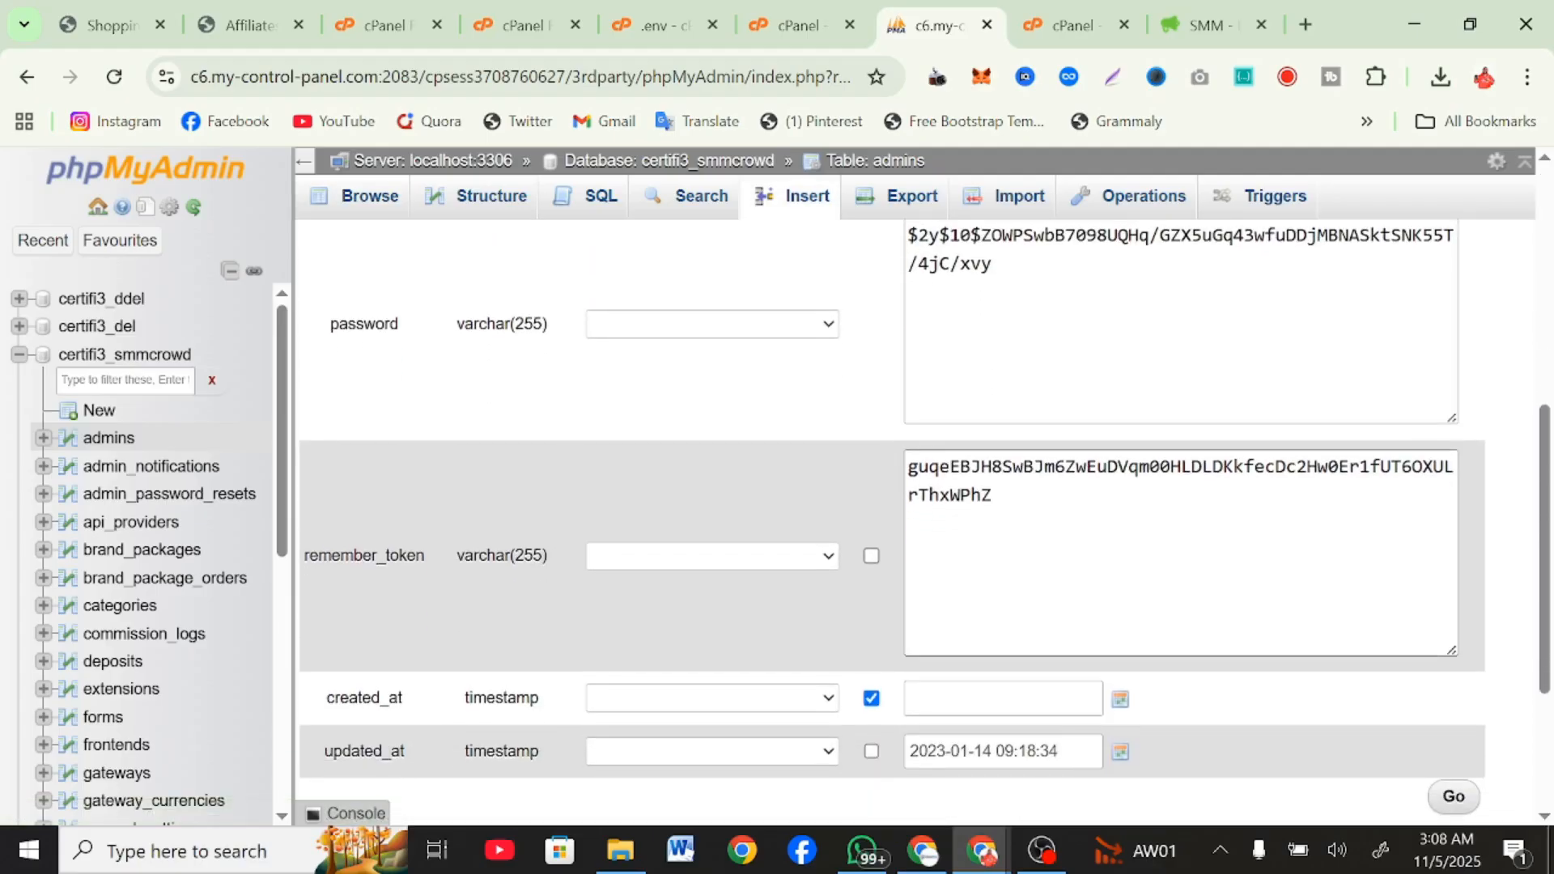
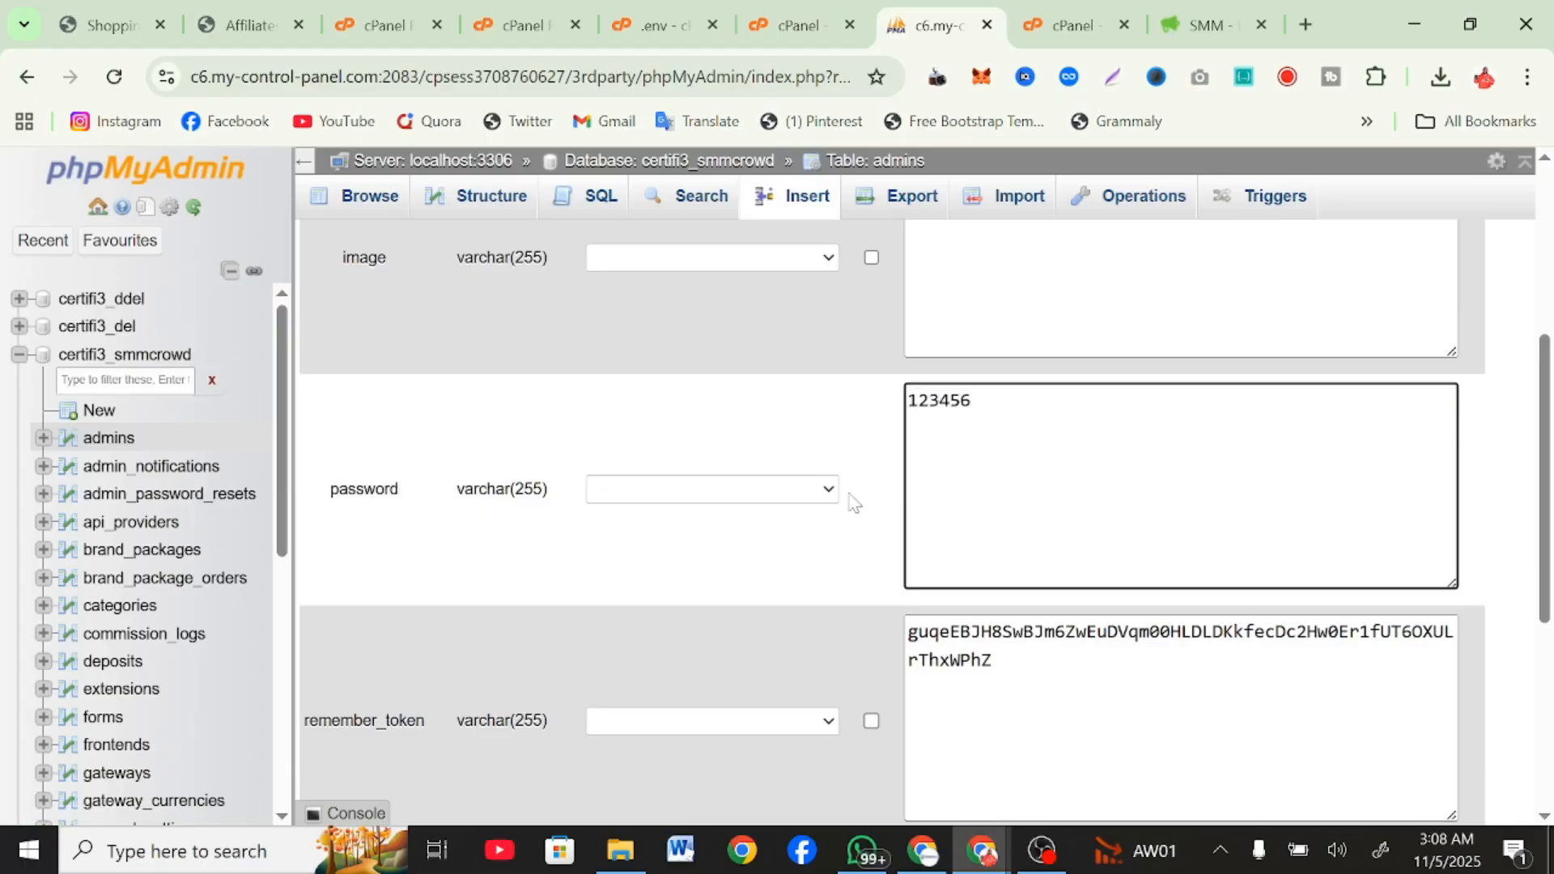
Apply the password_hash() PHP function to the super admin's password field and save the edited admins record.
click(792, 488)
scroll(697, 368, down, 20)
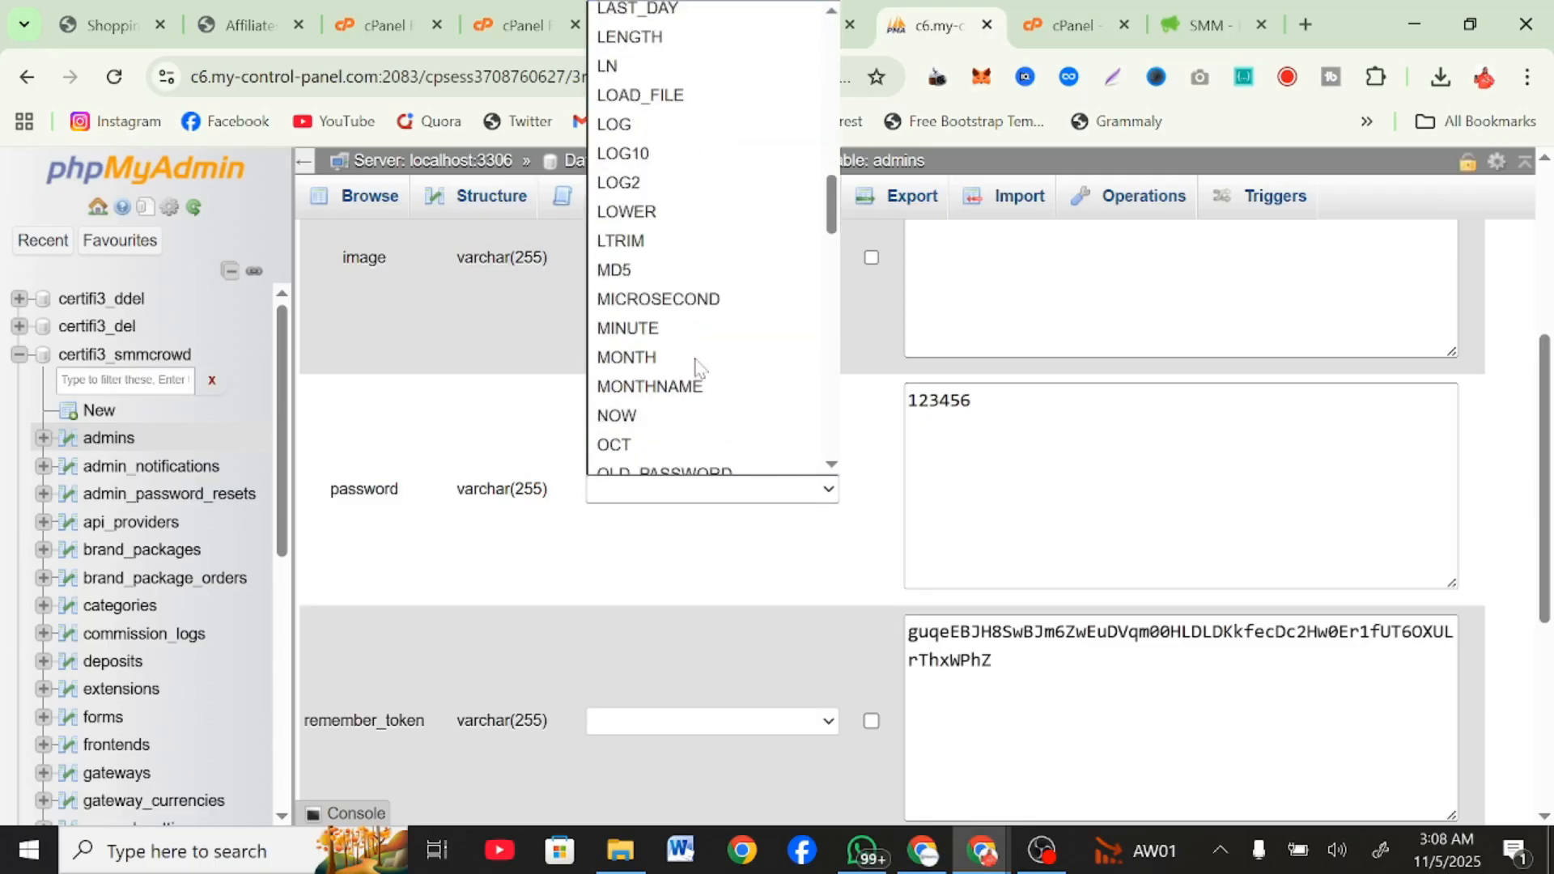
scroll(698, 368, down, 5)
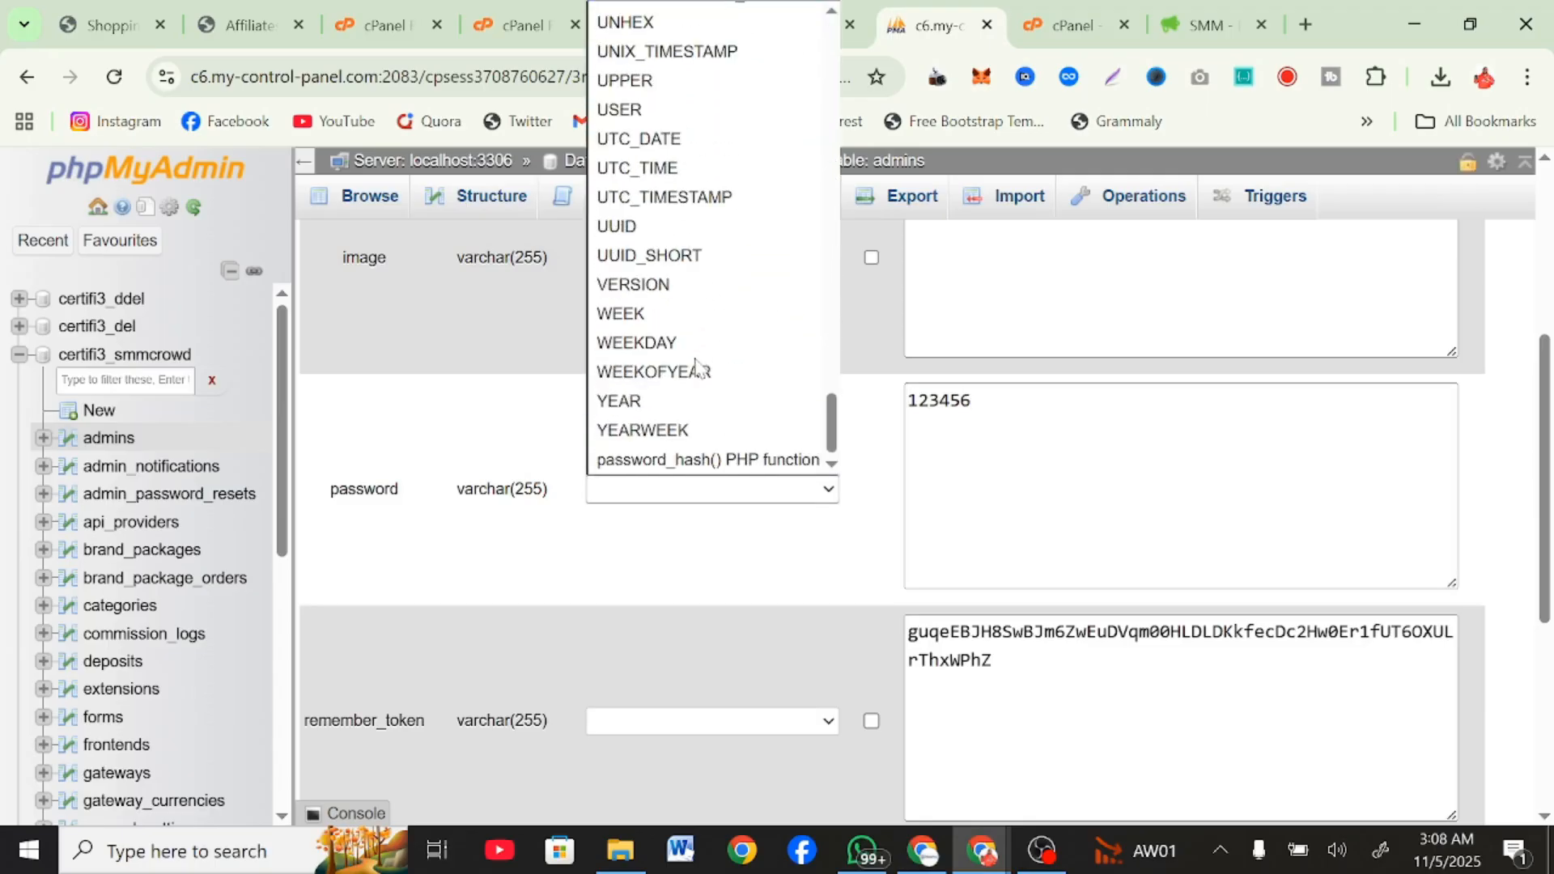
click(704, 459)
scroll(702, 458, down, 5)
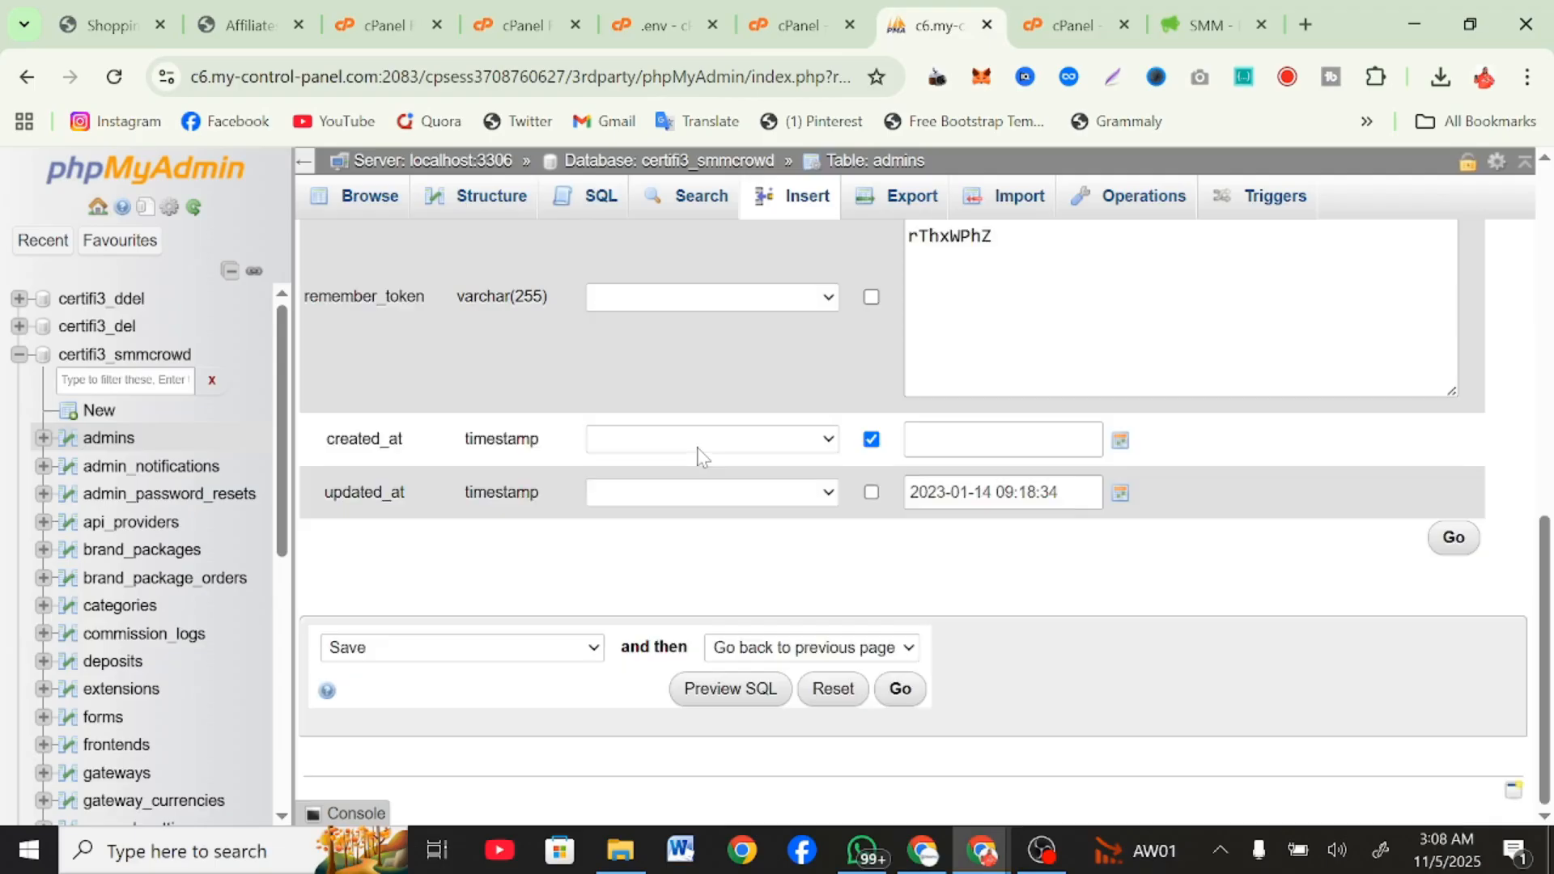
click(898, 690)
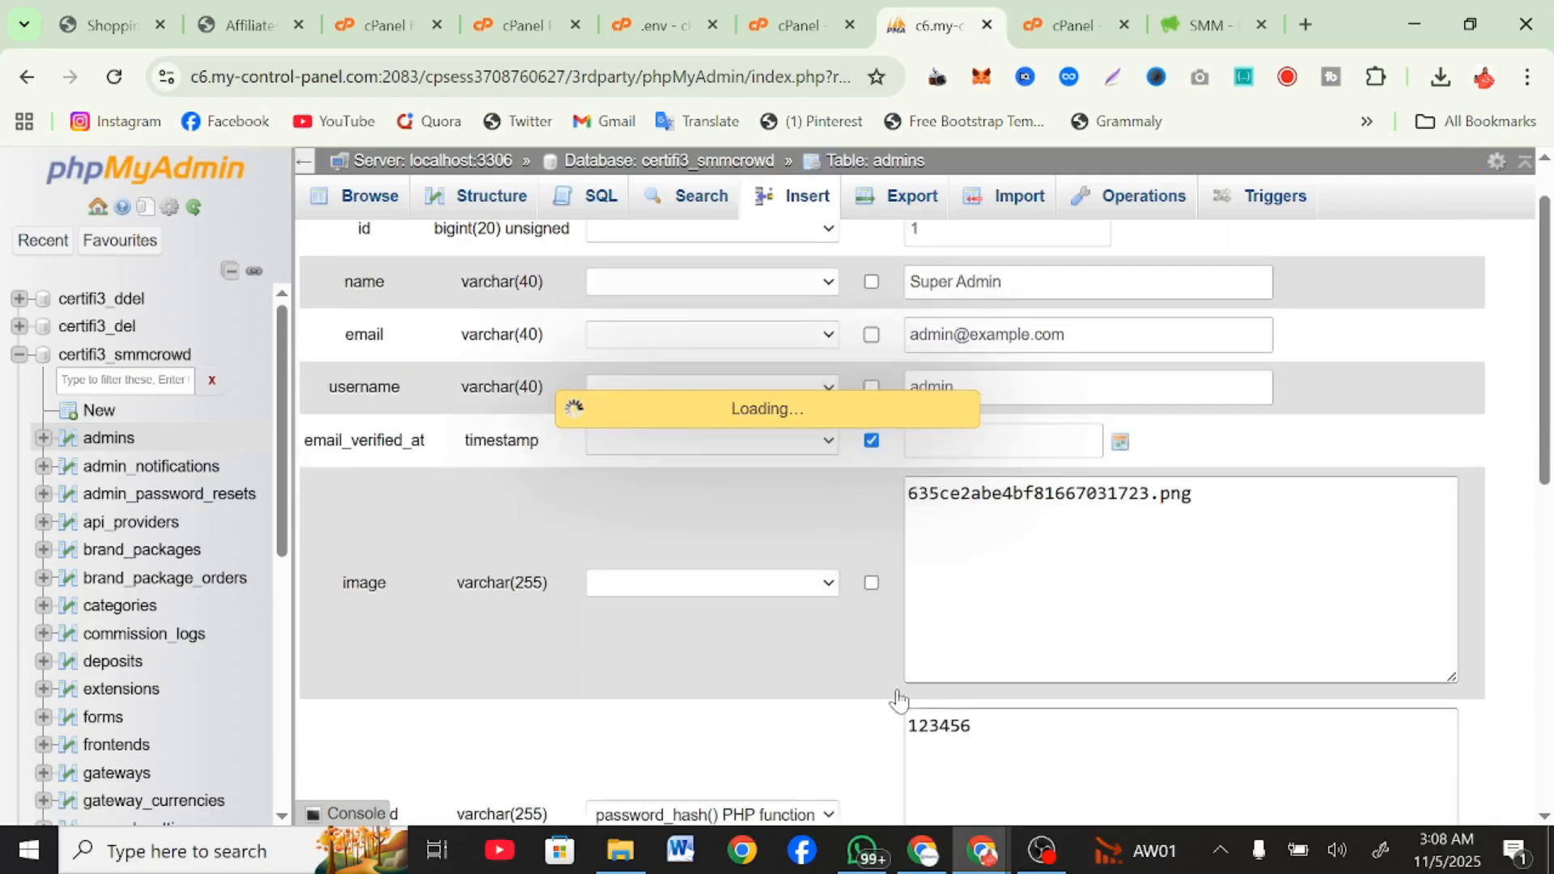
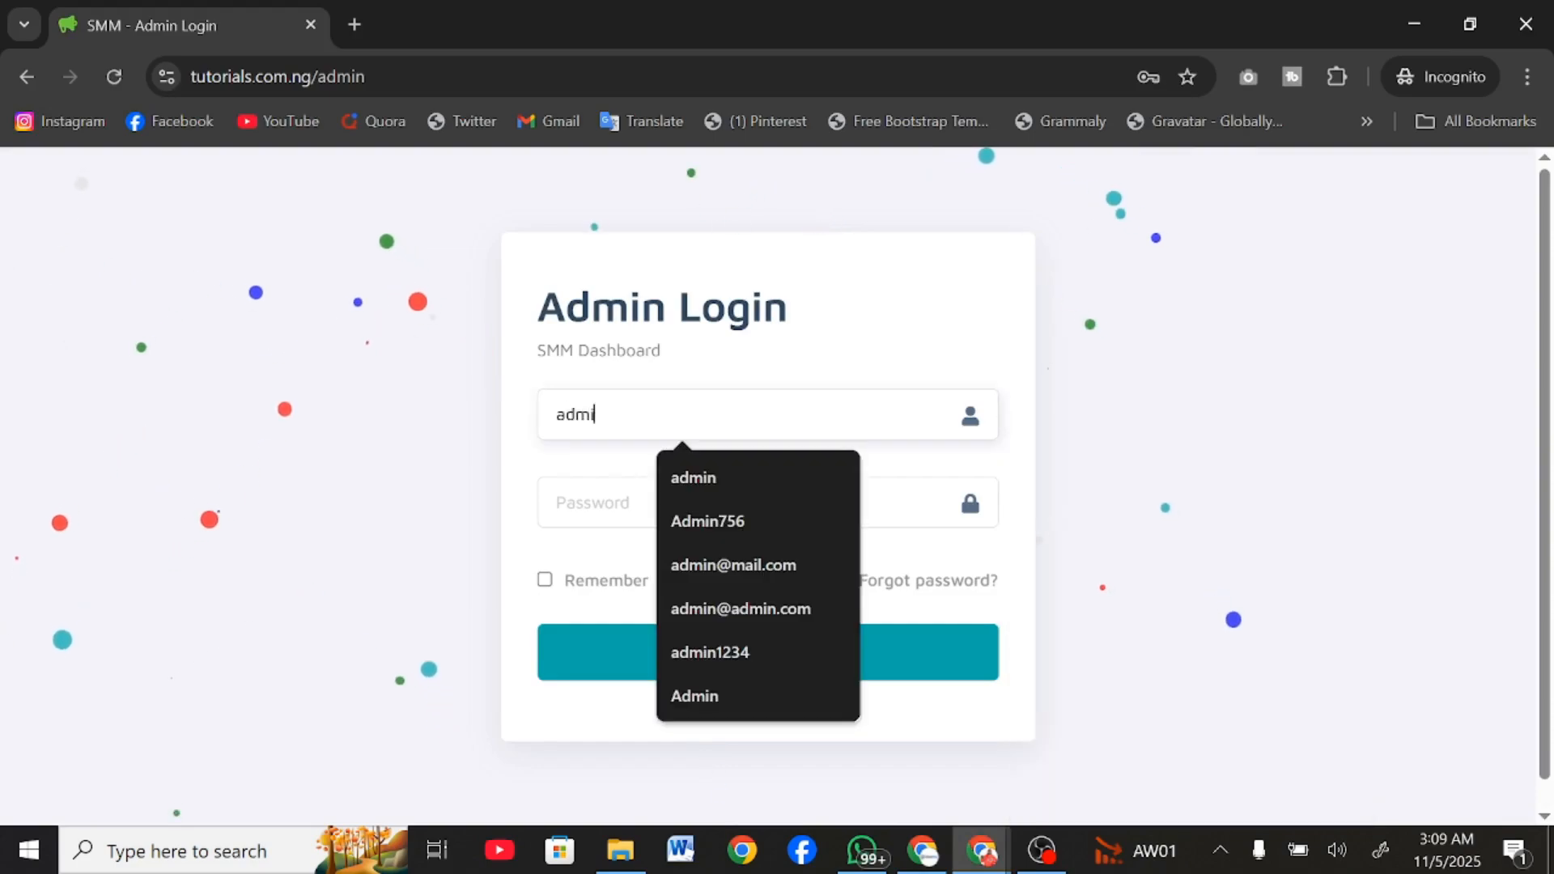
Log in to the admin panel with the username admin and the account password.
text(n)
key(Tab)
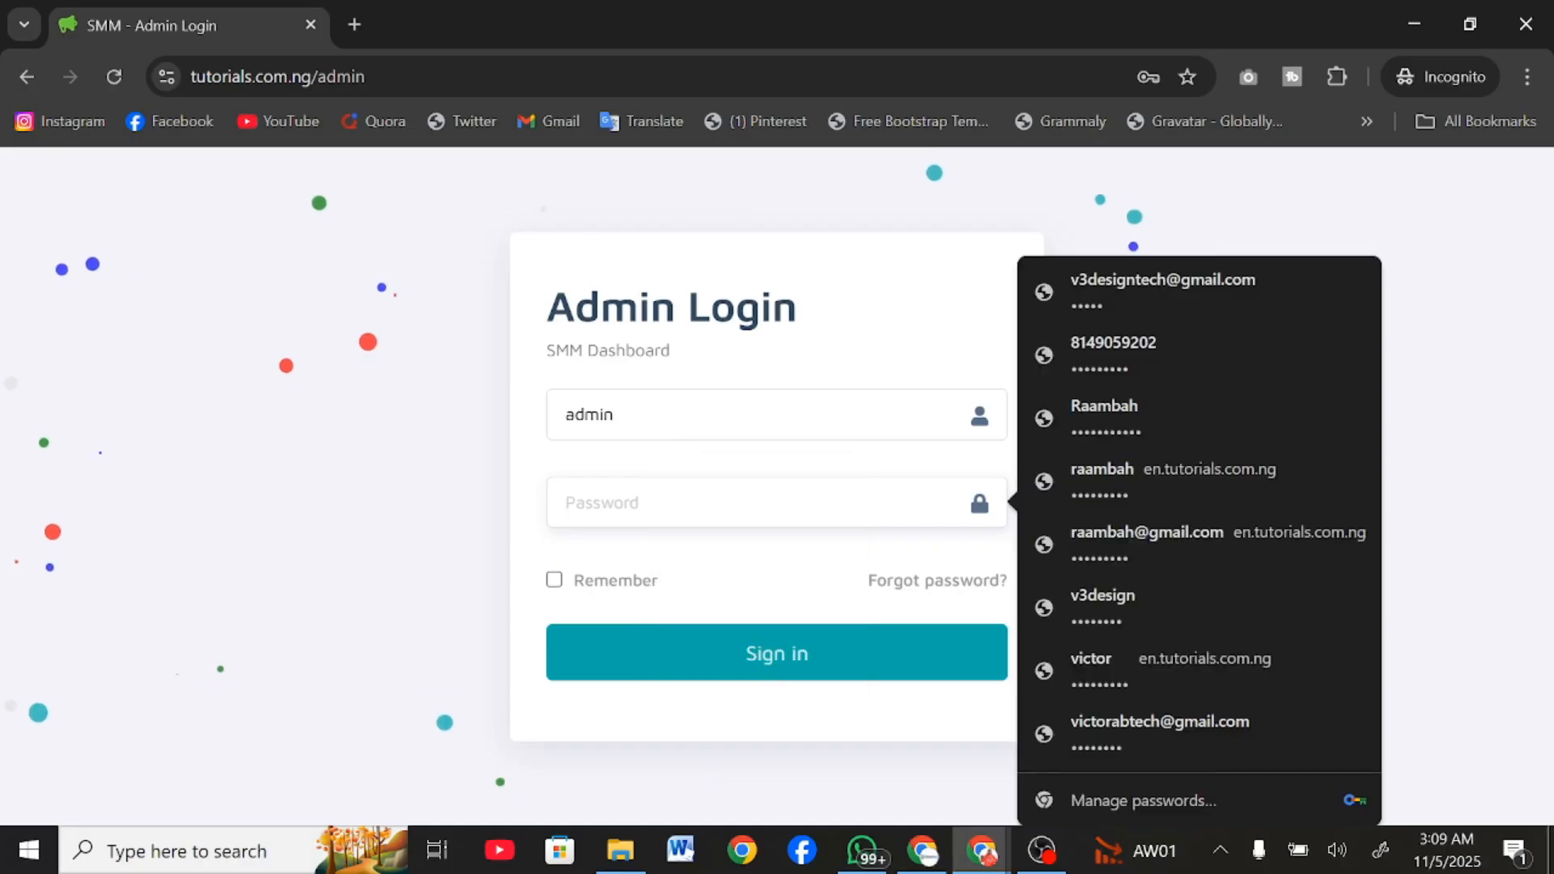
text(••••••)
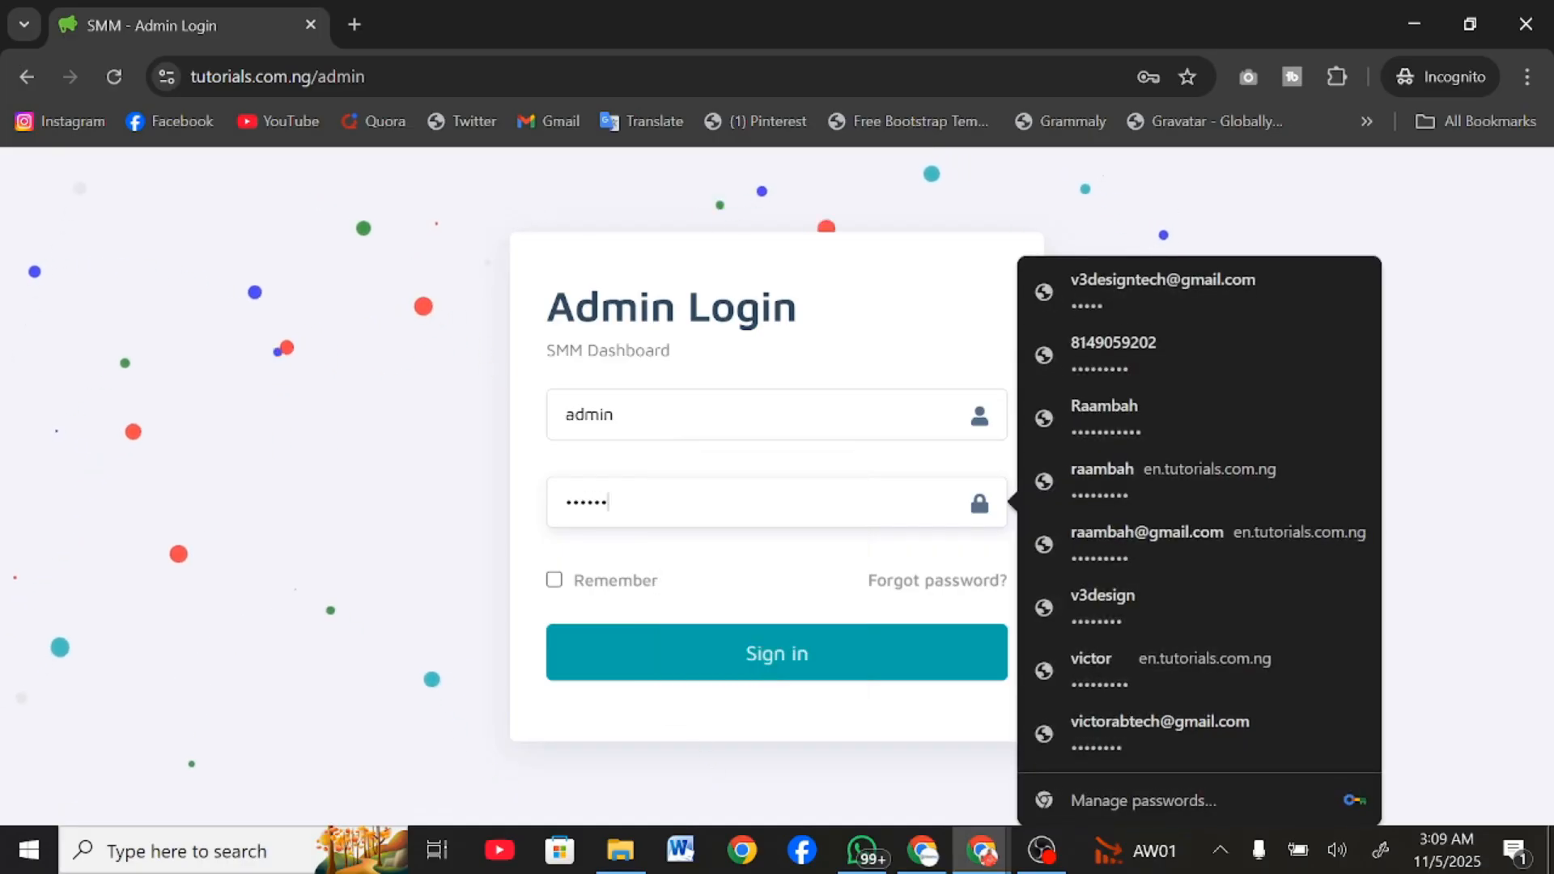
click(670, 672)
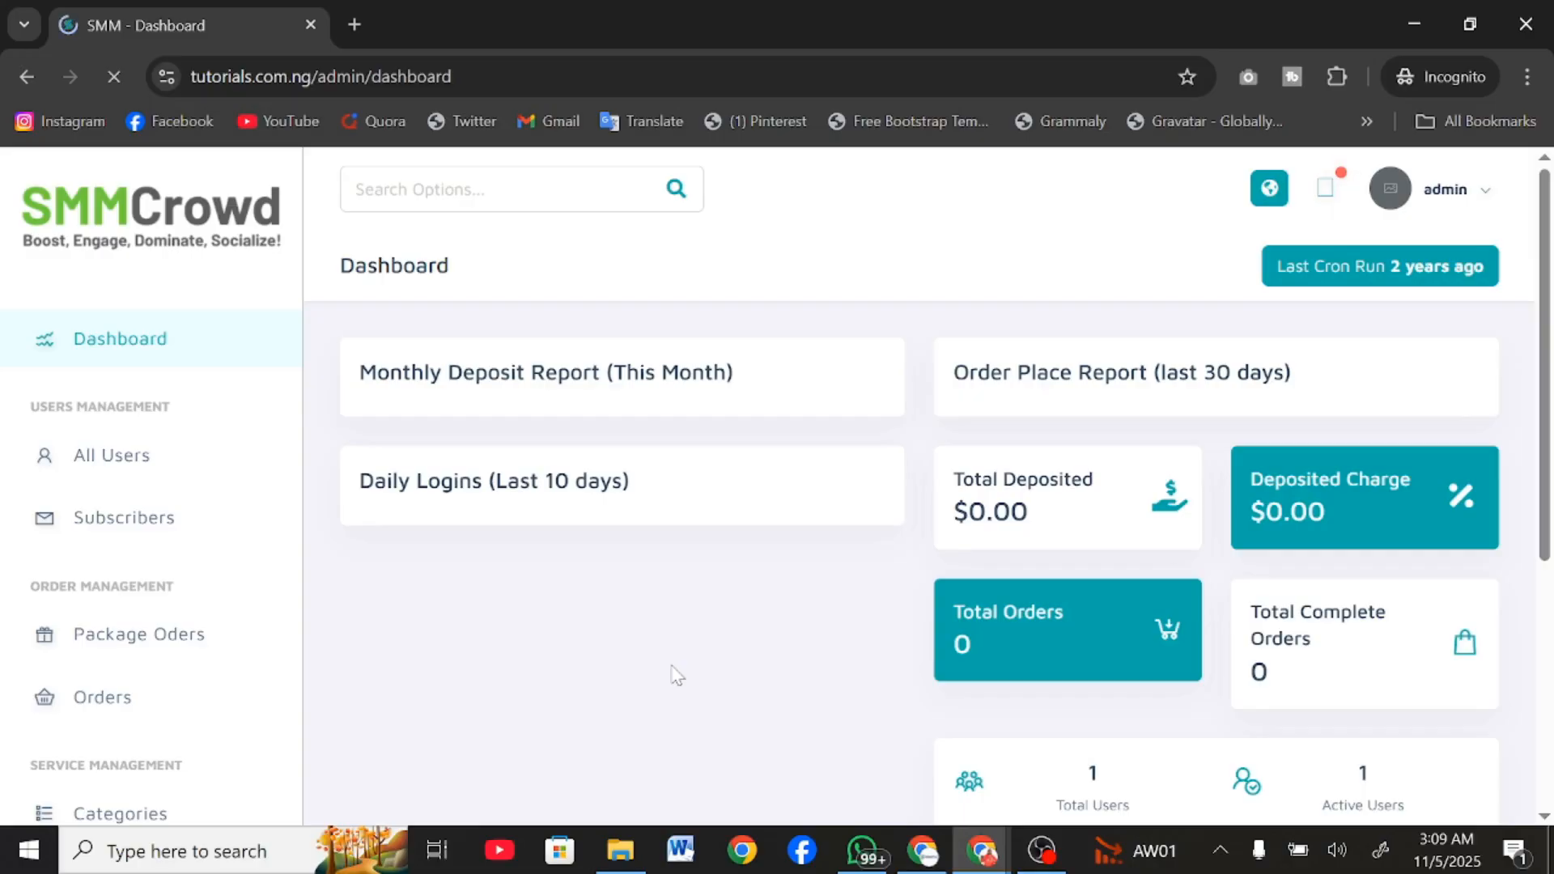
Look through the admin dashboard's reports, order and user statistics, and recent tickets.
scroll(677, 674, down, 5)
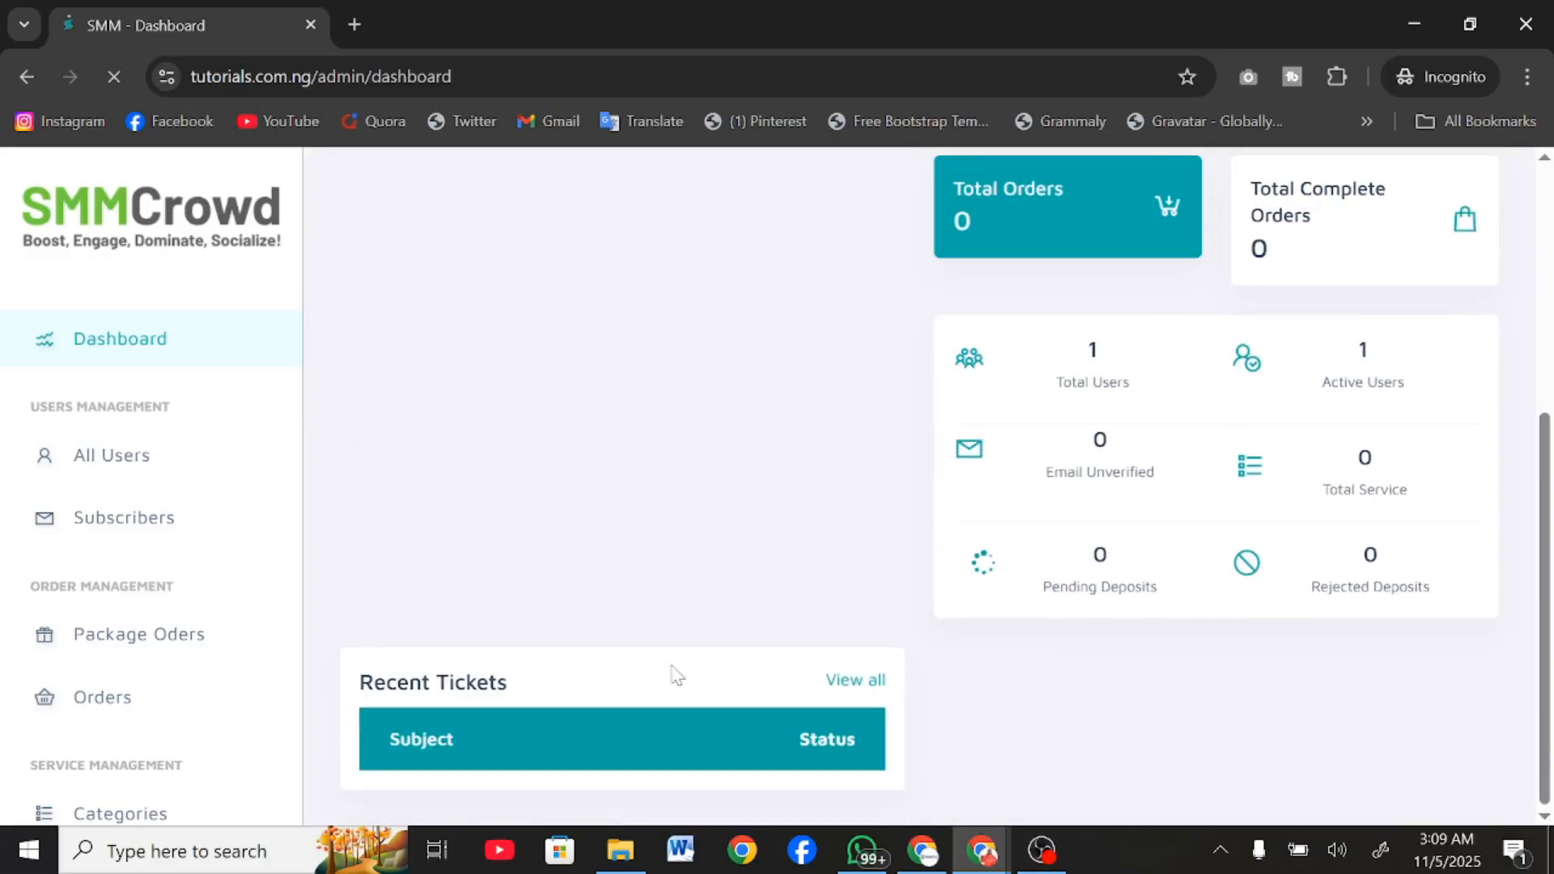
scroll(677, 674, up, 5)
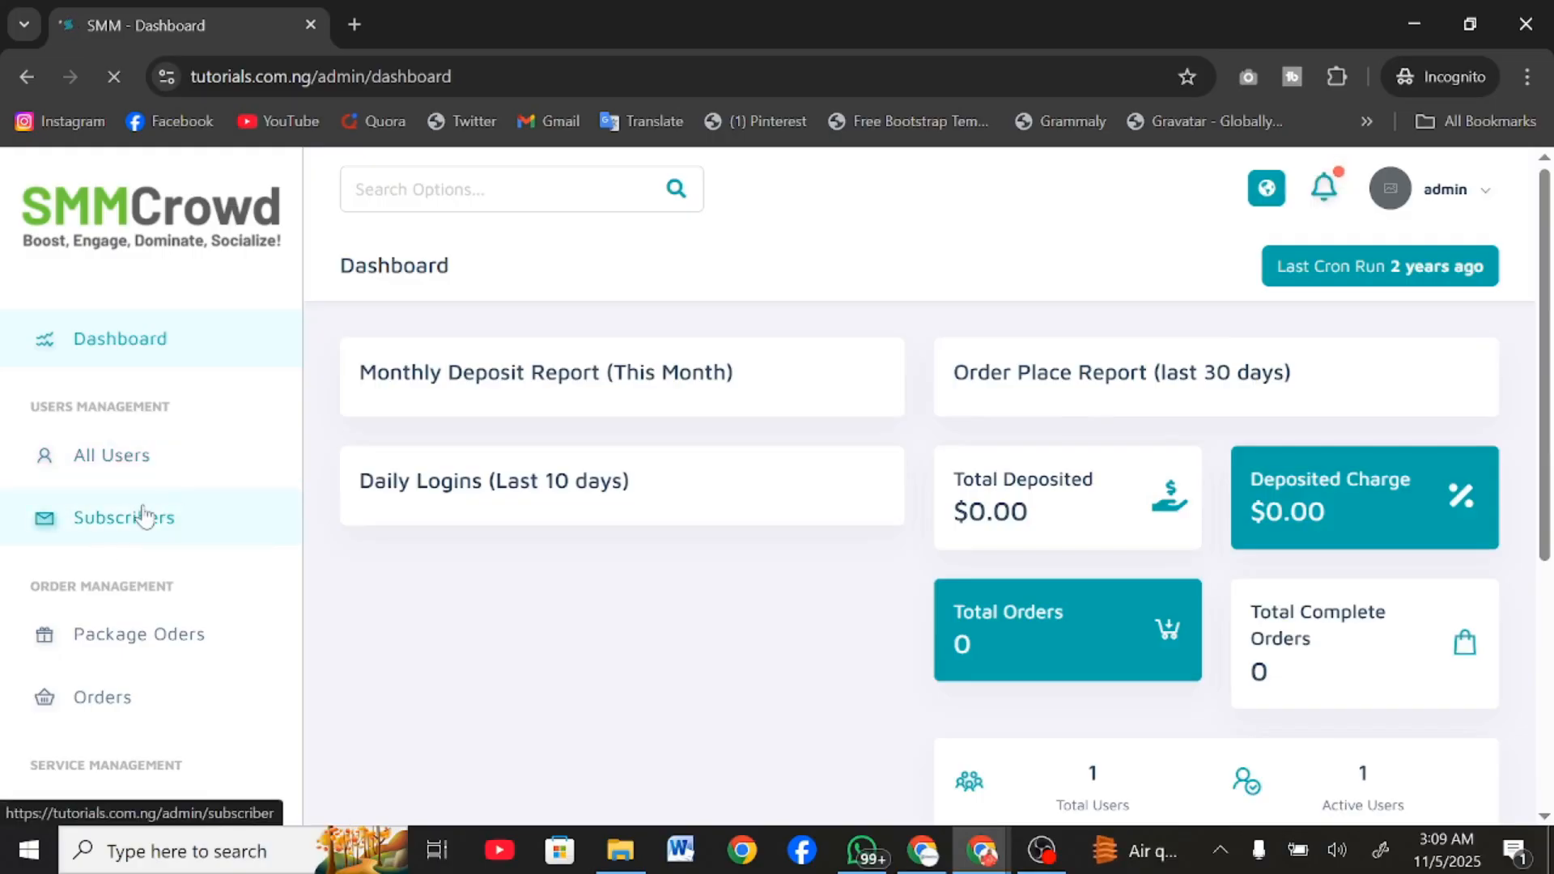
scroll(144, 516, down, 2)
scroll(118, 639, down, 2)
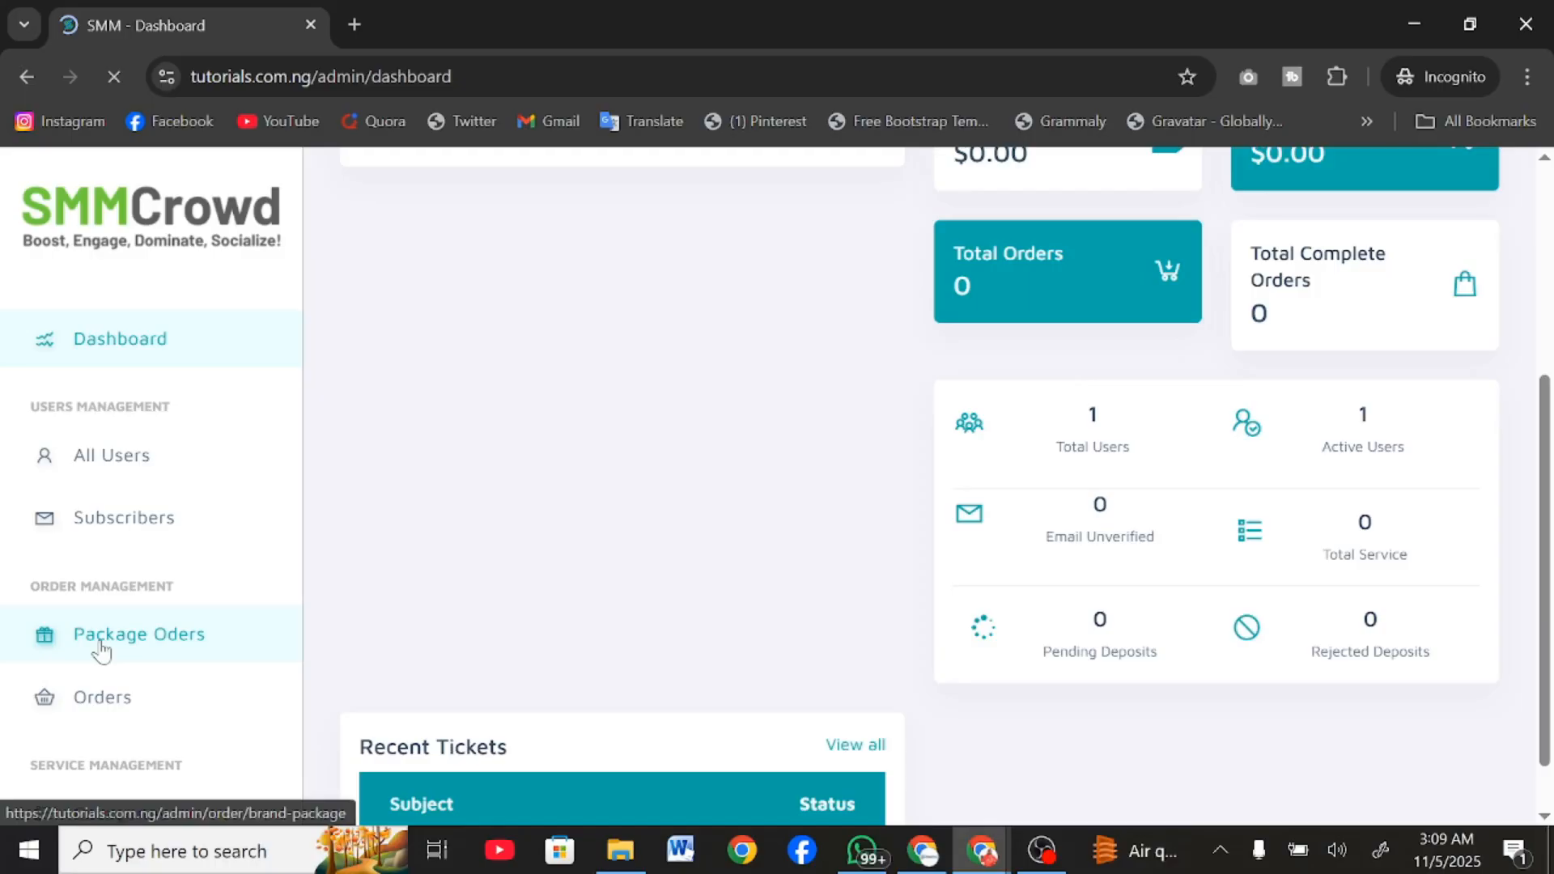
scroll(100, 650, down, 1)
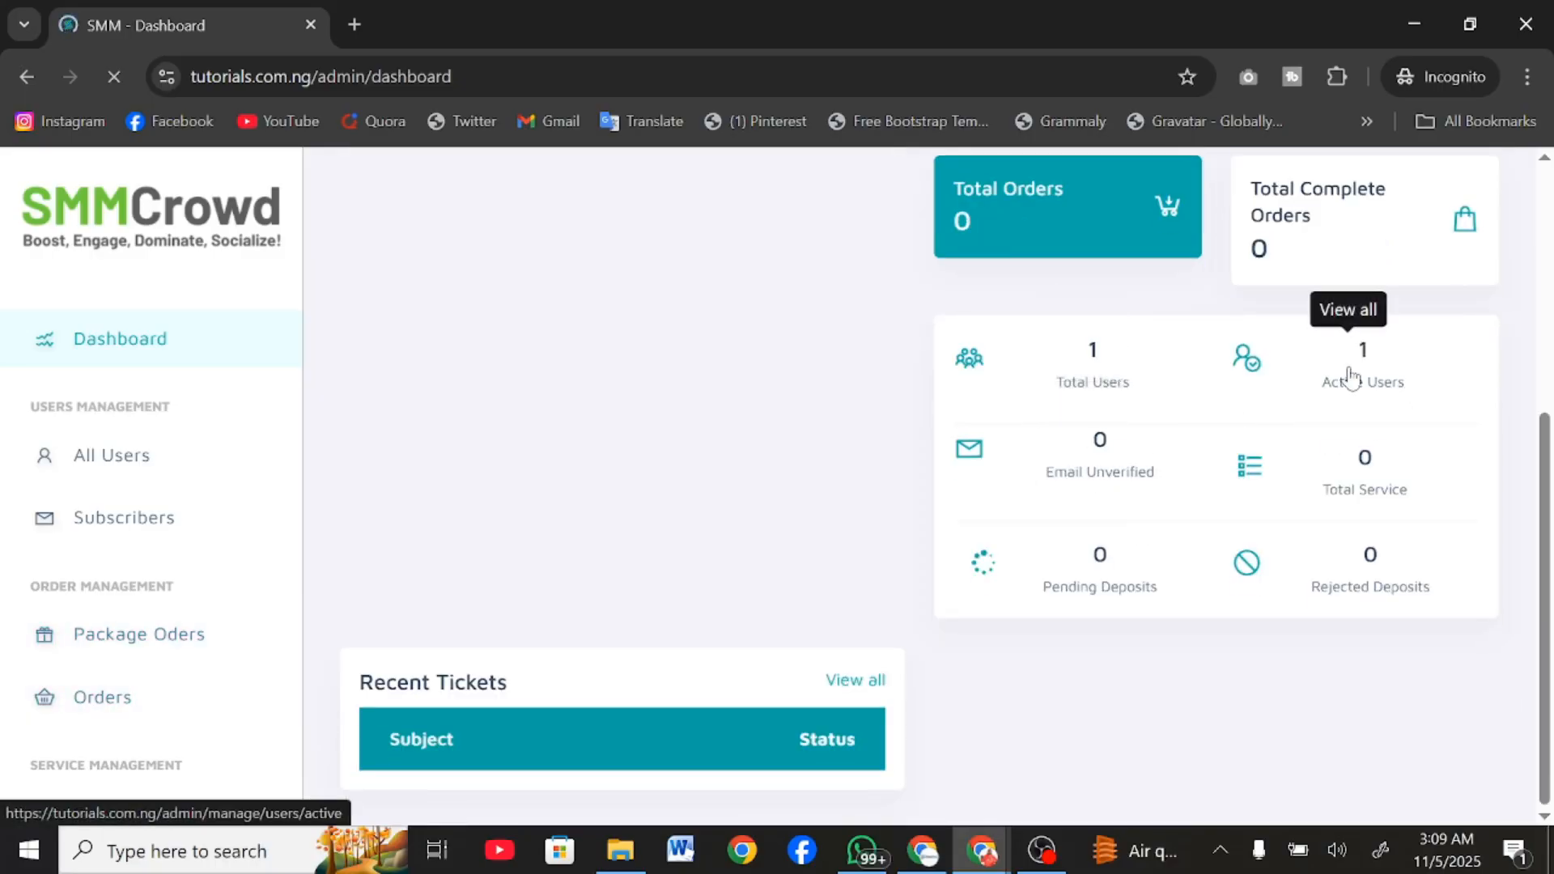
scroll(251, 631, down, 5)
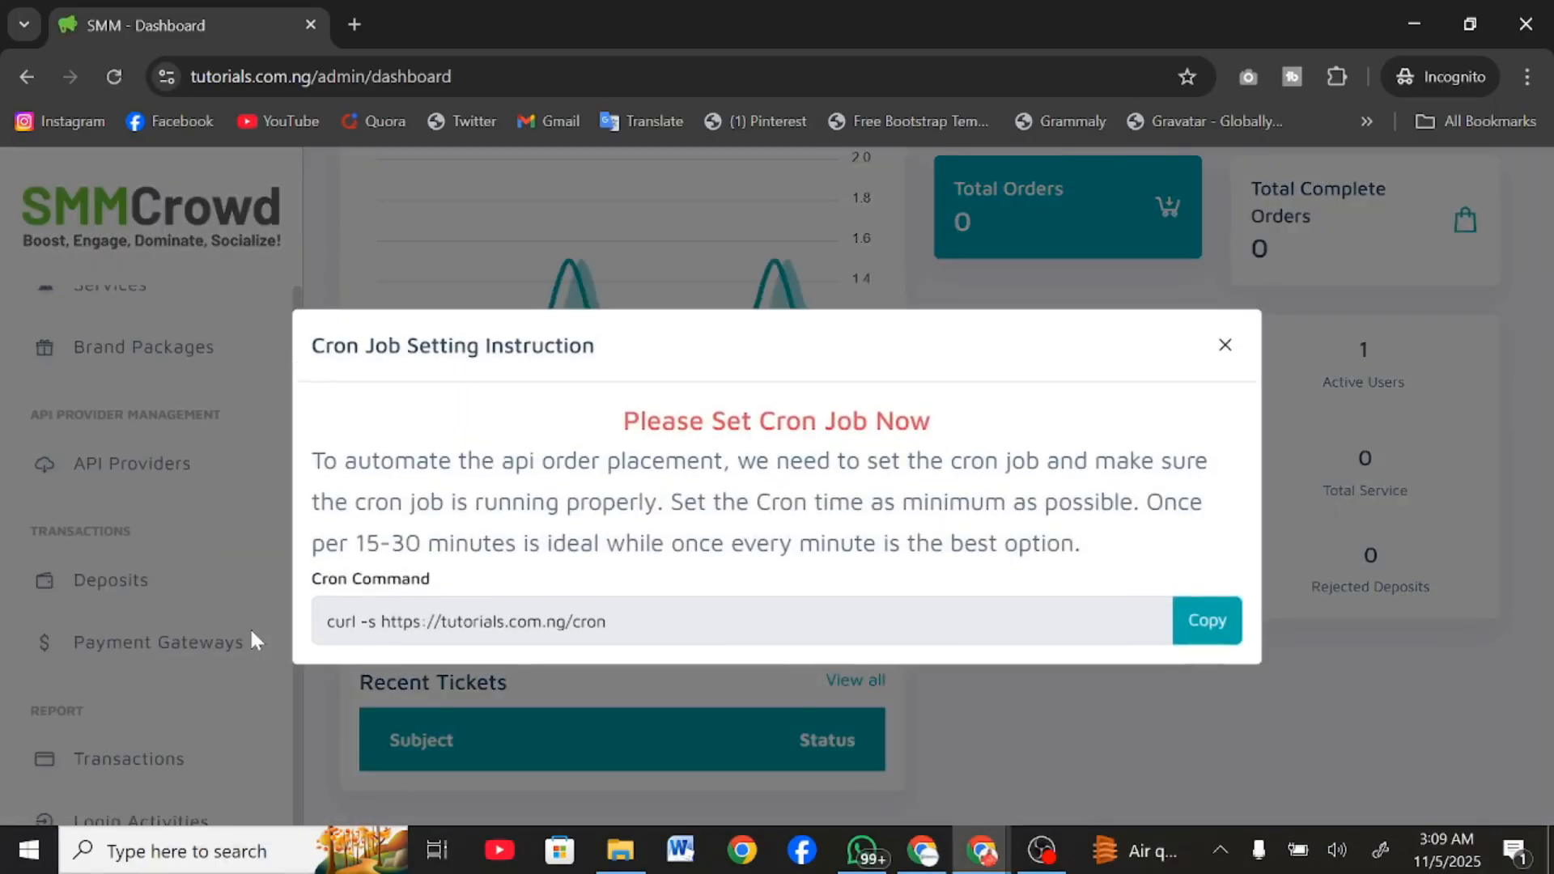
Copy the cron command from the cron job instructions and switch to the Chrome window containing cPanel.
drag(611, 621, 285, 620)
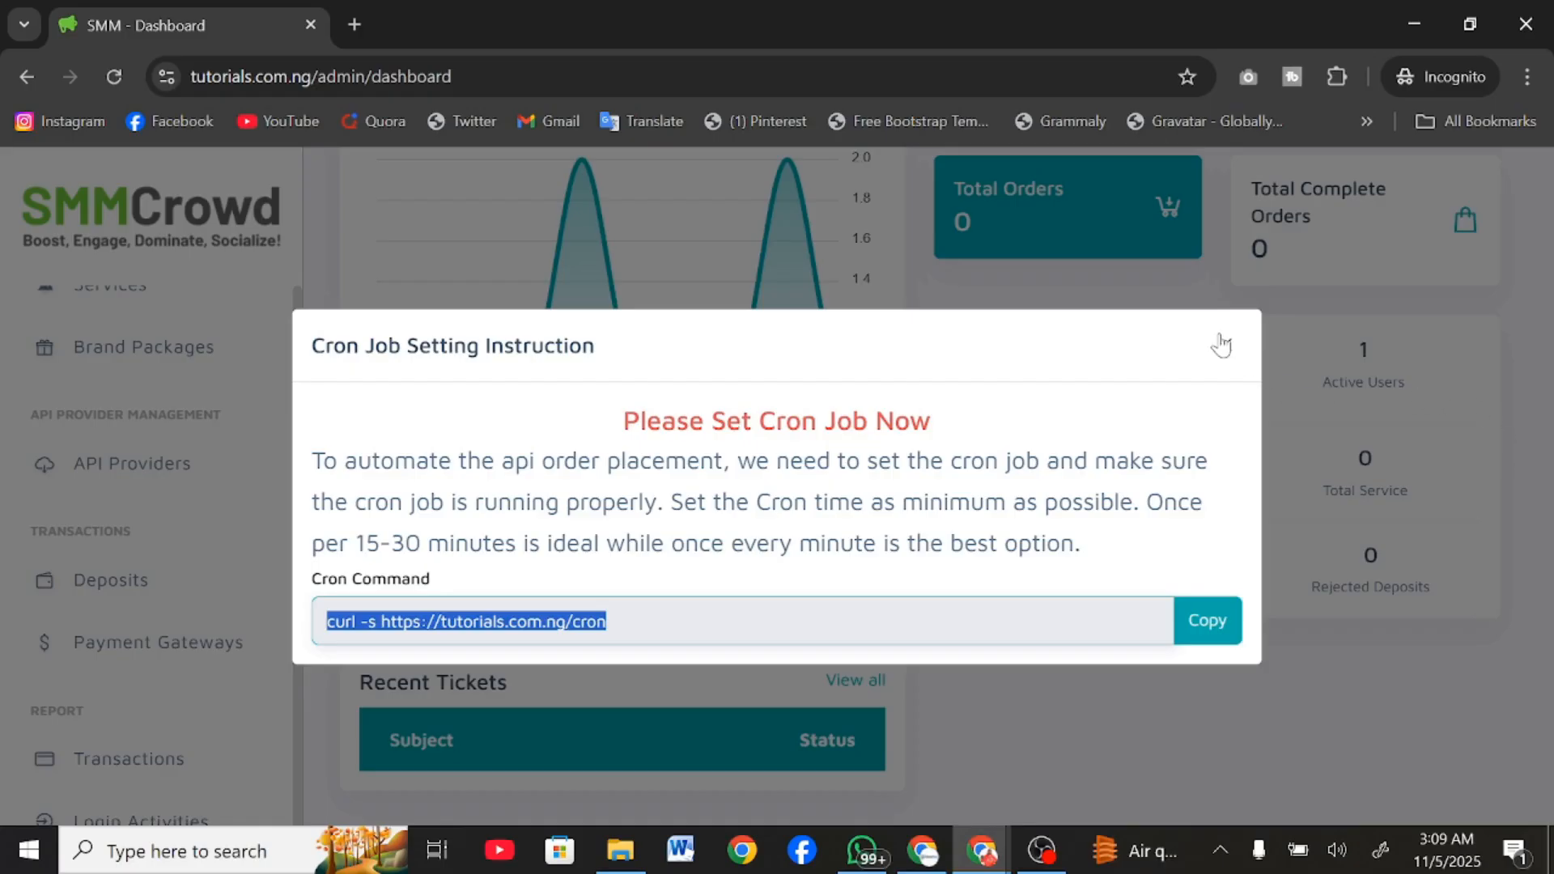
click(1205, 629)
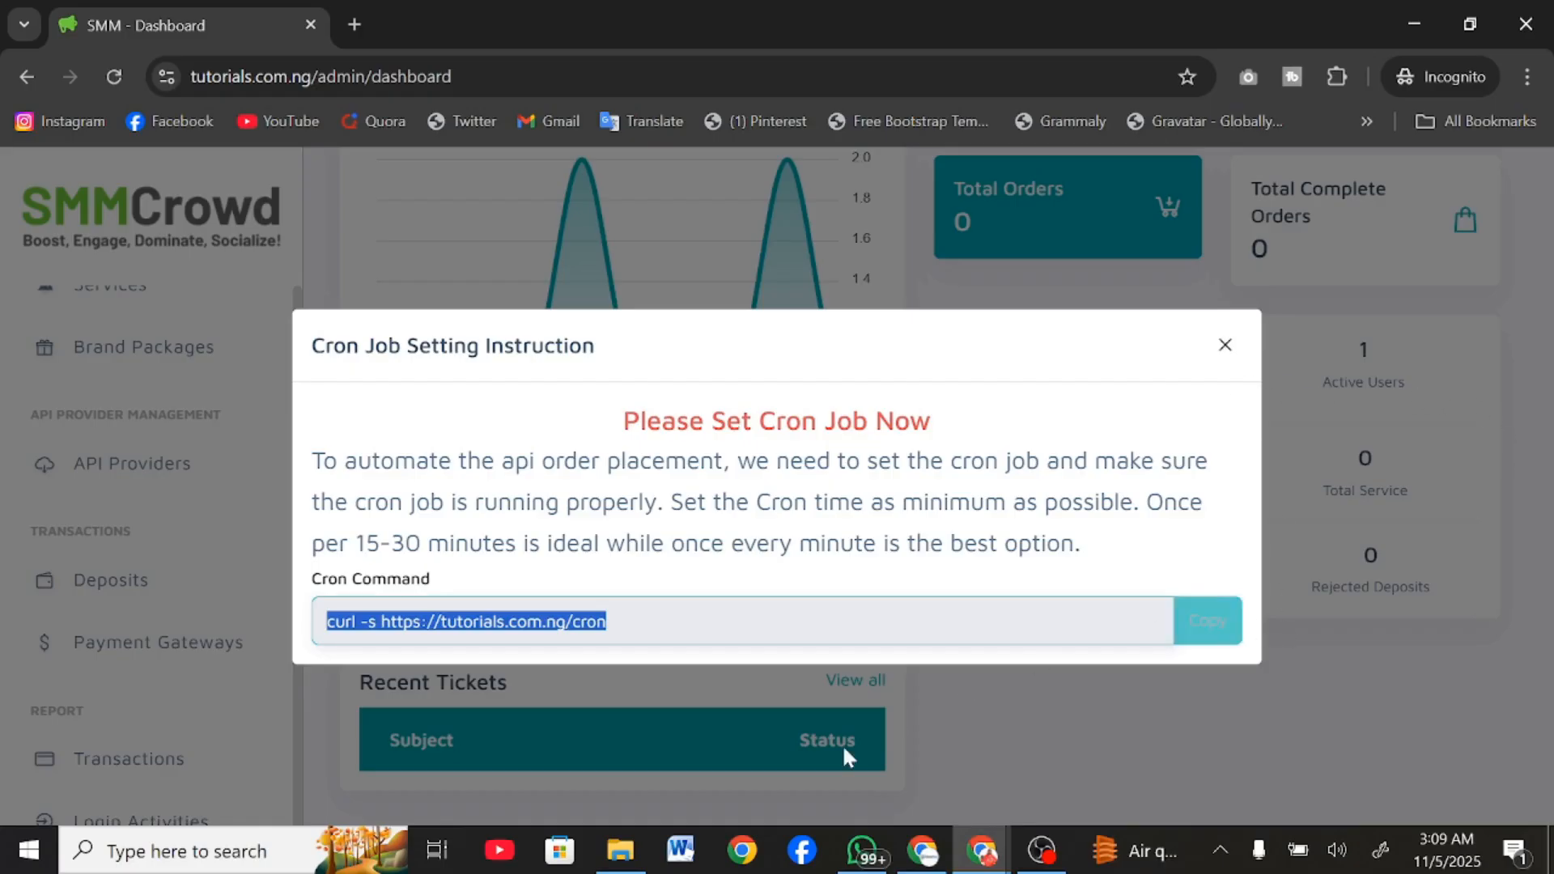
mouse_move(982, 851)
click(922, 789)
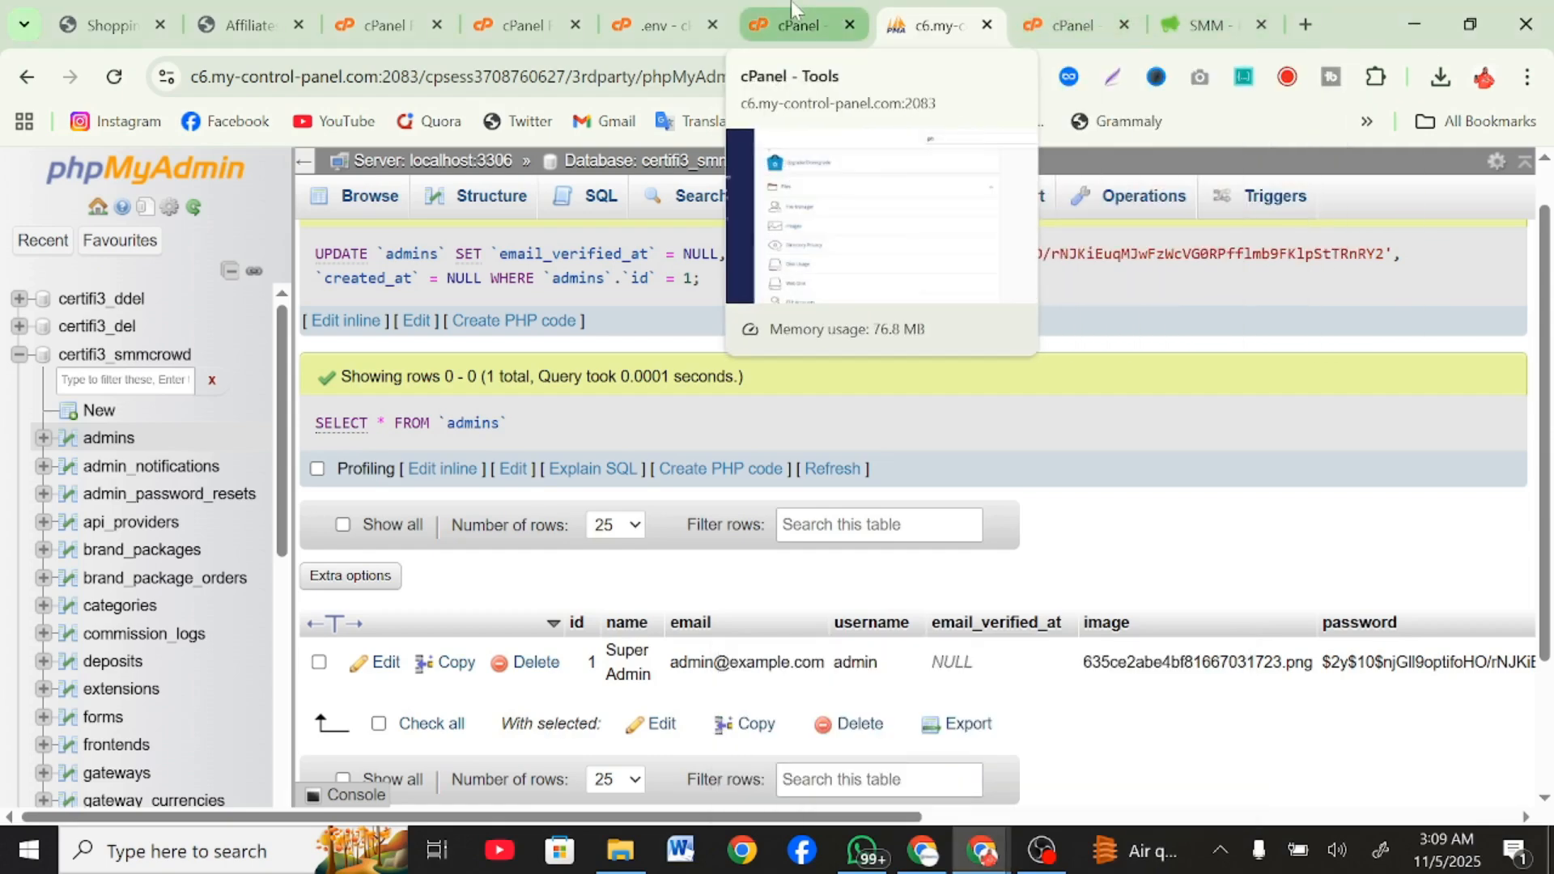
Search the cPanel tools for cron and open Cron Jobs.
click(791, 10)
click(1018, 185)
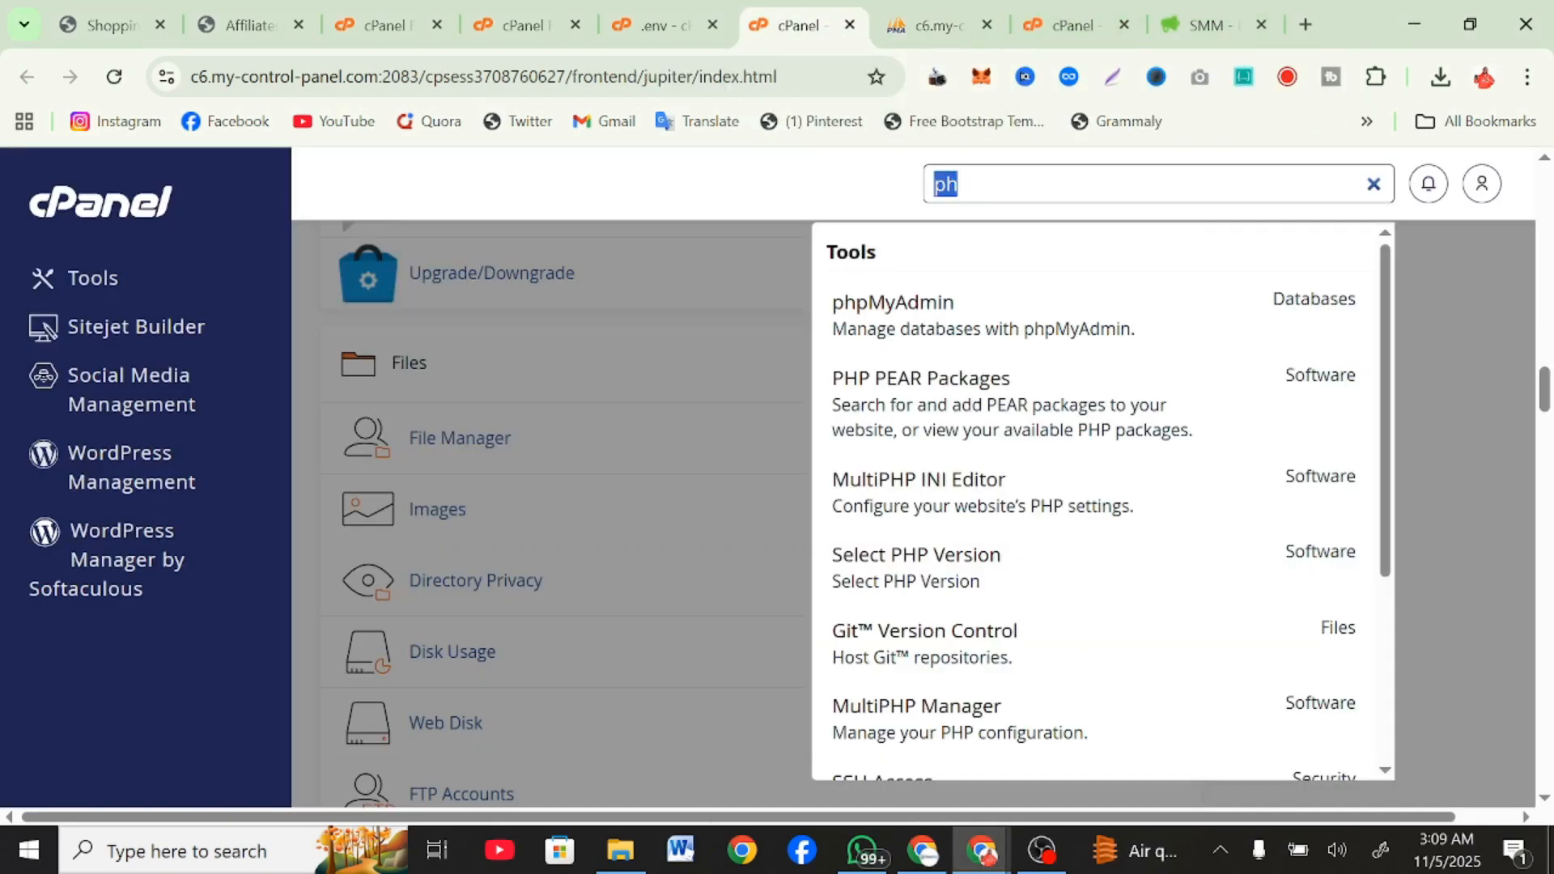
text(cron)
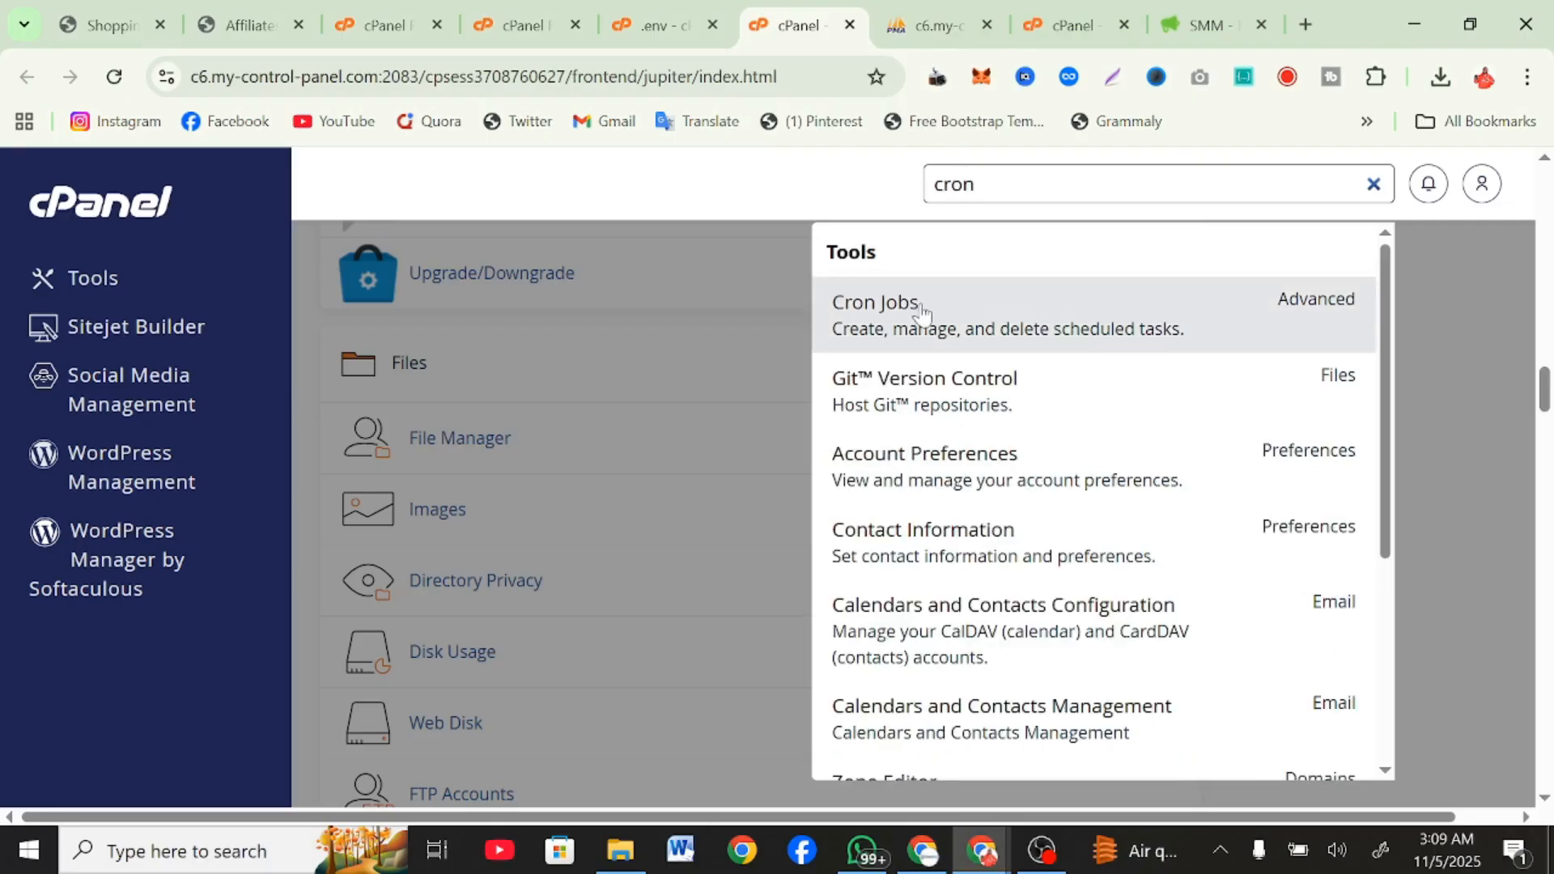
click(910, 321)
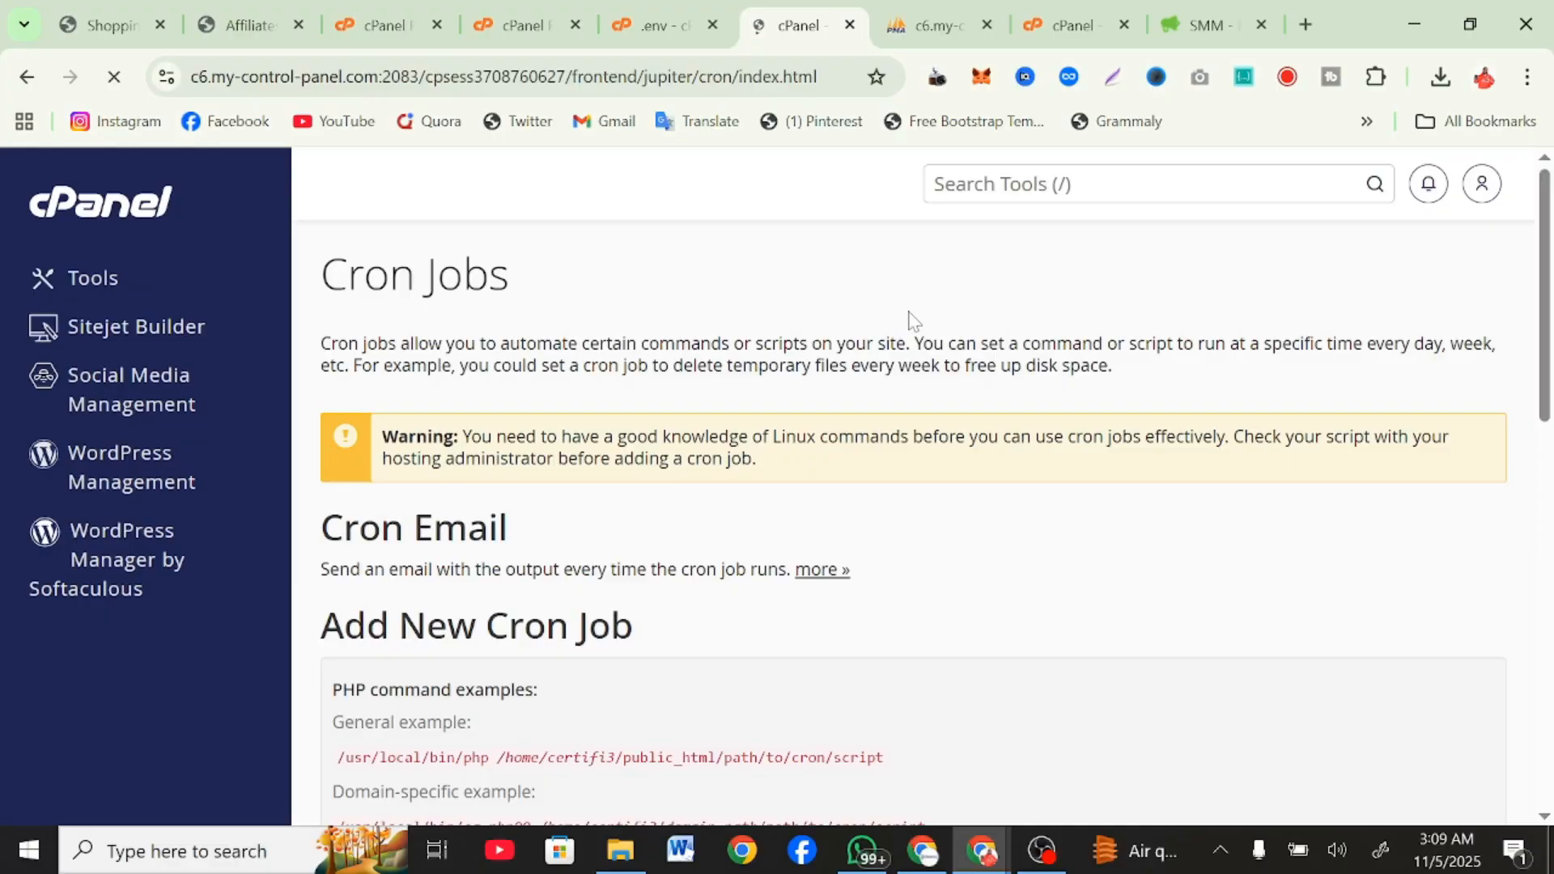
scroll(714, 534, down, 10)
scroll(704, 594, up, 3)
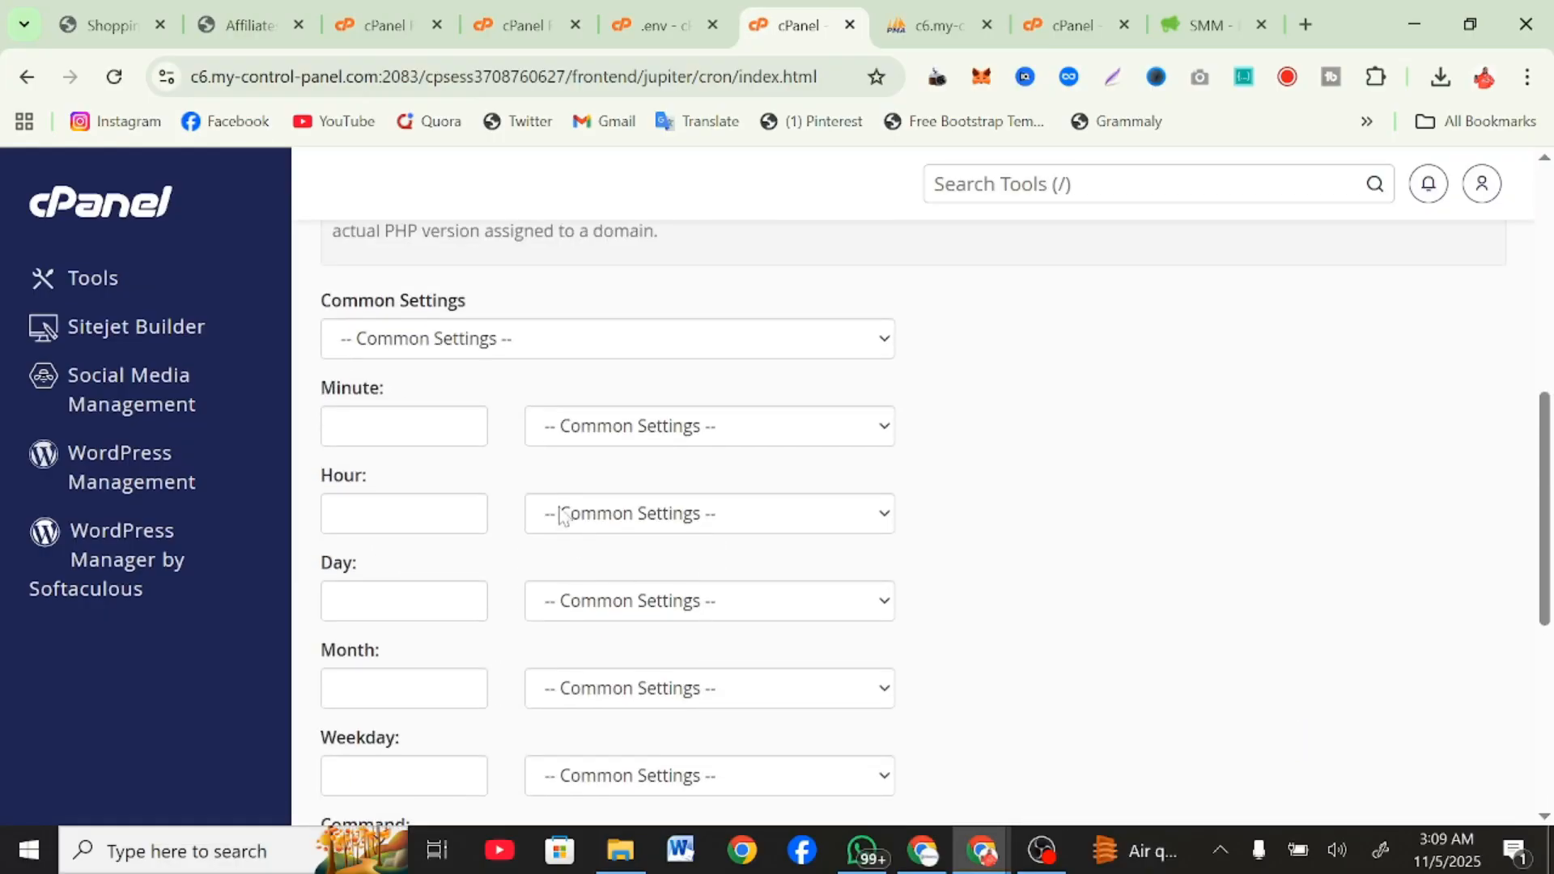
click(483, 341)
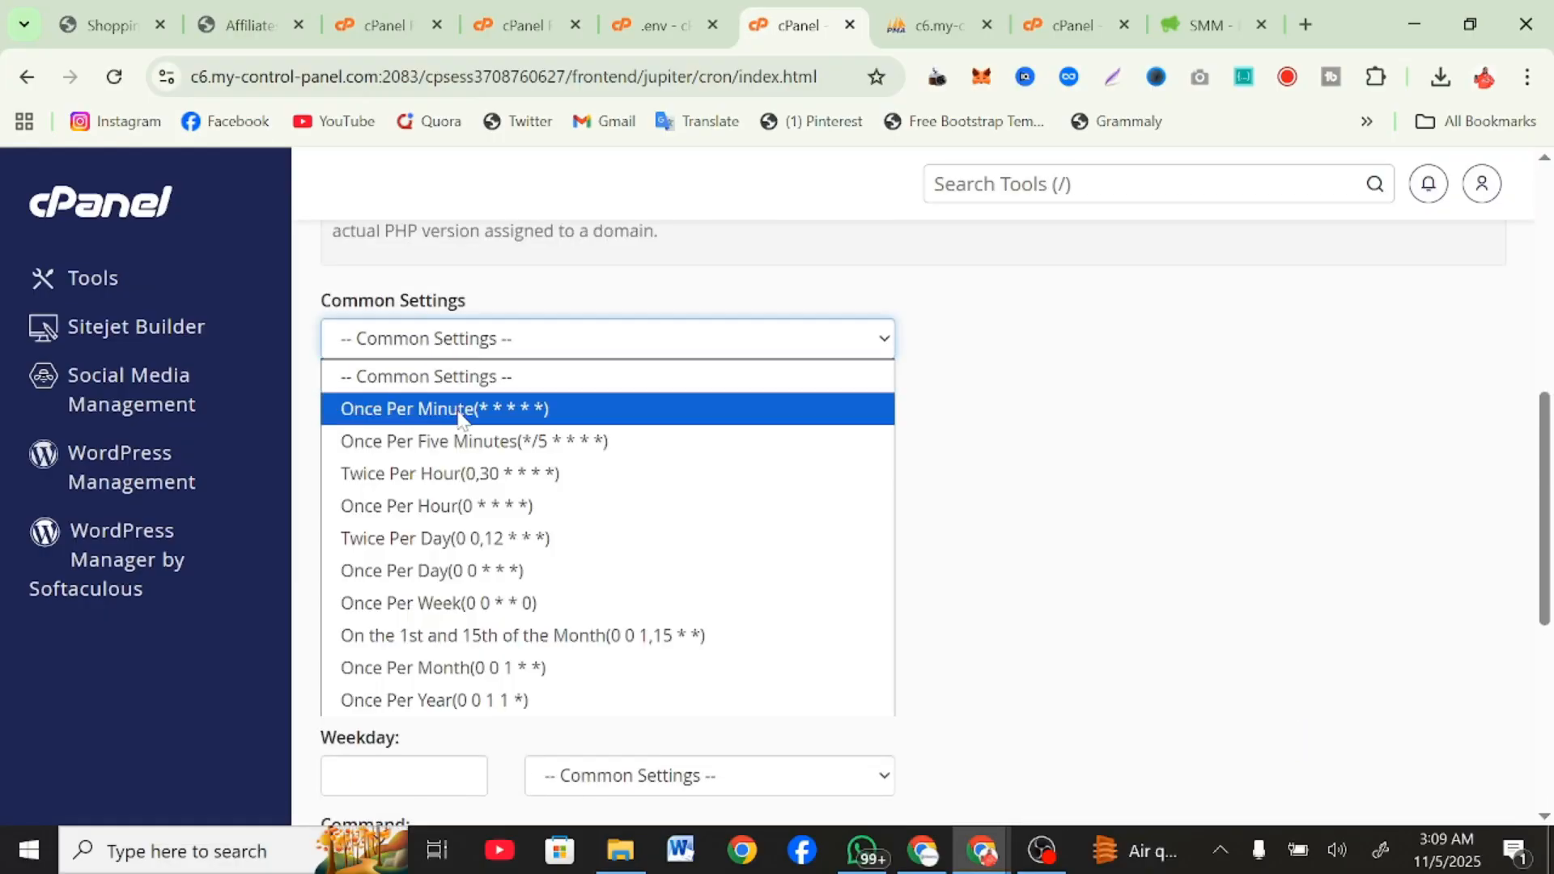
click(410, 407)
scroll(607, 485, down, 4)
click(607, 565)
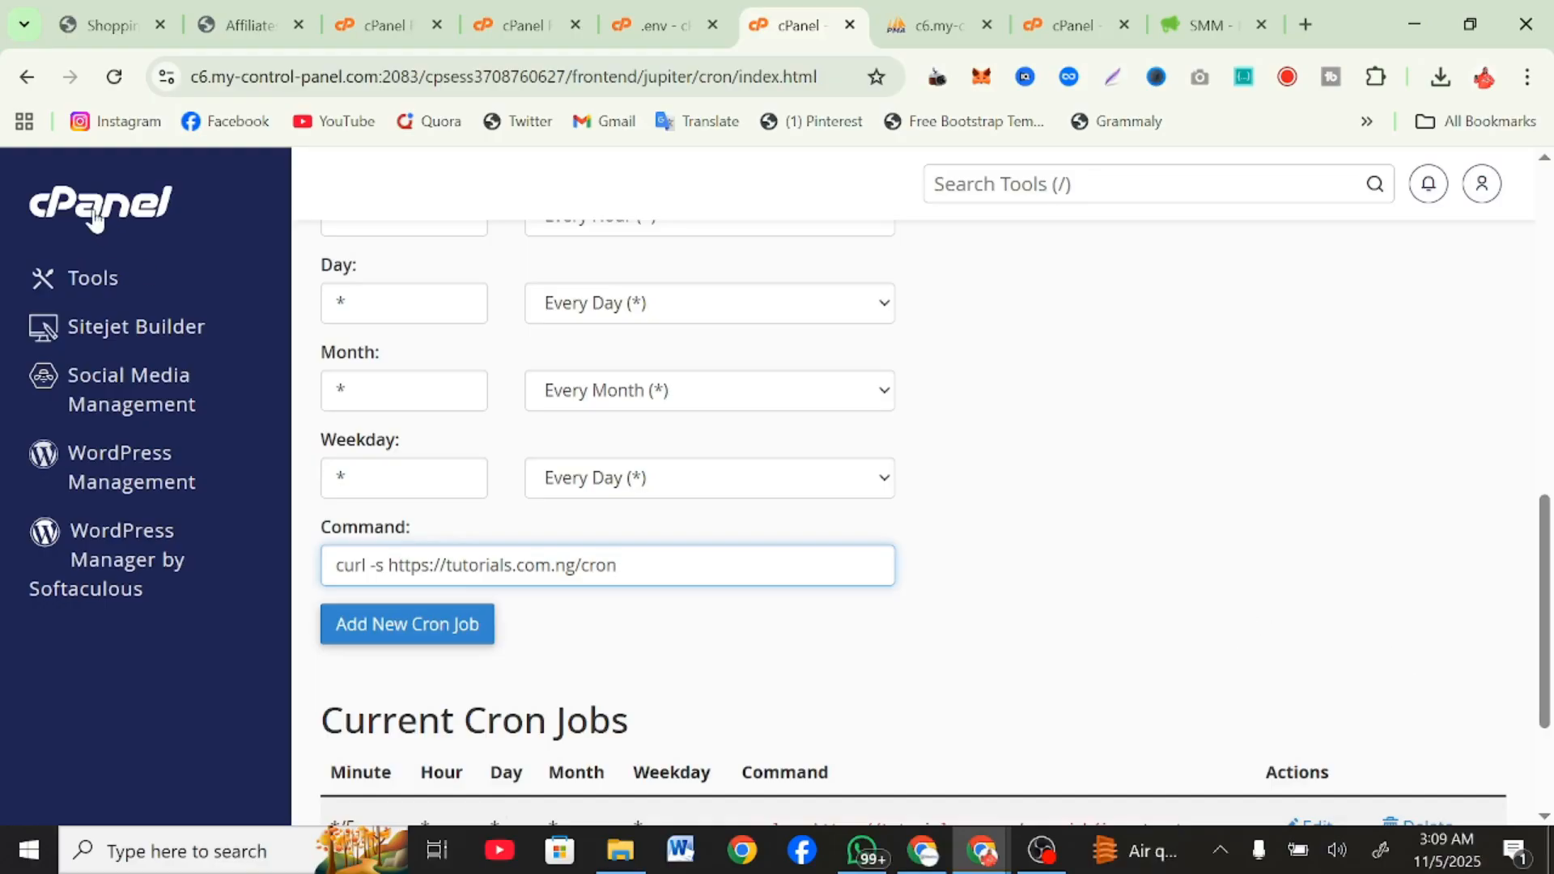
click(29, 77)
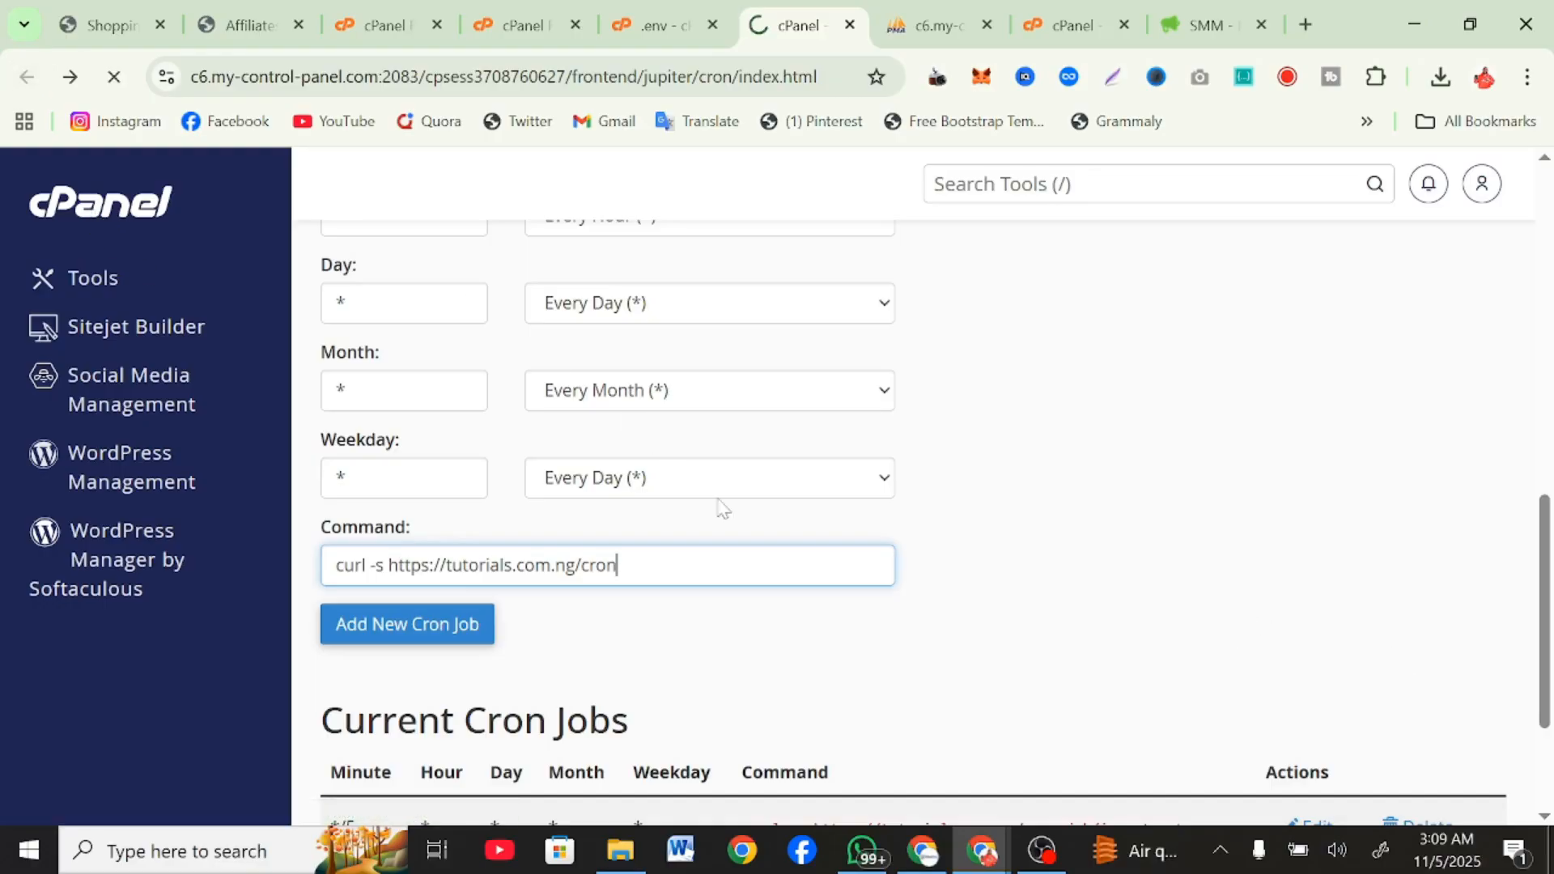
Return to the SMM dashboard window and close the cron job setting instructions.
mouse_move(981, 850)
click(1052, 777)
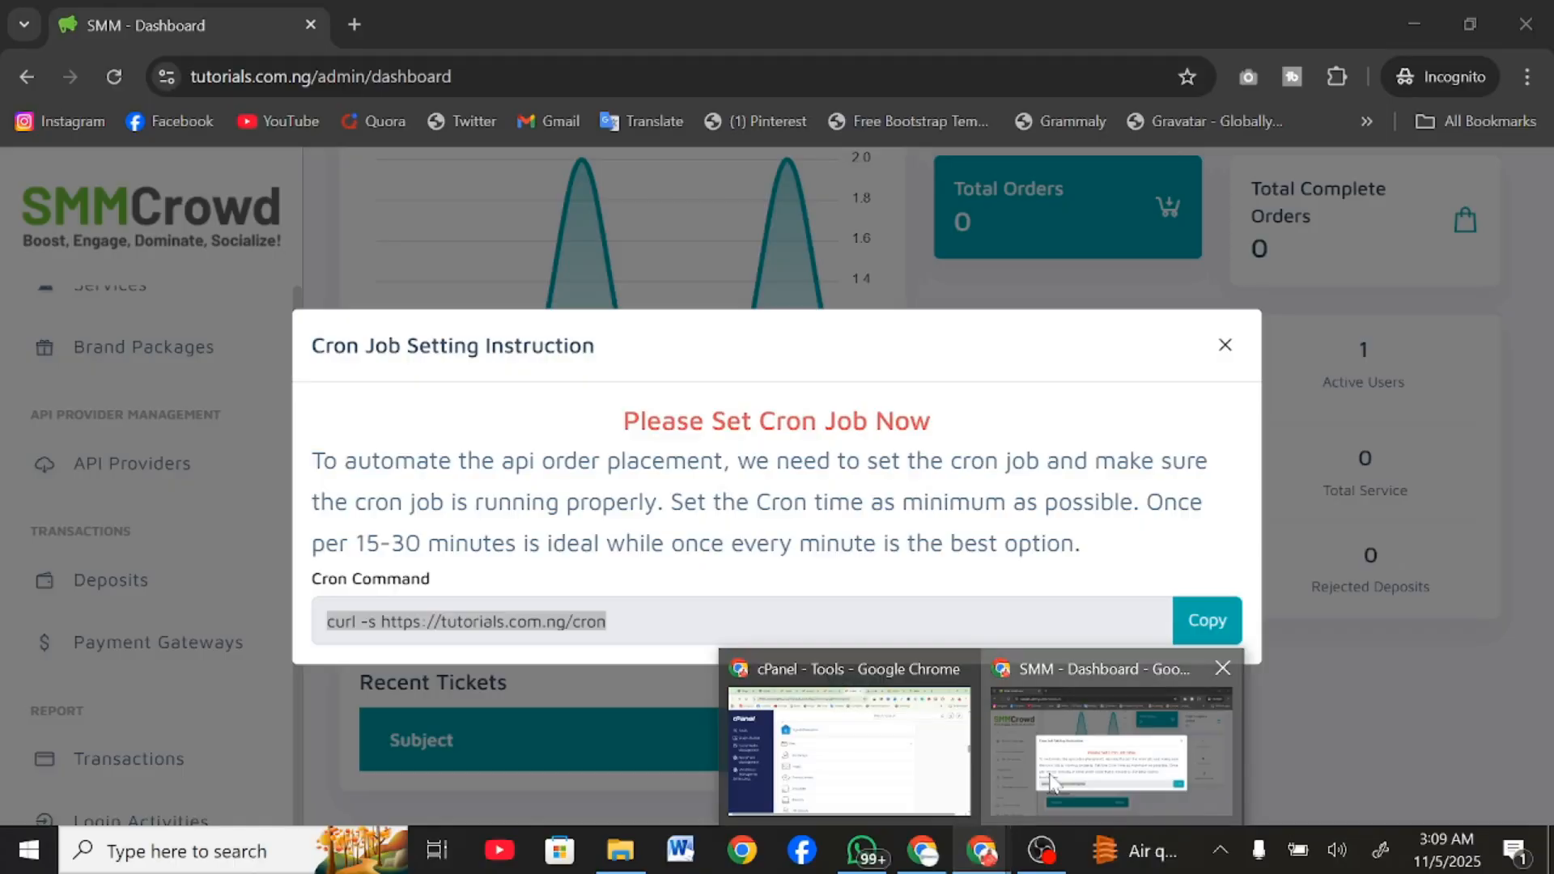
click(1052, 777)
click(1224, 348)
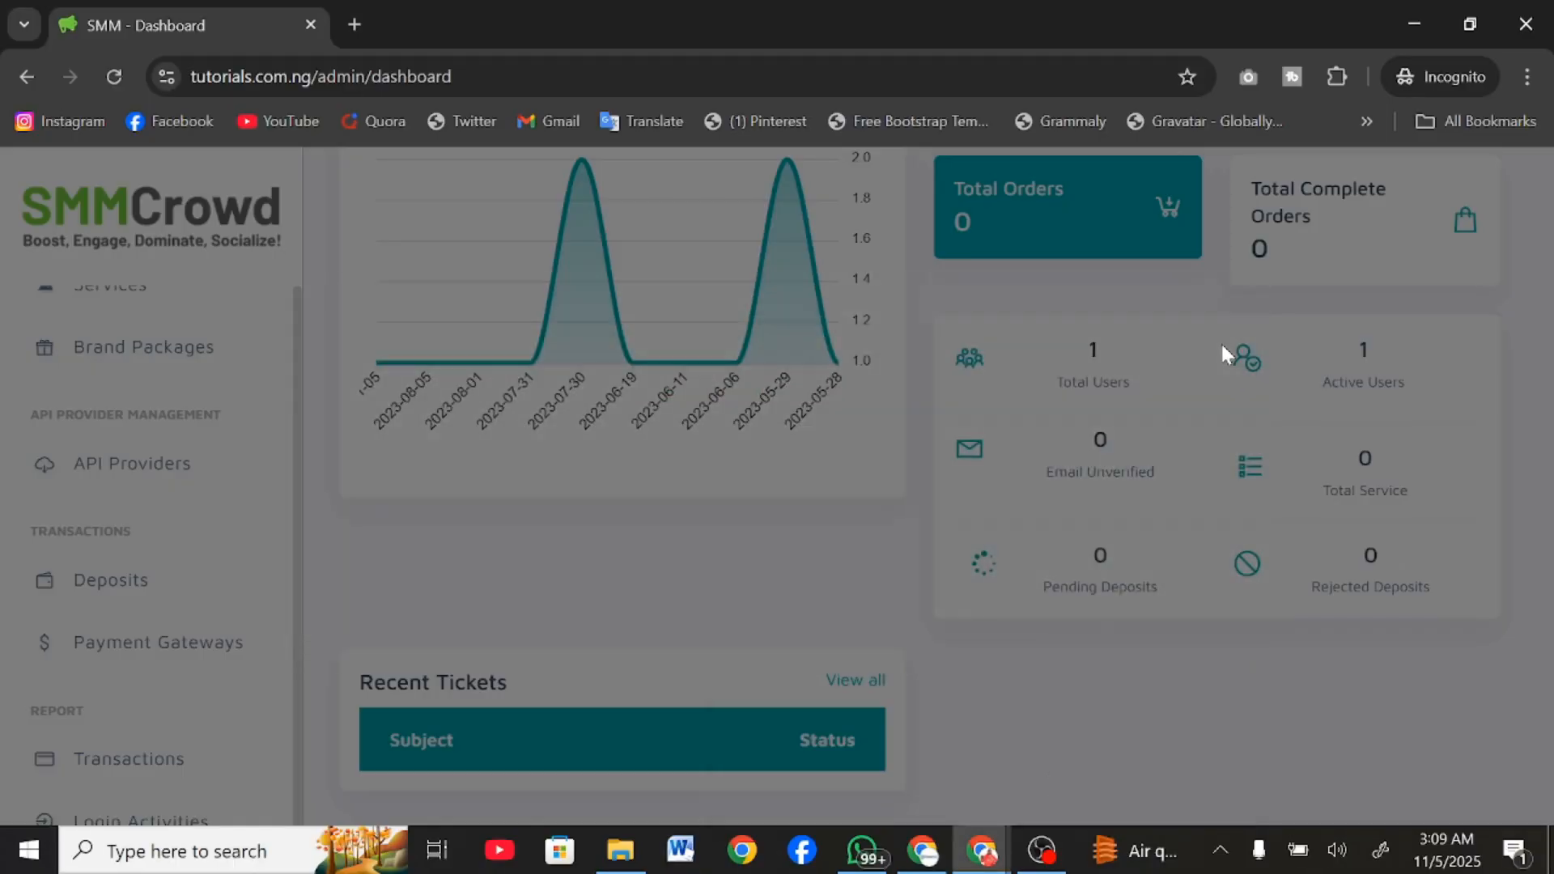
Look over the dashboard and the admin navigation, including the order lists, and open the service categories.
scroll(1221, 348, up, 10)
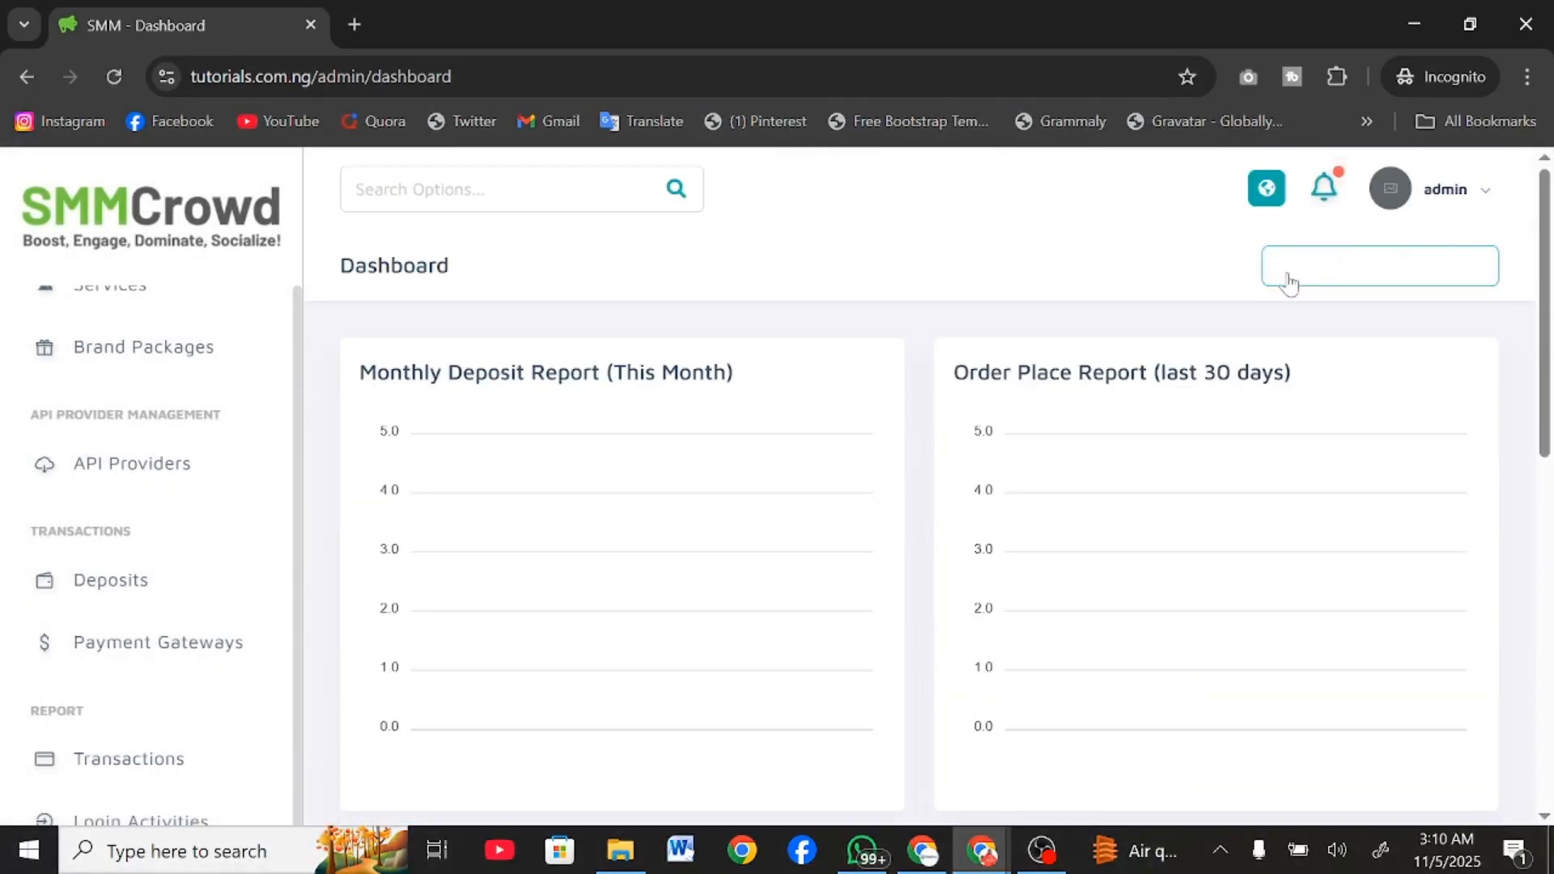
scroll(15, 795, up, 6)
scroll(14, 795, down, 5)
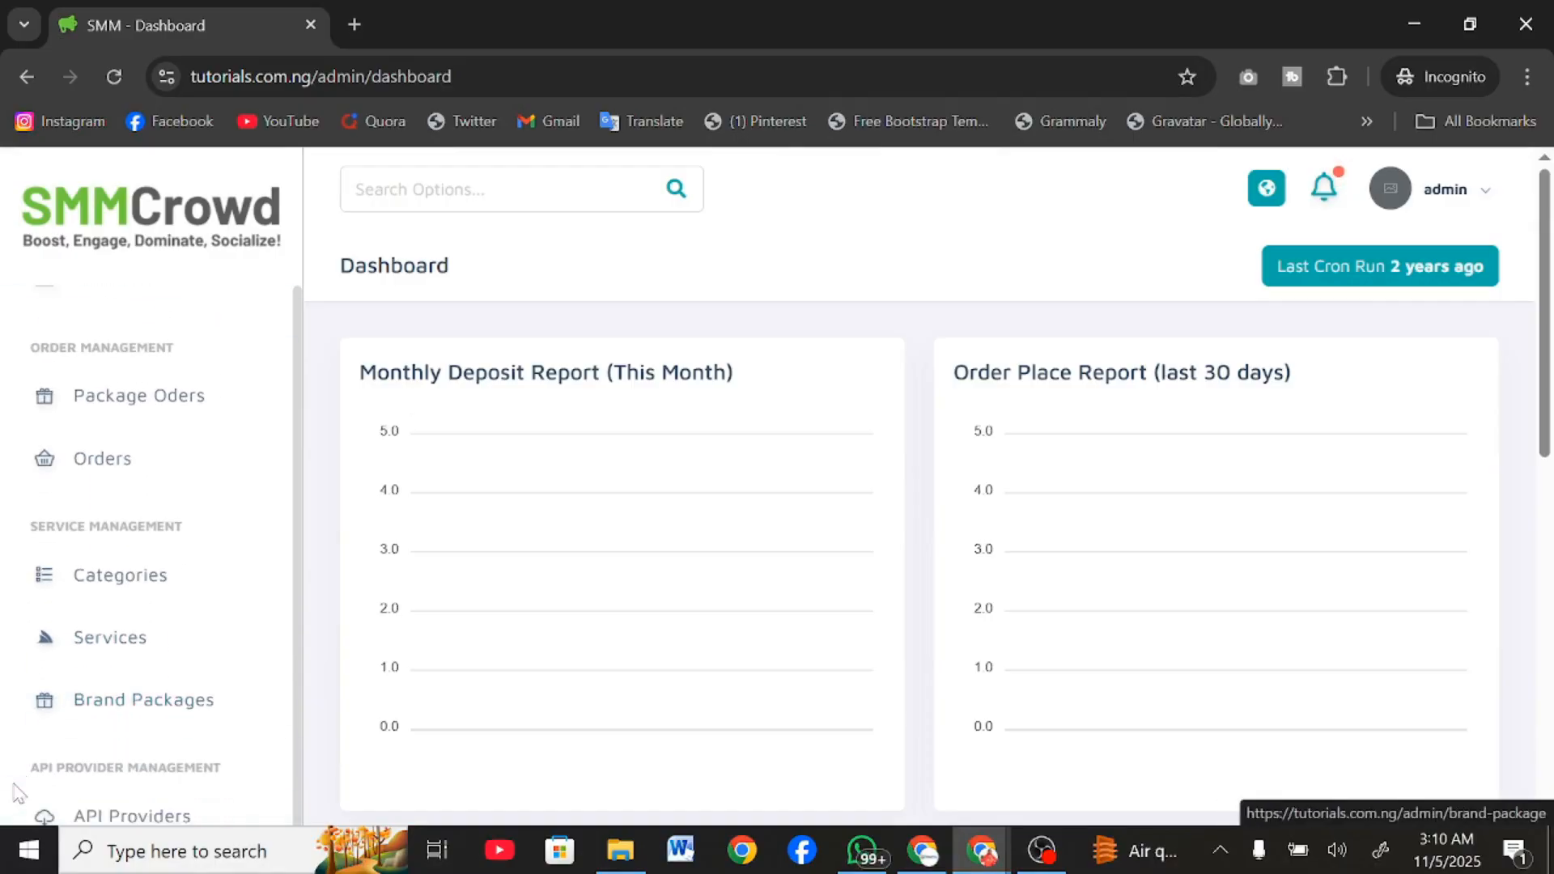
scroll(14, 796, up, 4)
scroll(15, 795, up, 1)
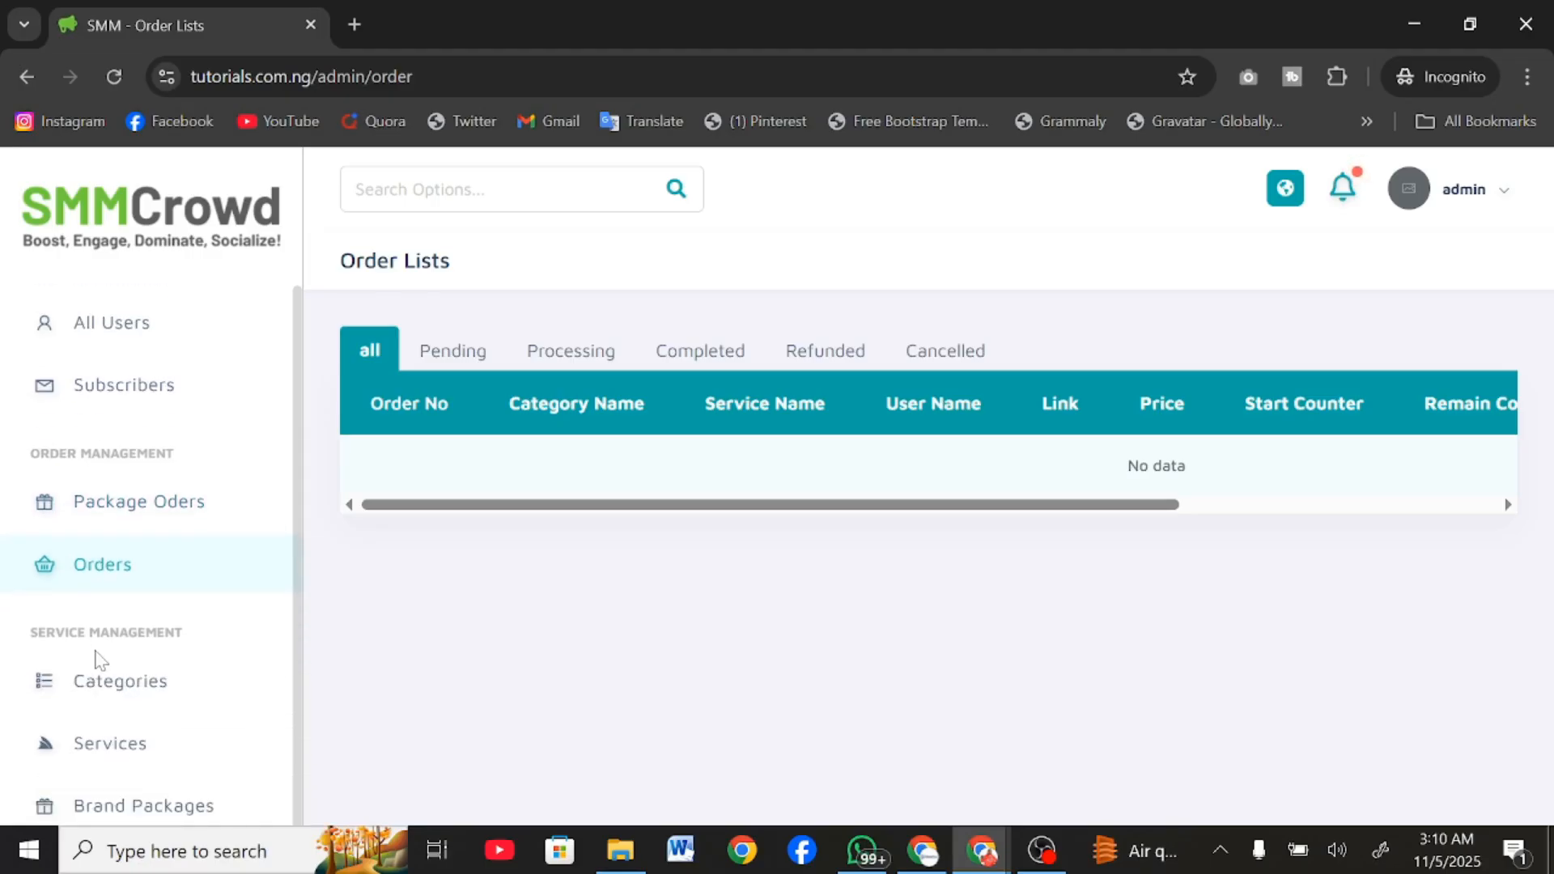
click(114, 685)
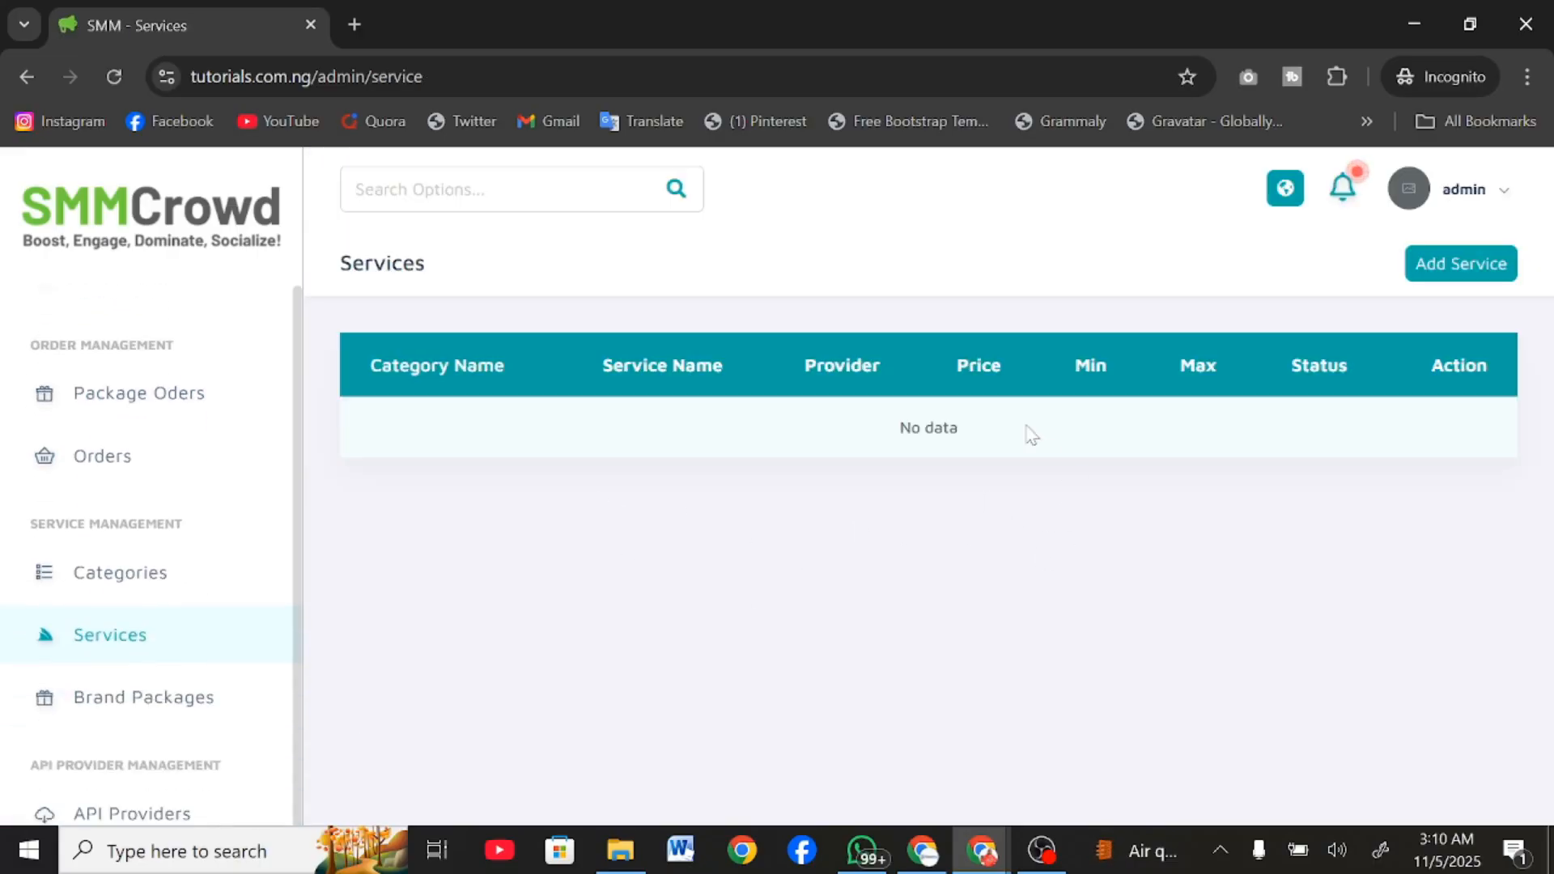
Open the form for adding a service, choose MomoSMM as the API source, and view its selectable services.
click(1470, 265)
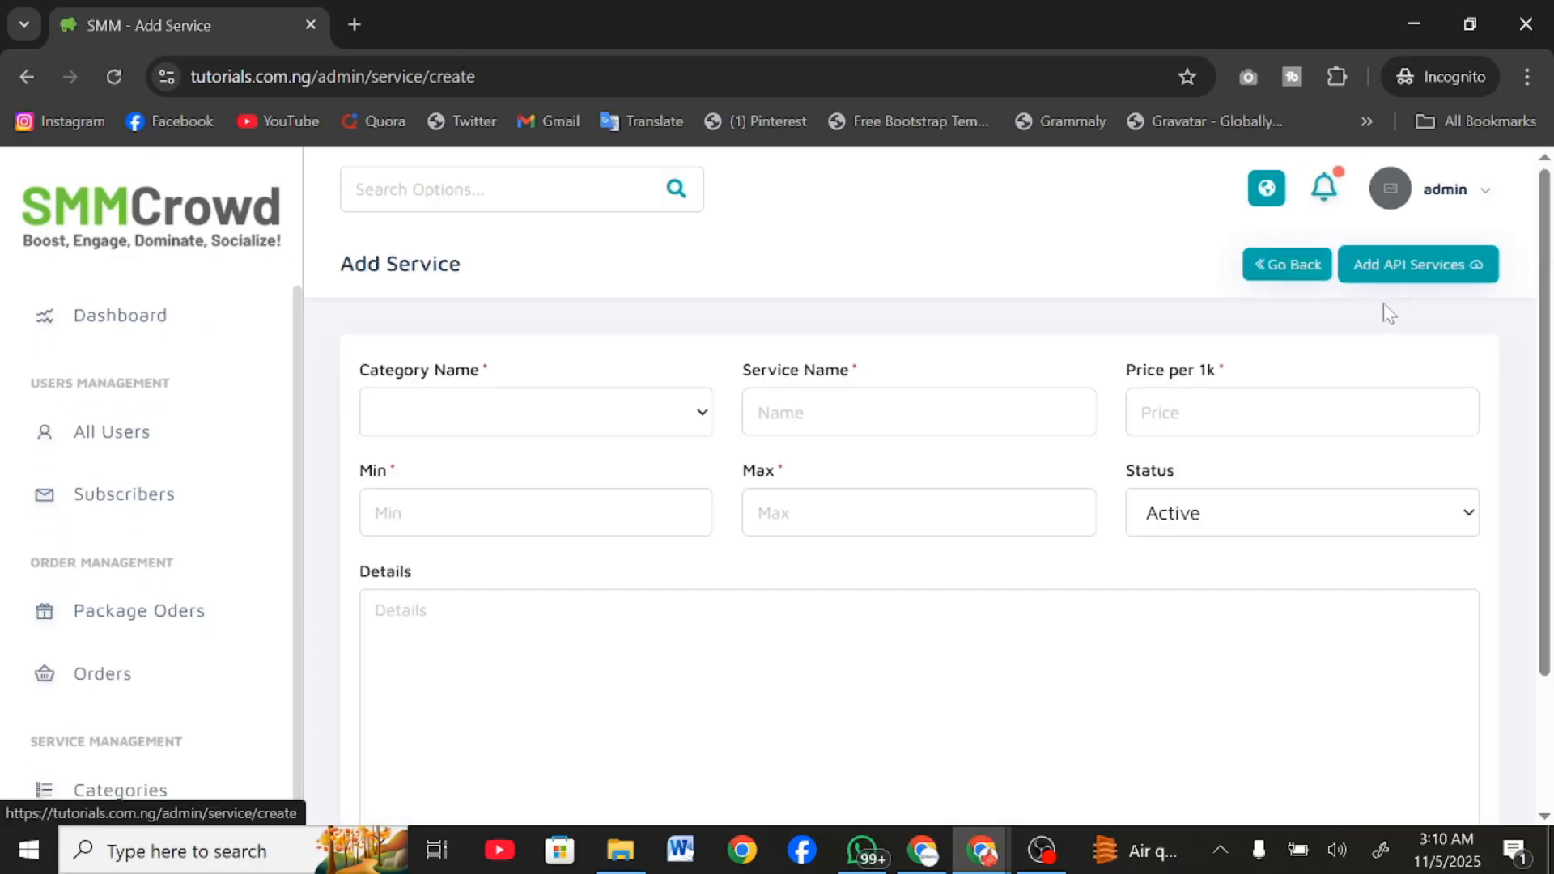
click(1400, 272)
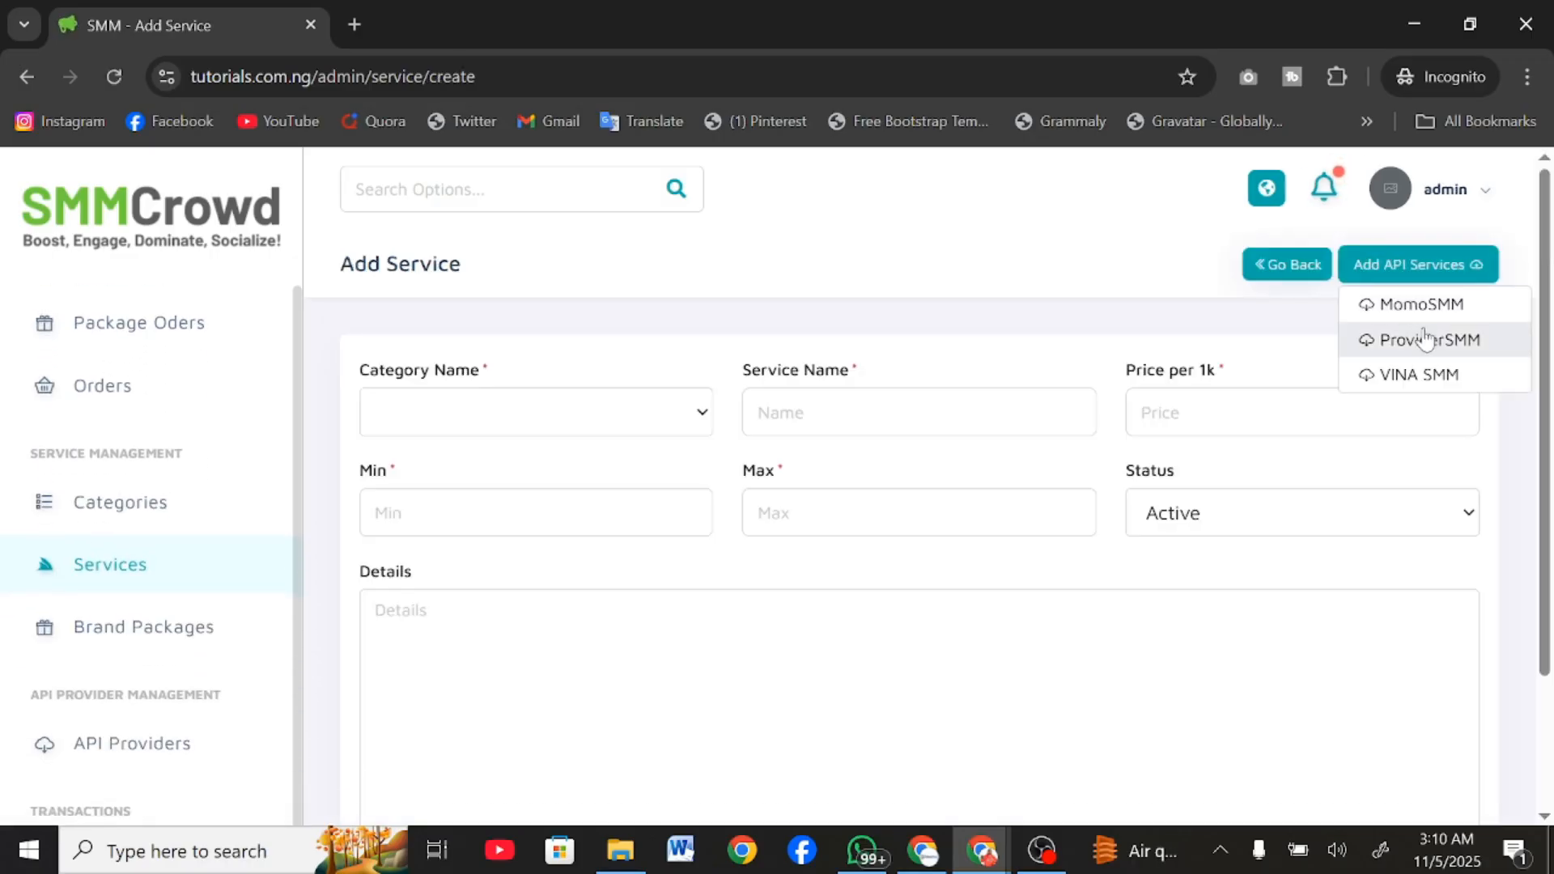
click(1403, 322)
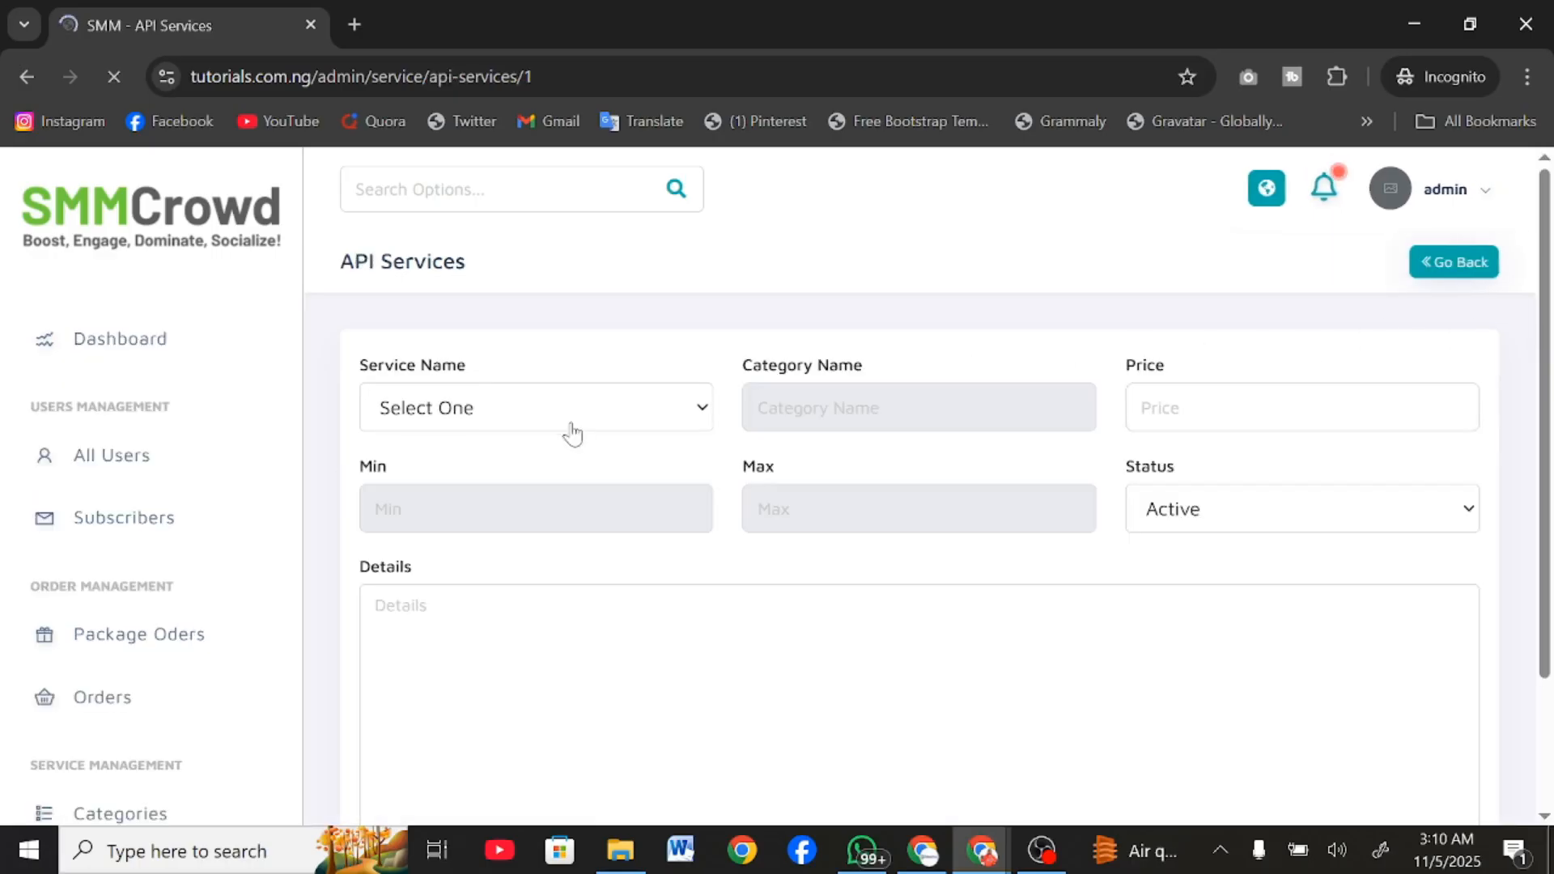
click(569, 425)
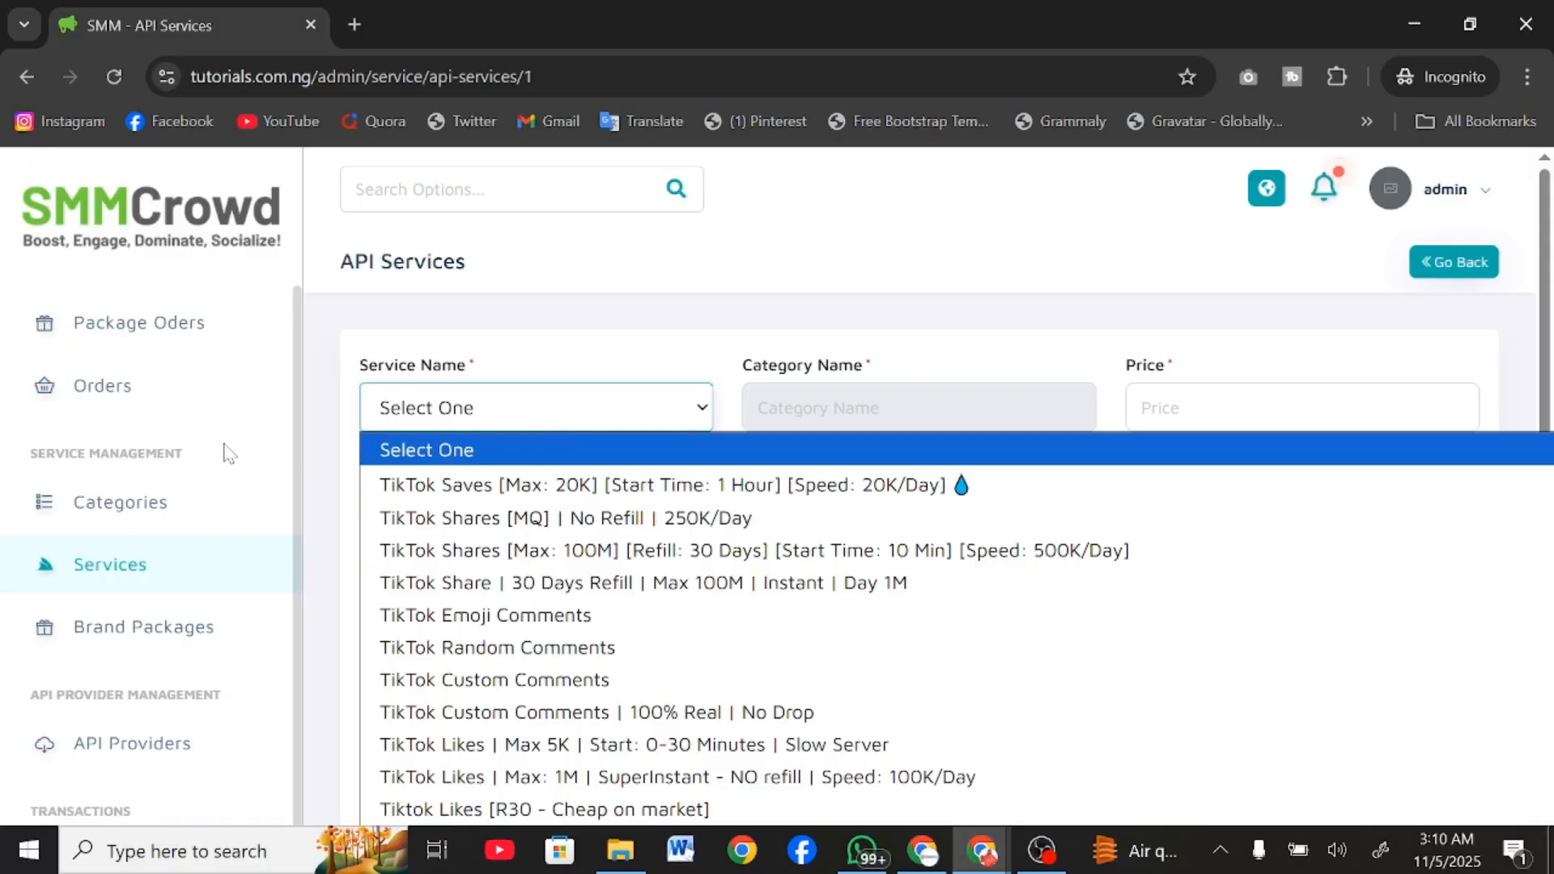
Open the API Providers list to view the configured providers.
scroll(229, 453, up, 3)
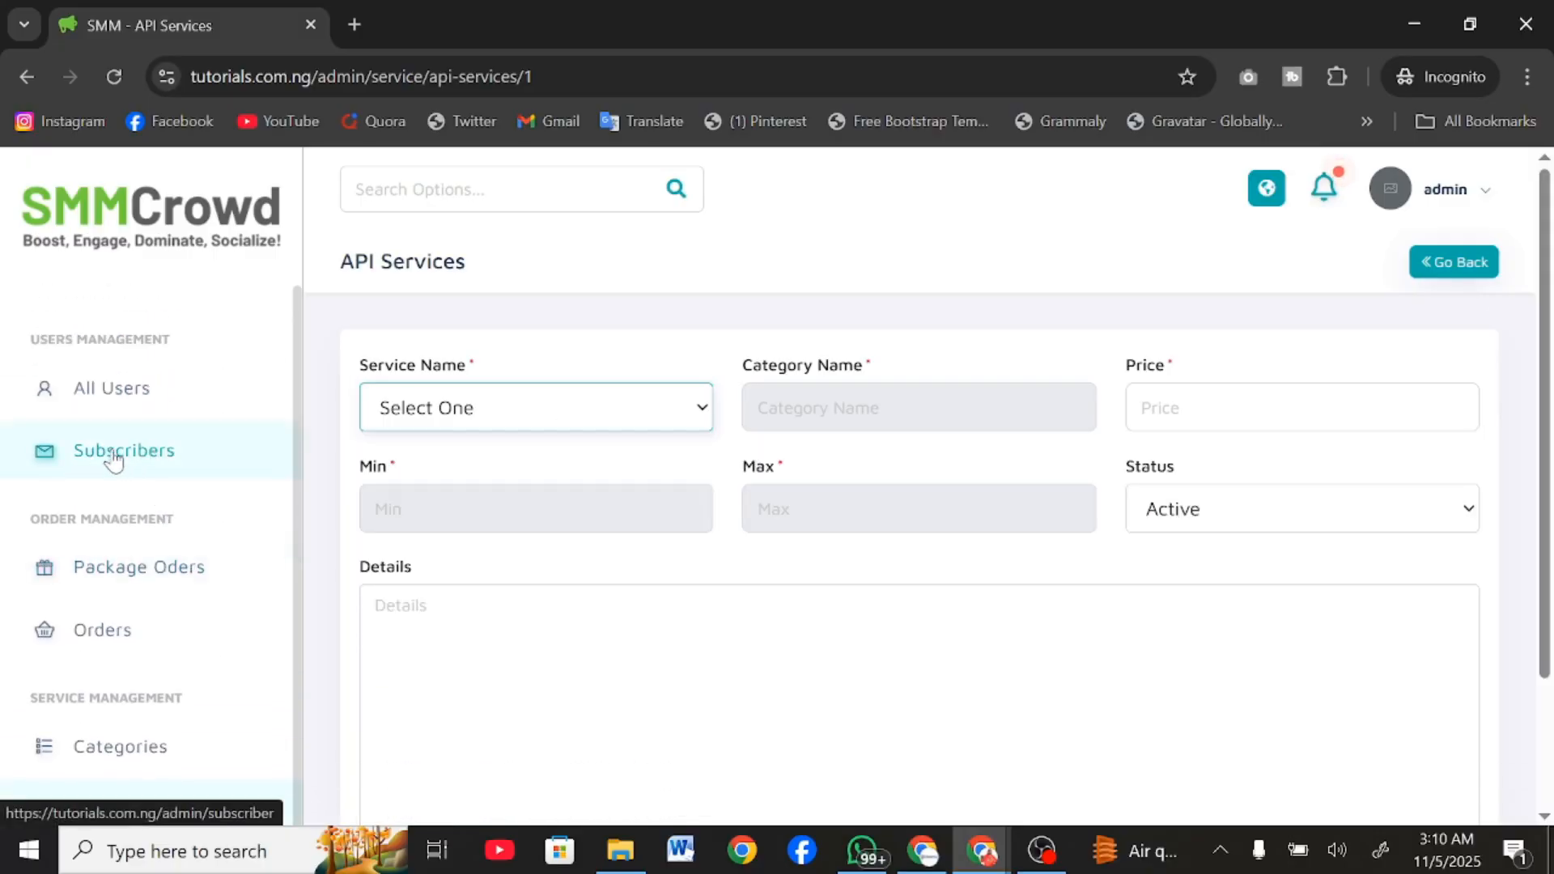
scroll(113, 454, down, 7)
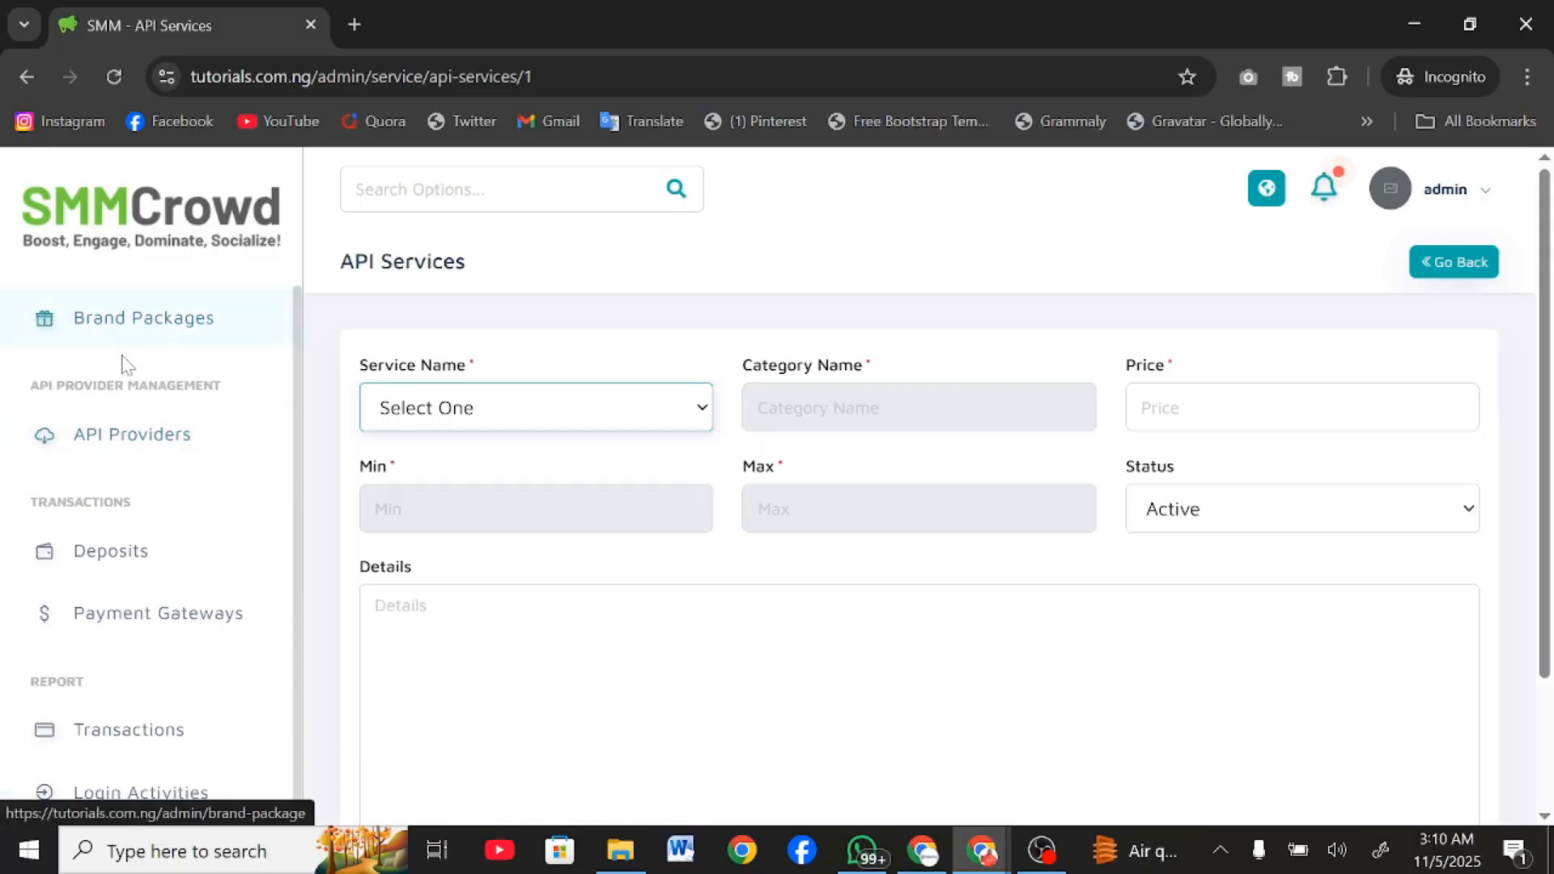
click(168, 439)
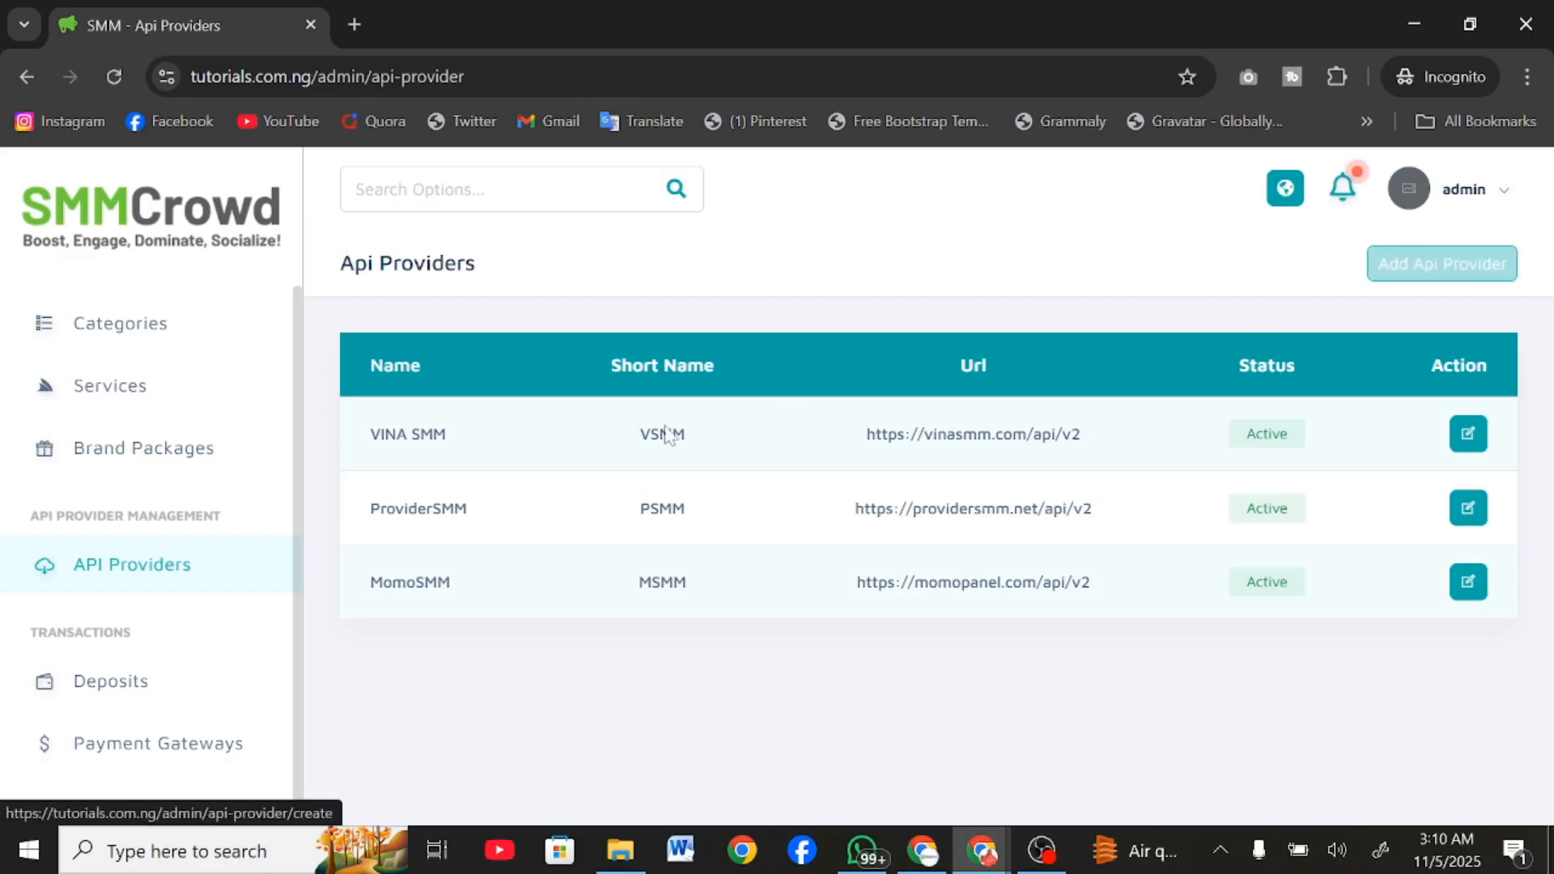
Examine the automatic payment gateways and the remaining admin sections, down to content management and general settings.
scroll(173, 571, up, 3)
scroll(111, 620, down, 4)
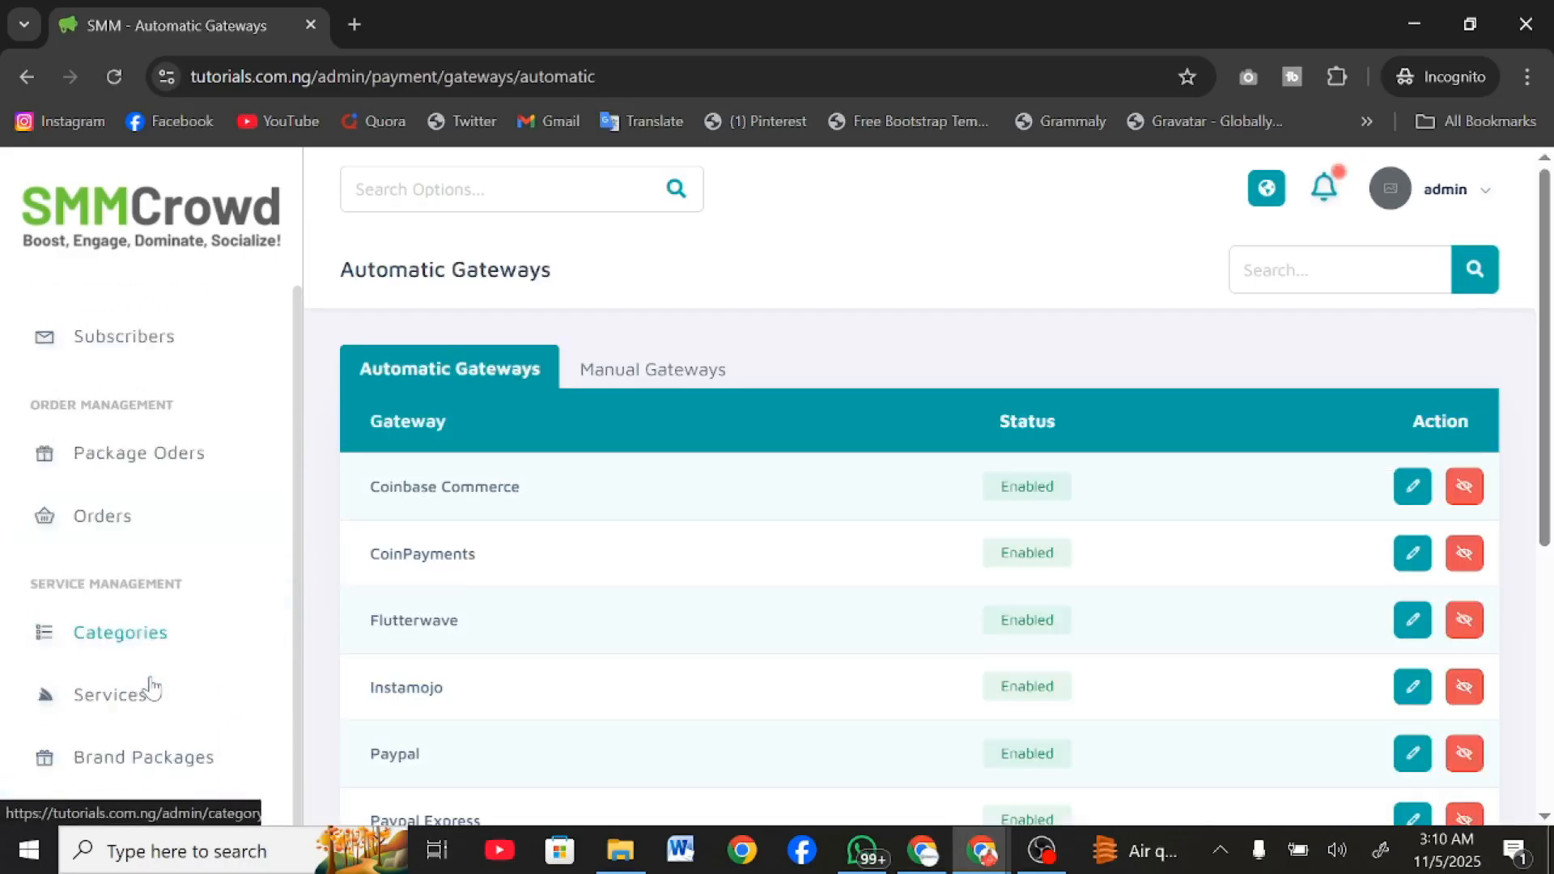
scroll(643, 665, down, 5)
scroll(647, 665, down, 1)
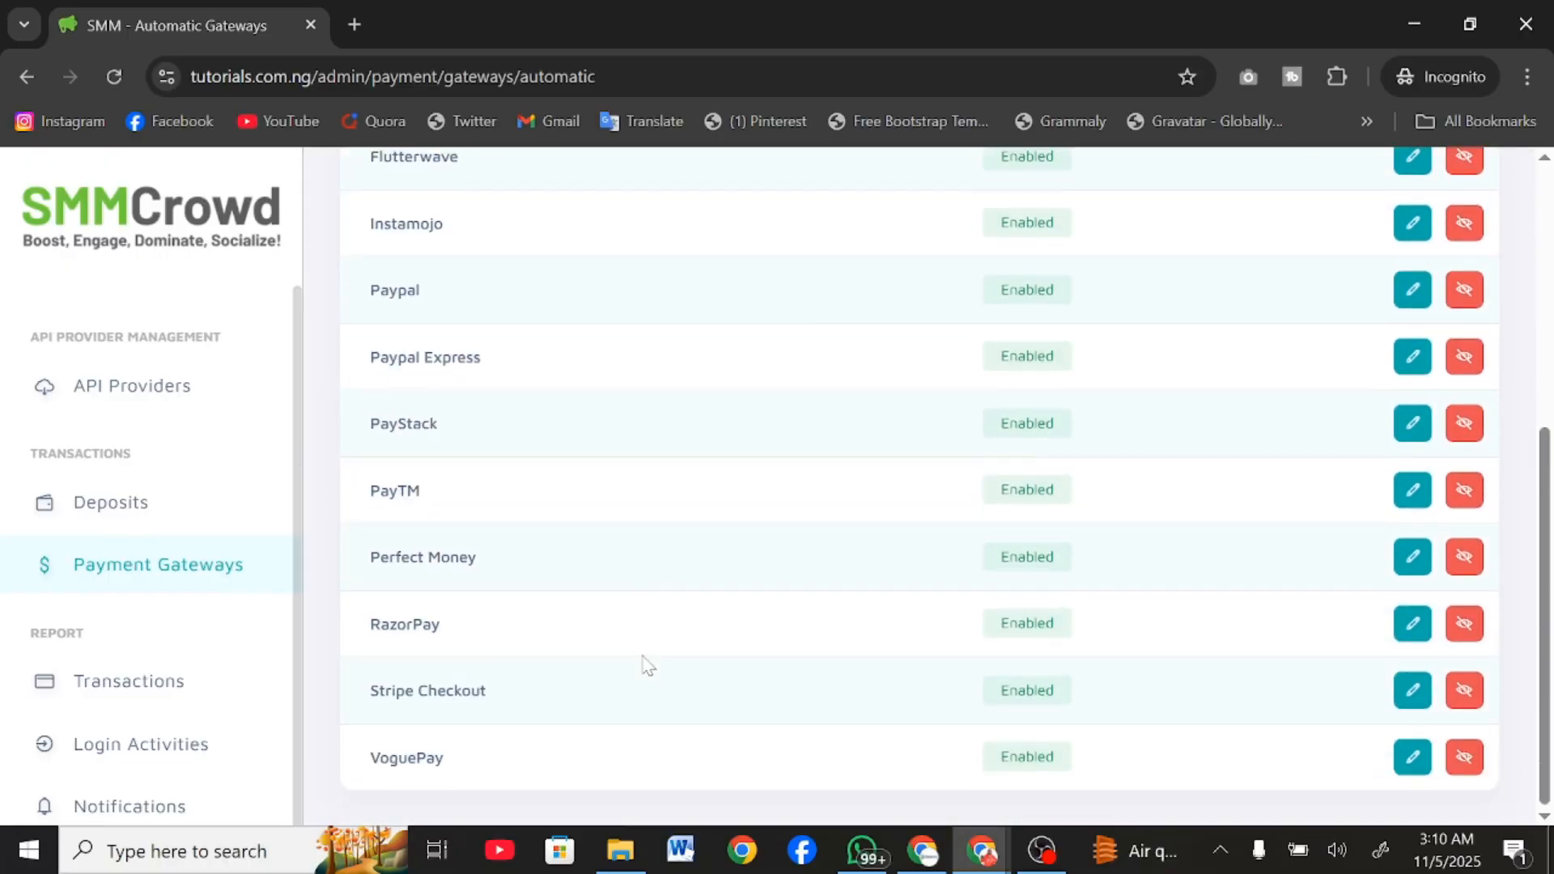
scroll(198, 732, up, 7)
scroll(146, 543, down, 5)
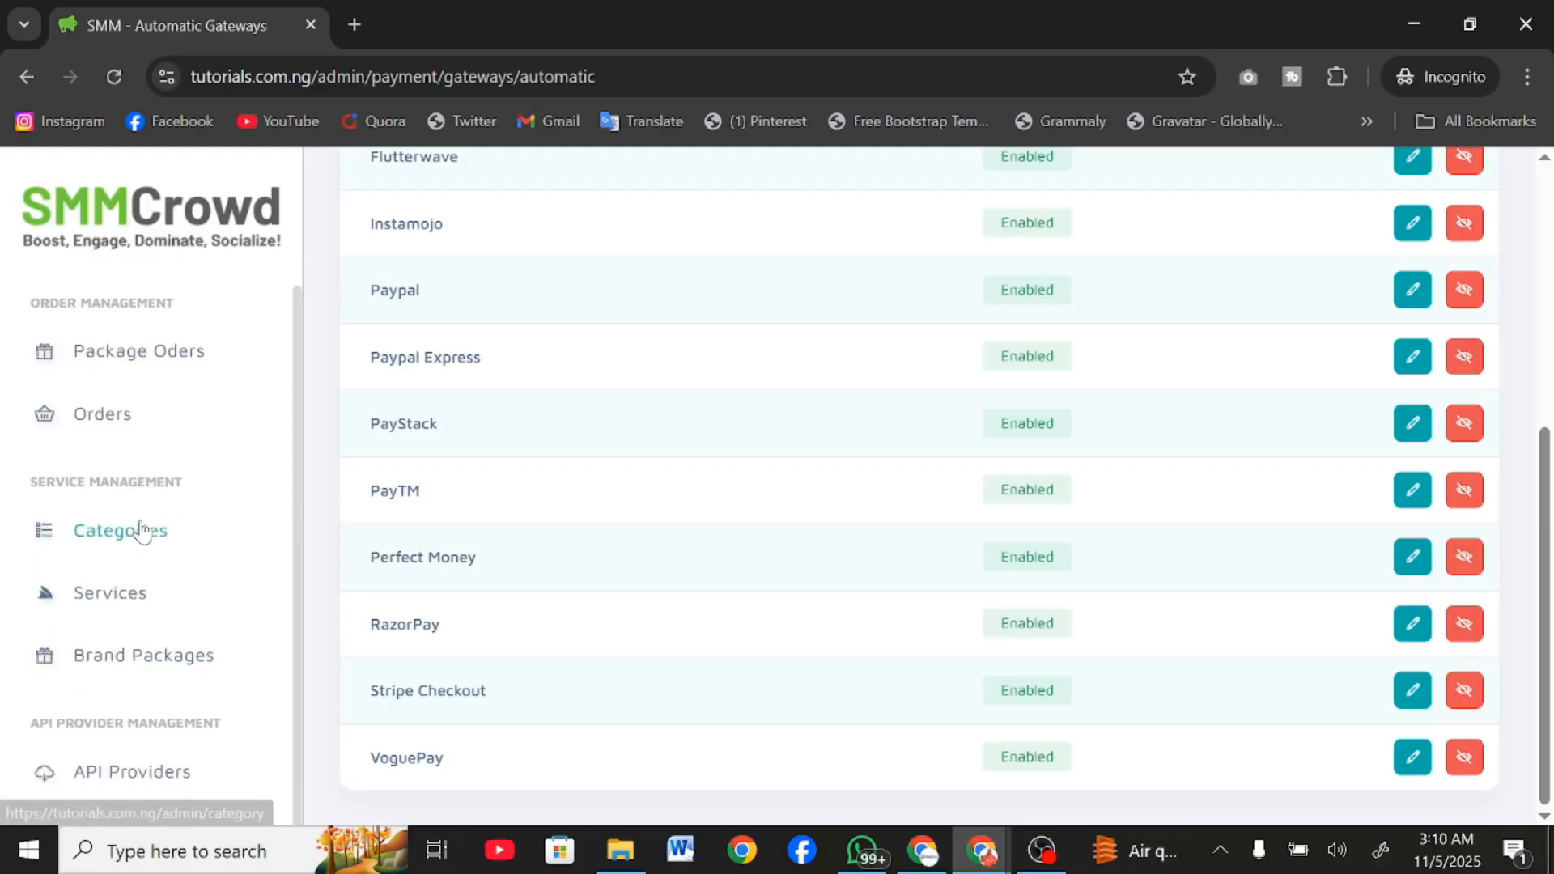
scroll(141, 530, down, 10)
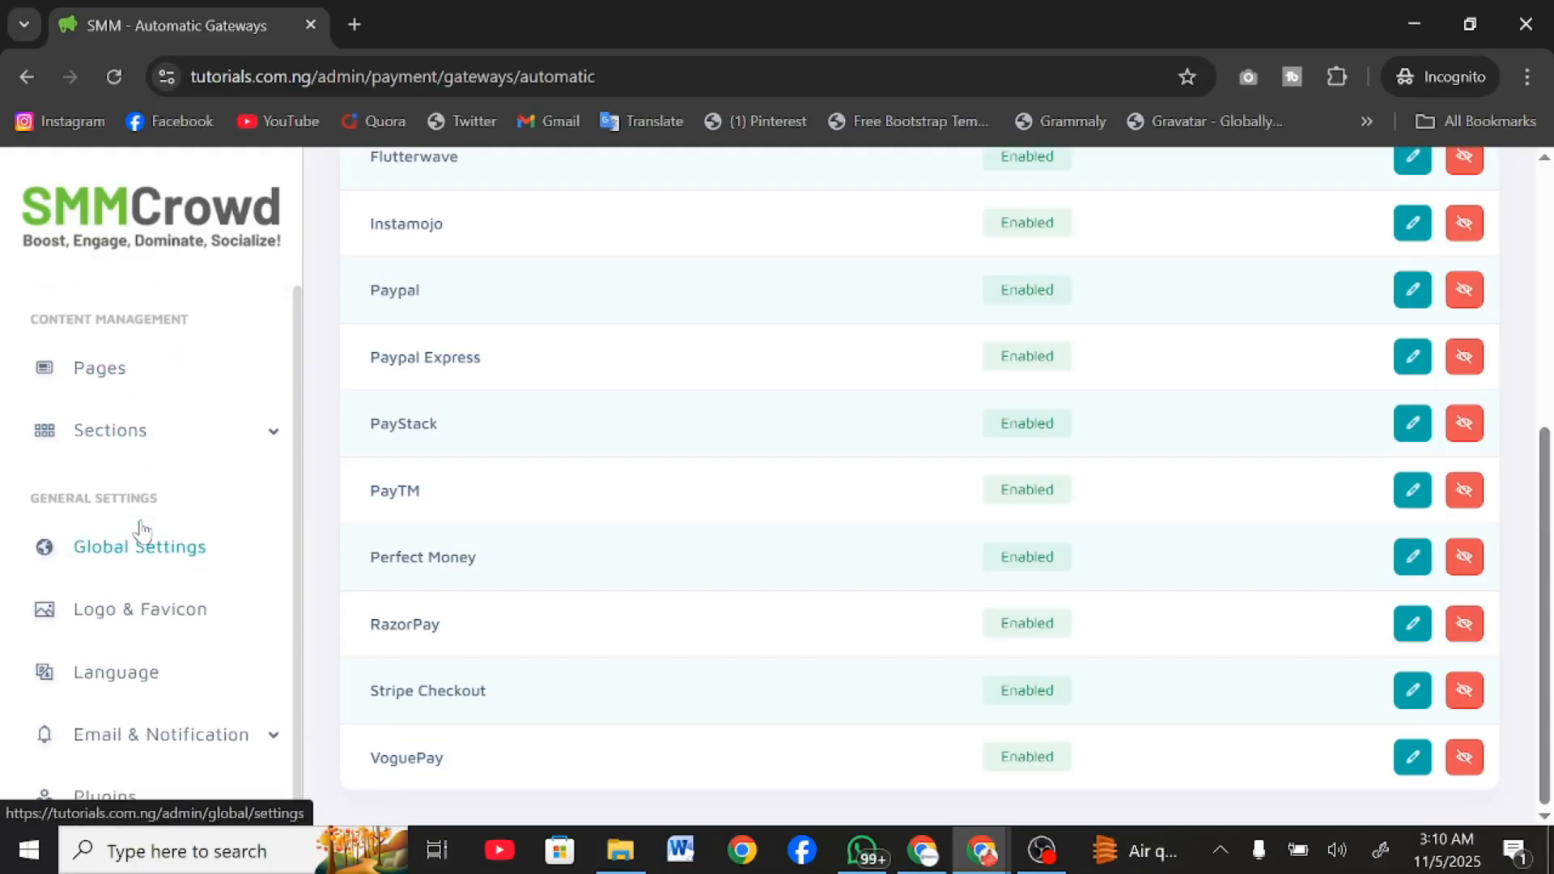
Look over the frontend content sections available for editing and open the Global Settings.
click(122, 392)
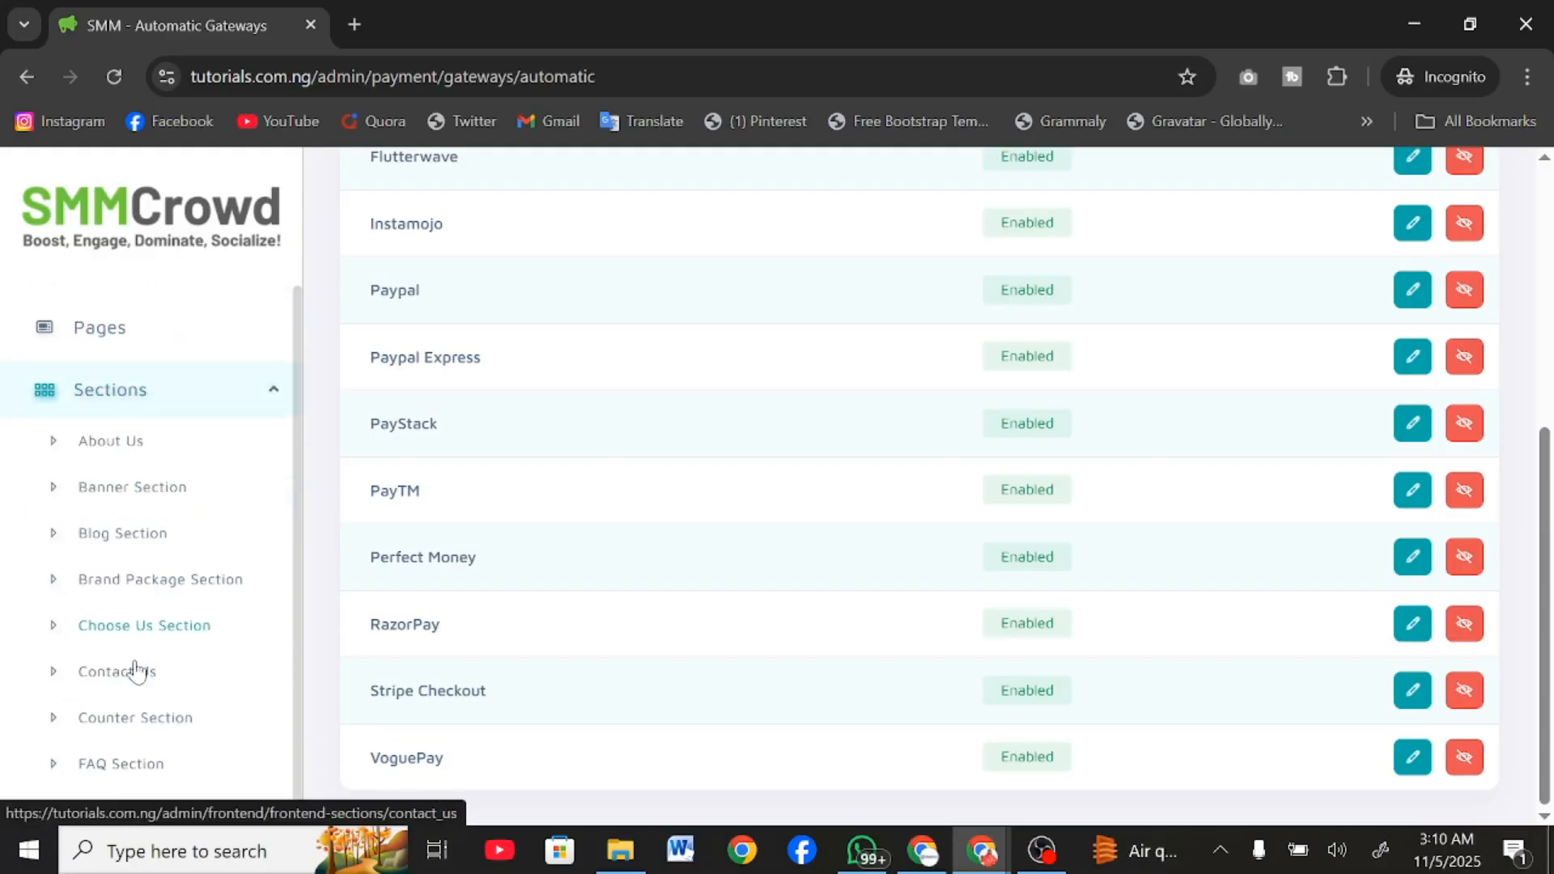
scroll(134, 670, down, 8)
scroll(136, 674, down, 3)
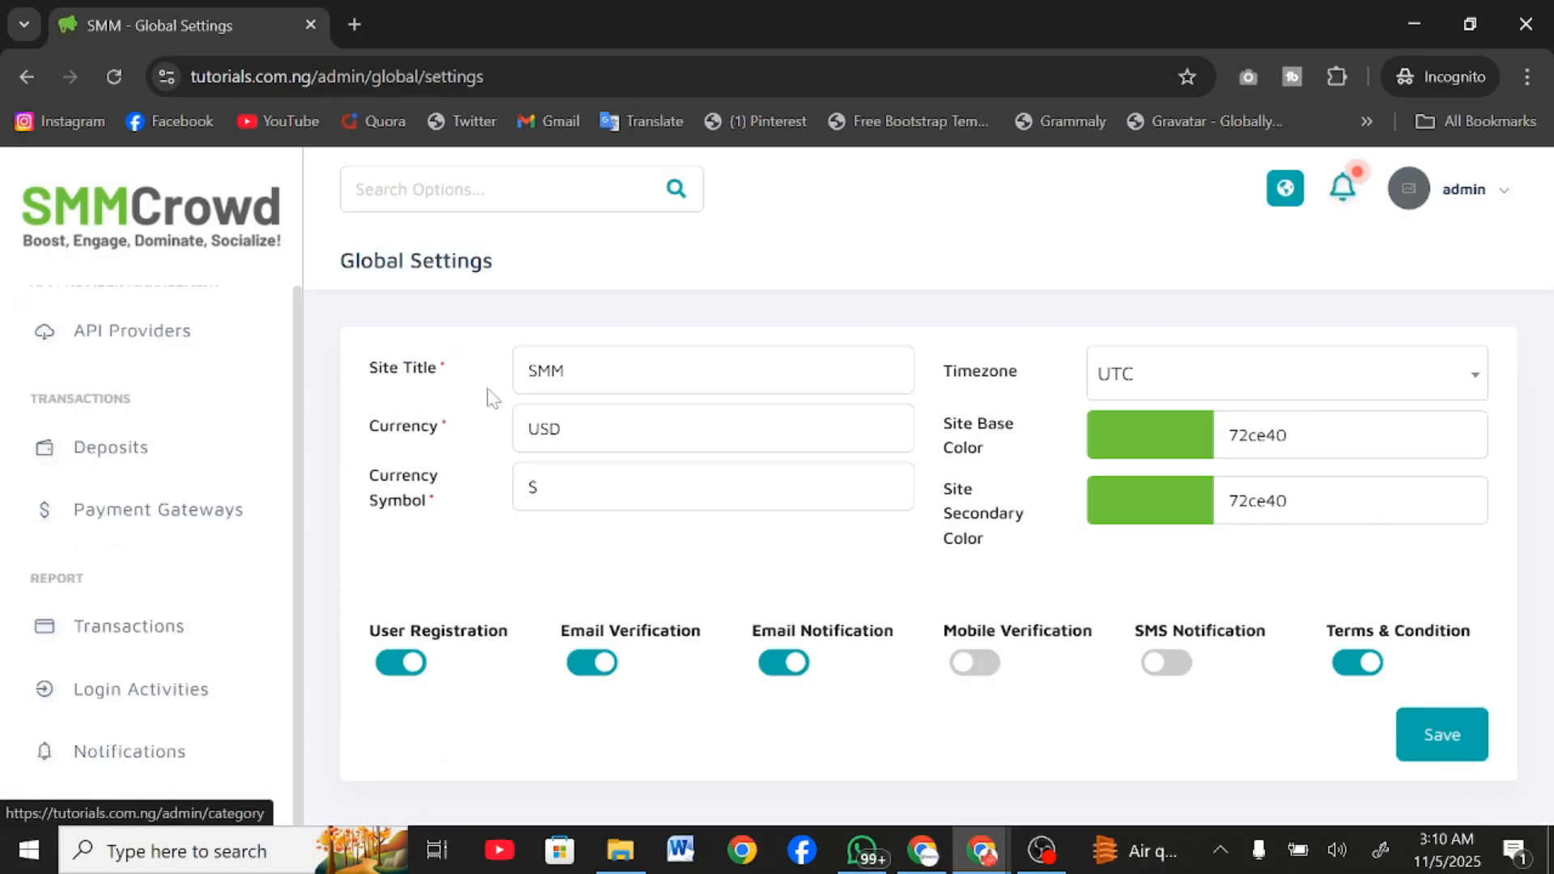
Switch off Email Verification and Email Notification in the Global Settings.
key(Tab)
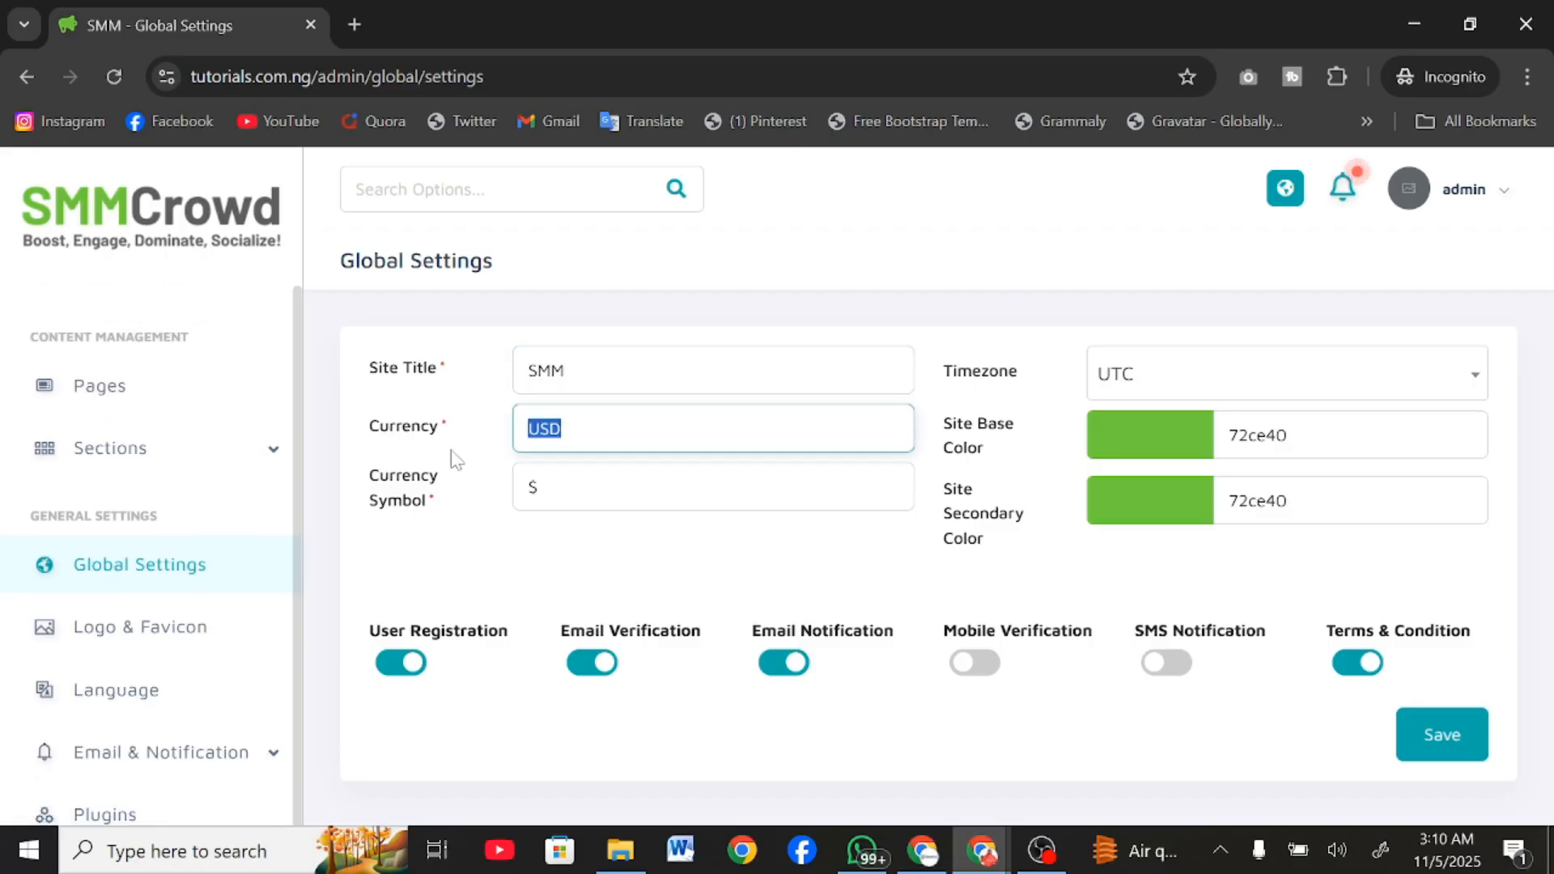
key(Tab)
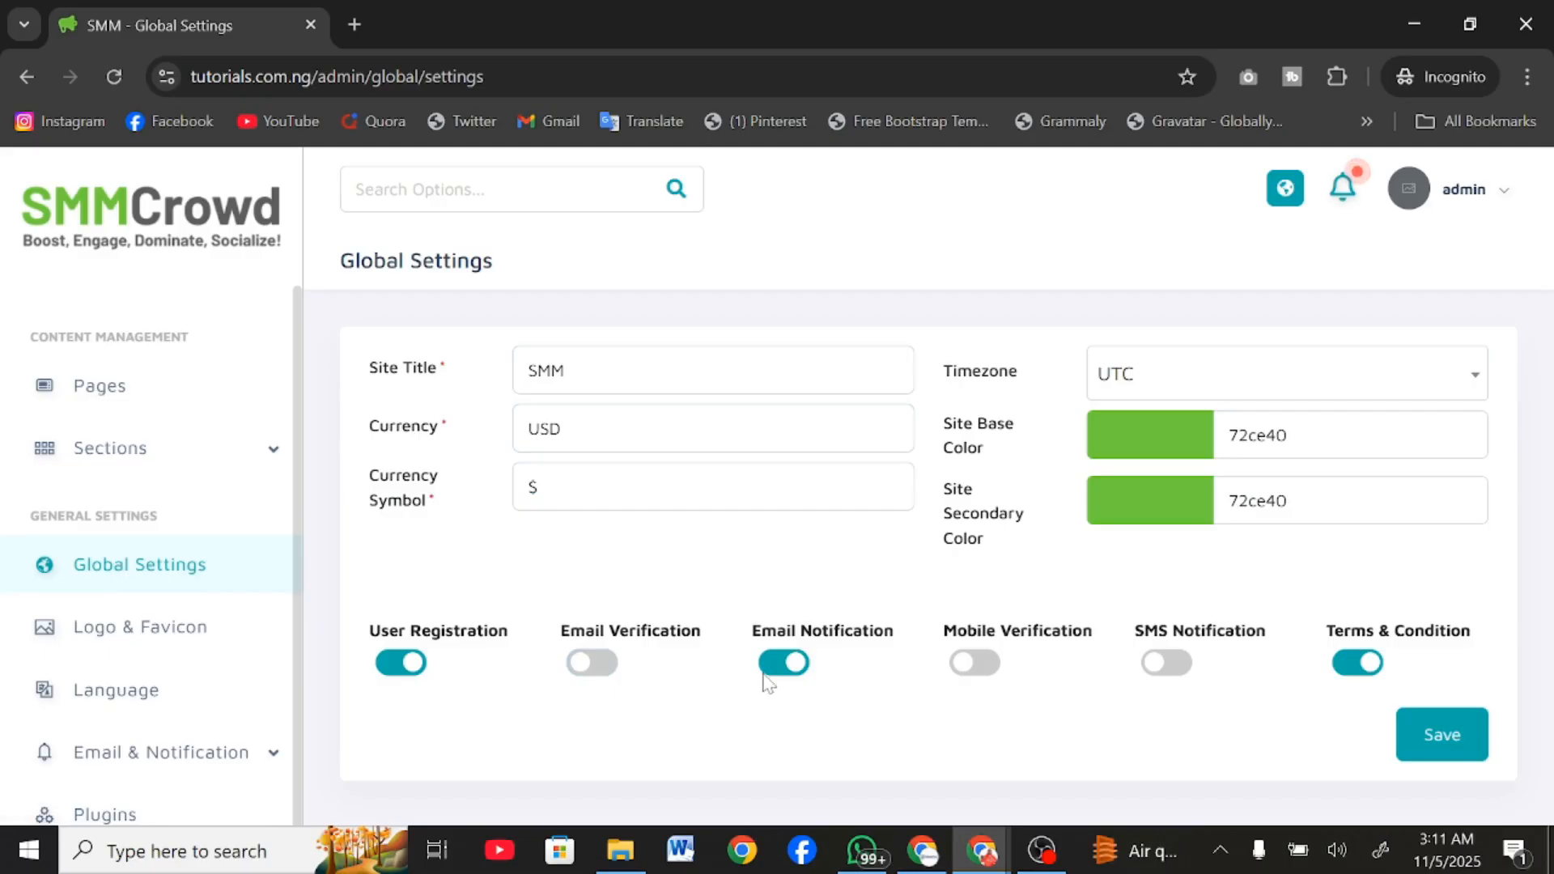
scroll(97, 671, up, 12)
scroll(98, 672, down, 10)
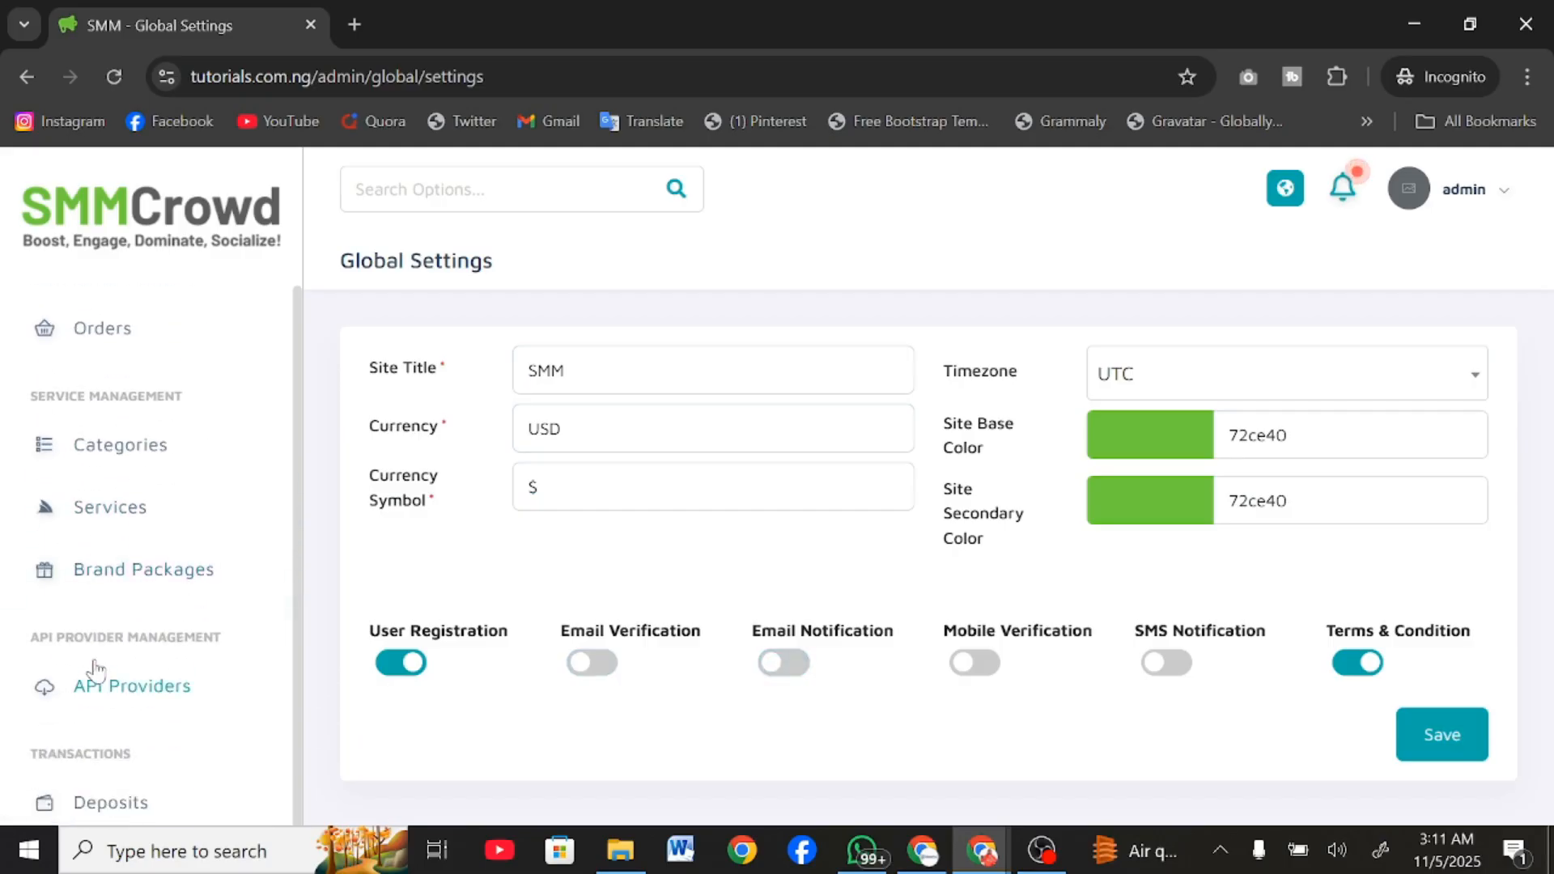
Look over the remaining general settings, including the template and configuration entries under Email & Notification.
scroll(97, 671, down, 5)
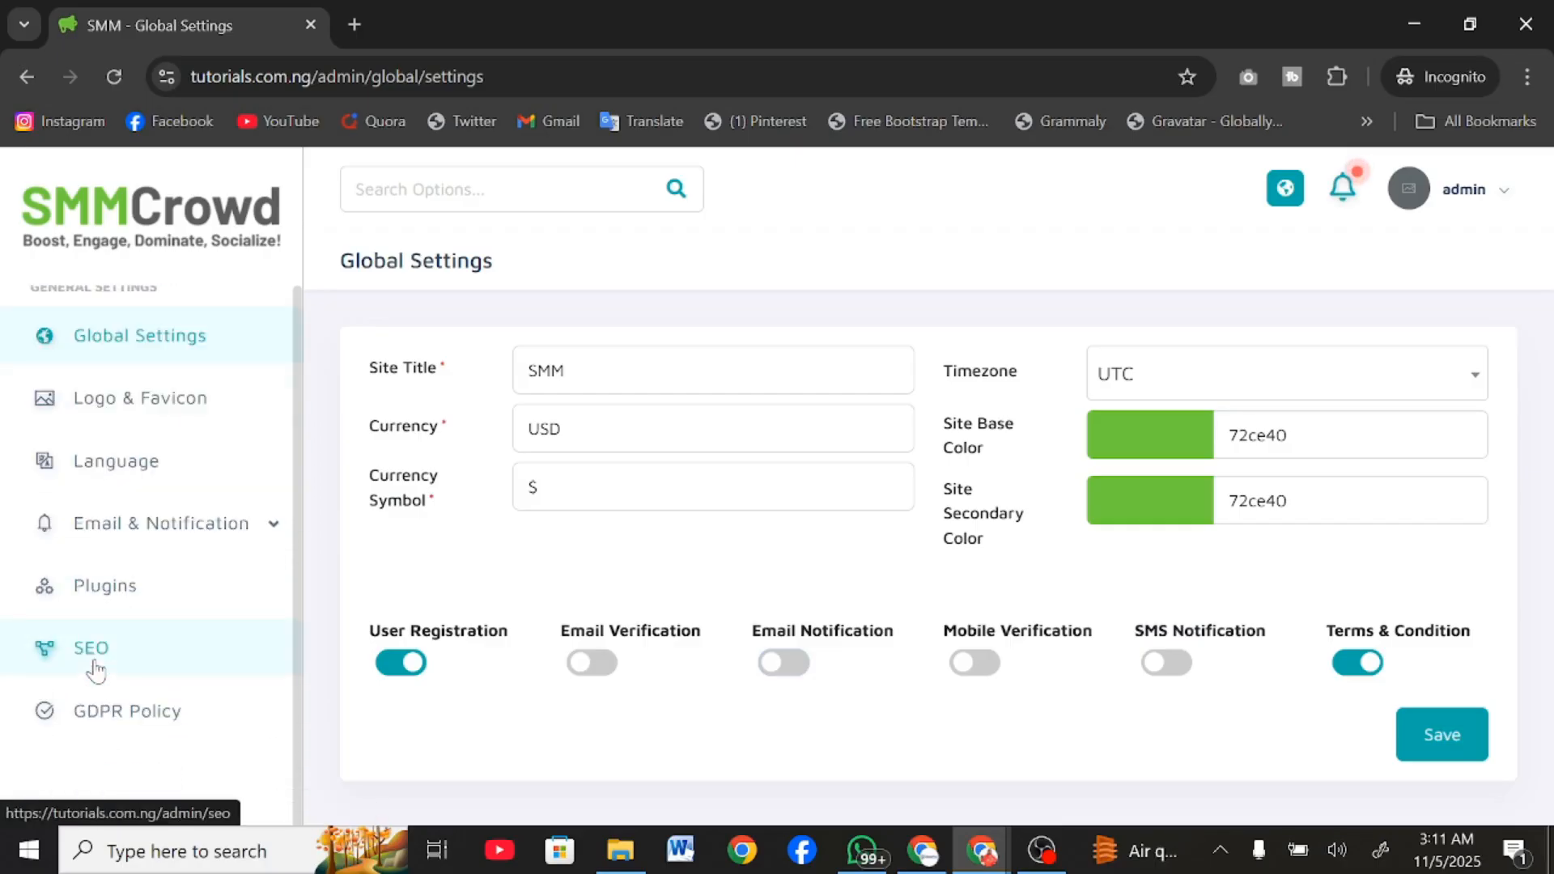
click(94, 550)
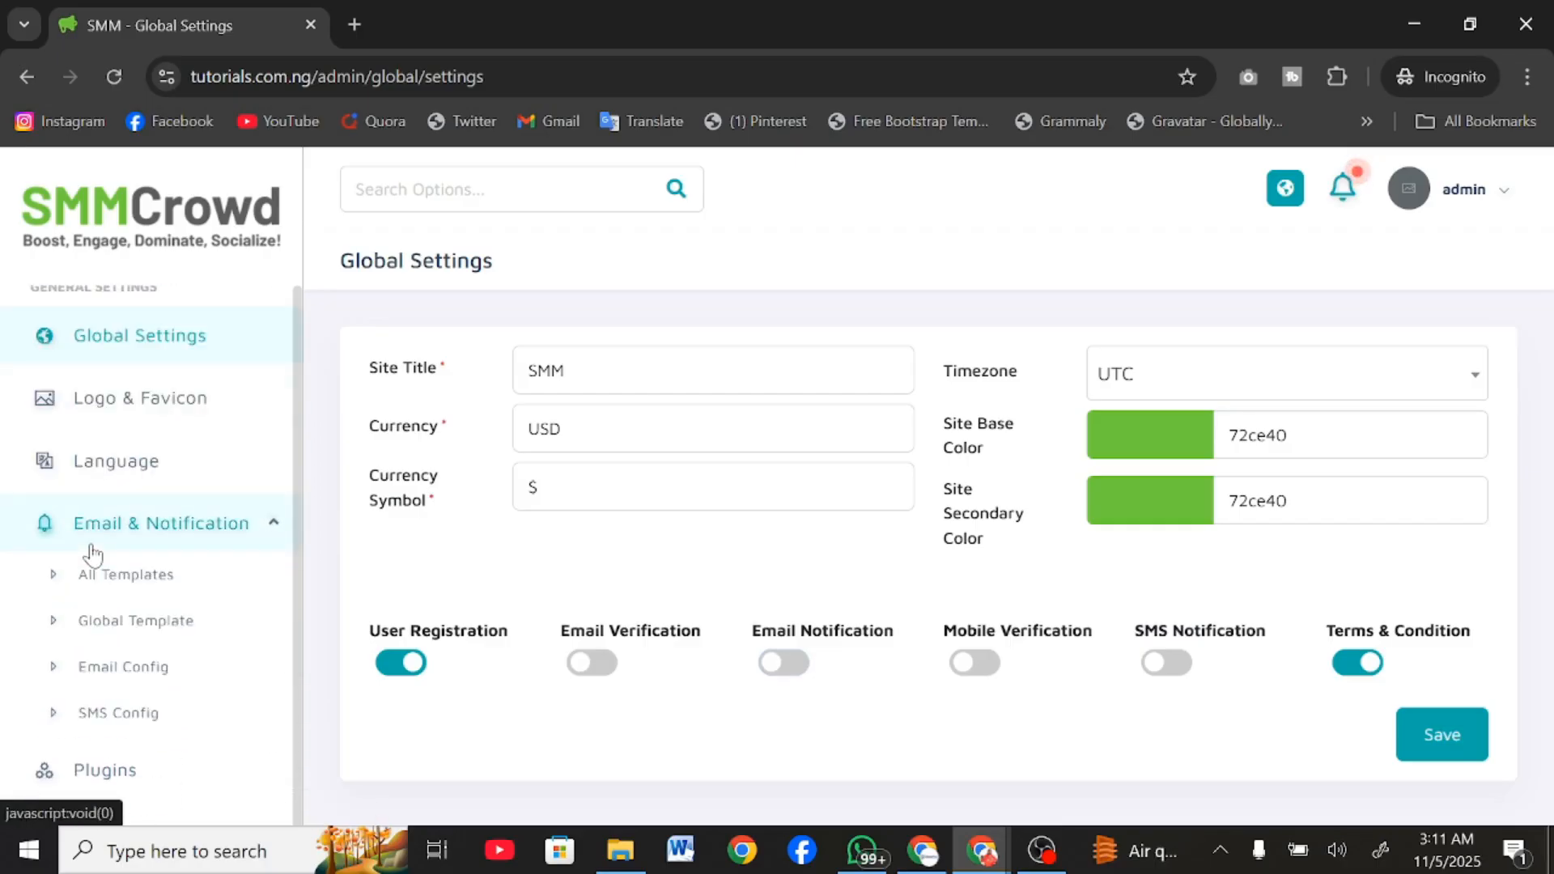
click(94, 551)
scroll(94, 552, up, 15)
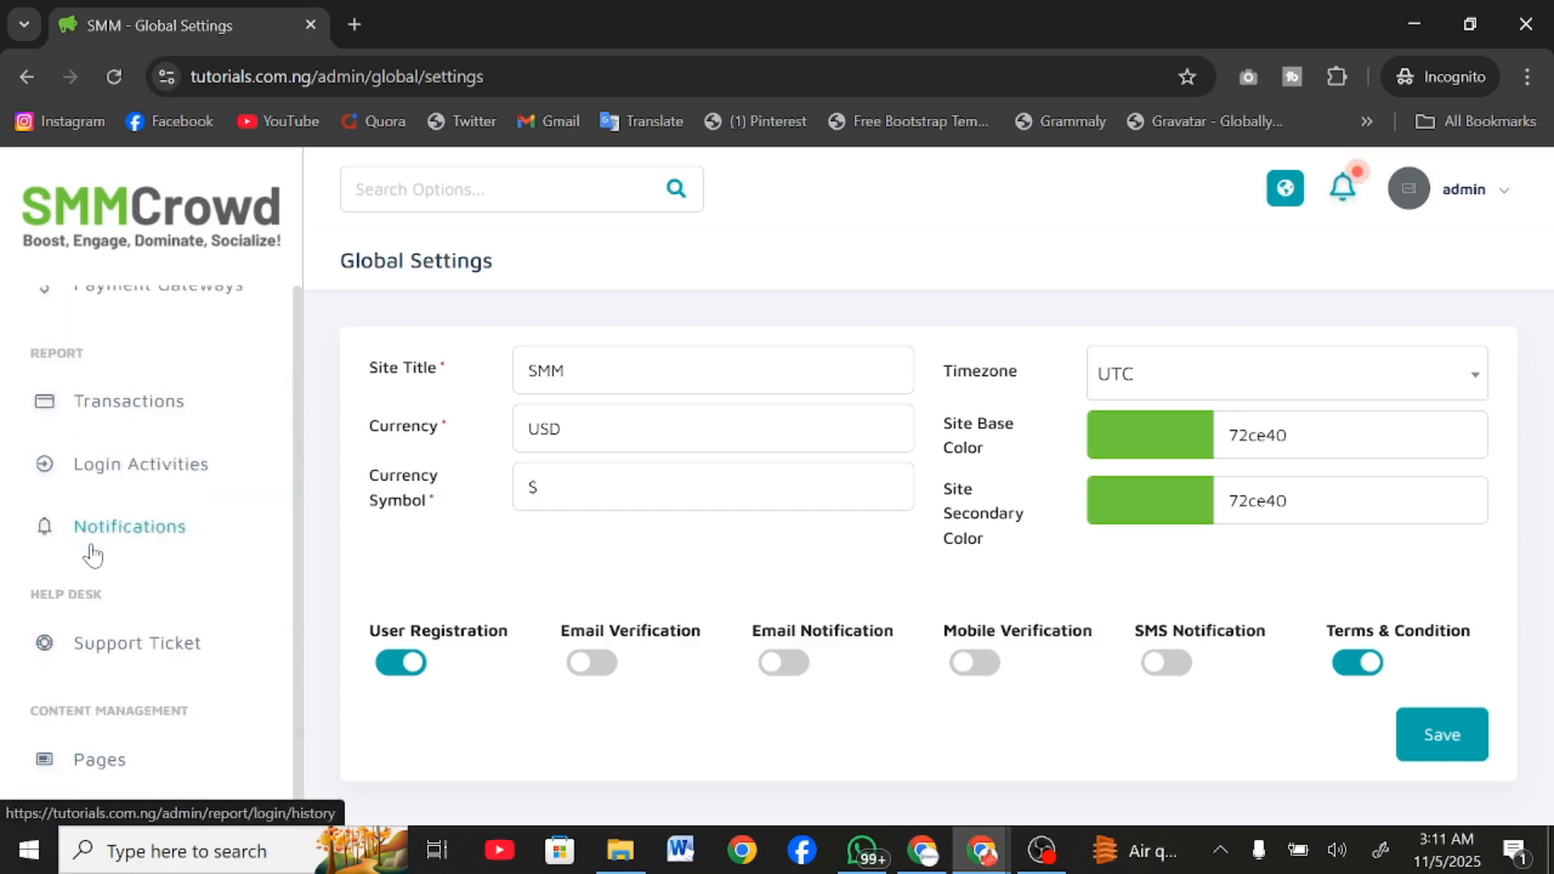